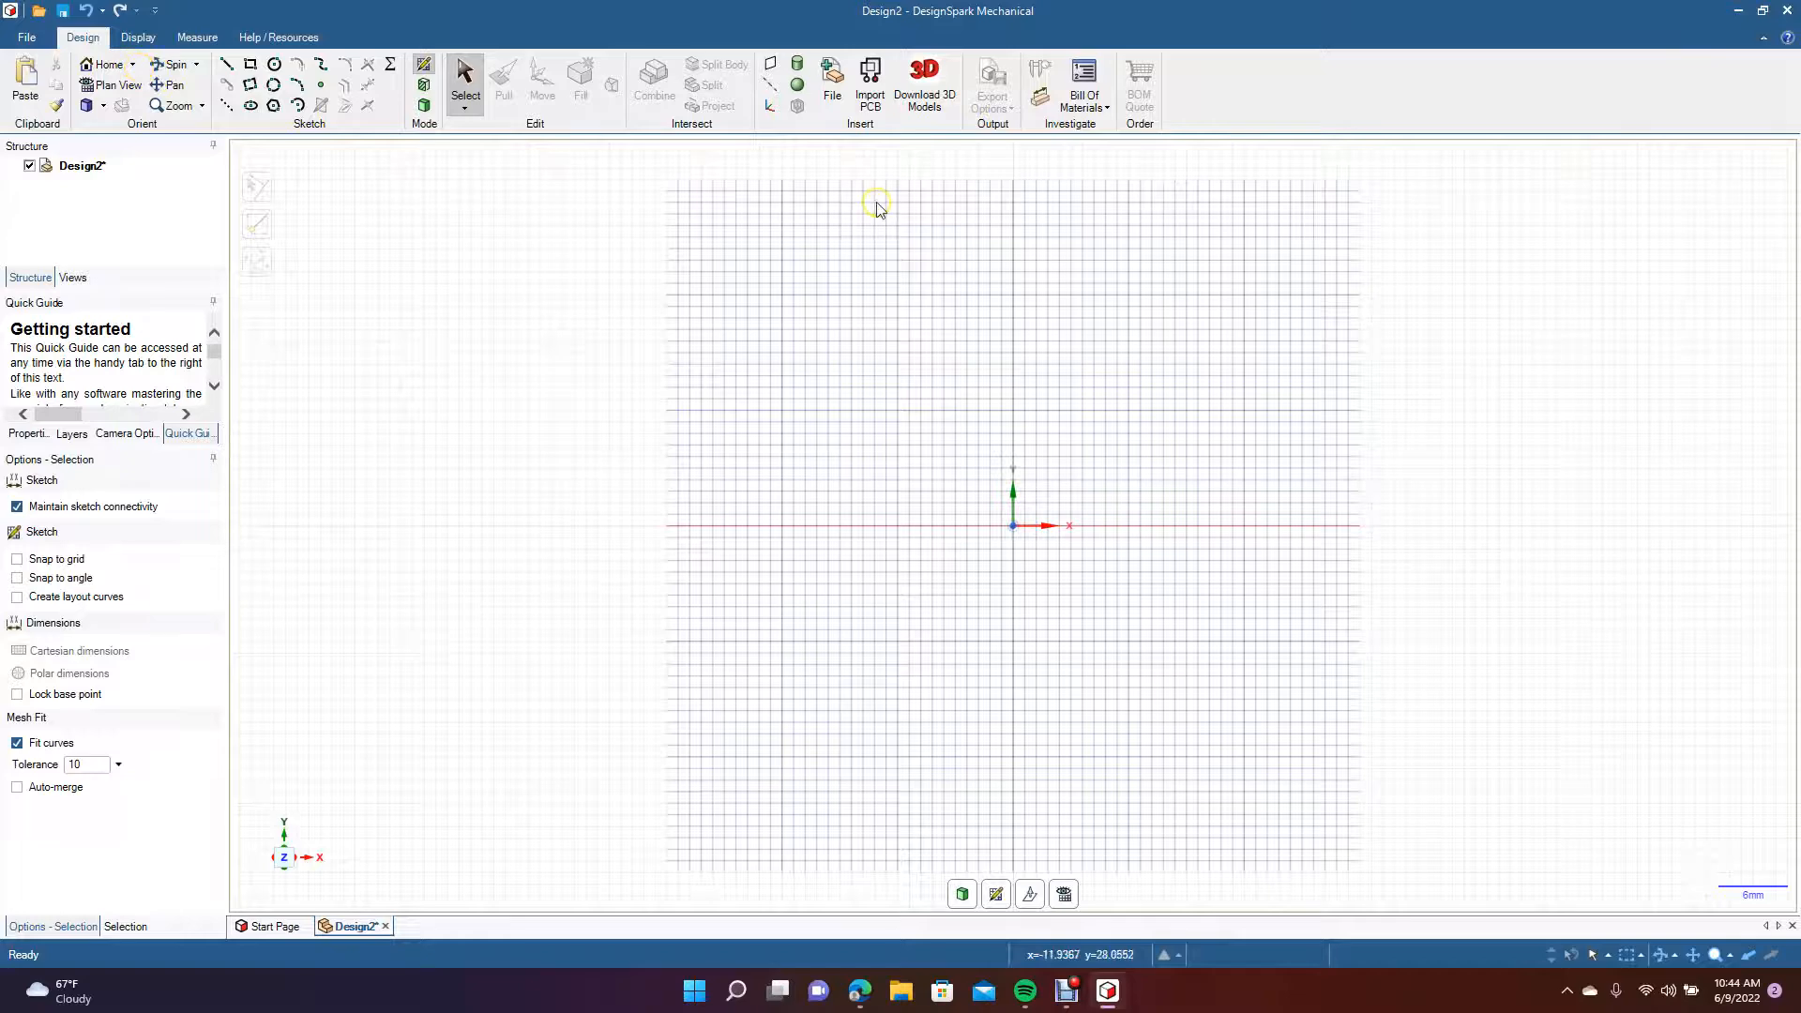
Shrink the design window, open the desktop folder Mountain bike mud flap, and move it so both windows are accessible.
{"action": "left_click", "coordinate": [1763, 10]}
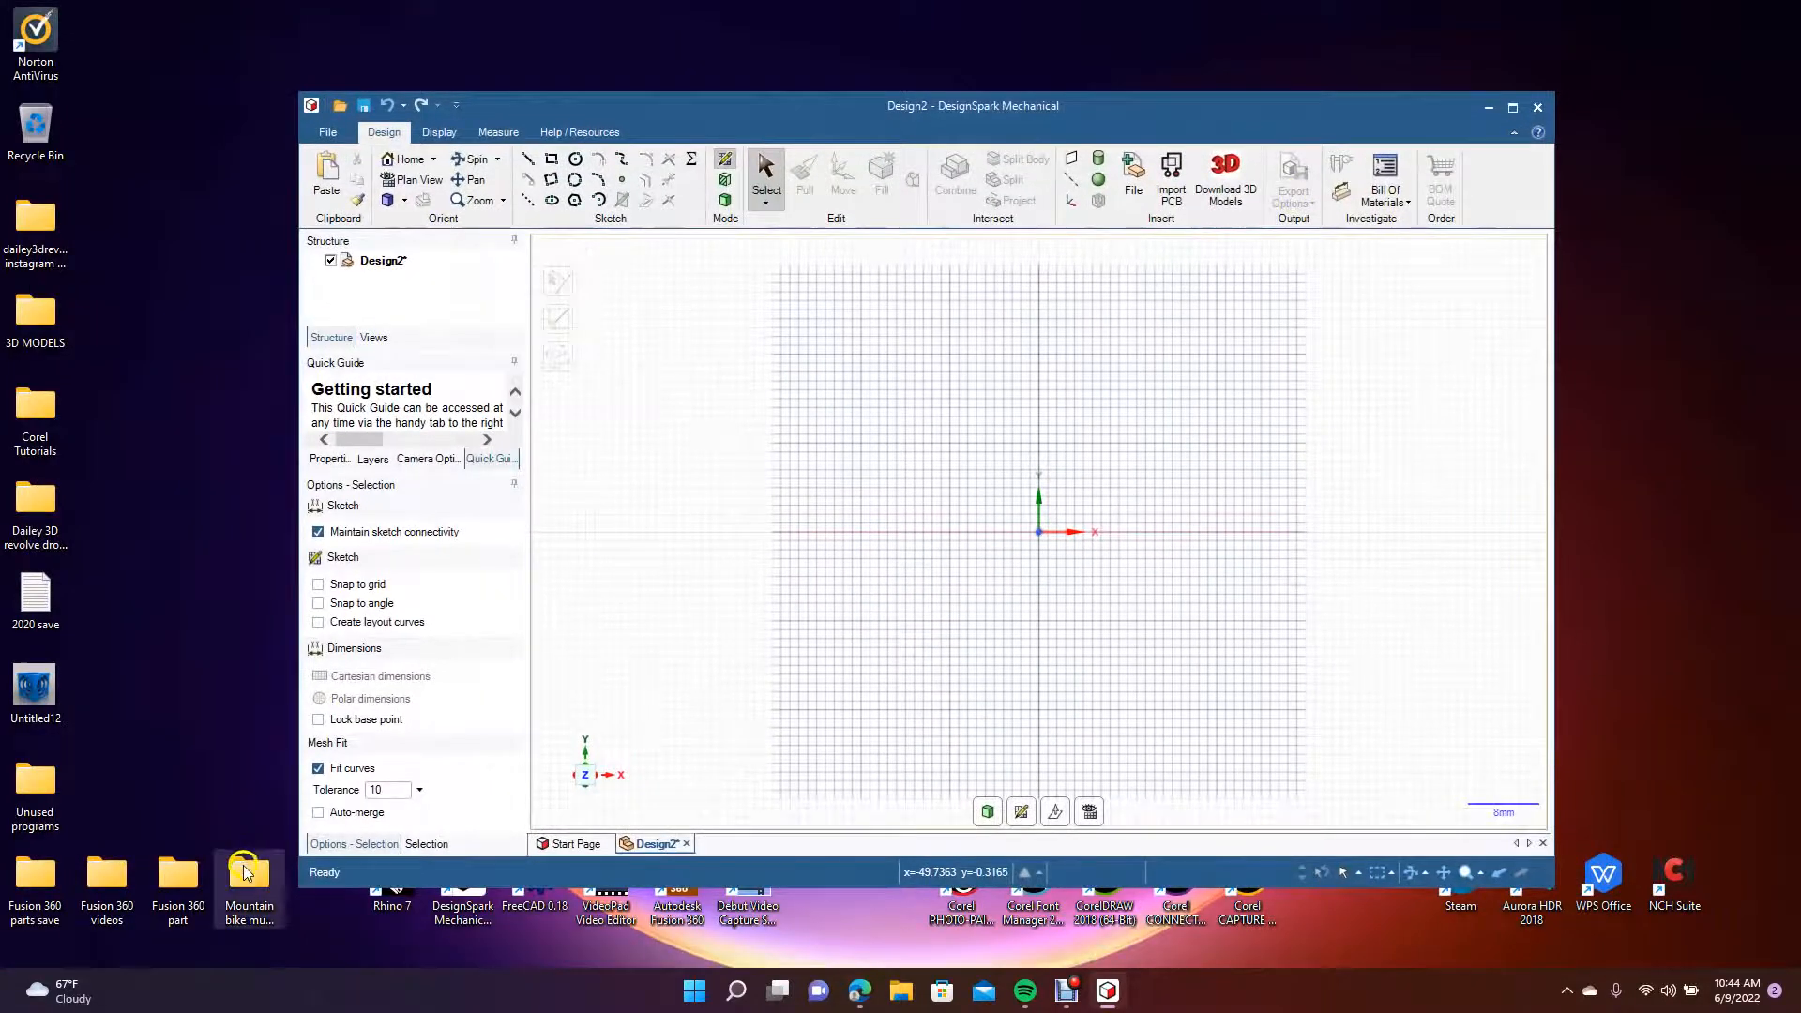
{"action": "double_click", "coordinate": [244, 879]}
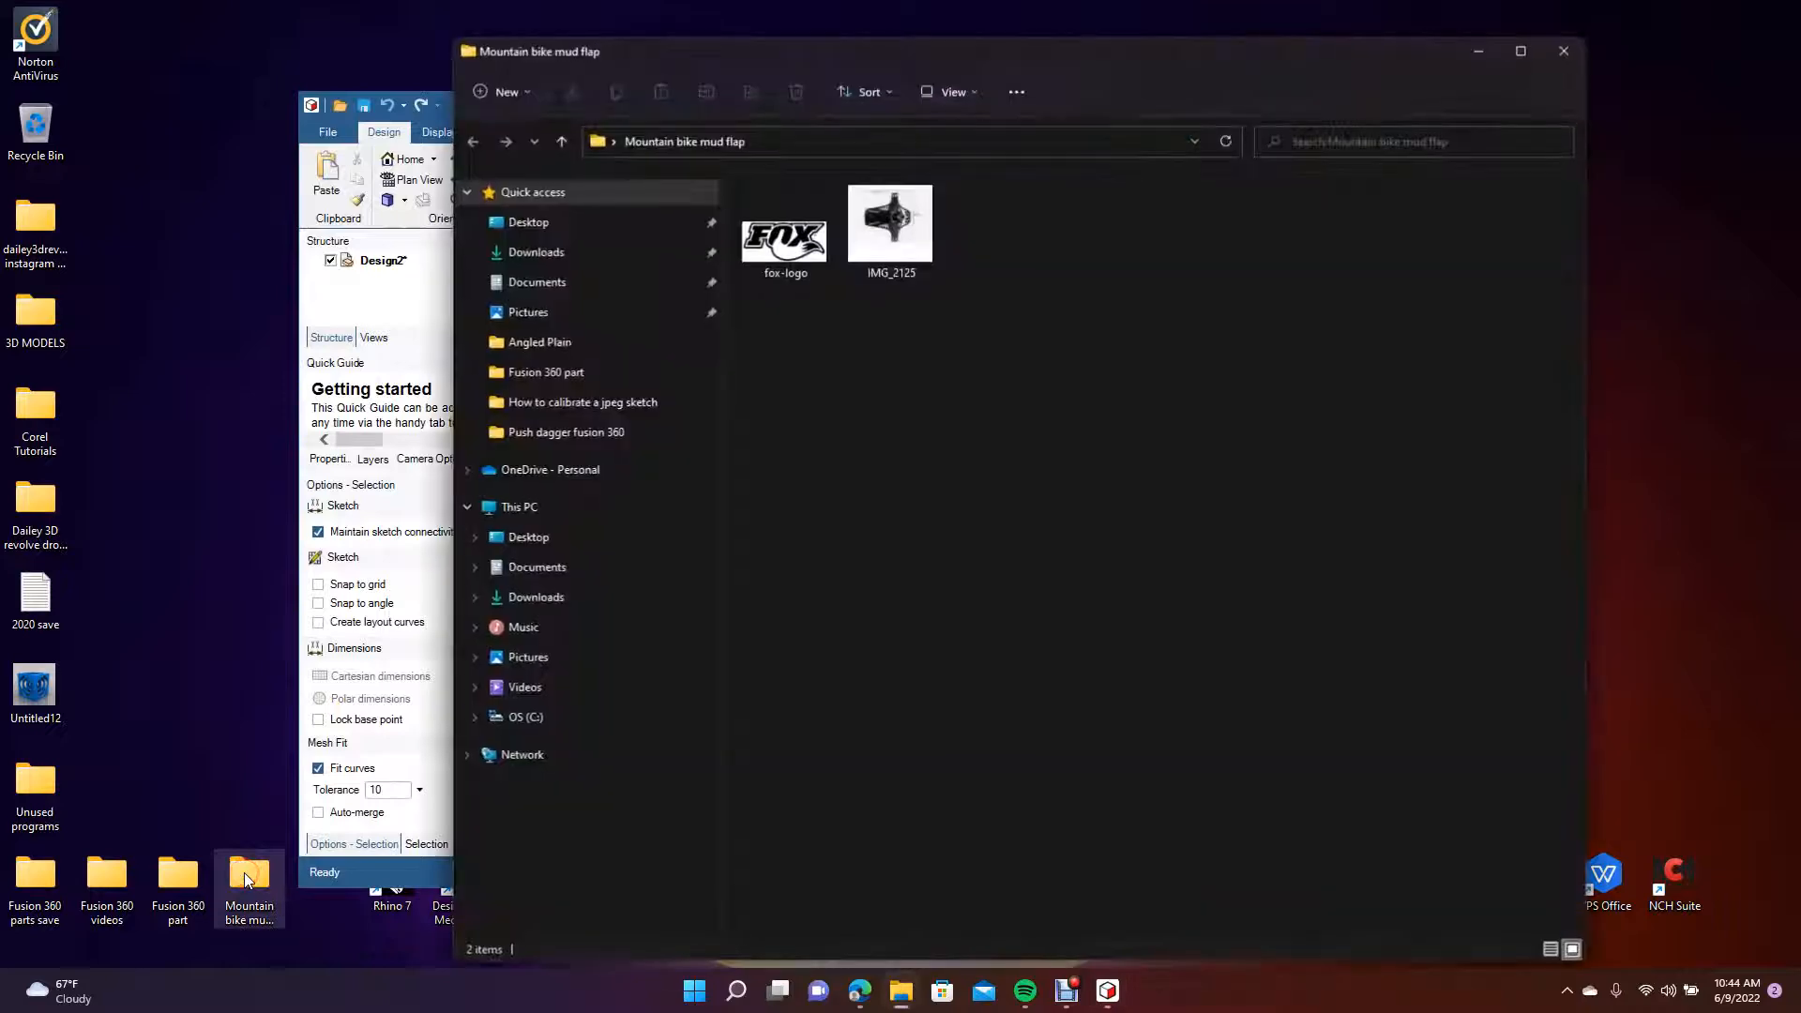
{"action": "left_click_drag", "start_coordinate": [877, 68], "coordinate": [1090, 407]}
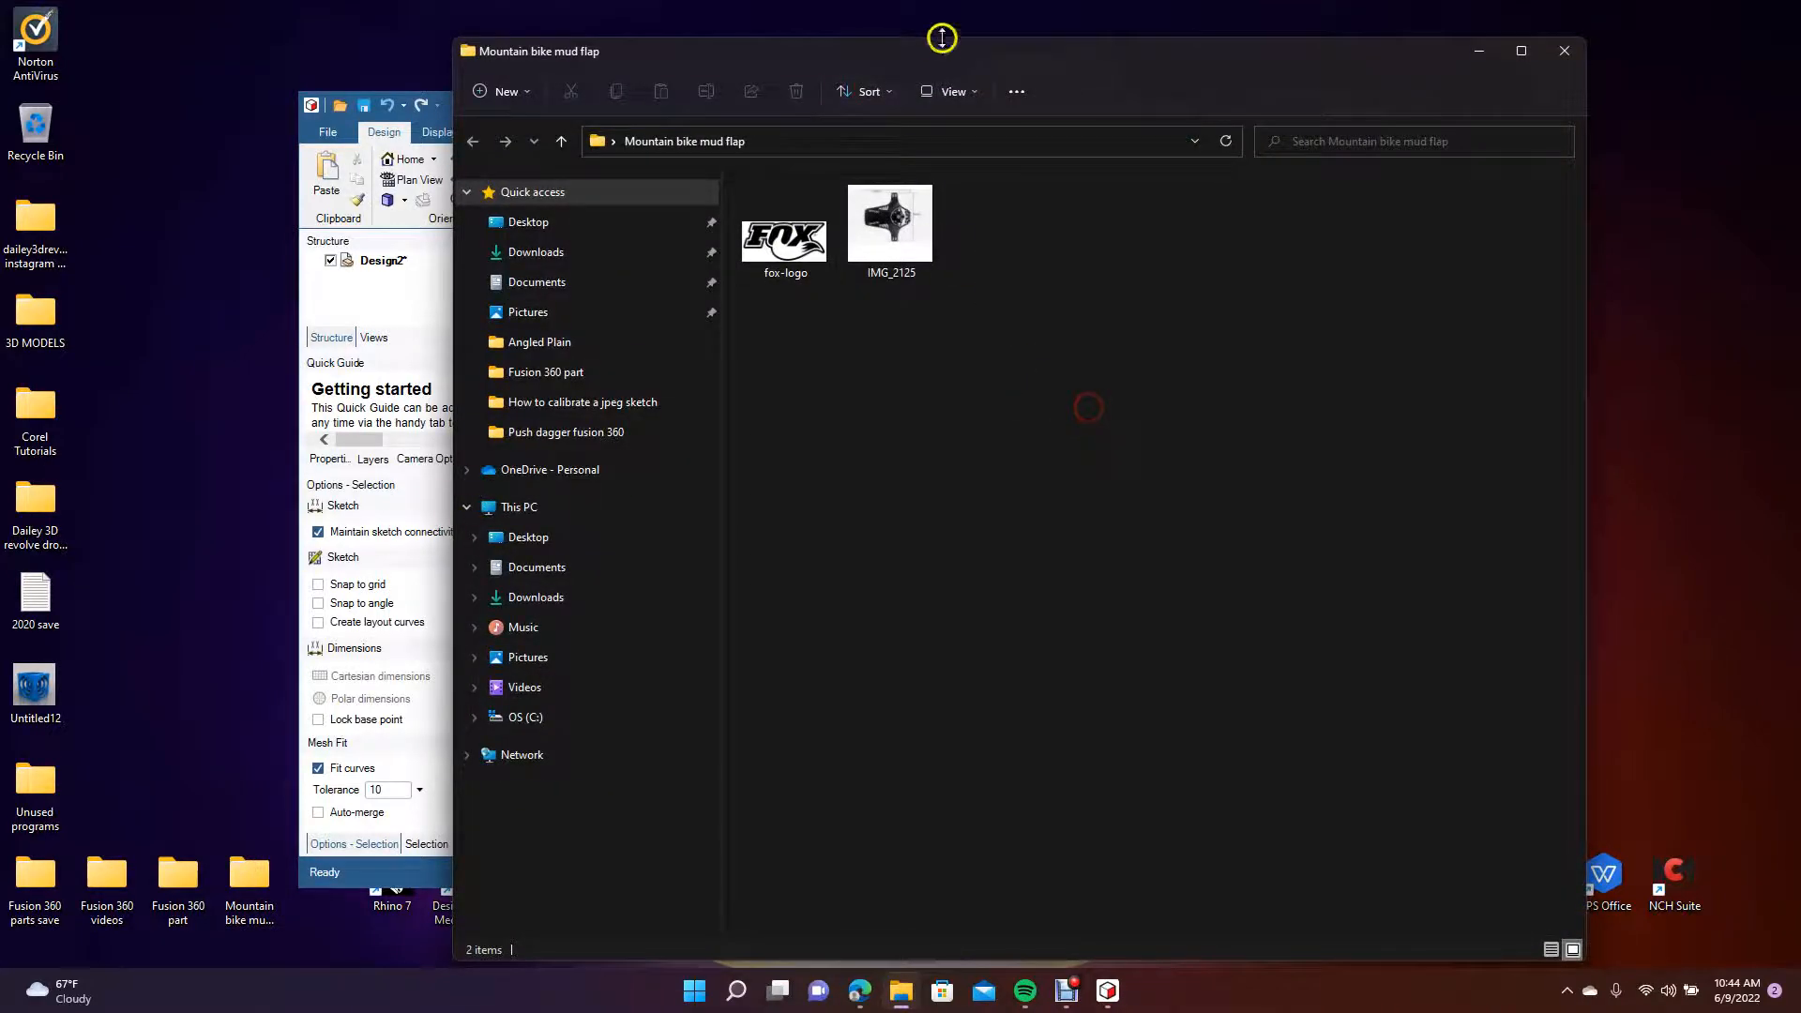
{"action": "left_click_drag", "start_coordinate": [941, 52], "coordinate": [1554, 394]}
Insert the image IMG_2125 from the folder onto the sketch grid of Design2 and maximize the design window.
{"action": "left_click", "coordinate": [1465, 537]}
{"action": "right_click", "coordinate": [1465, 537]}
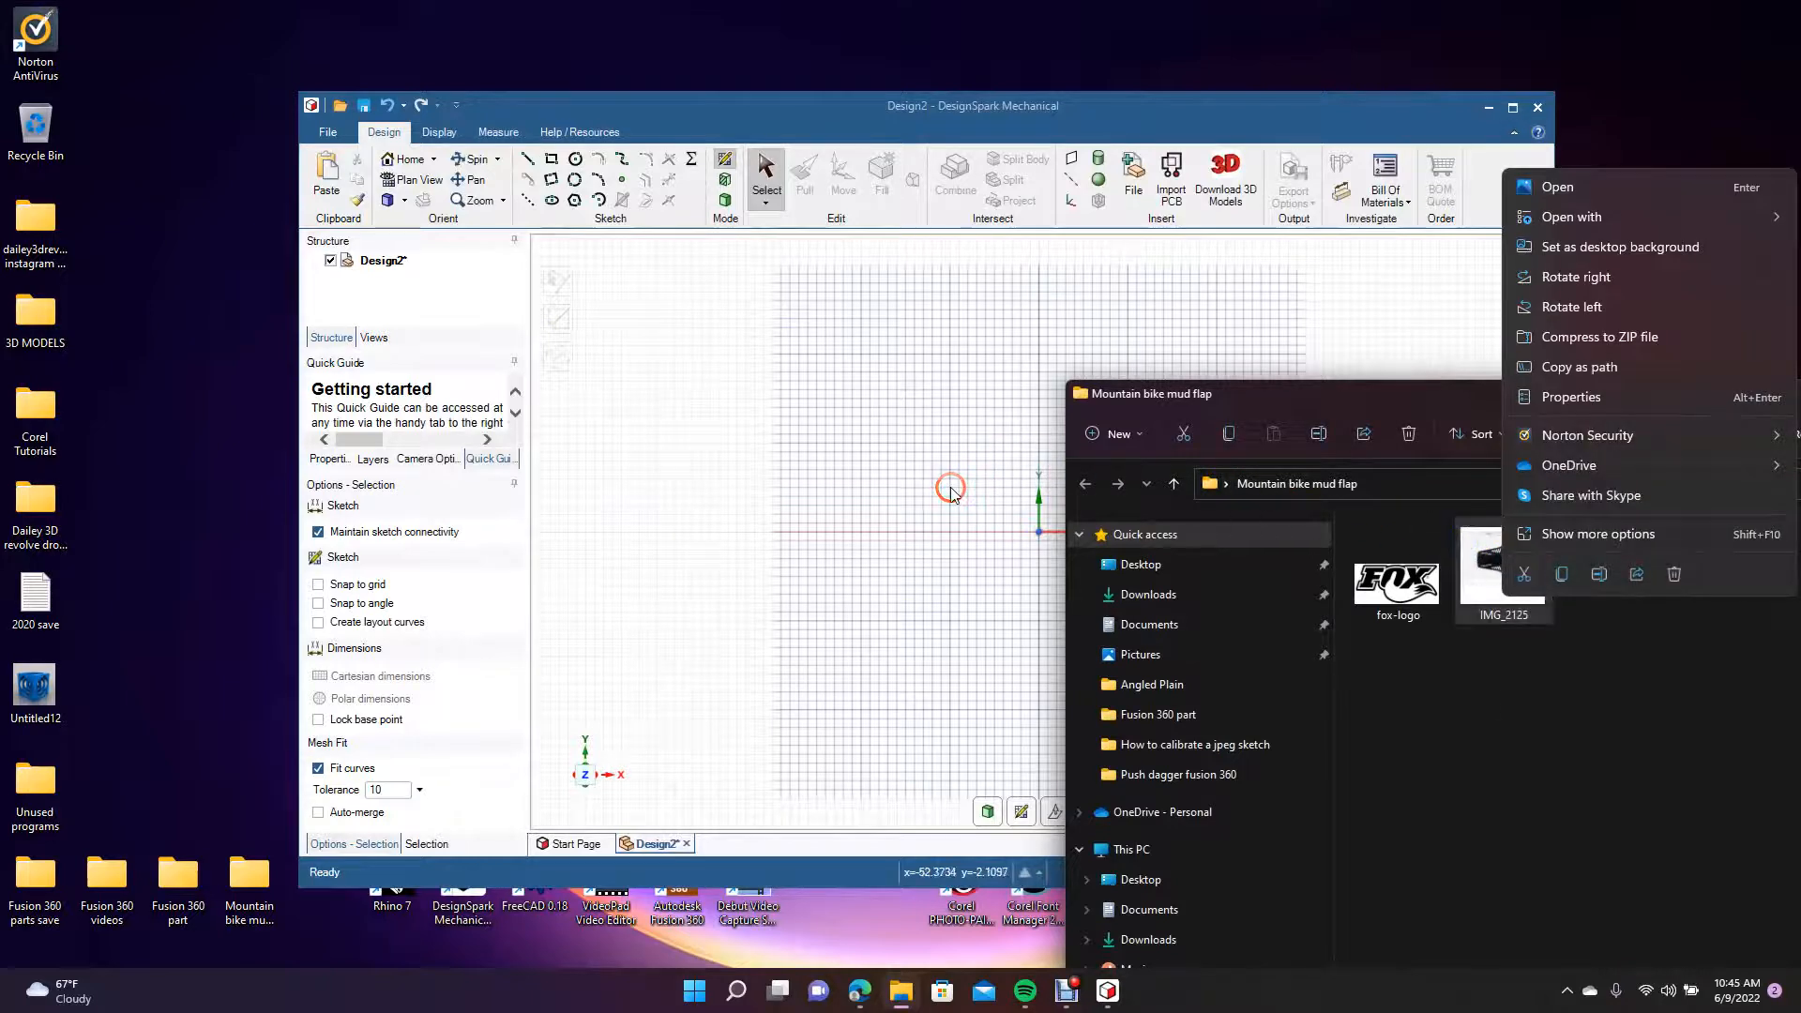
{"action": "left_click", "coordinate": [960, 526]}
{"action": "left_click_drag", "start_coordinate": [1543, 557], "coordinate": [1021, 544]}
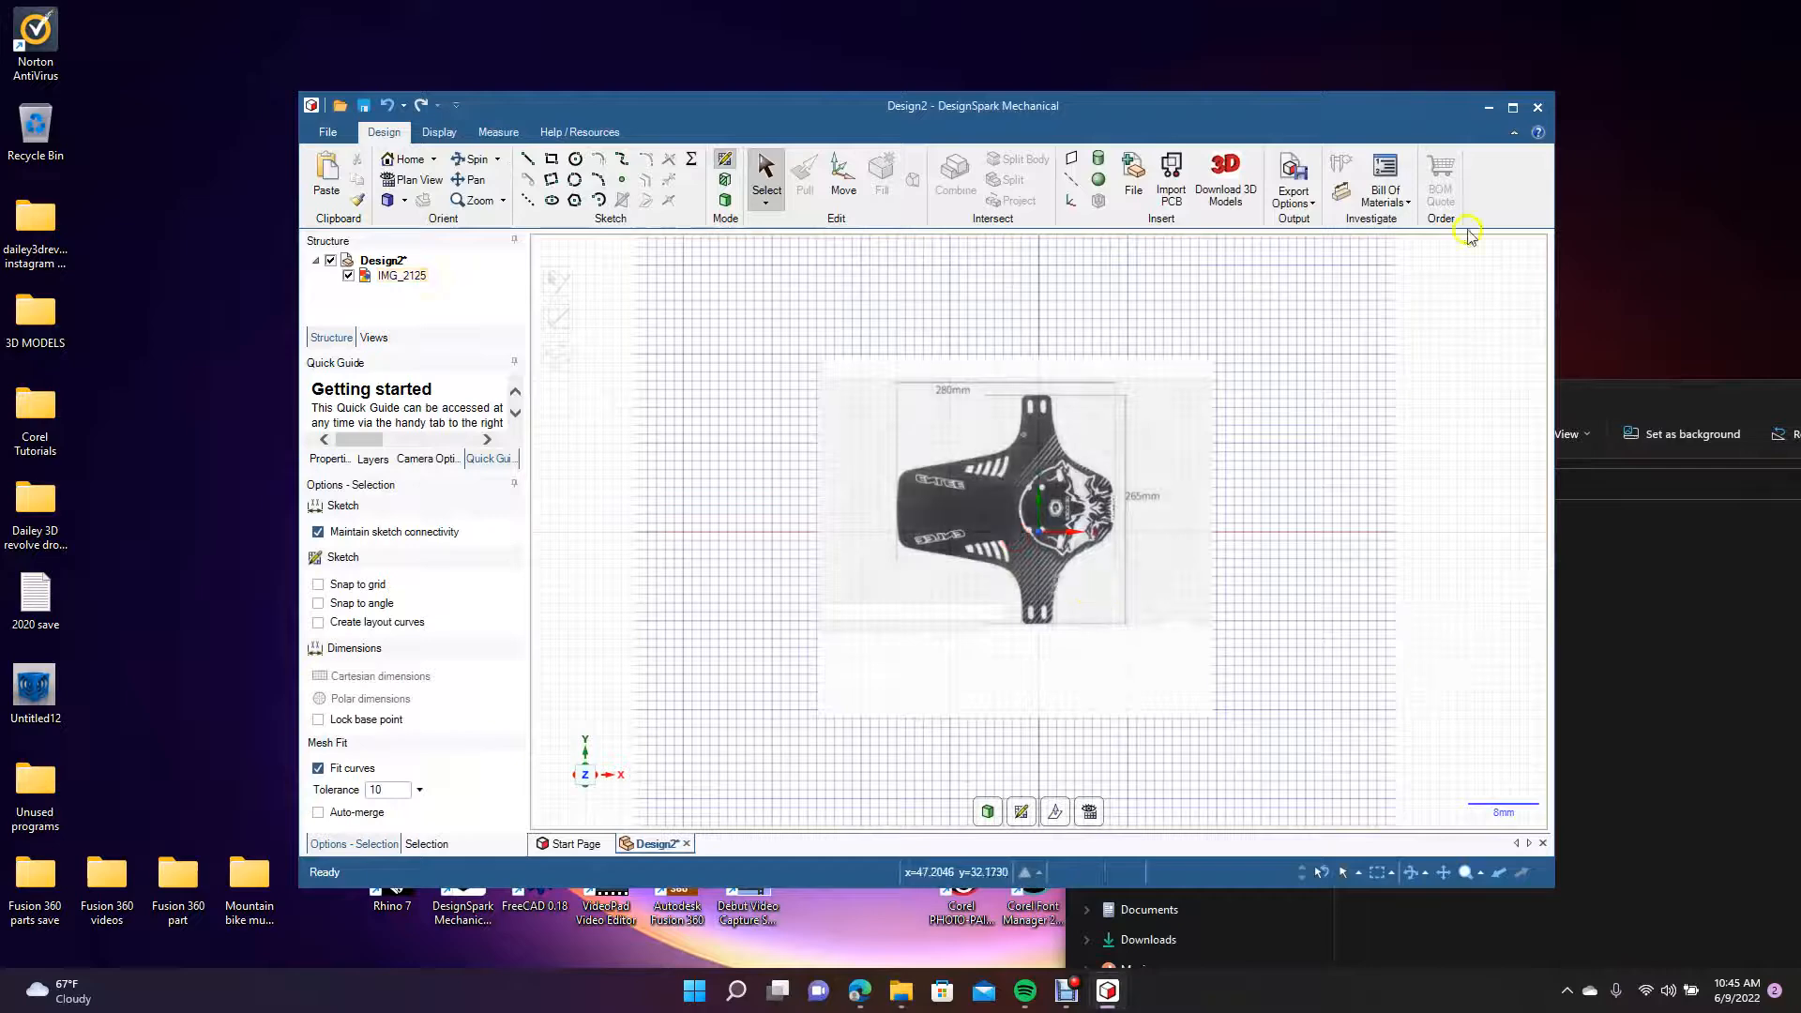
{"action": "left_click", "coordinate": [1512, 111]}
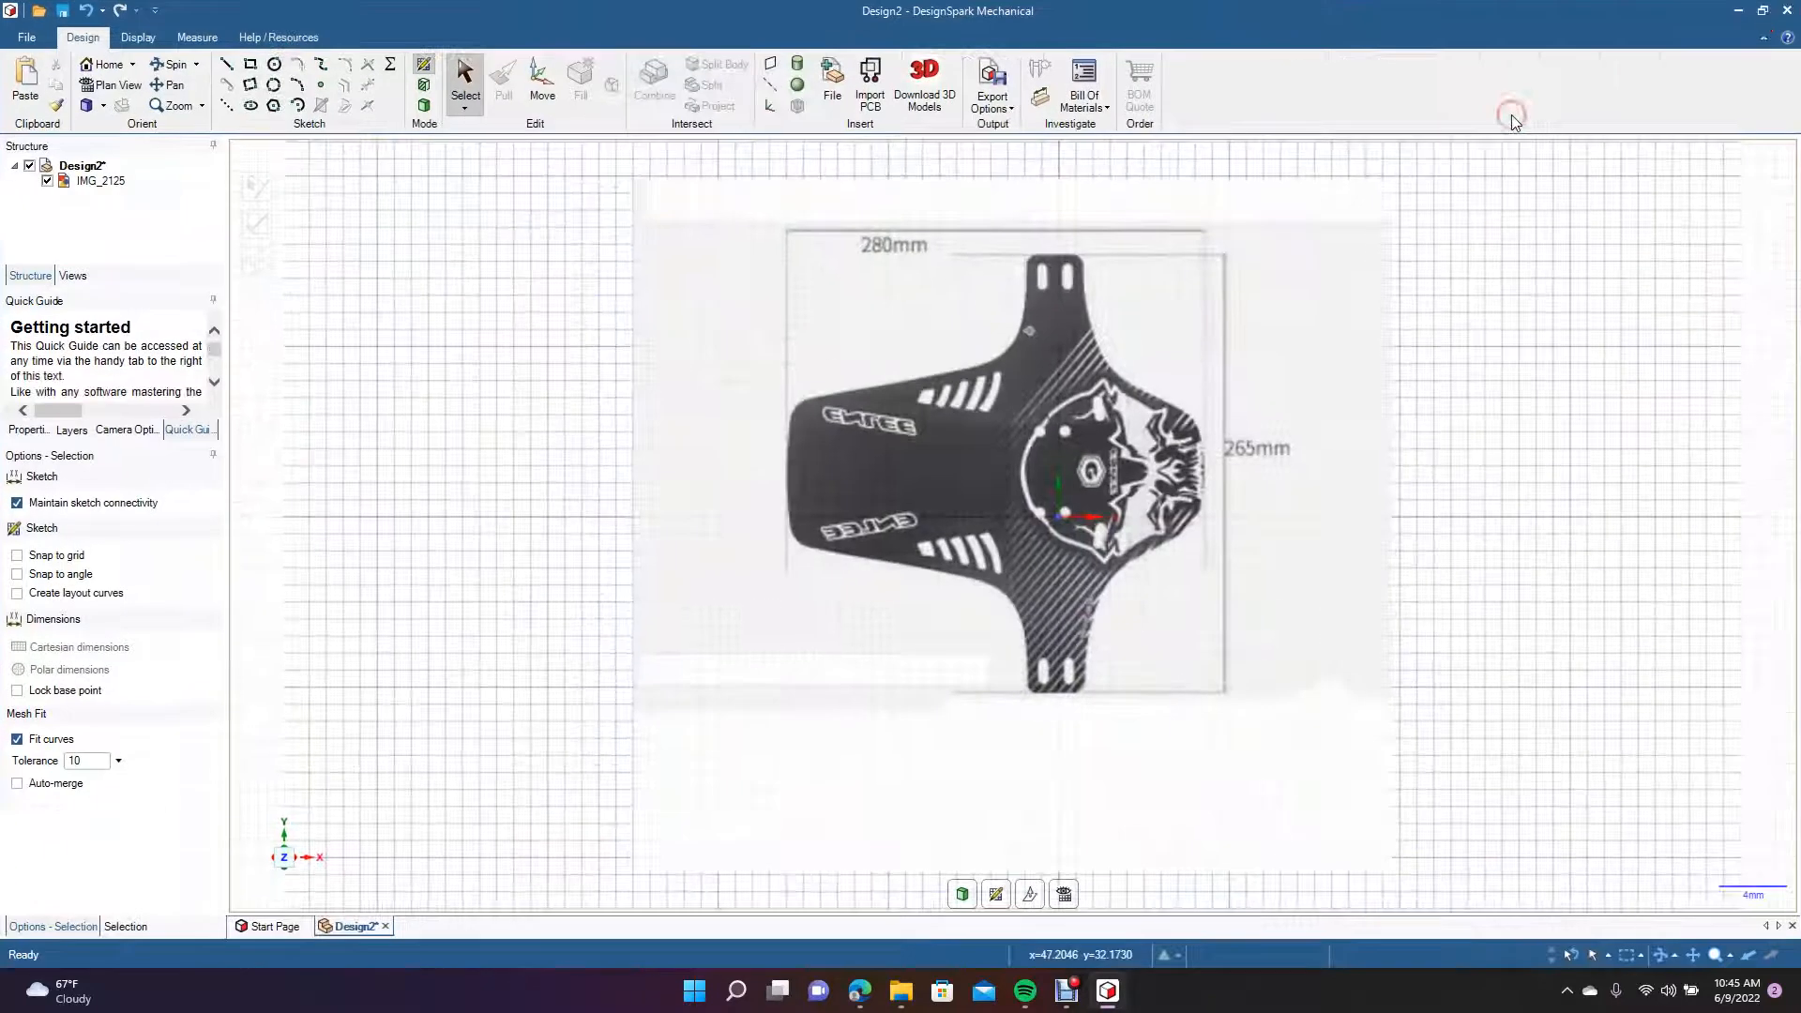
Draw a horizontal 280 mm reference line starting at the left end of the mud flap in the image.
{"action": "left_click", "coordinate": [1163, 527]}
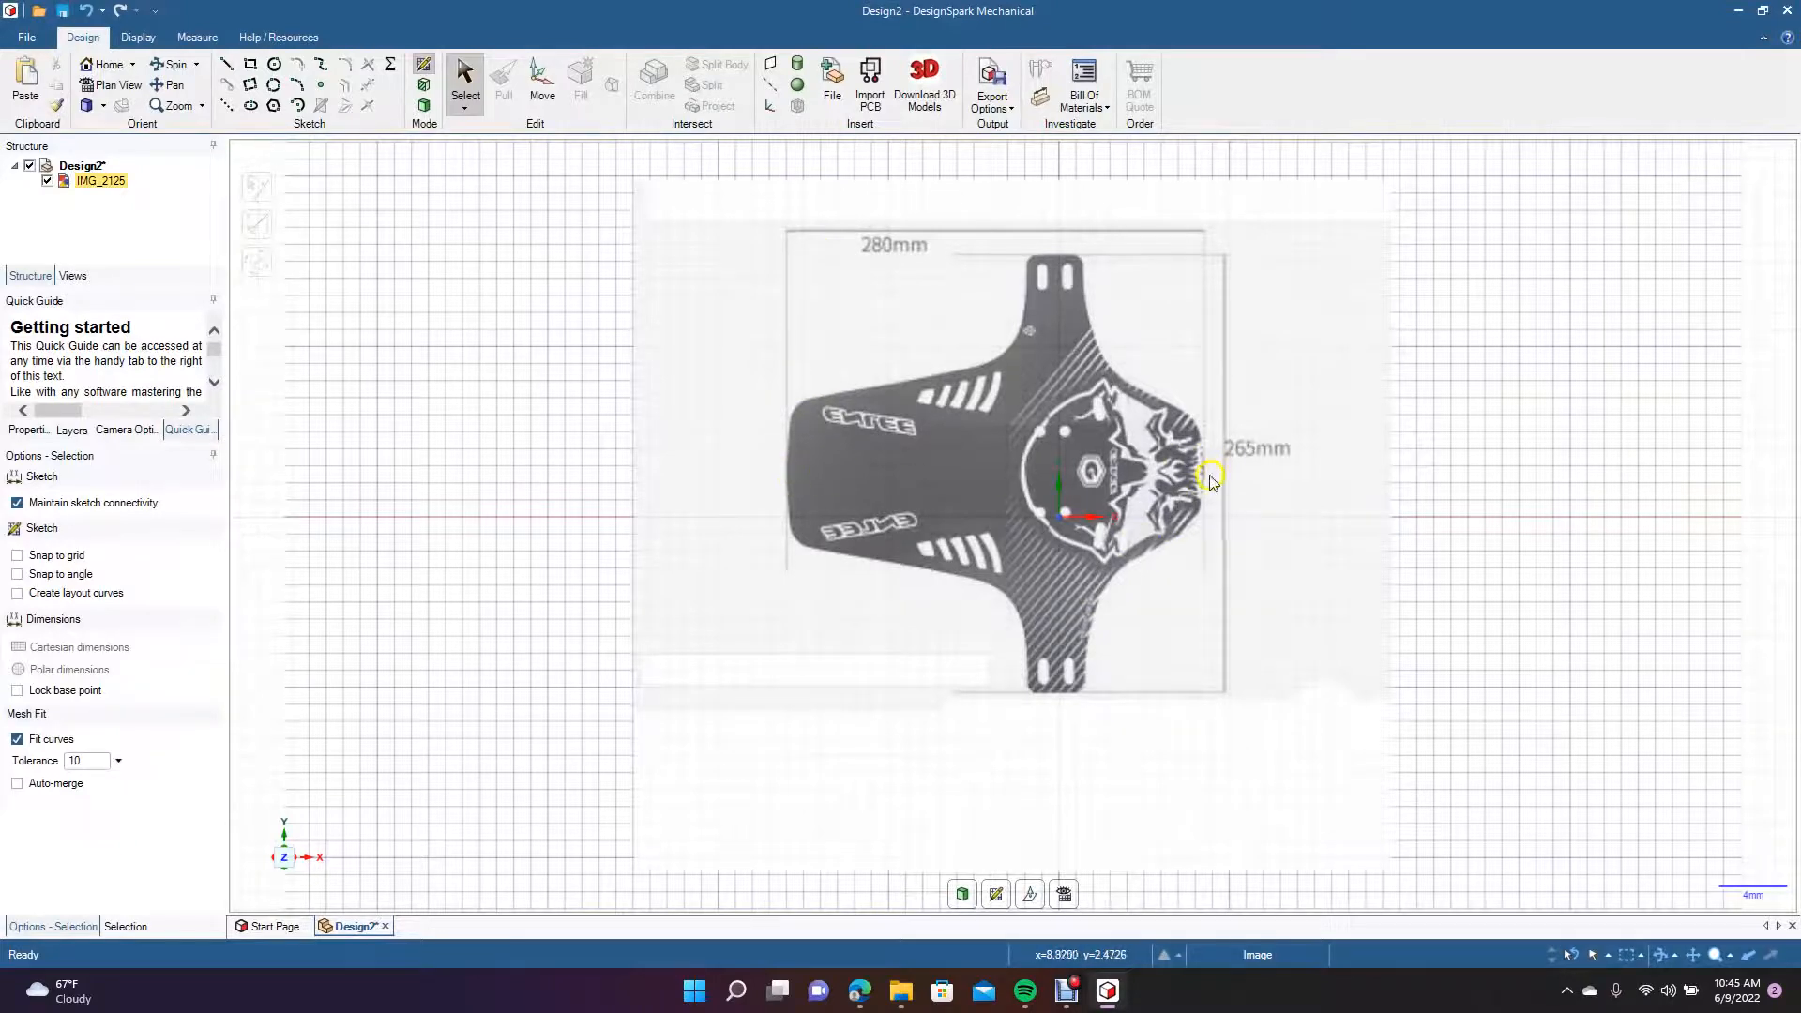
{"action": "left_click", "coordinate": [223, 65]}
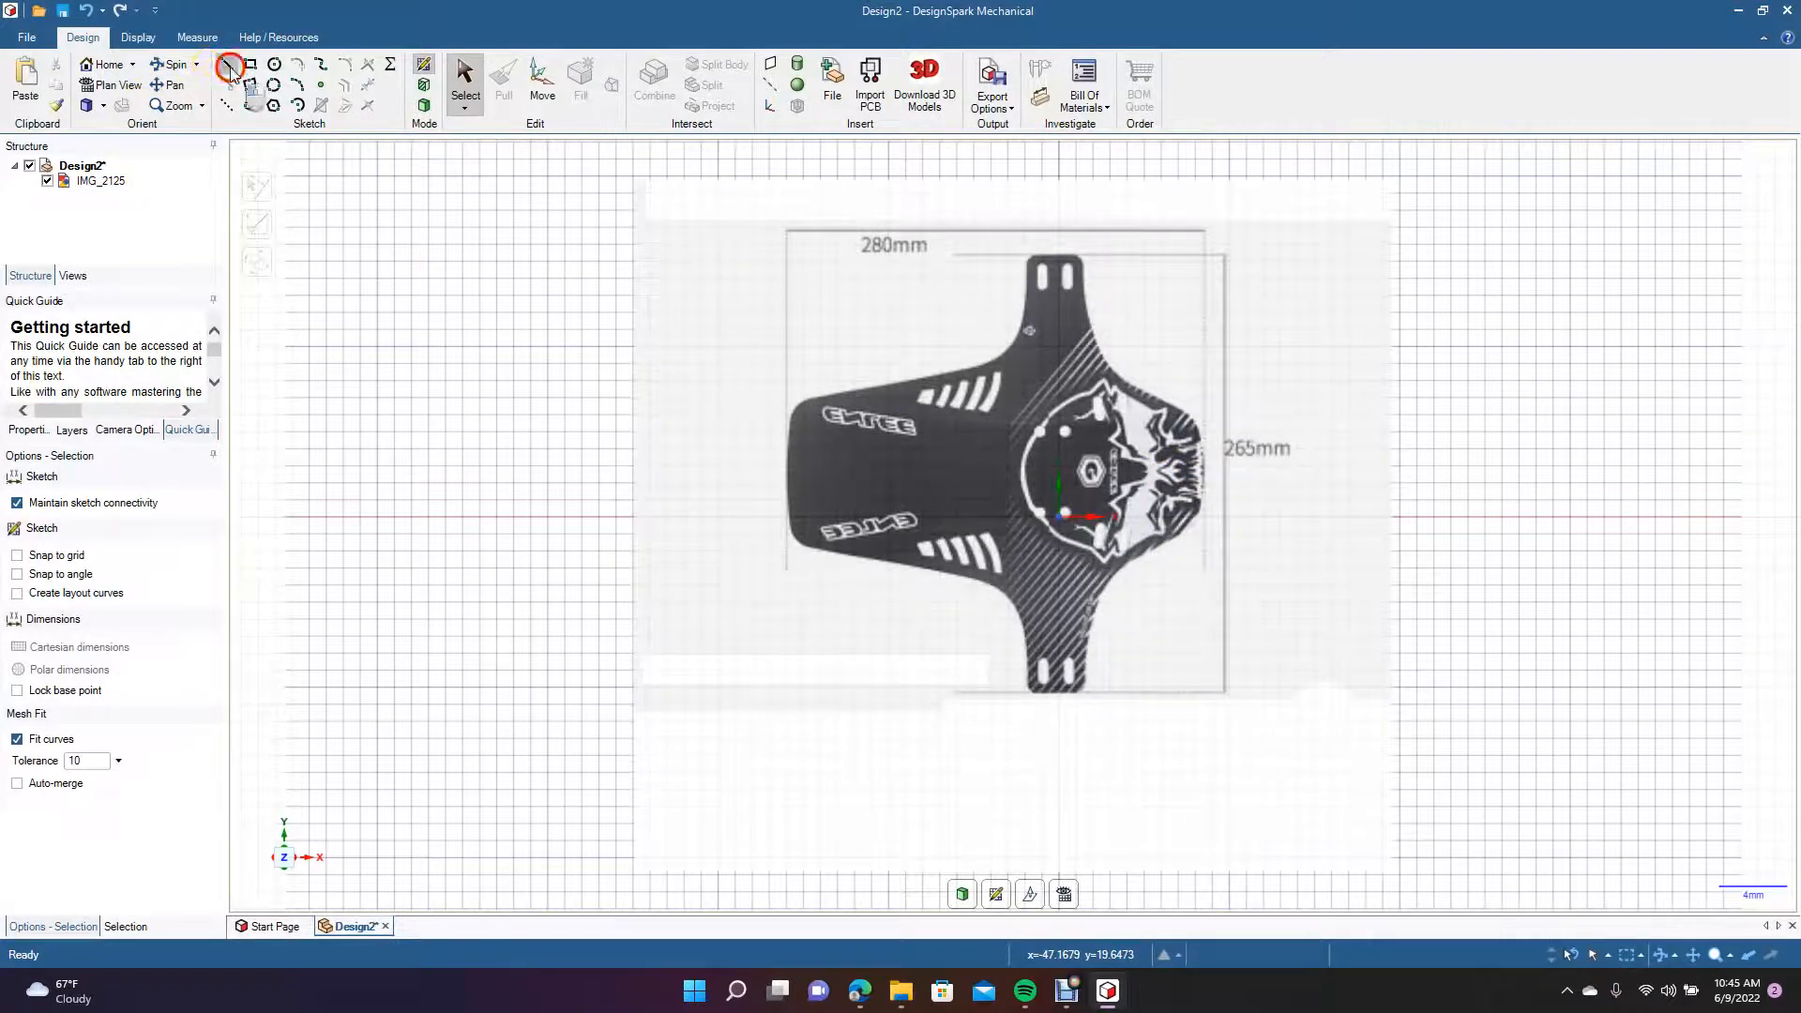
{"action": "left_click", "coordinate": [786, 471]}
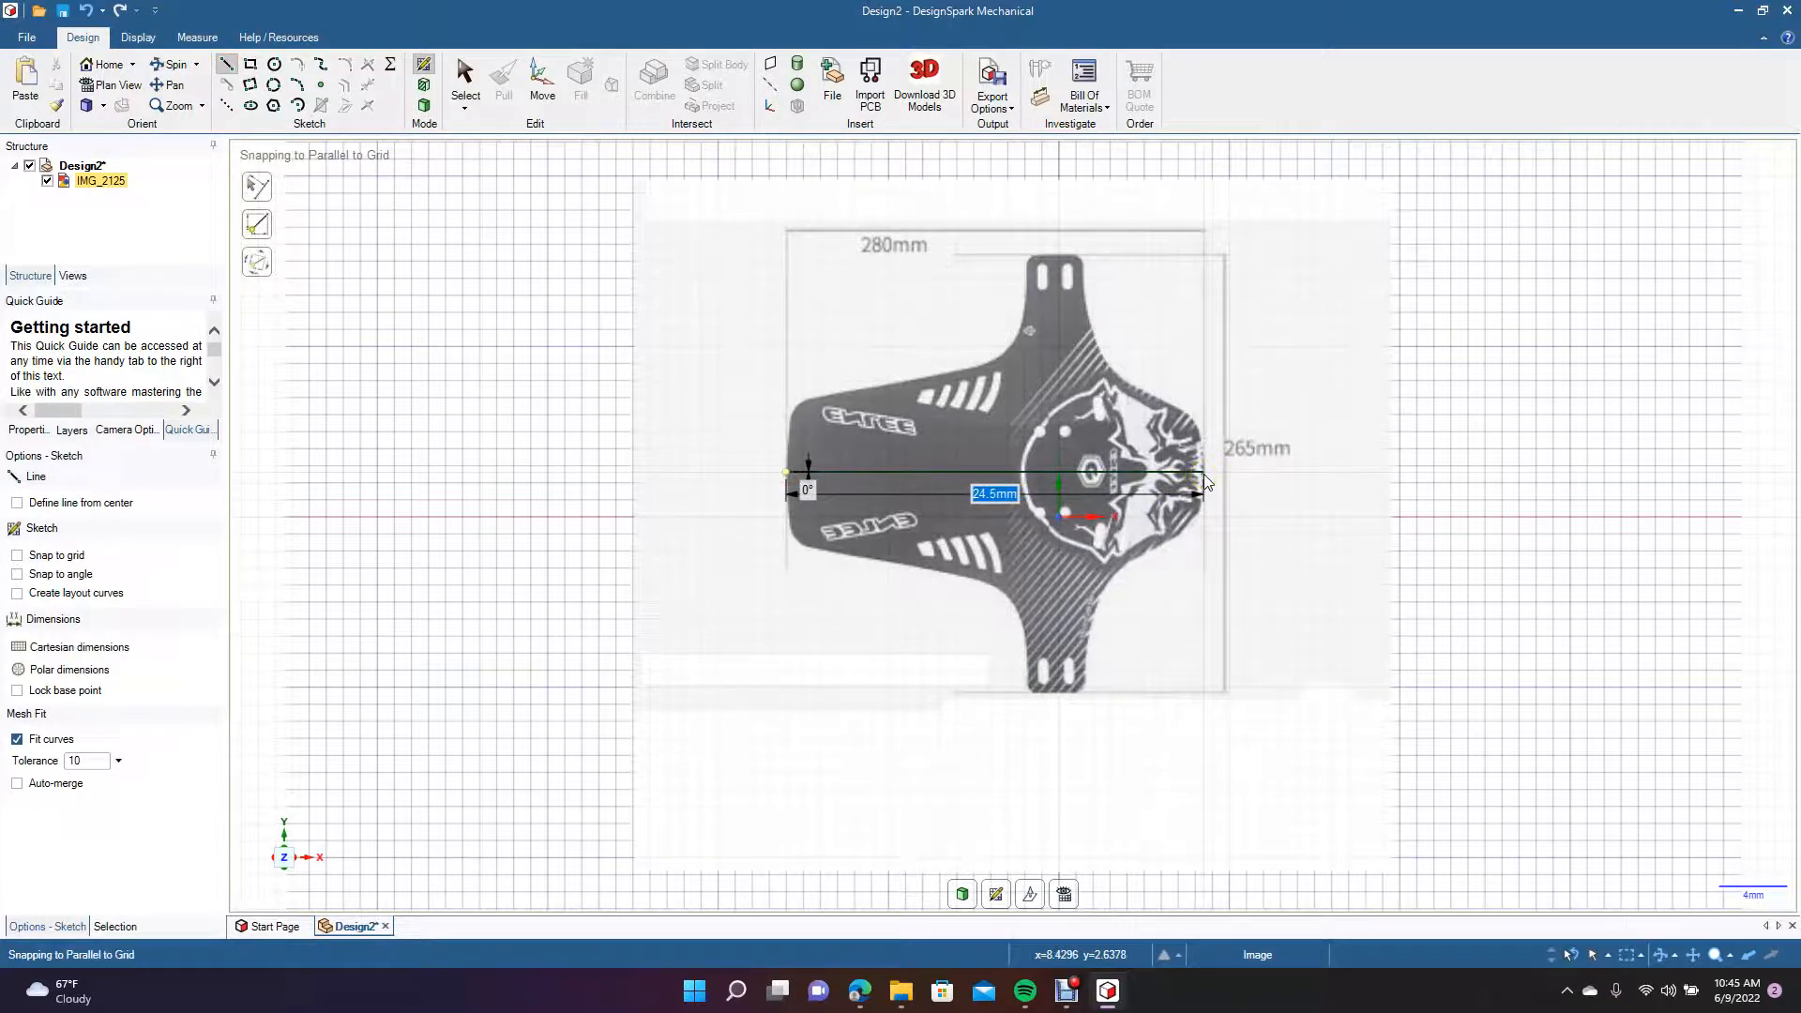
{"action": "type", "text": "280"}
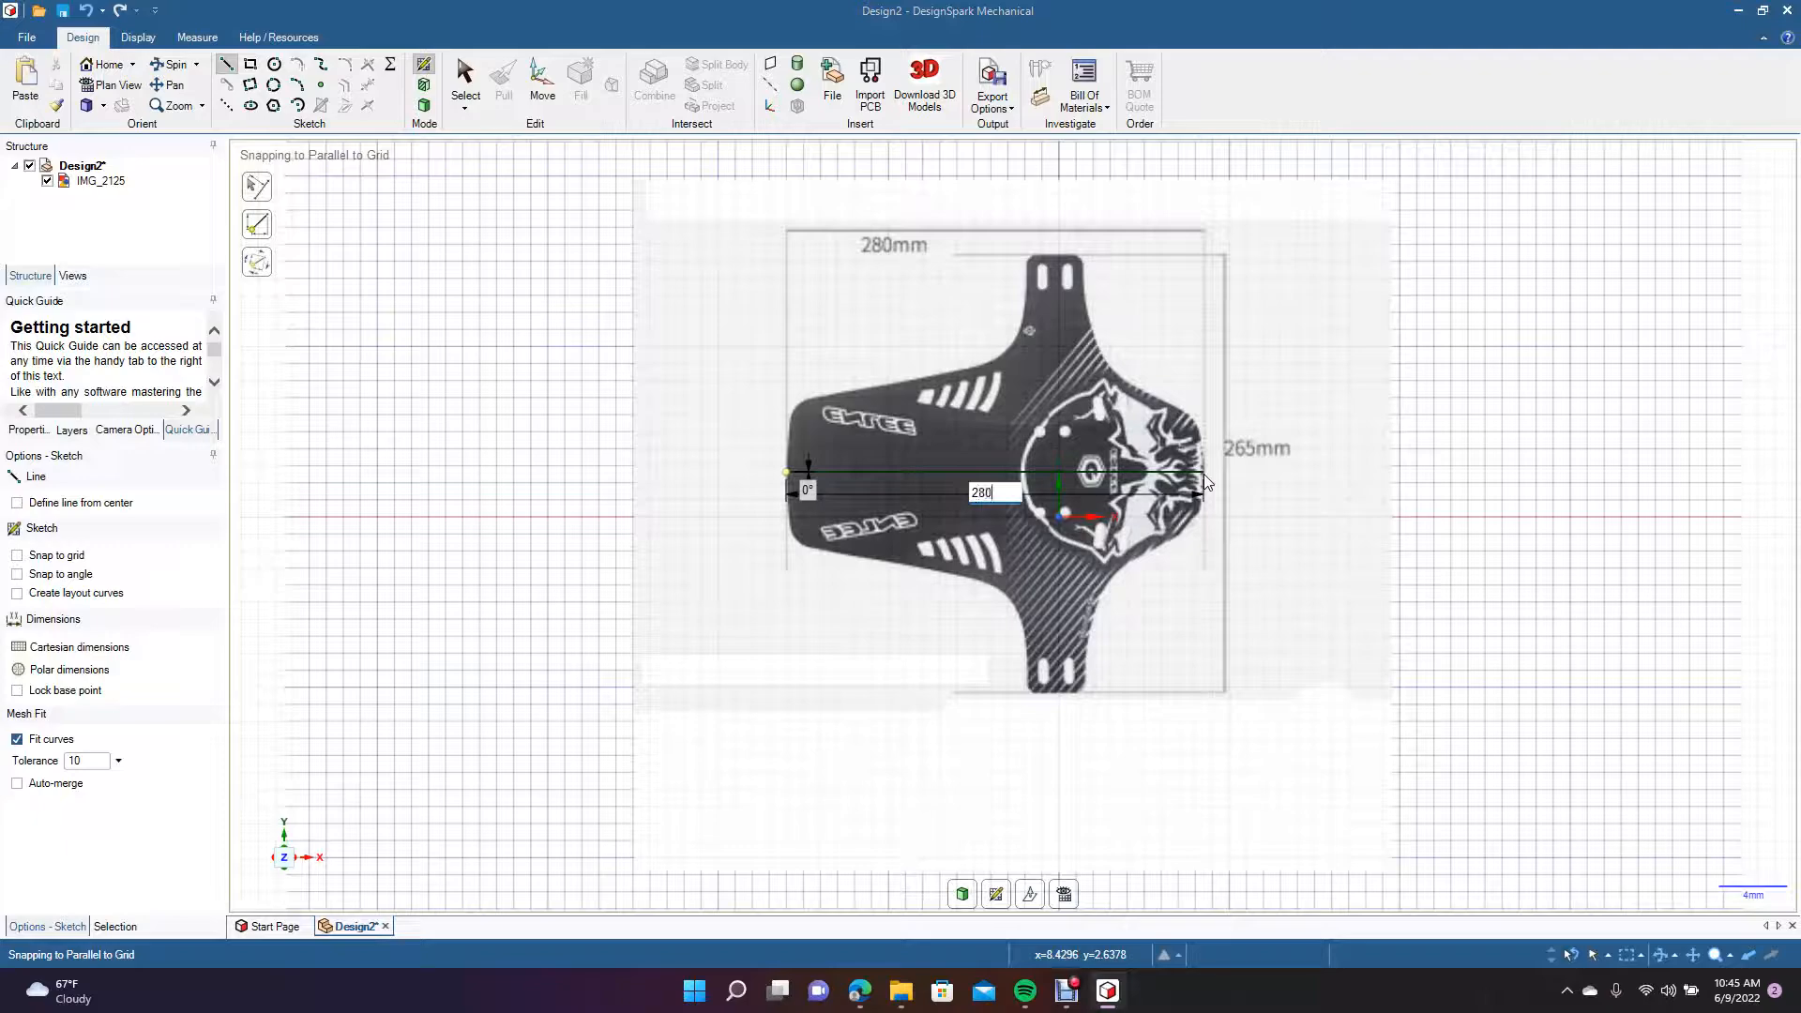
{"action": "key", "text": "Return"}
{"action": "scroll", "coordinate": [1207, 482], "scroll_direction": "down", "scroll_amount": 5}
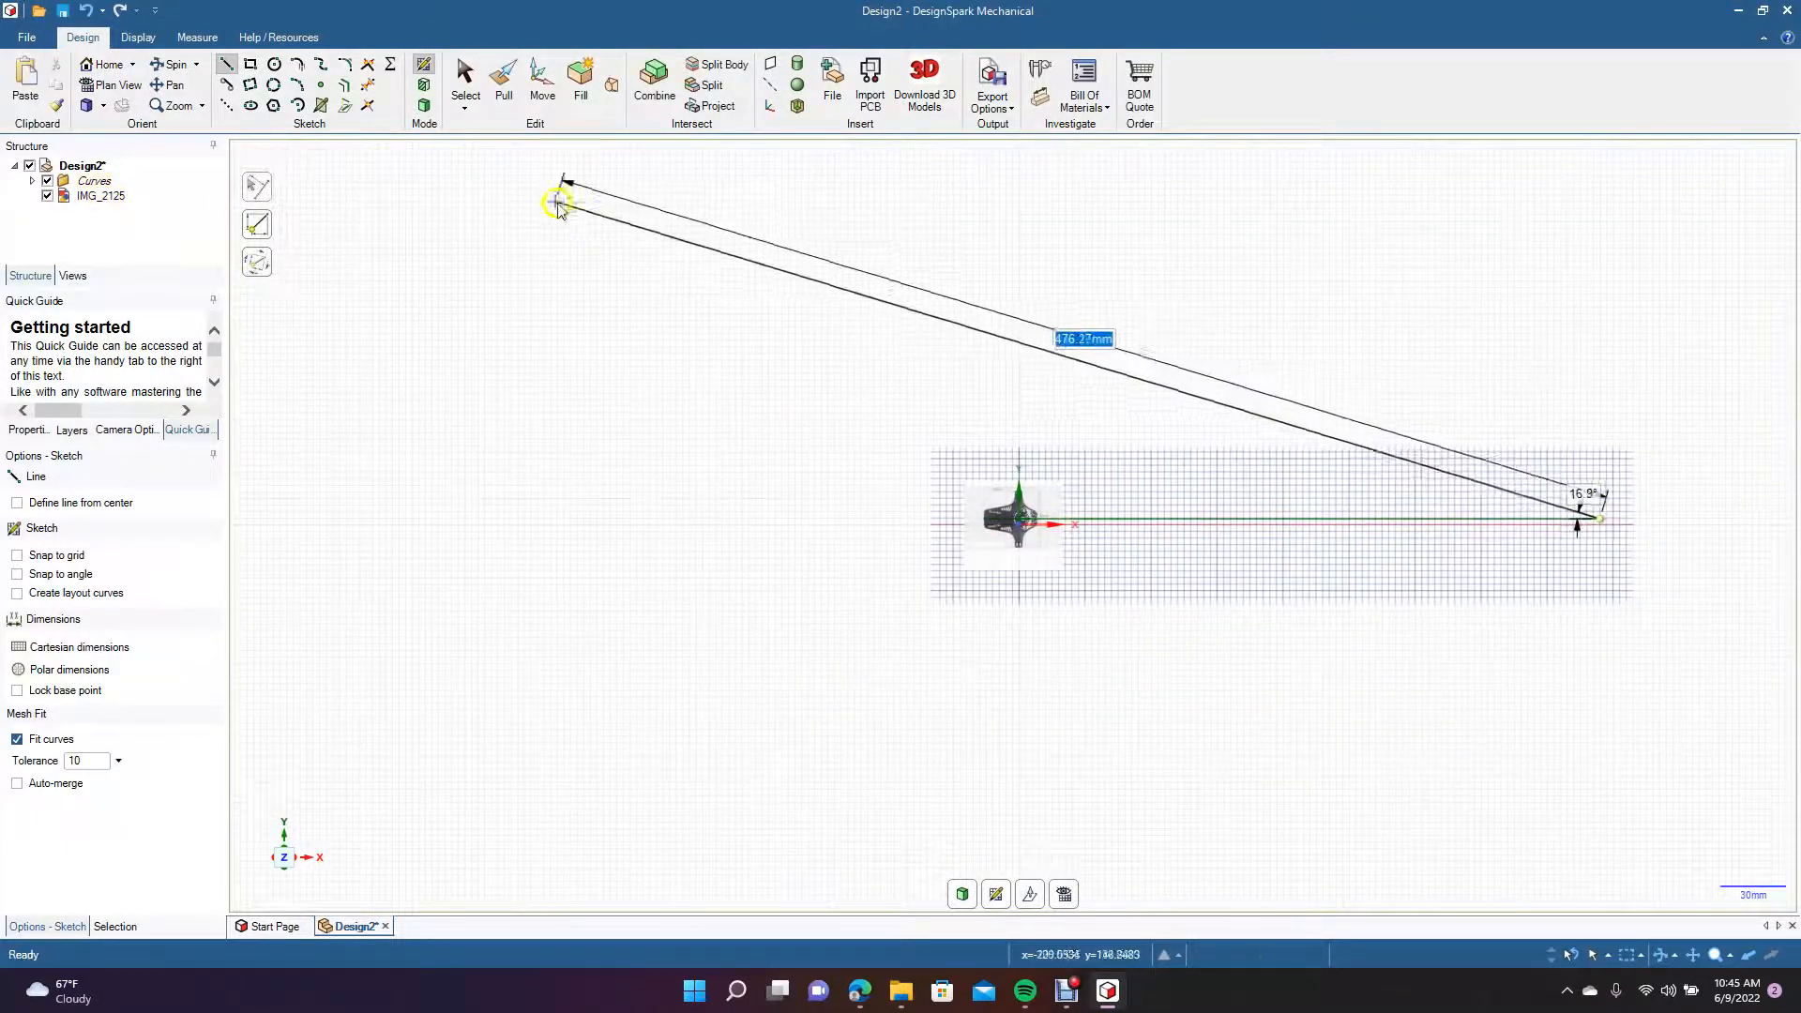
{"action": "left_click", "coordinate": [466, 92]}
Enlarge the mud flap image and align it with the reference line so the flap's length matches the 280 mm line.
{"action": "left_click", "coordinate": [996, 540]}
{"action": "left_click", "coordinate": [1013, 554]}
{"action": "left_click_drag", "start_coordinate": [1063, 484], "coordinate": [1574, 296]}
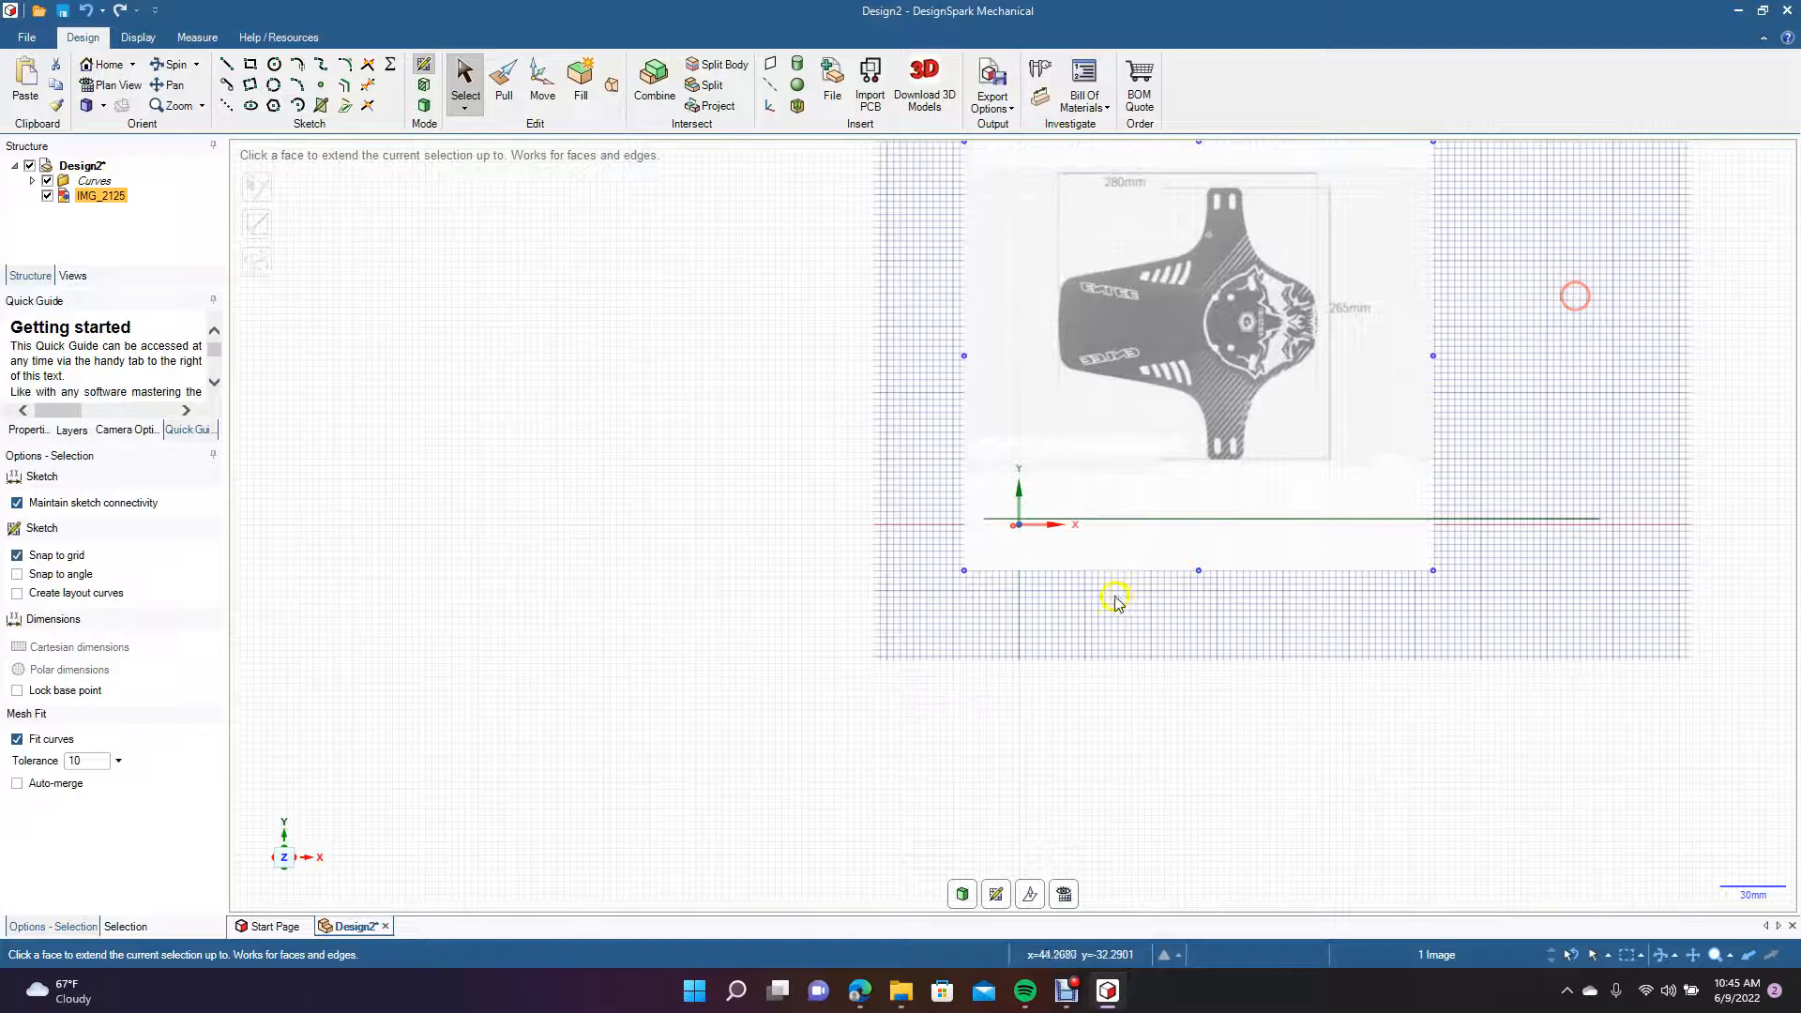
{"action": "left_click_drag", "start_coordinate": [963, 570], "coordinate": [241, 1006]}
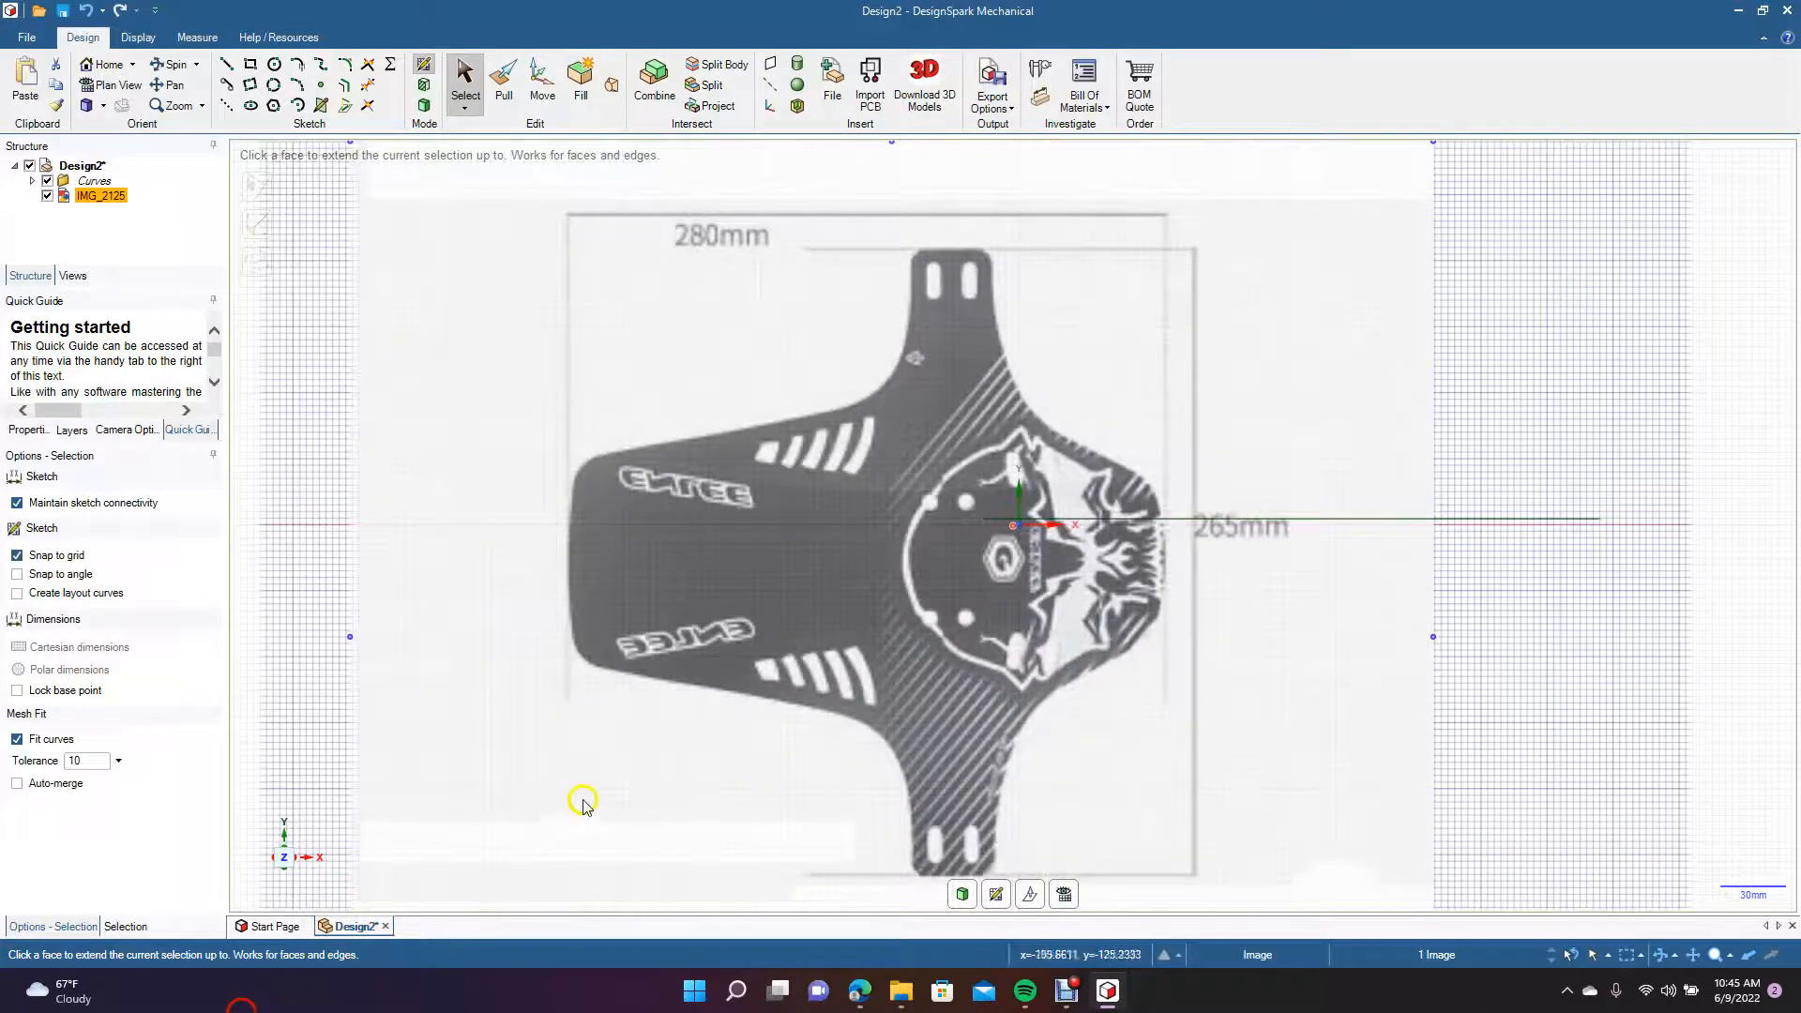
{"action": "middle_click_drag", "start_coordinate": [740, 695], "coordinate": [1154, 658], "text": "shift"}
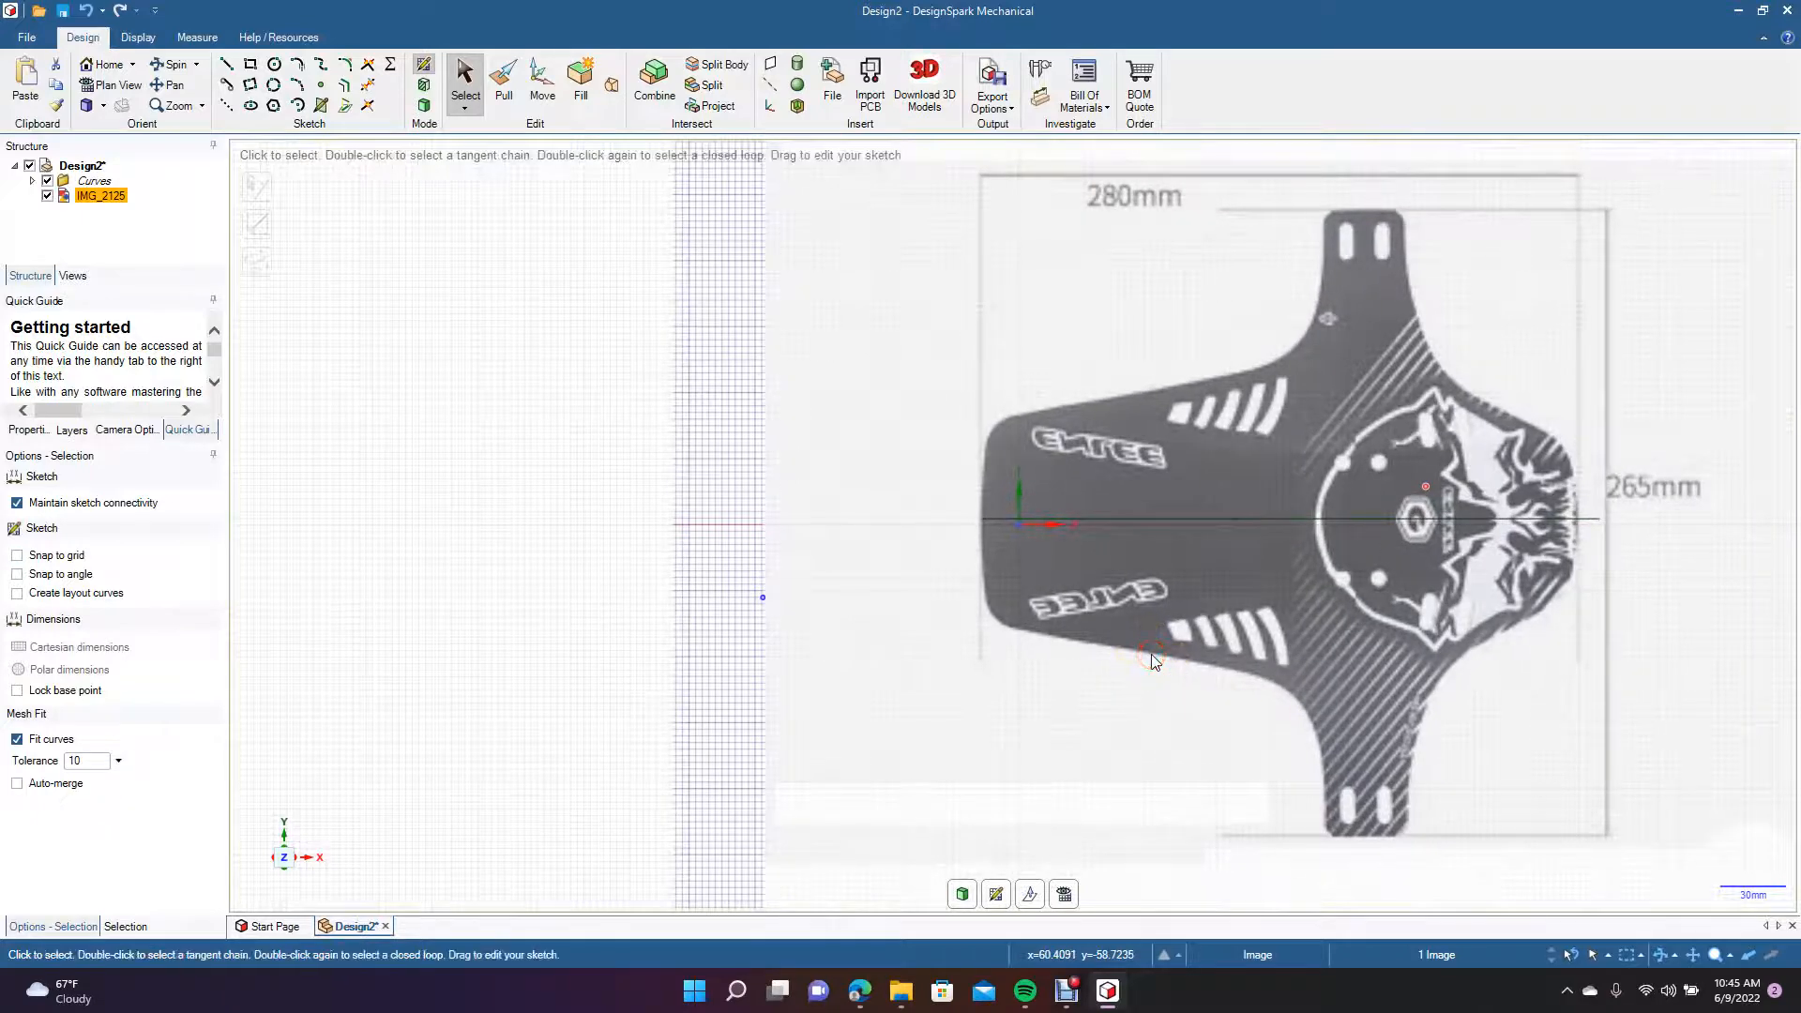
{"action": "scroll", "coordinate": [1153, 658], "scroll_direction": "down", "scroll_amount": 4}
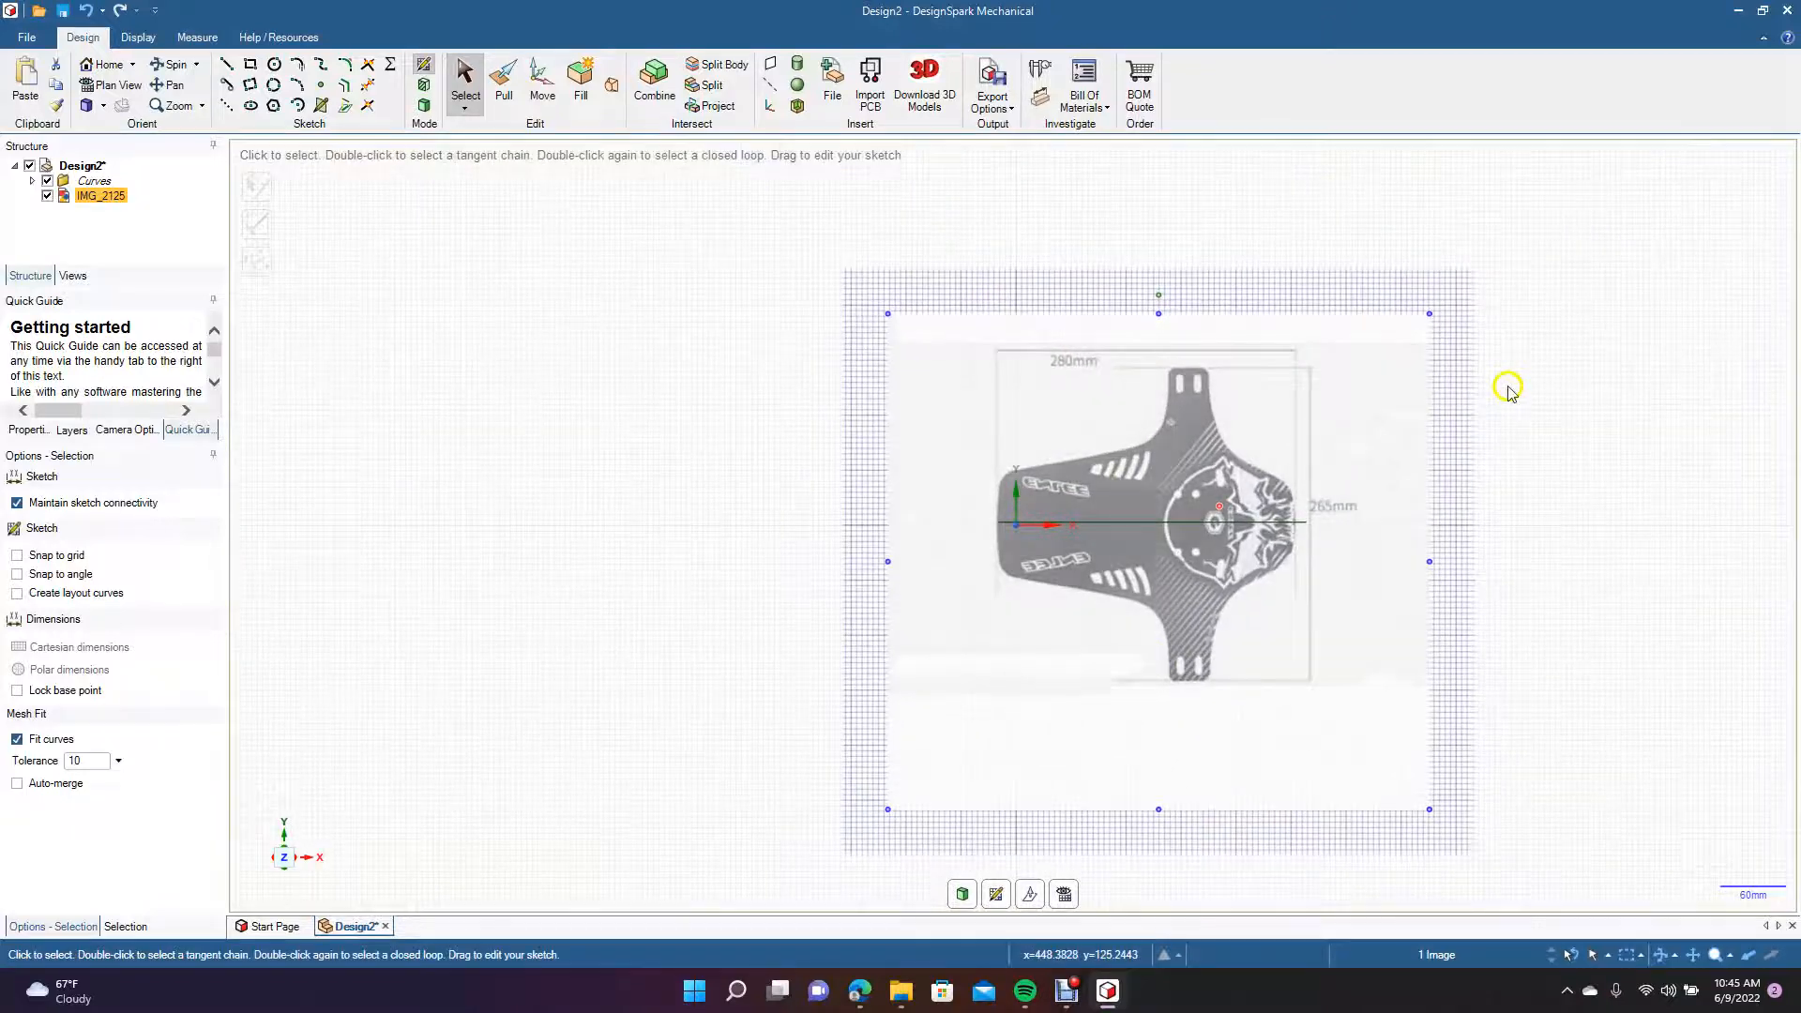
{"action": "mouse_move", "coordinate": [1429, 314]}
{"action": "left_mouse_down", "text": "shift"}
{"action": "mouse_move", "coordinate": [1420, 328]}
{"action": "mouse_move", "coordinate": [1451, 310]}
{"action": "left_mouse_up", "text": "shift"}
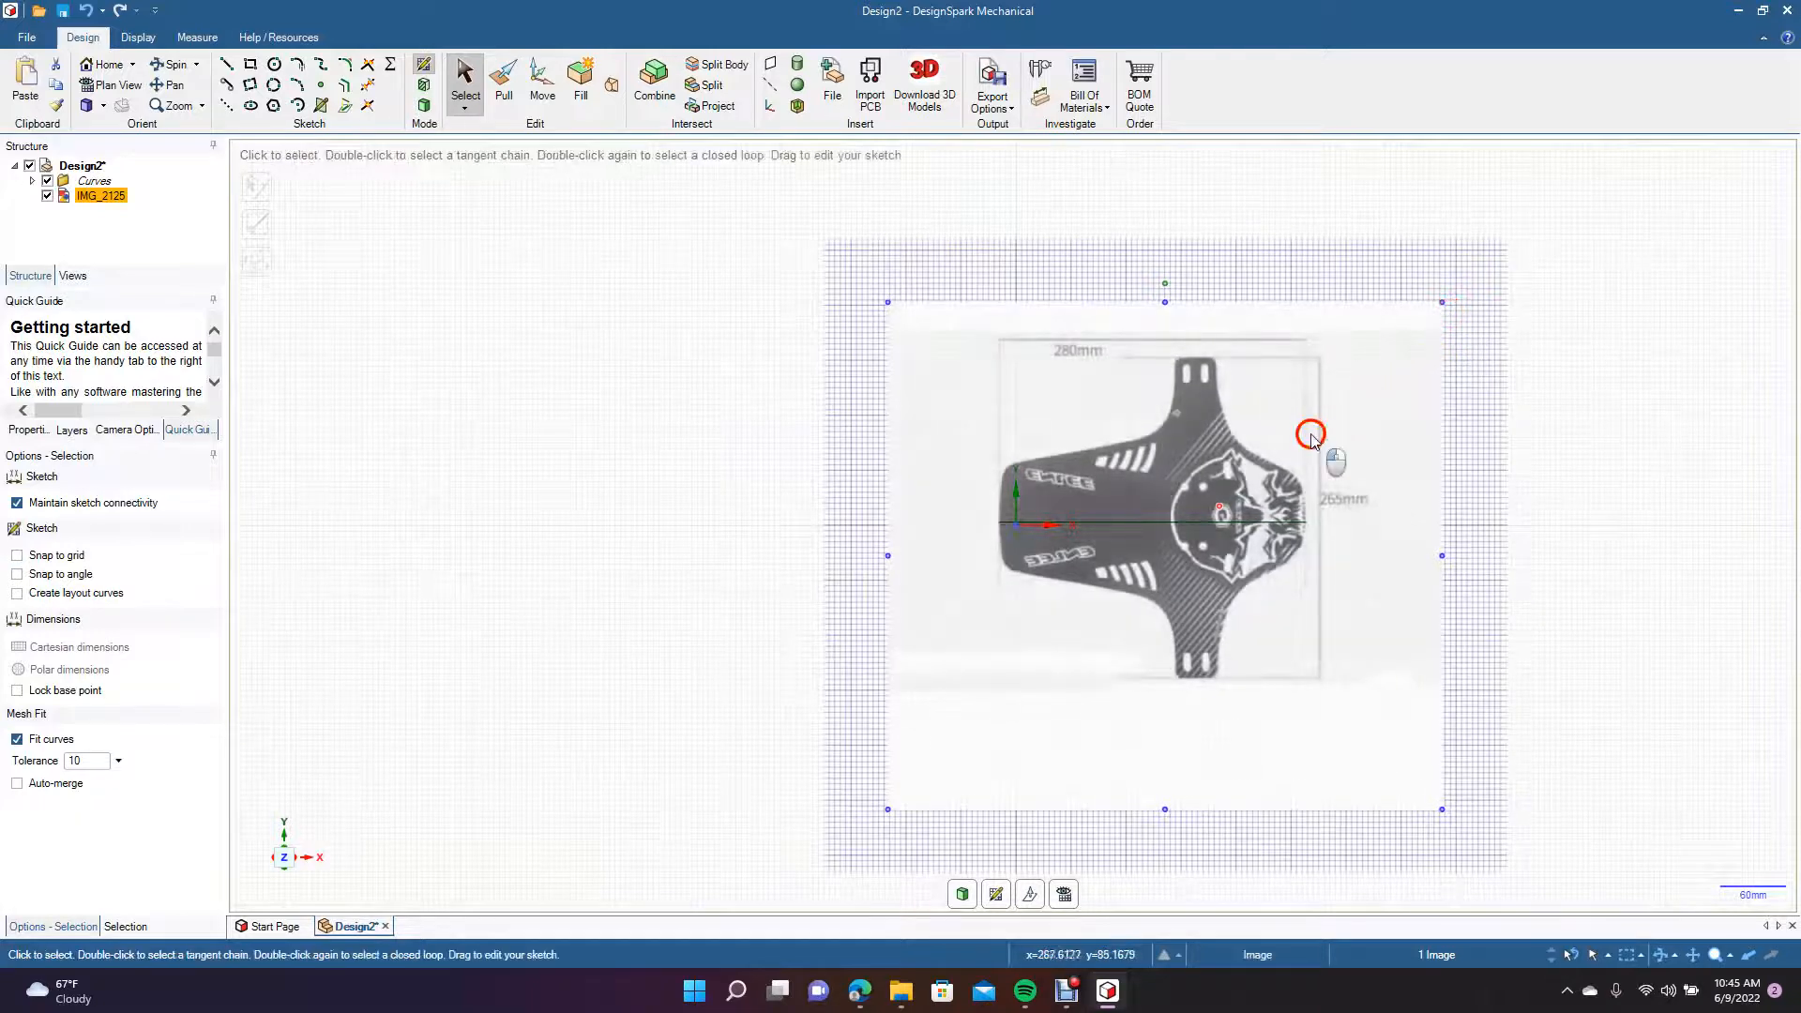
Delete the reference line and move the image so the mud flap is centred on the horizontal axis.
{"action": "mouse_move", "coordinate": [1311, 448]}
{"action": "left_mouse_down"}
{"action": "mouse_move", "coordinate": [1161, 483]}
{"action": "mouse_move", "coordinate": [995, 482]}
{"action": "mouse_move", "coordinate": [1222, 469]}
{"action": "left_mouse_up"}
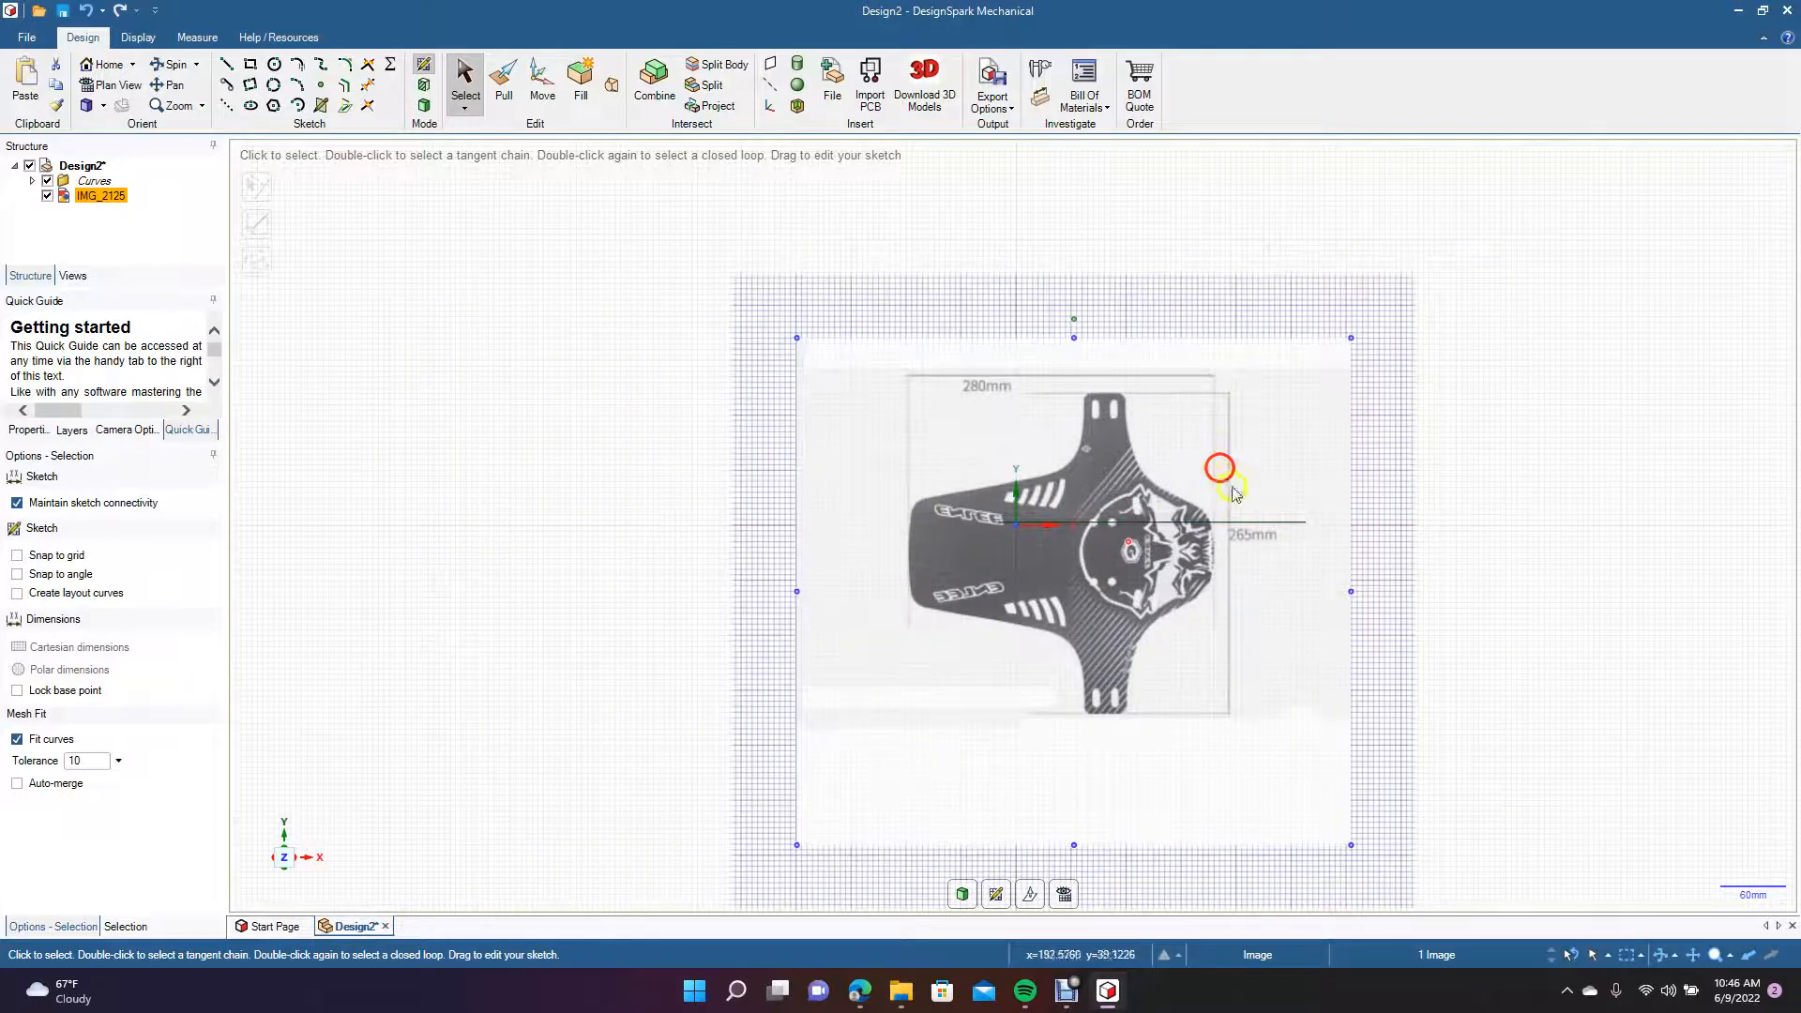
{"action": "left_click", "coordinate": [1267, 522]}
{"action": "key", "text": "Delete"}
{"action": "left_click_drag", "start_coordinate": [1082, 614], "coordinate": [1058, 581]}
{"action": "left_click", "coordinate": [1454, 586]}
{"action": "scroll", "coordinate": [1000, 683], "scroll_direction": "up", "scroll_amount": 5}
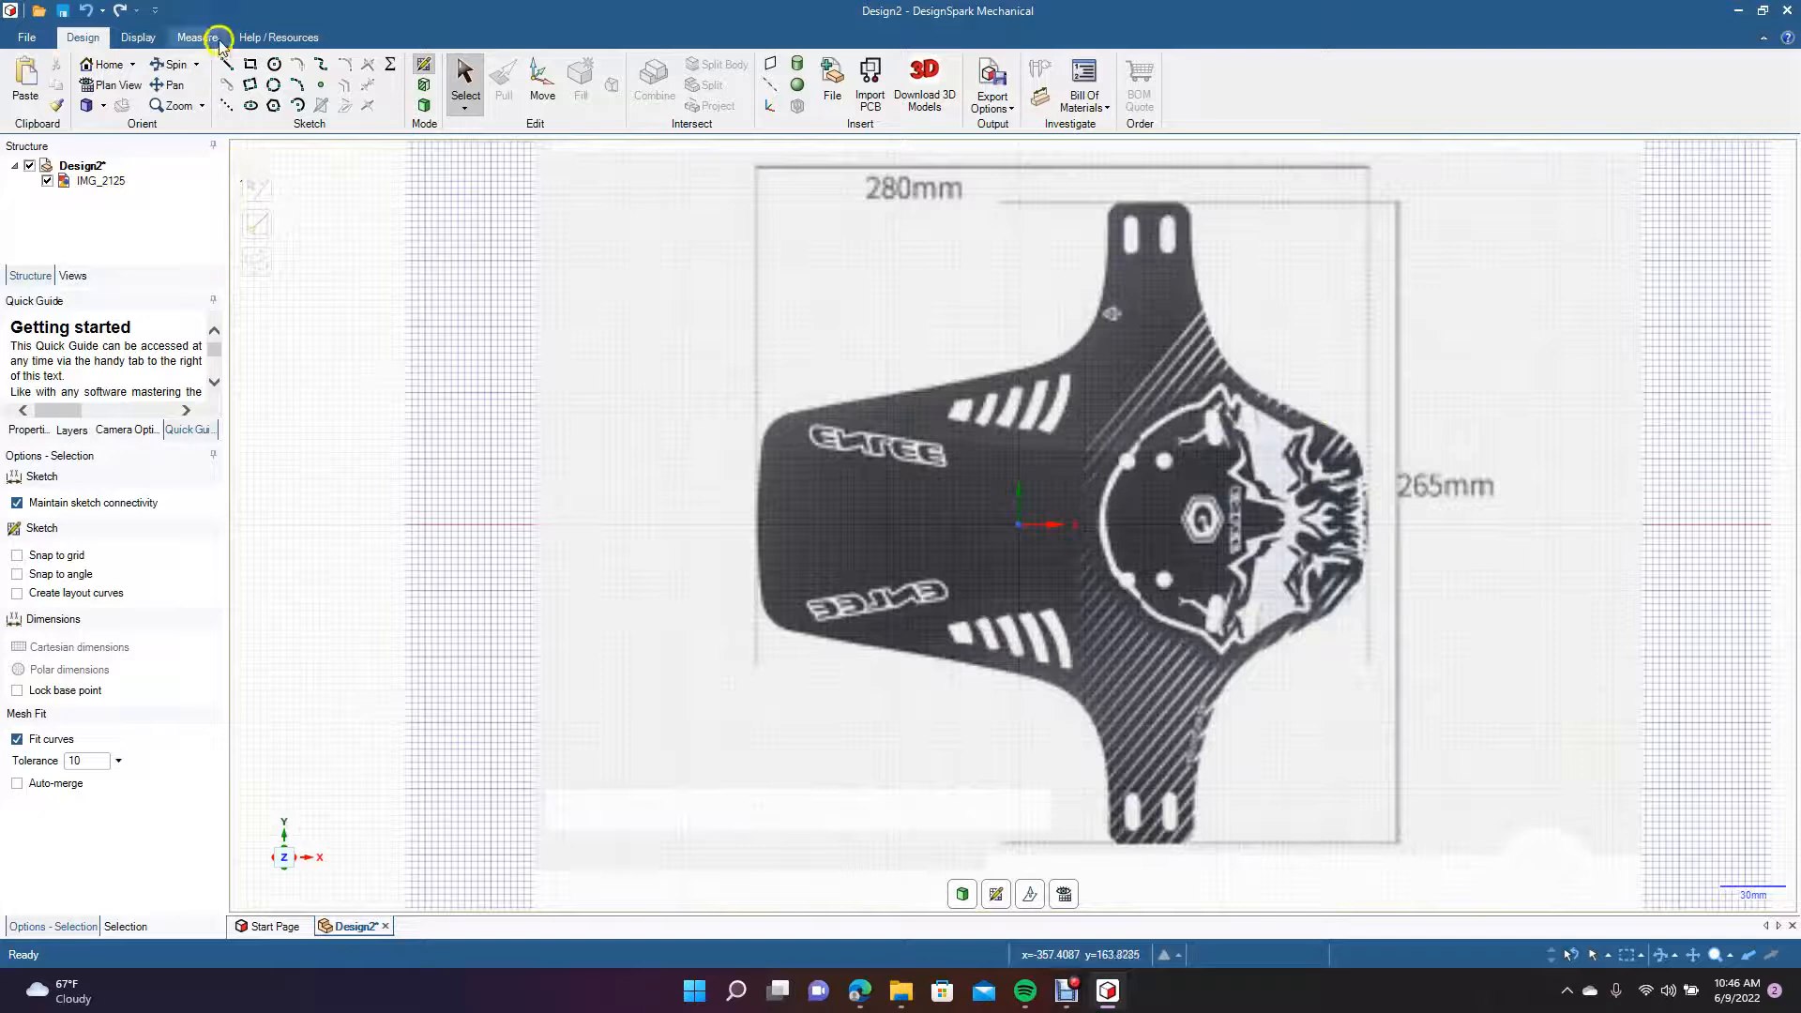
Draw a 280 mm horizontal centre line along the mud flap from its left end to its right end.
{"action": "left_click", "coordinate": [223, 68]}
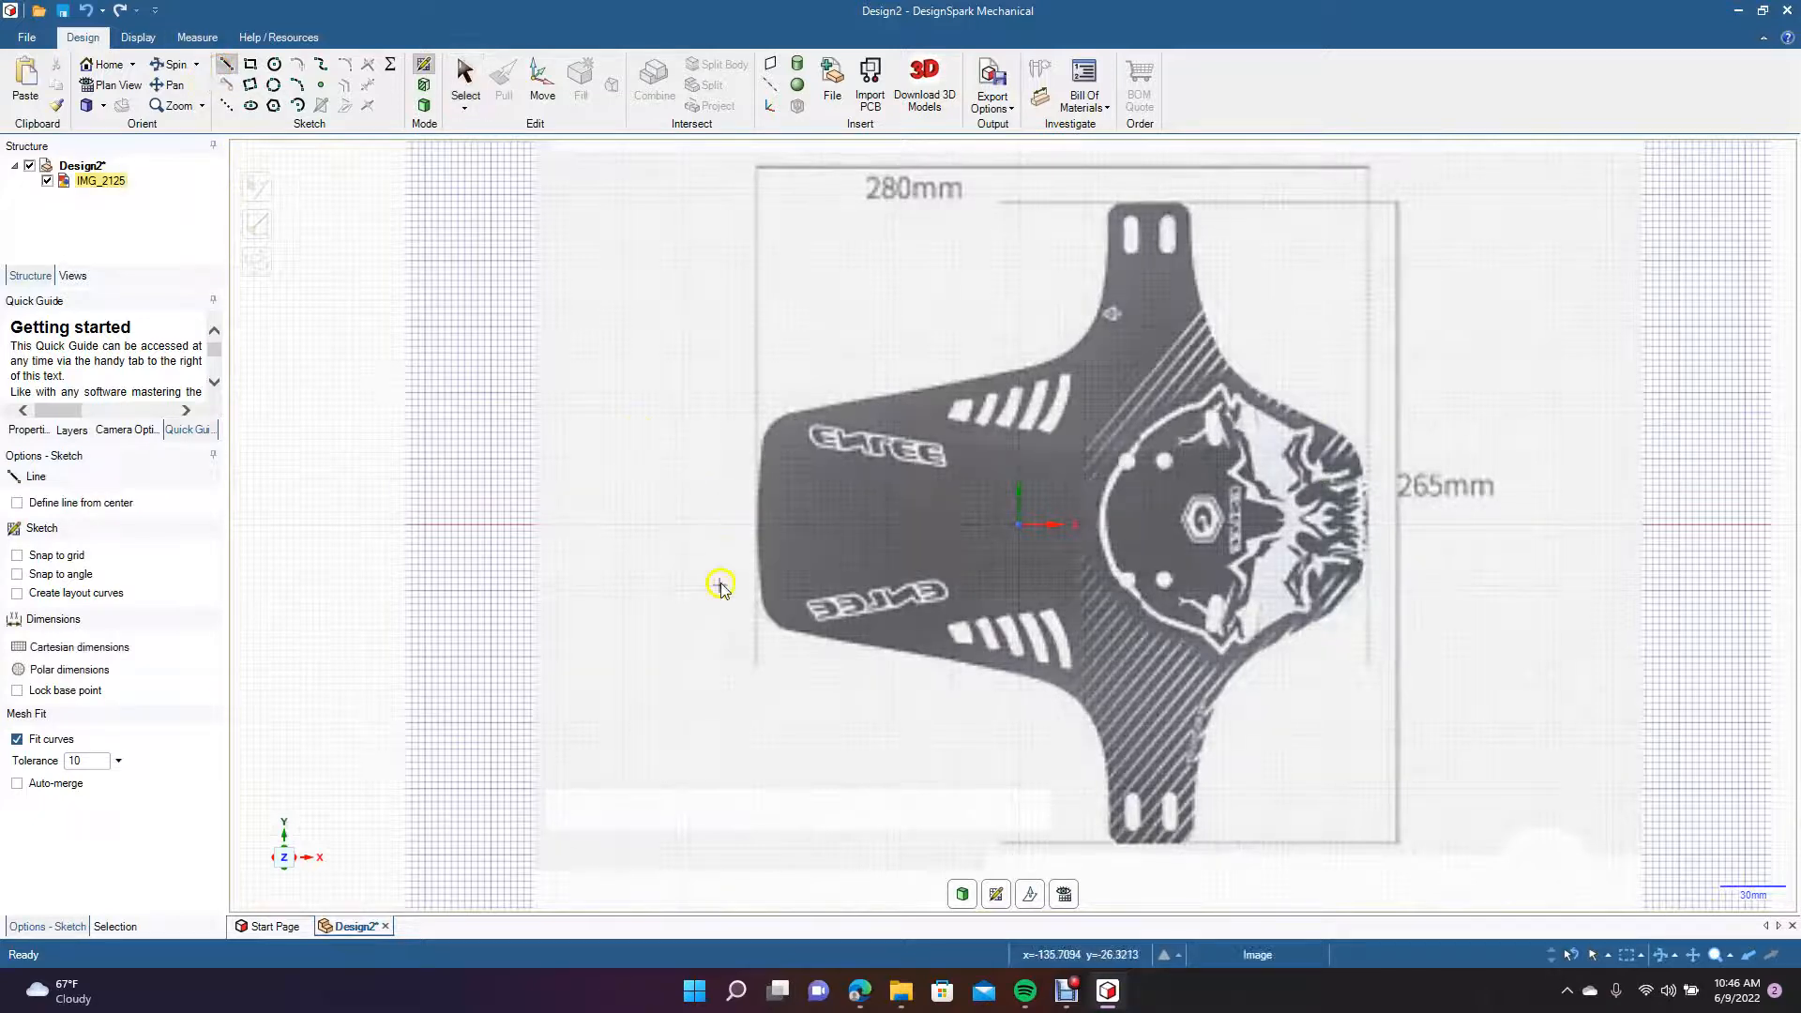
{"action": "left_click", "coordinate": [756, 523]}
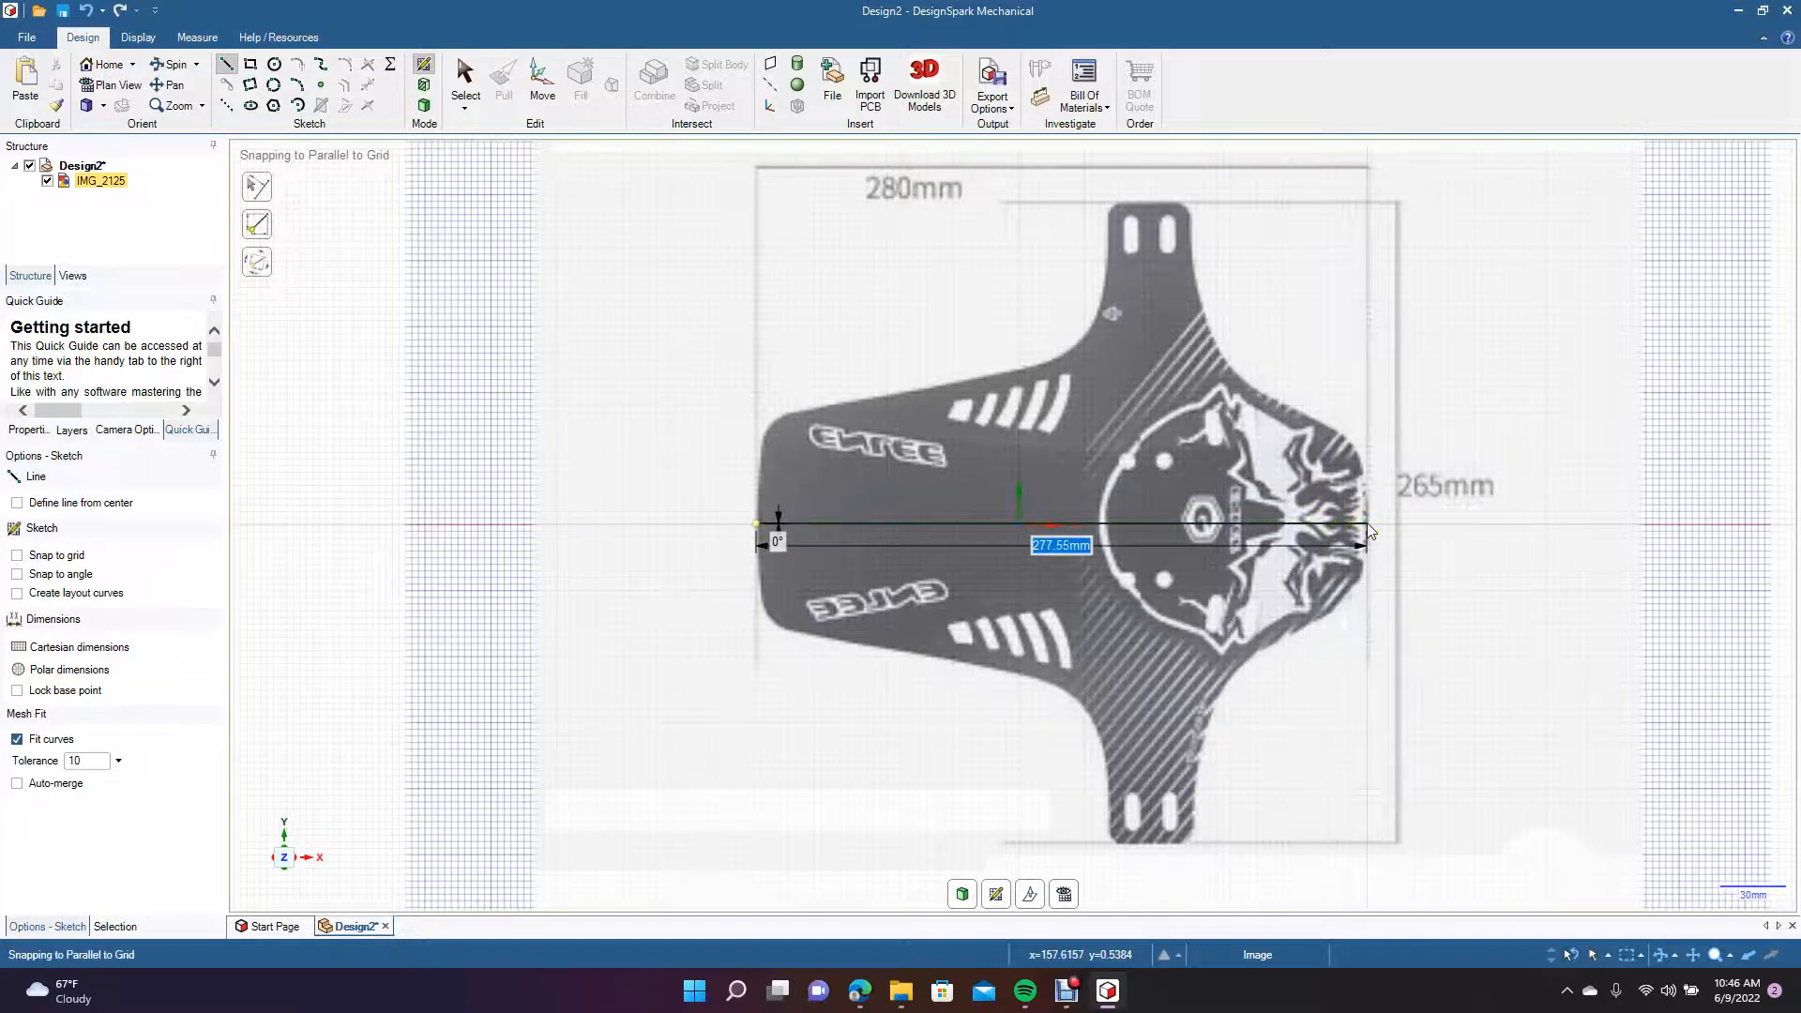
{"action": "type", "text": "2"}
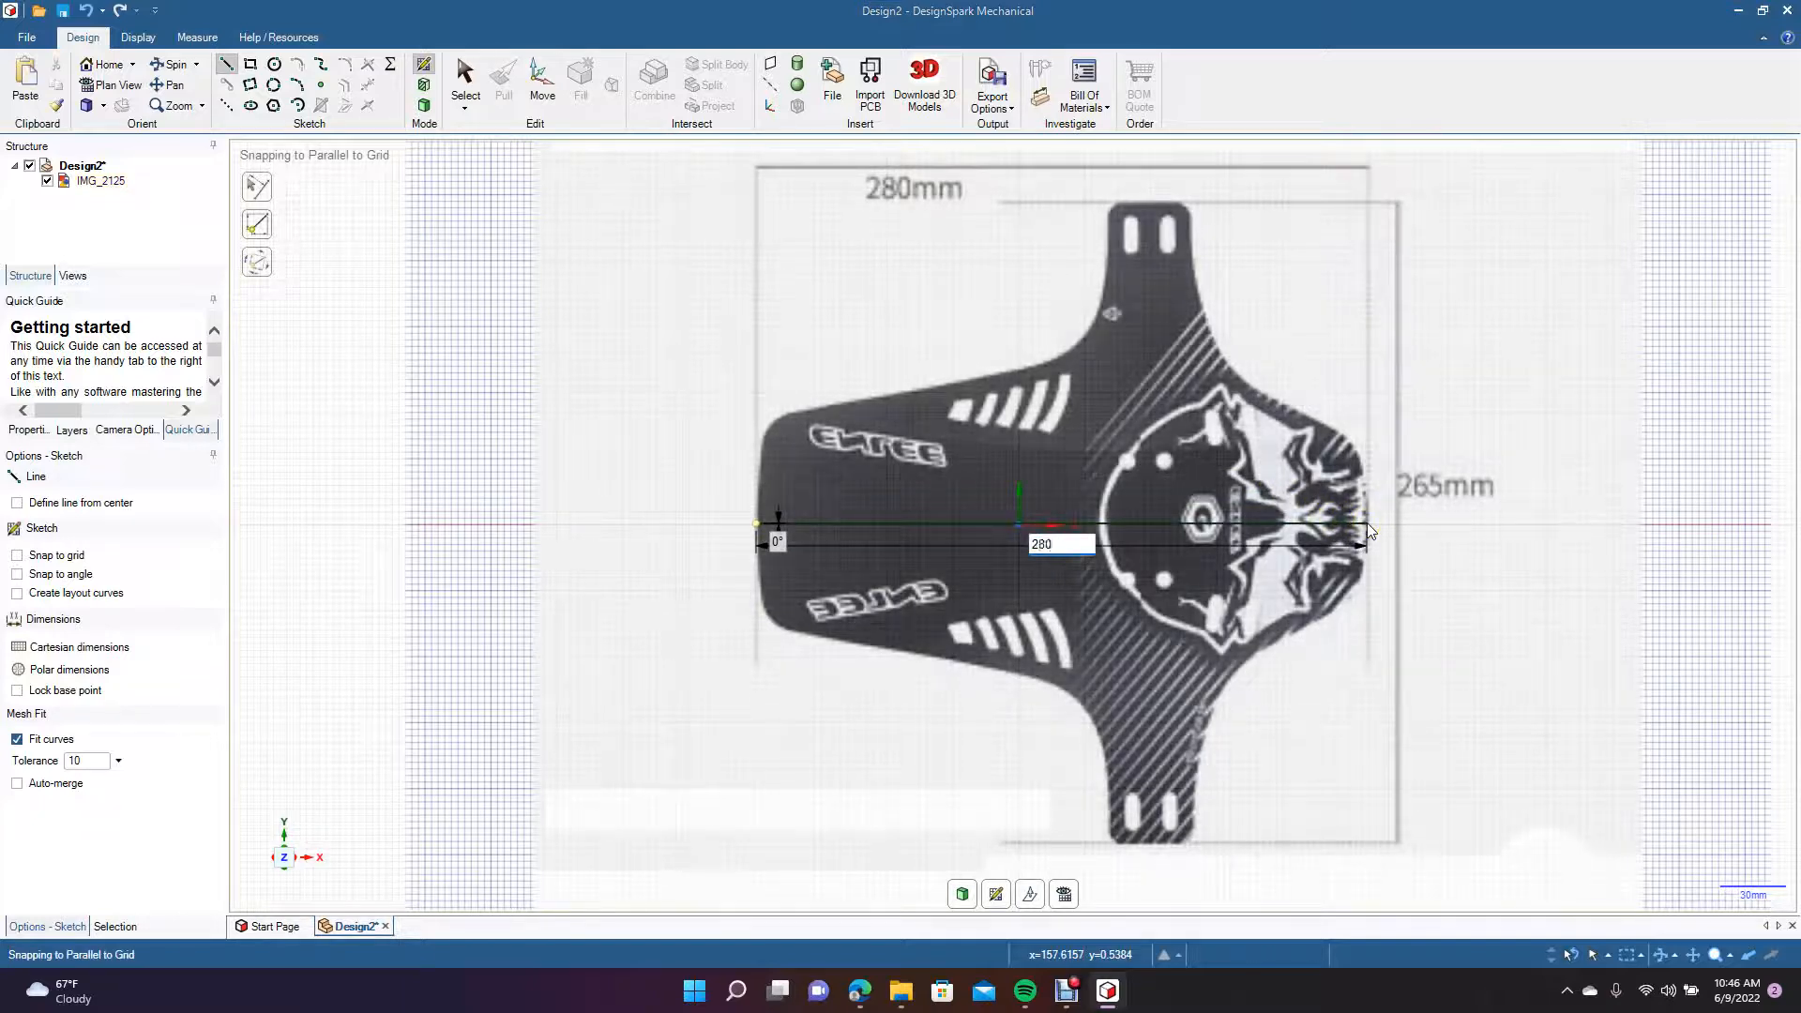
{"action": "type", "text": "80"}
{"action": "key", "text": "Return"}
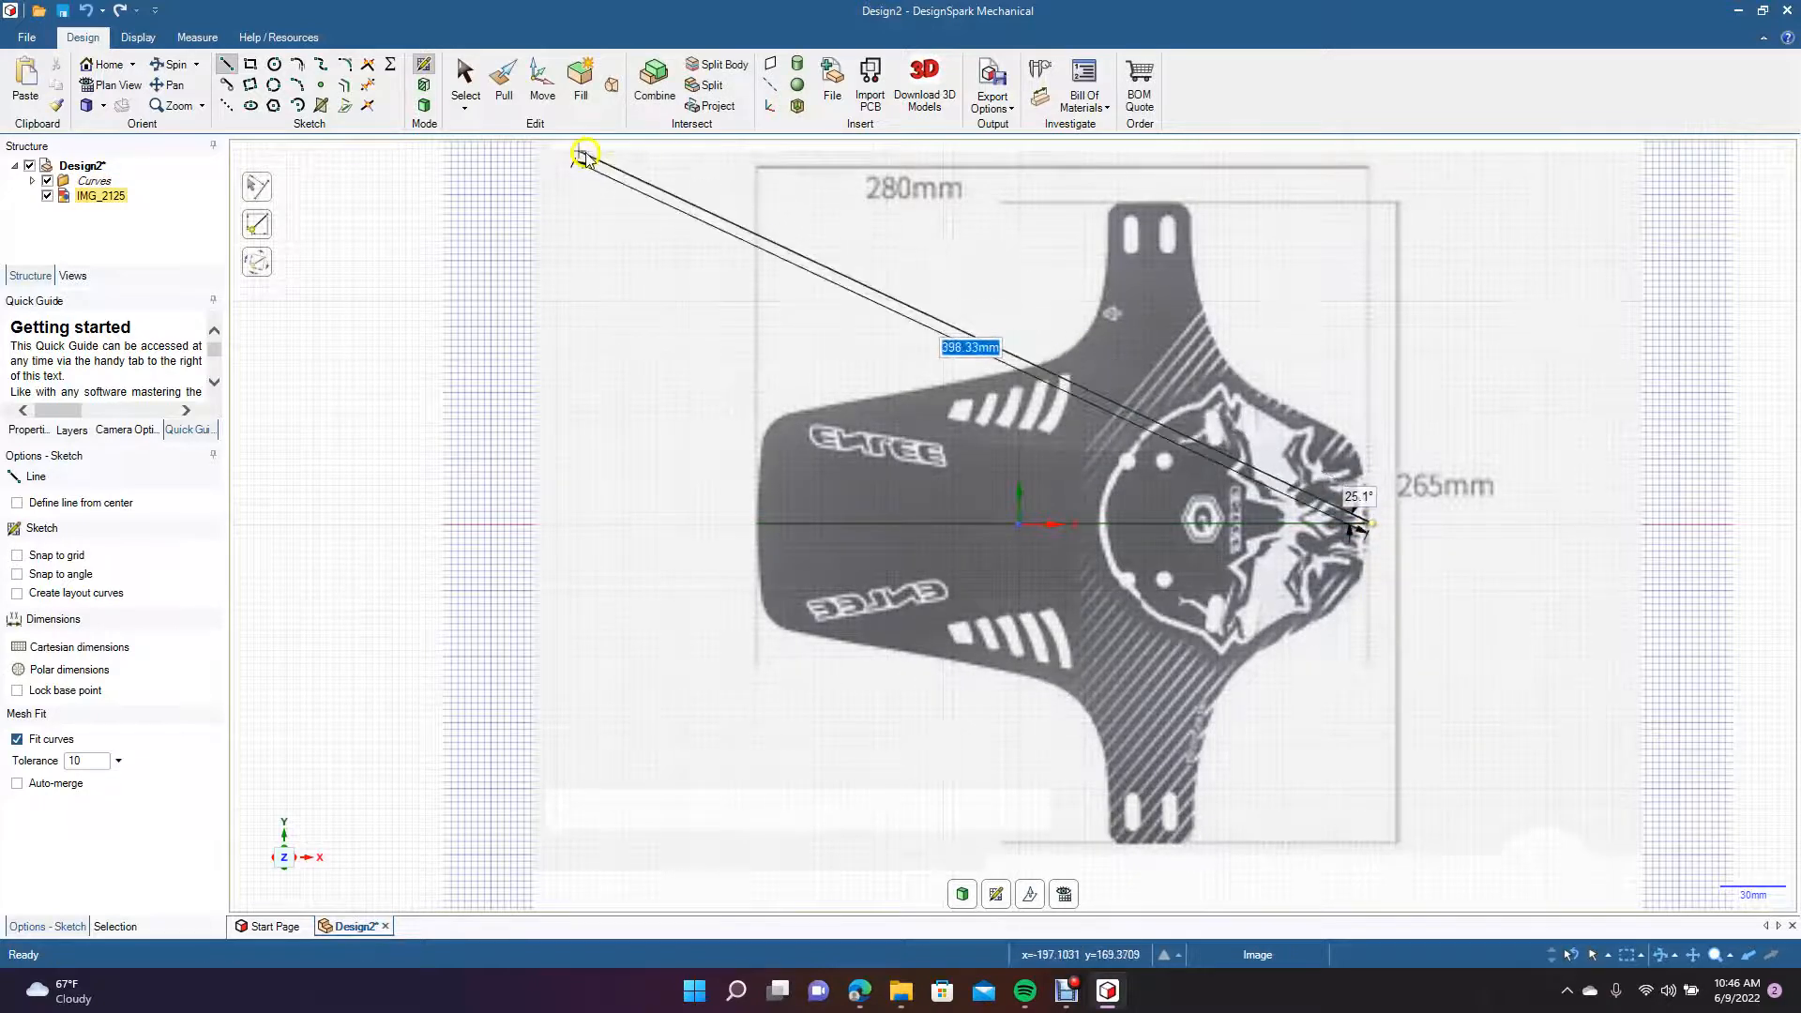
{"action": "left_click", "coordinate": [465, 82]}
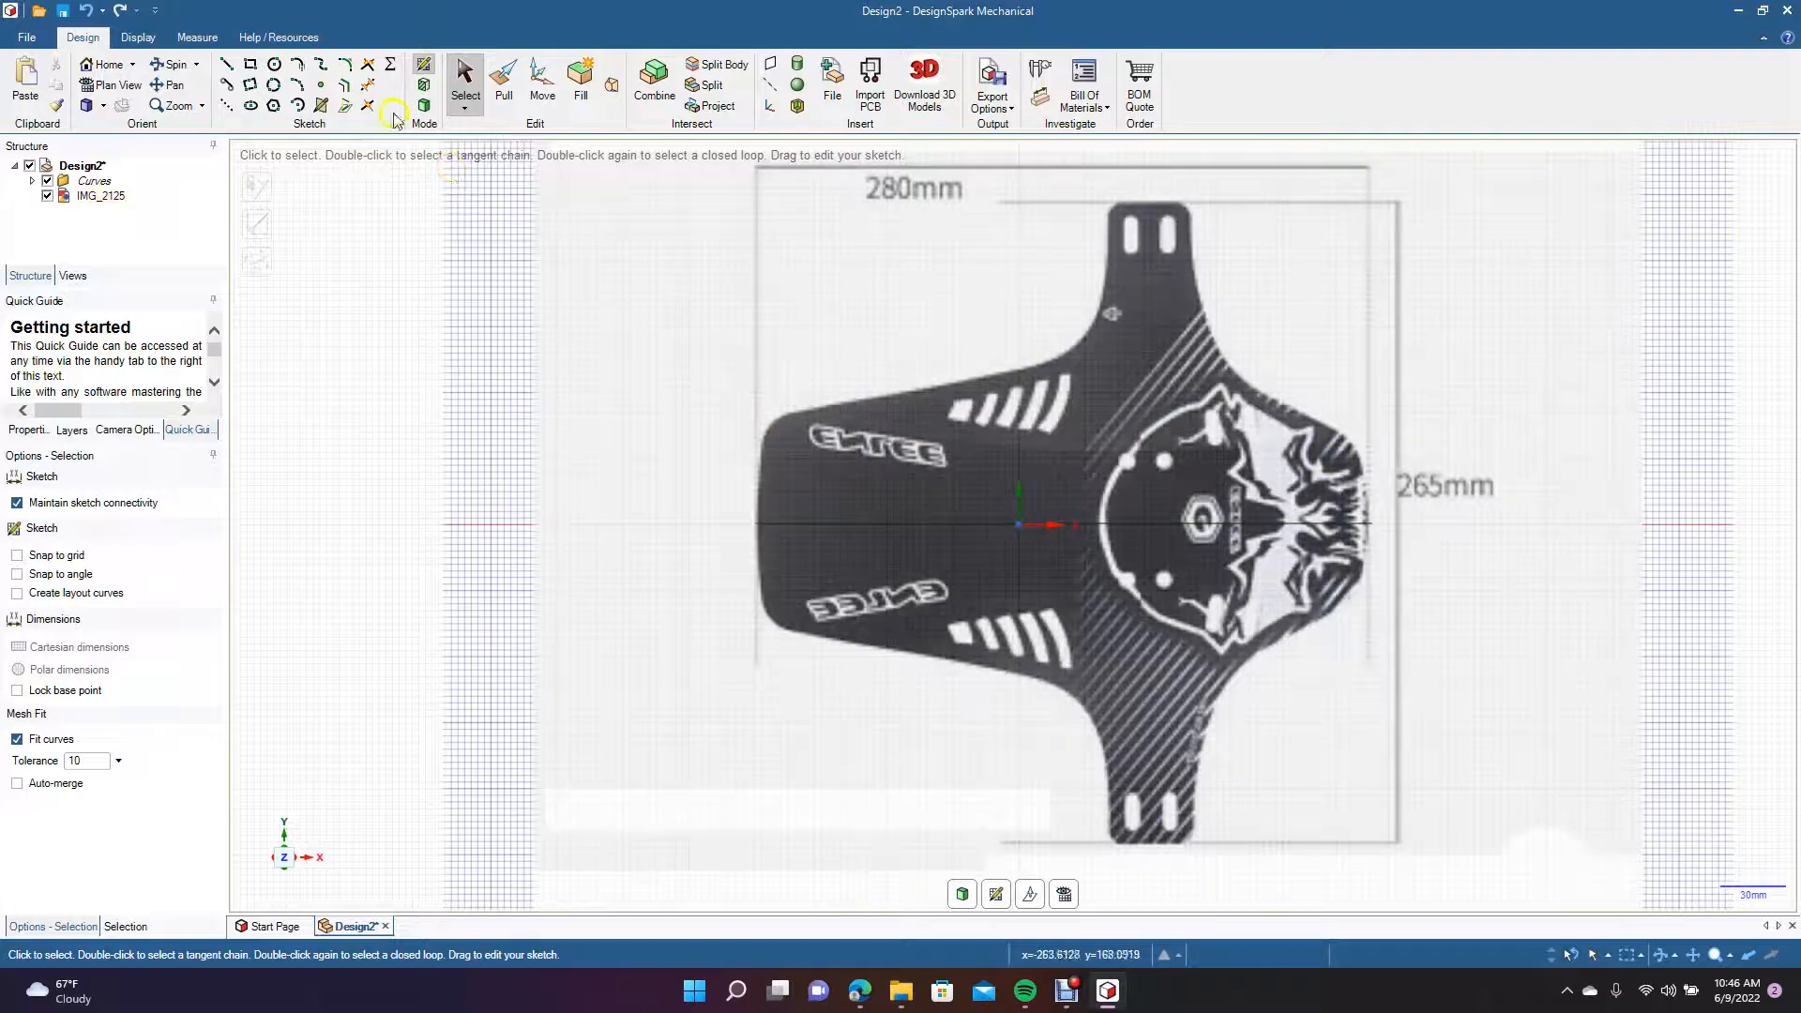
Set the horizontal centre line as the sketch's mirror line.
{"action": "left_click", "coordinate": [226, 64]}
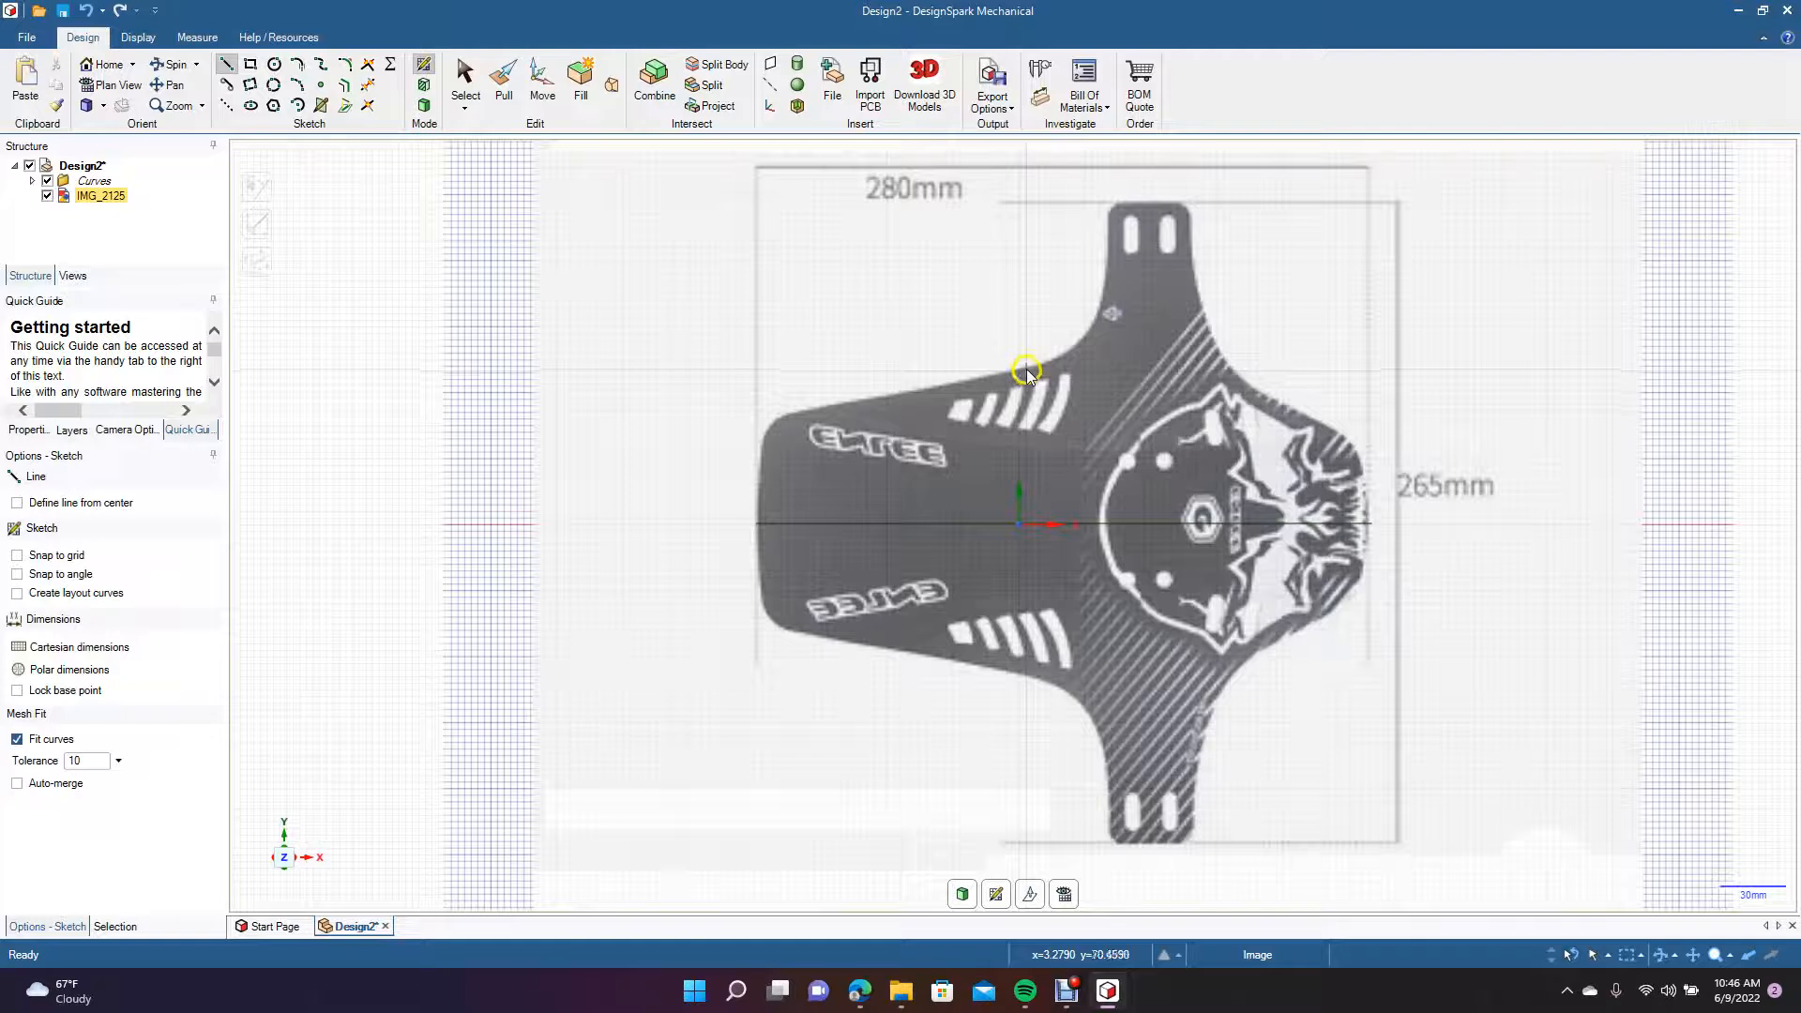
{"action": "left_click", "coordinate": [465, 80]}
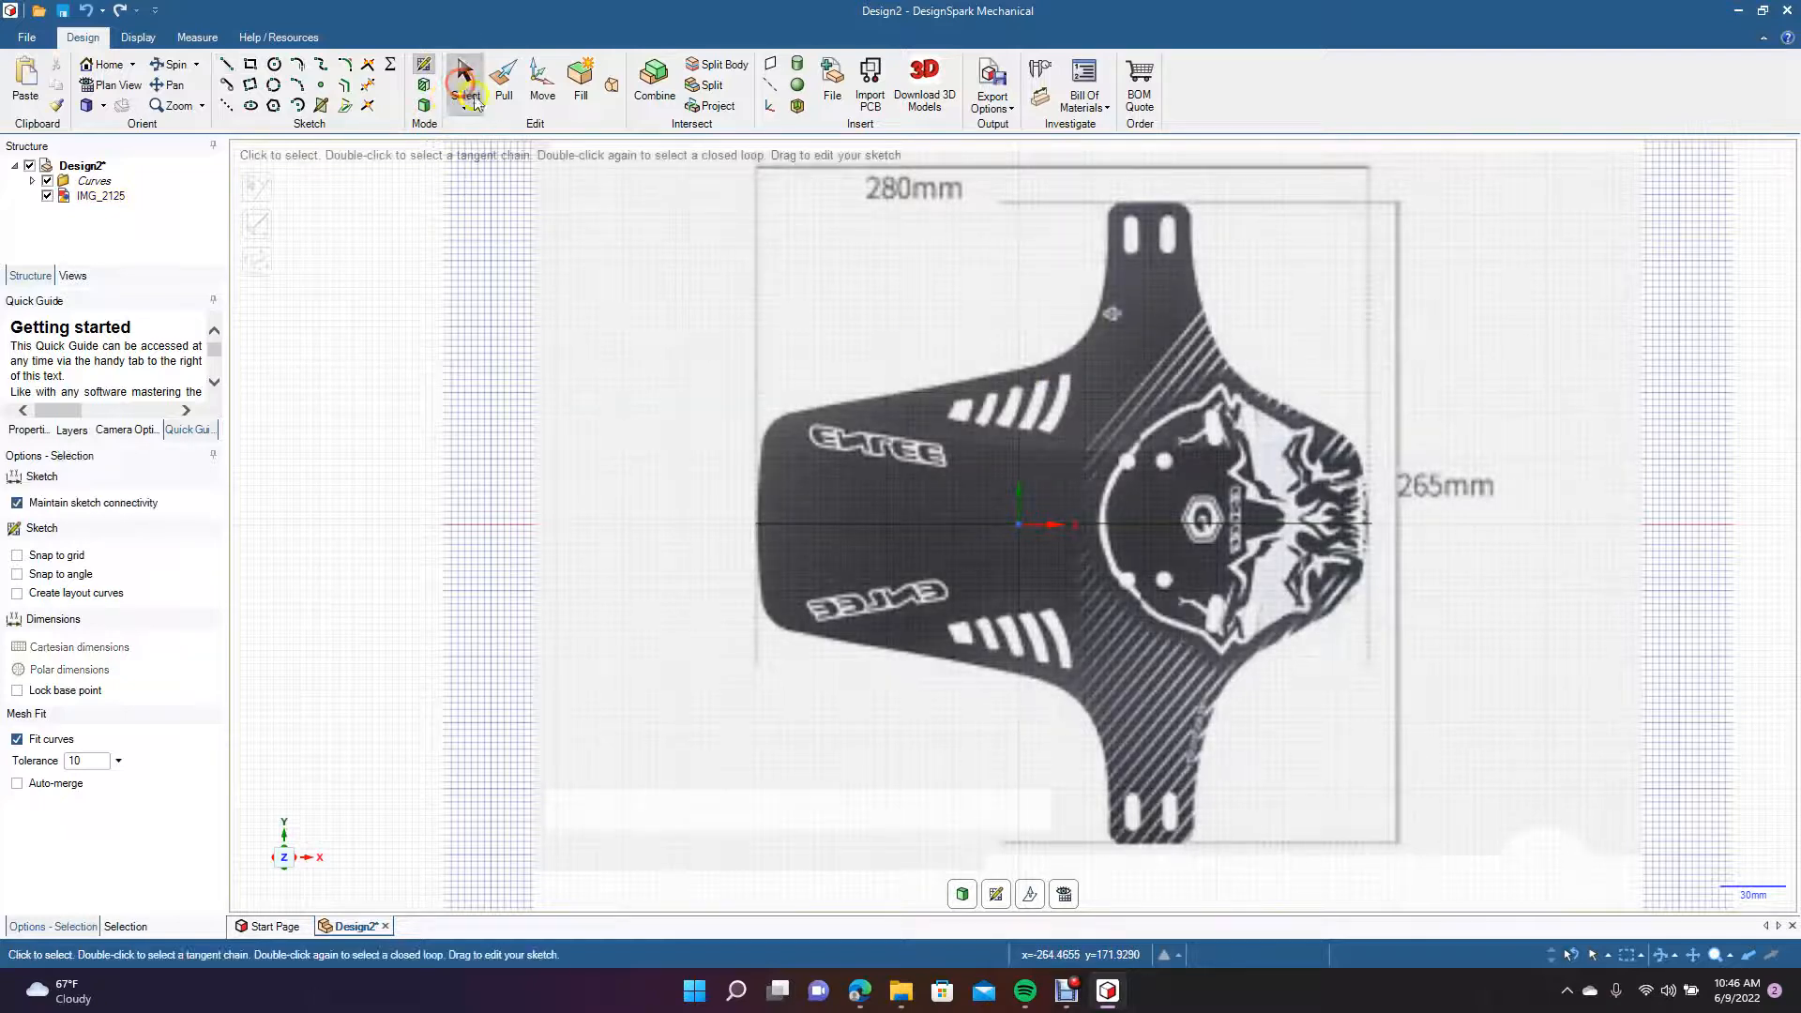
{"action": "right_click", "coordinate": [898, 524]}
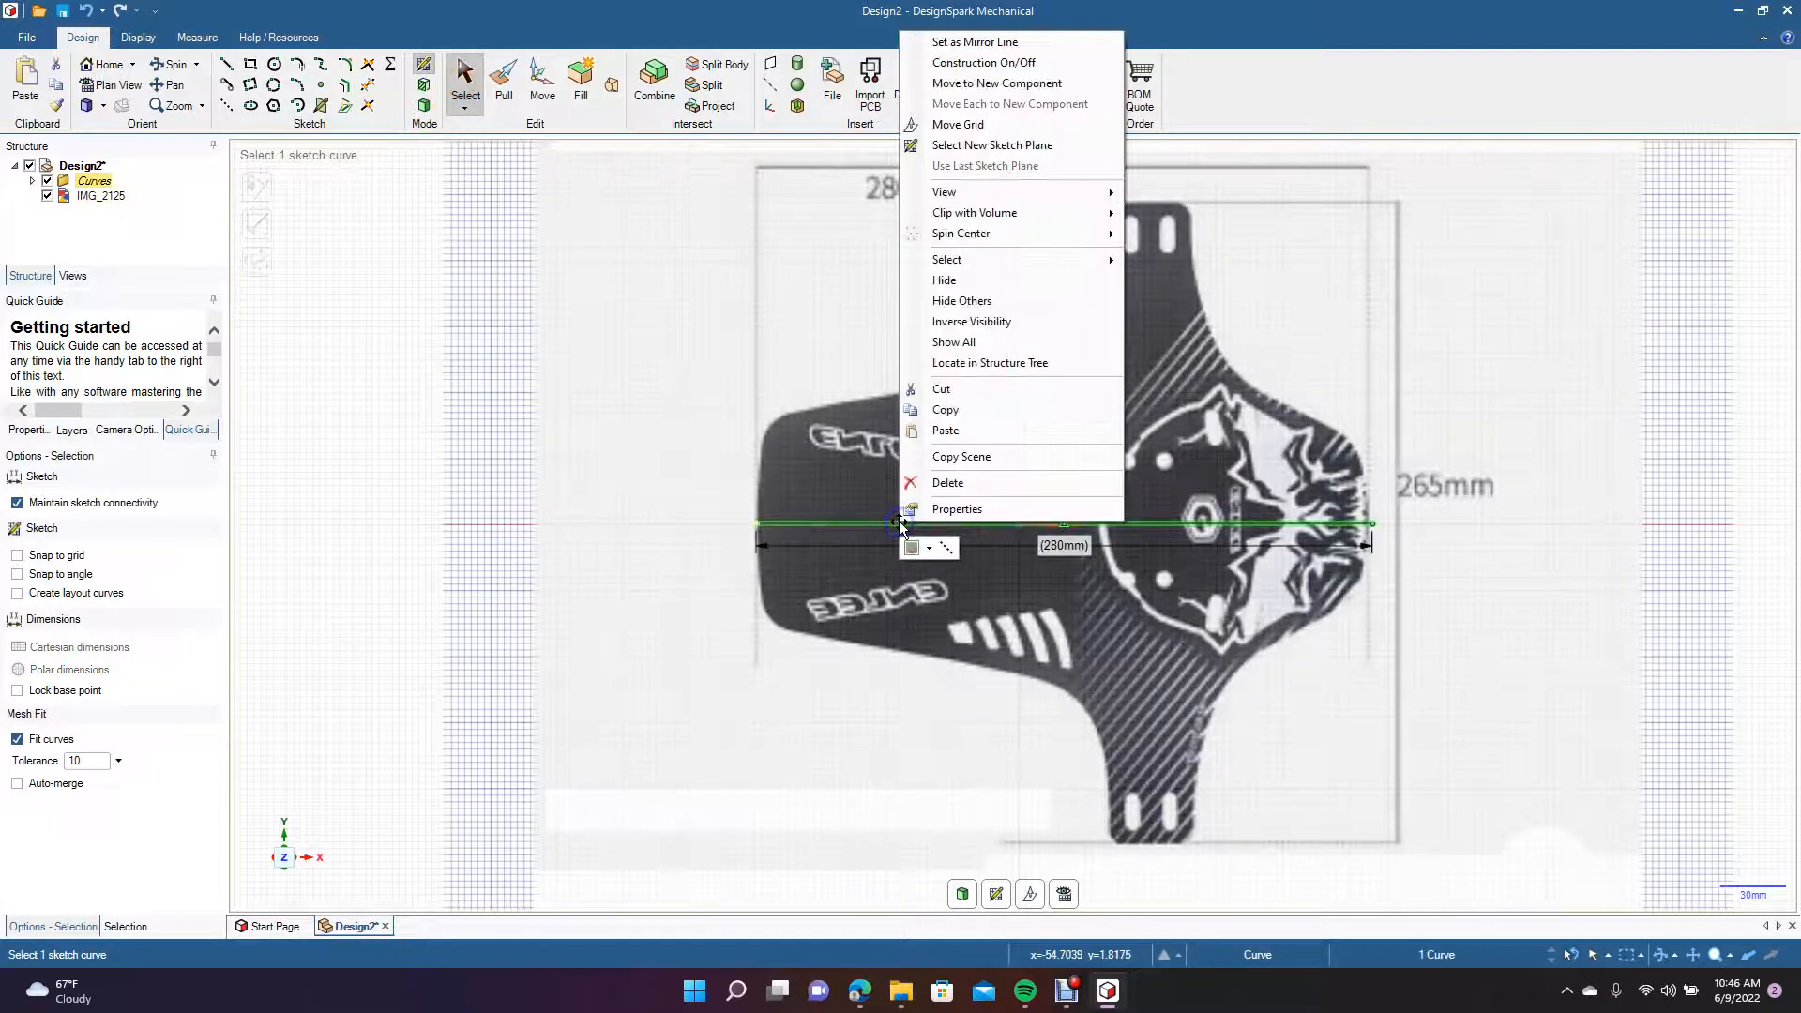
{"action": "left_click", "coordinate": [957, 42]}
{"action": "left_click", "coordinate": [226, 68]}
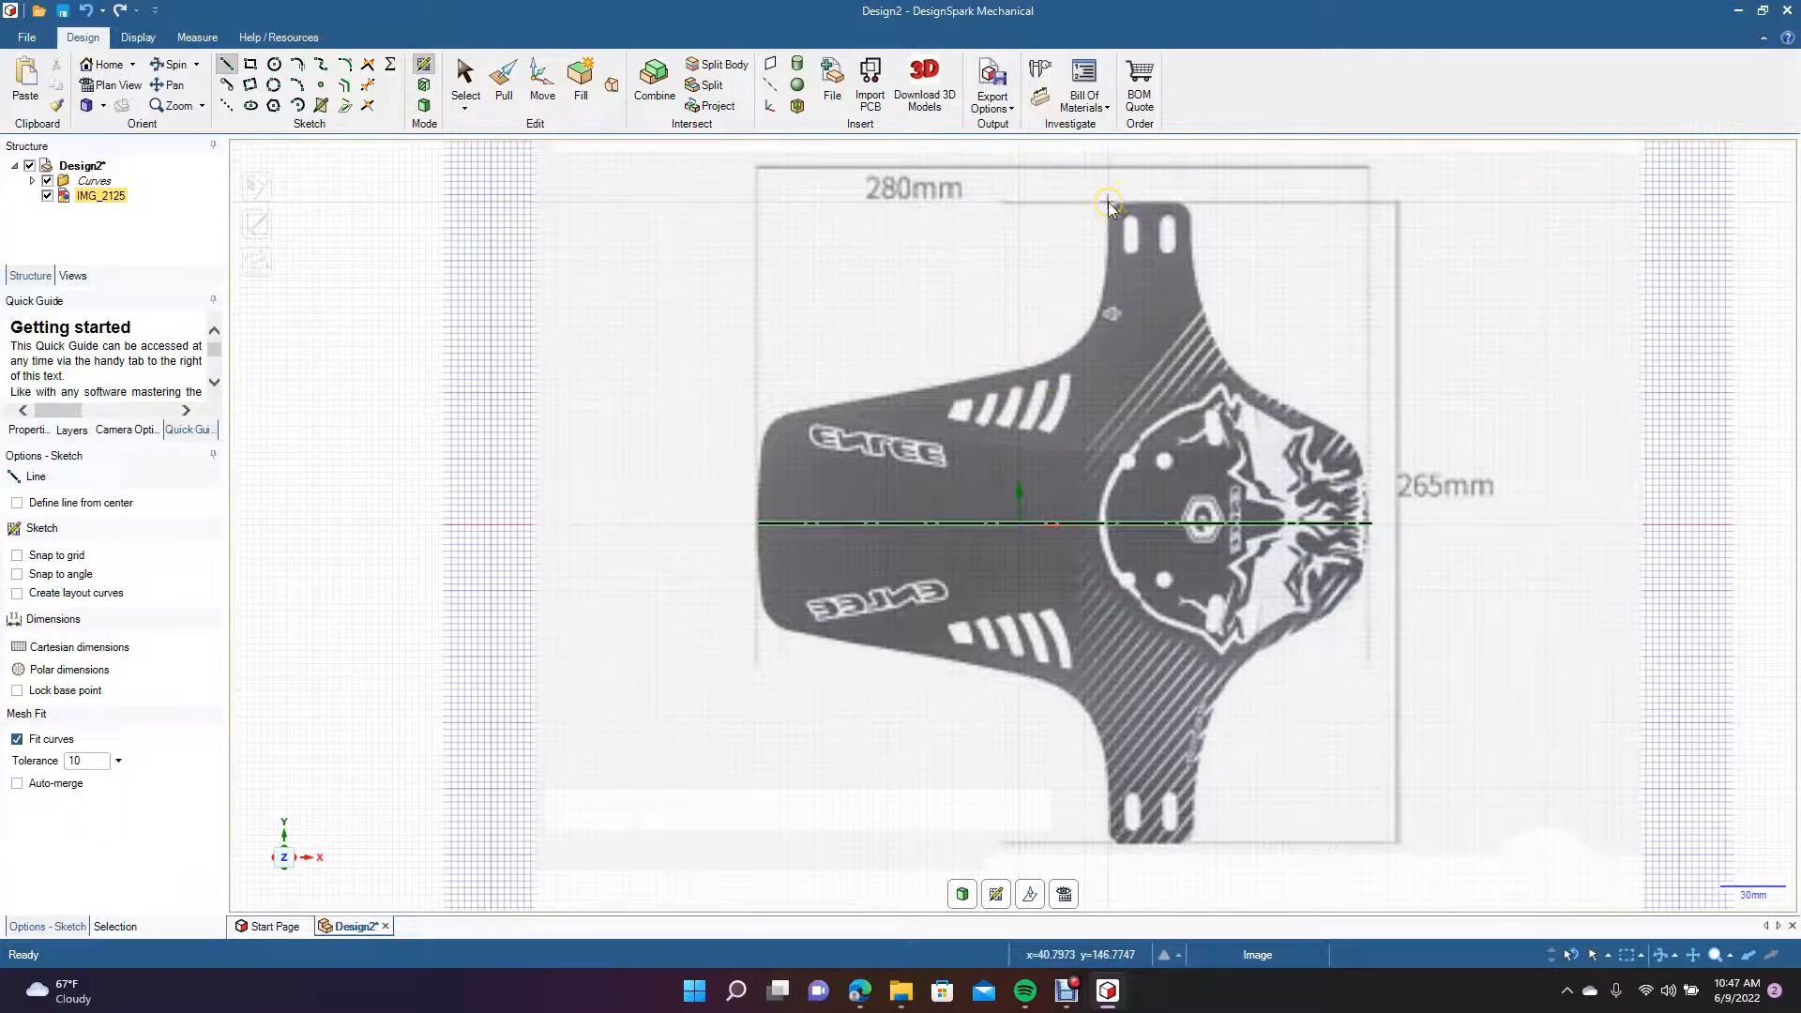
{"action": "left_click", "coordinate": [251, 84]}
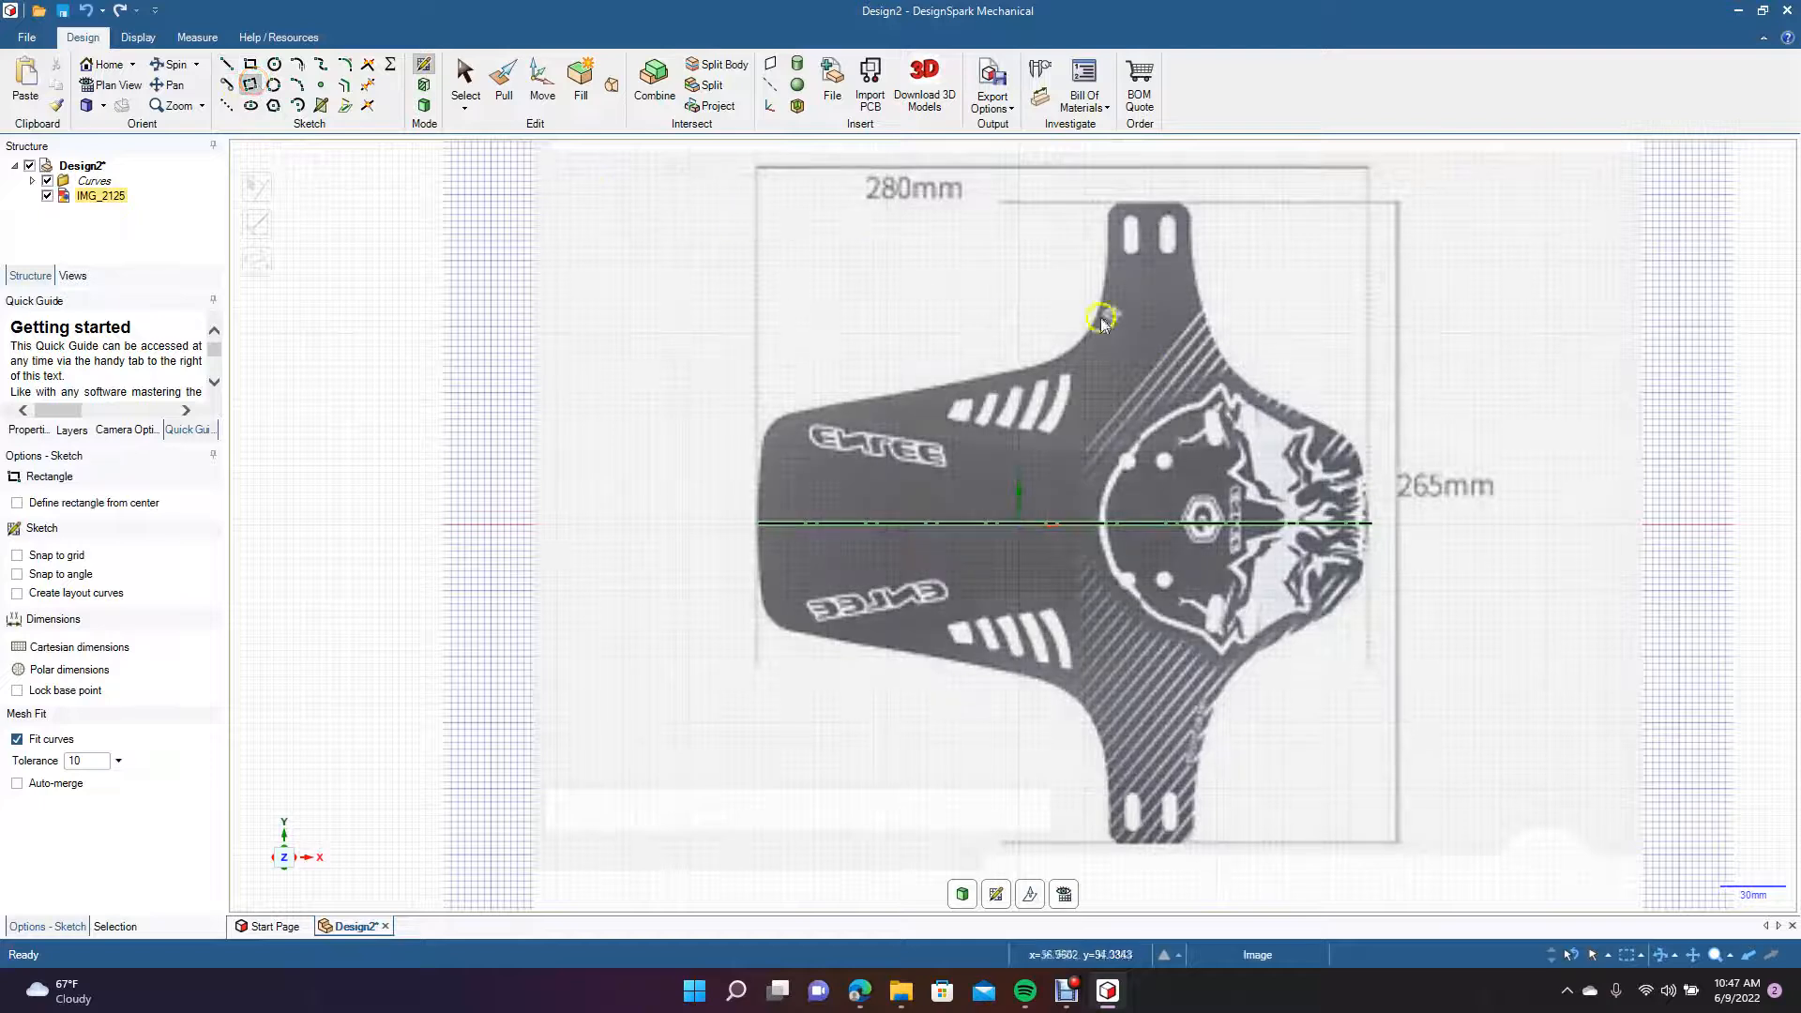
{"action": "left_click", "coordinate": [1109, 204]}
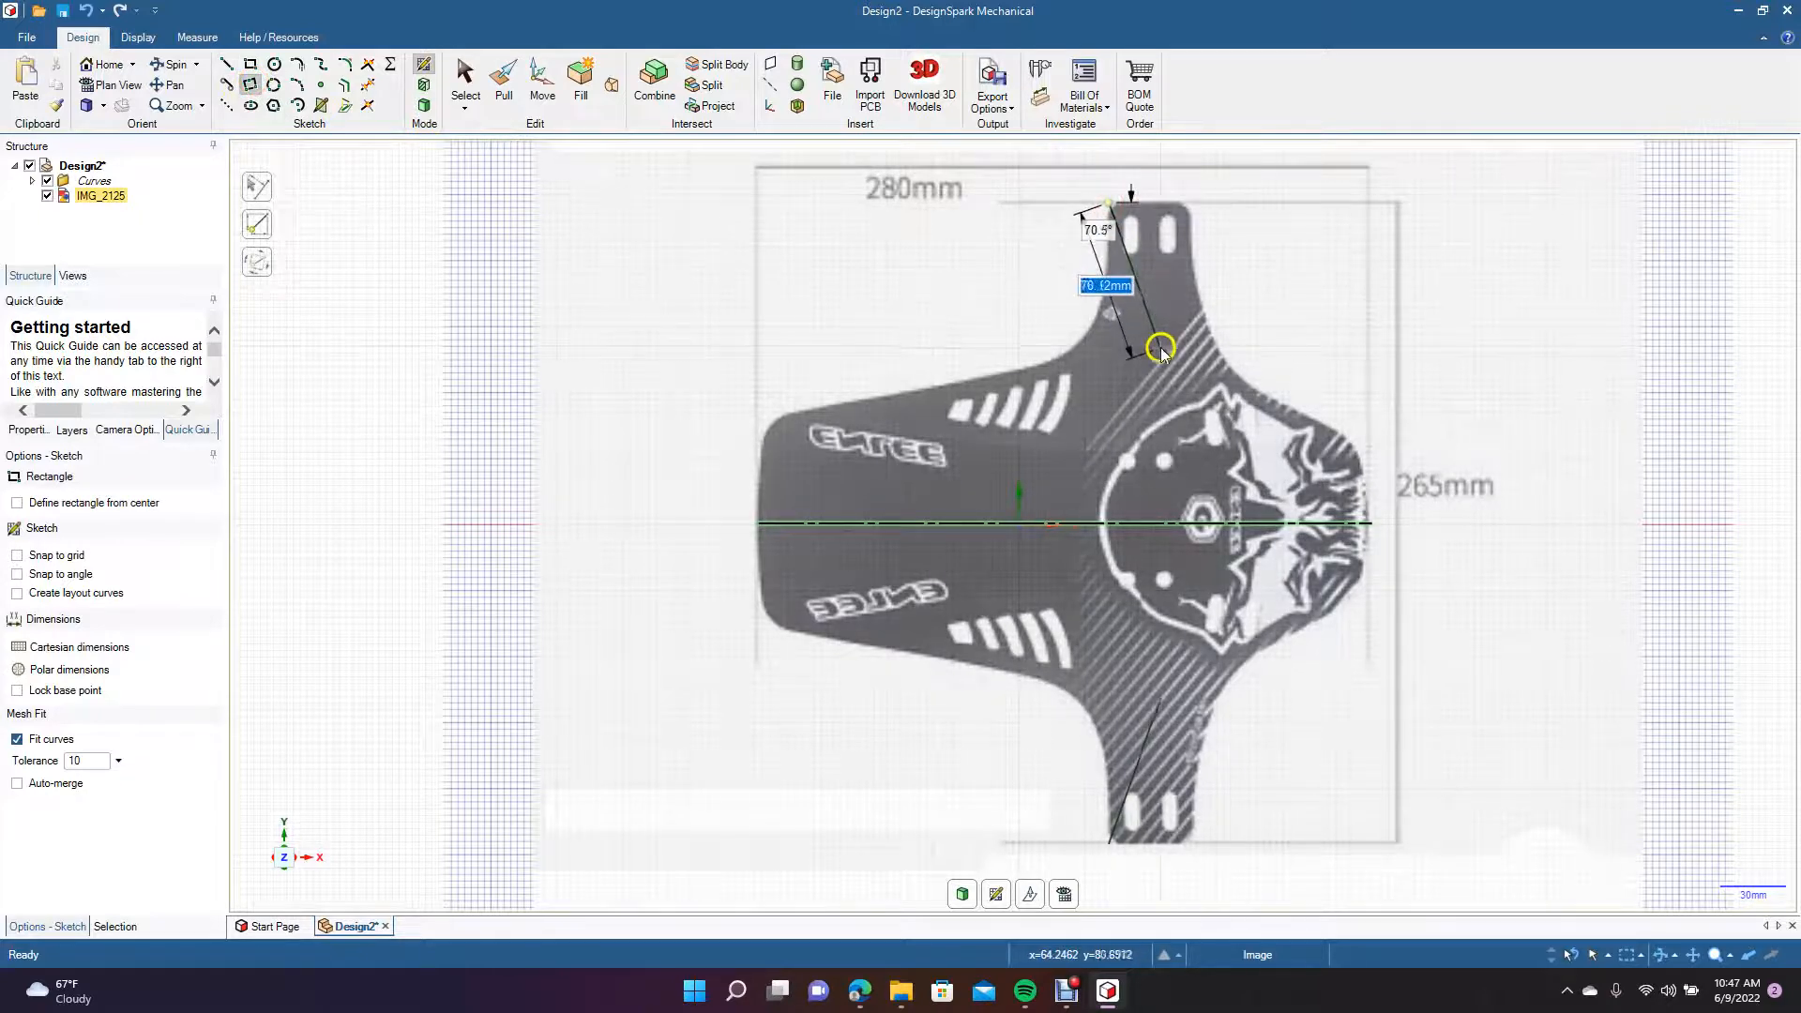
{"action": "key", "text": "Escape"}
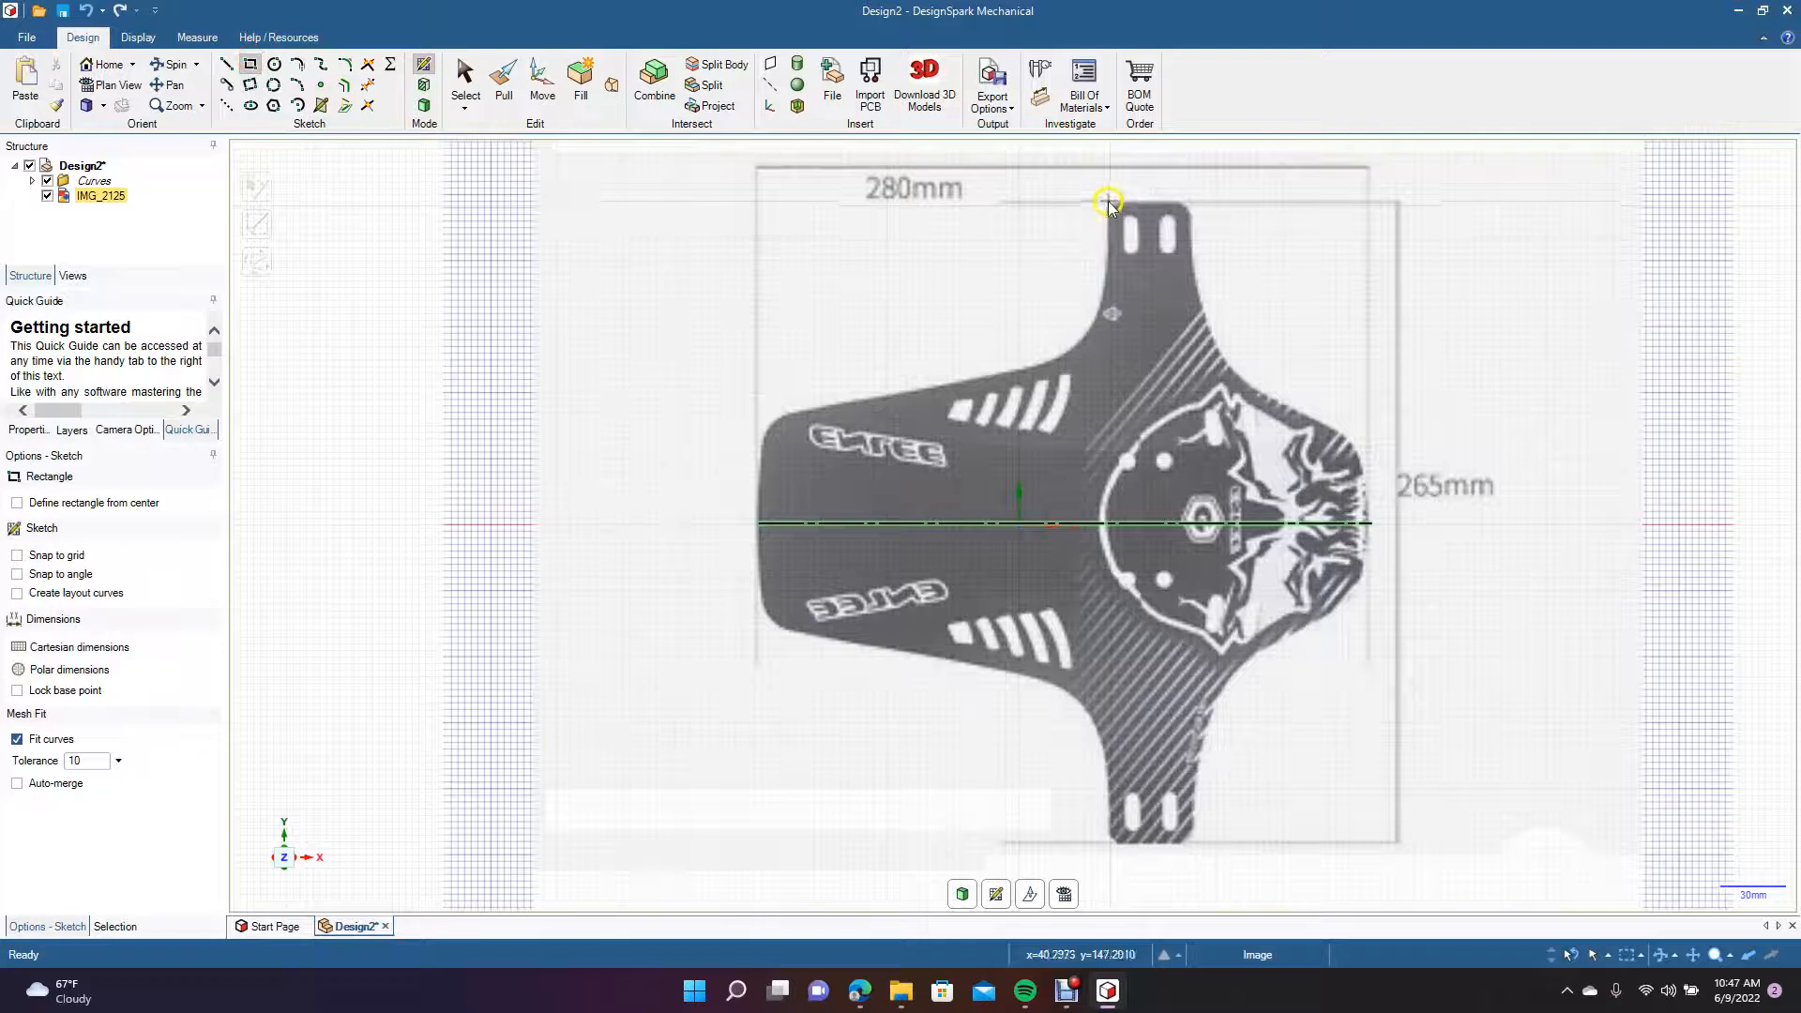
{"action": "left_click", "coordinate": [1107, 203]}
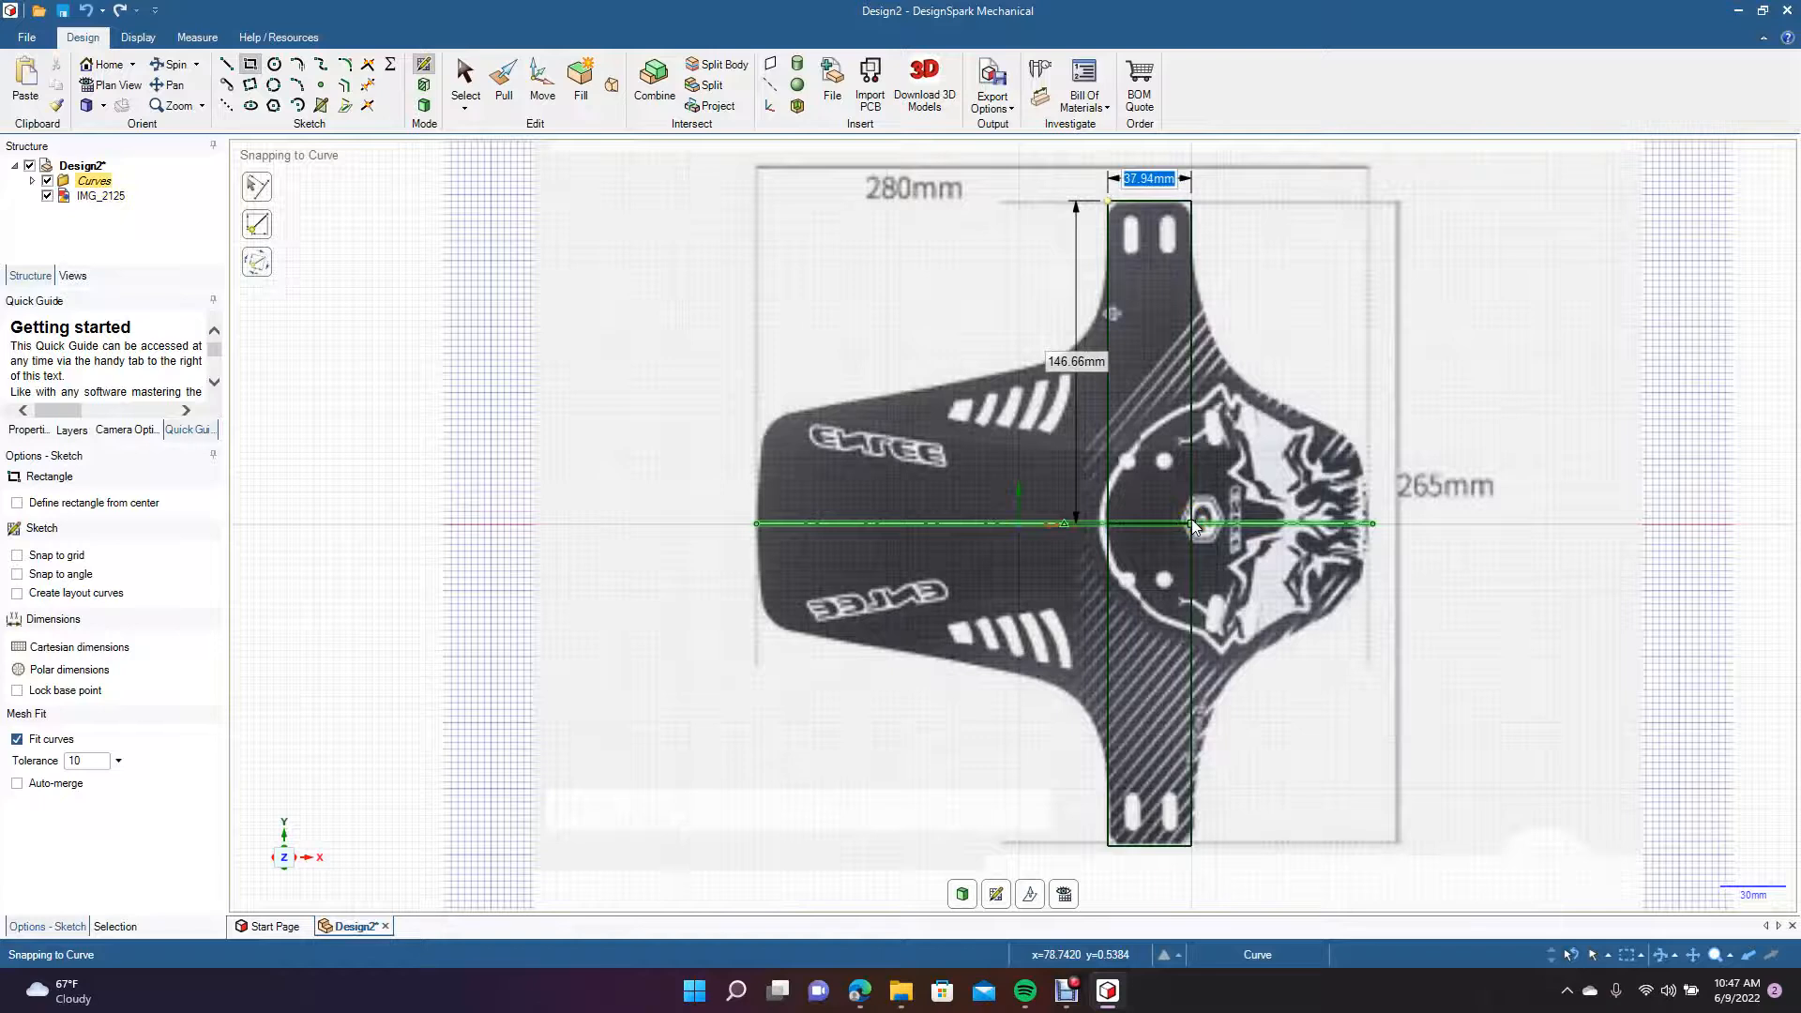
{"action": "type", "text": "40"}
{"action": "key", "text": "Tab"}
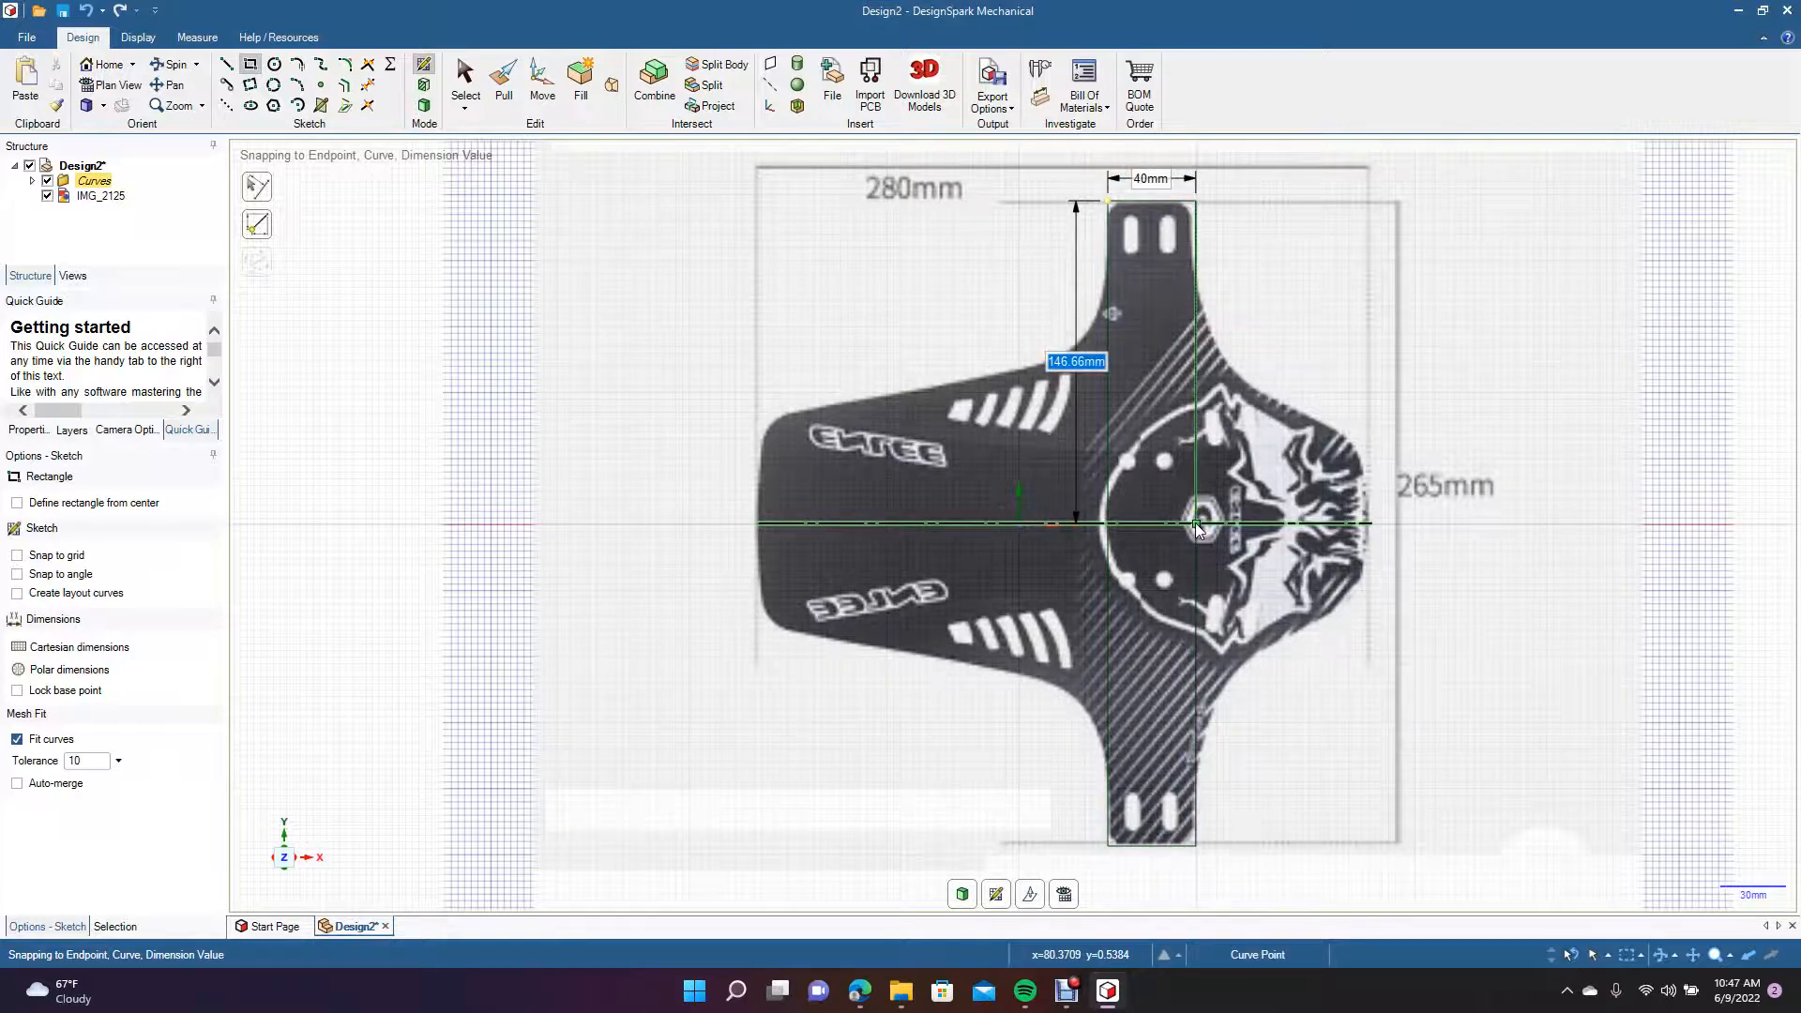
{"action": "key", "text": "Escape"}
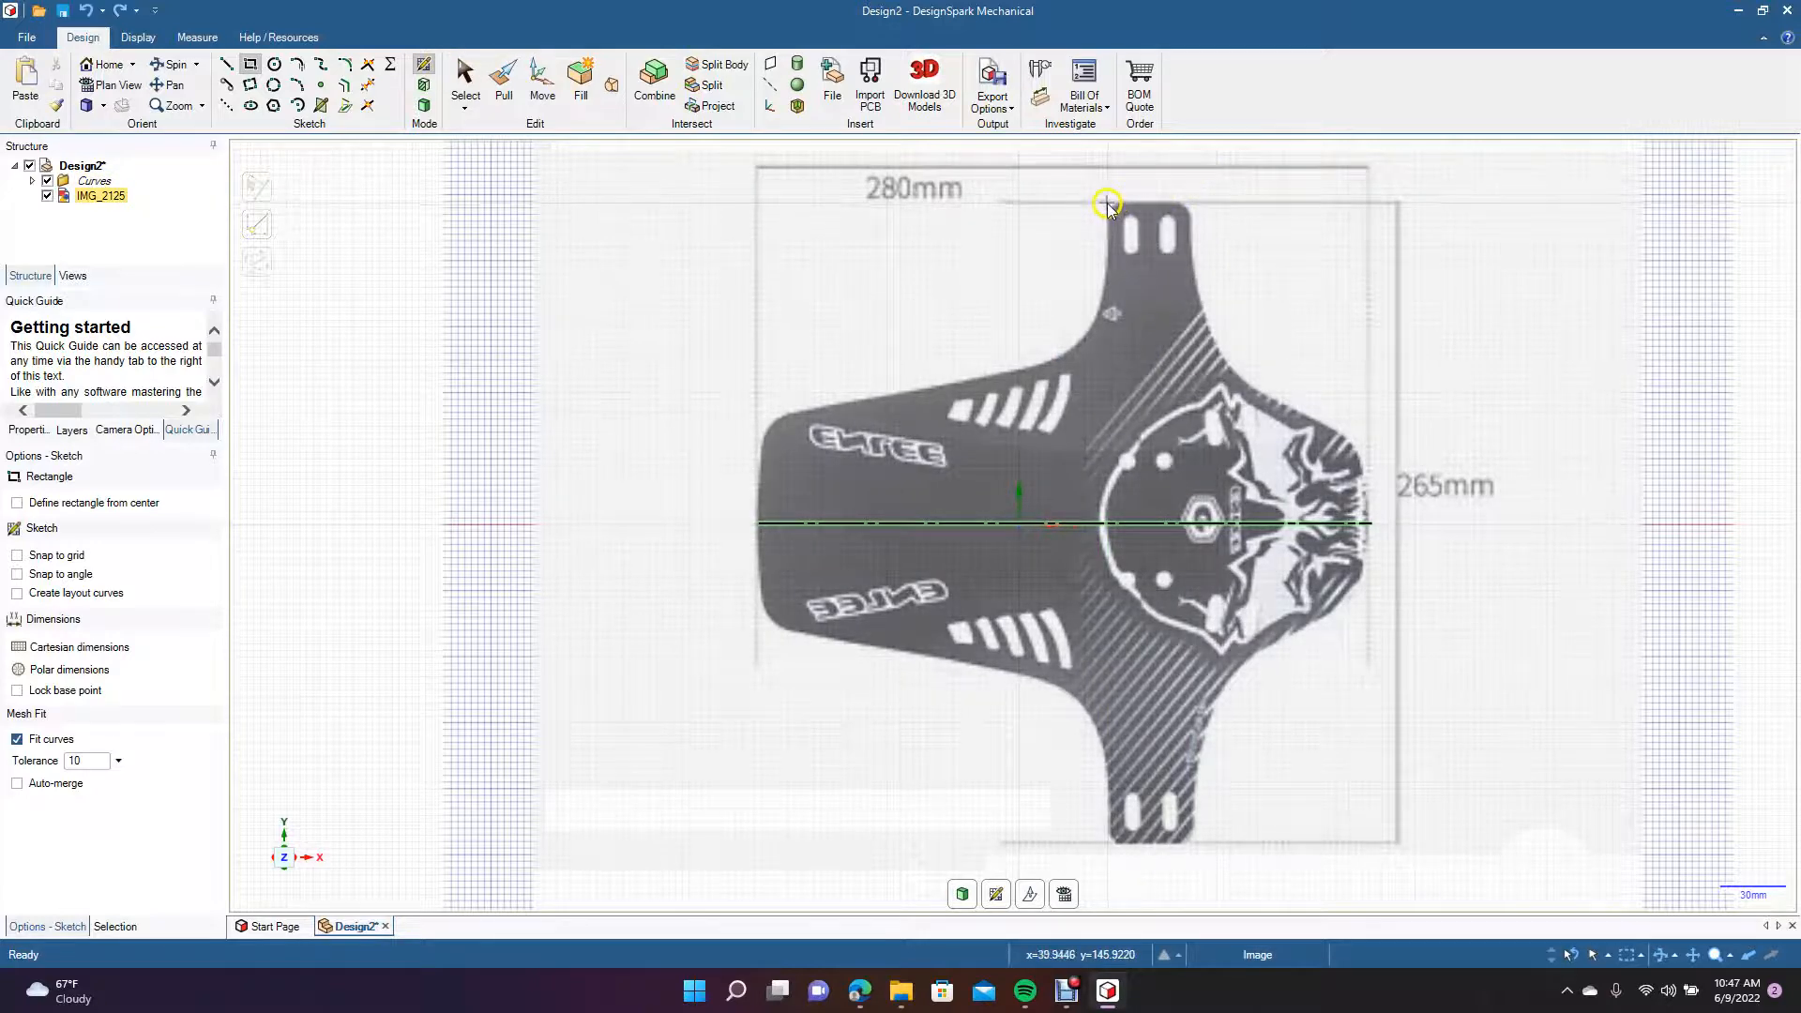
Draw a rectangle 37 mm wide and about 146 mm high over the mud flap's upper arm, from its top down to the mirror line.
{"action": "left_click", "coordinate": [1106, 204]}
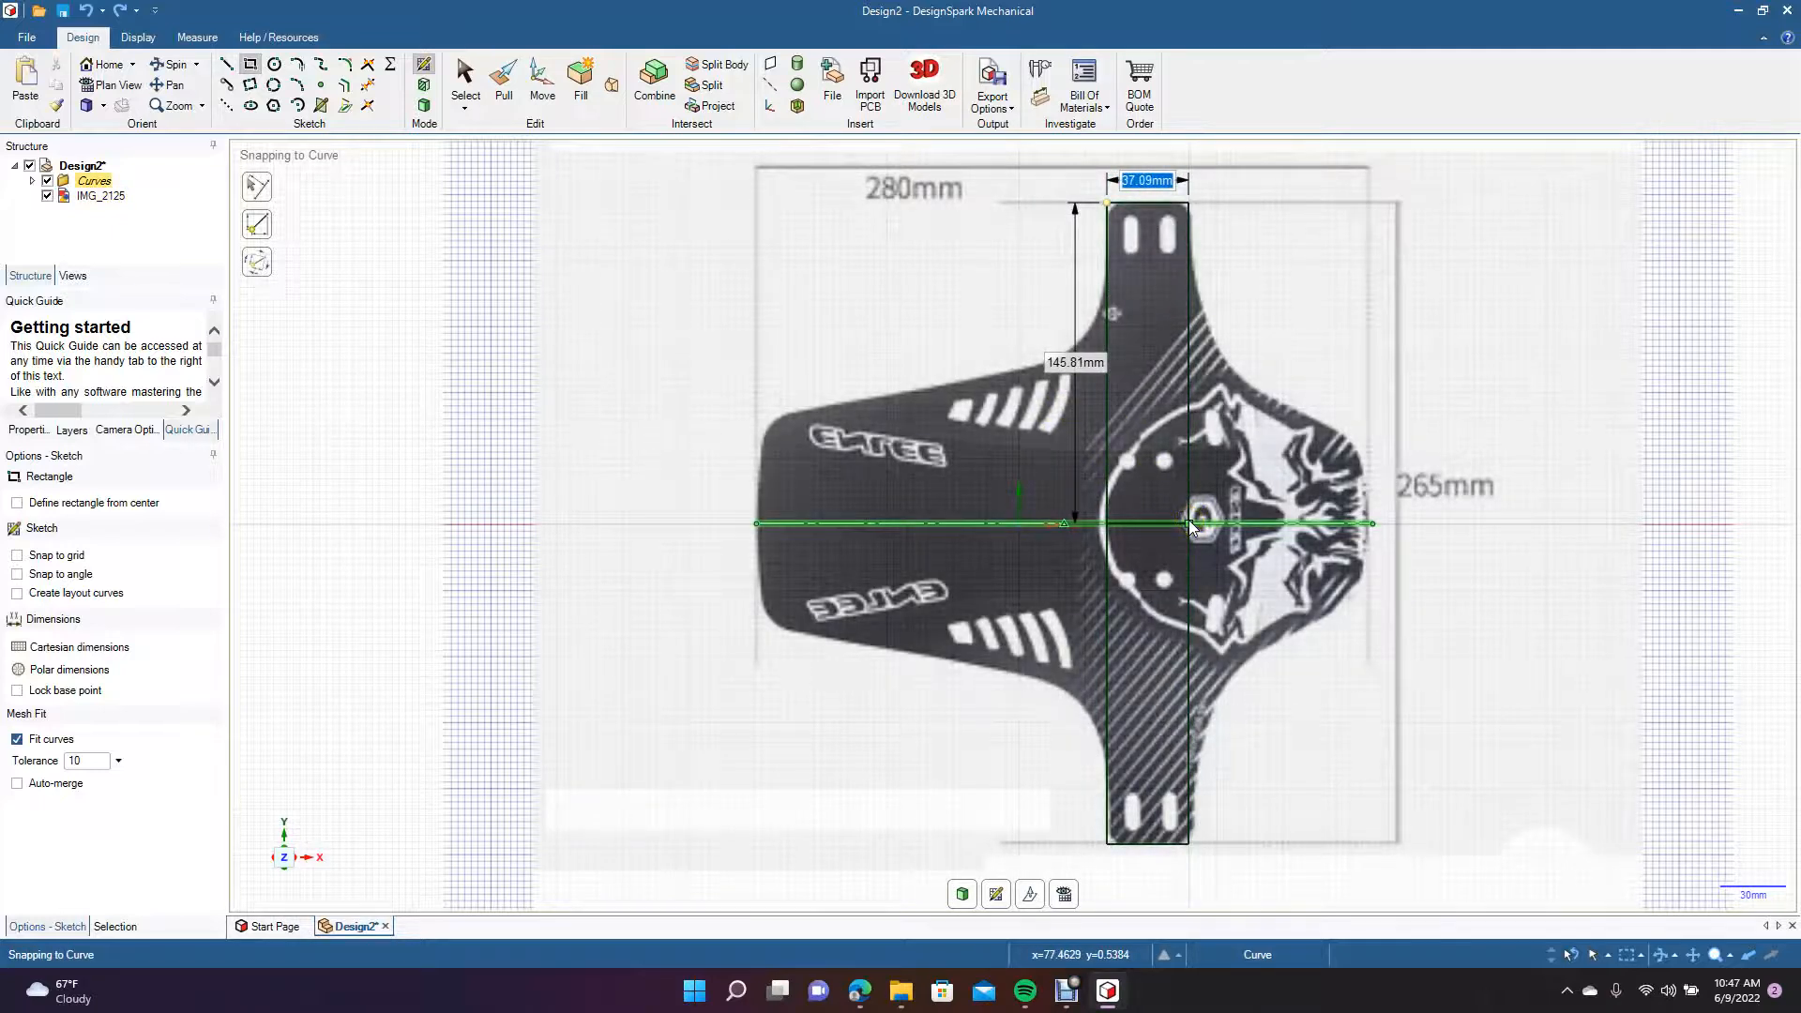
{"action": "type", "text": "37"}
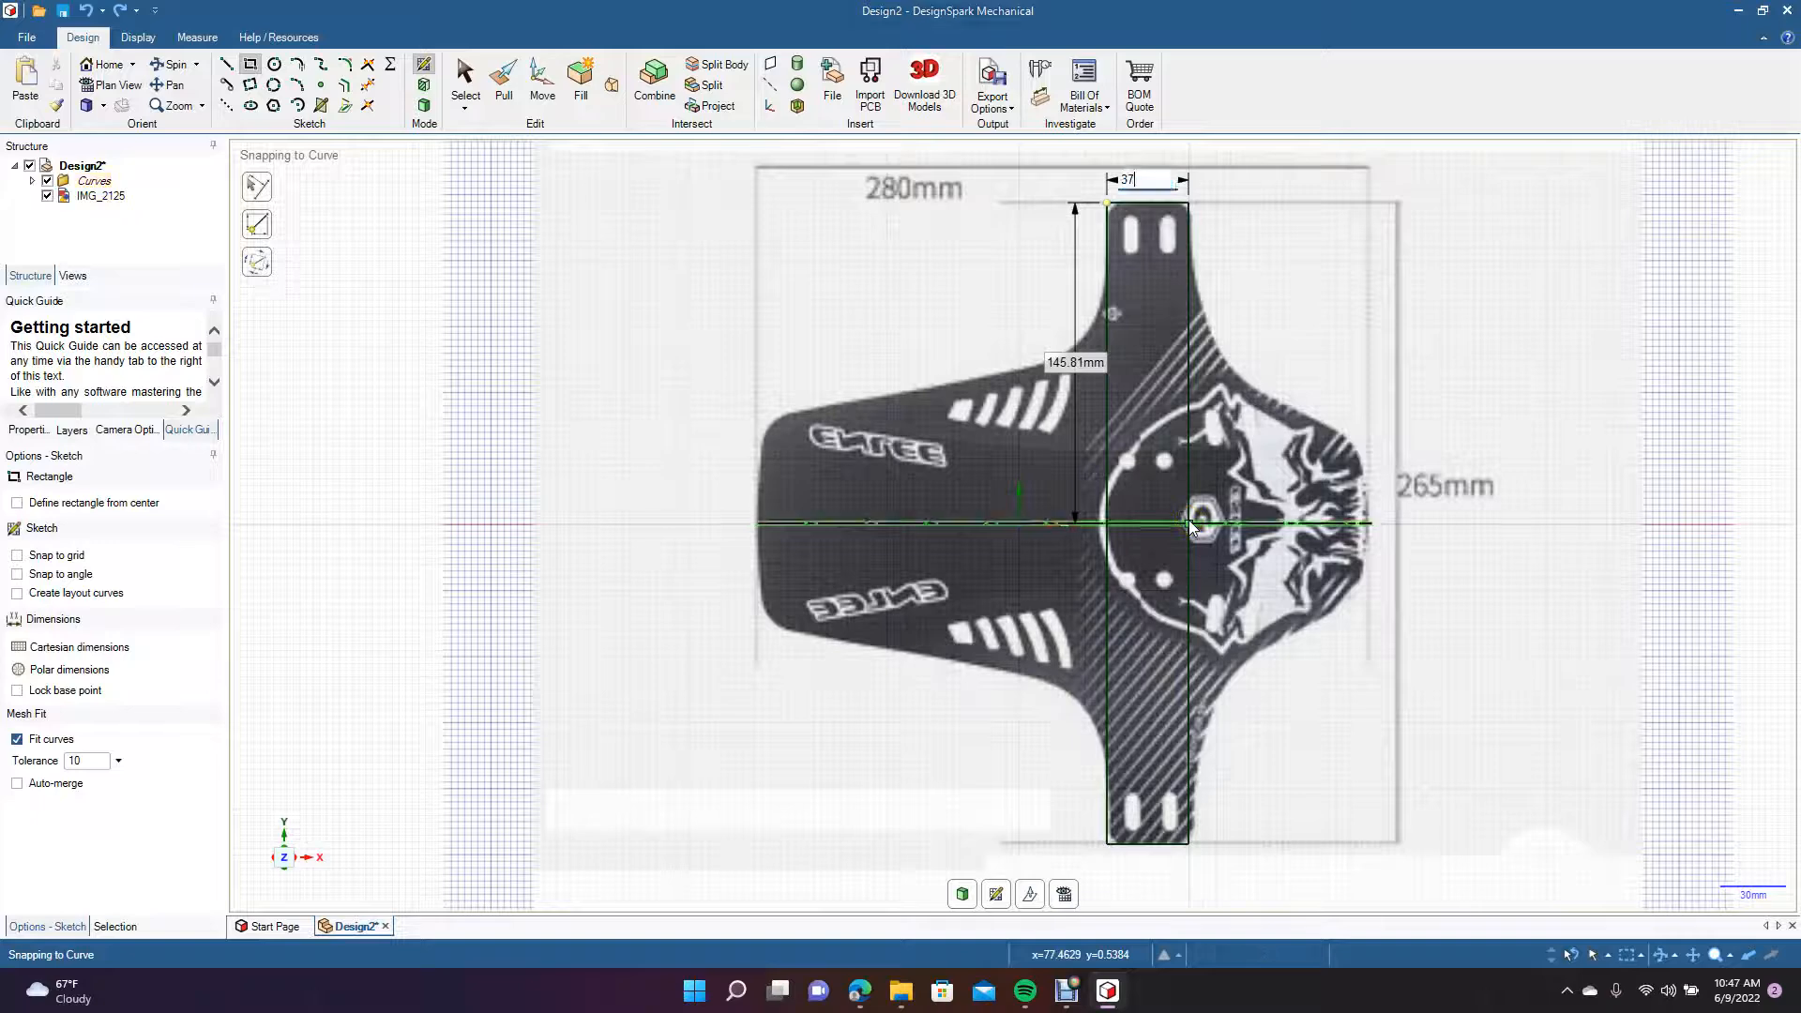
{"action": "key", "text": "Tab"}
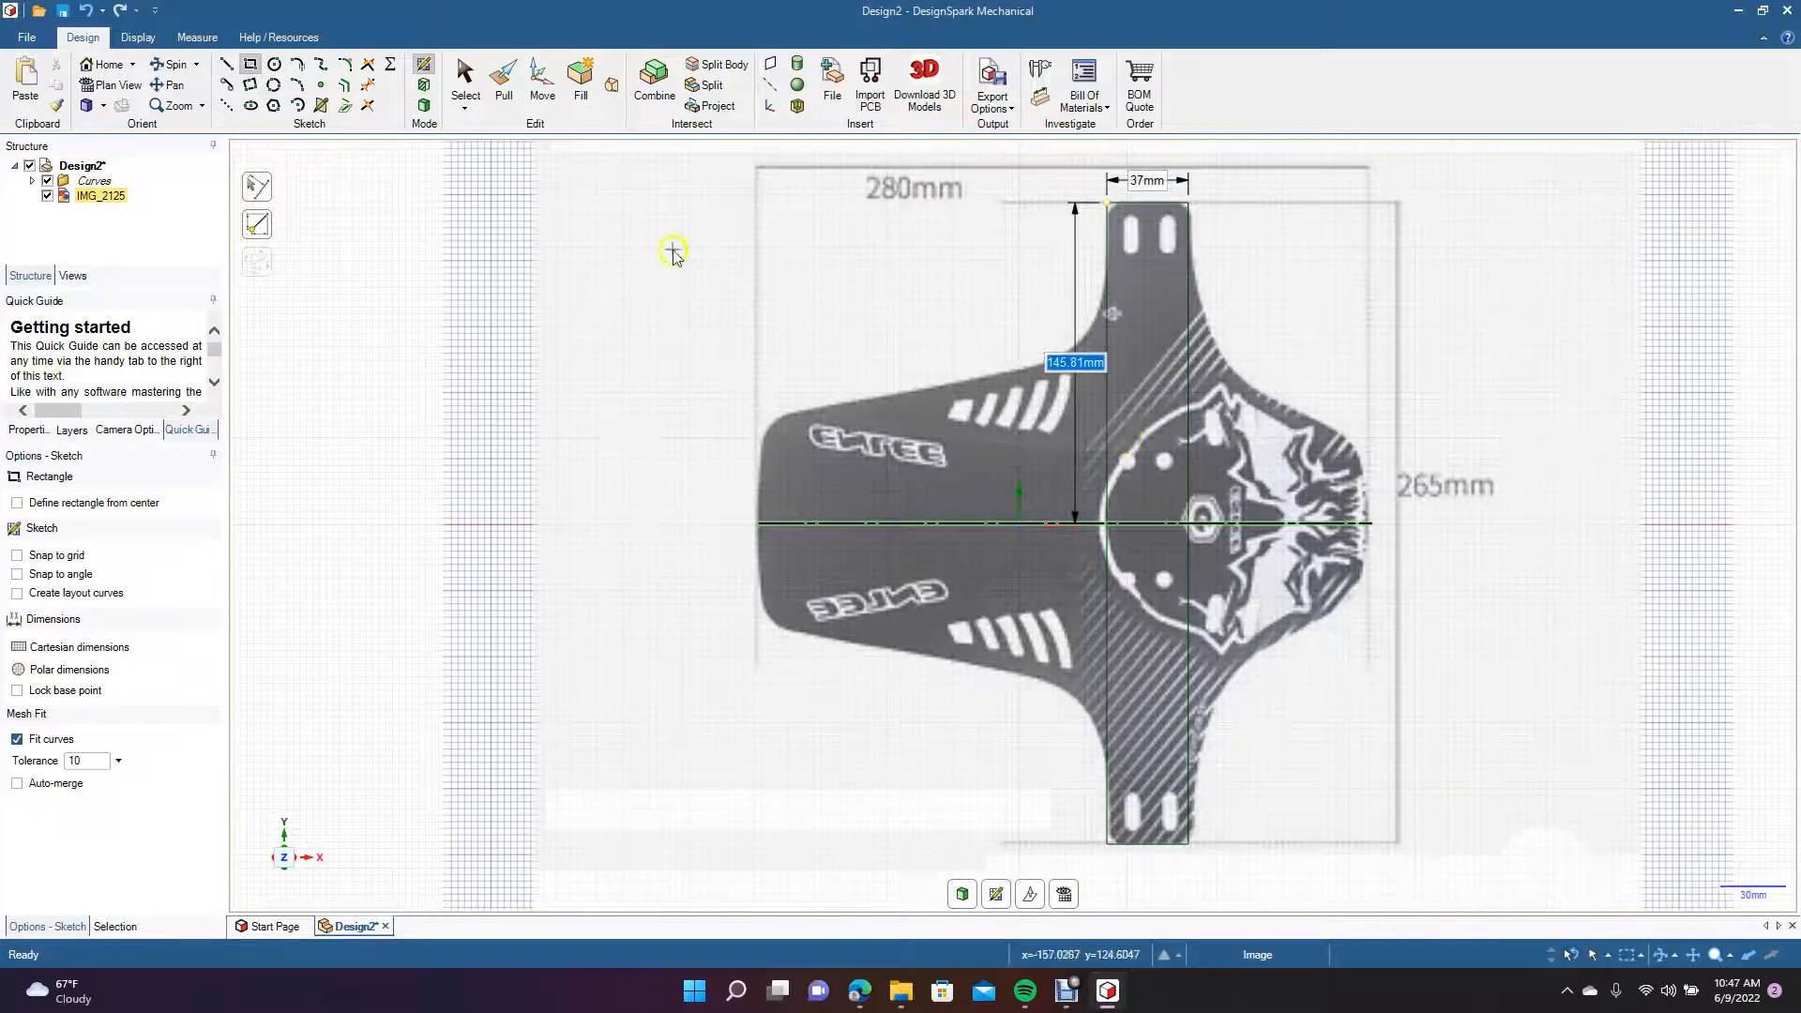
{"action": "left_click", "coordinate": [457, 83]}
{"action": "left_click", "coordinate": [844, 289]}
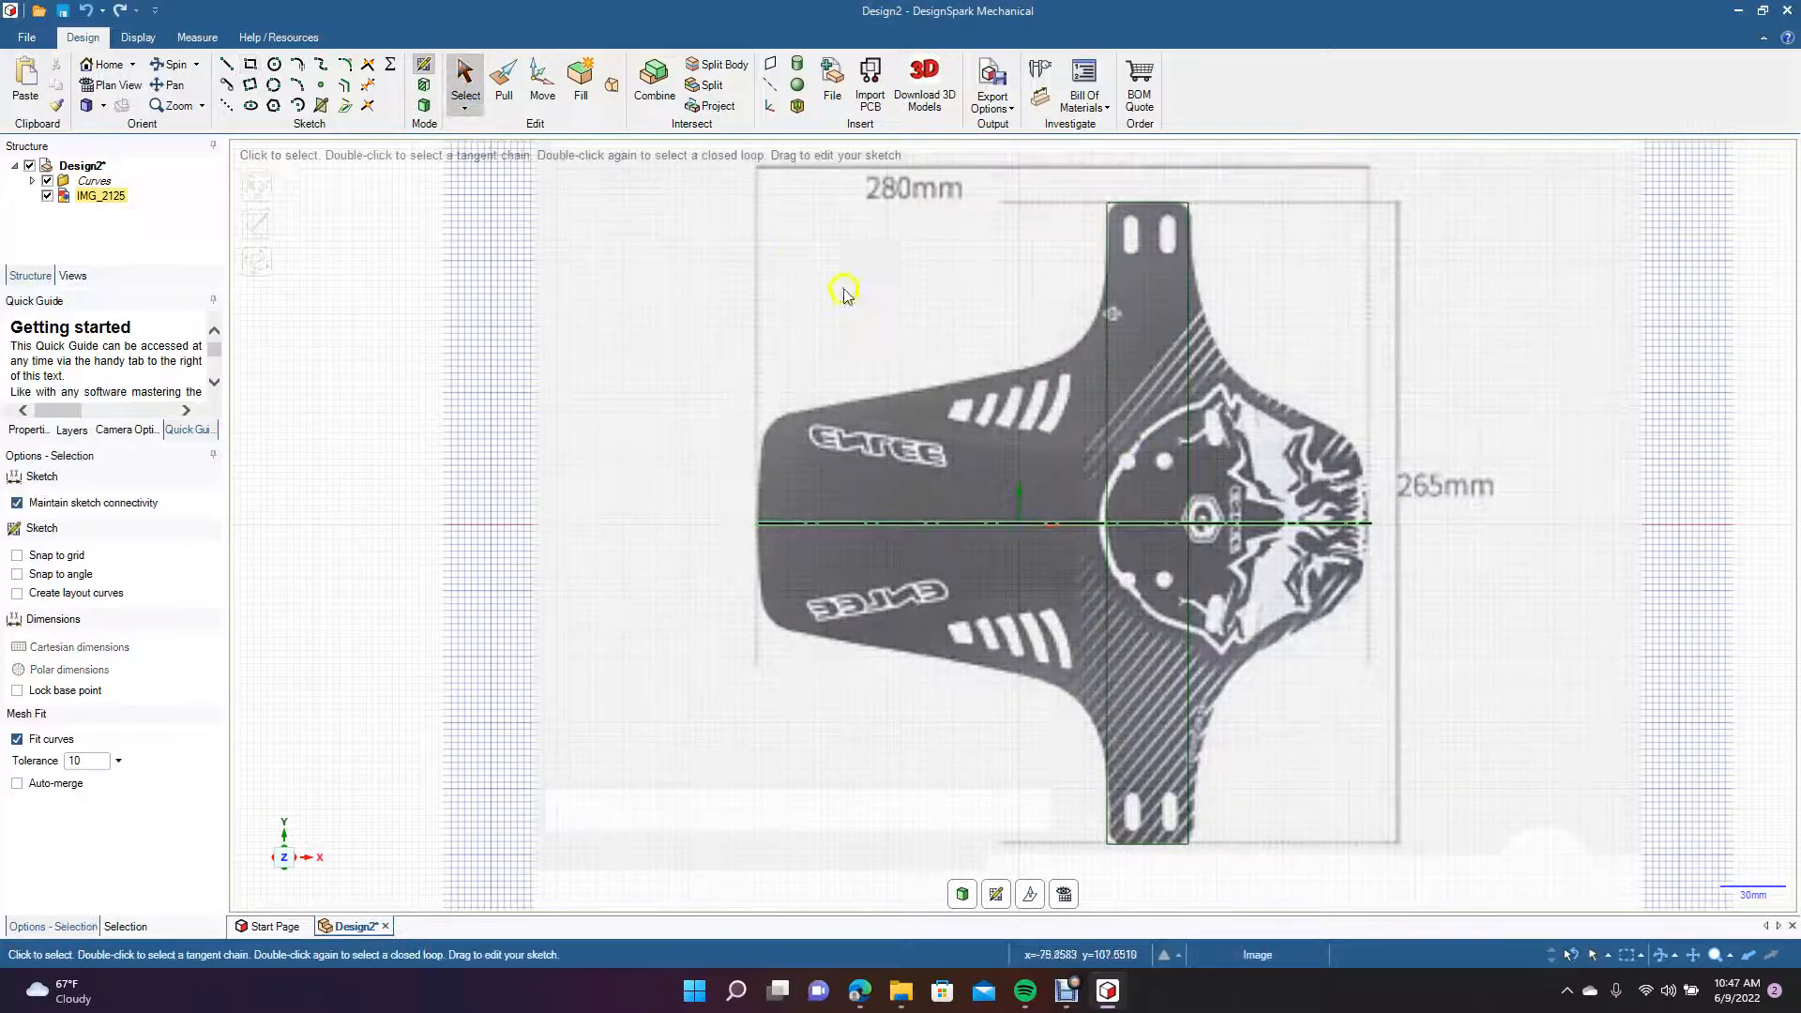
{"action": "key", "text": "Escape"}
Round both top corners of the upper arm's rectangle with a 6 mm radius.
{"action": "scroll", "coordinate": [977, 387], "scroll_direction": "up", "scroll_amount": 5}
{"action": "left_click", "coordinate": [168, 87]}
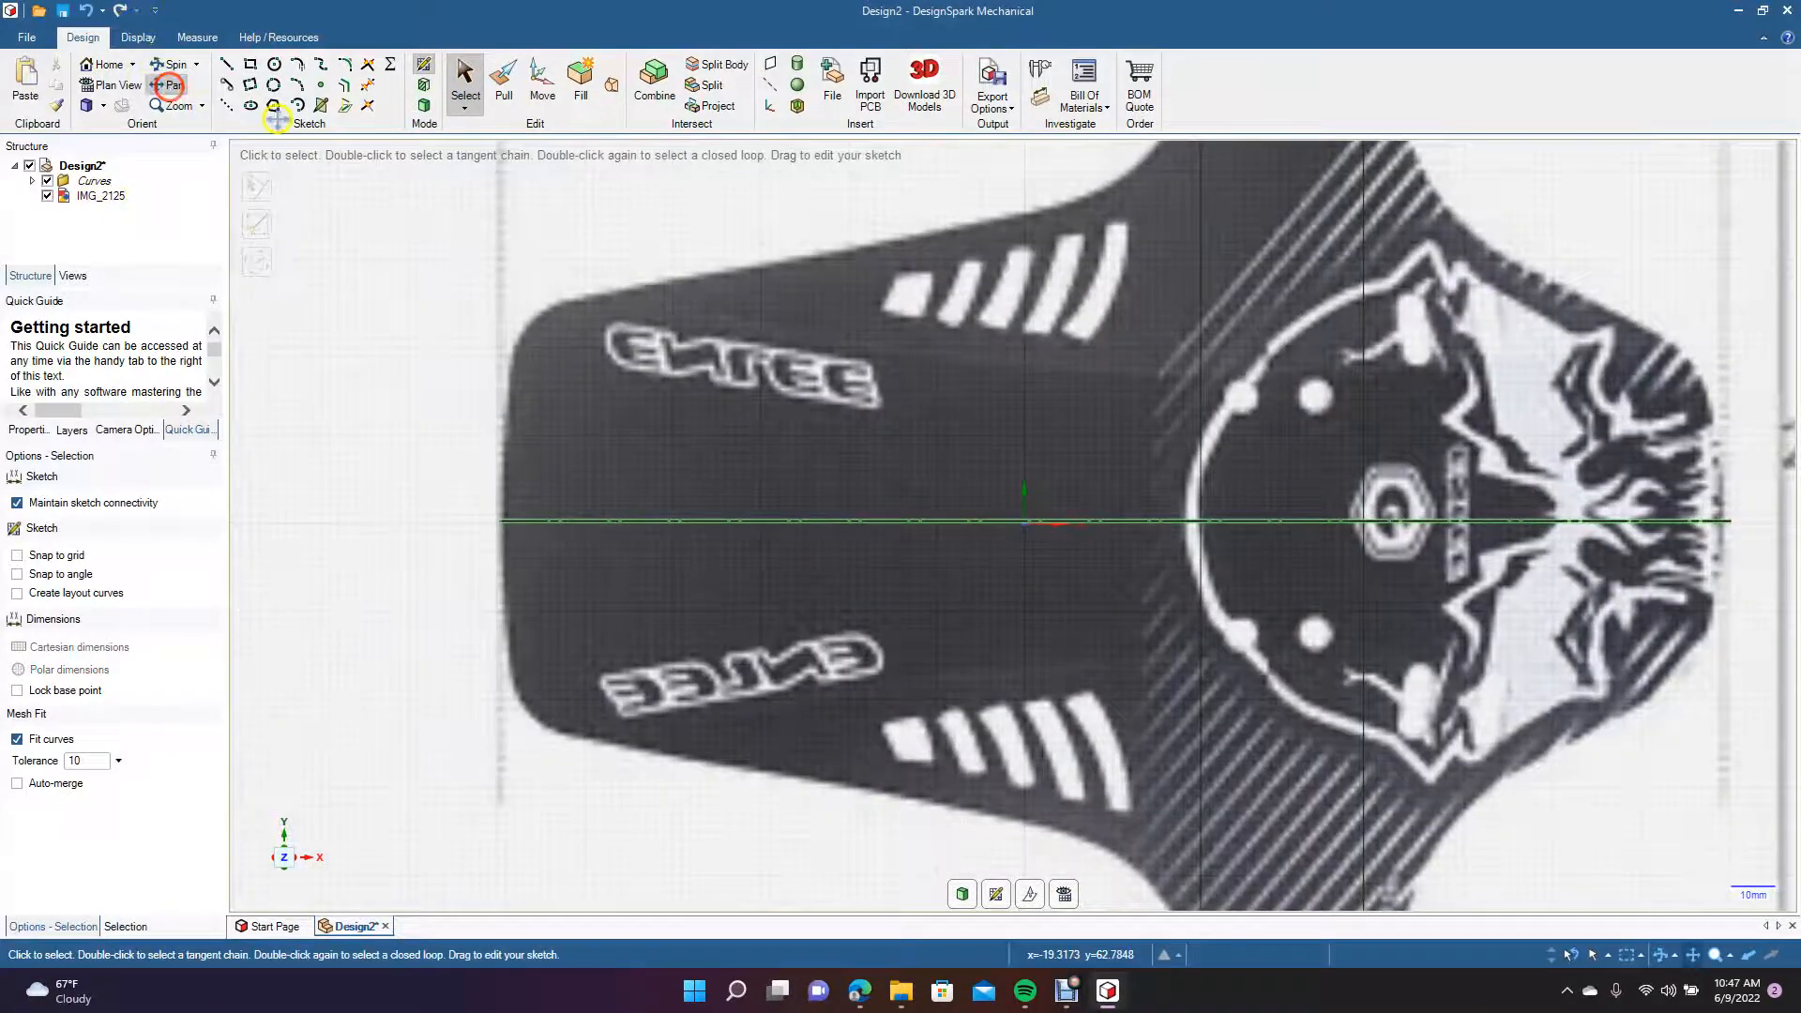
{"action": "left_click_drag", "start_coordinate": [777, 295], "coordinate": [422, 691]}
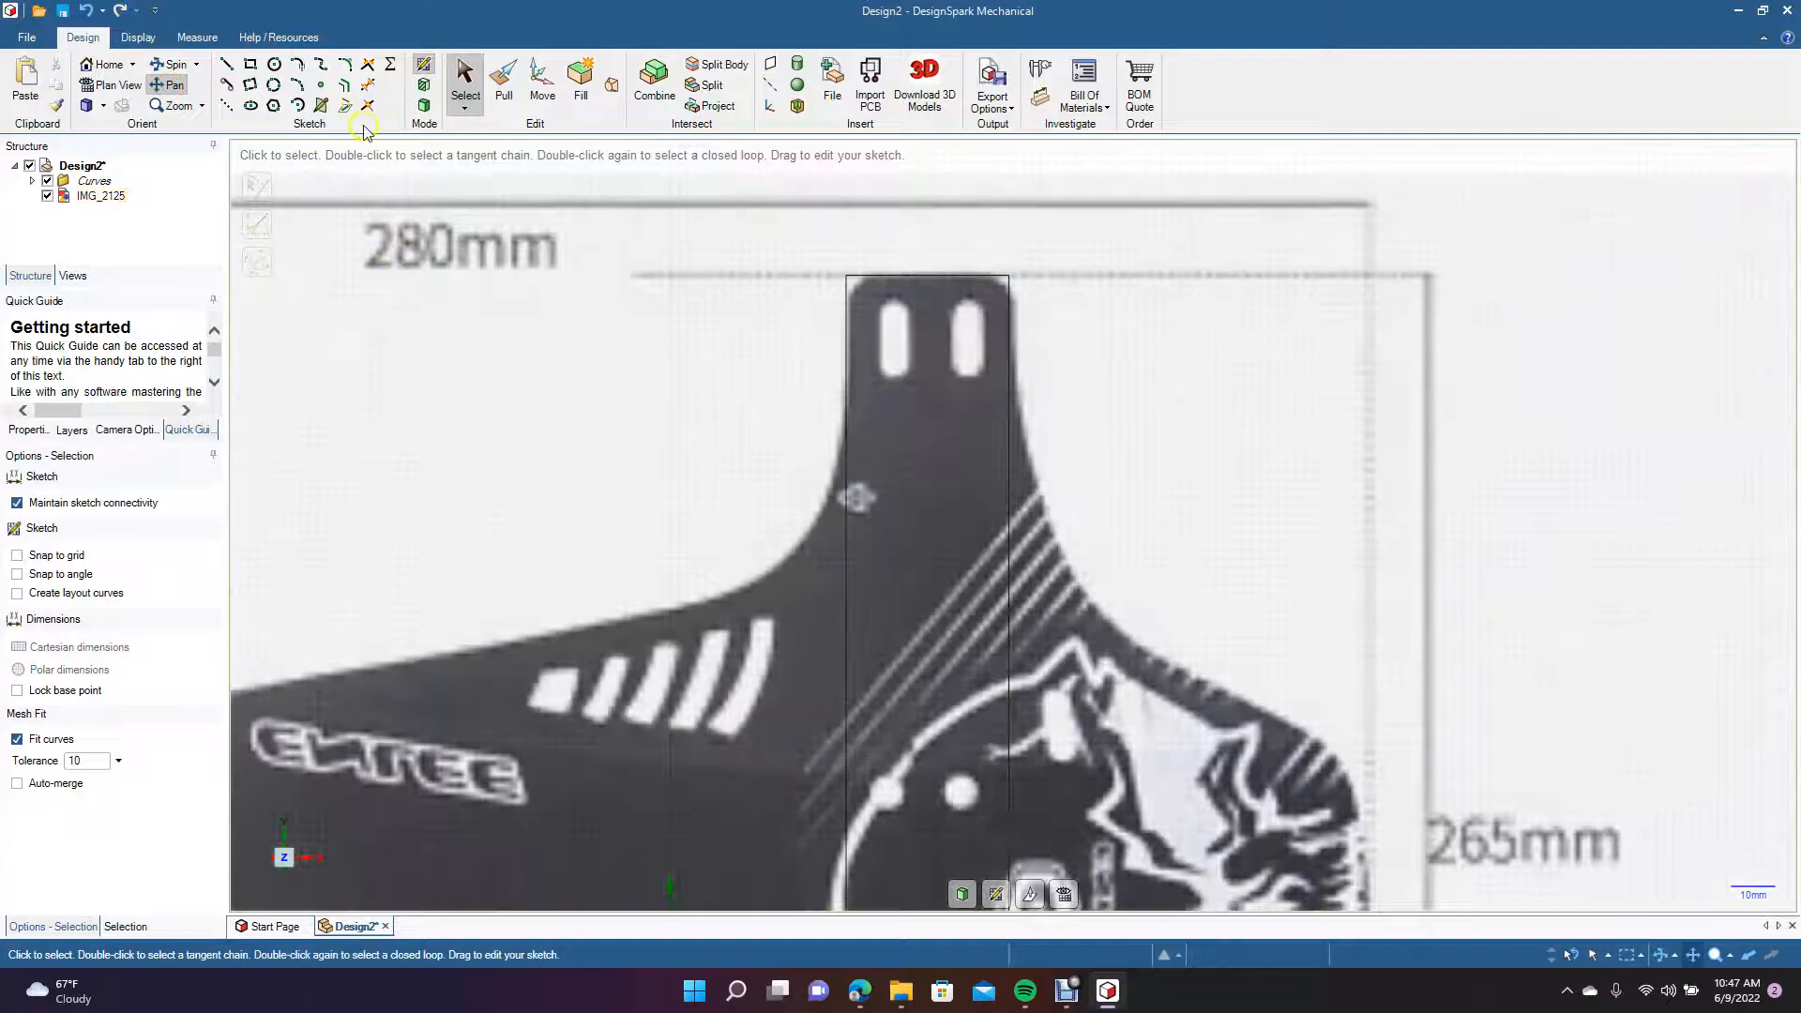
{"action": "left_click", "coordinate": [345, 66]}
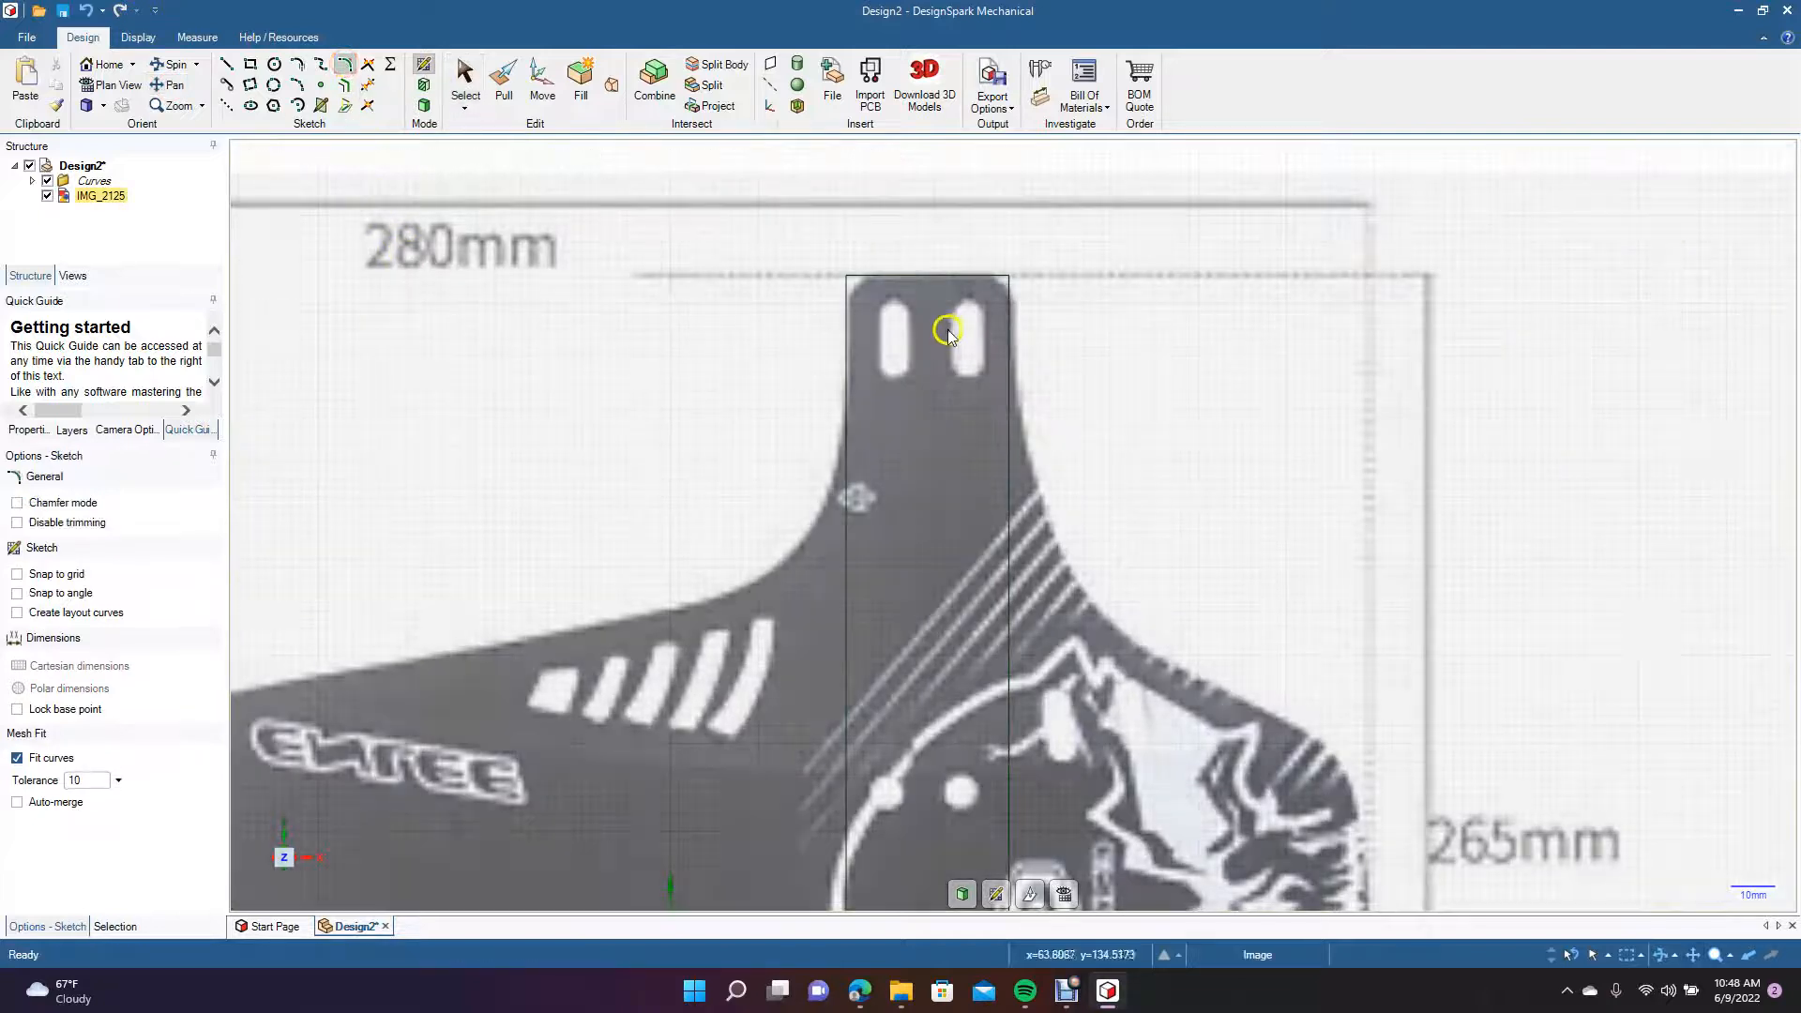
{"action": "left_click", "coordinate": [847, 279]}
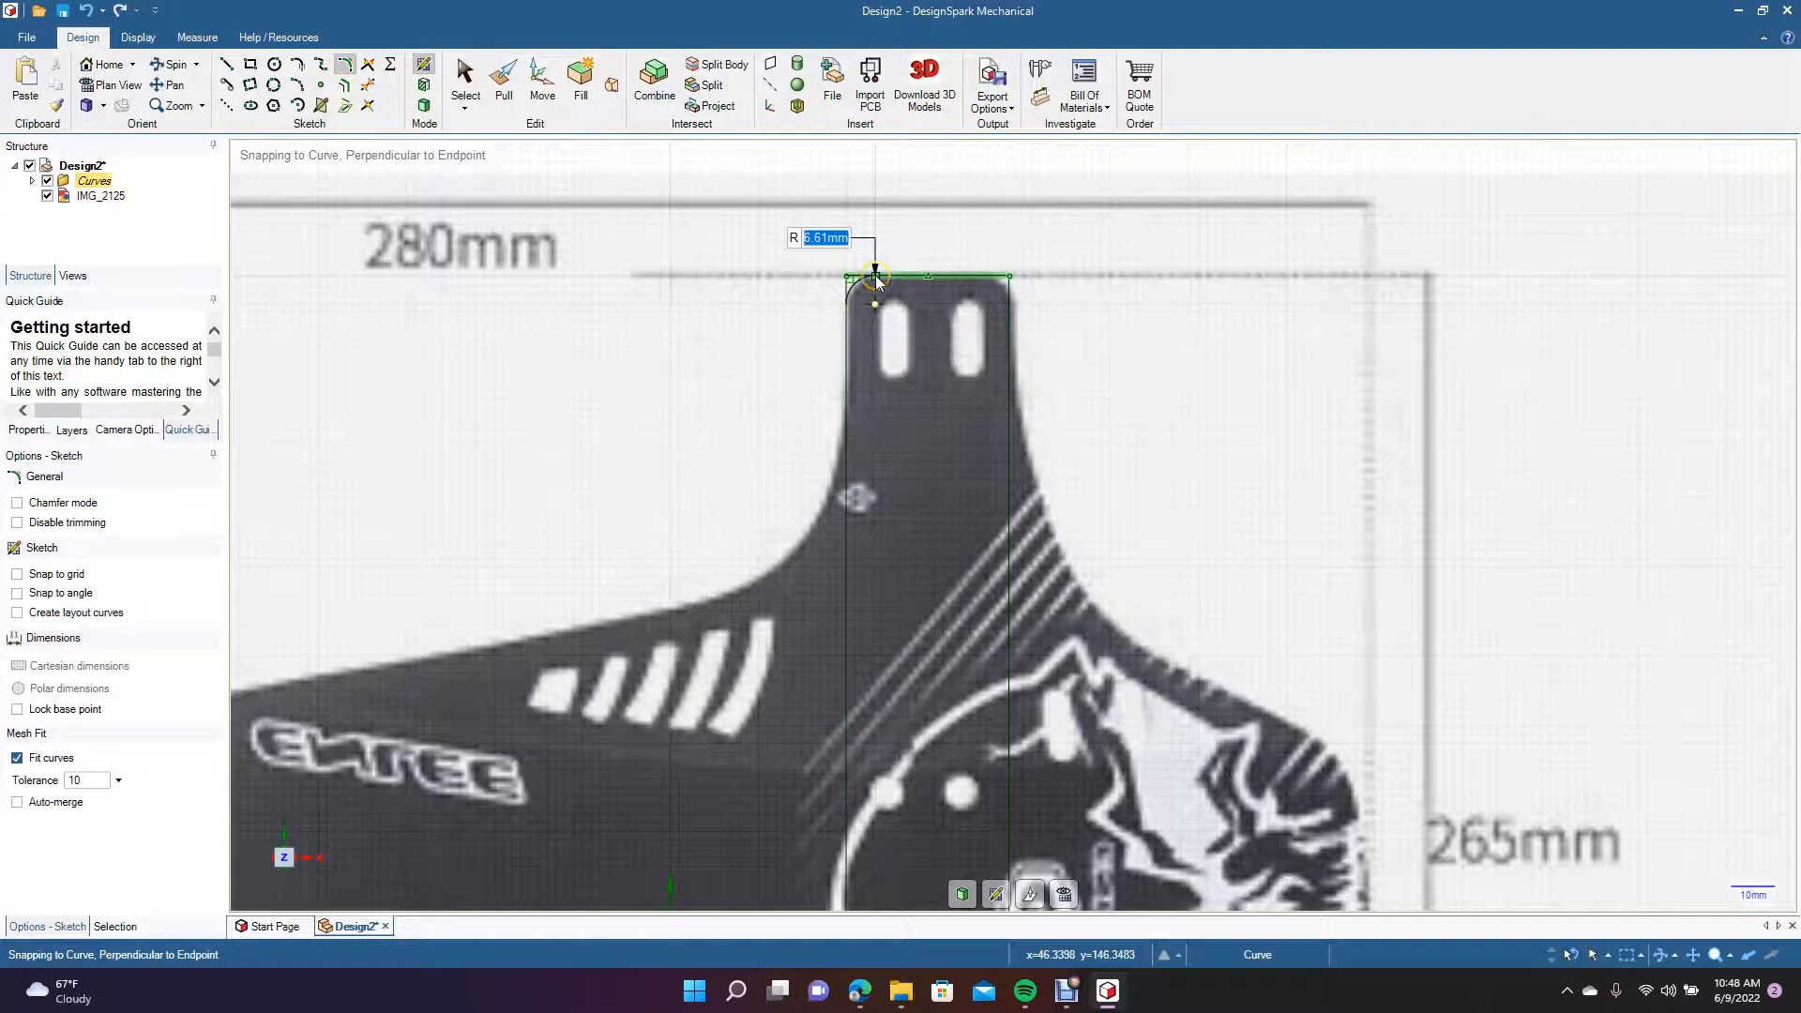
{"action": "type", "text": "6"}
{"action": "key", "text": "Return"}
{"action": "left_click", "coordinate": [876, 276]}
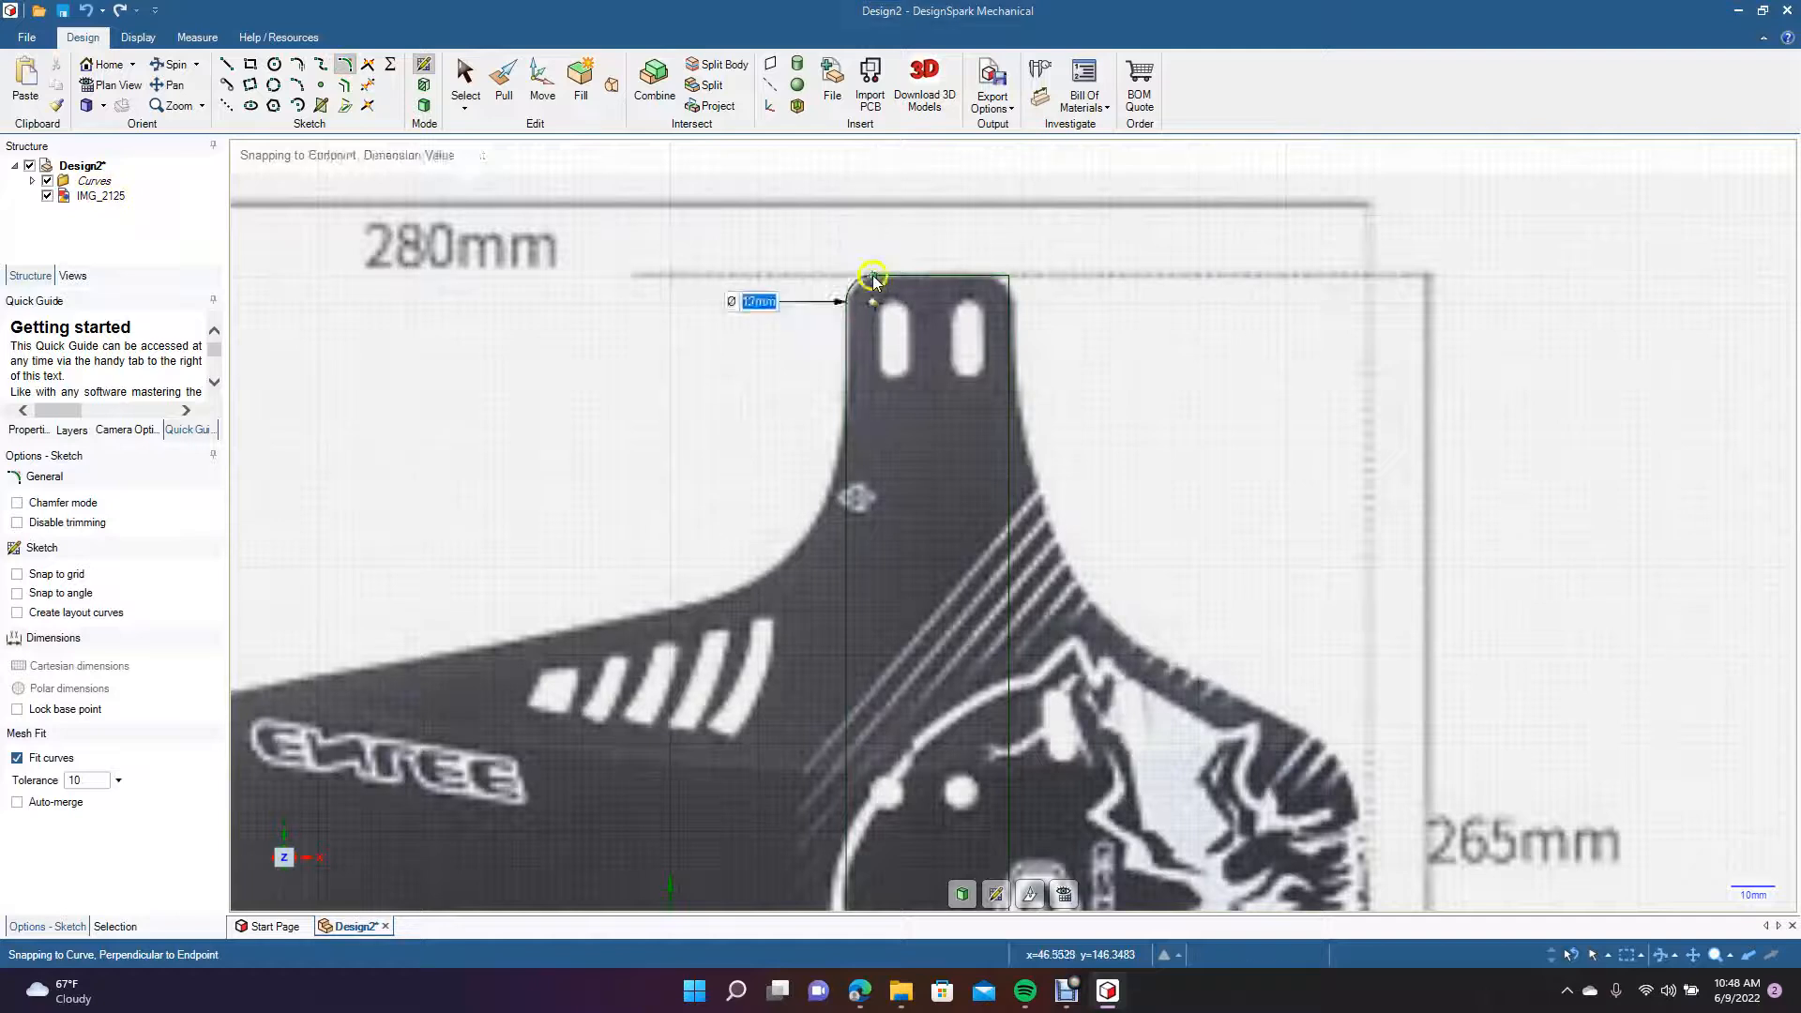
{"action": "left_click", "coordinate": [987, 278]}
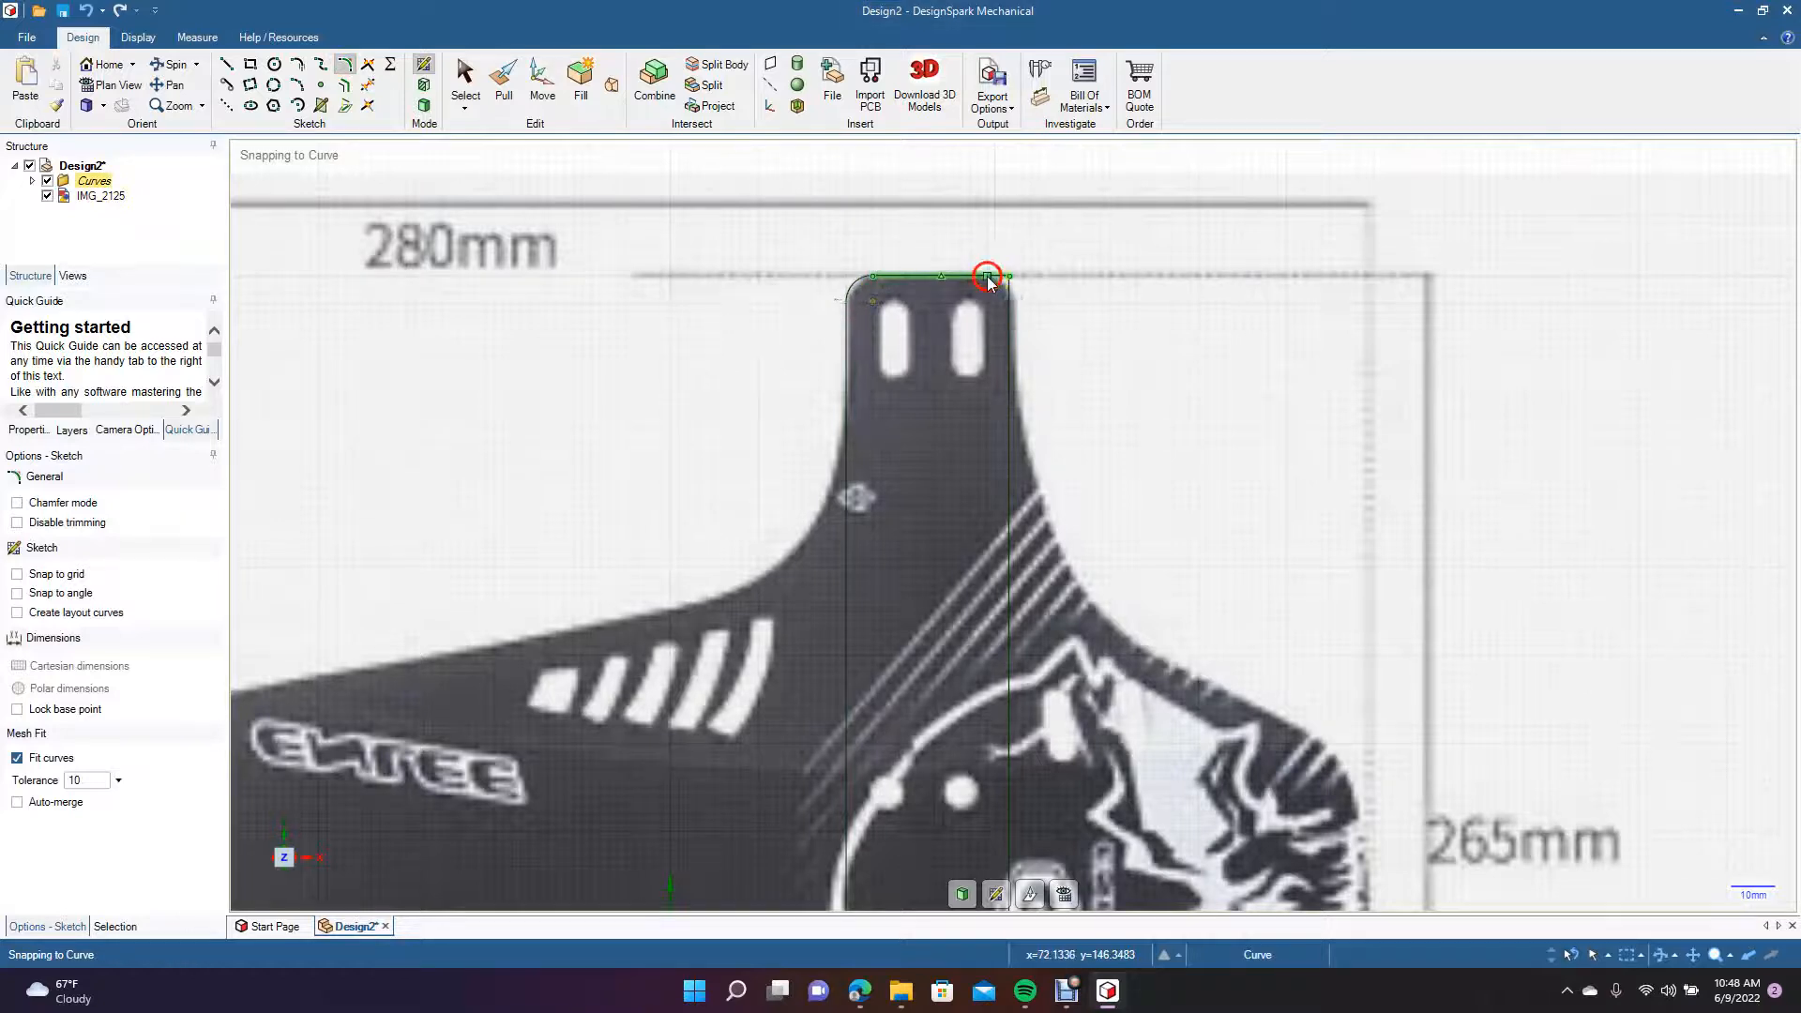
{"action": "left_click", "coordinate": [1009, 306]}
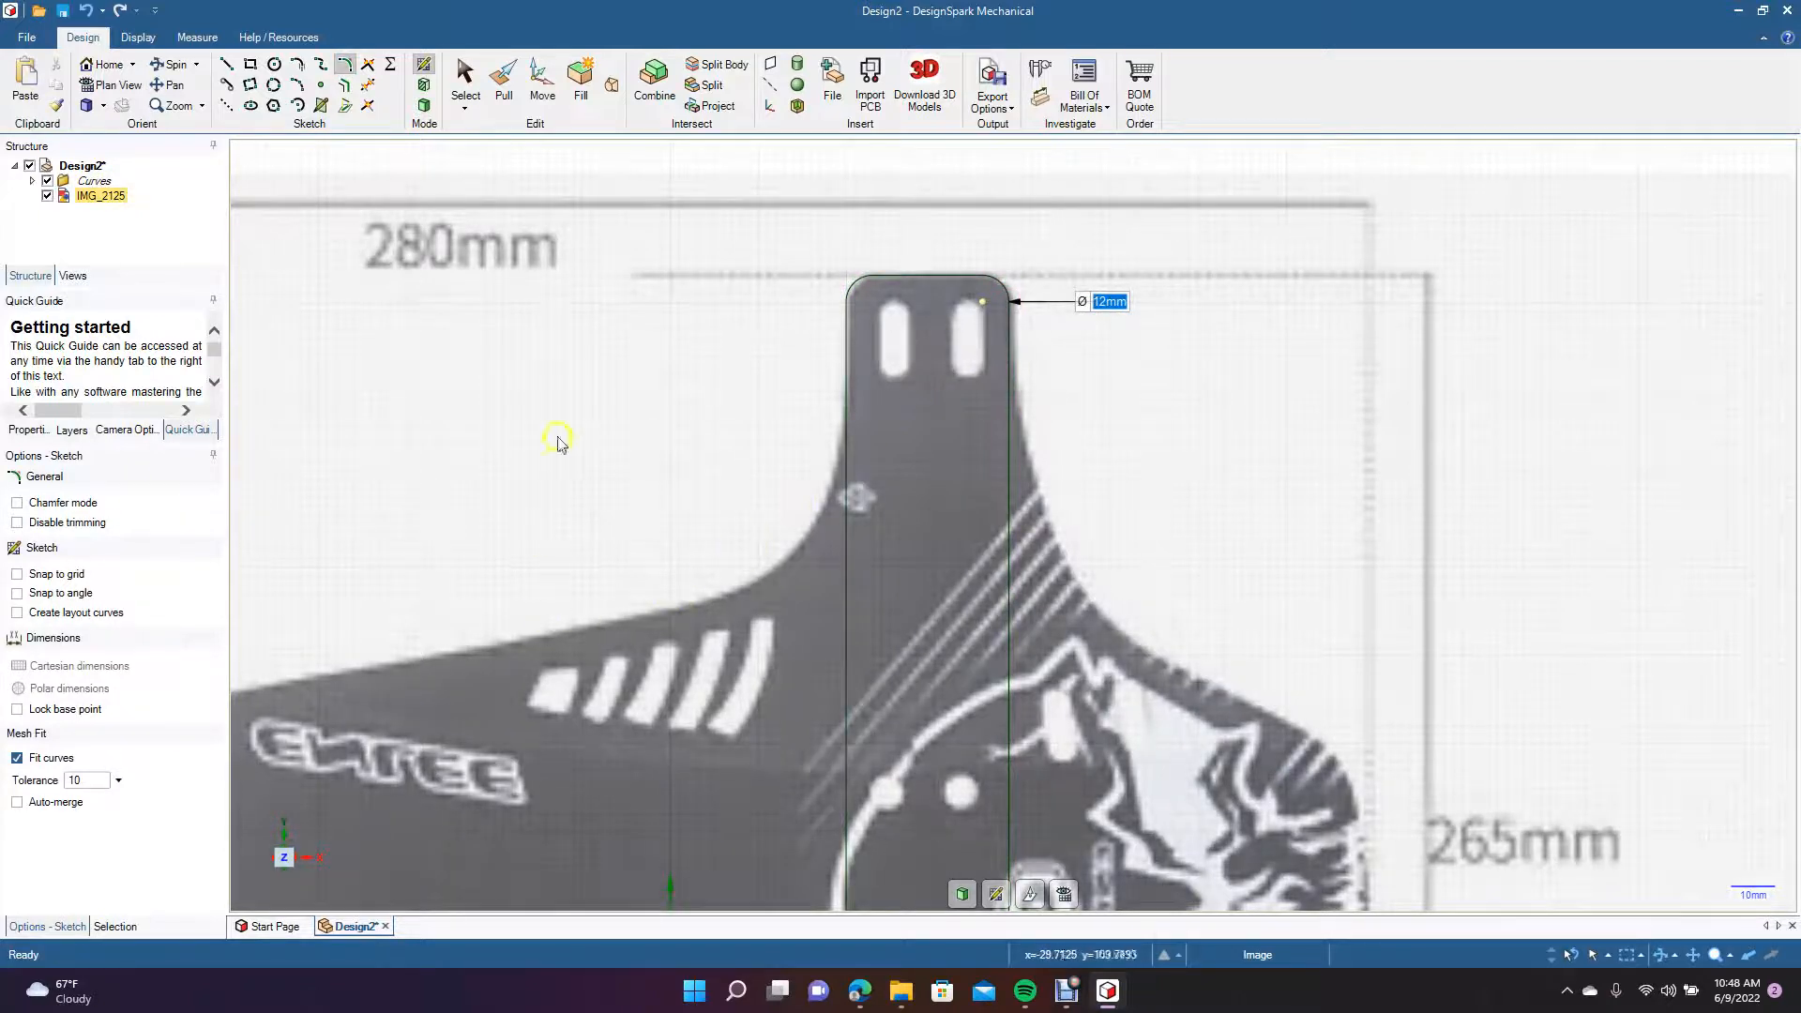
Draw a tangent three-point arc of about 49 mm radius from the upper arm's left edge to the flap's sloping upper edge.
{"action": "left_click", "coordinate": [299, 86]}
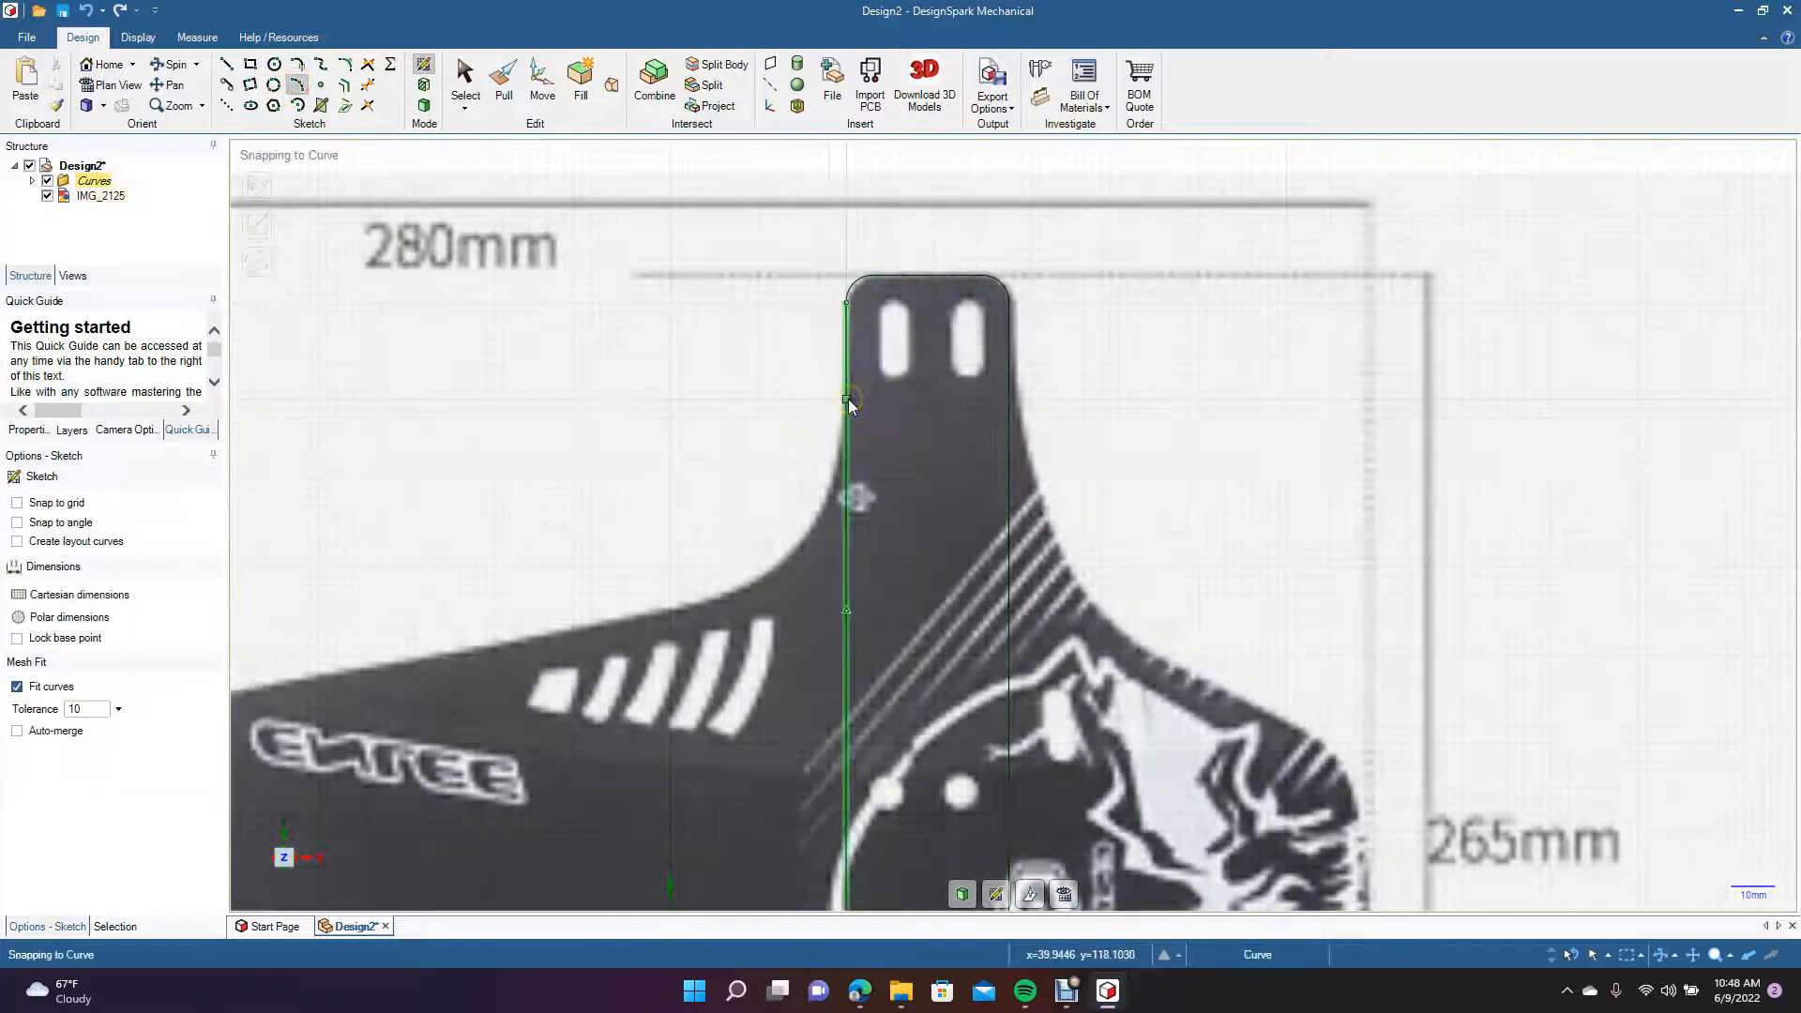
{"action": "left_click", "coordinate": [848, 398]}
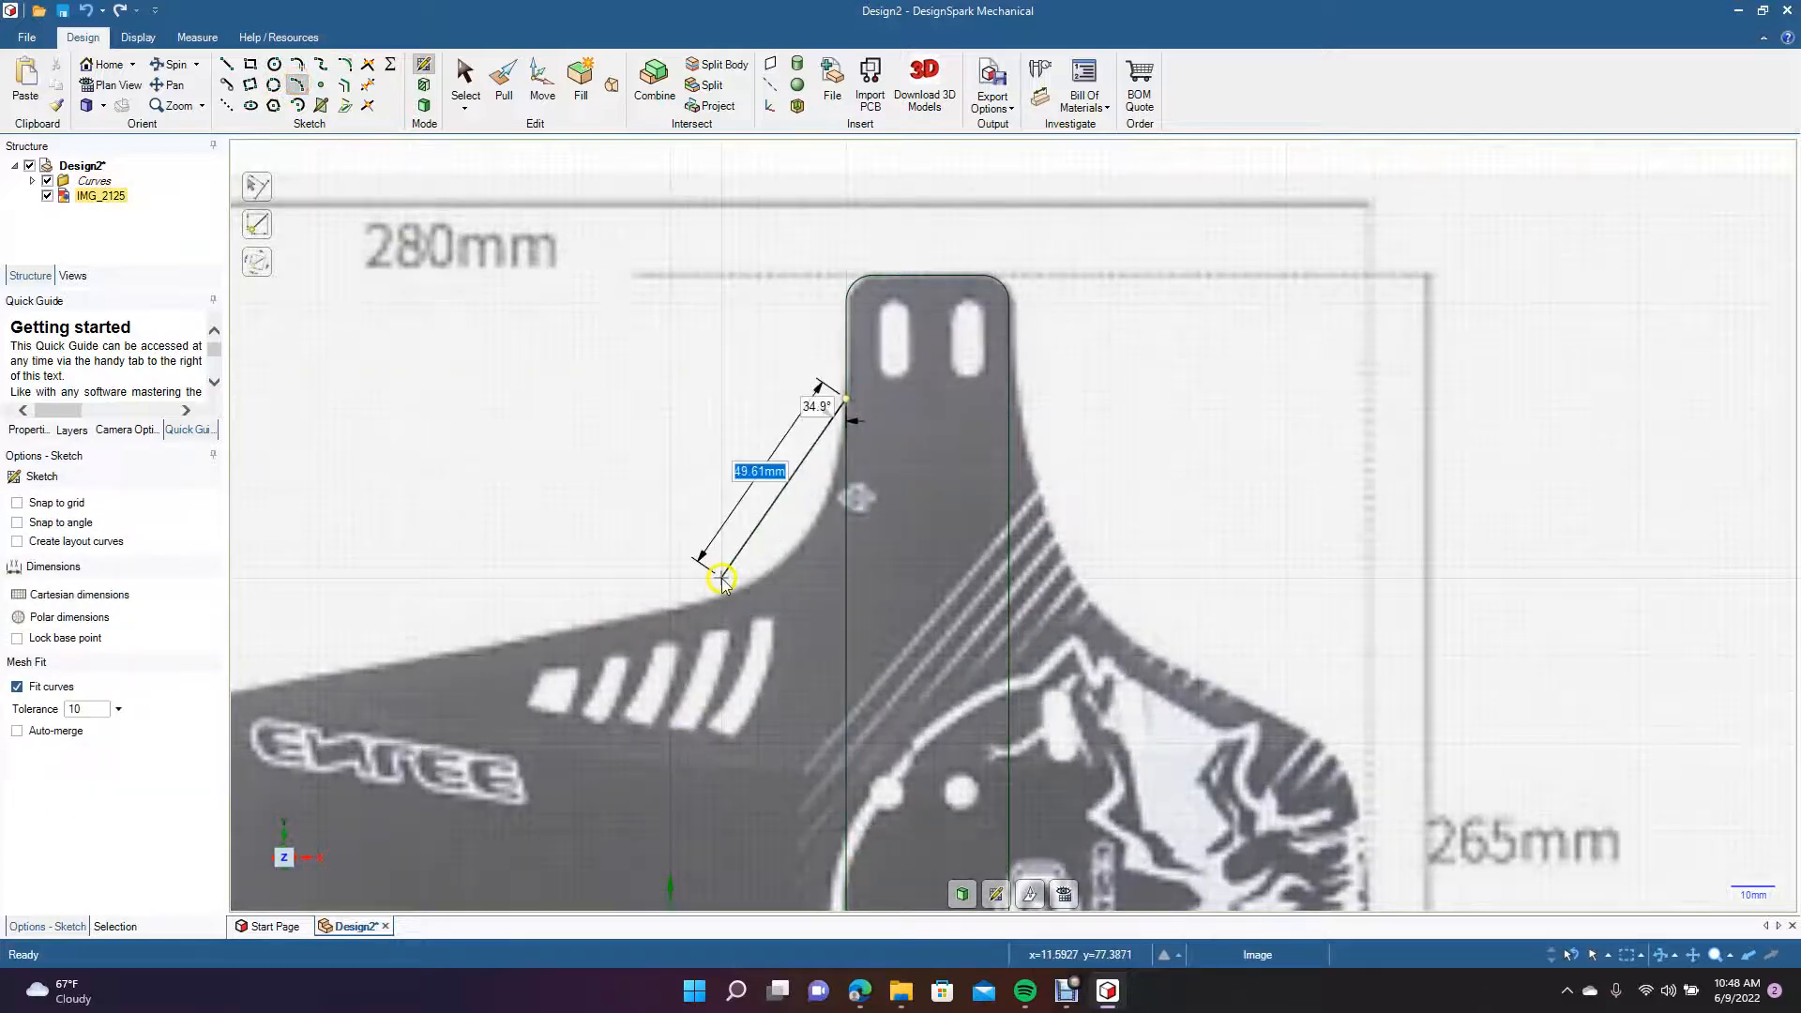
{"action": "left_click", "coordinate": [668, 611]}
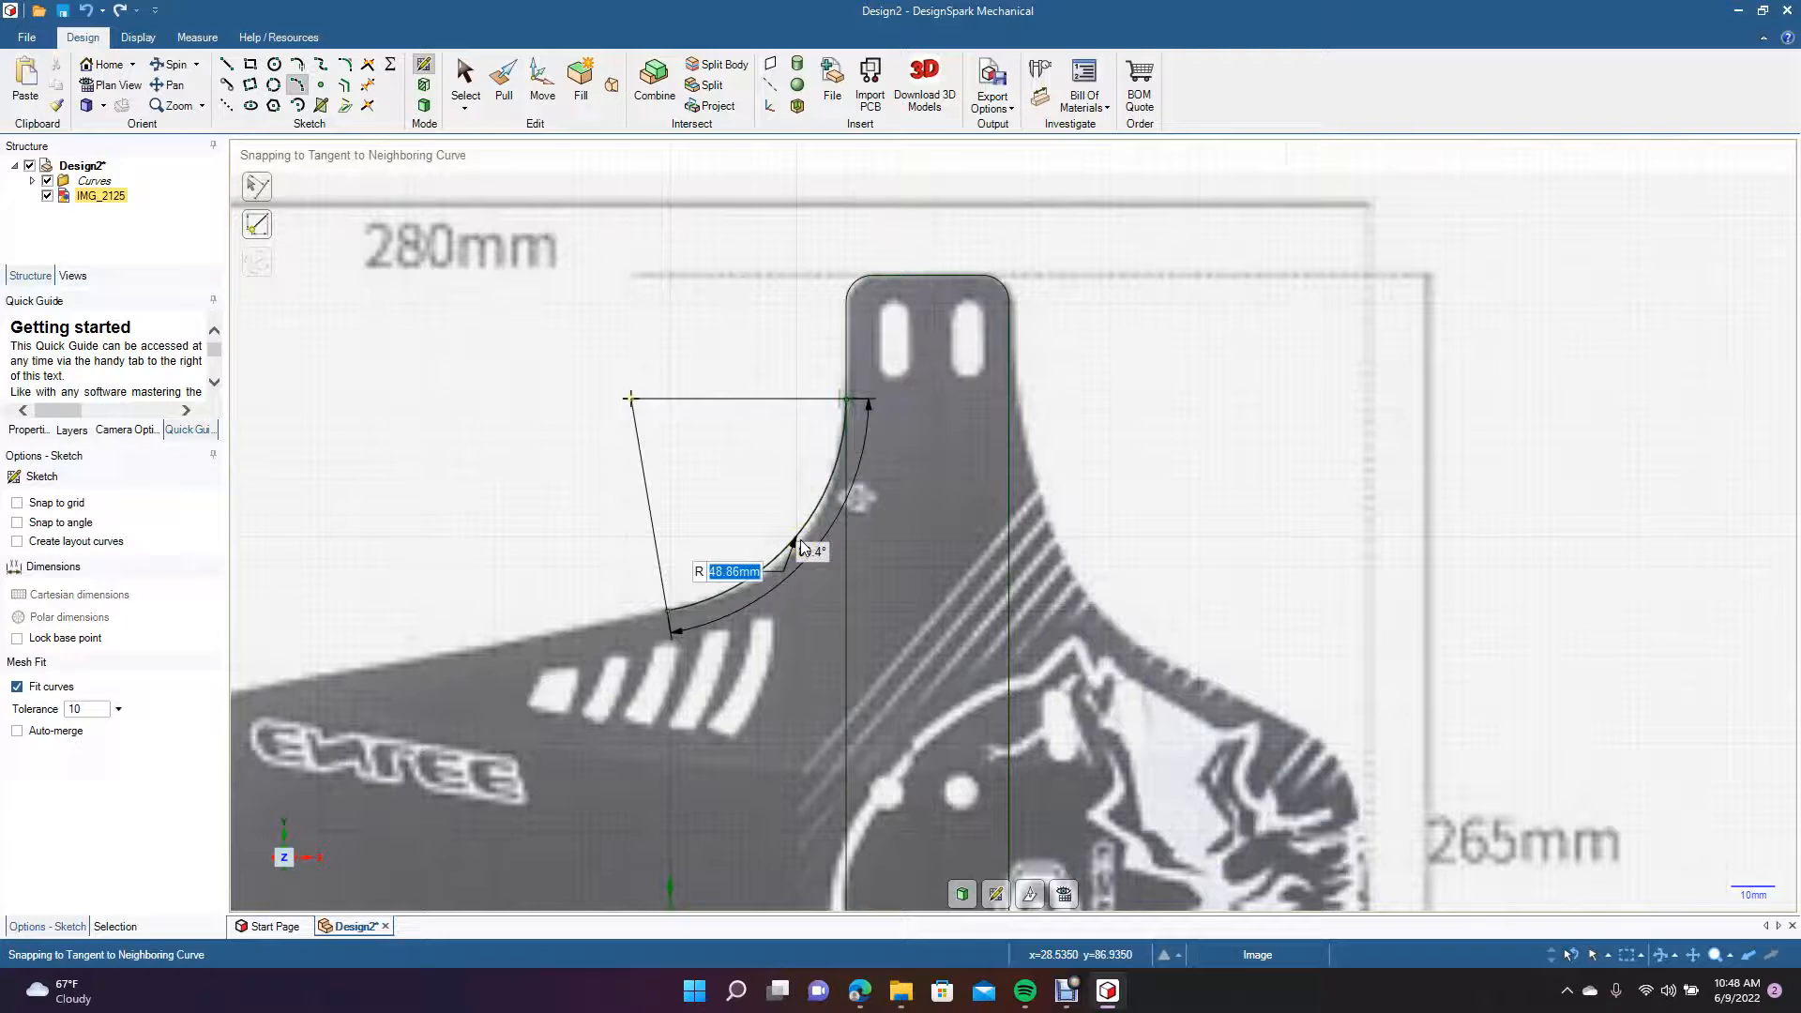
{"action": "left_click", "coordinate": [801, 539]}
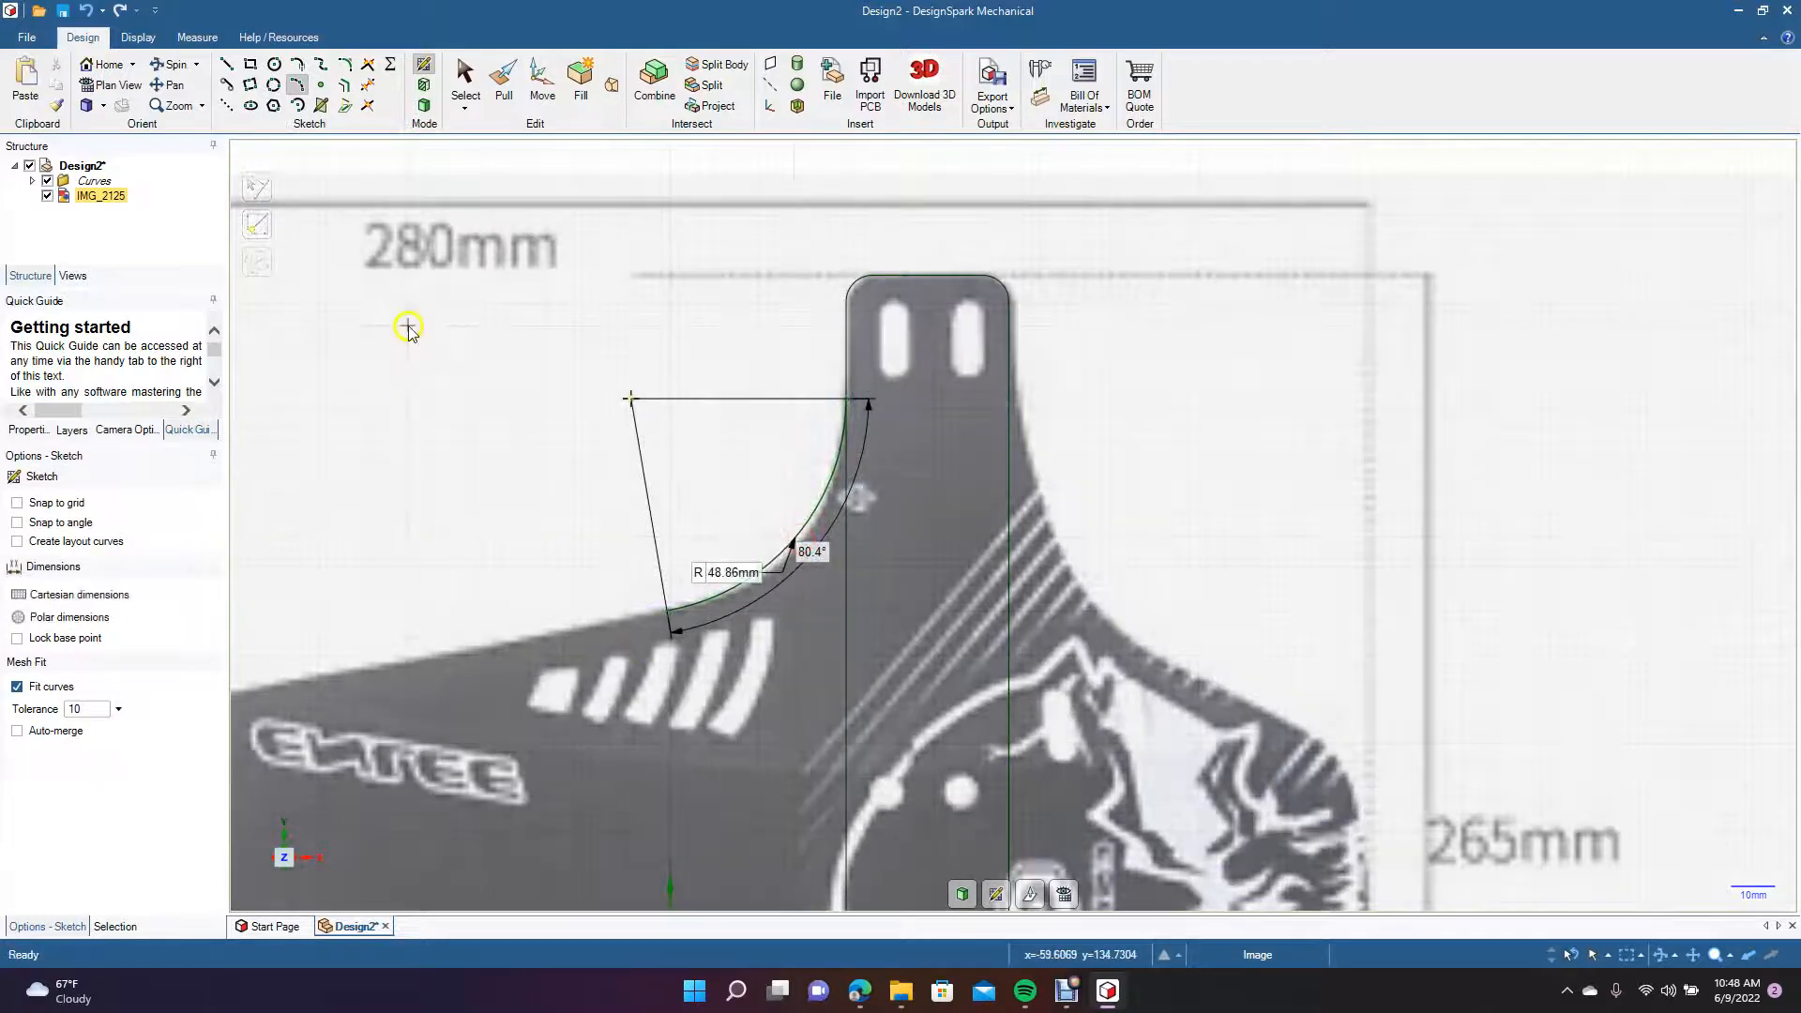
Draw a line about 136 mm long from the arc's lower end along the flap's sloping upper edge, past its left end.
{"action": "left_click", "coordinate": [170, 84]}
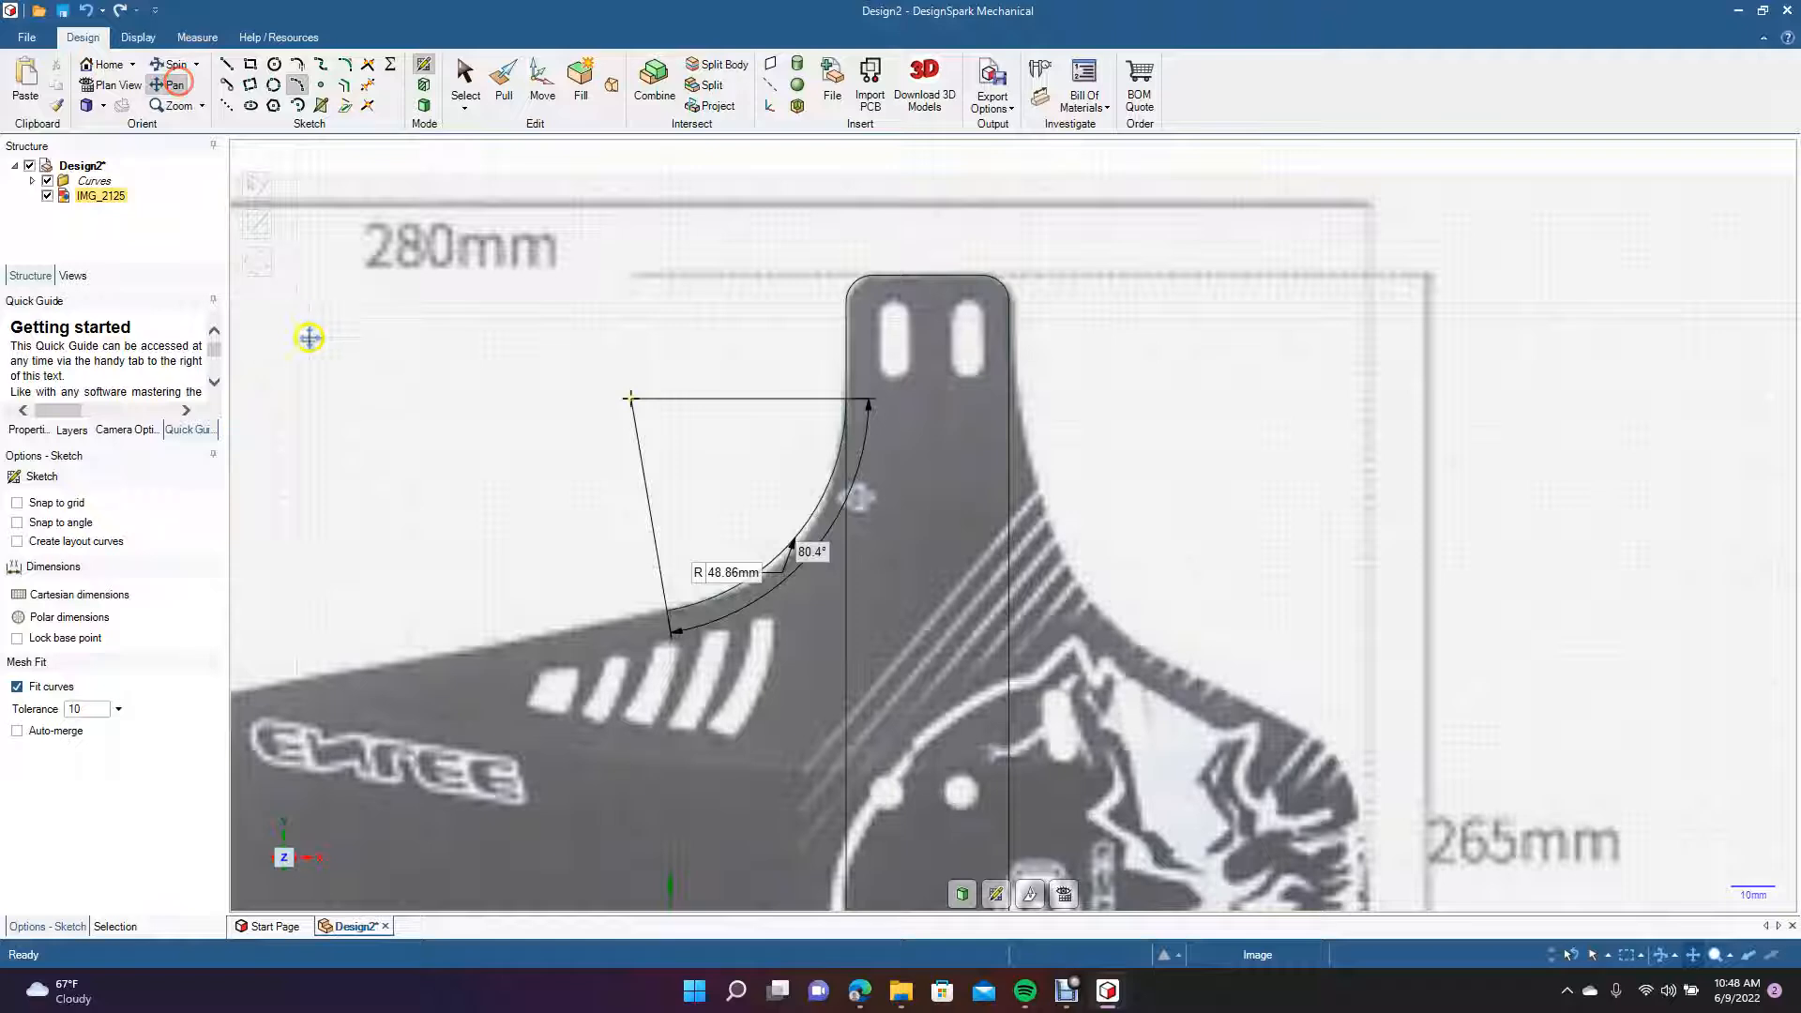
{"action": "mouse_move", "coordinate": [365, 418]}
{"action": "left_mouse_down"}
{"action": "mouse_move", "coordinate": [785, 286]}
{"action": "mouse_move", "coordinate": [756, 305]}
{"action": "left_mouse_up"}
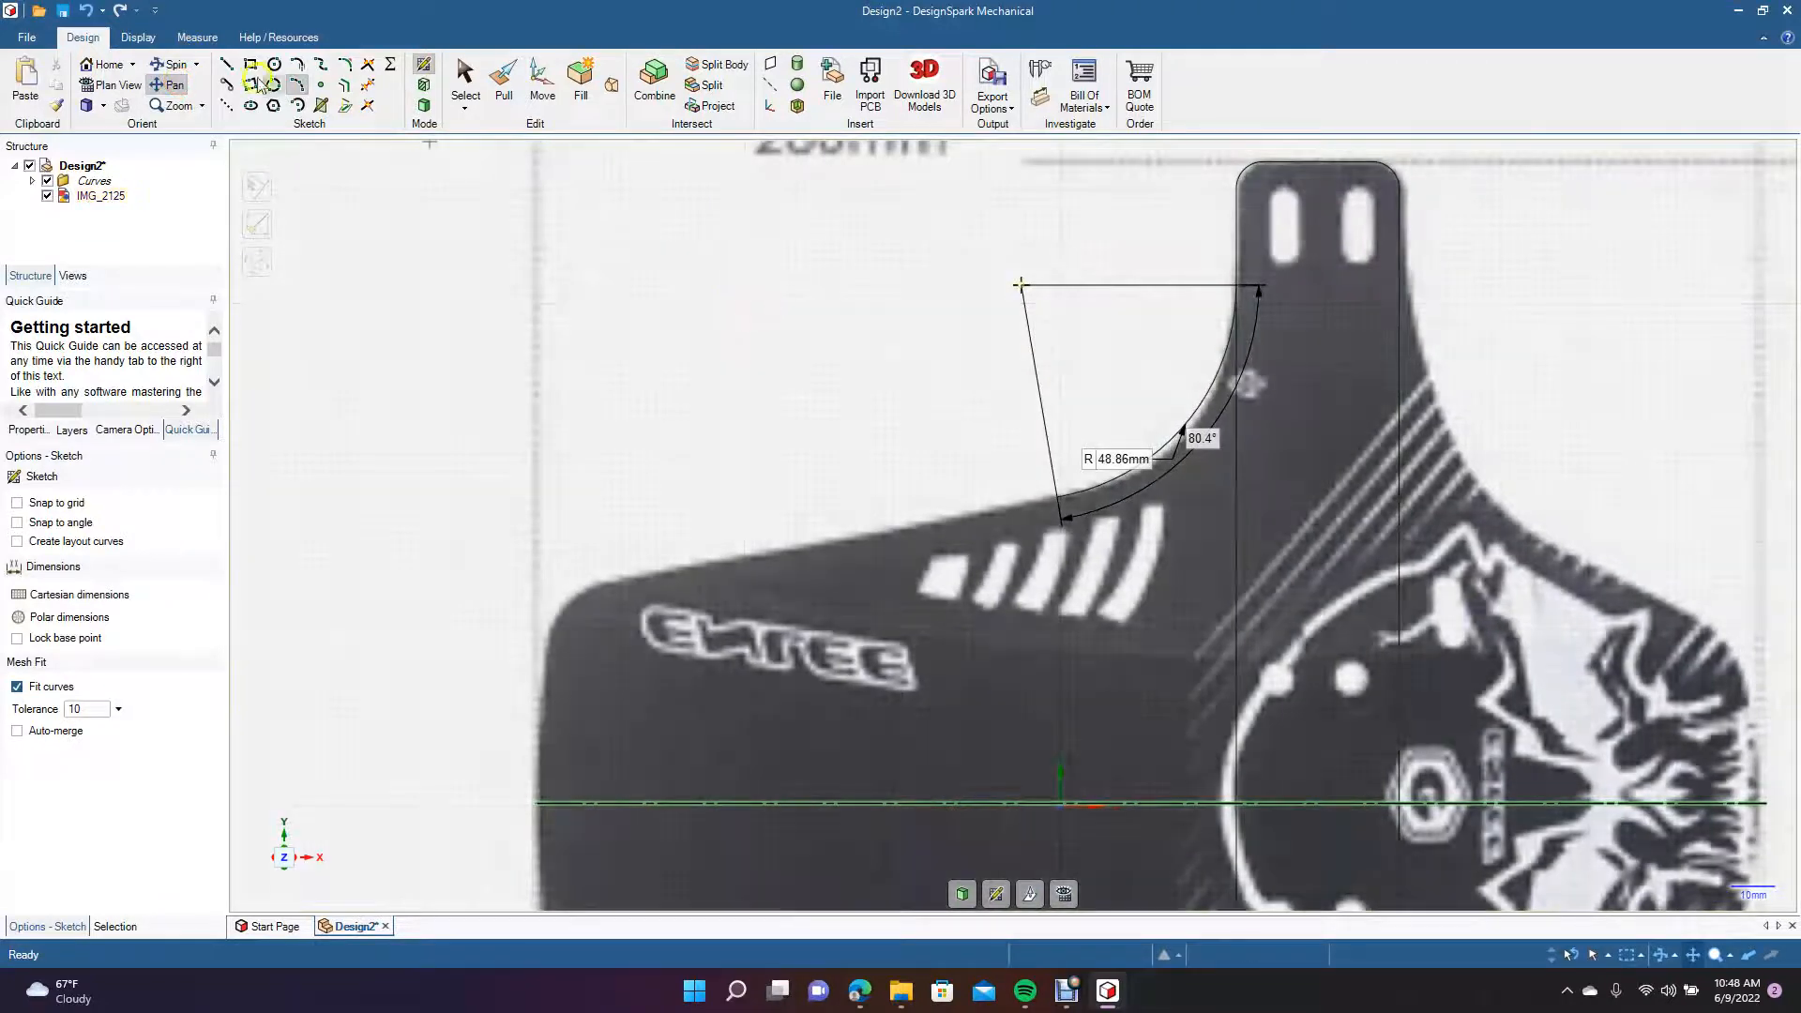
{"action": "left_click", "coordinate": [225, 62]}
{"action": "left_click", "coordinate": [1057, 494]}
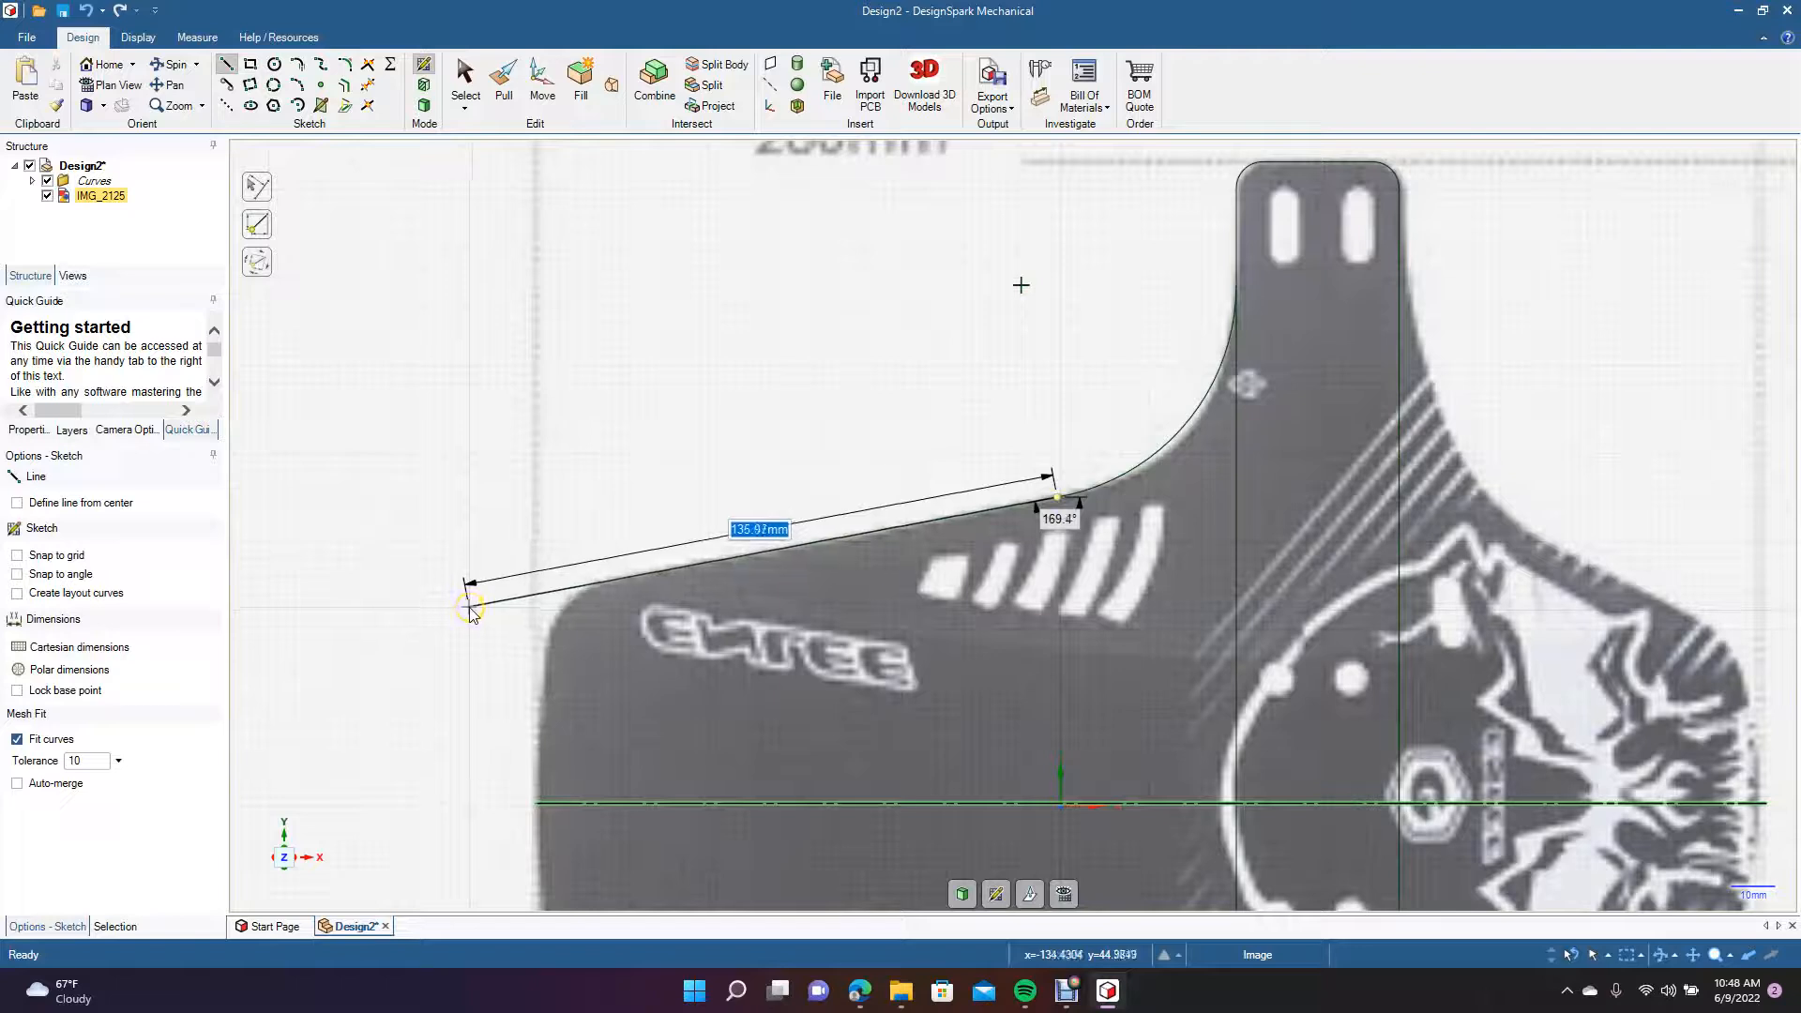
{"action": "left_click", "coordinate": [469, 608]}
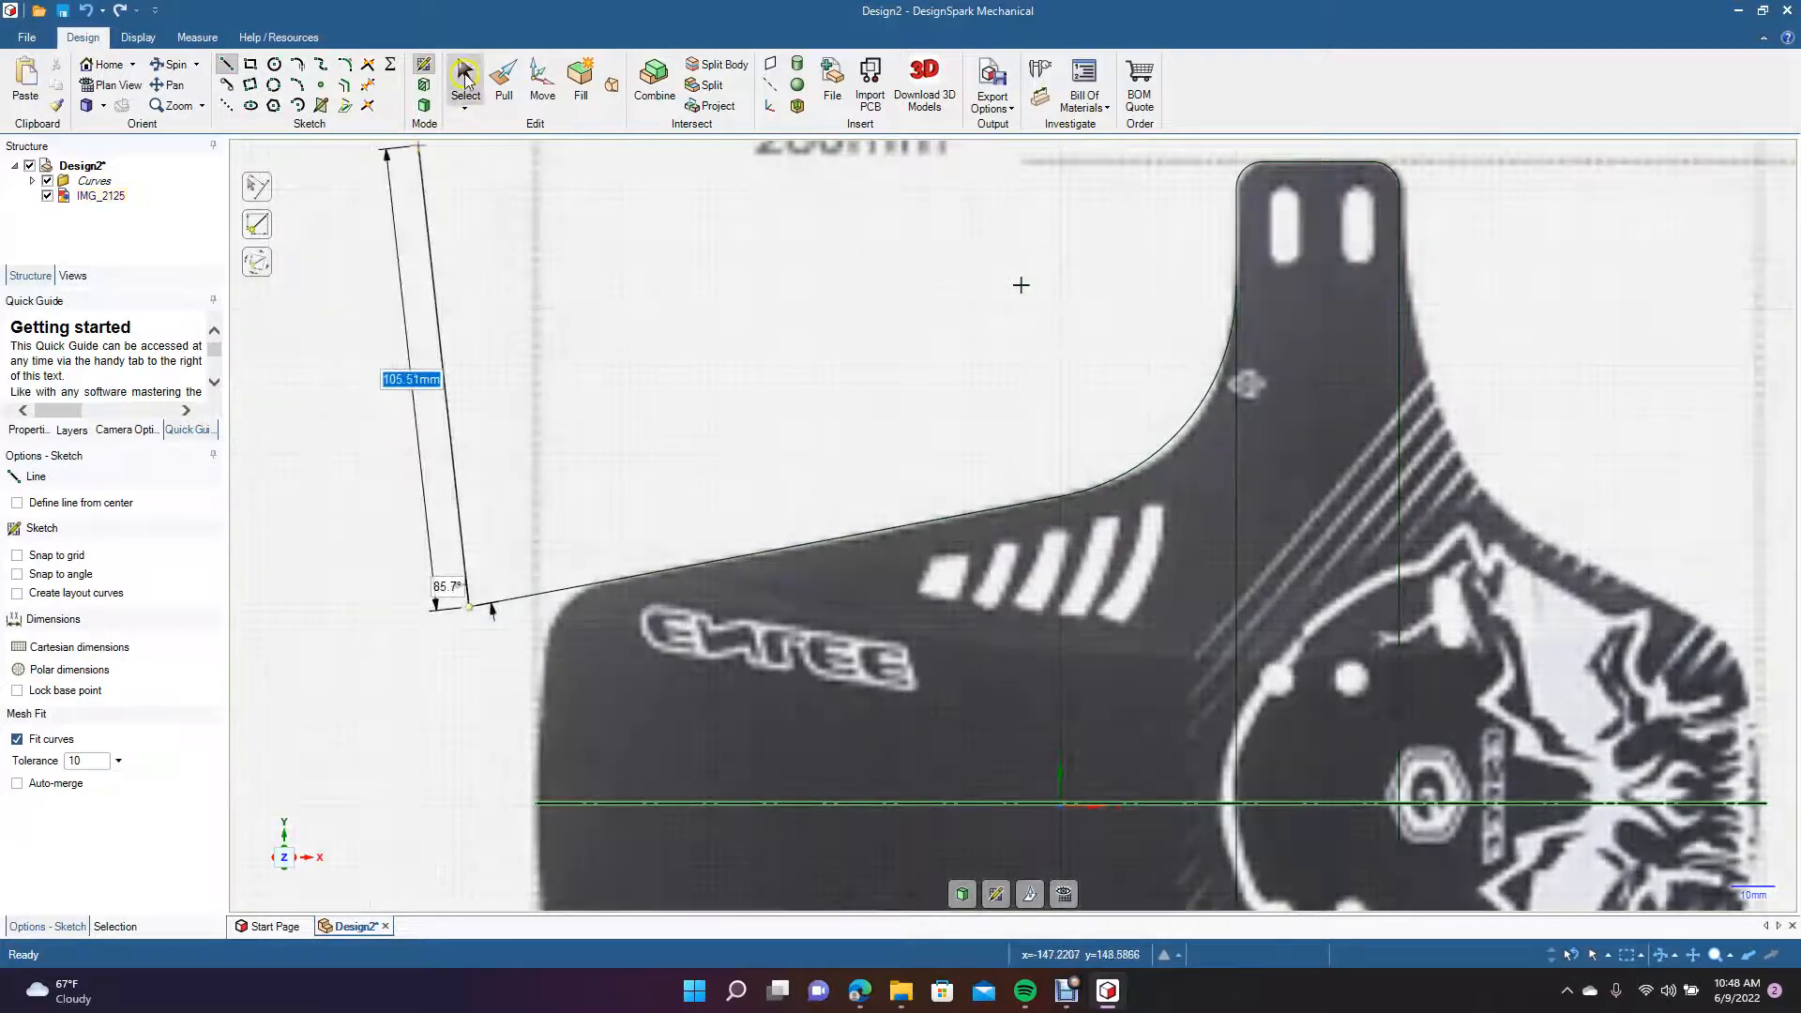
{"action": "left_click", "coordinate": [464, 105]}
Try to draw a three-point arc at the flap's left end, from the mirror line's endpoint to the sloping edge line.
{"action": "scroll", "coordinate": [566, 657], "scroll_direction": "down", "scroll_amount": 5}
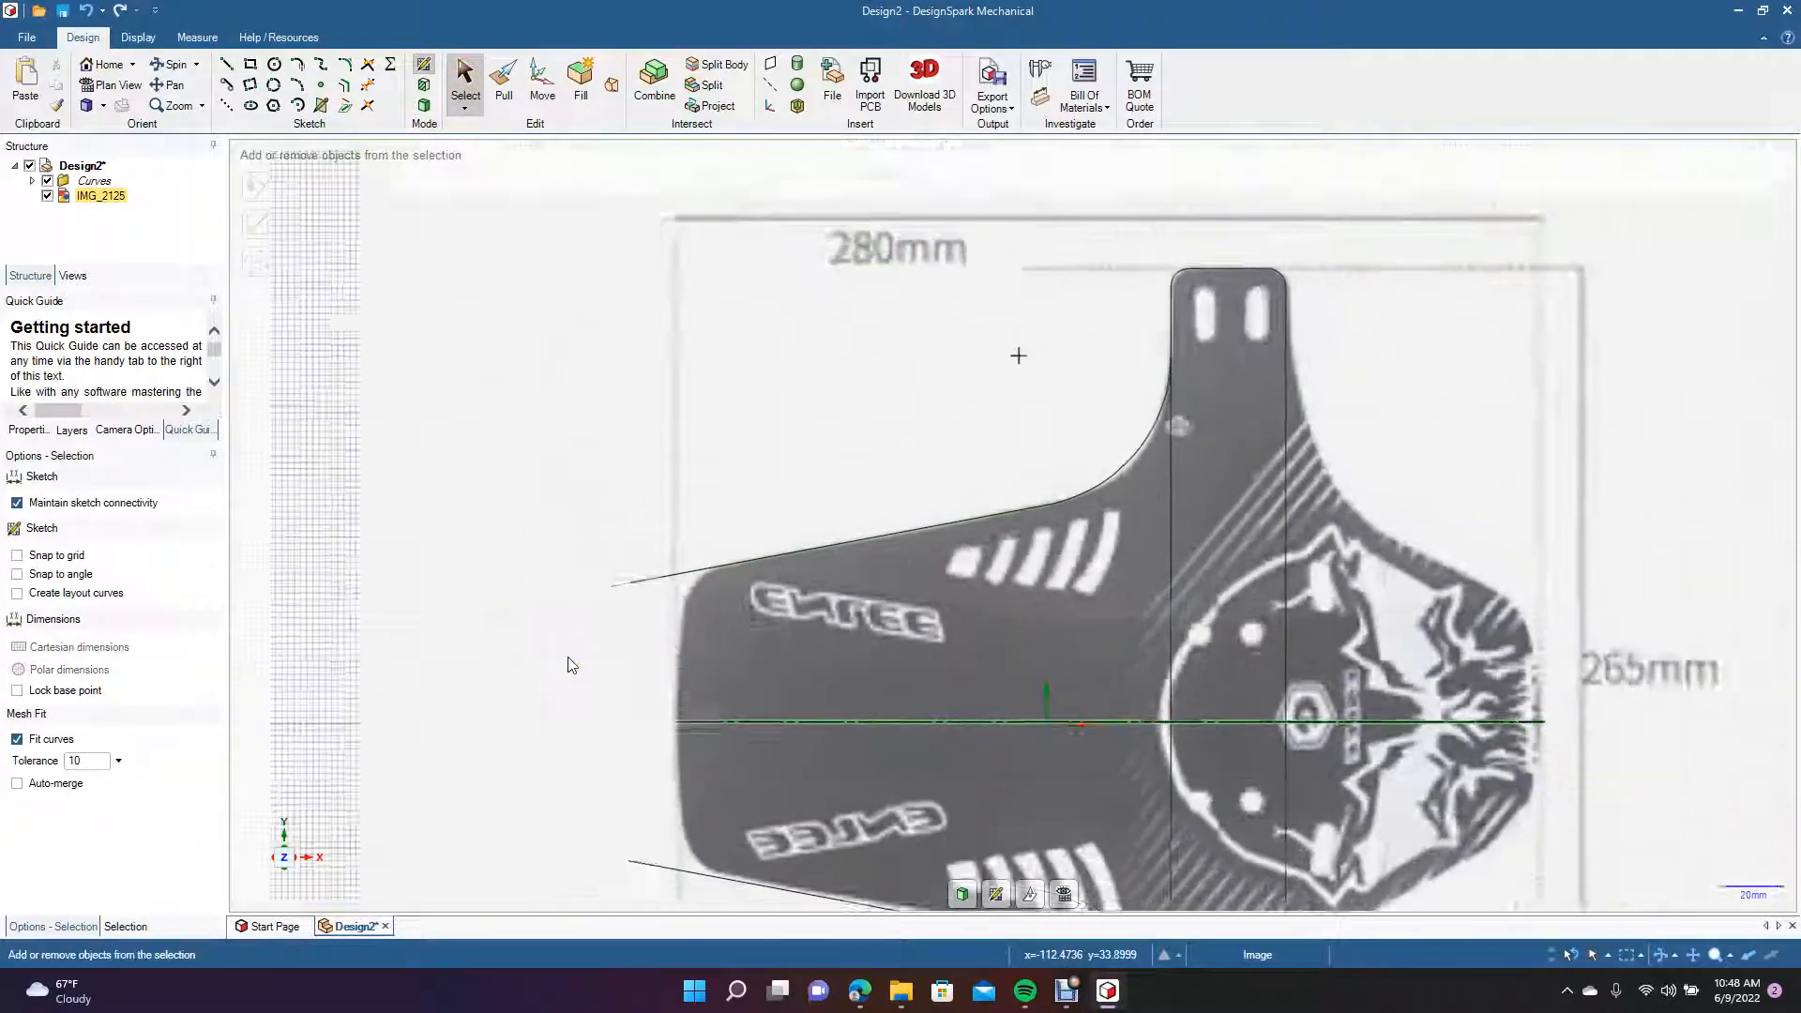
{"action": "left_click", "coordinate": [296, 85]}
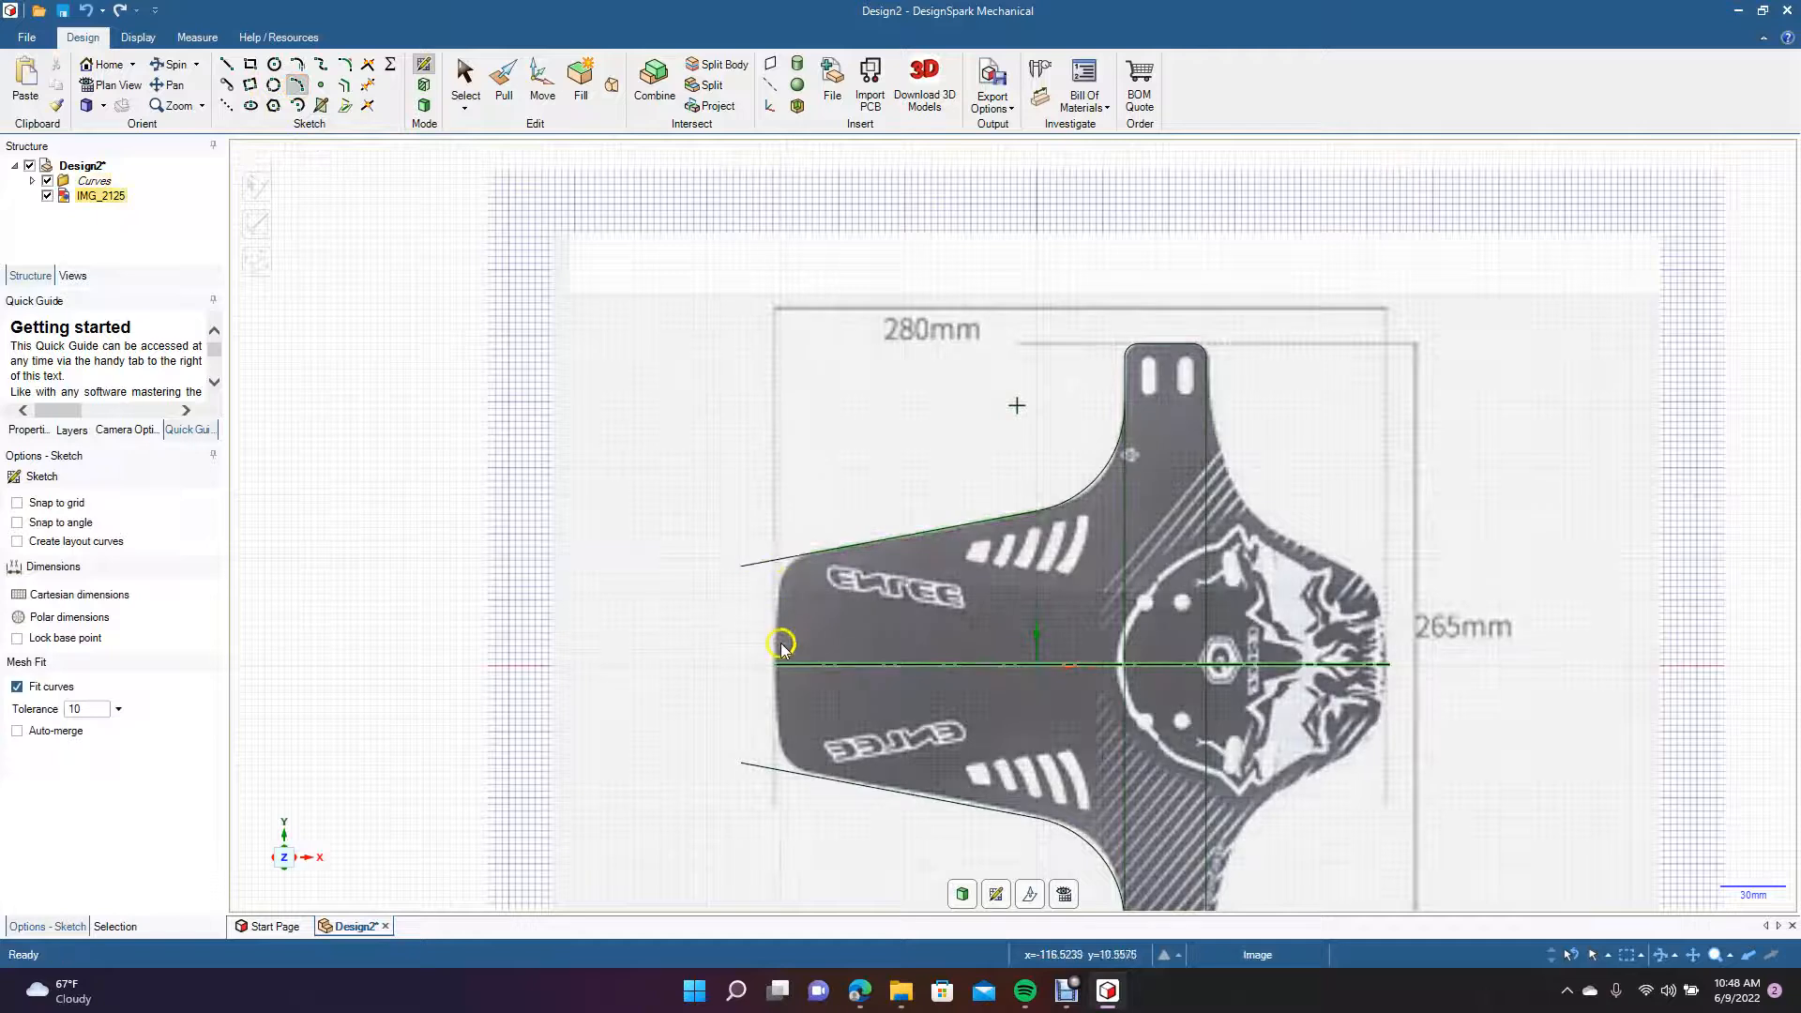
{"action": "left_click", "coordinate": [775, 666]}
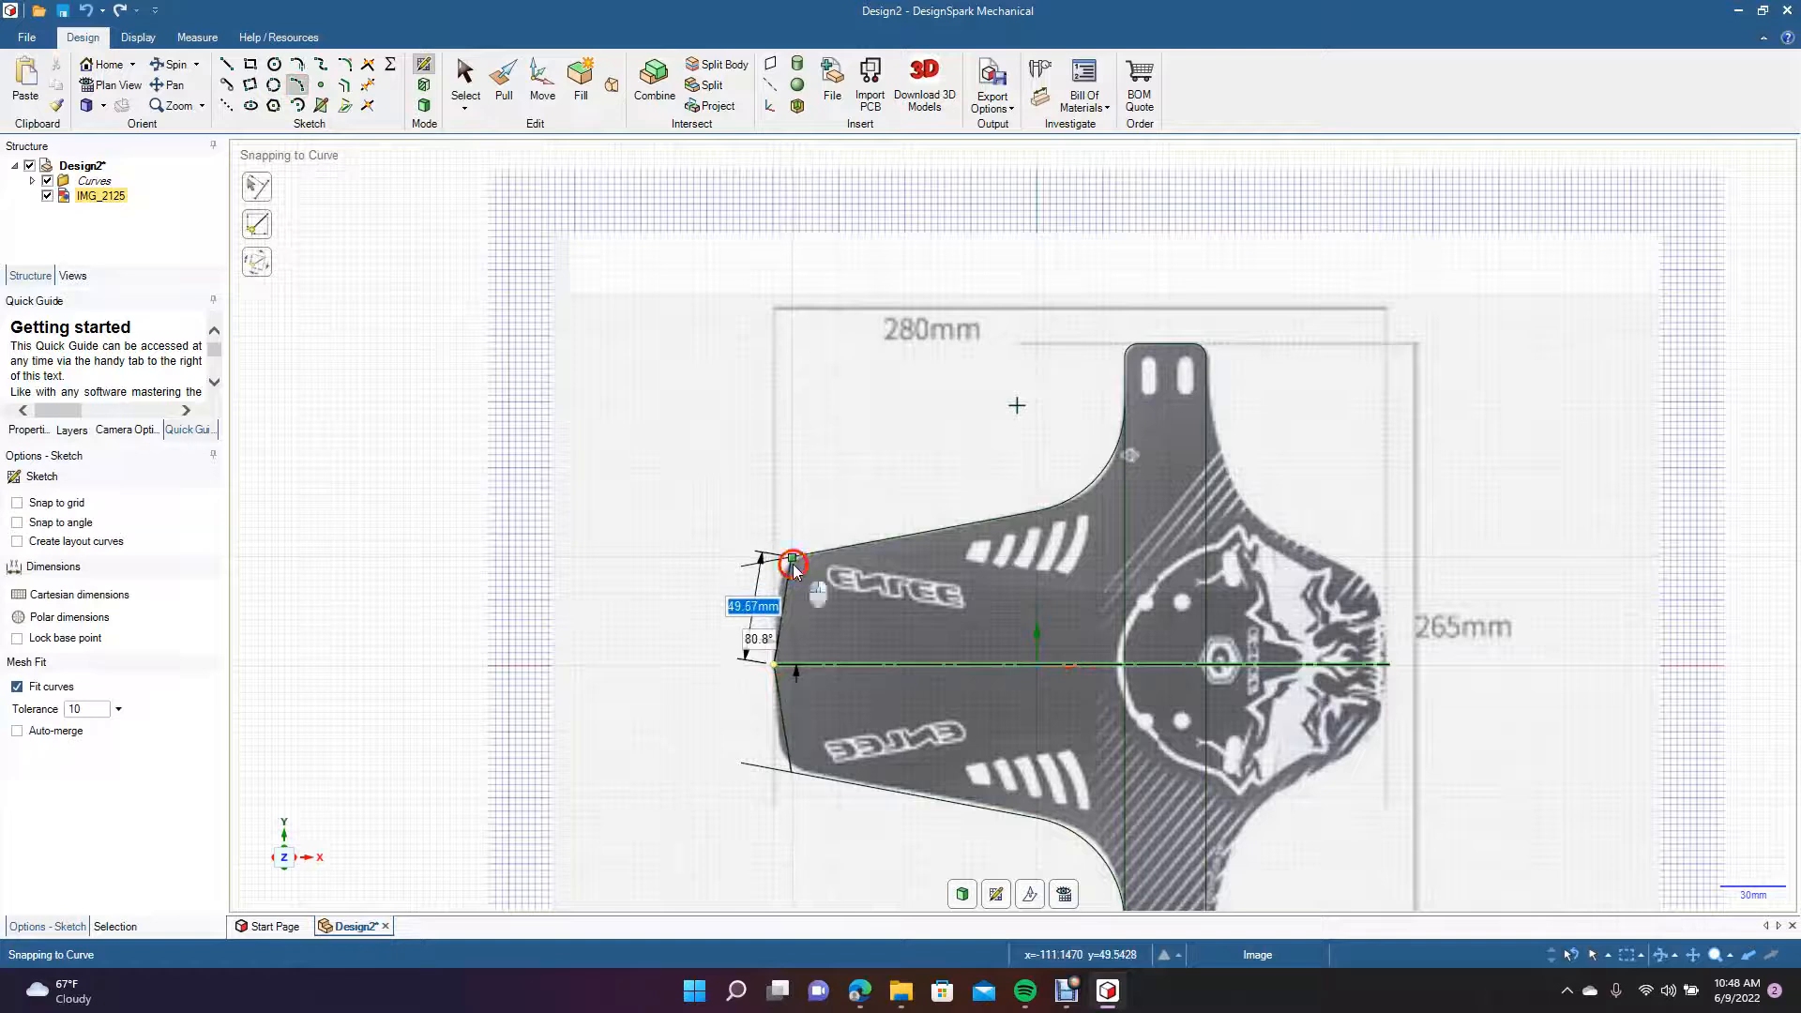
{"action": "left_click", "coordinate": [792, 563]}
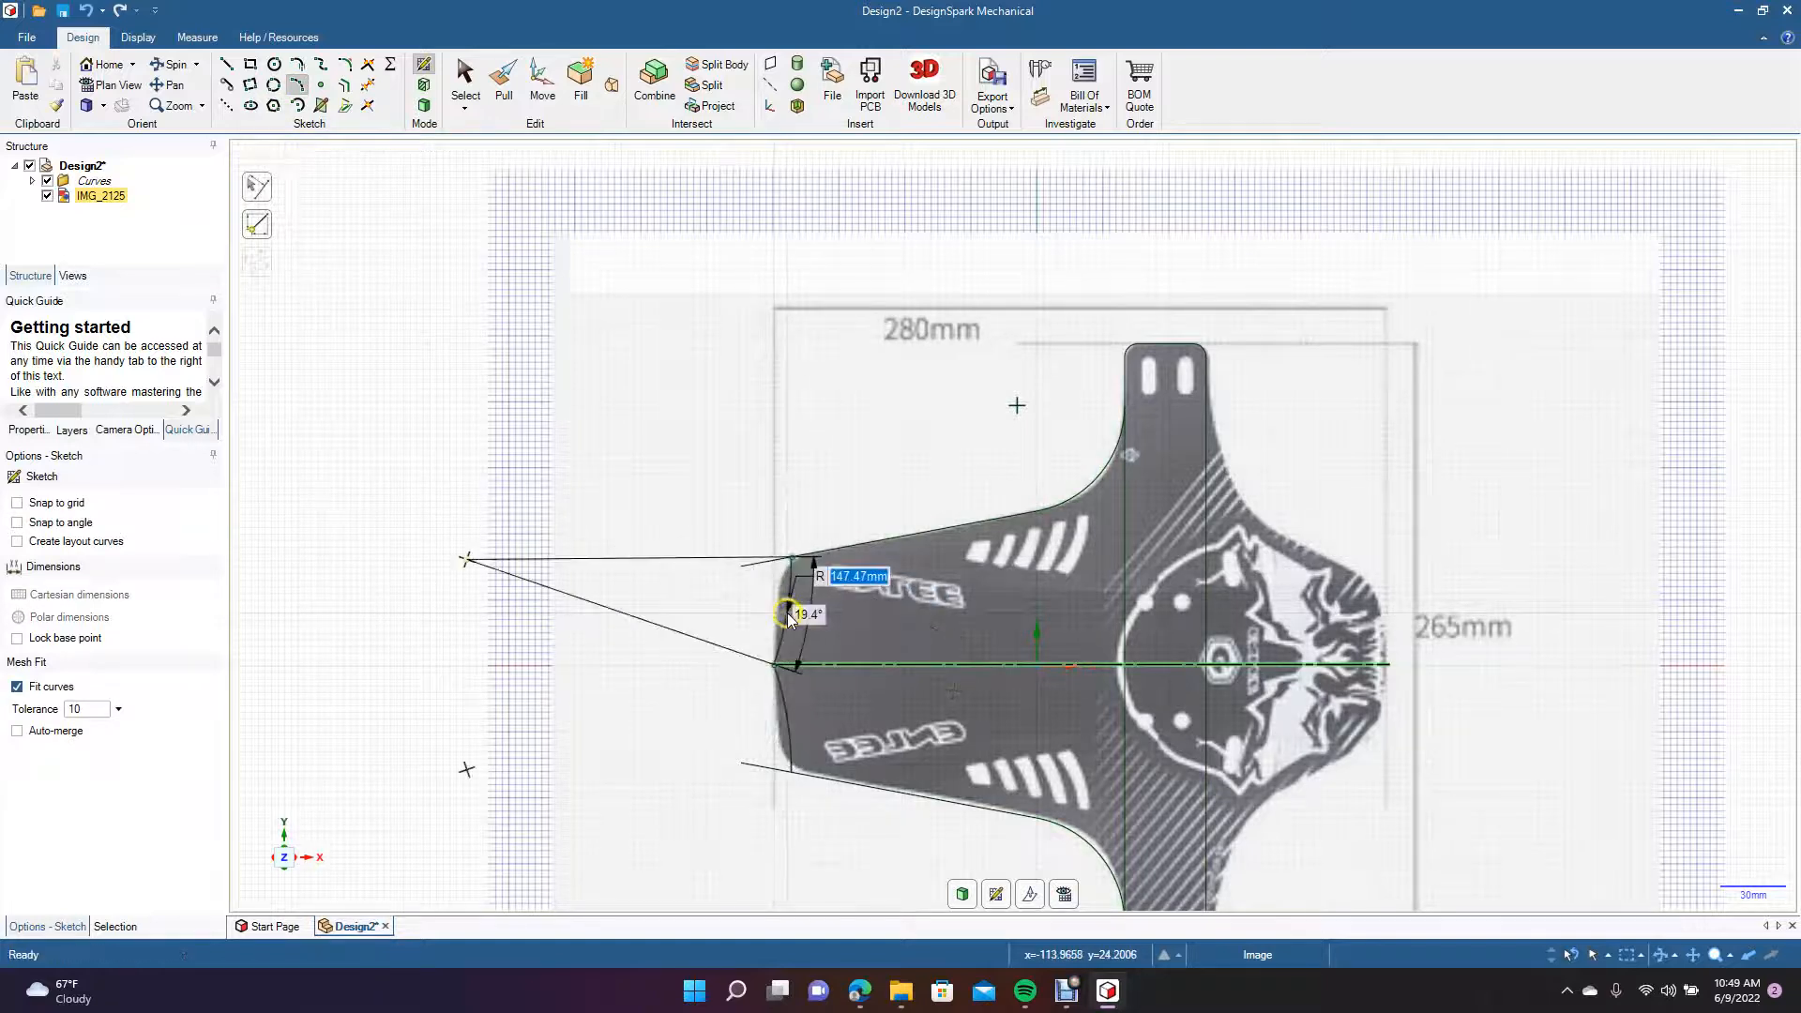
{"action": "left_click", "coordinate": [783, 616]}
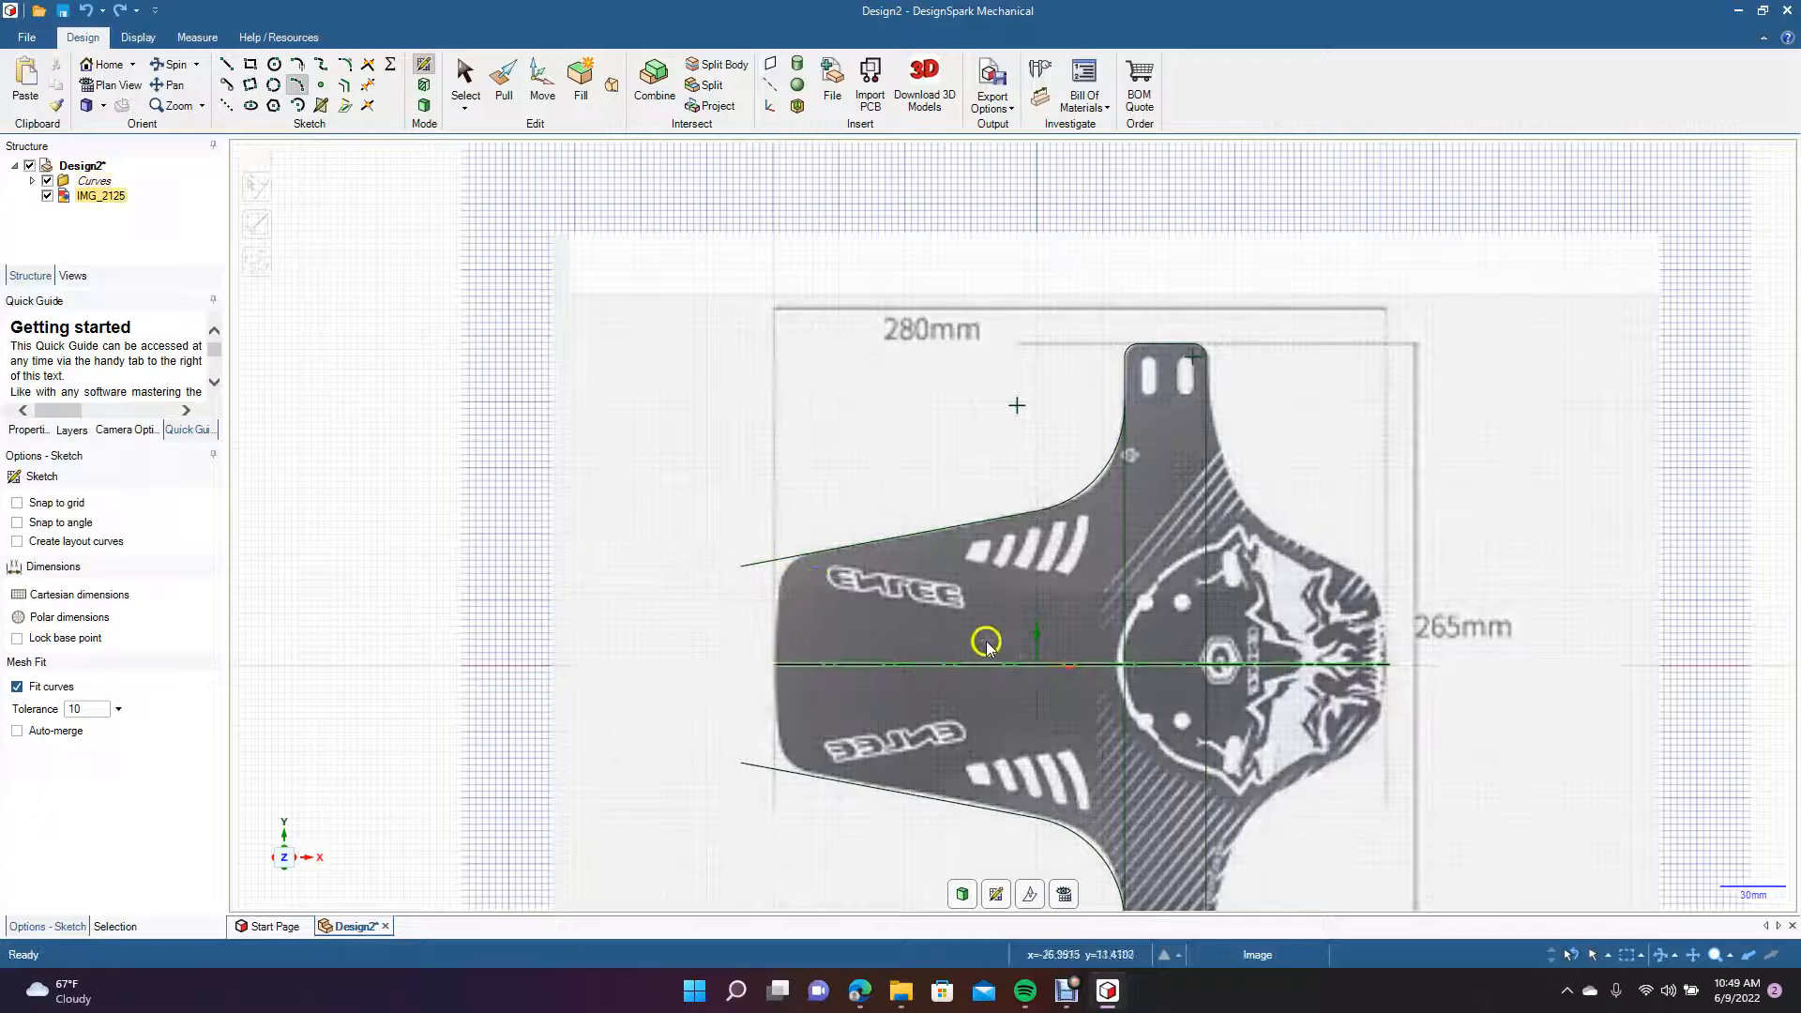
{"action": "left_click", "coordinate": [1137, 358]}
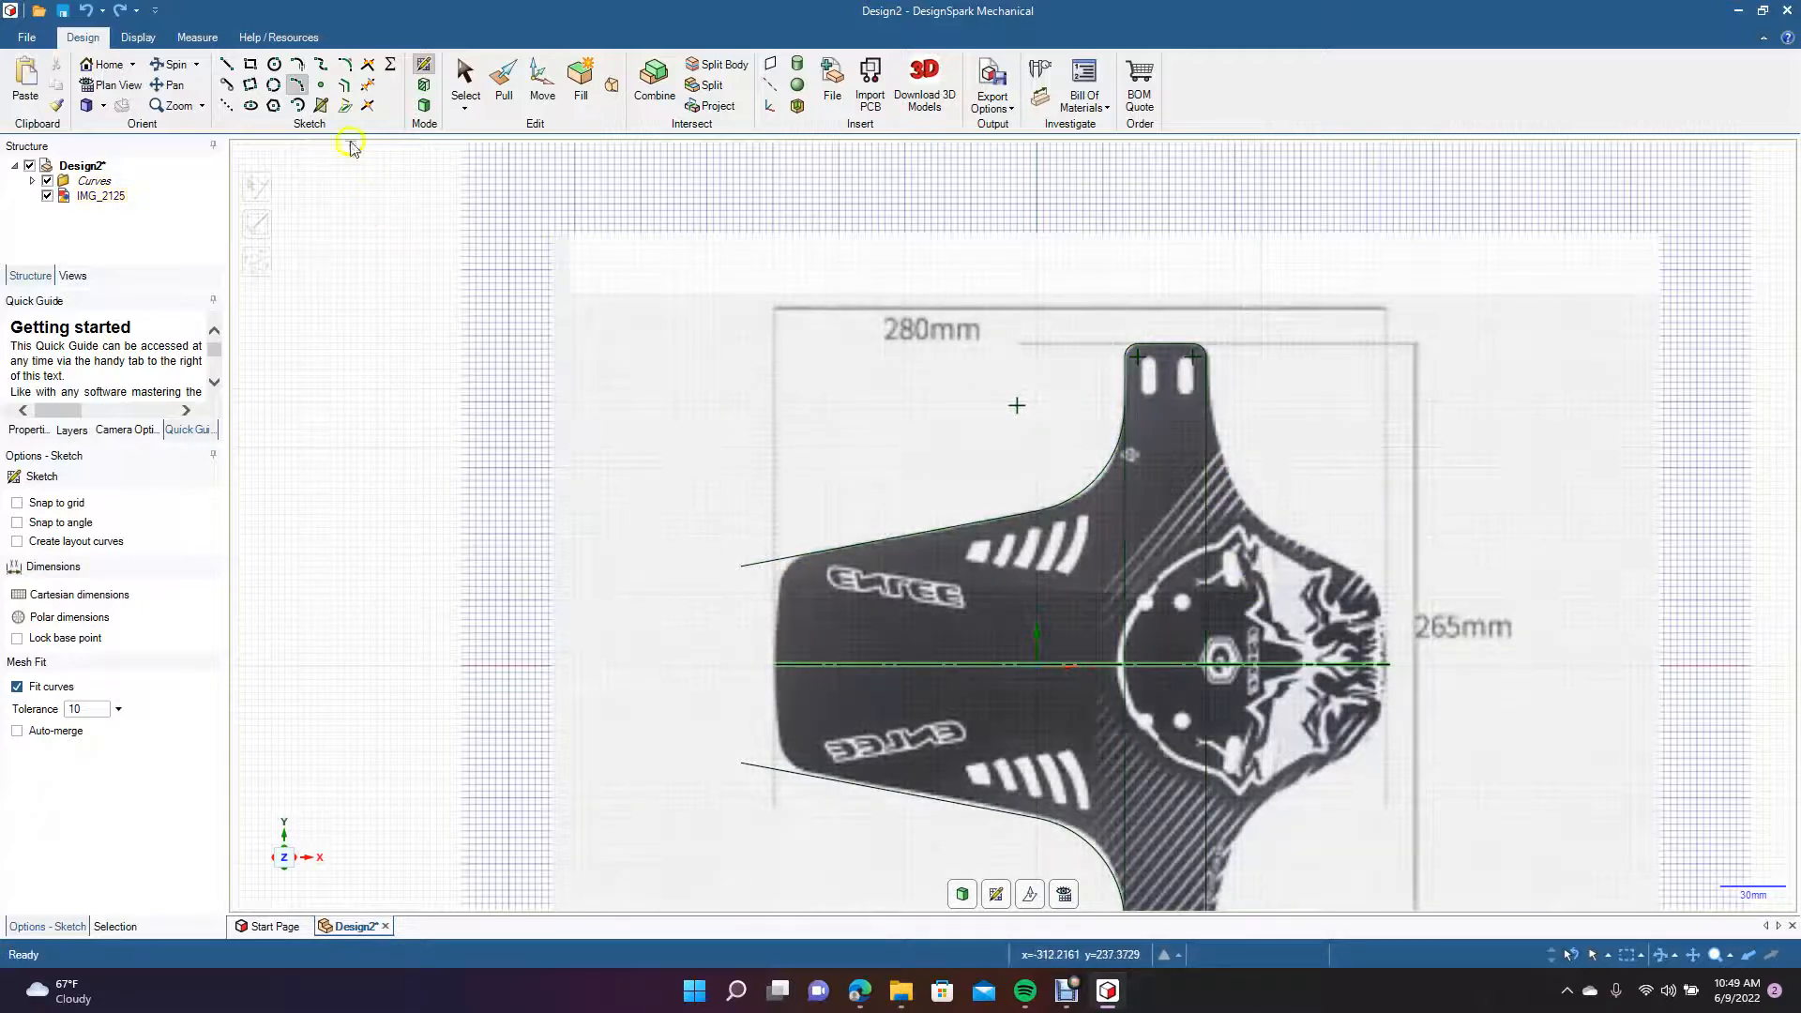
Draw a tangent three-point arc of about 66 mm radius from the upper arm's right edge to the flap's right shoulder.
{"action": "left_click", "coordinate": [297, 87]}
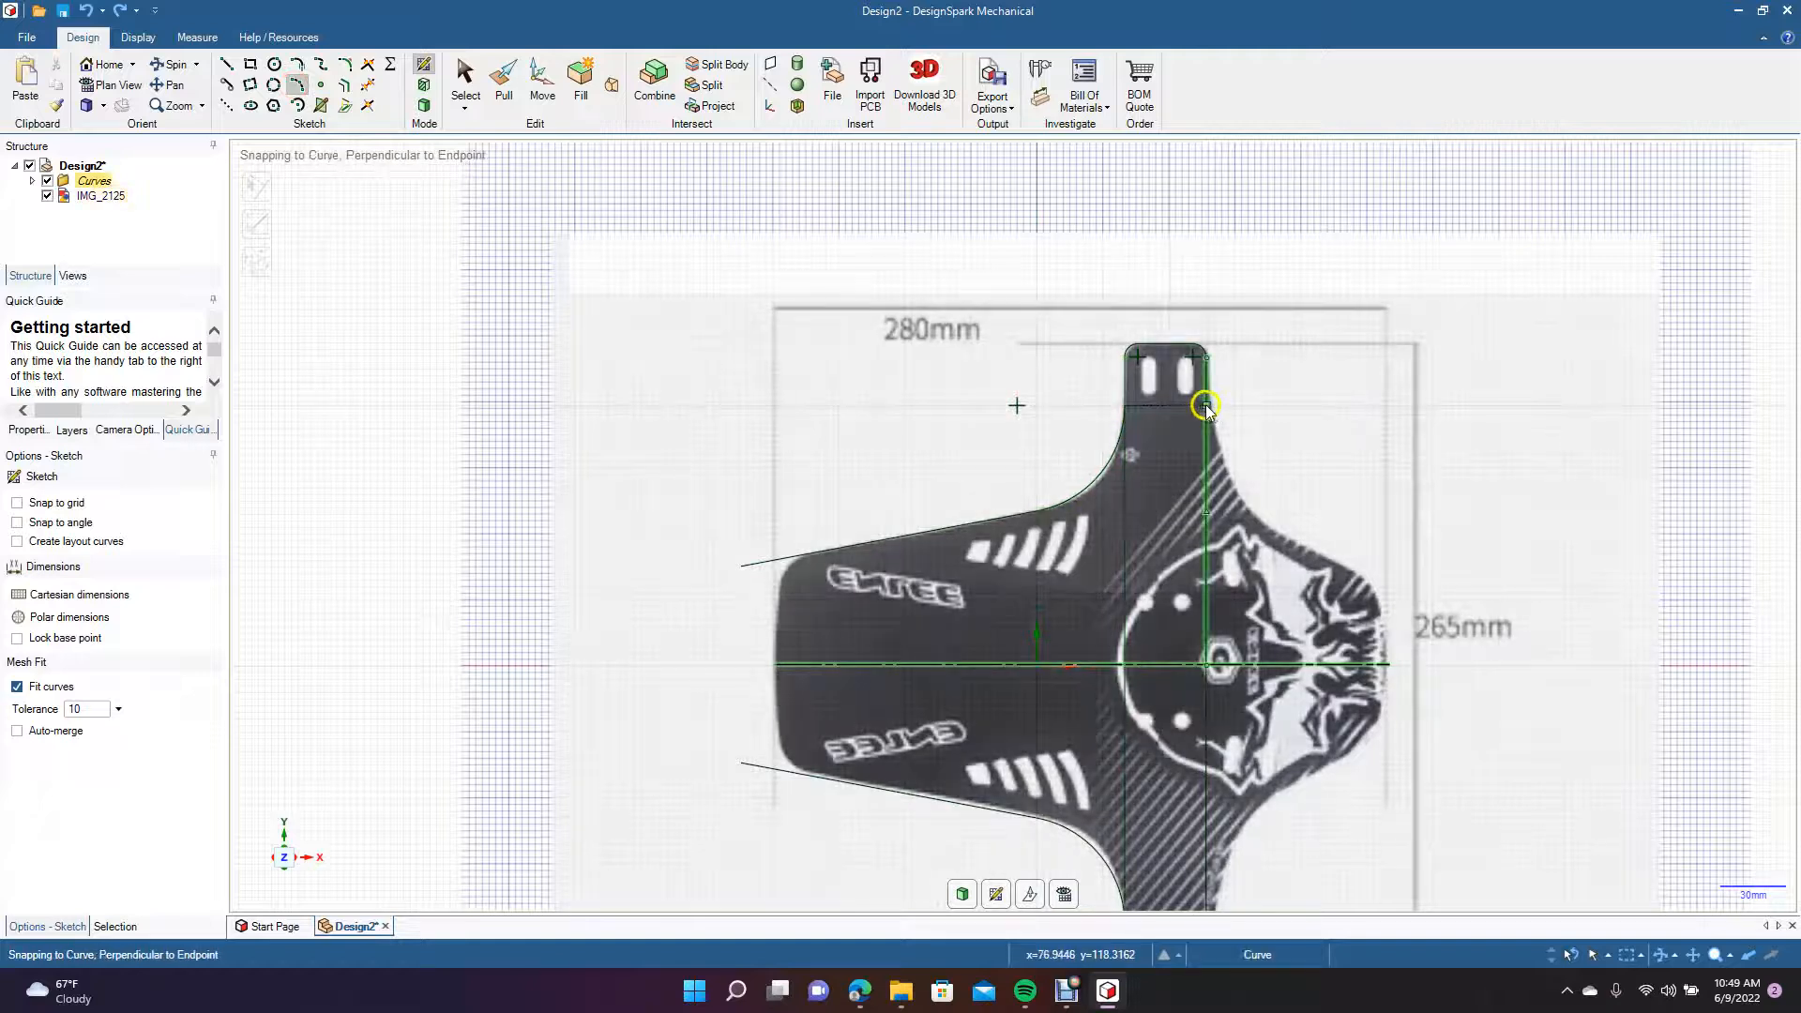
{"action": "left_click", "coordinate": [1208, 406]}
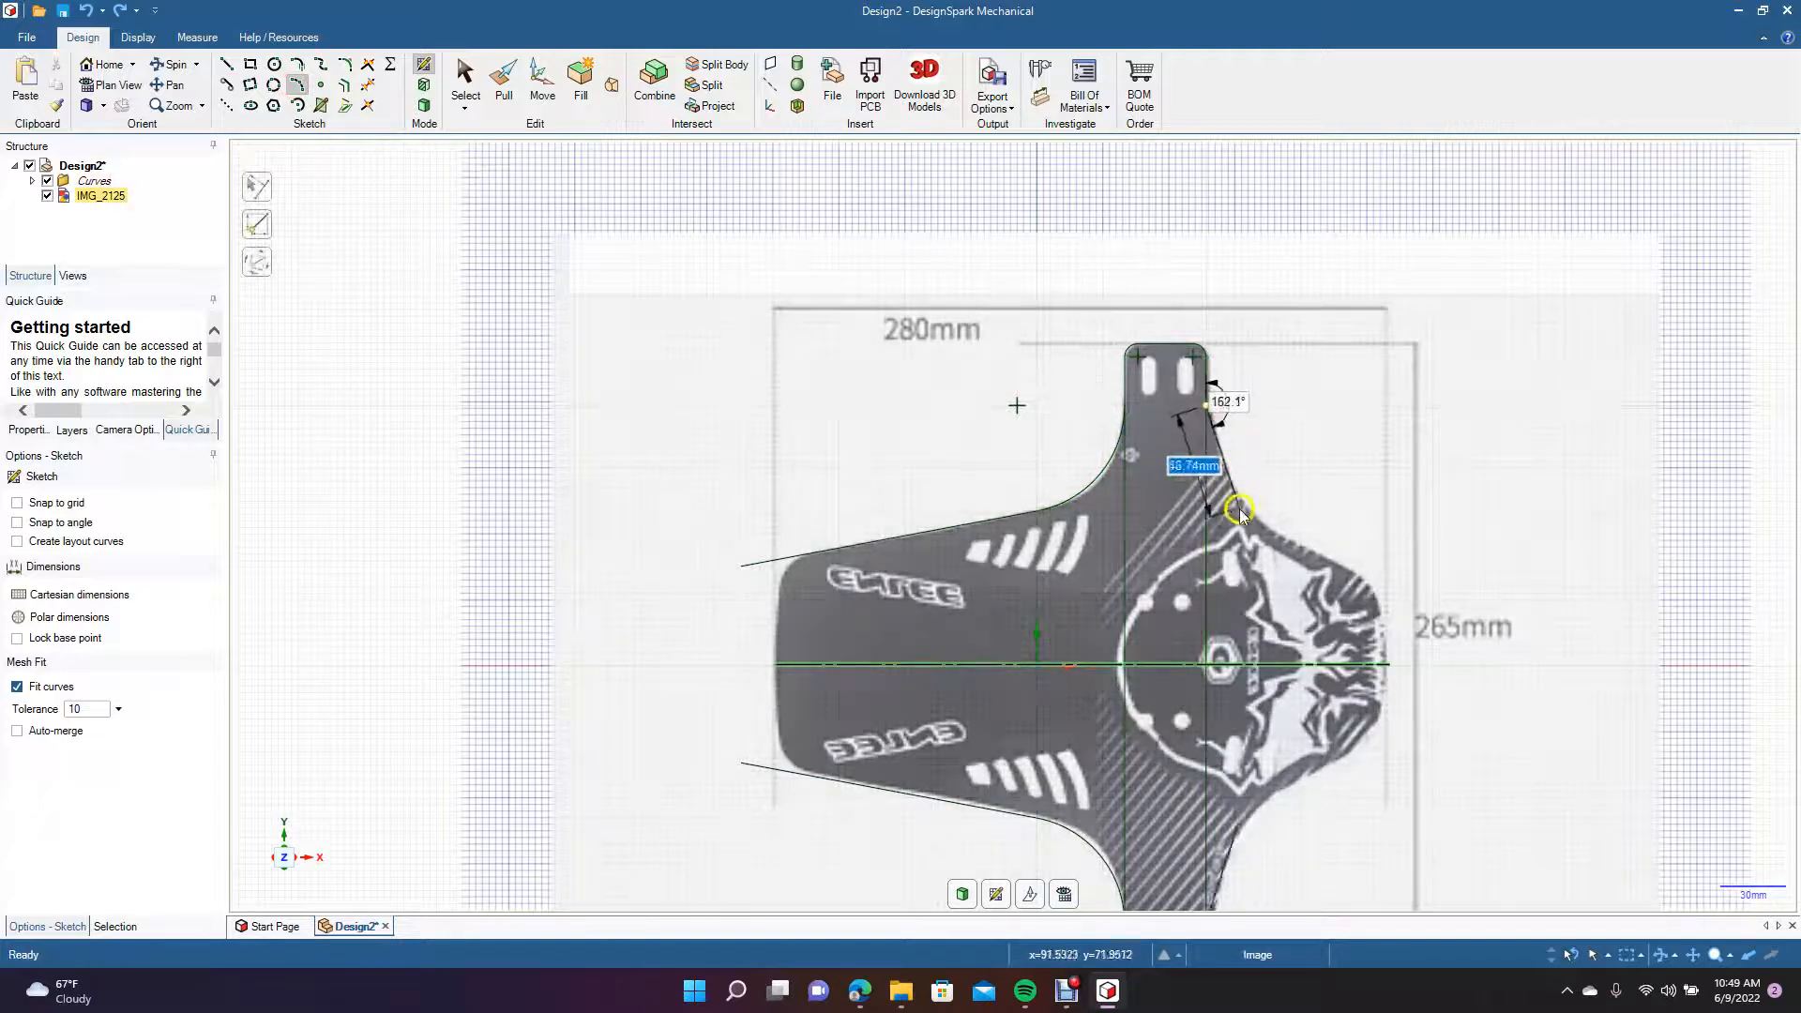
{"action": "left_click", "coordinate": [1285, 537]}
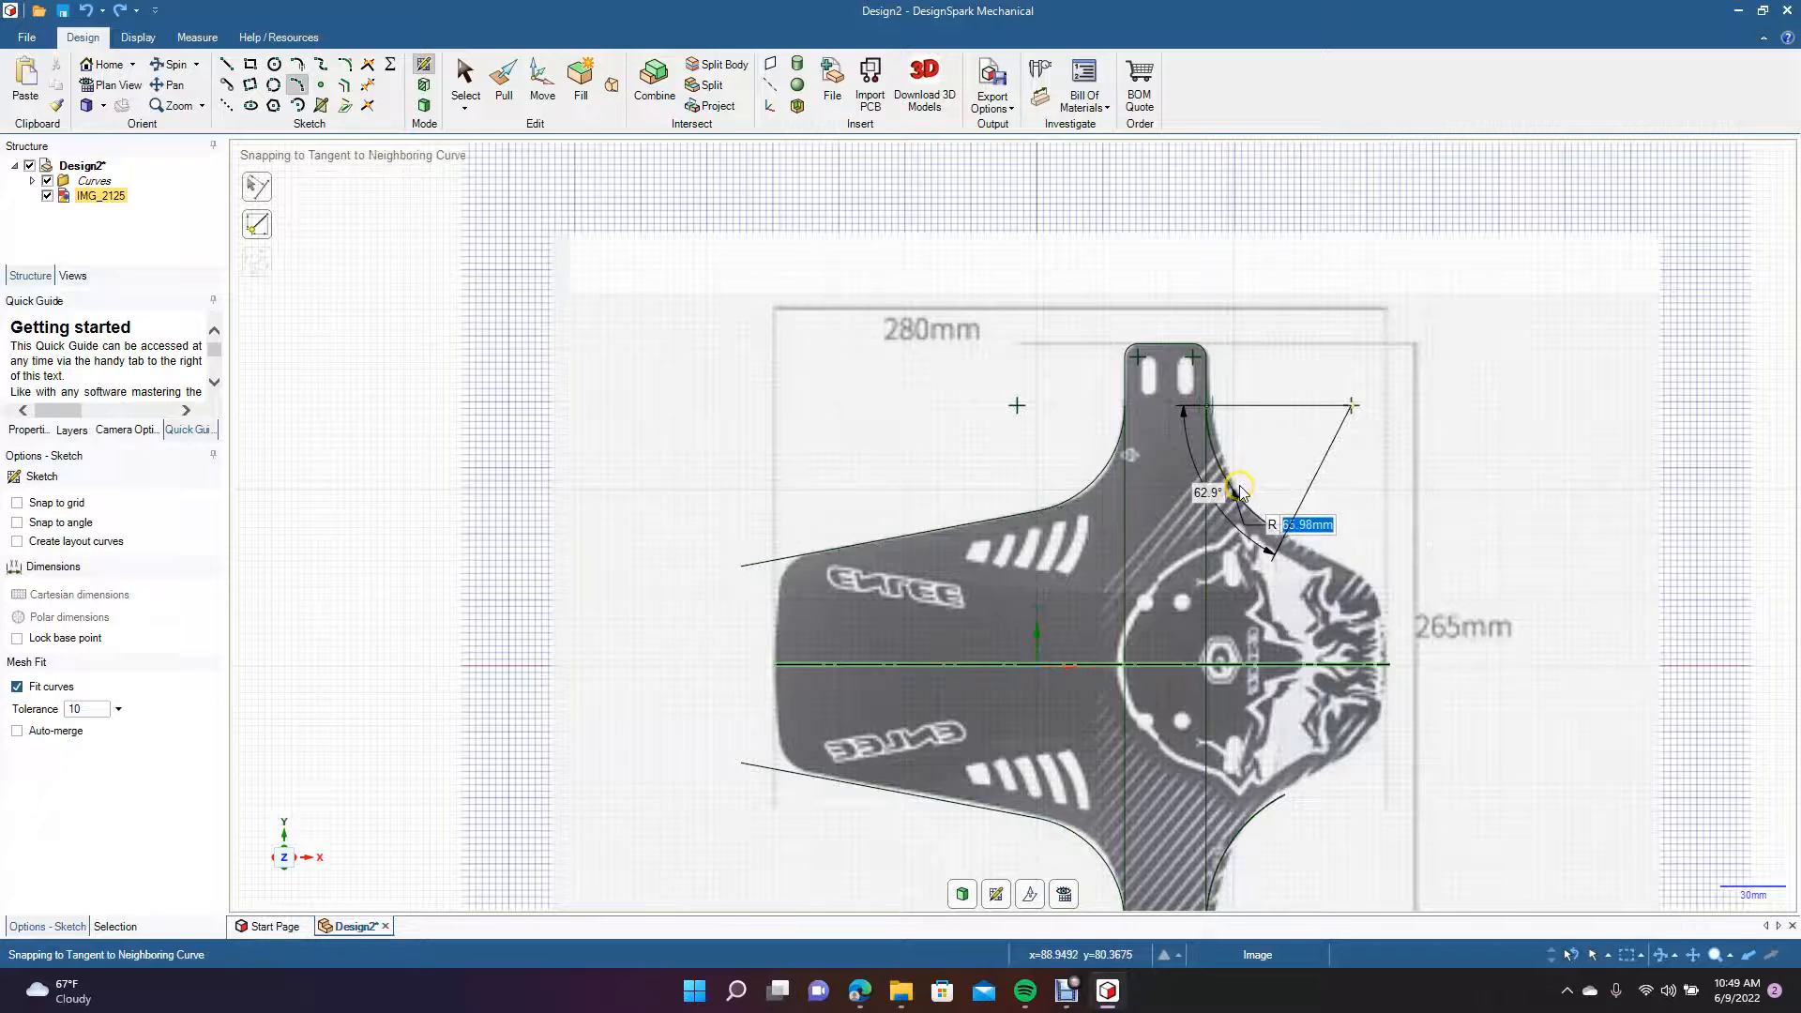
{"action": "left_click", "coordinate": [1240, 491]}
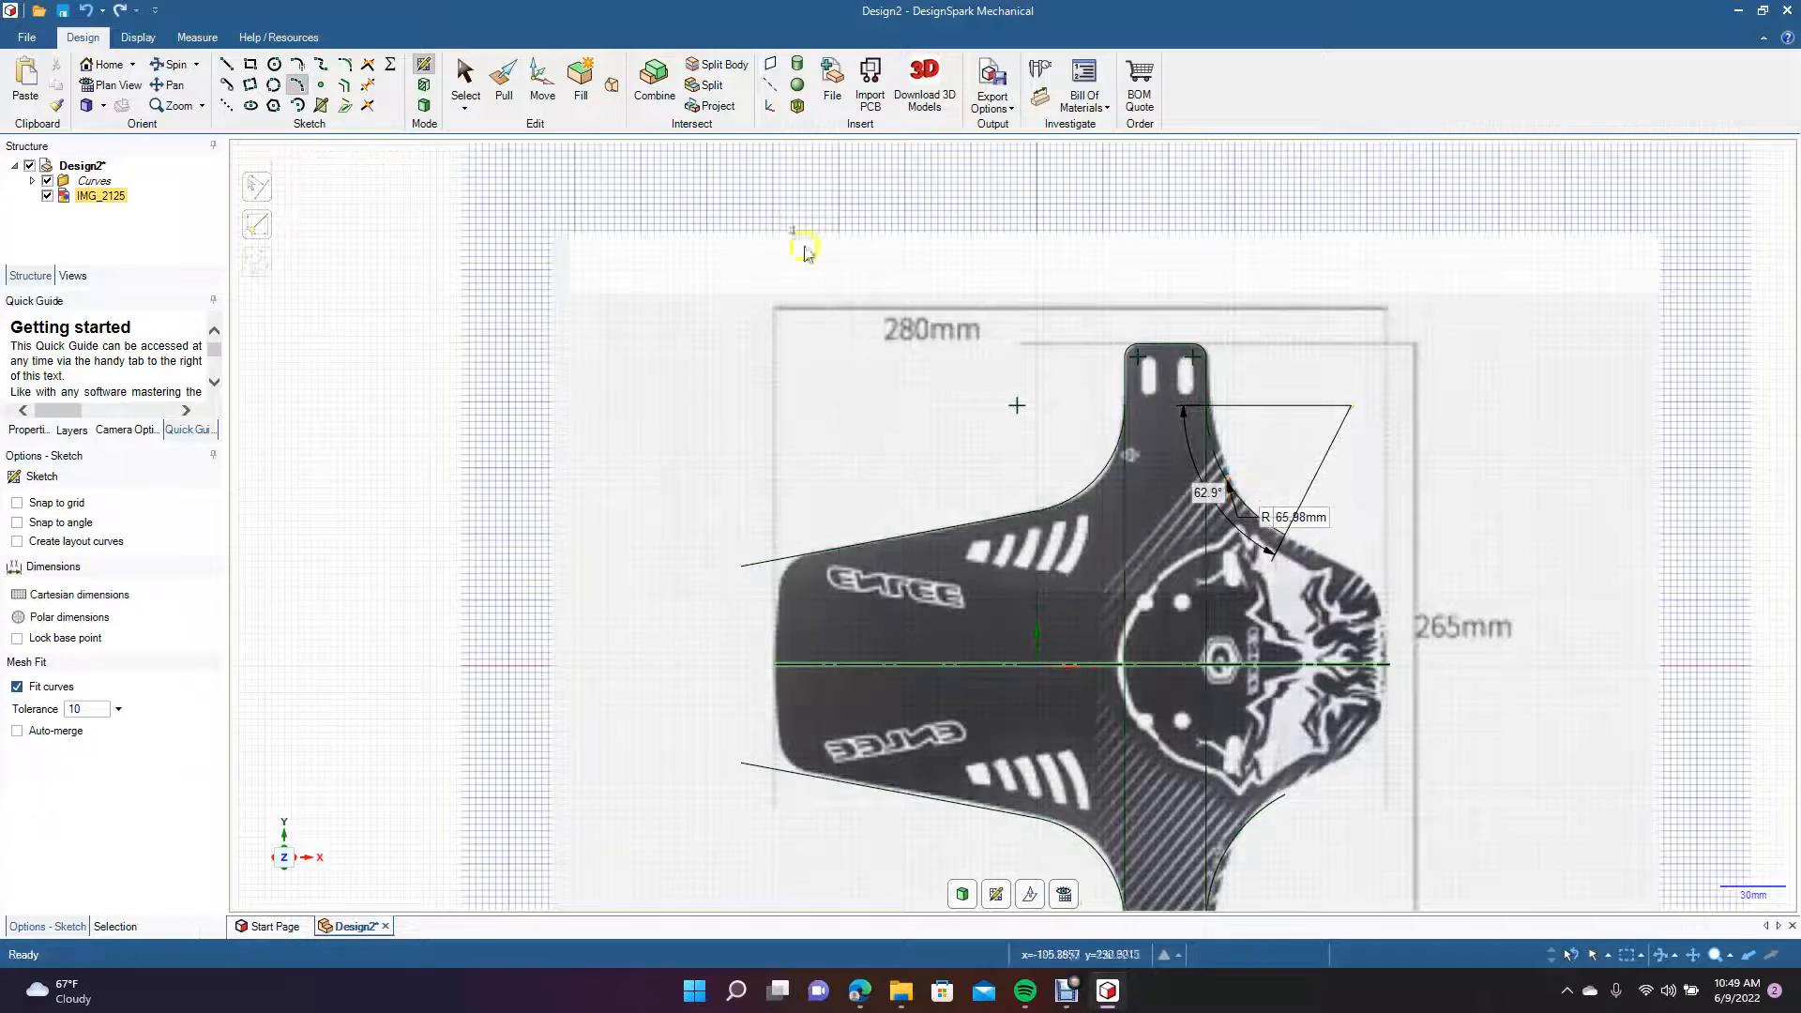
Draw a straight line from the right arc's lower end along the sloping edge to the corner near the flap's right end.
{"action": "left_click", "coordinate": [223, 66]}
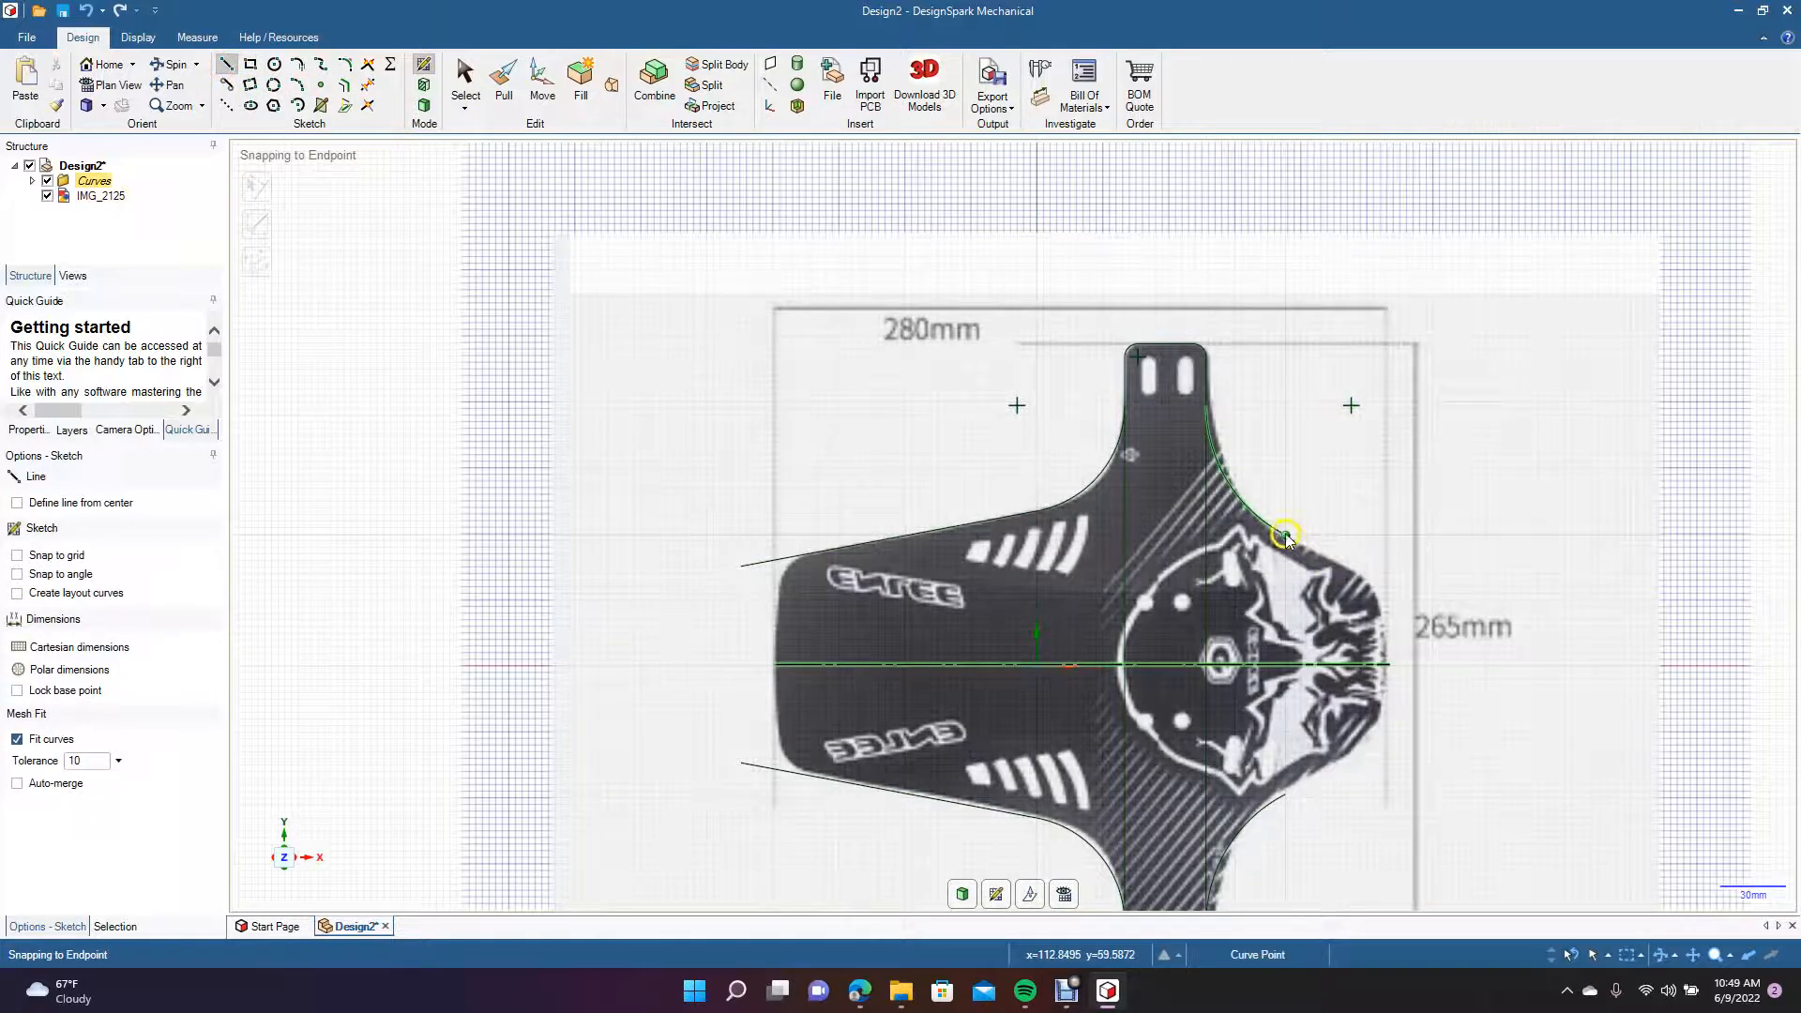
{"action": "left_click", "coordinate": [1284, 536]}
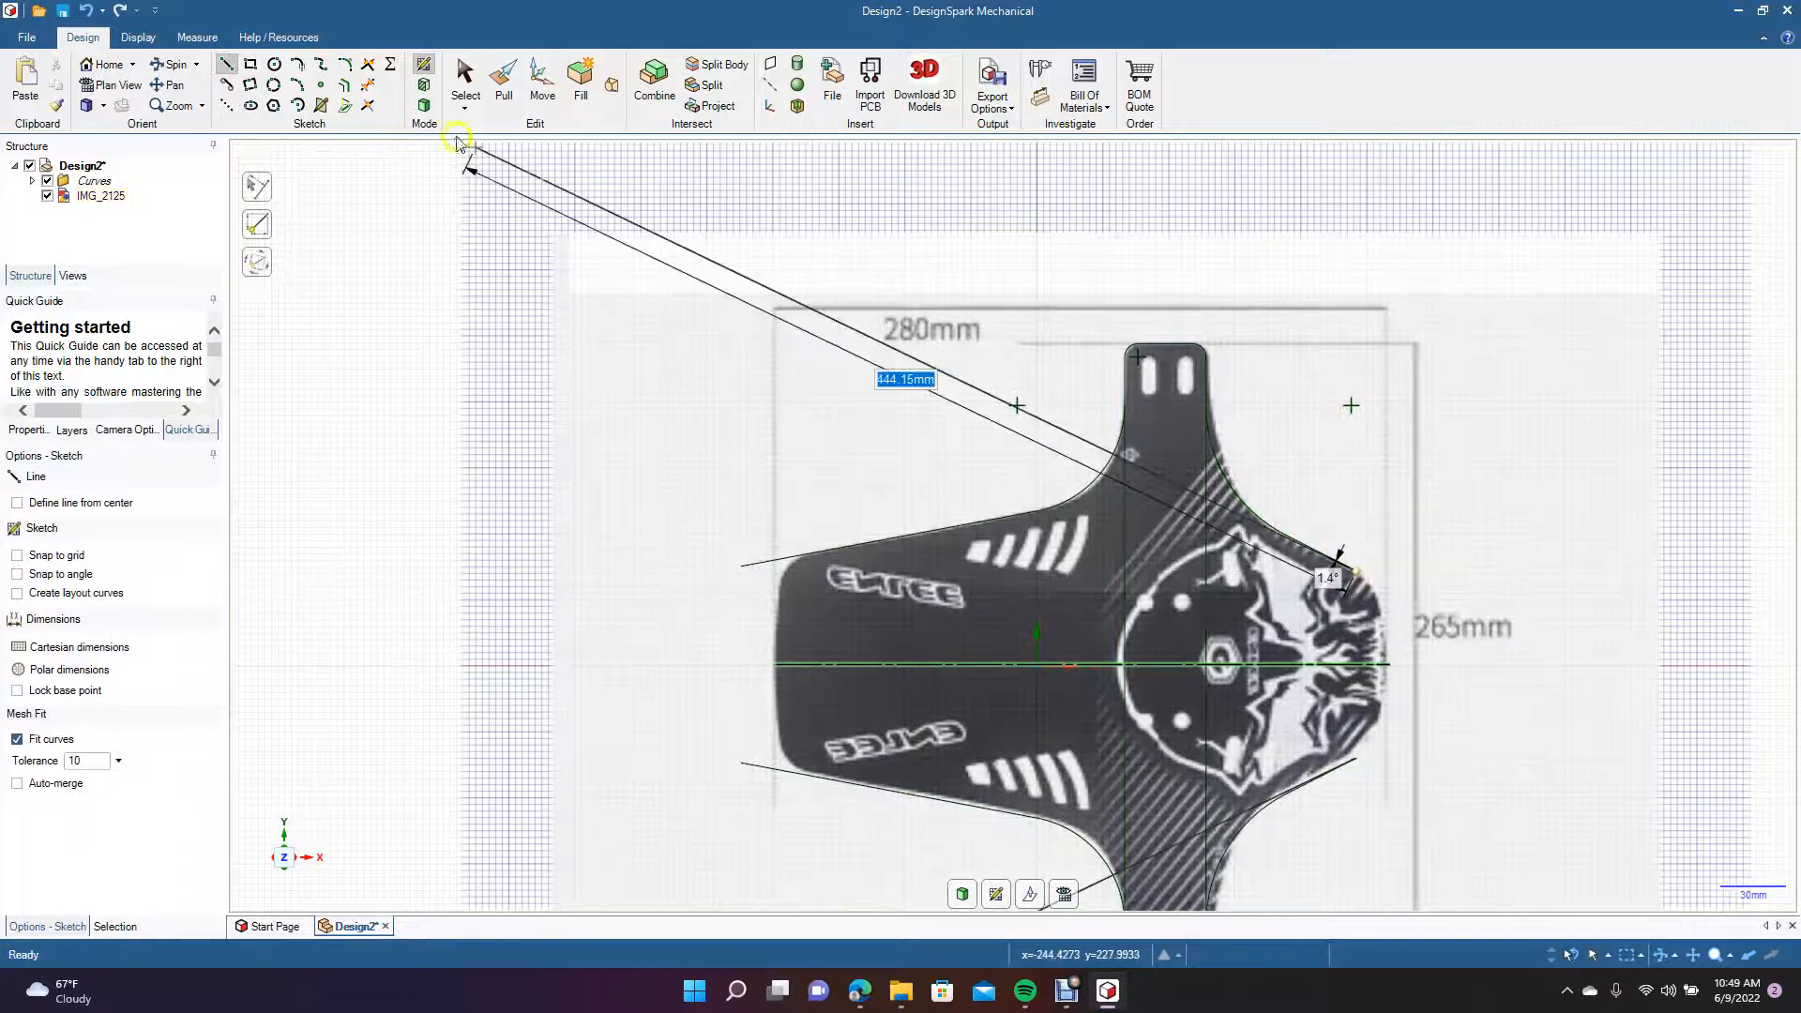
{"action": "left_click", "coordinate": [466, 83]}
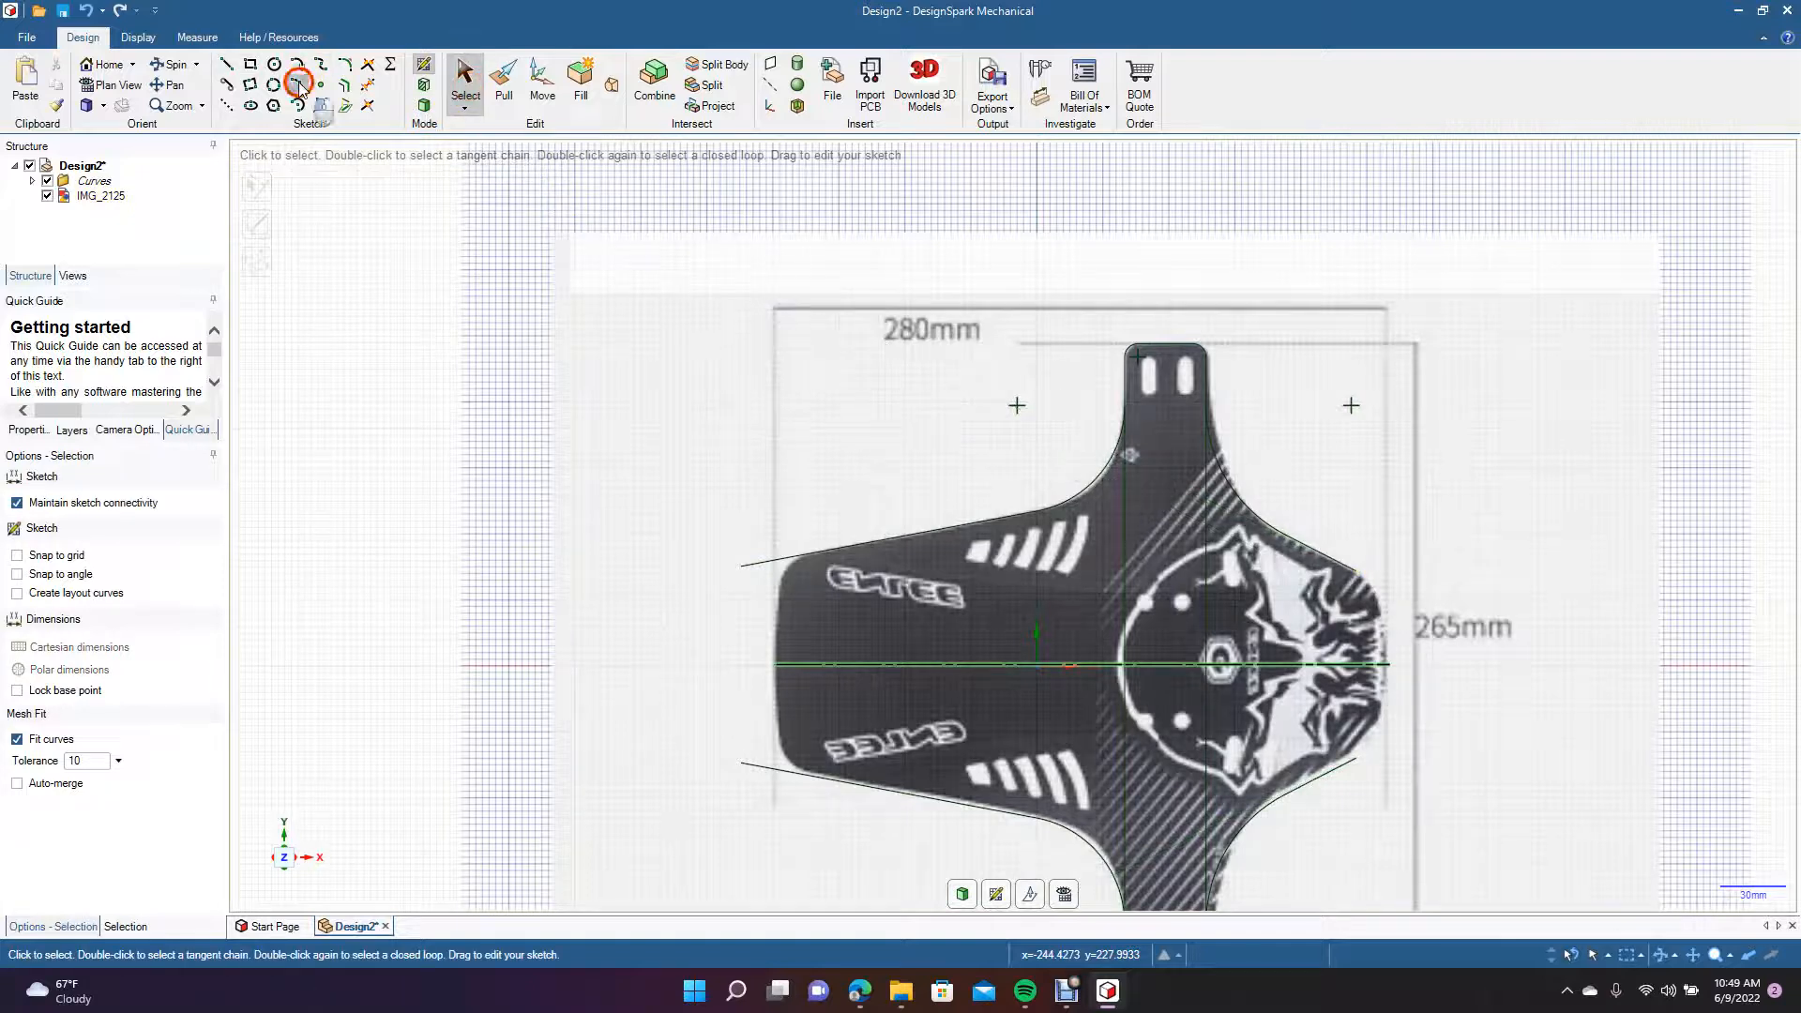
Draw a three-point arc of about 66 mm radius at the flap's right end, from the mirror line's endpoint to the sloping edge line.
{"action": "left_click", "coordinate": [297, 83]}
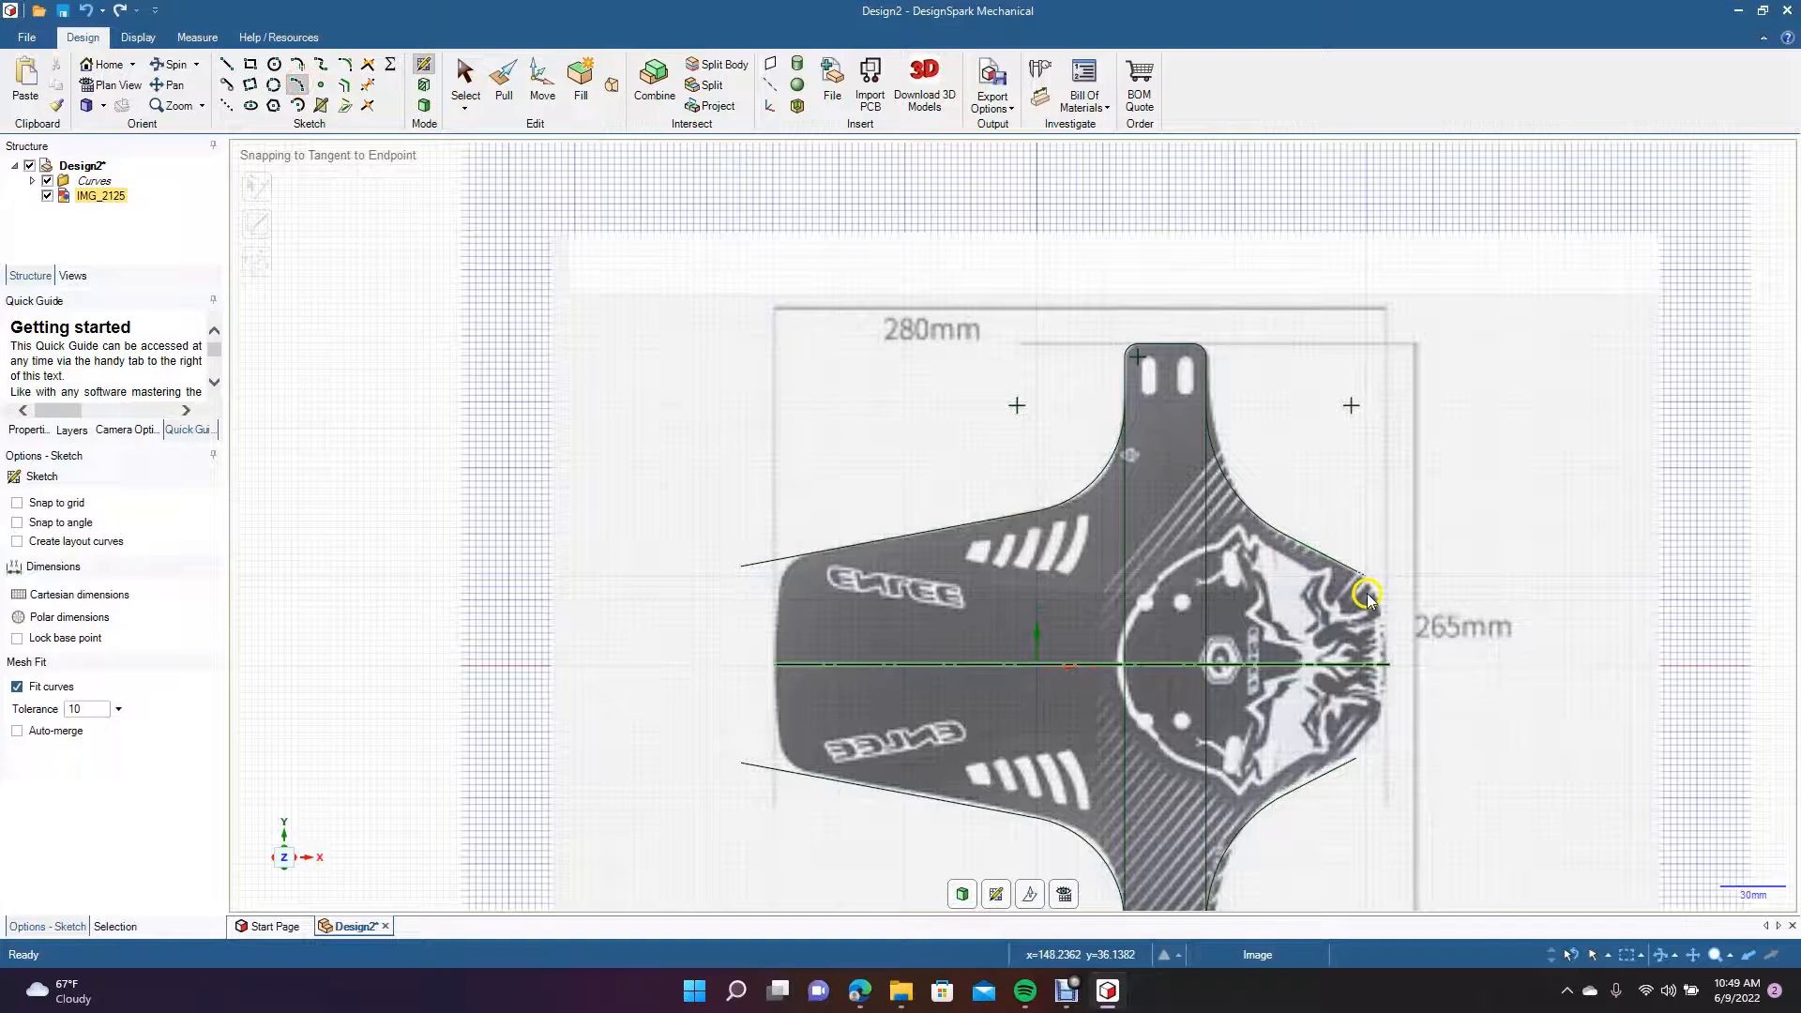
{"action": "right_click", "coordinate": [1387, 667]}
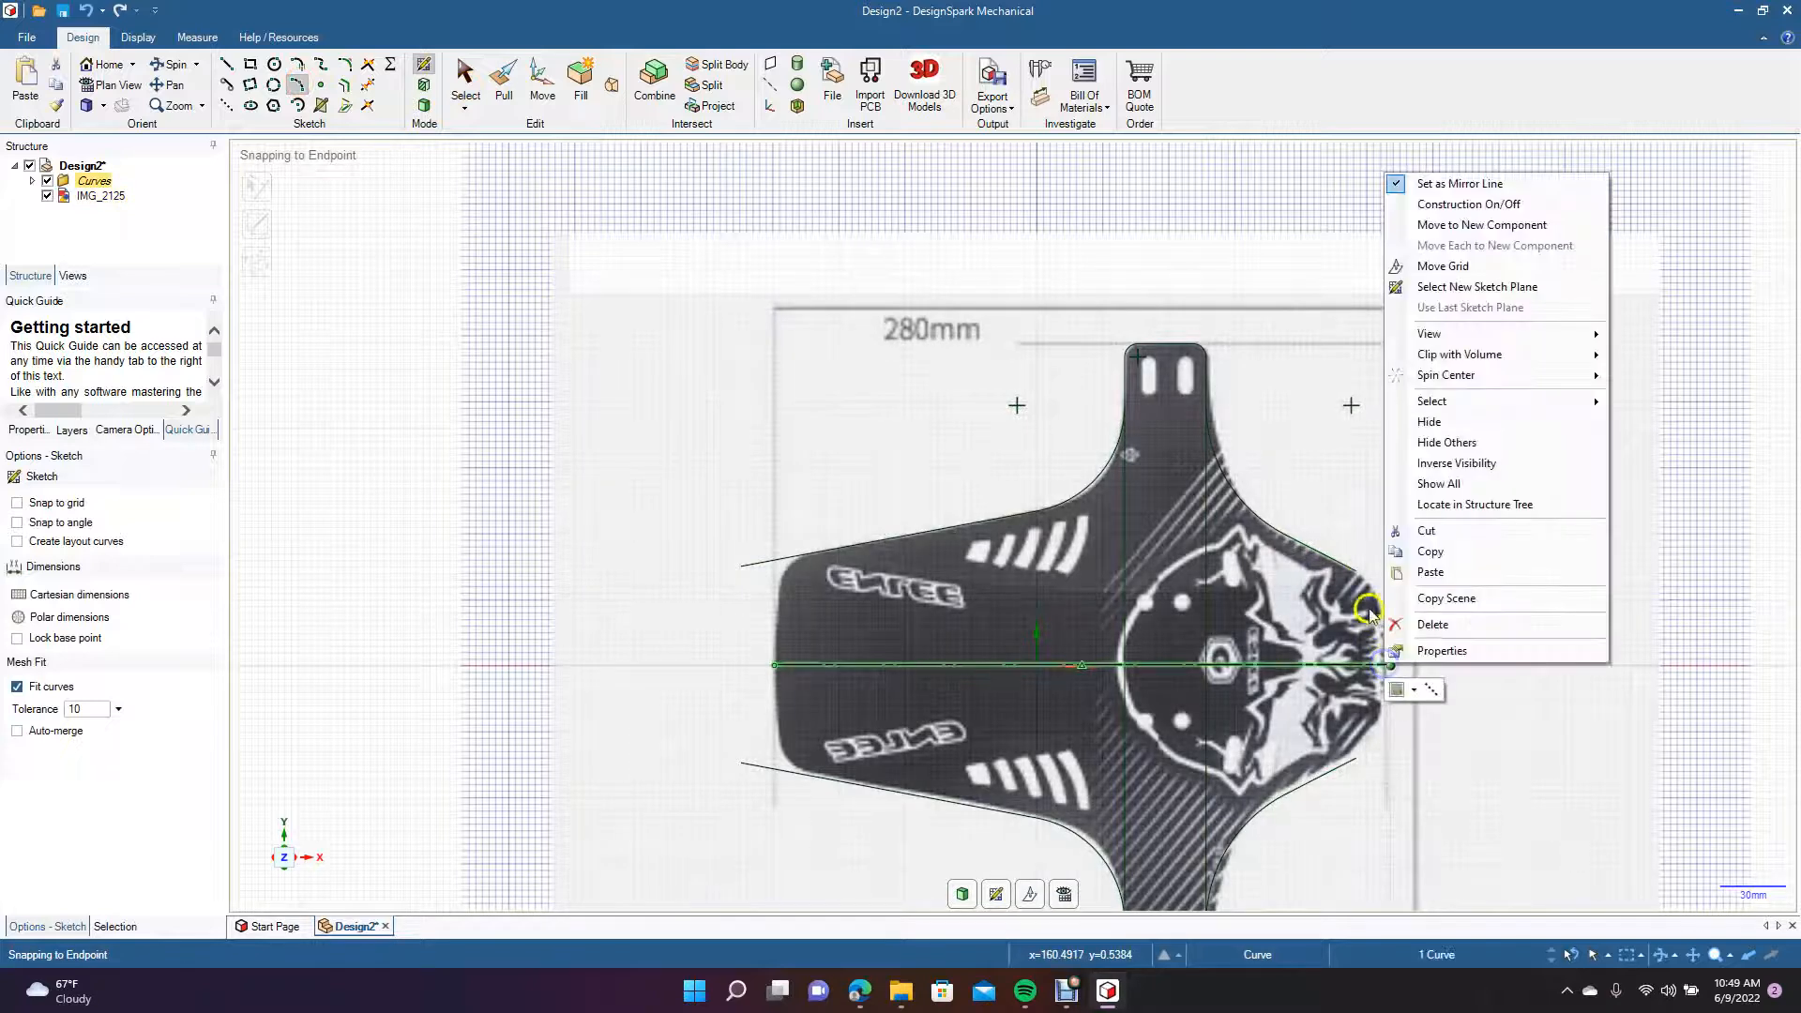
{"action": "left_click", "coordinate": [297, 86]}
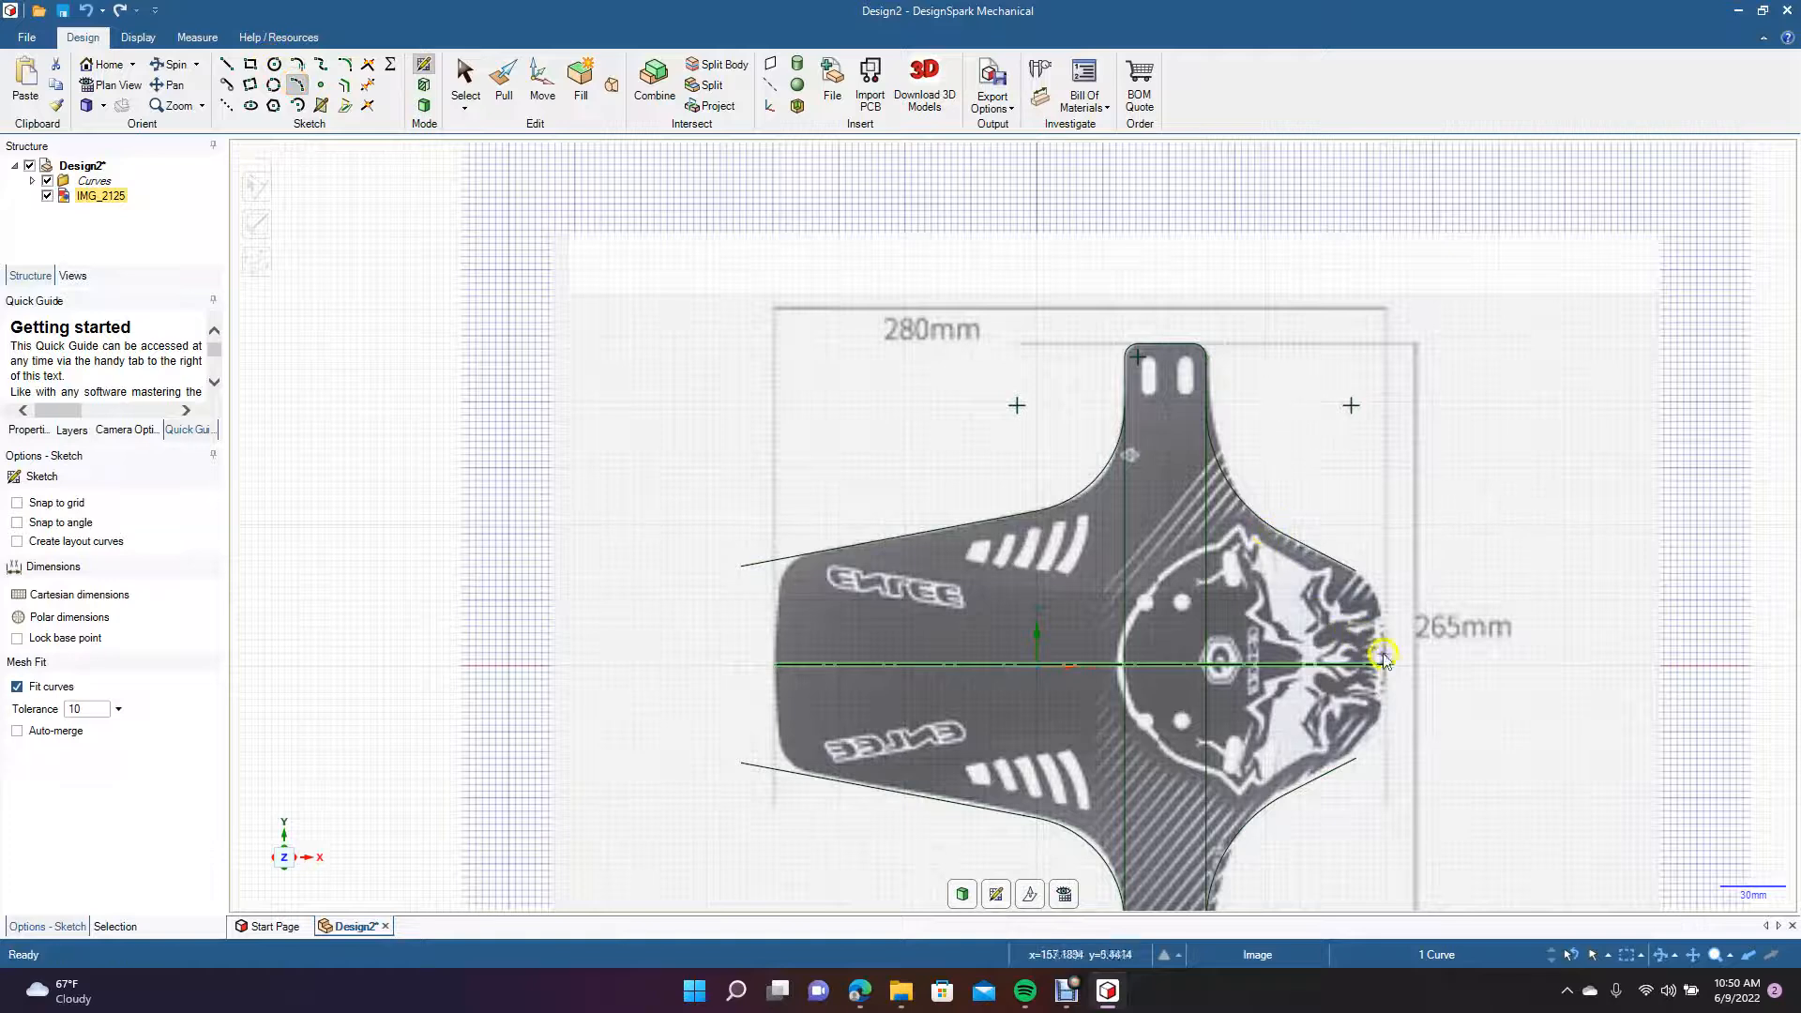
{"action": "left_click", "coordinate": [1389, 667]}
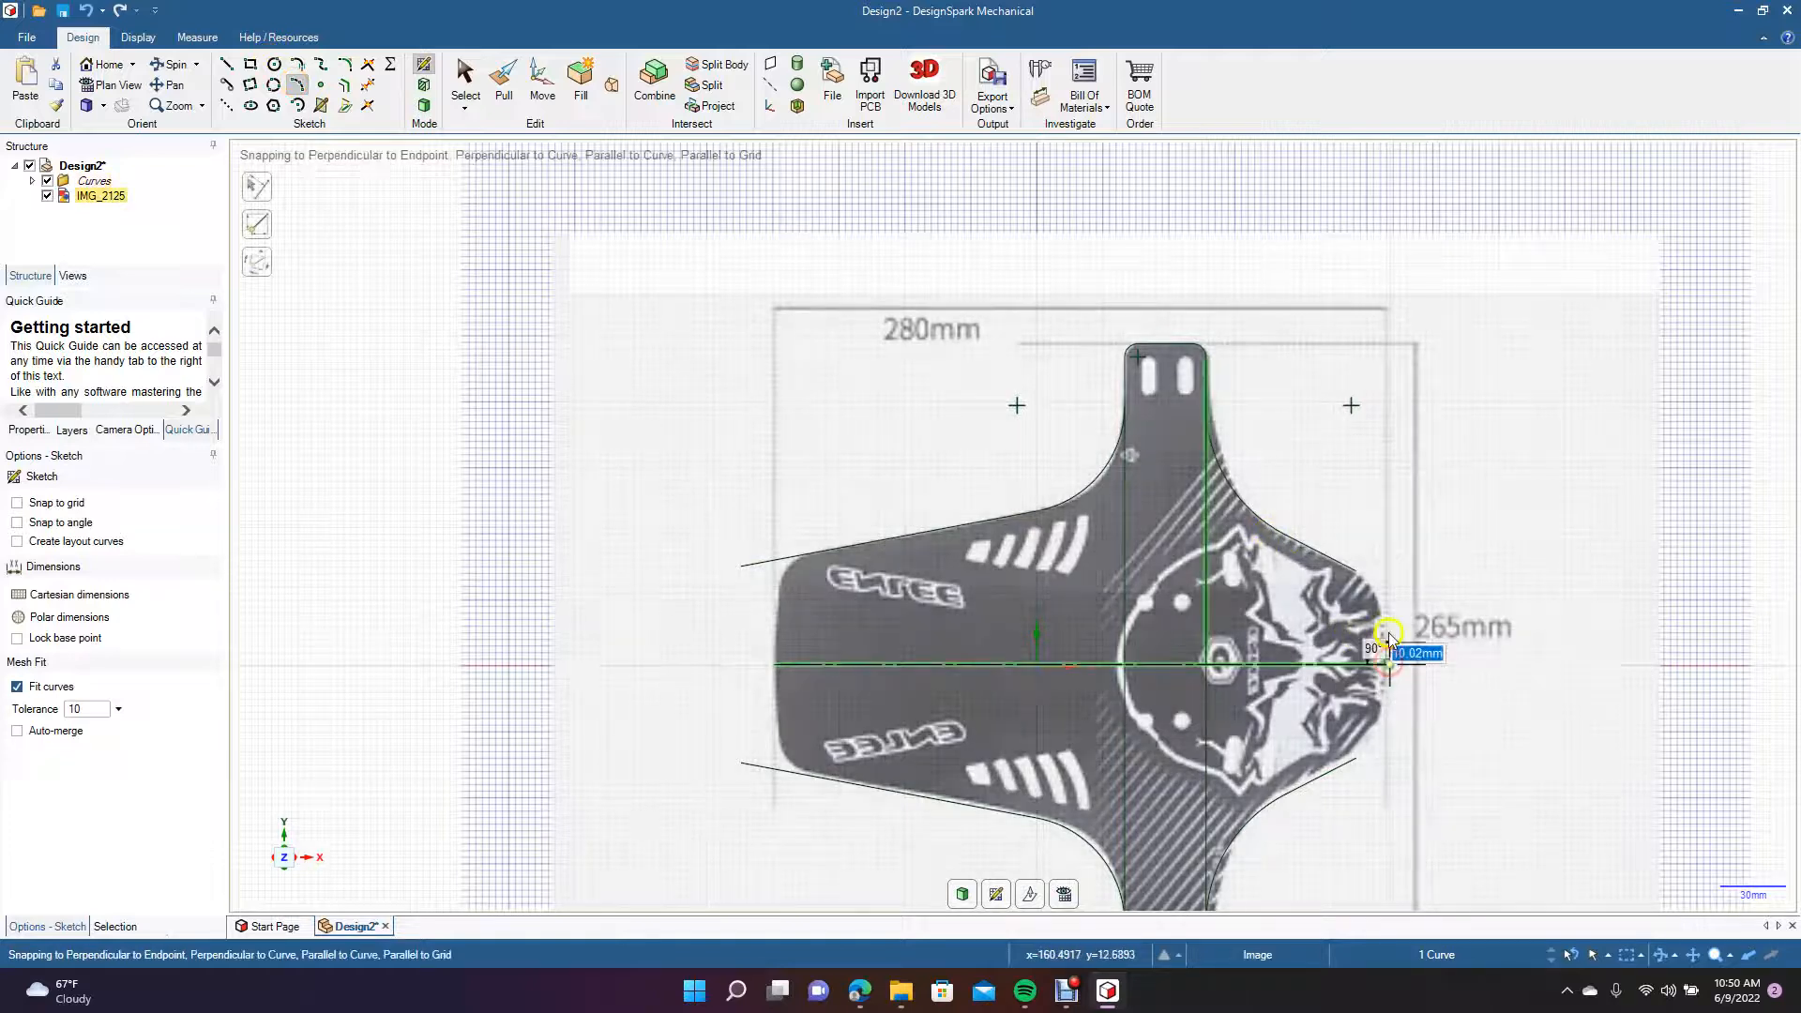
{"action": "left_click", "coordinate": [1355, 576]}
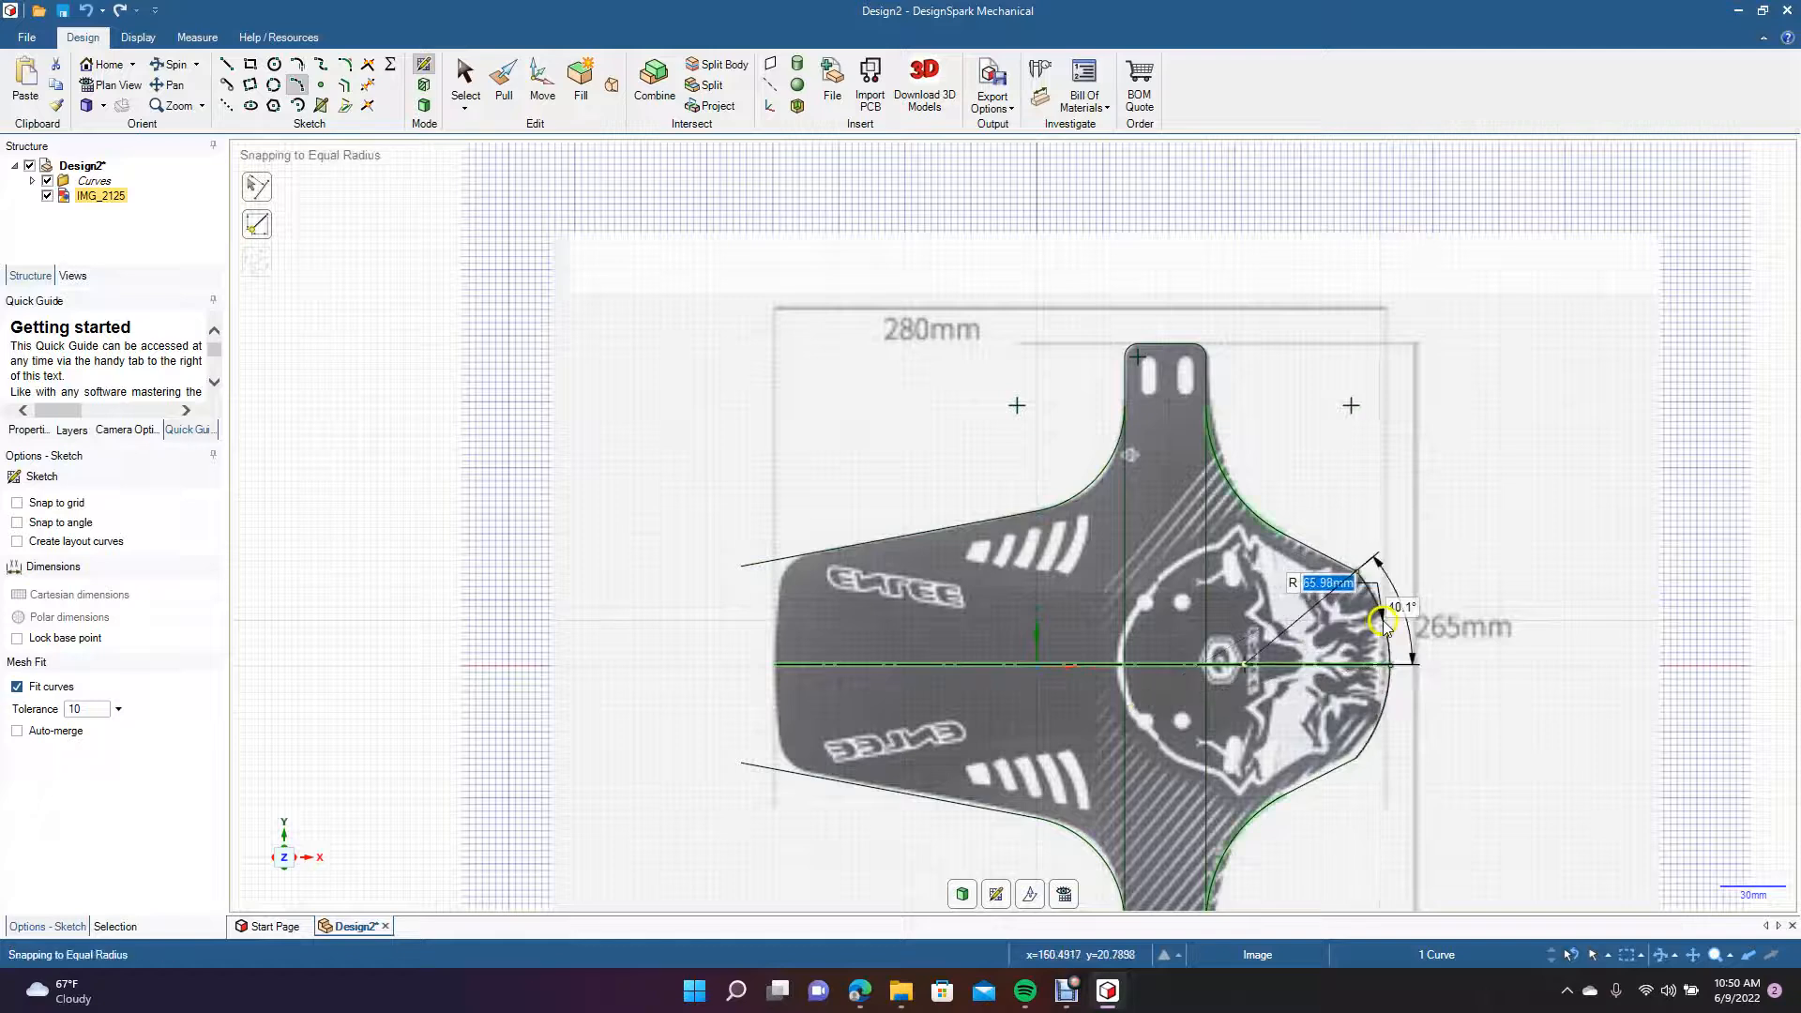
{"action": "left_click", "coordinate": [1384, 625]}
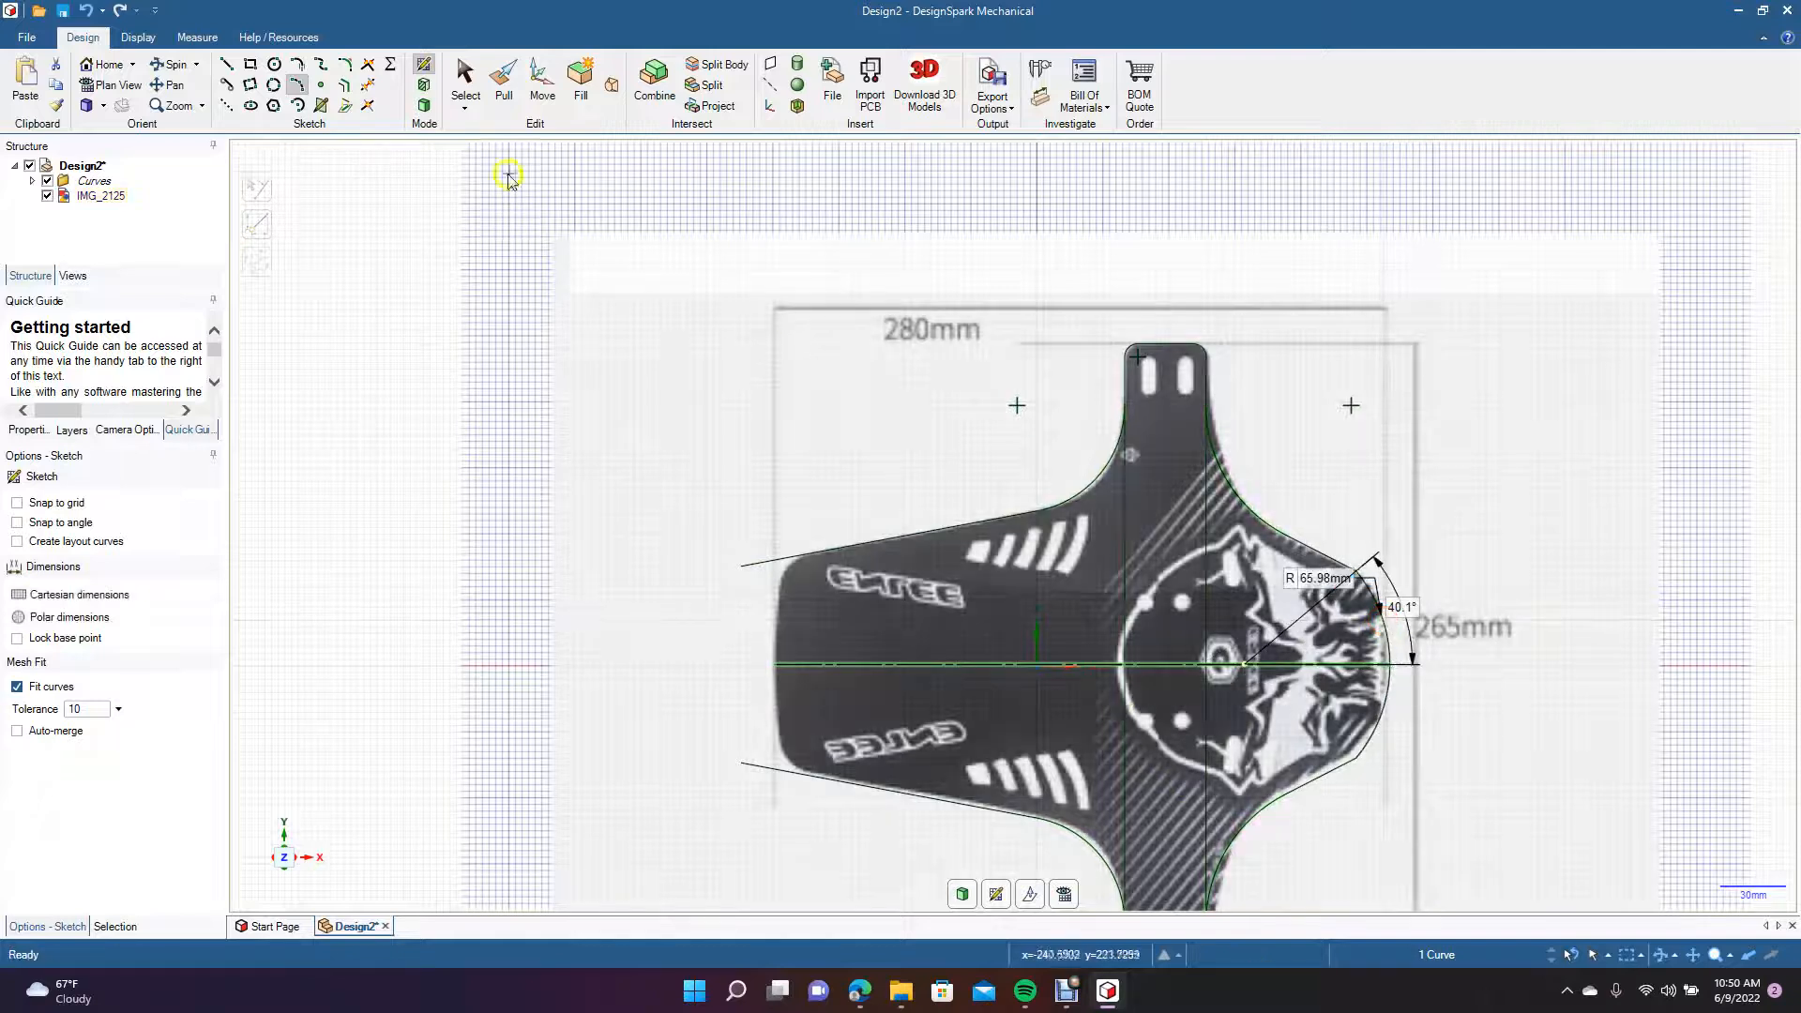
{"action": "left_click", "coordinate": [463, 80]}
{"action": "left_click", "coordinate": [1575, 511]}
{"action": "left_click", "coordinate": [1721, 722]}
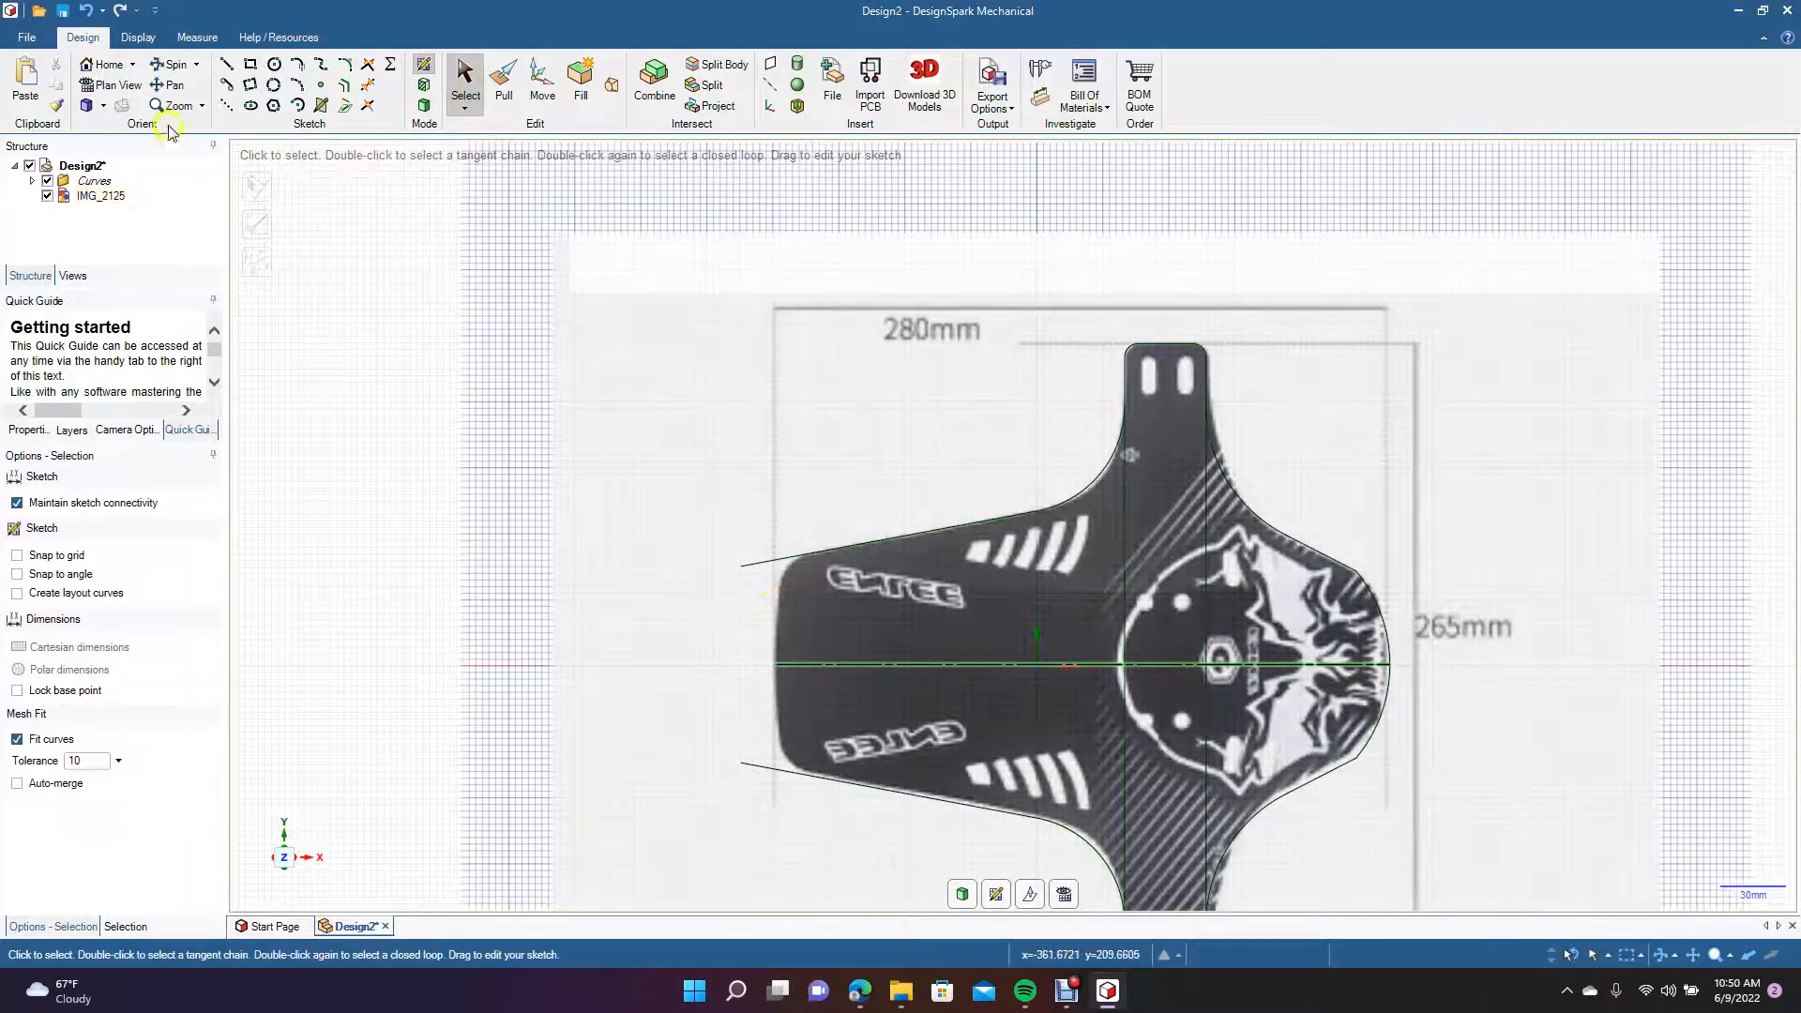
Draw a line about 59 mm long from the mirror line's left endpoint up the flap's left end, past the sloping edge line.
{"action": "left_click", "coordinate": [224, 65]}
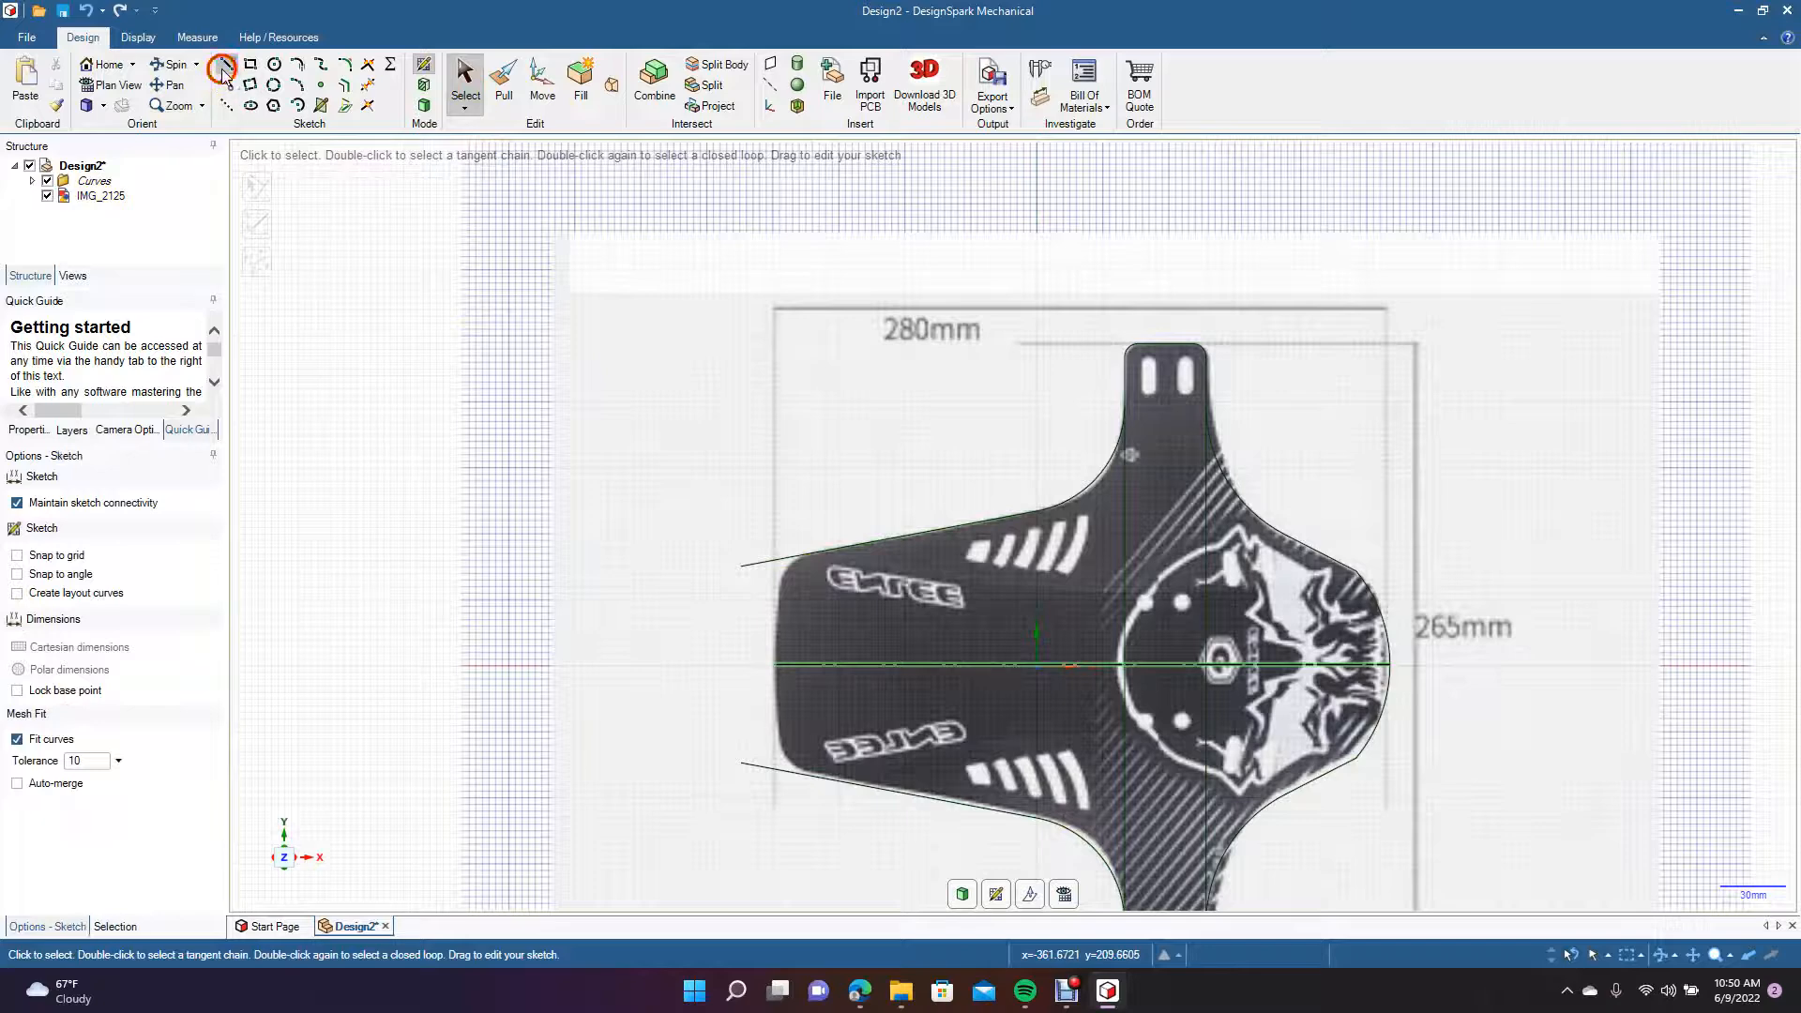
{"action": "left_click", "coordinate": [779, 662]}
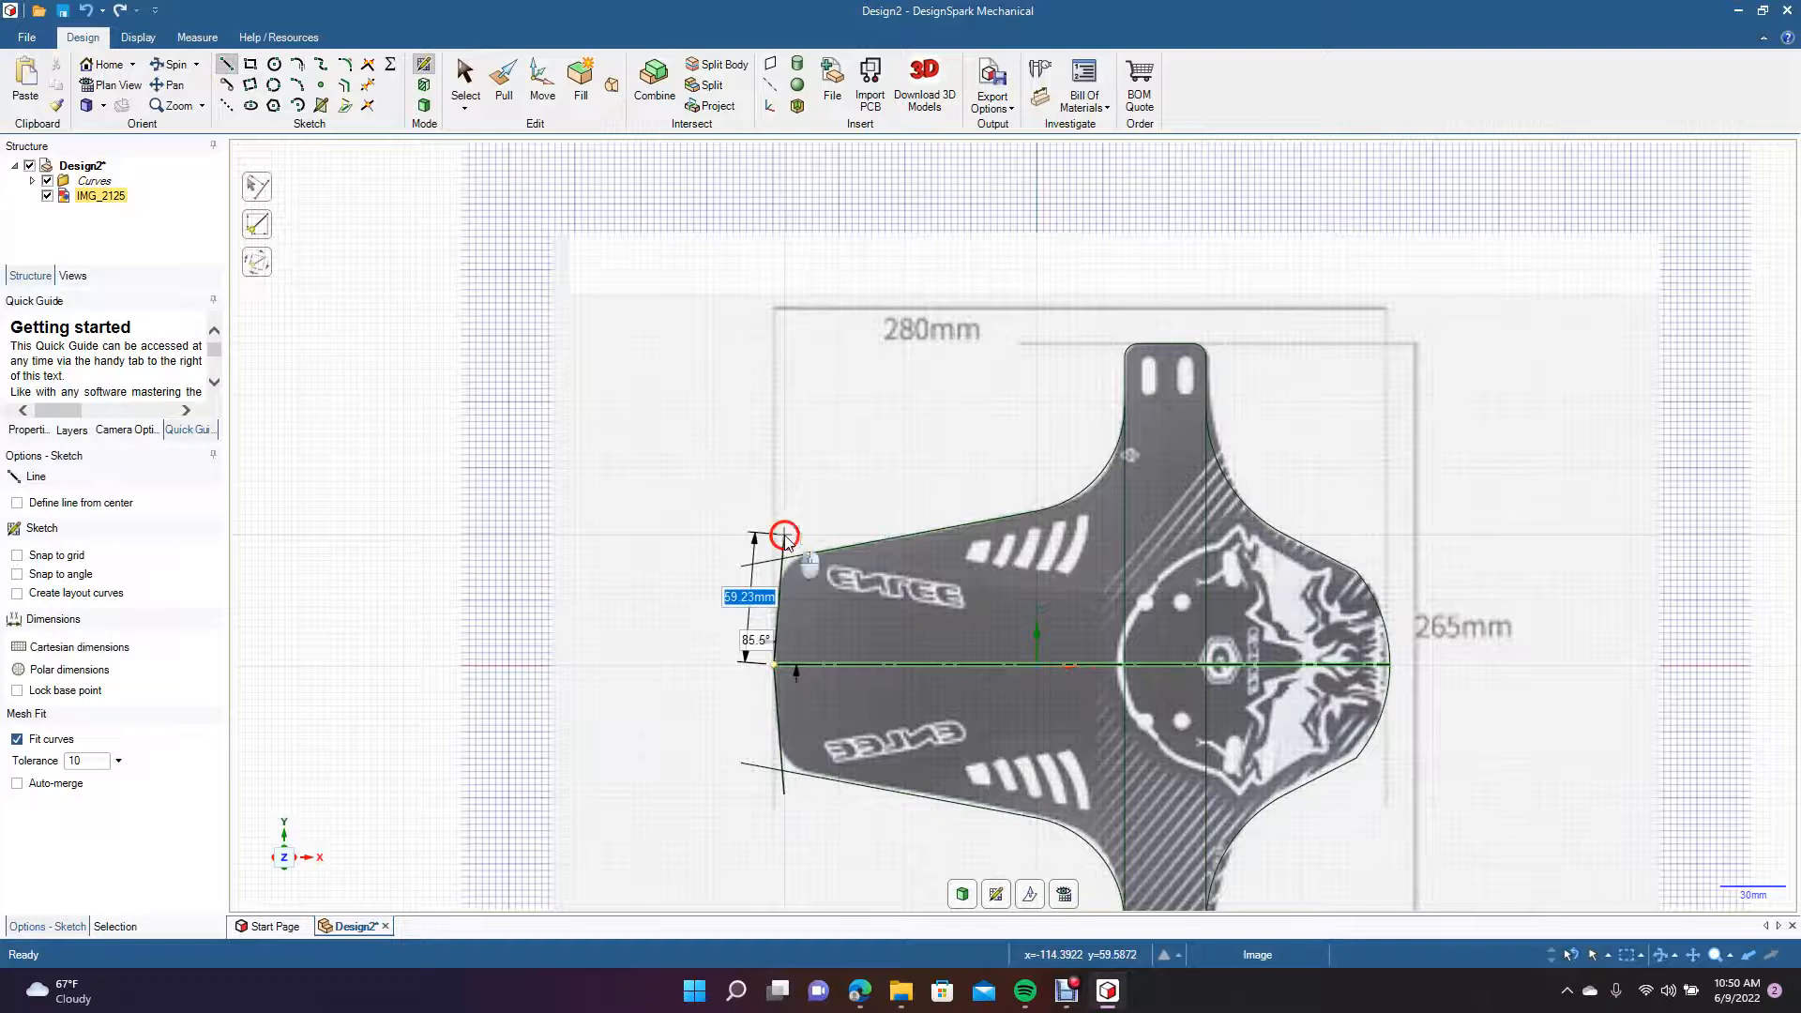
{"action": "left_click", "coordinate": [786, 542]}
{"action": "left_click", "coordinate": [471, 81]}
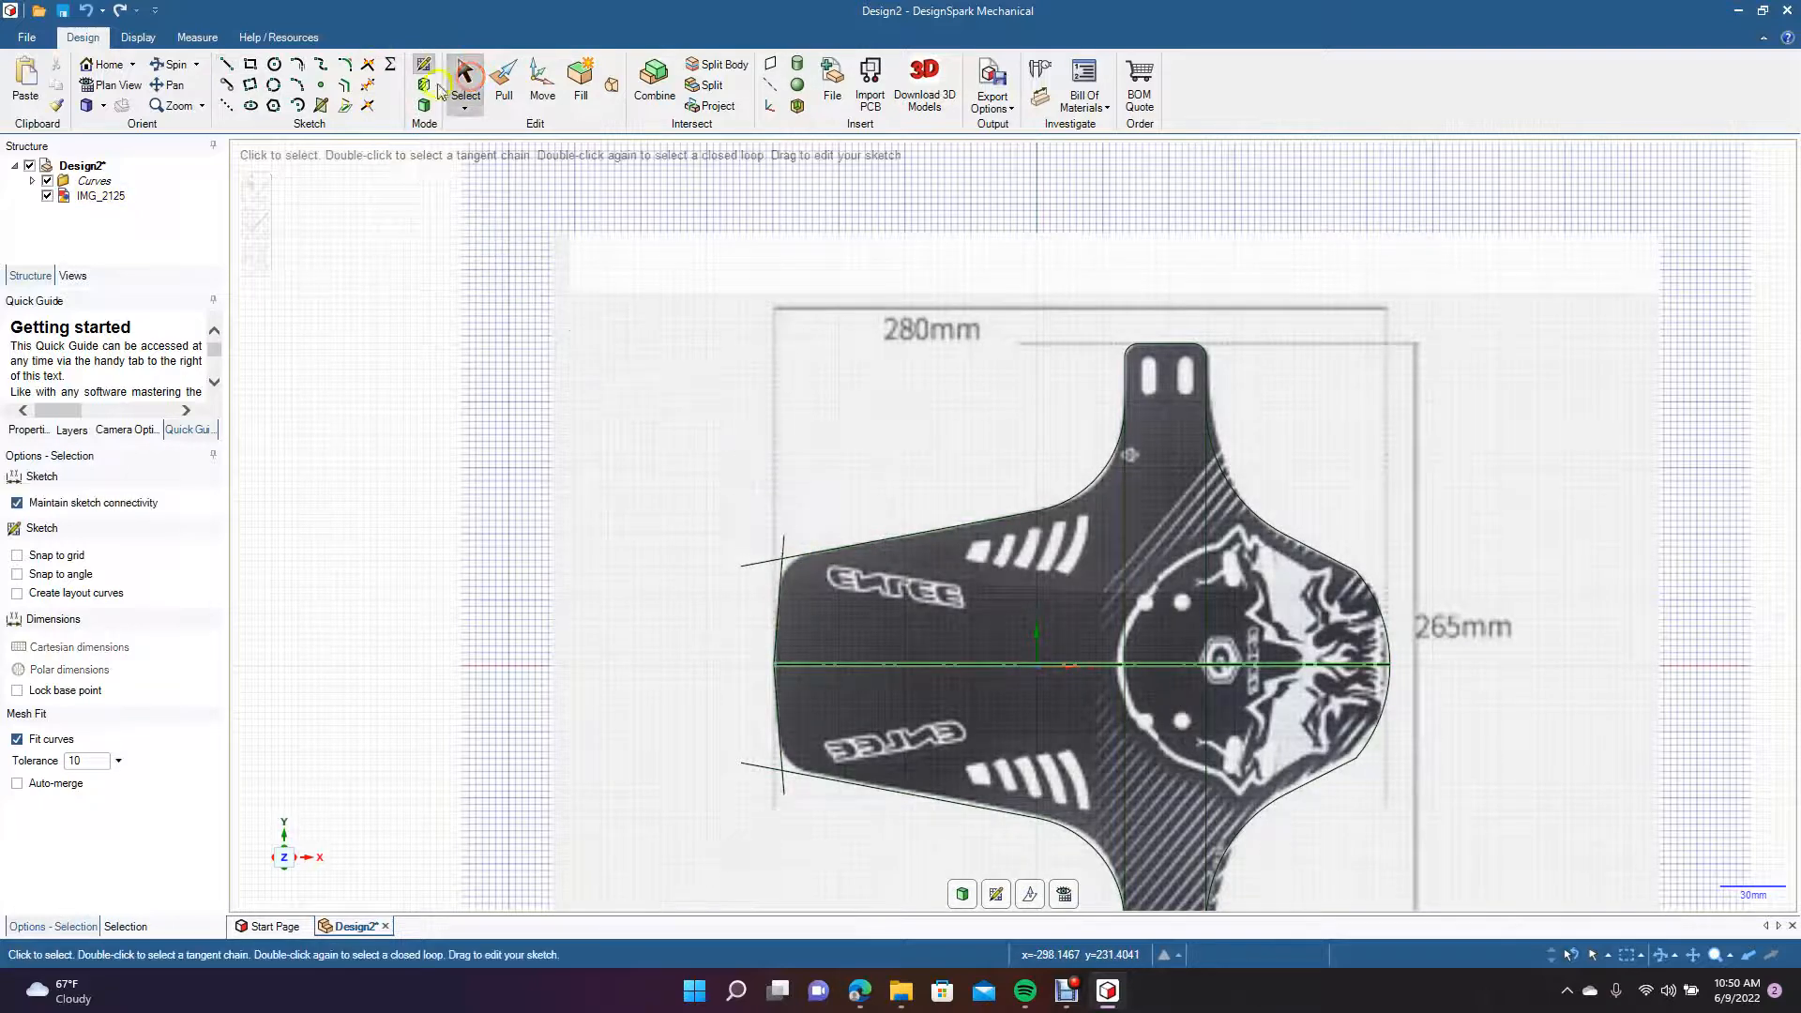
Trim the overhanging line ends at the flap's upper-left corner and round that corner with a 17 mm radius.
{"action": "left_click", "coordinate": [370, 88]}
{"action": "left_click", "coordinate": [759, 565]}
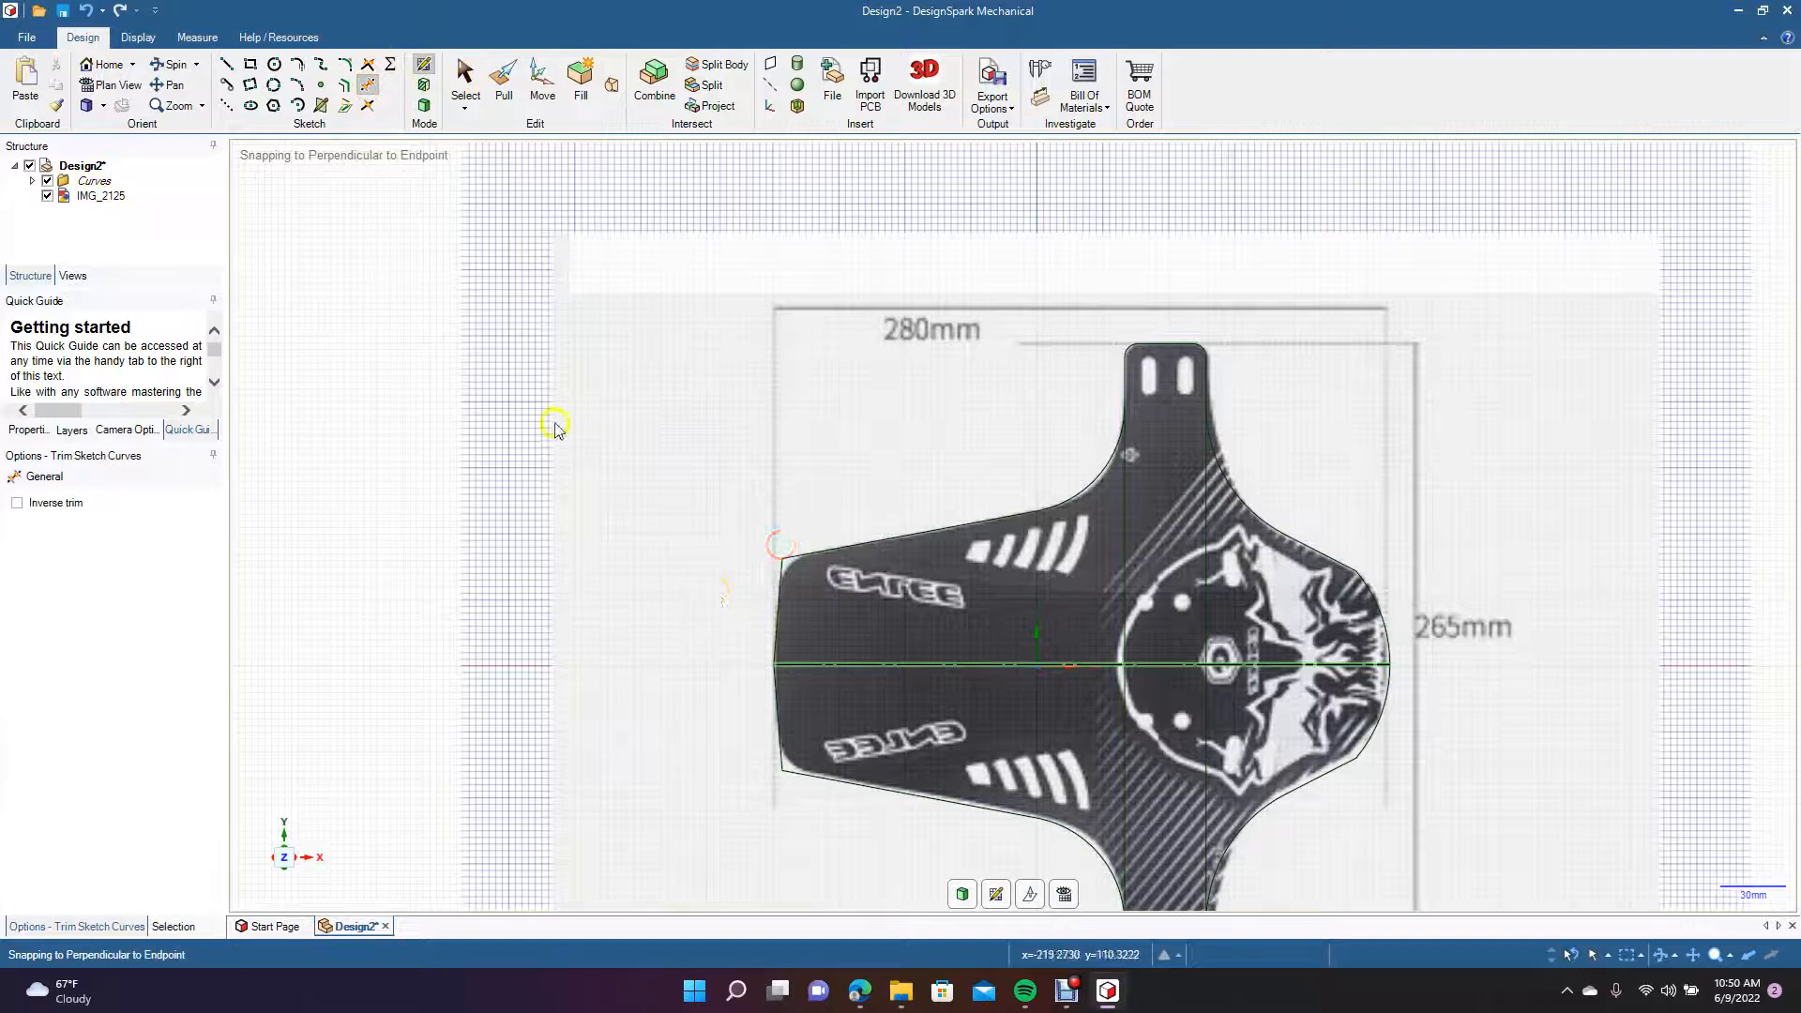
{"action": "left_click", "coordinate": [347, 64]}
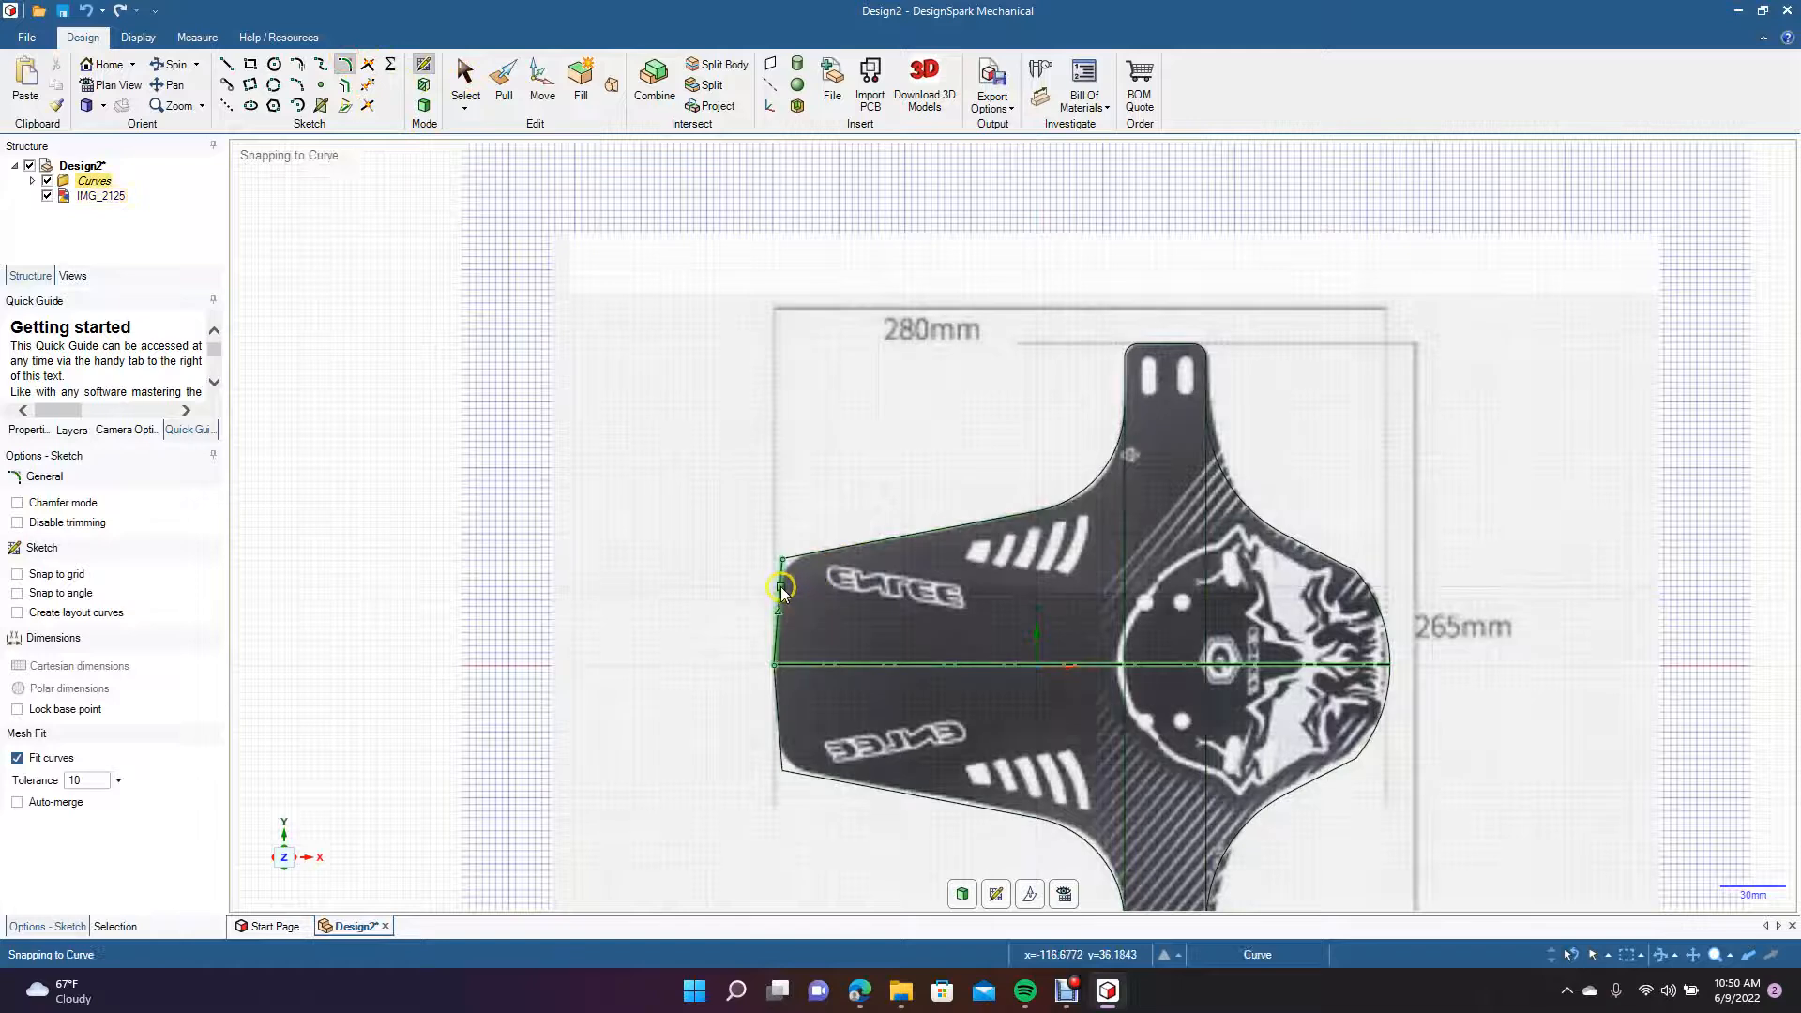
{"action": "left_click", "coordinate": [781, 589]}
{"action": "left_click", "coordinate": [809, 553]}
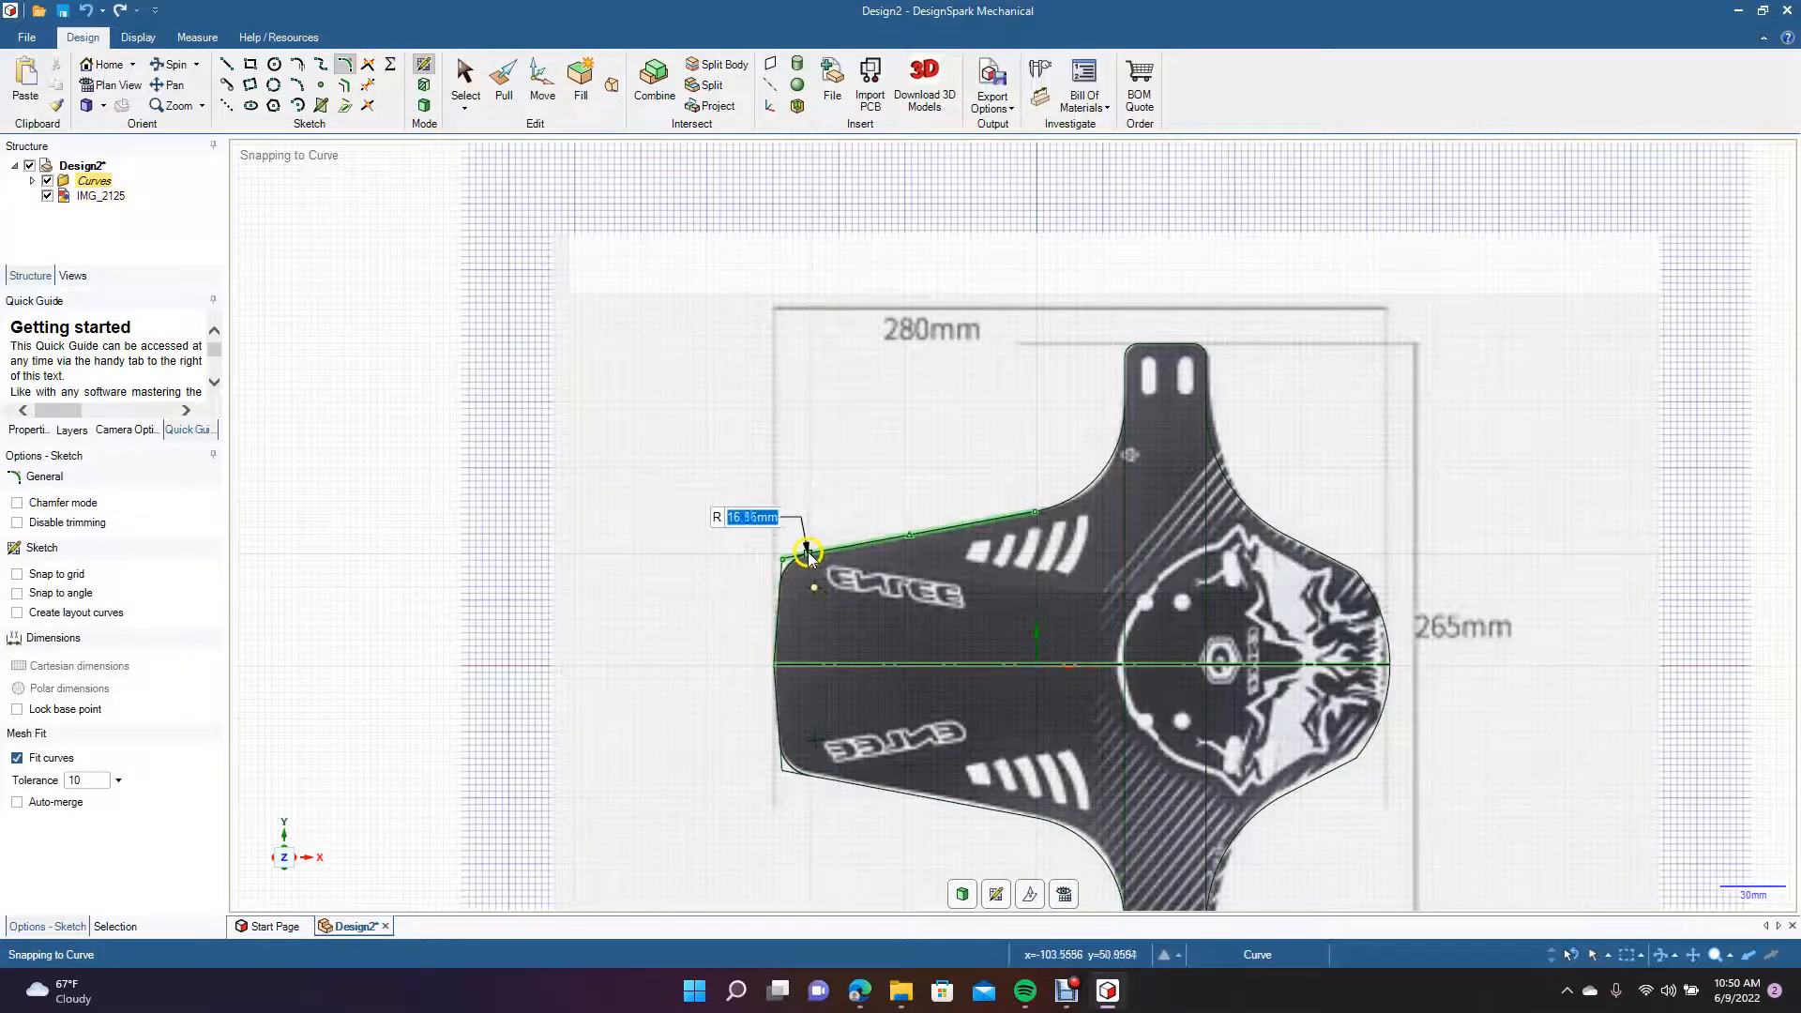
{"action": "type", "text": "17"}
{"action": "key", "text": "Return"}
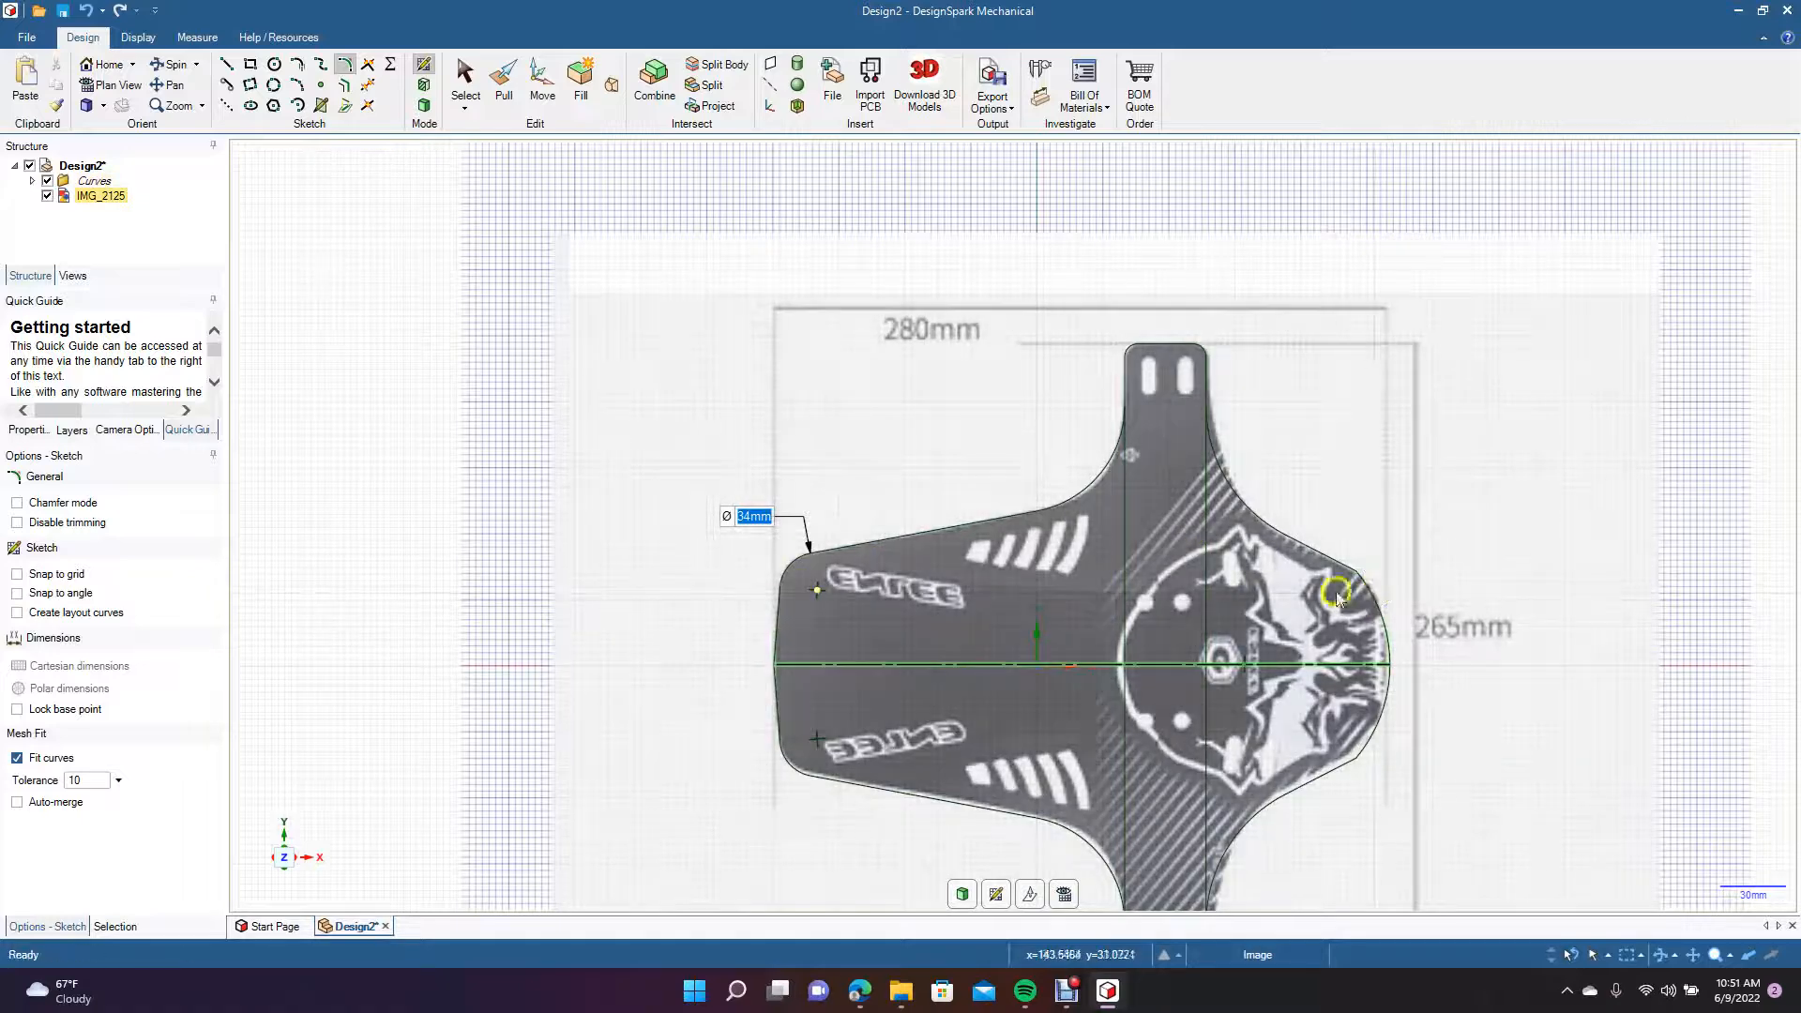
Trim away the leftover vertical arm lines and the horizontal mirror line inside the flap outline.
{"action": "left_click", "coordinate": [366, 86]}
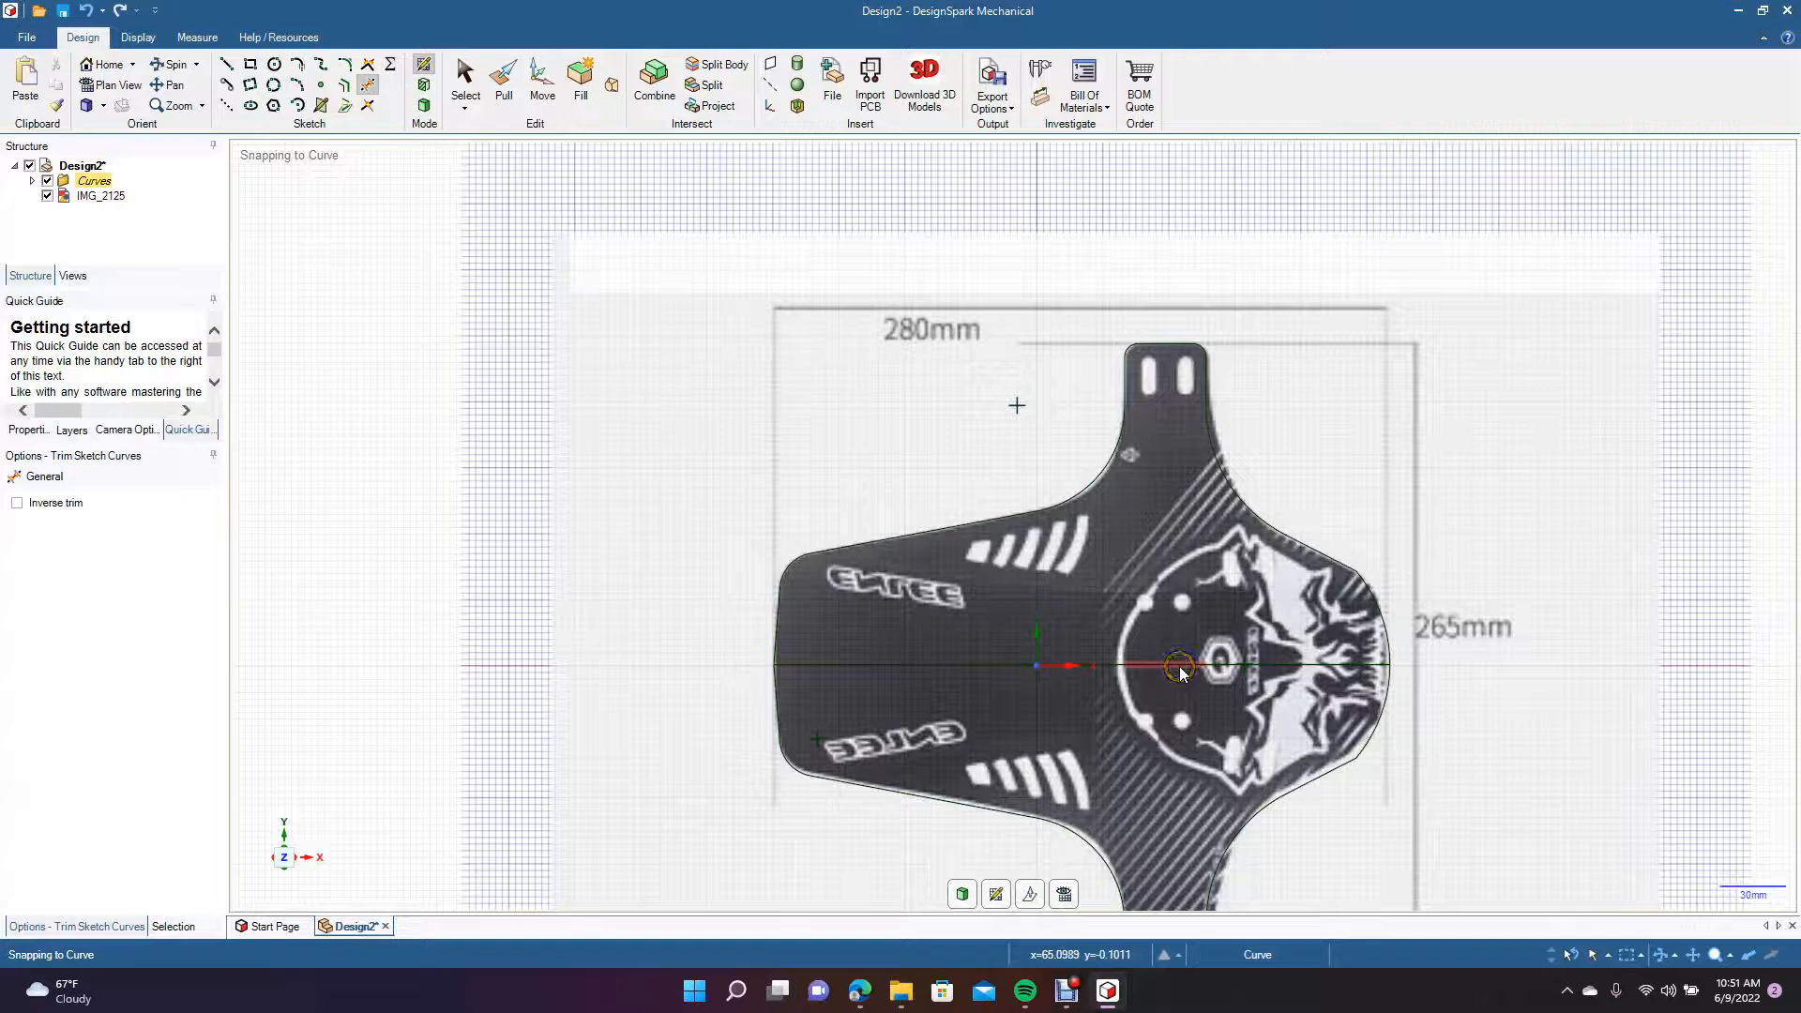
{"action": "left_click", "coordinate": [1170, 665]}
{"action": "left_click", "coordinate": [1261, 664]}
{"action": "left_click", "coordinate": [969, 667]}
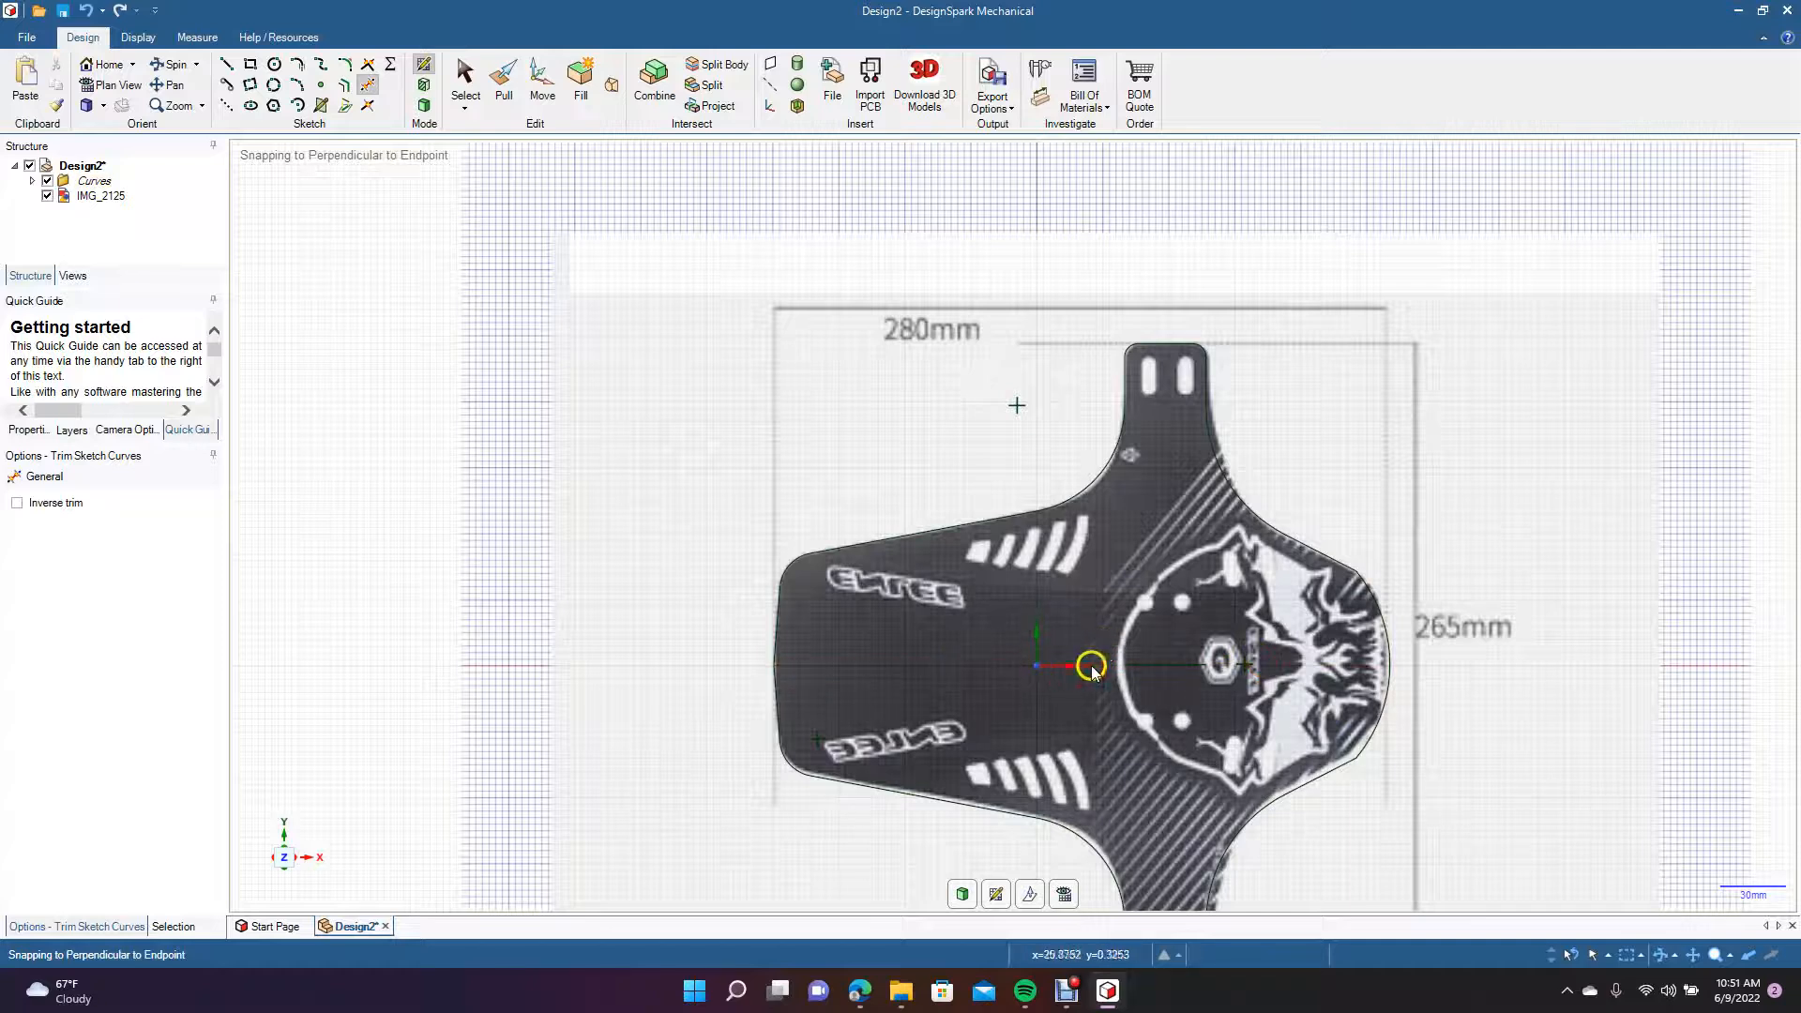
Try to draw a vertical line from the midpoint of the upper arm's end edge down to the lower arm's slots.
{"action": "left_click", "coordinate": [174, 85]}
{"action": "left_click_drag", "start_coordinate": [462, 415], "coordinate": [310, 281]}
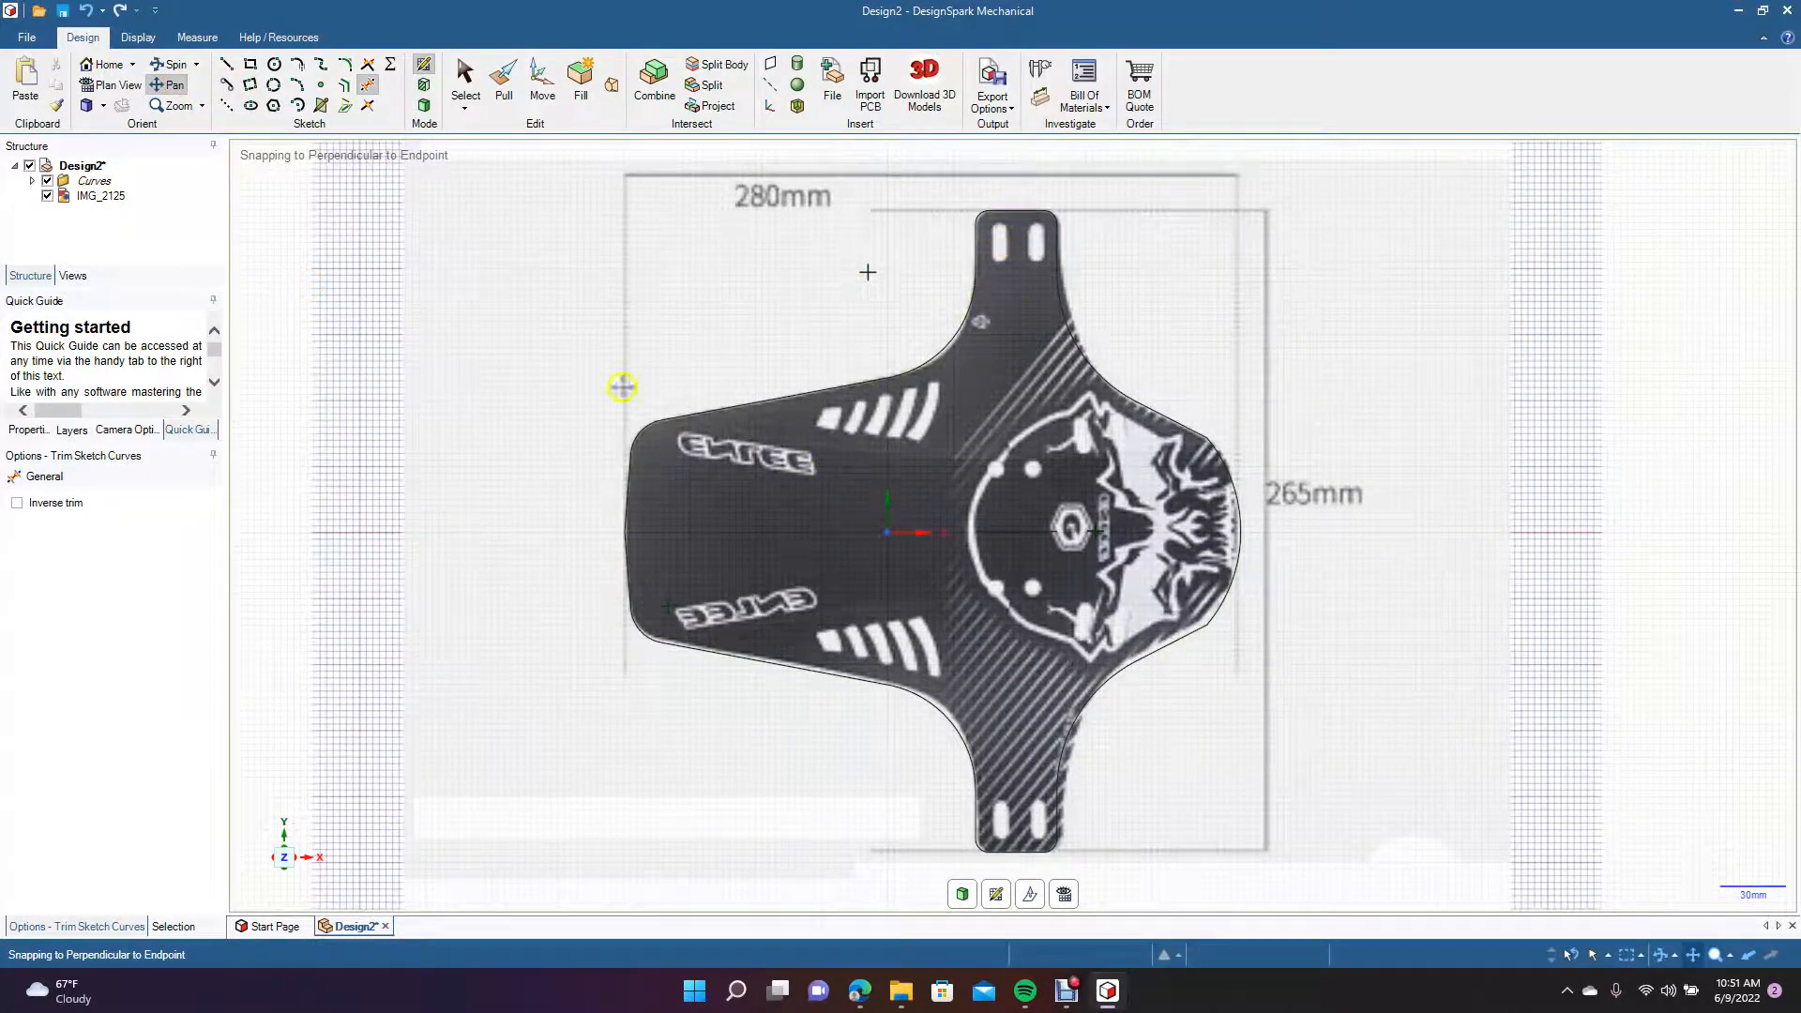
{"action": "left_click", "coordinate": [225, 66]}
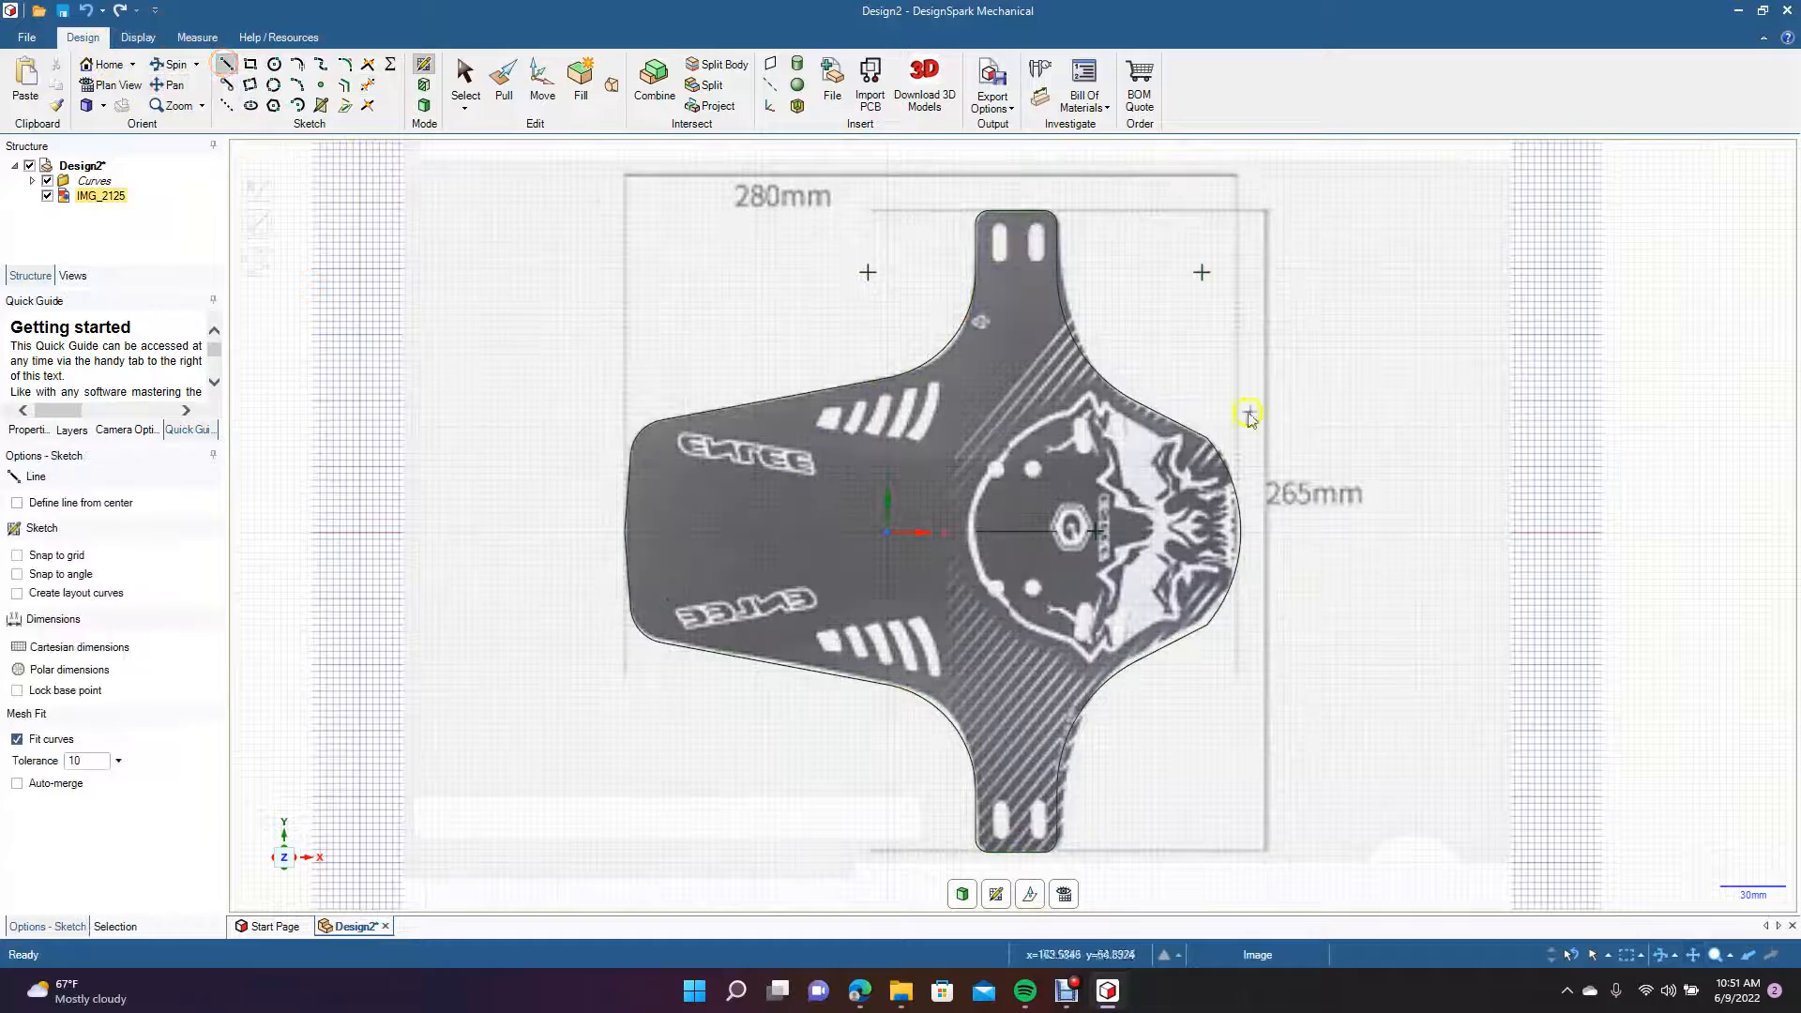
{"action": "left_click", "coordinate": [1013, 210]}
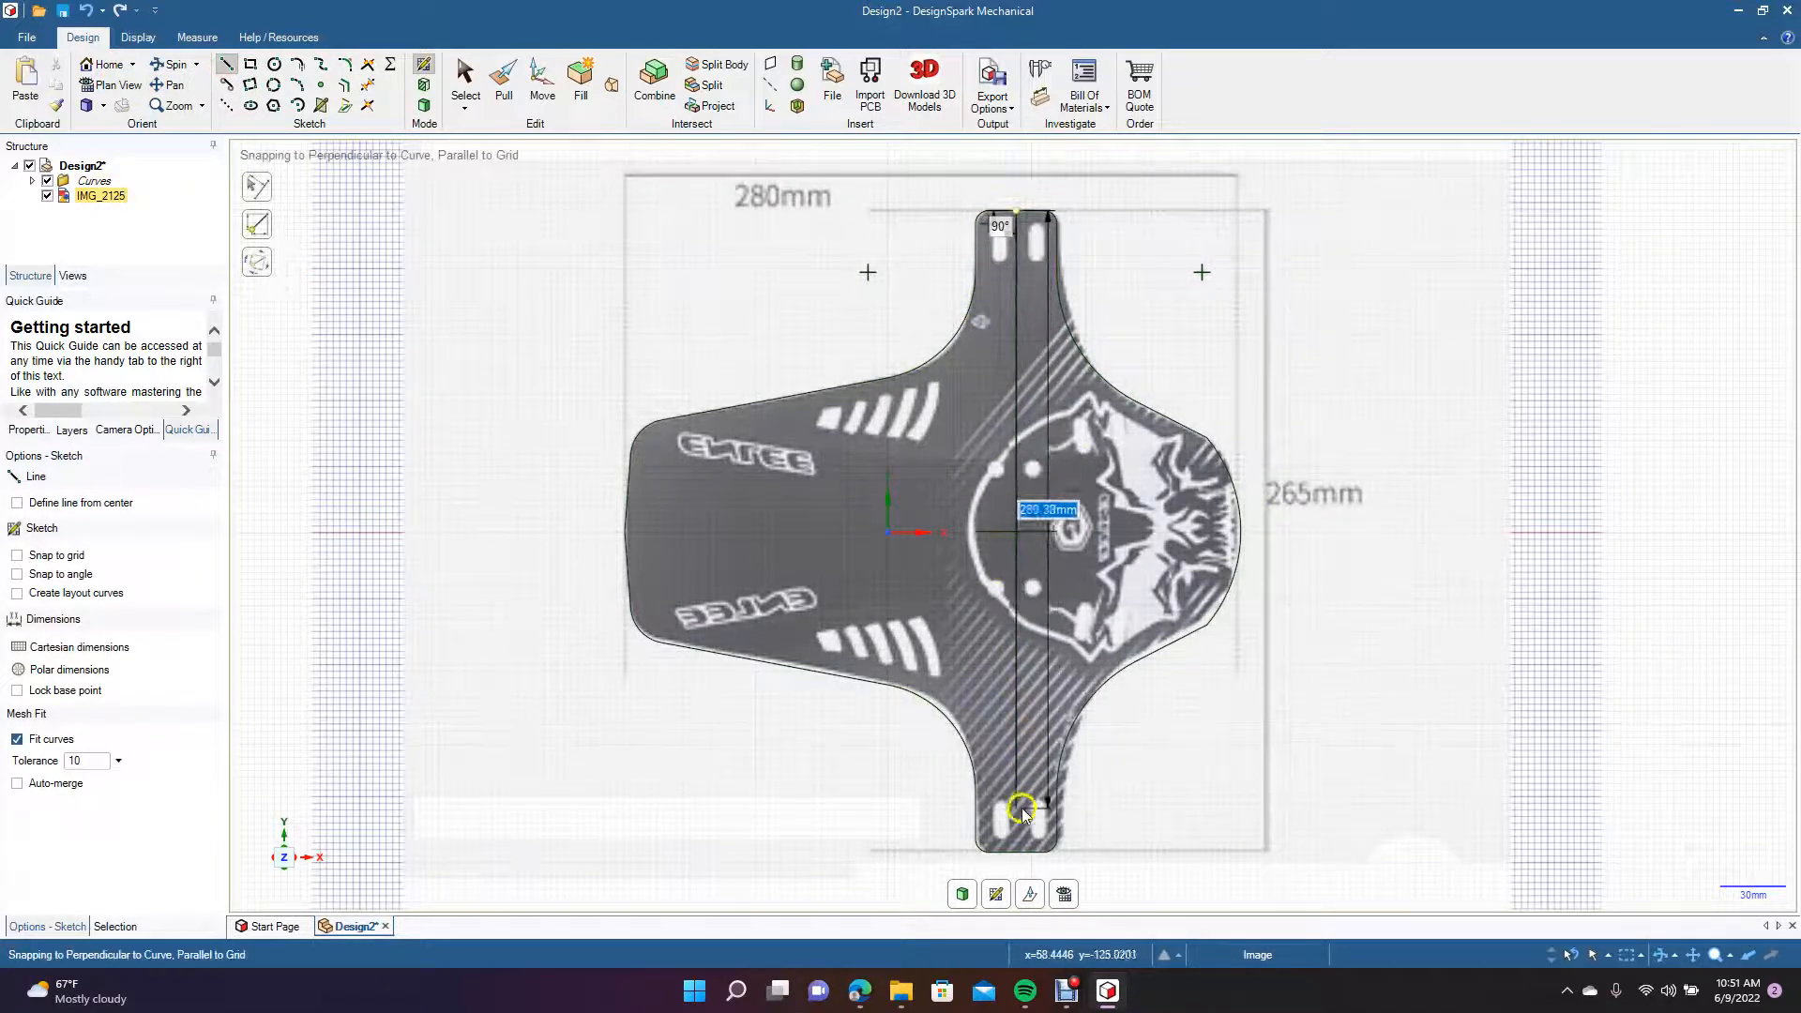
{"action": "left_click", "coordinate": [1018, 852]}
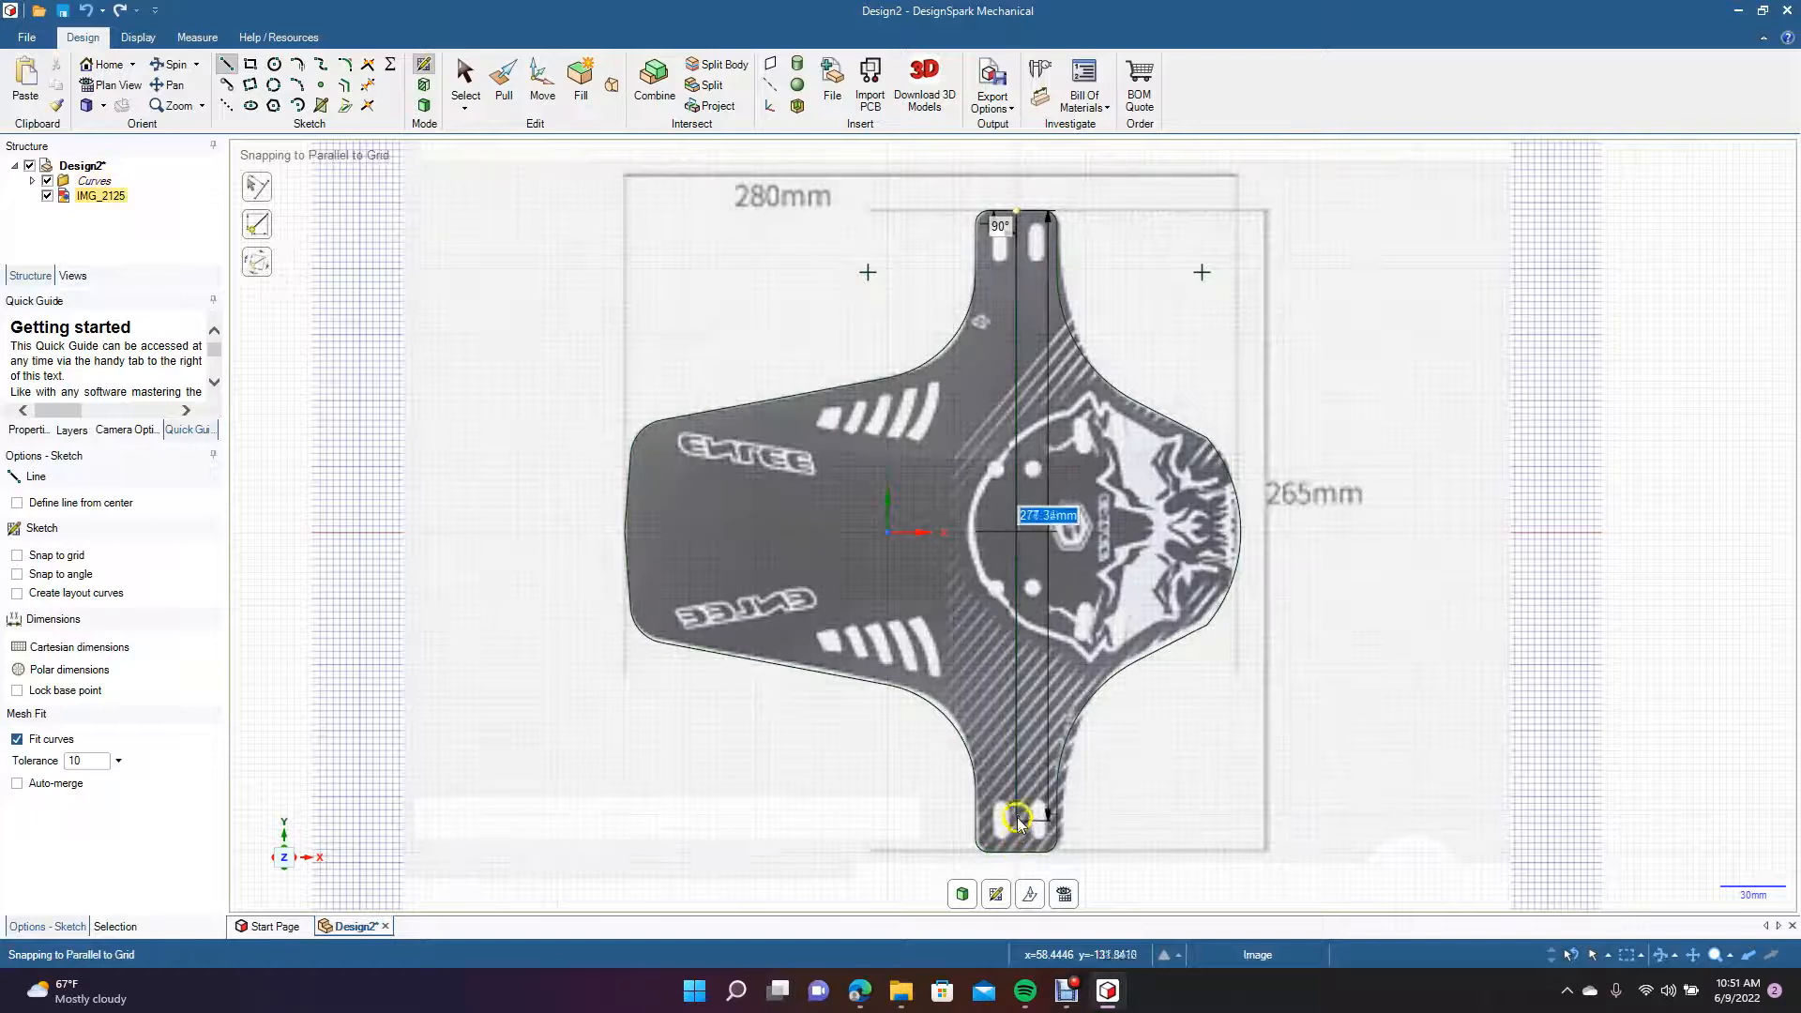
{"action": "left_click", "coordinate": [1015, 814]}
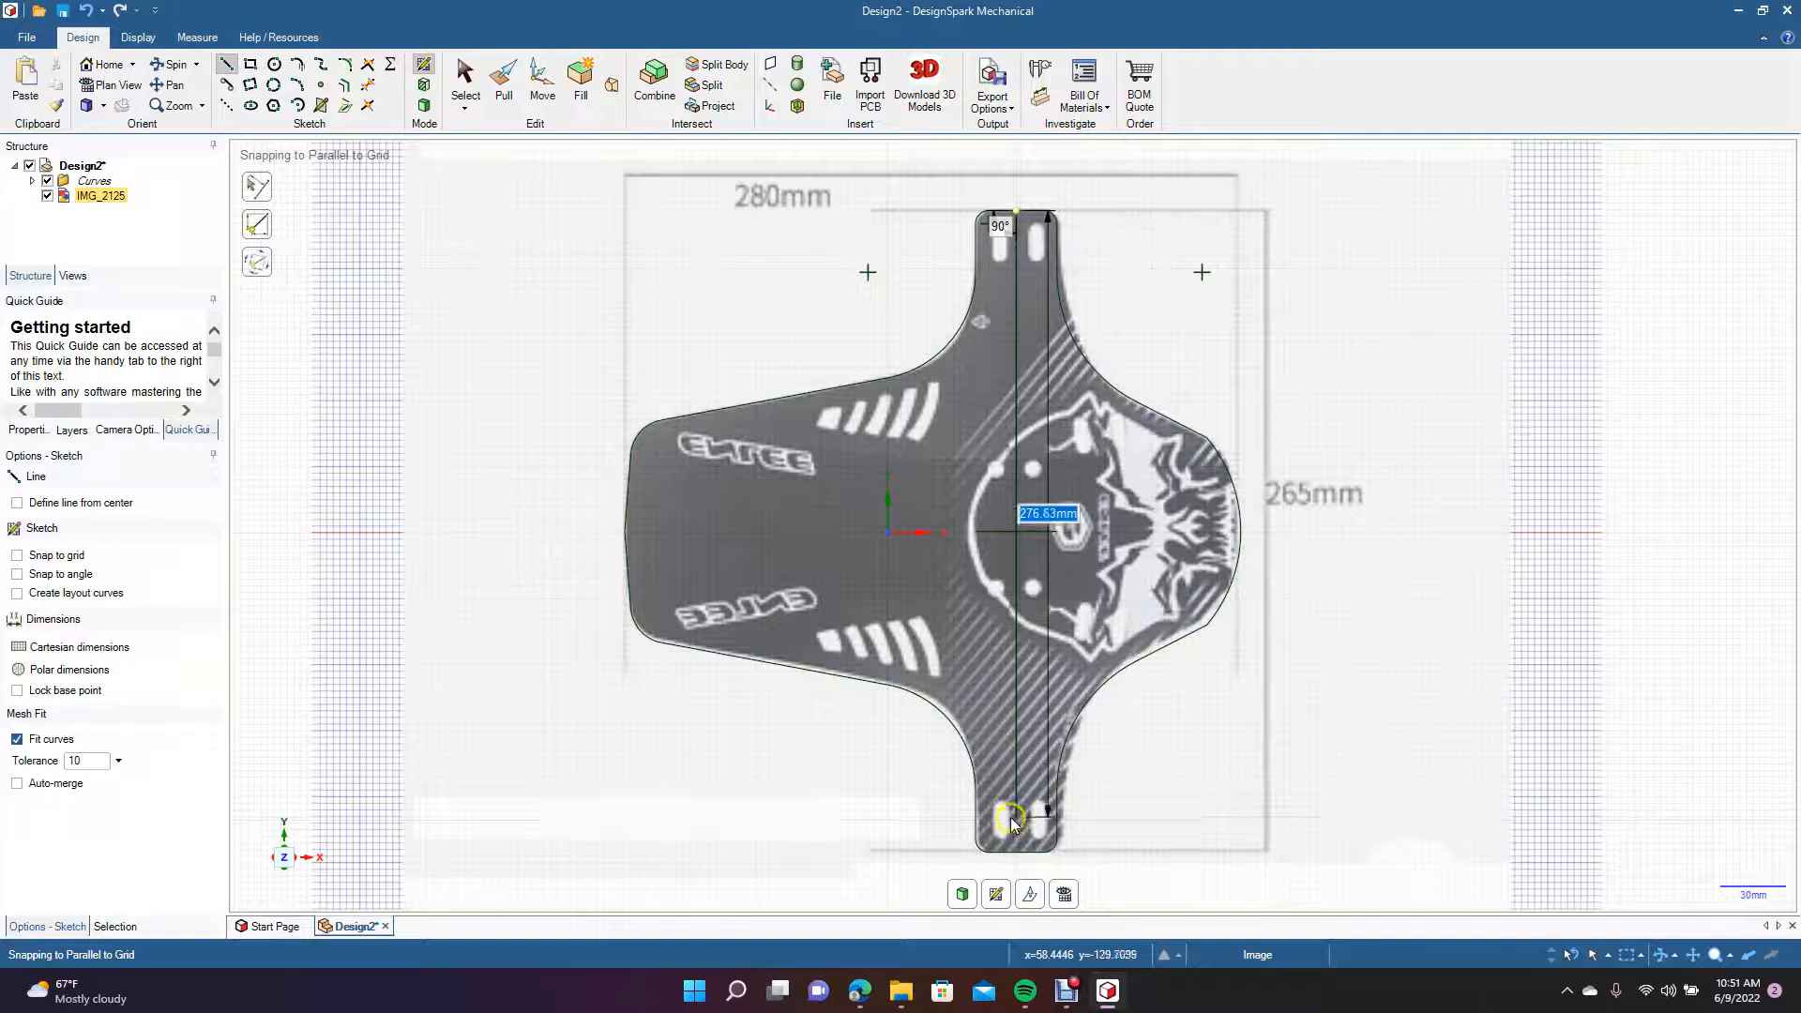
{"action": "left_click", "coordinate": [1008, 822]}
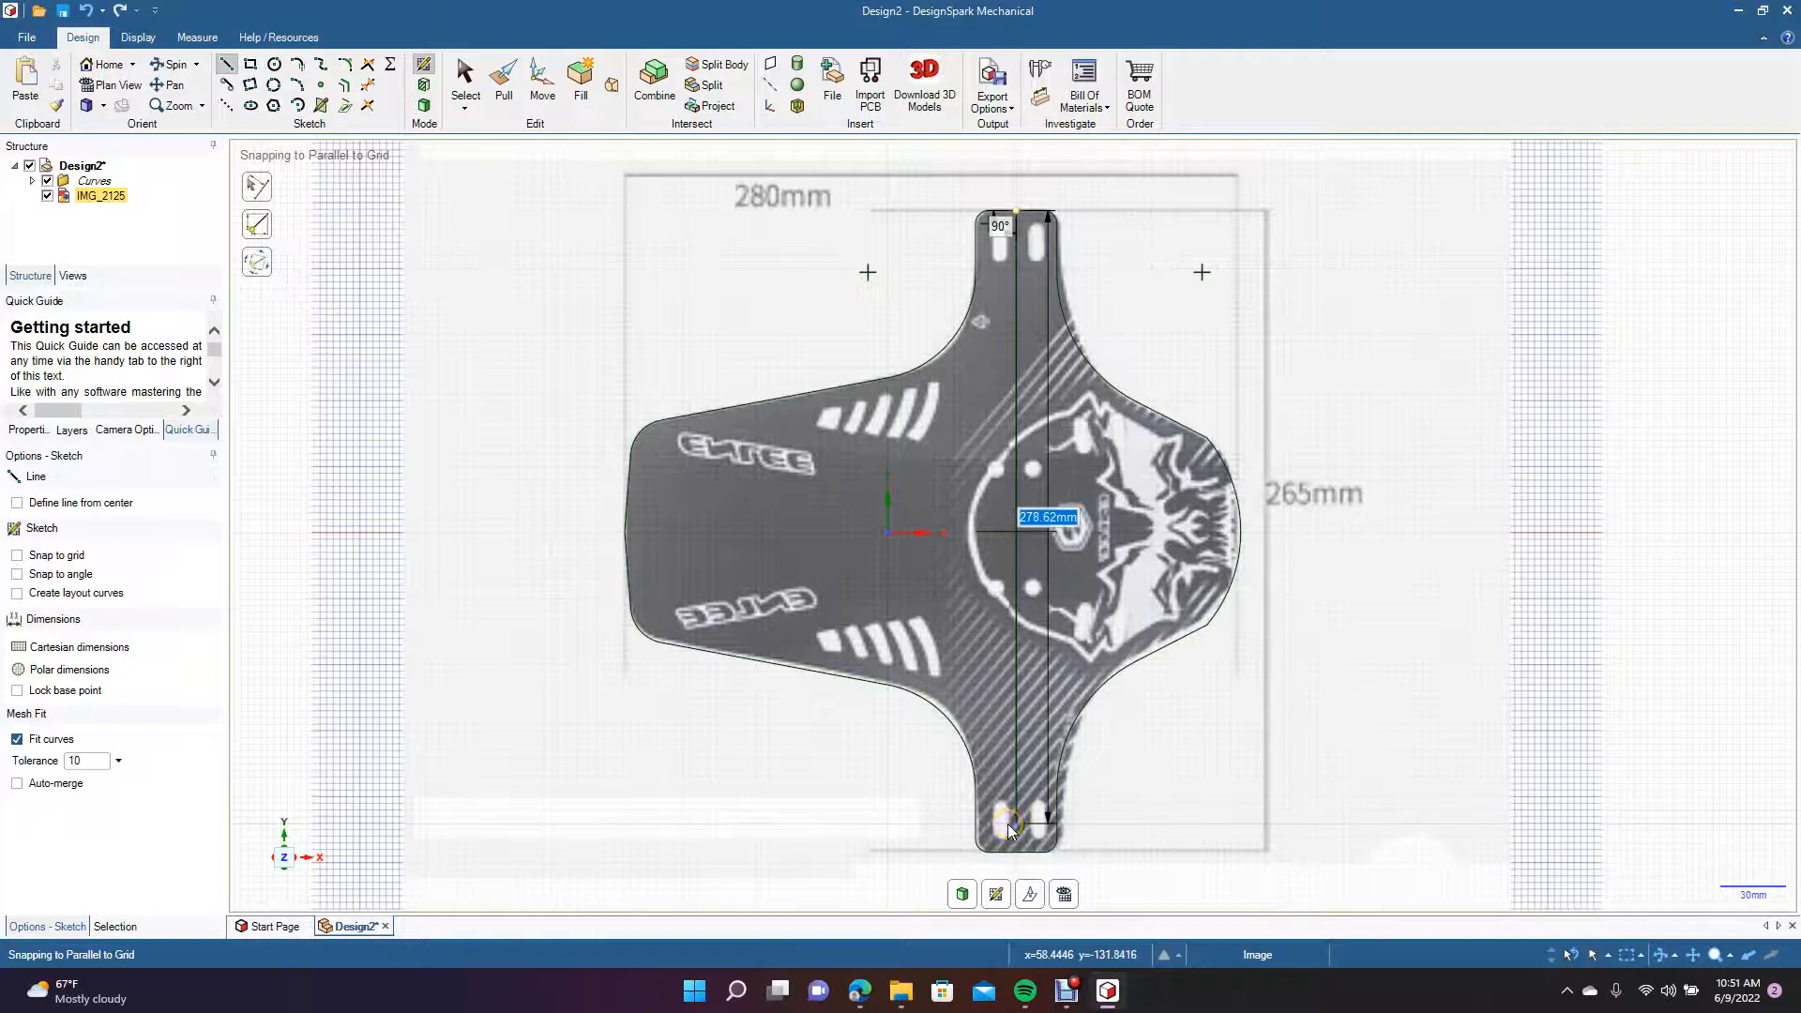
{"action": "left_click", "coordinate": [1008, 824]}
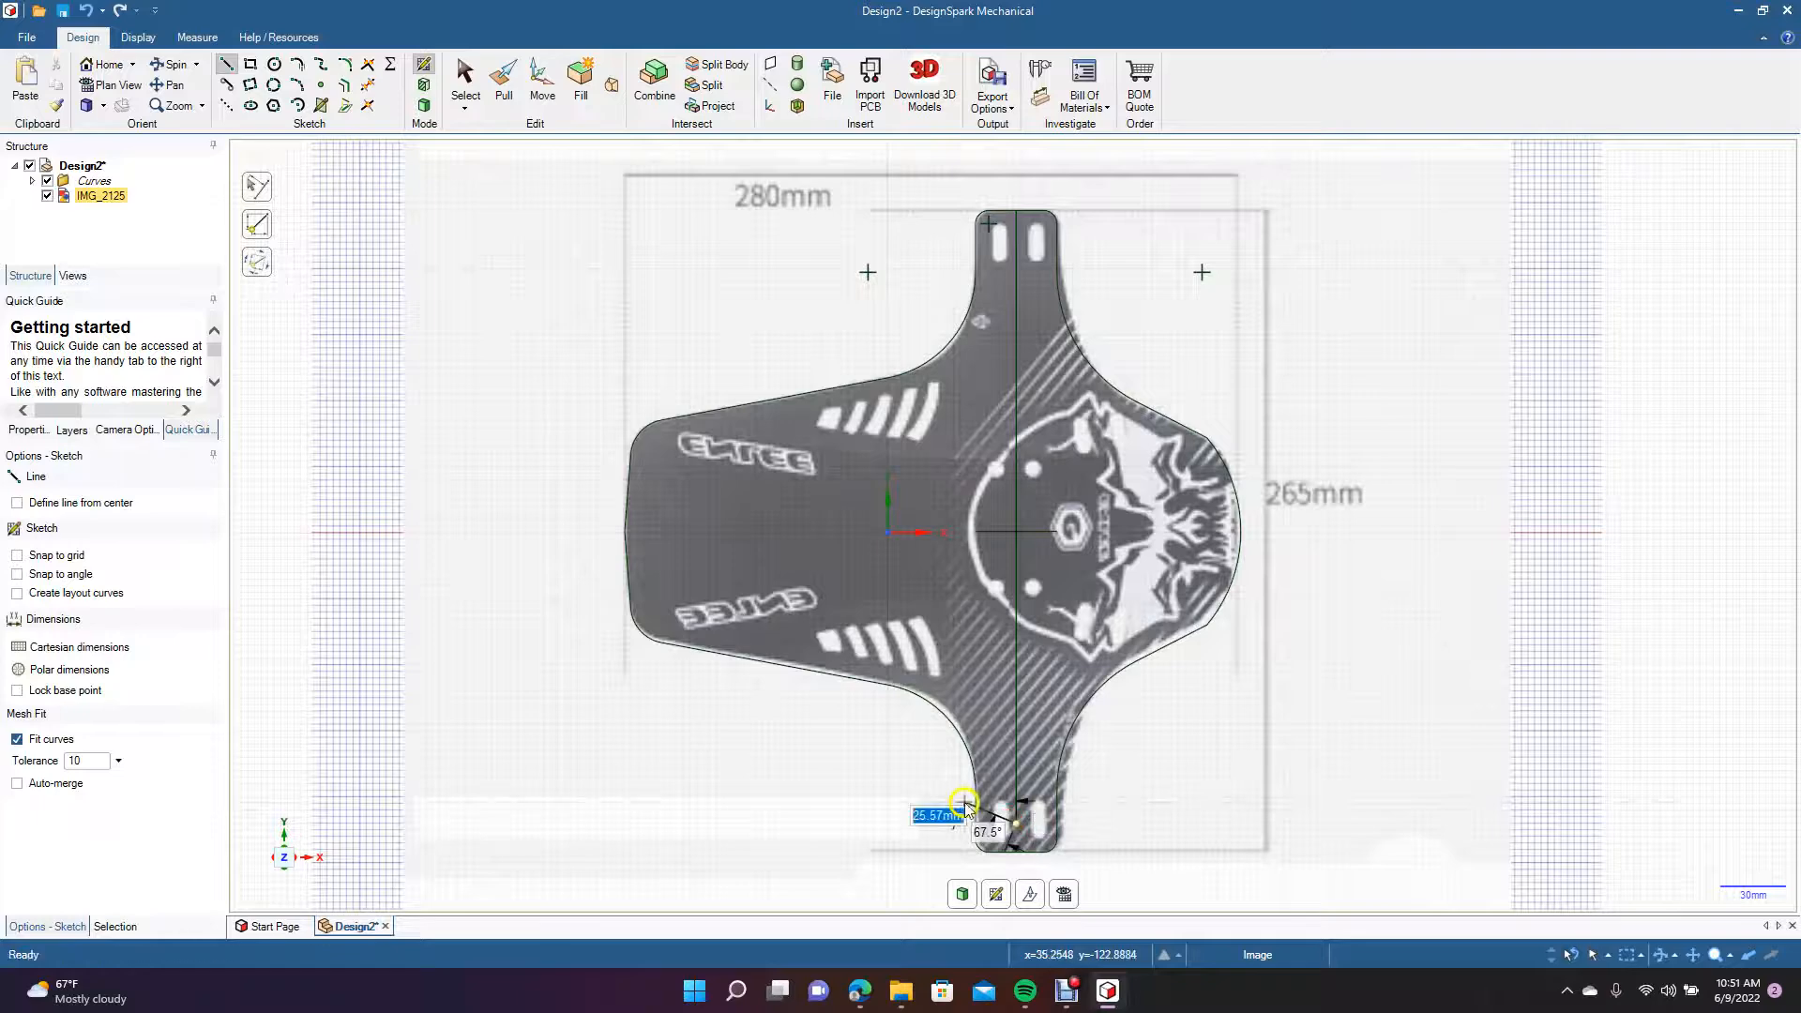
{"action": "key", "text": "Escape"}
{"action": "key", "text": "ctrl+z"}
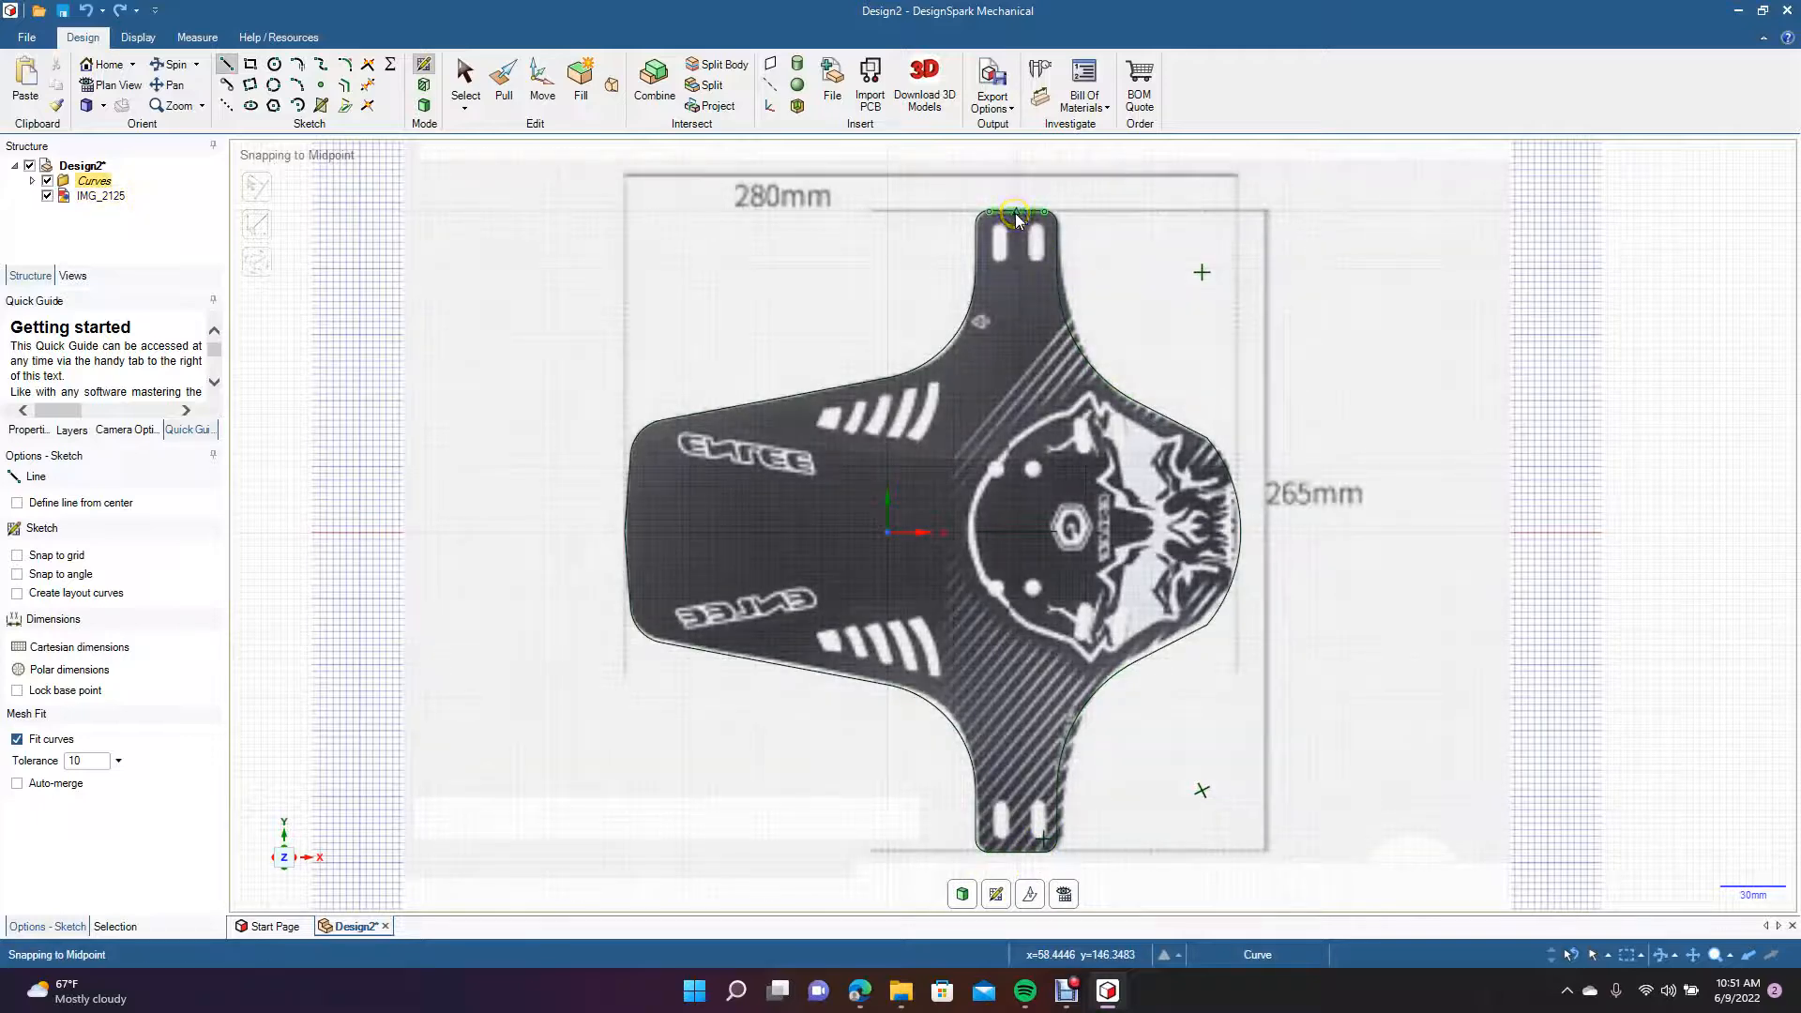
{"action": "left_click", "coordinate": [1016, 214]}
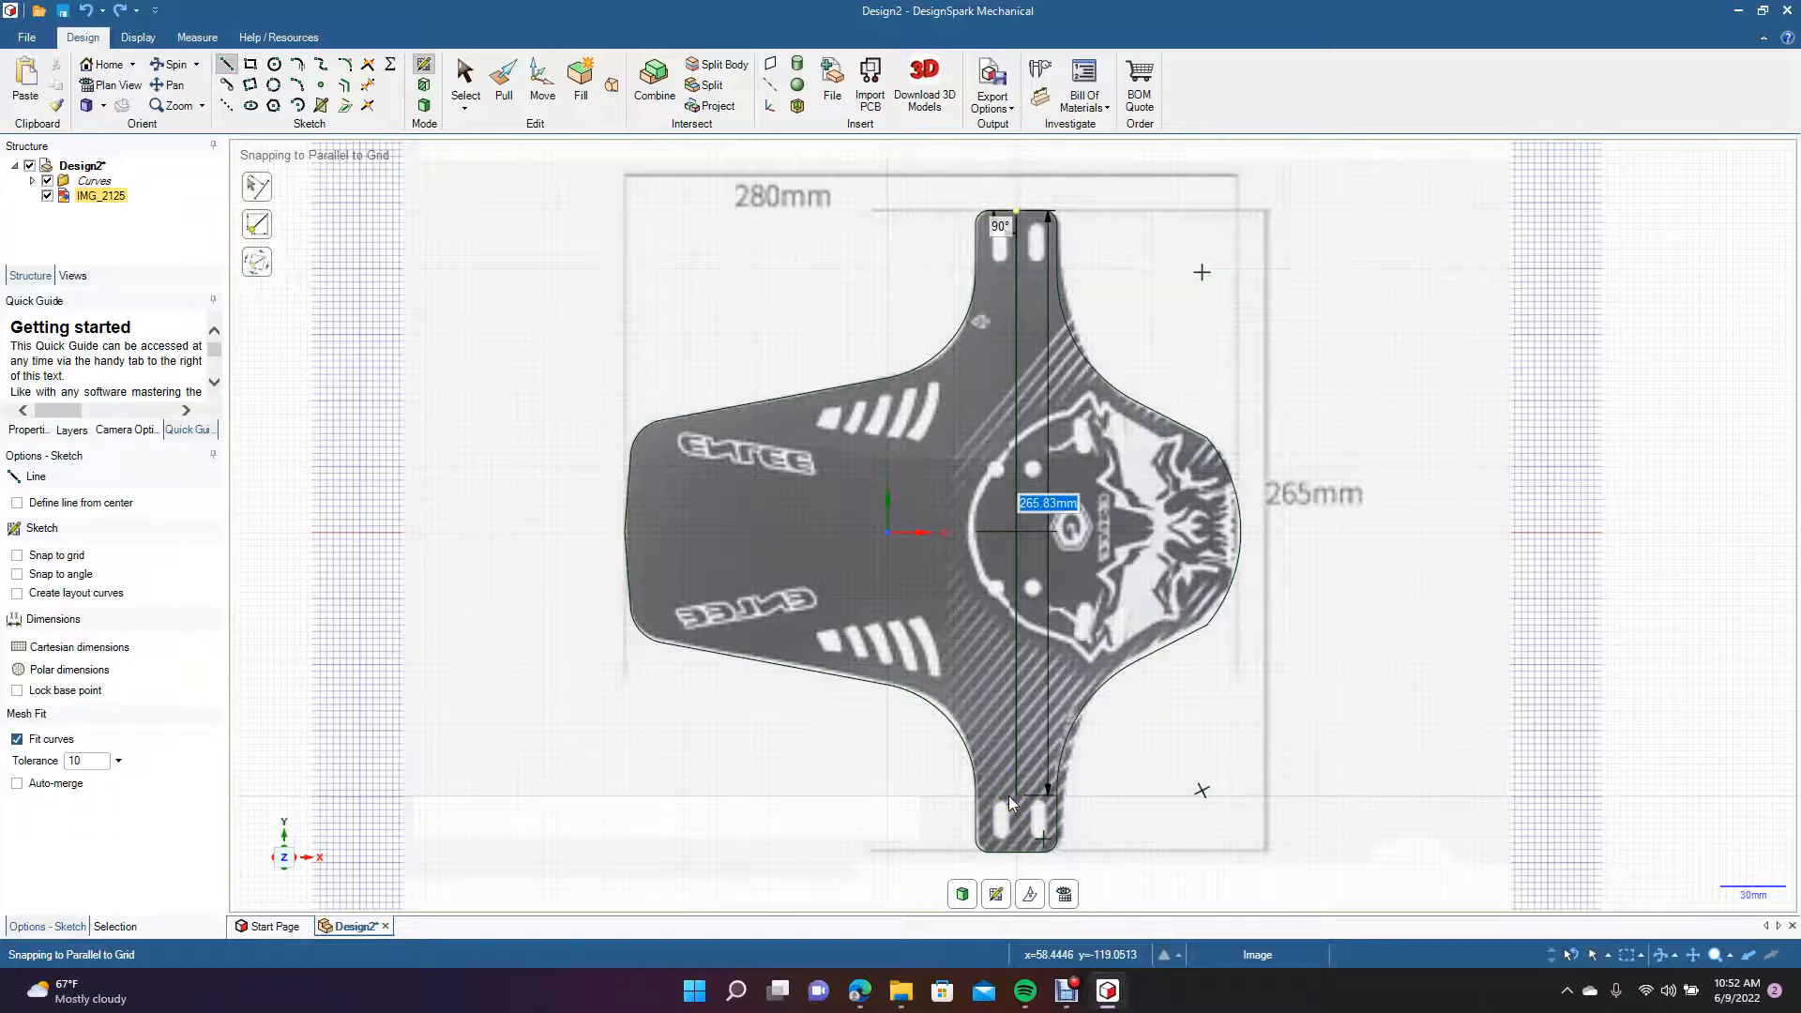
{"action": "left_click", "coordinate": [466, 90]}
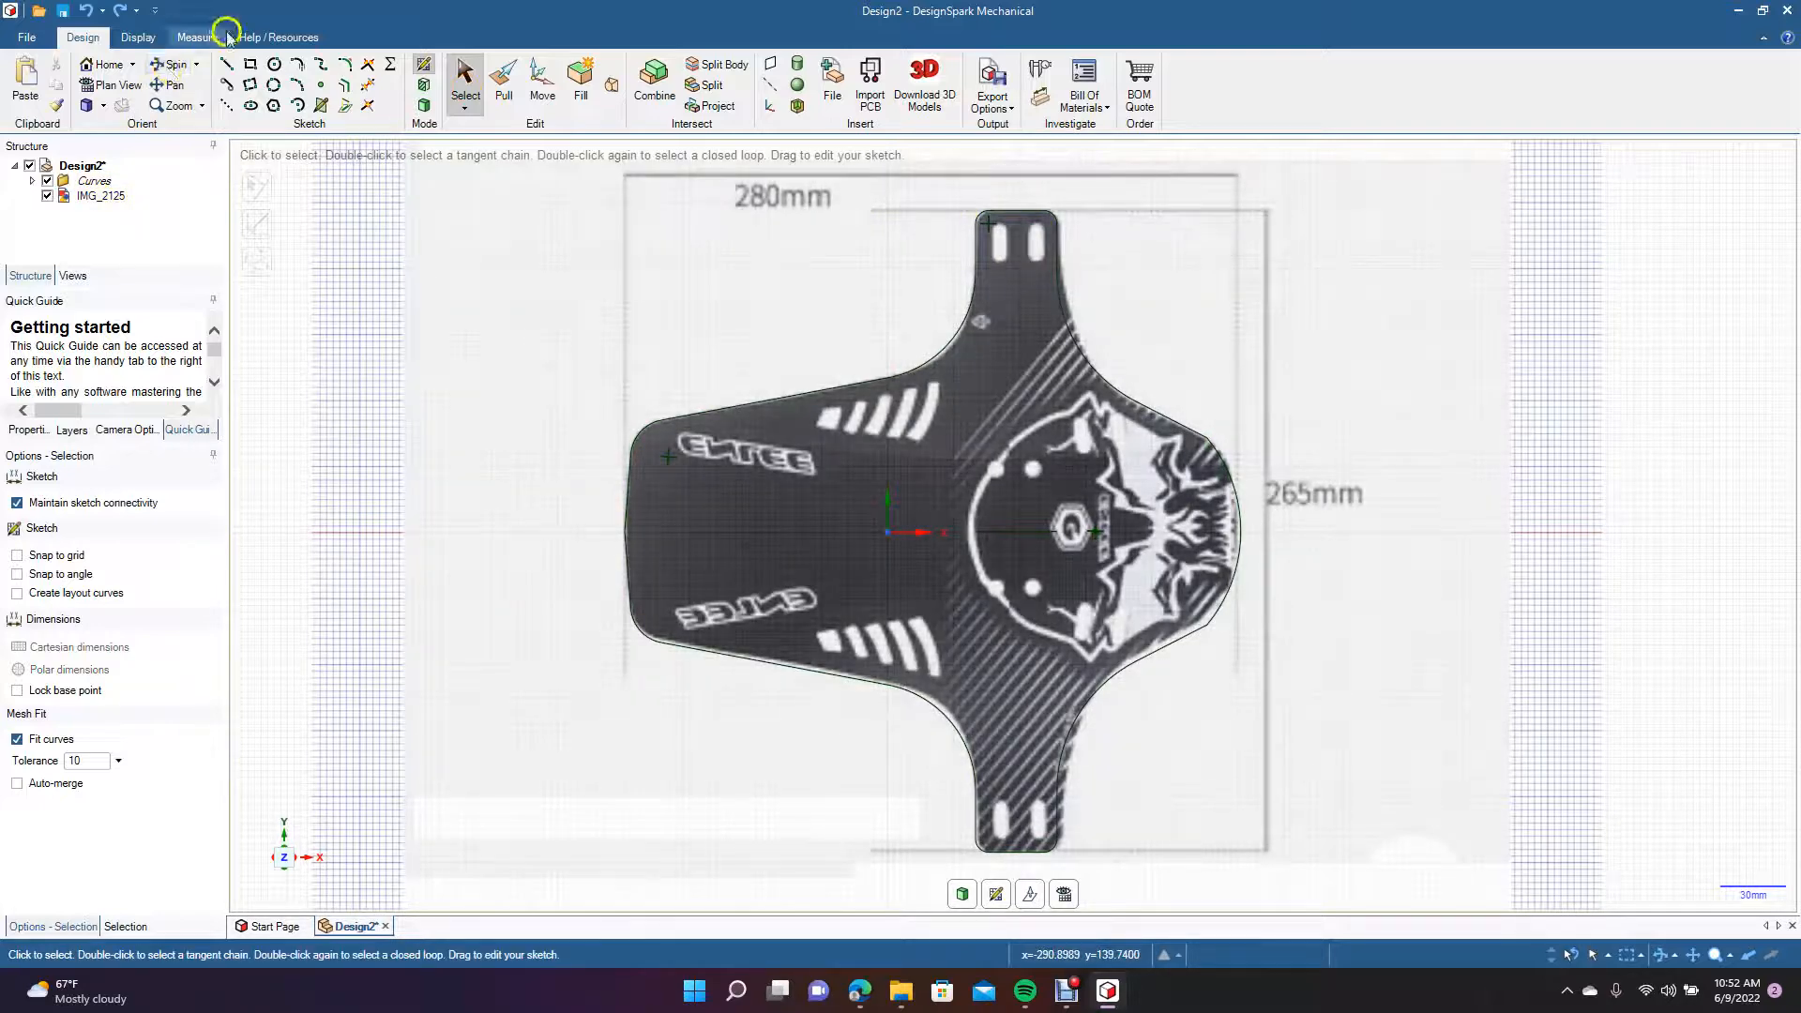
Check the flap's overall length with a temporary line from its left end to its right end.
{"action": "left_click", "coordinate": [223, 64]}
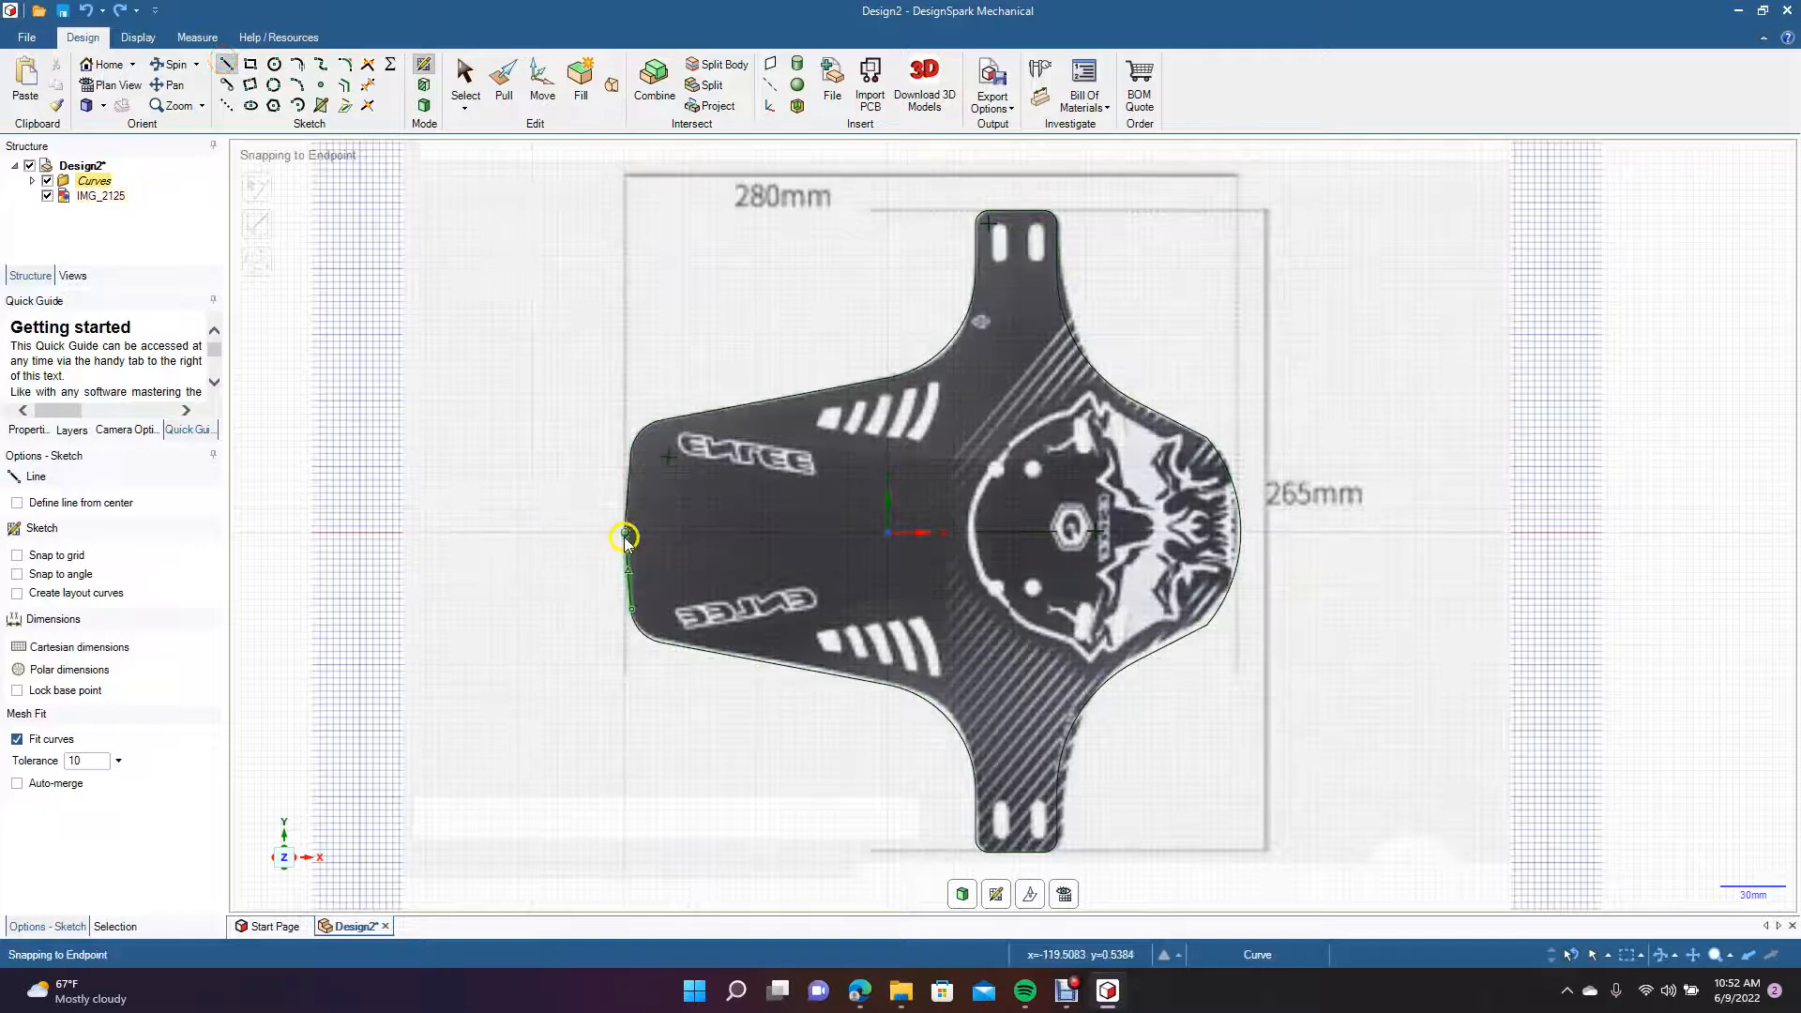
{"action": "left_click", "coordinate": [624, 533]}
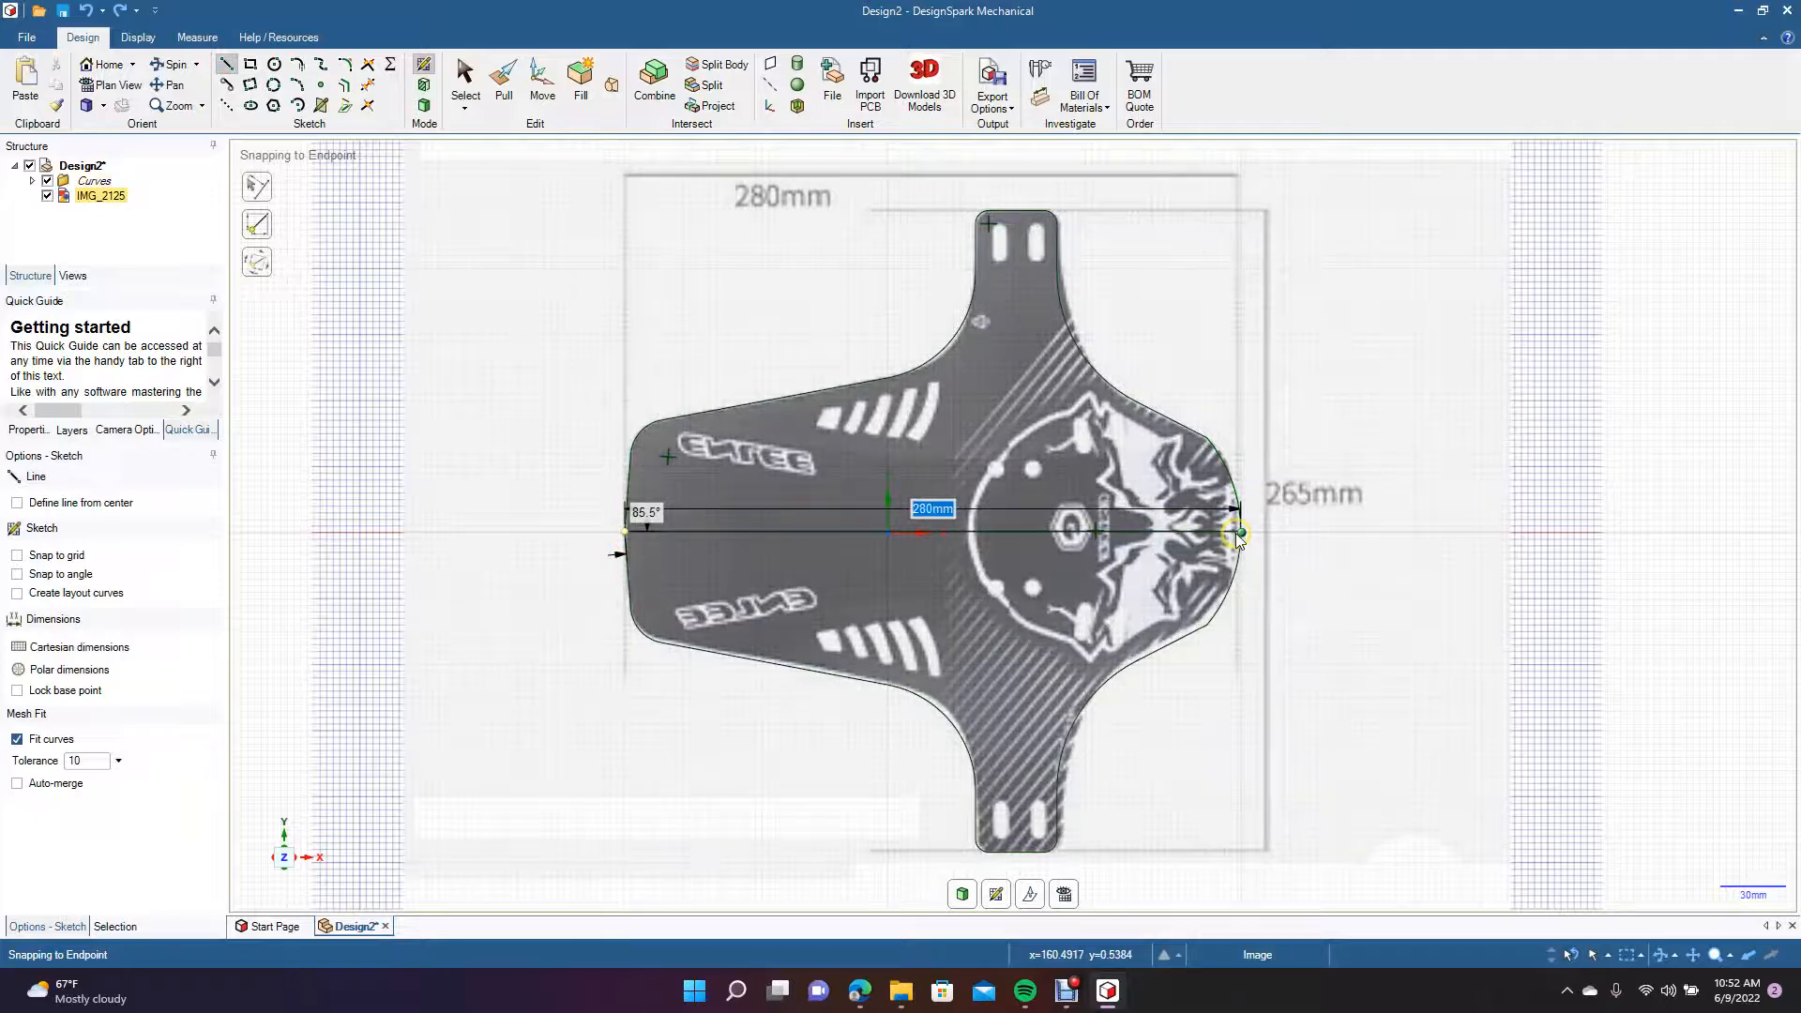
{"action": "left_click", "coordinate": [461, 78]}
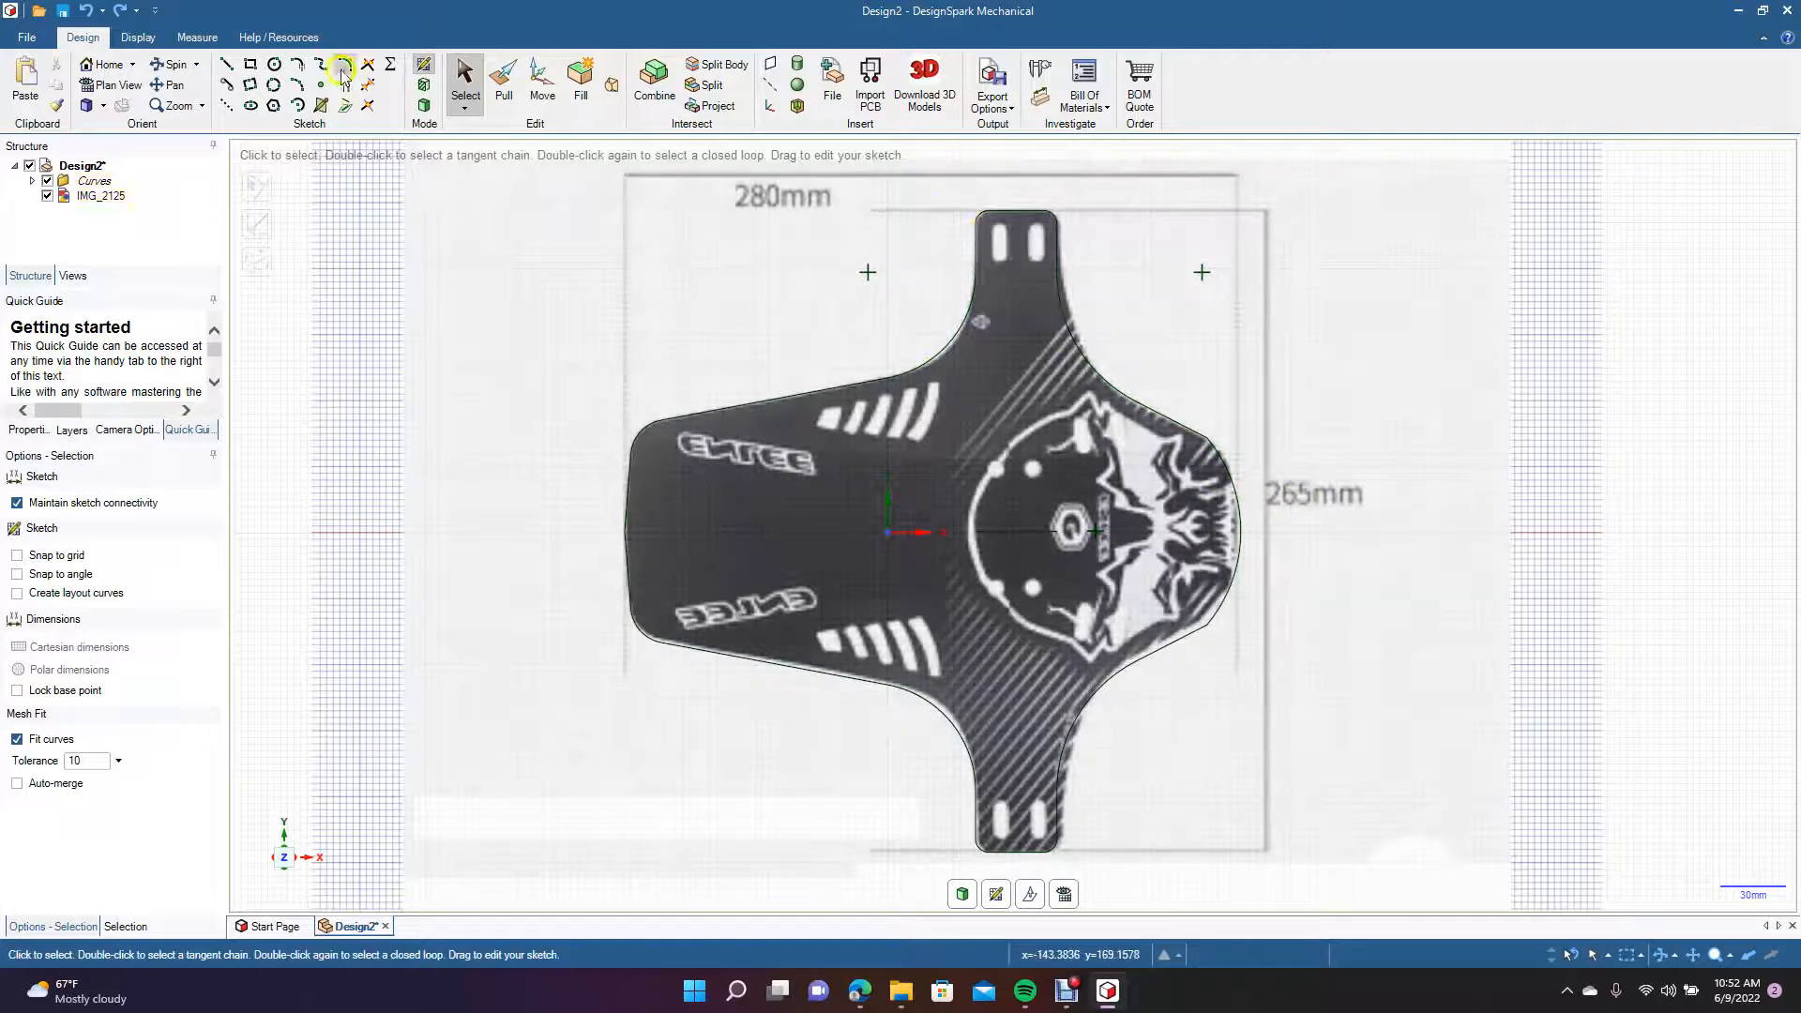
Draw a vertical line about 292 mm long between the midpoints of the upper and lower arms' end edges.
{"action": "left_click", "coordinate": [226, 63]}
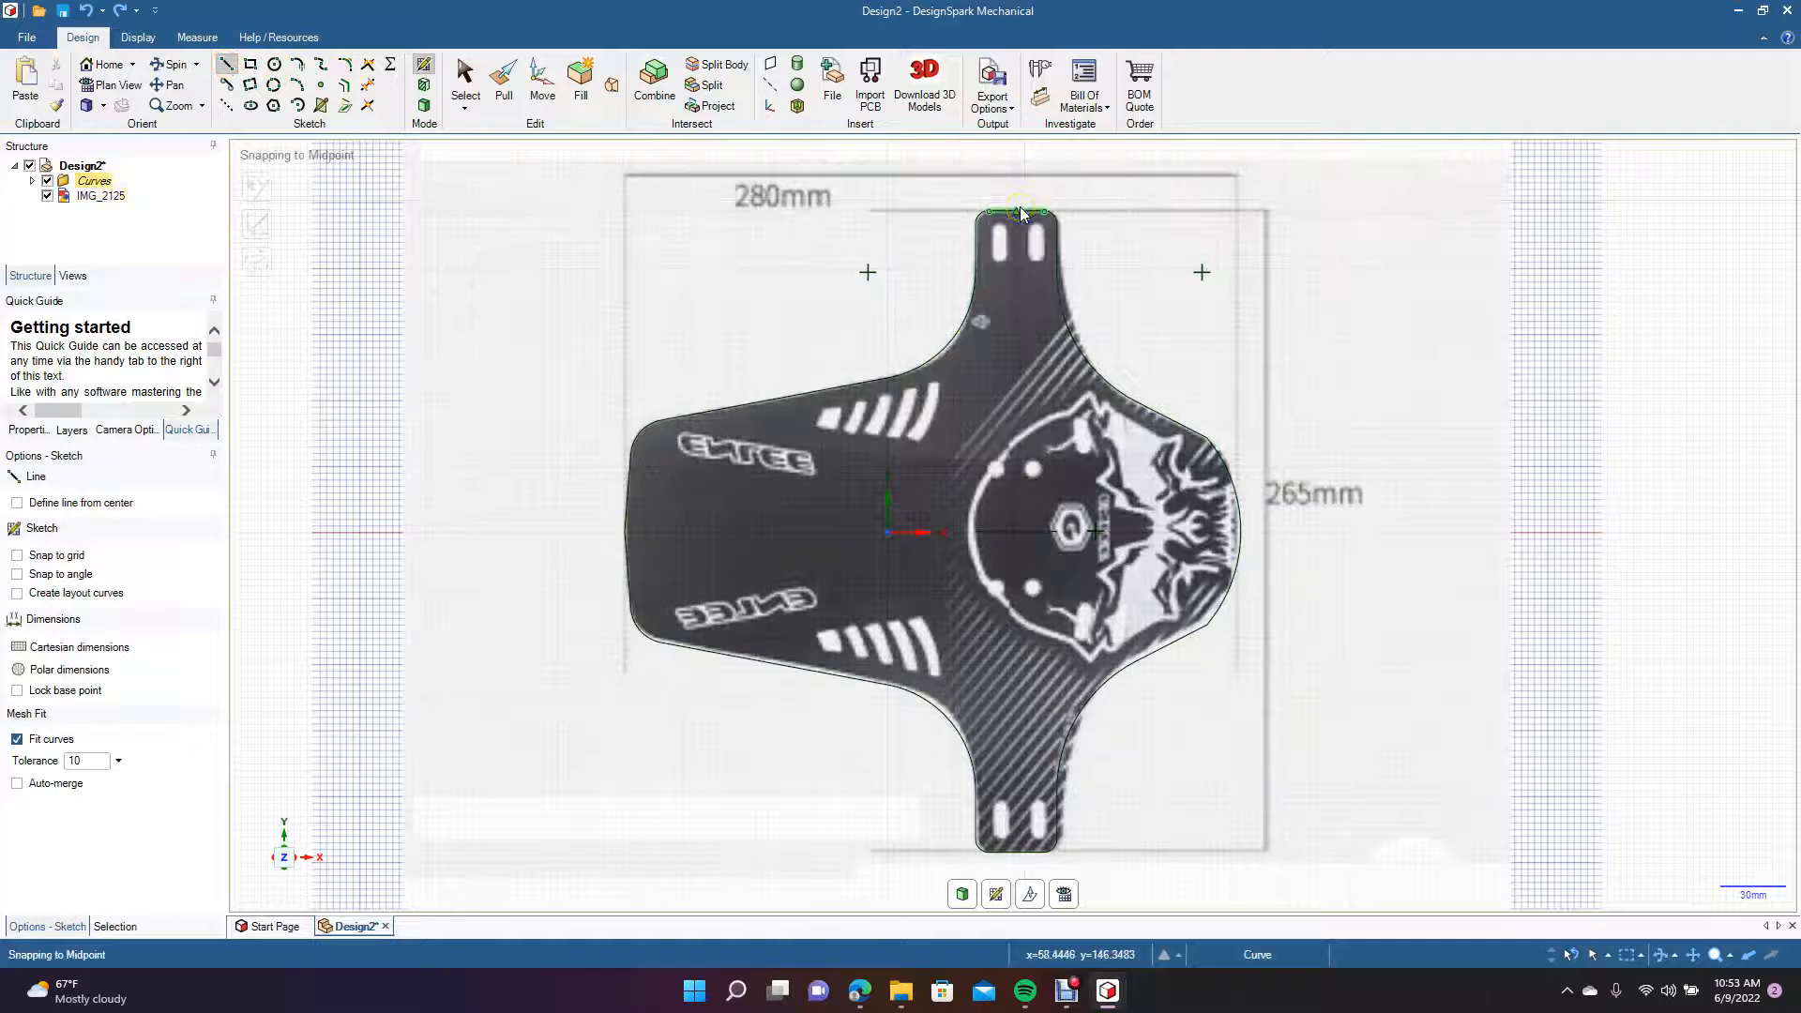
{"action": "left_click", "coordinate": [1020, 210]}
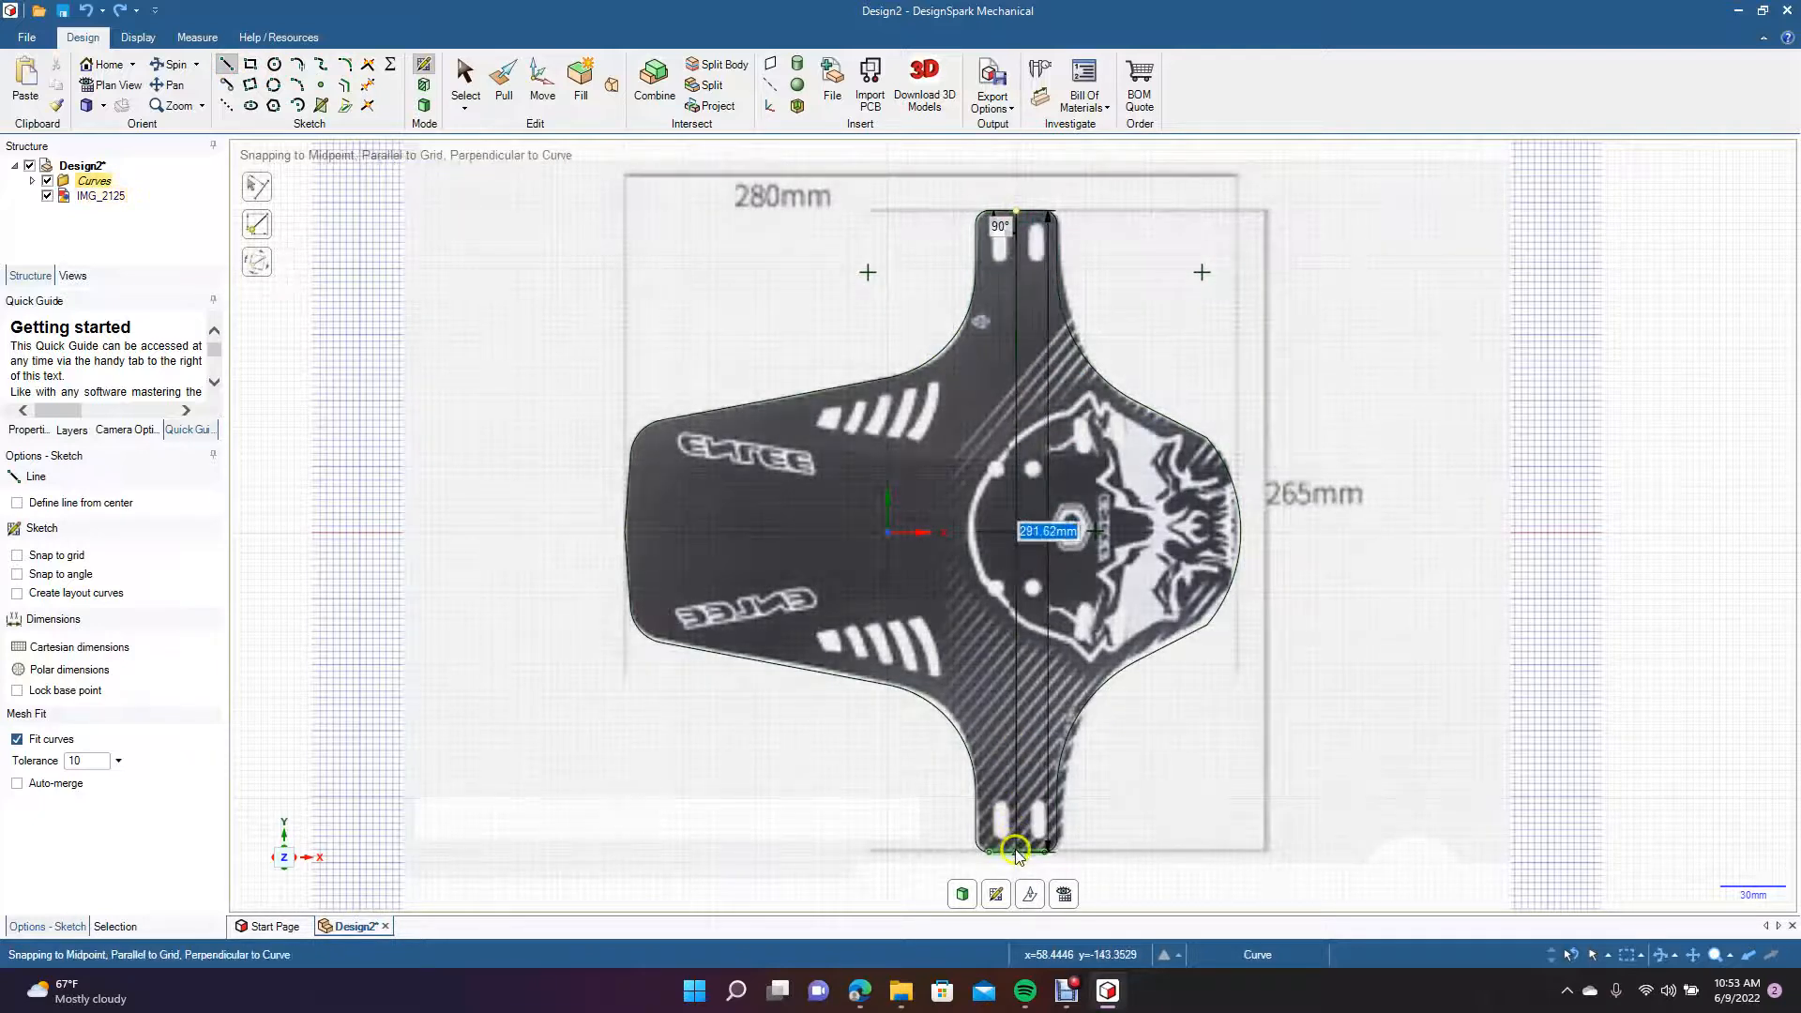
{"action": "left_click", "coordinate": [1019, 850]}
Rotate the vertical arm-to-arm line 90° about its midpoint so it lies horizontally across the flap.
{"action": "left_click", "coordinate": [462, 85]}
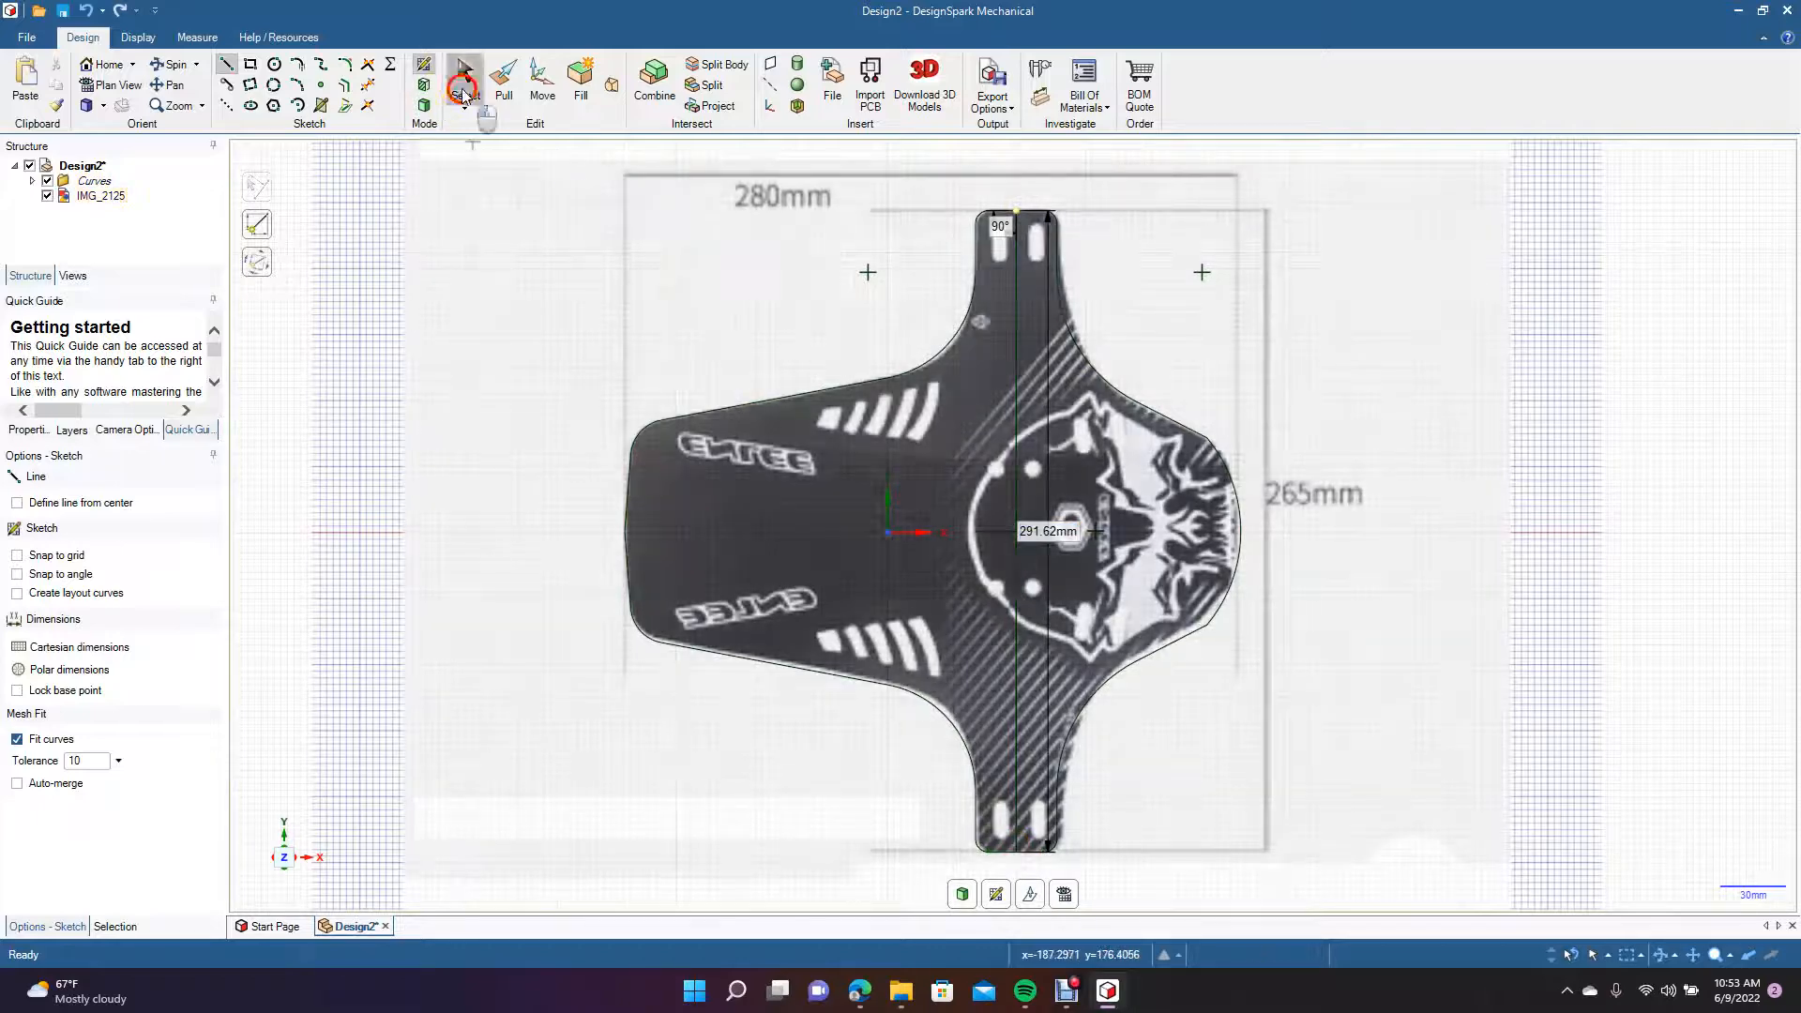
{"action": "left_click", "coordinate": [1015, 453]}
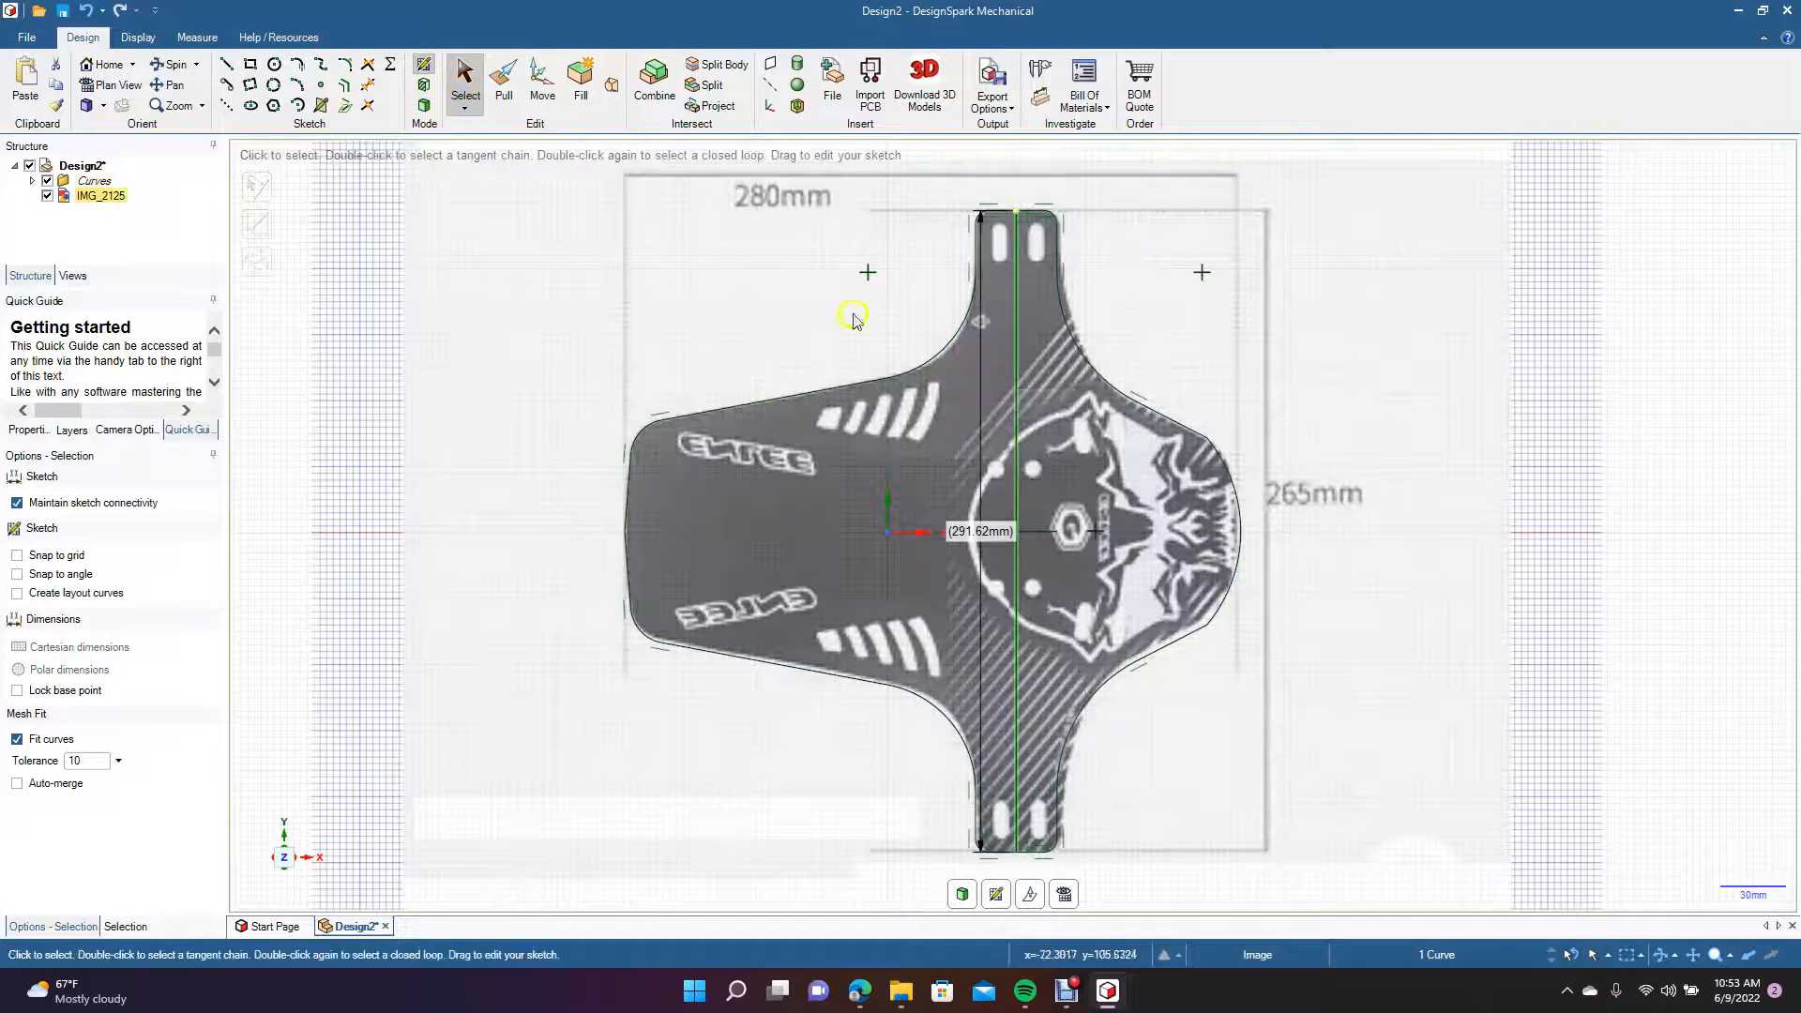
{"action": "left_click", "coordinate": [541, 79]}
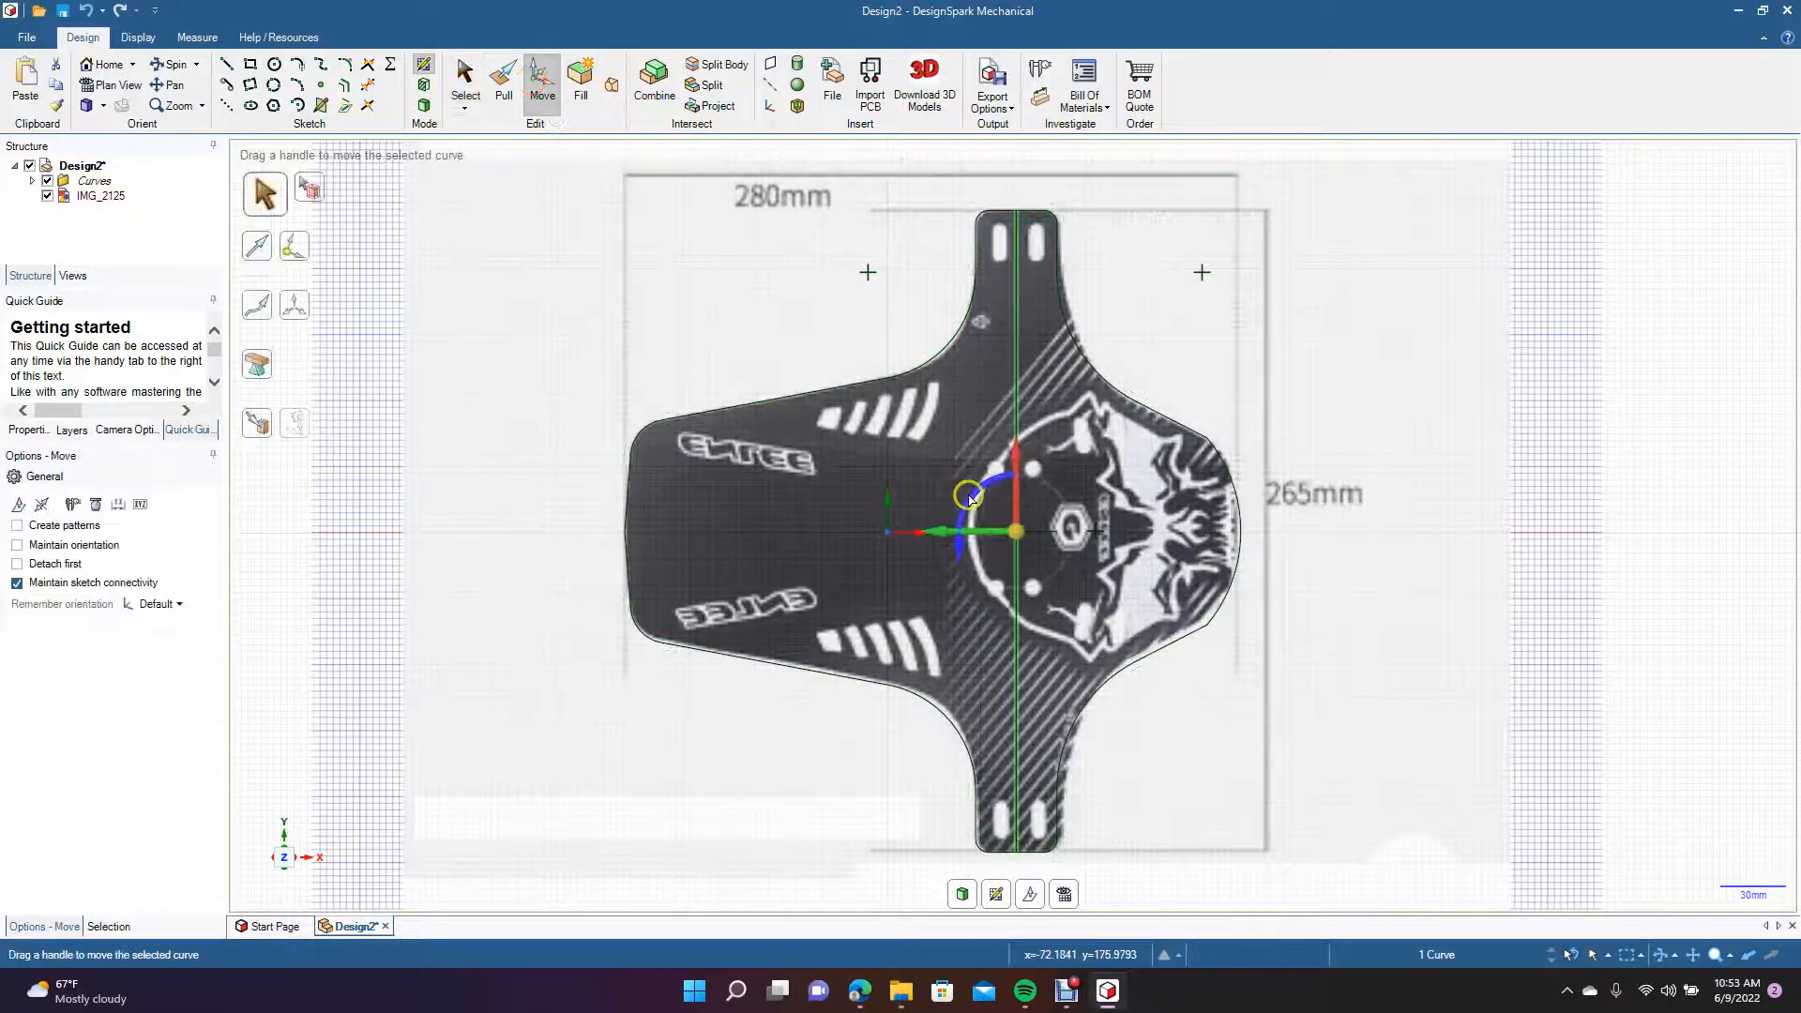
{"action": "left_click_drag", "start_coordinate": [969, 498], "coordinate": [954, 619]}
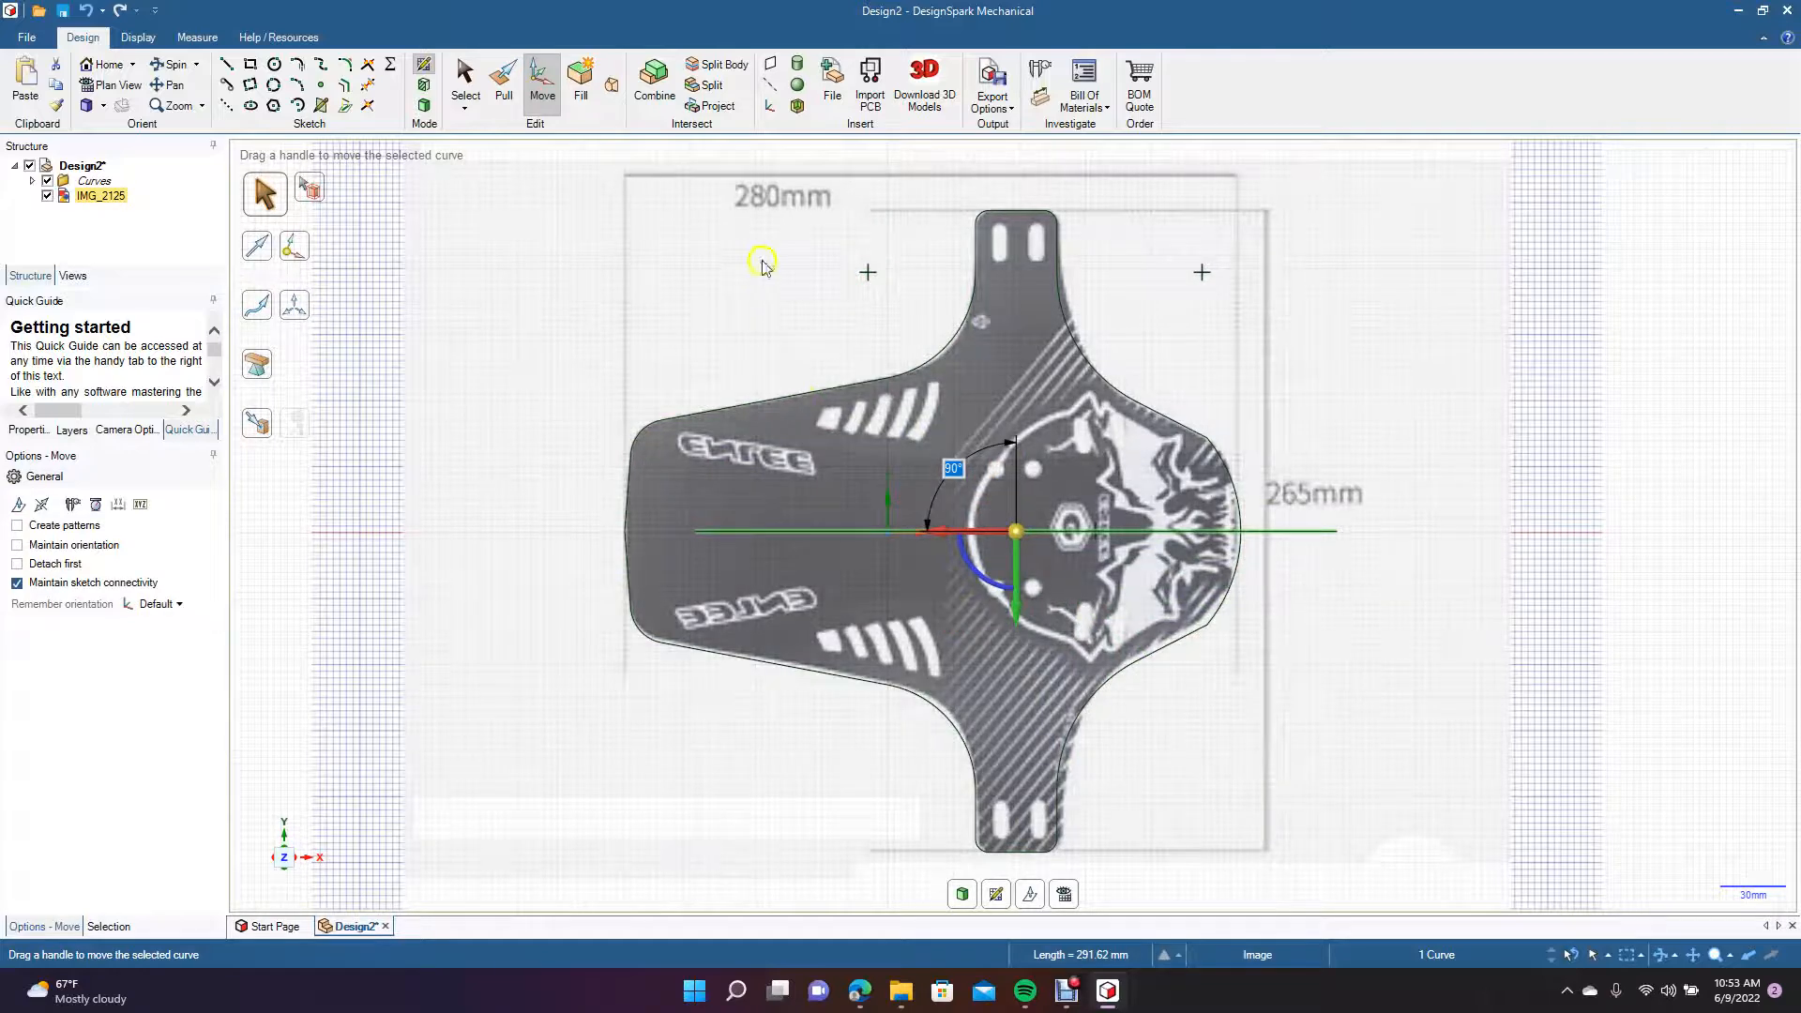
Slide the rotated horizontal line about 33 mm along its length to start at the flap's left end.
{"action": "left_click", "coordinate": [465, 81]}
{"action": "left_click", "coordinate": [942, 532]}
{"action": "left_click", "coordinate": [538, 90]}
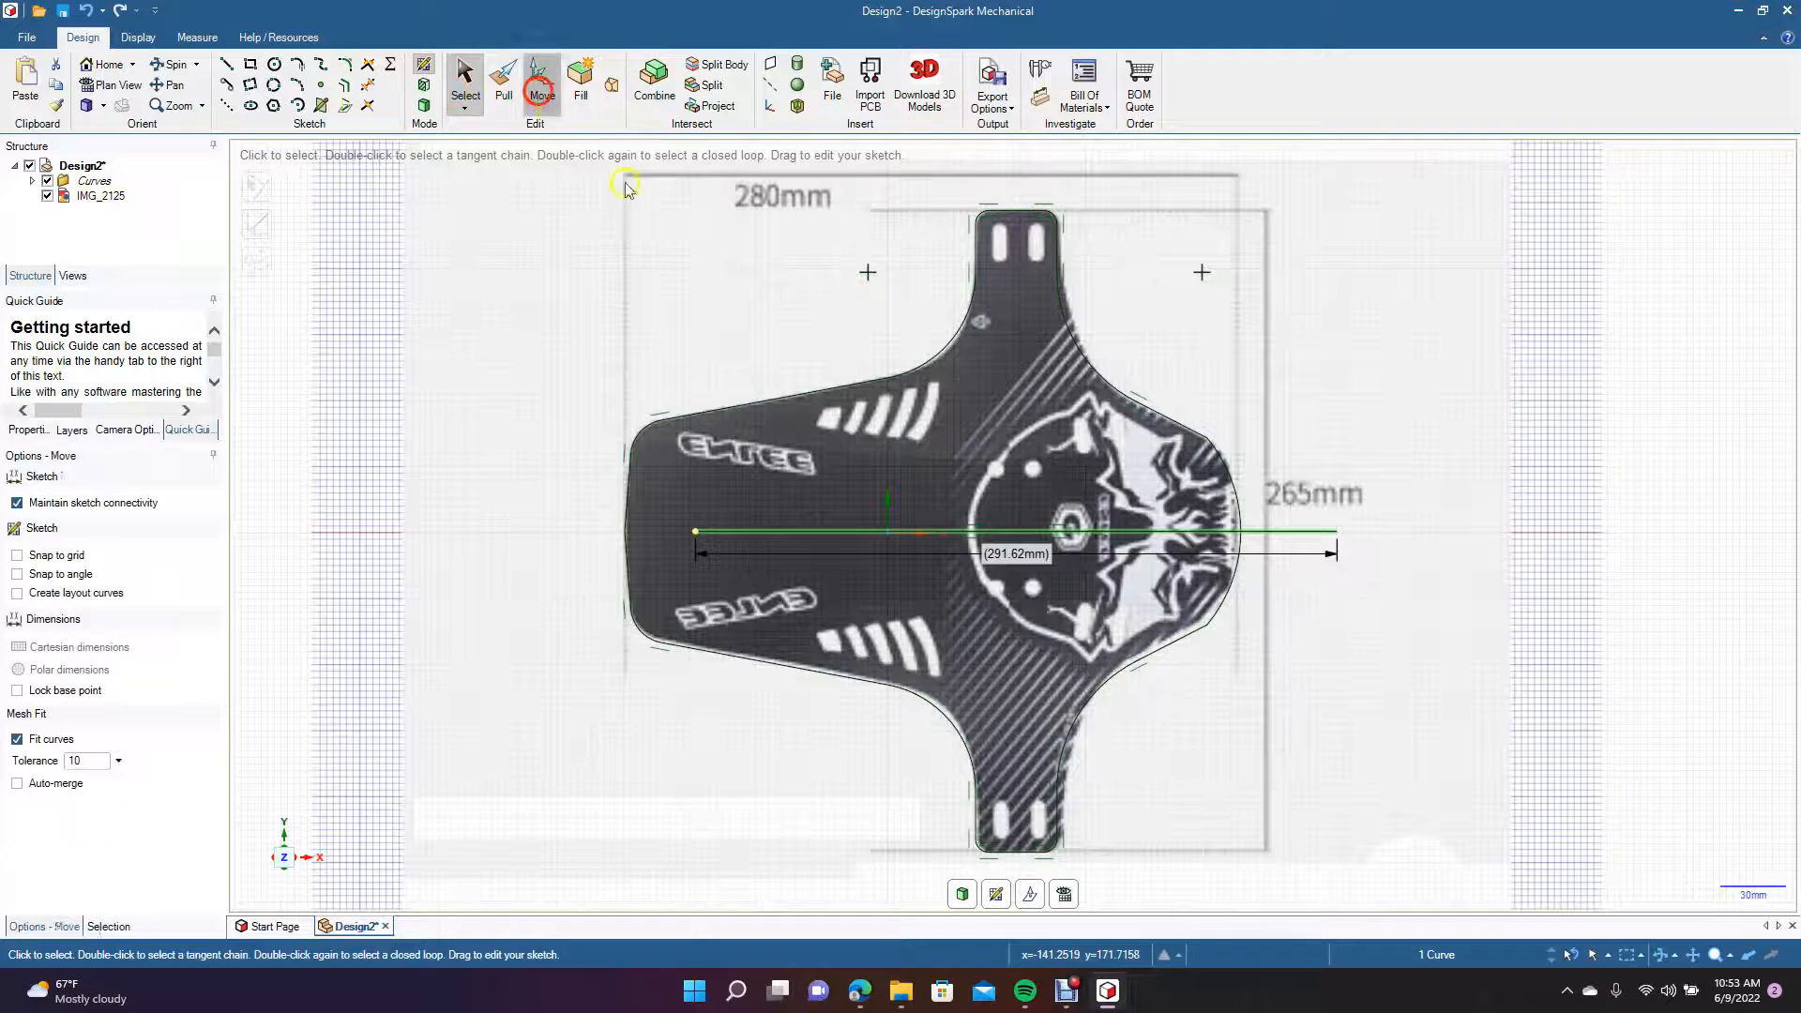
{"action": "mouse_move", "coordinate": [969, 532]}
{"action": "left_mouse_down"}
{"action": "mouse_move", "coordinate": [885, 552]}
{"action": "mouse_move", "coordinate": [901, 551]}
{"action": "left_mouse_up"}
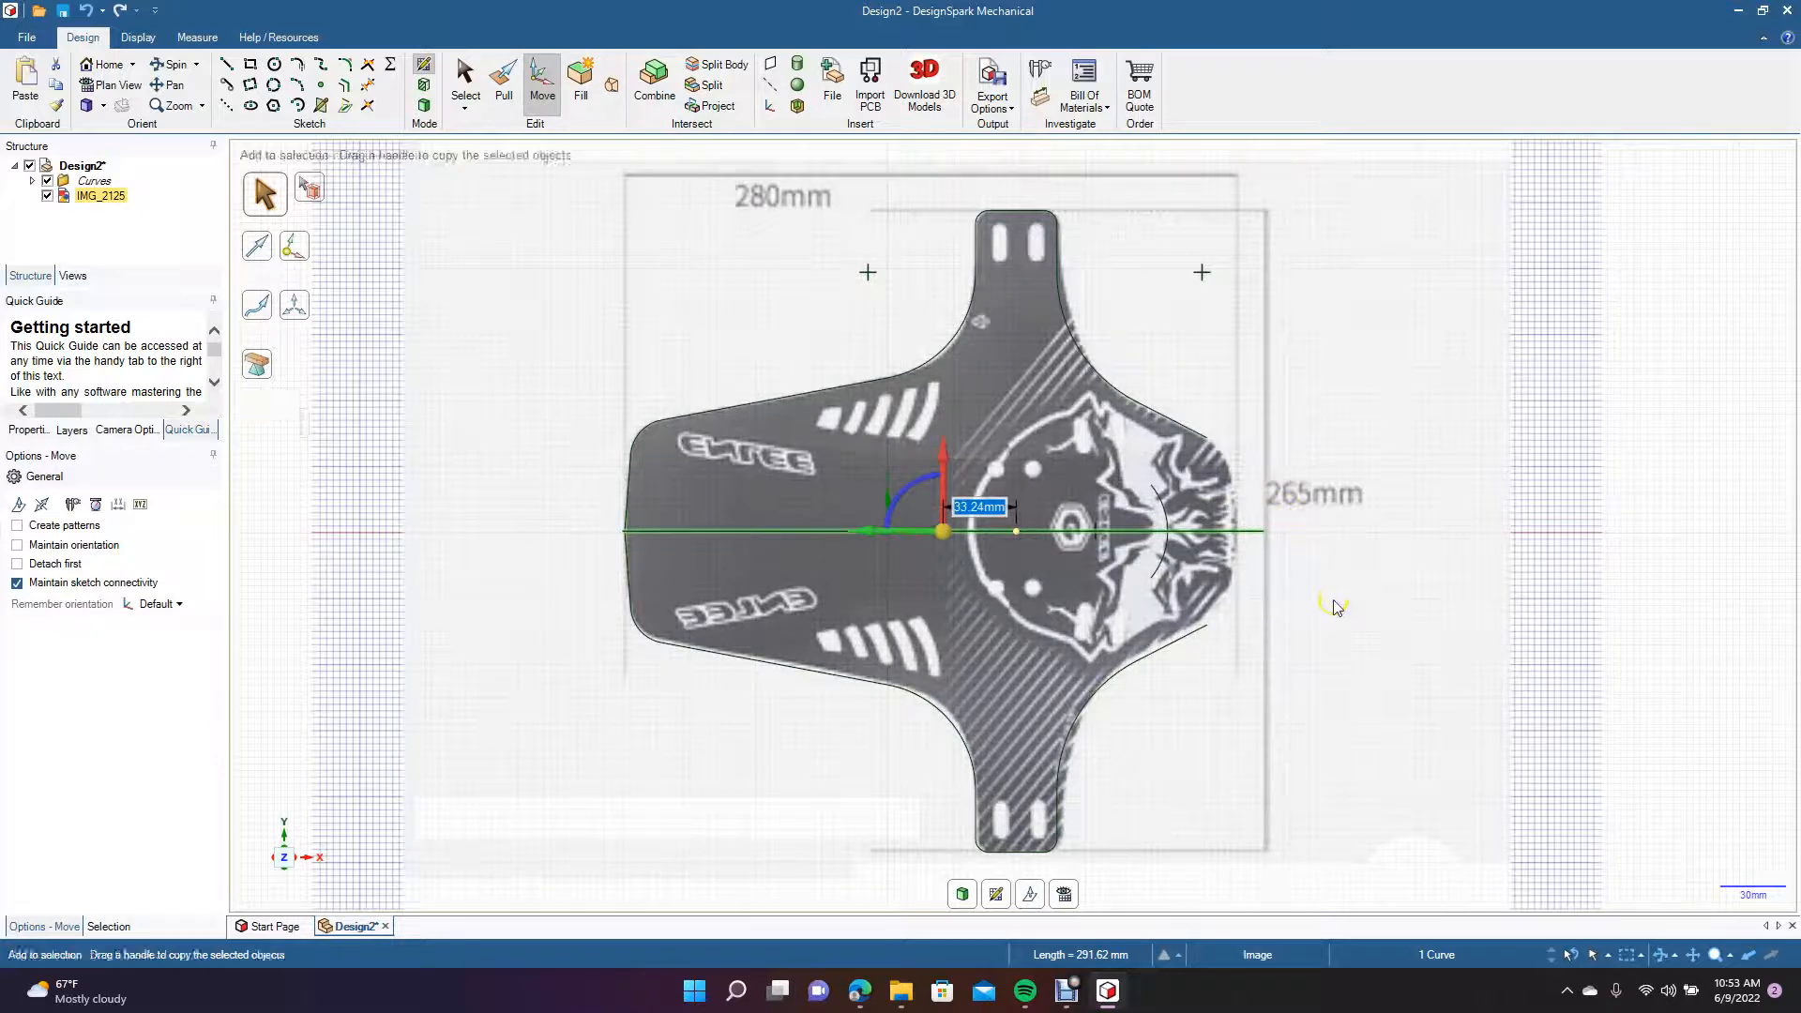
Undo the temporary line's move, rotation and drawing.
{"action": "key", "text": "ctrl+z"}
{"action": "key", "text": "ctrl+z"}
{"action": "key", "text": "l"}
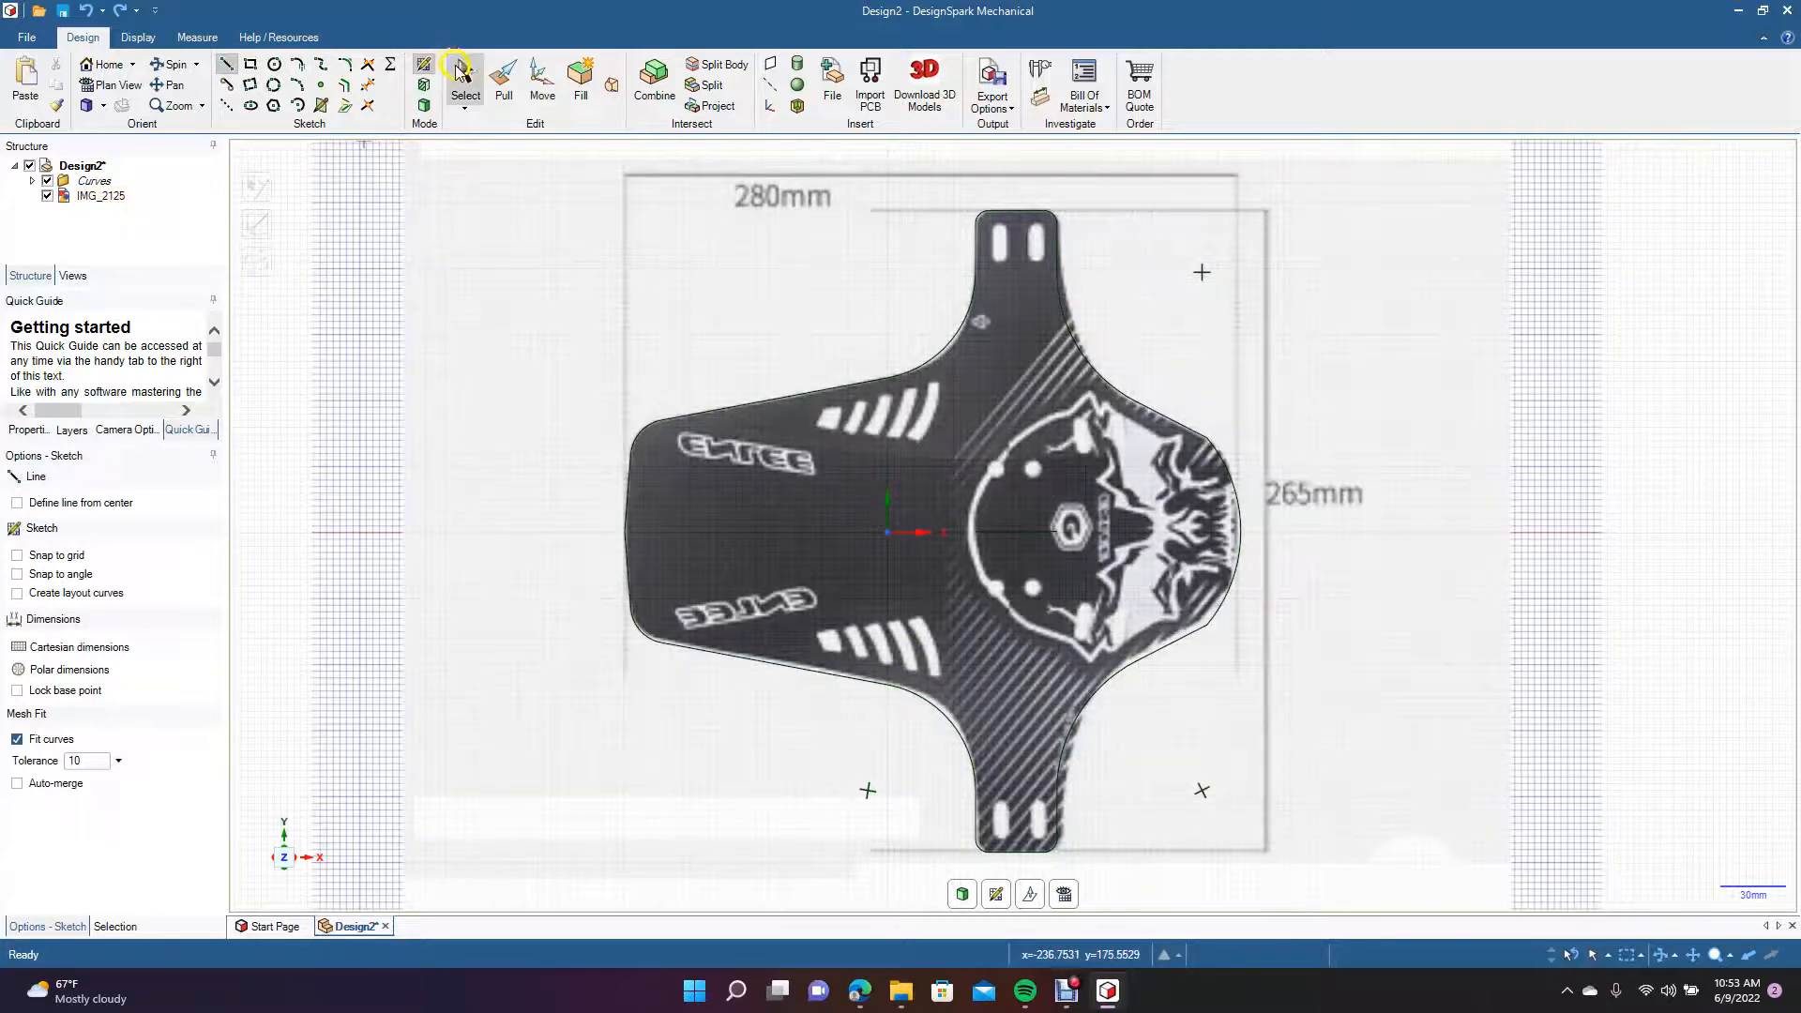
Delete the short leftover horizontal line inside the circular emblem.
{"action": "left_click", "coordinate": [464, 73]}
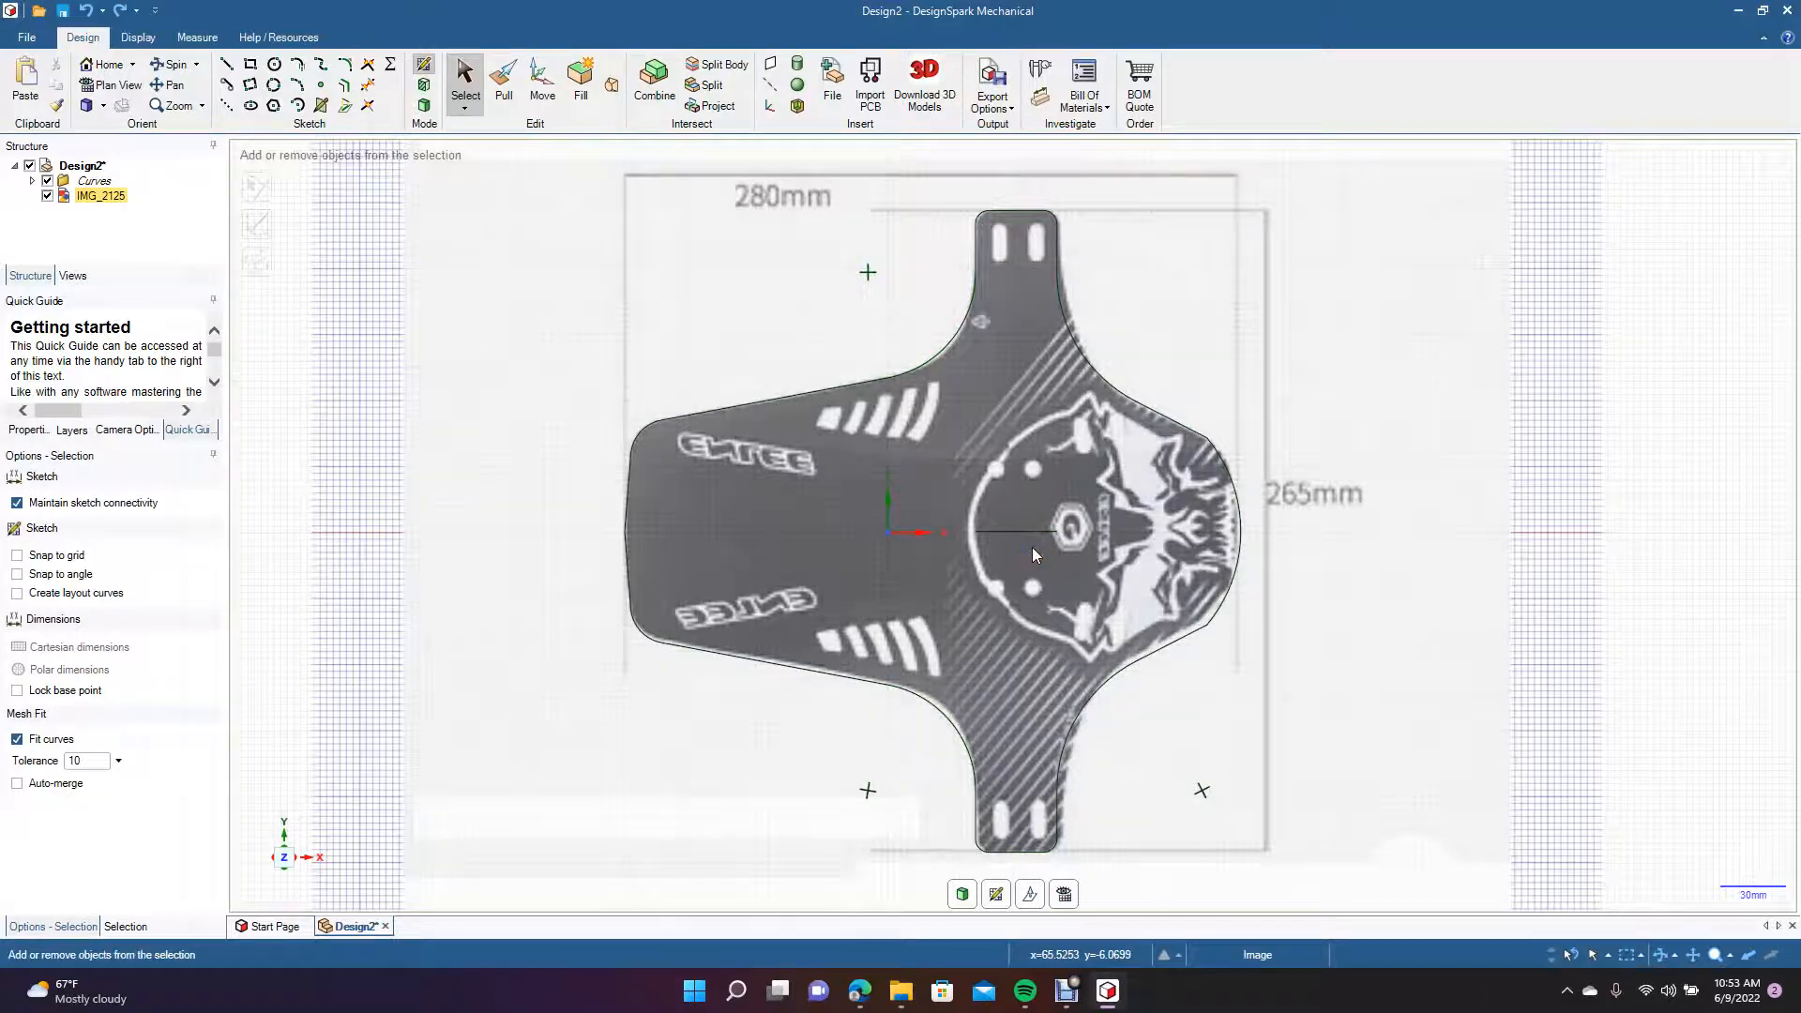
{"action": "scroll", "coordinate": [1034, 554], "scroll_direction": "up", "scroll_amount": 4}
{"action": "left_click", "coordinate": [1033, 542]}
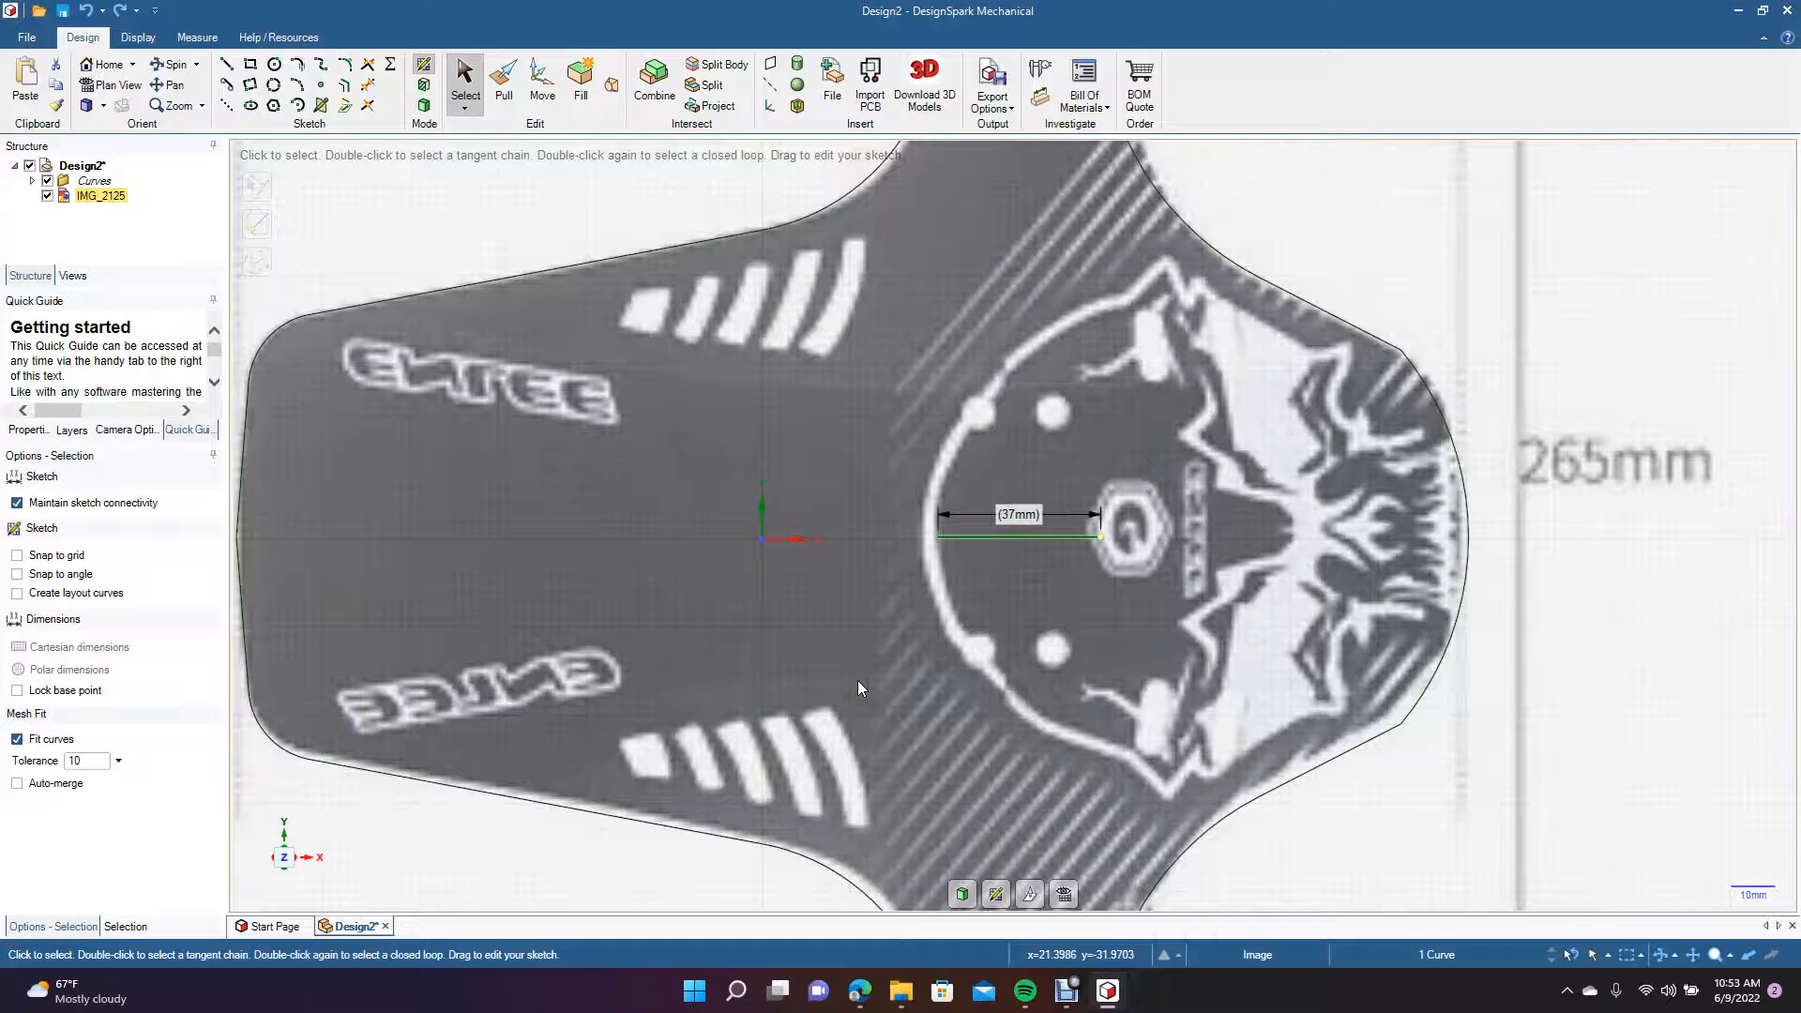
{"action": "key", "text": "Escape"}
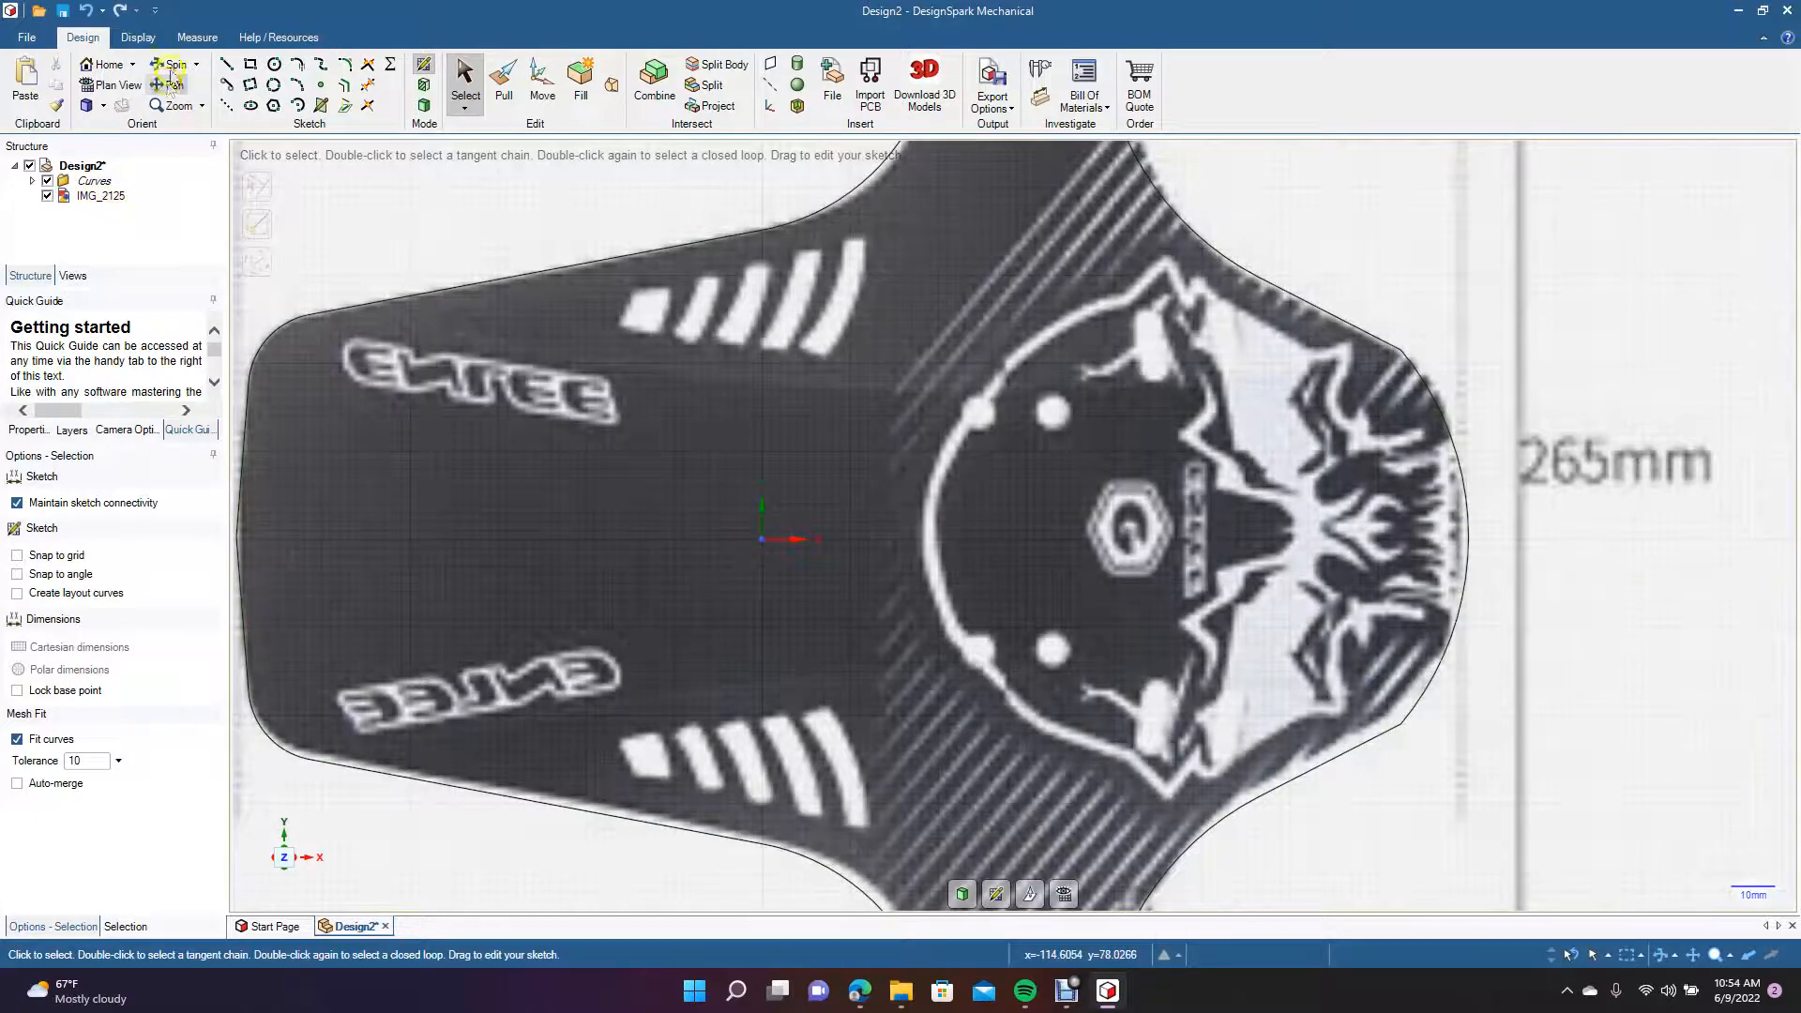
Draw a 280 mm horizontal line from the midpoint of the flap's left end to its right end and set it as the mirror line.
{"action": "left_click", "coordinate": [226, 64]}
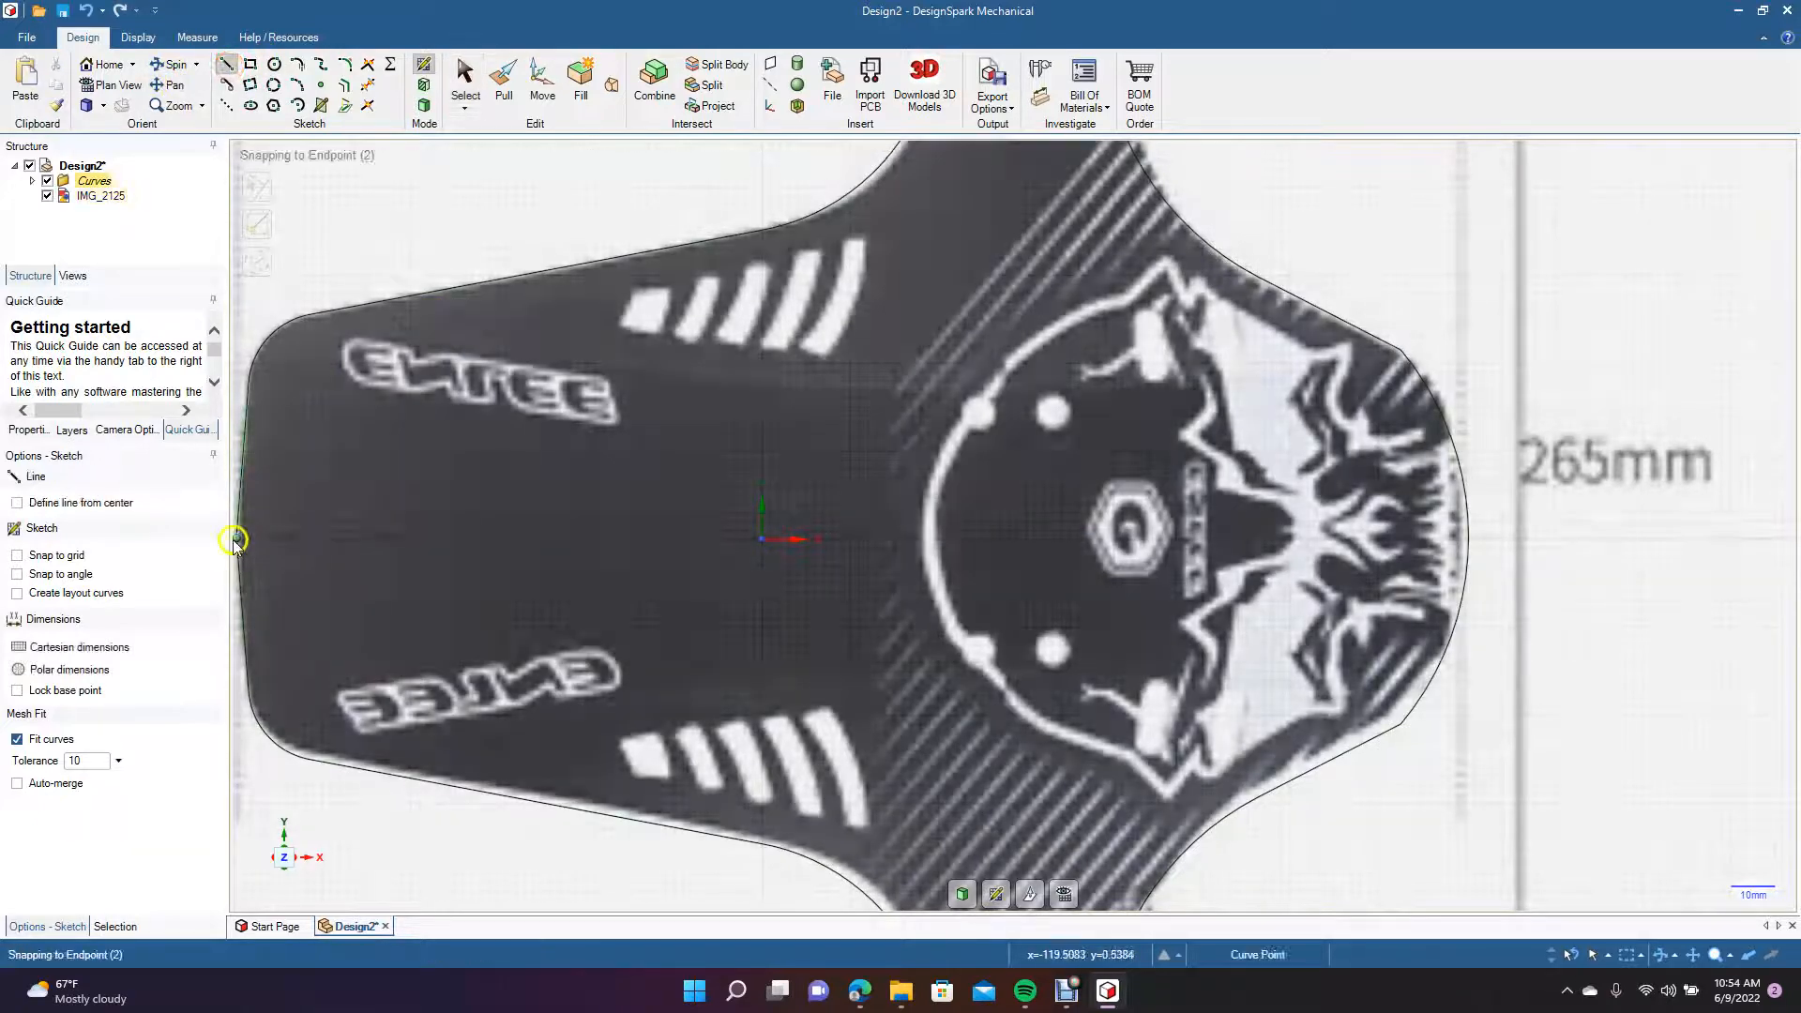
{"action": "left_click", "coordinate": [235, 540]}
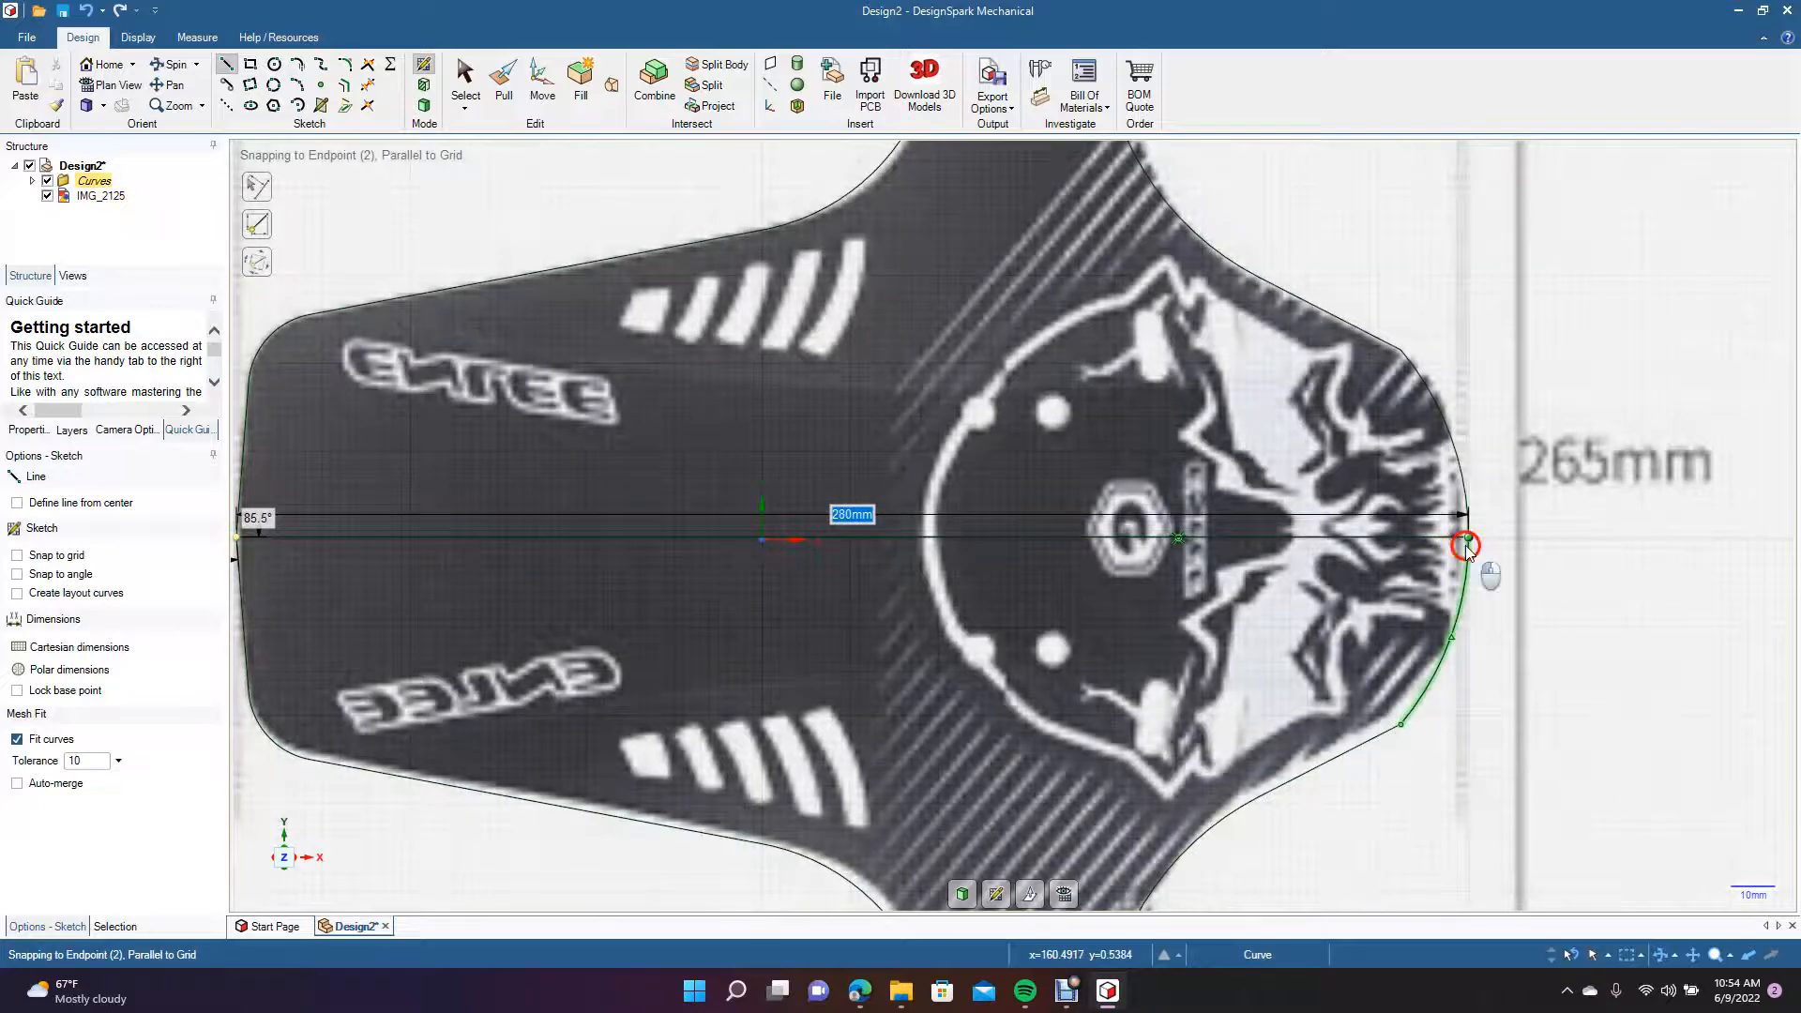
{"action": "left_click", "coordinate": [1463, 537]}
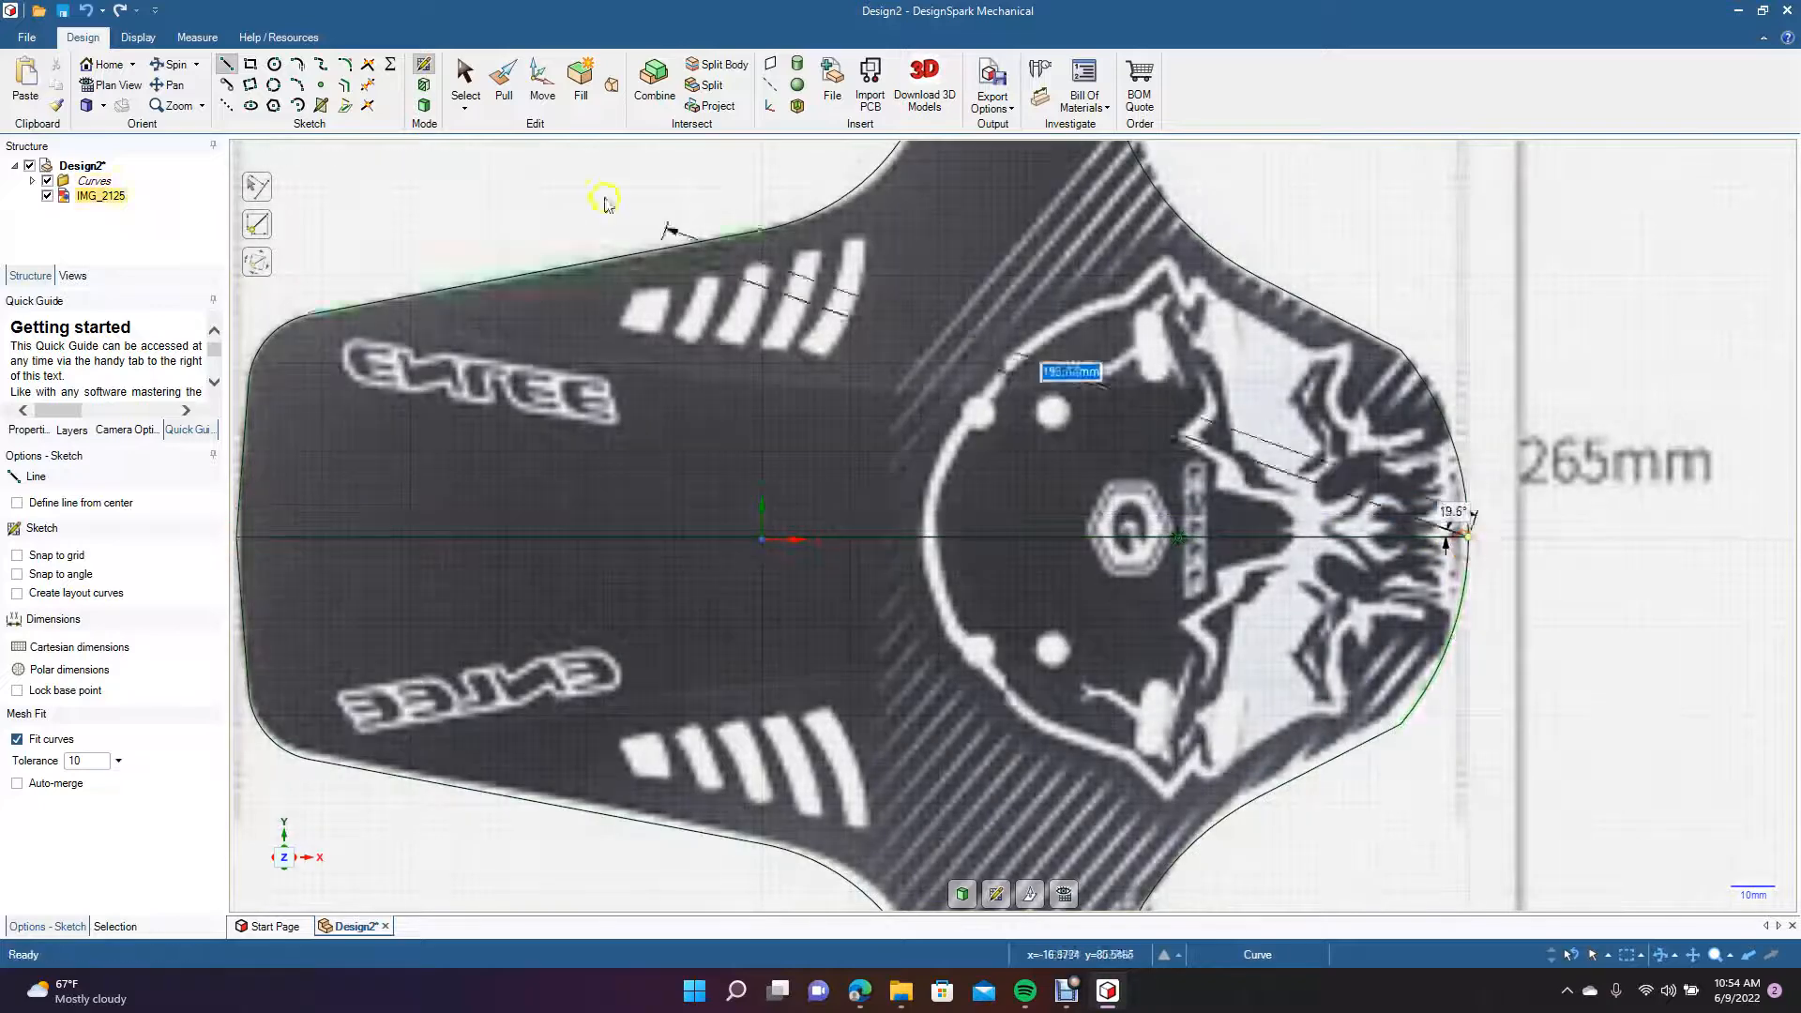
{"action": "left_click", "coordinate": [466, 87]}
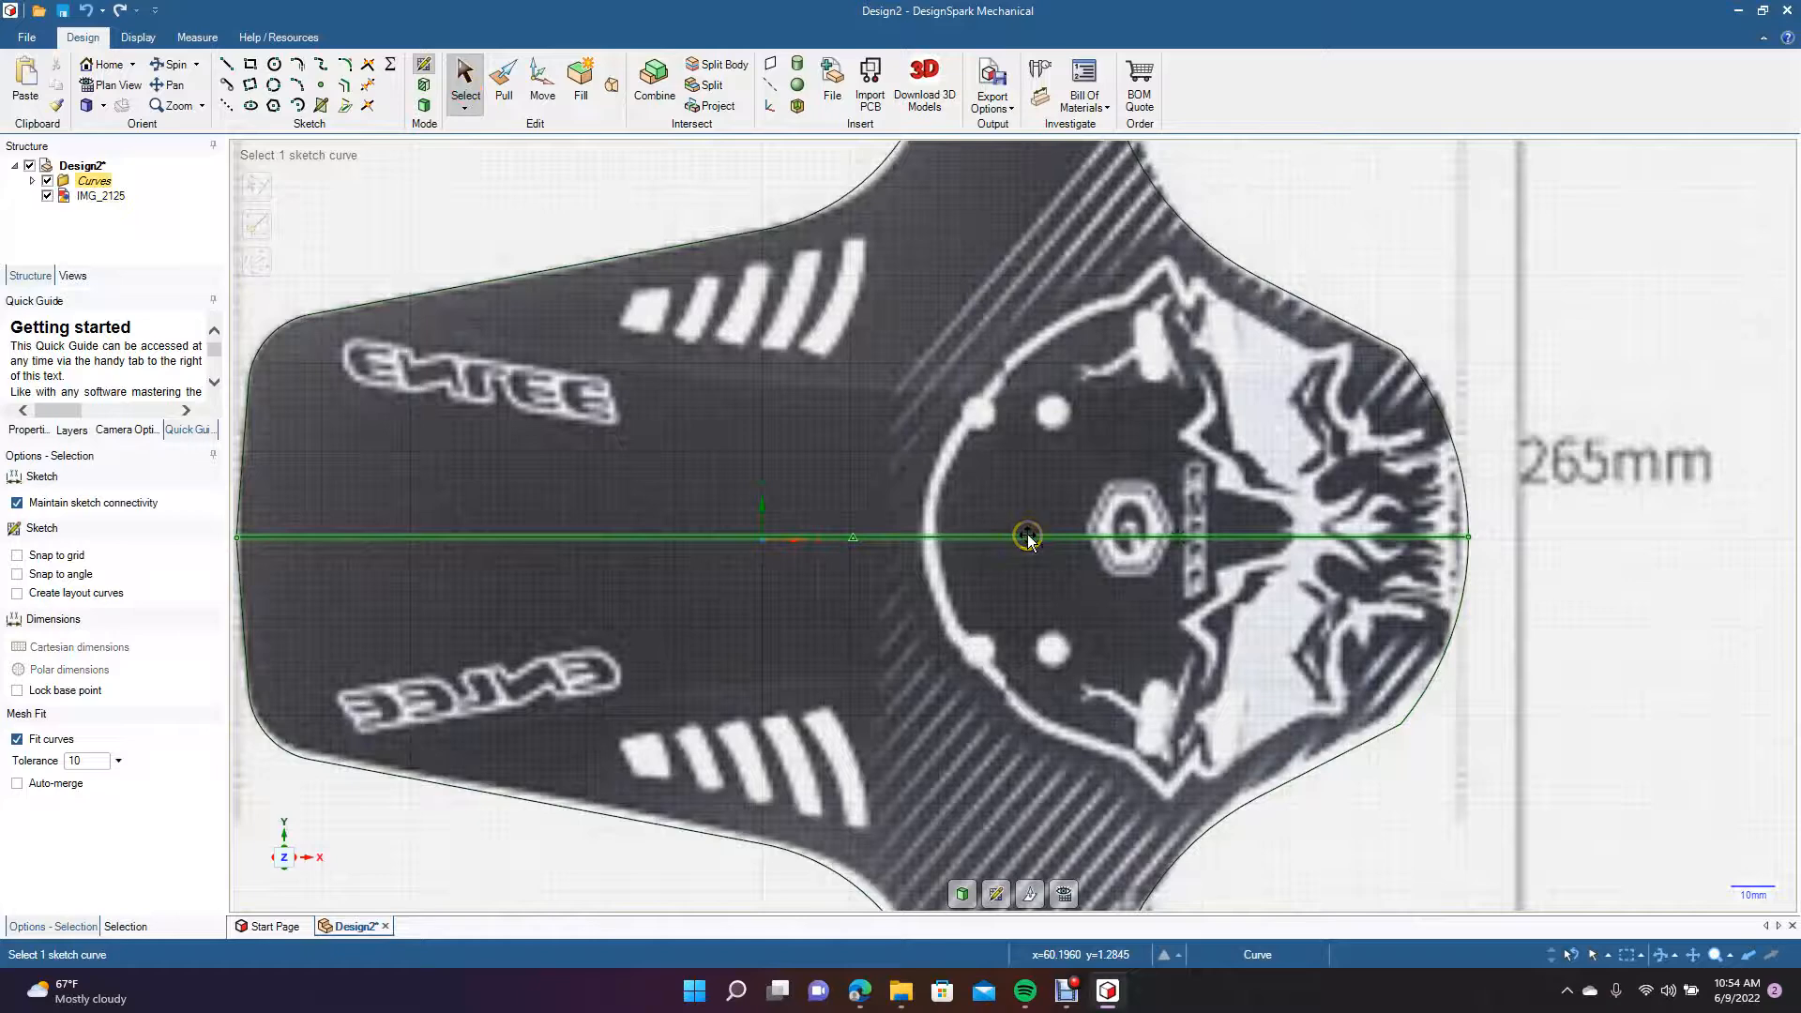
{"action": "right_click", "coordinate": [1027, 532]}
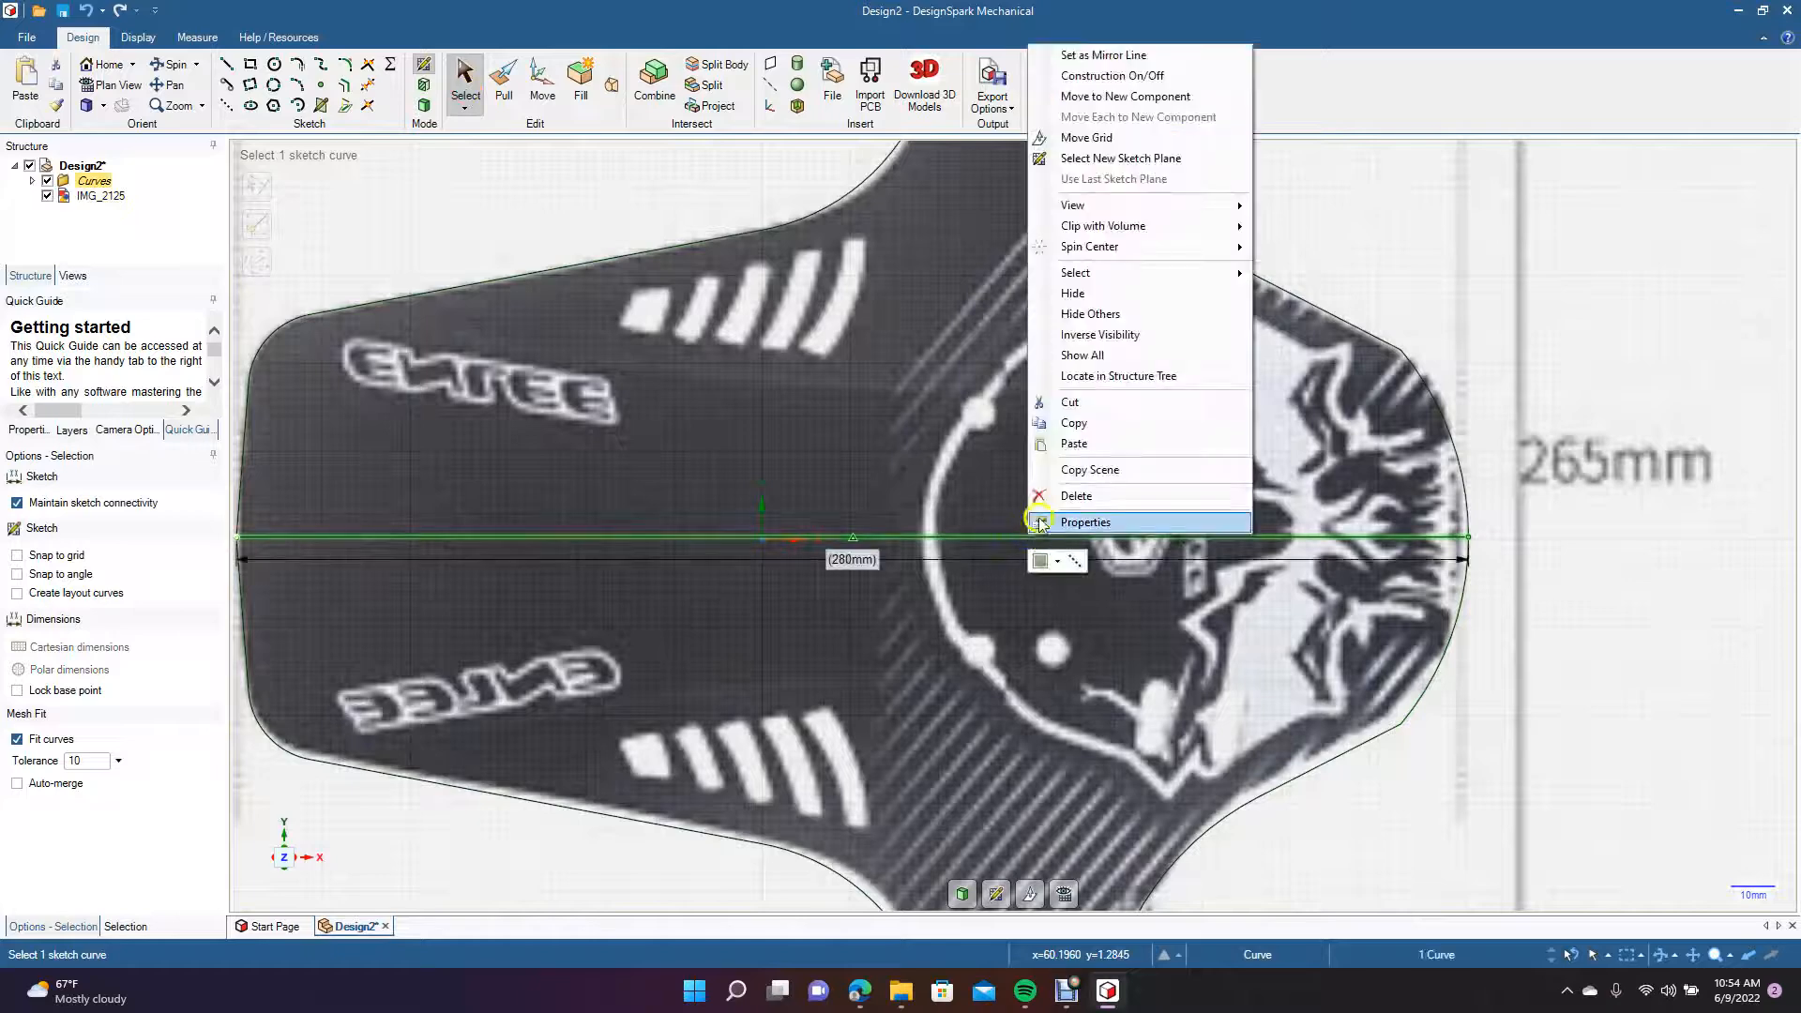
{"action": "left_click", "coordinate": [1105, 54]}
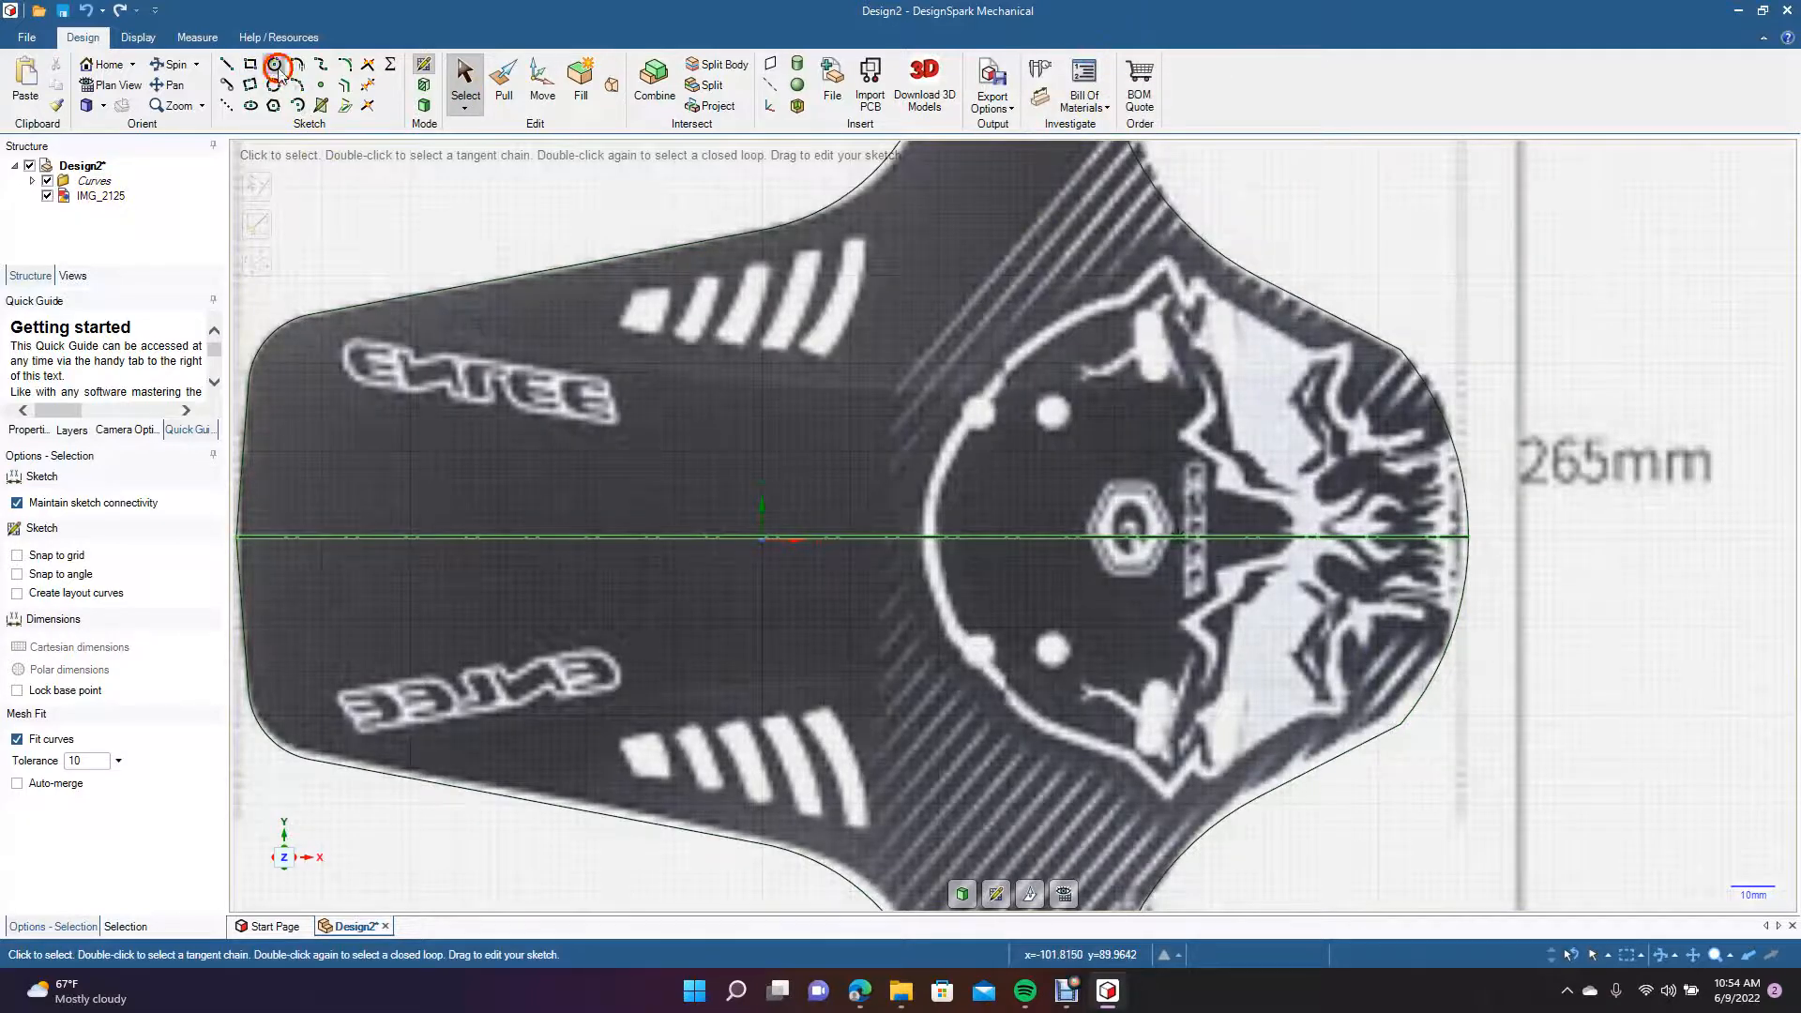
Draw a mirrored 8 mm diameter circle over the upper-left hole on the emblem's circular edge.
{"action": "left_click", "coordinate": [273, 64]}
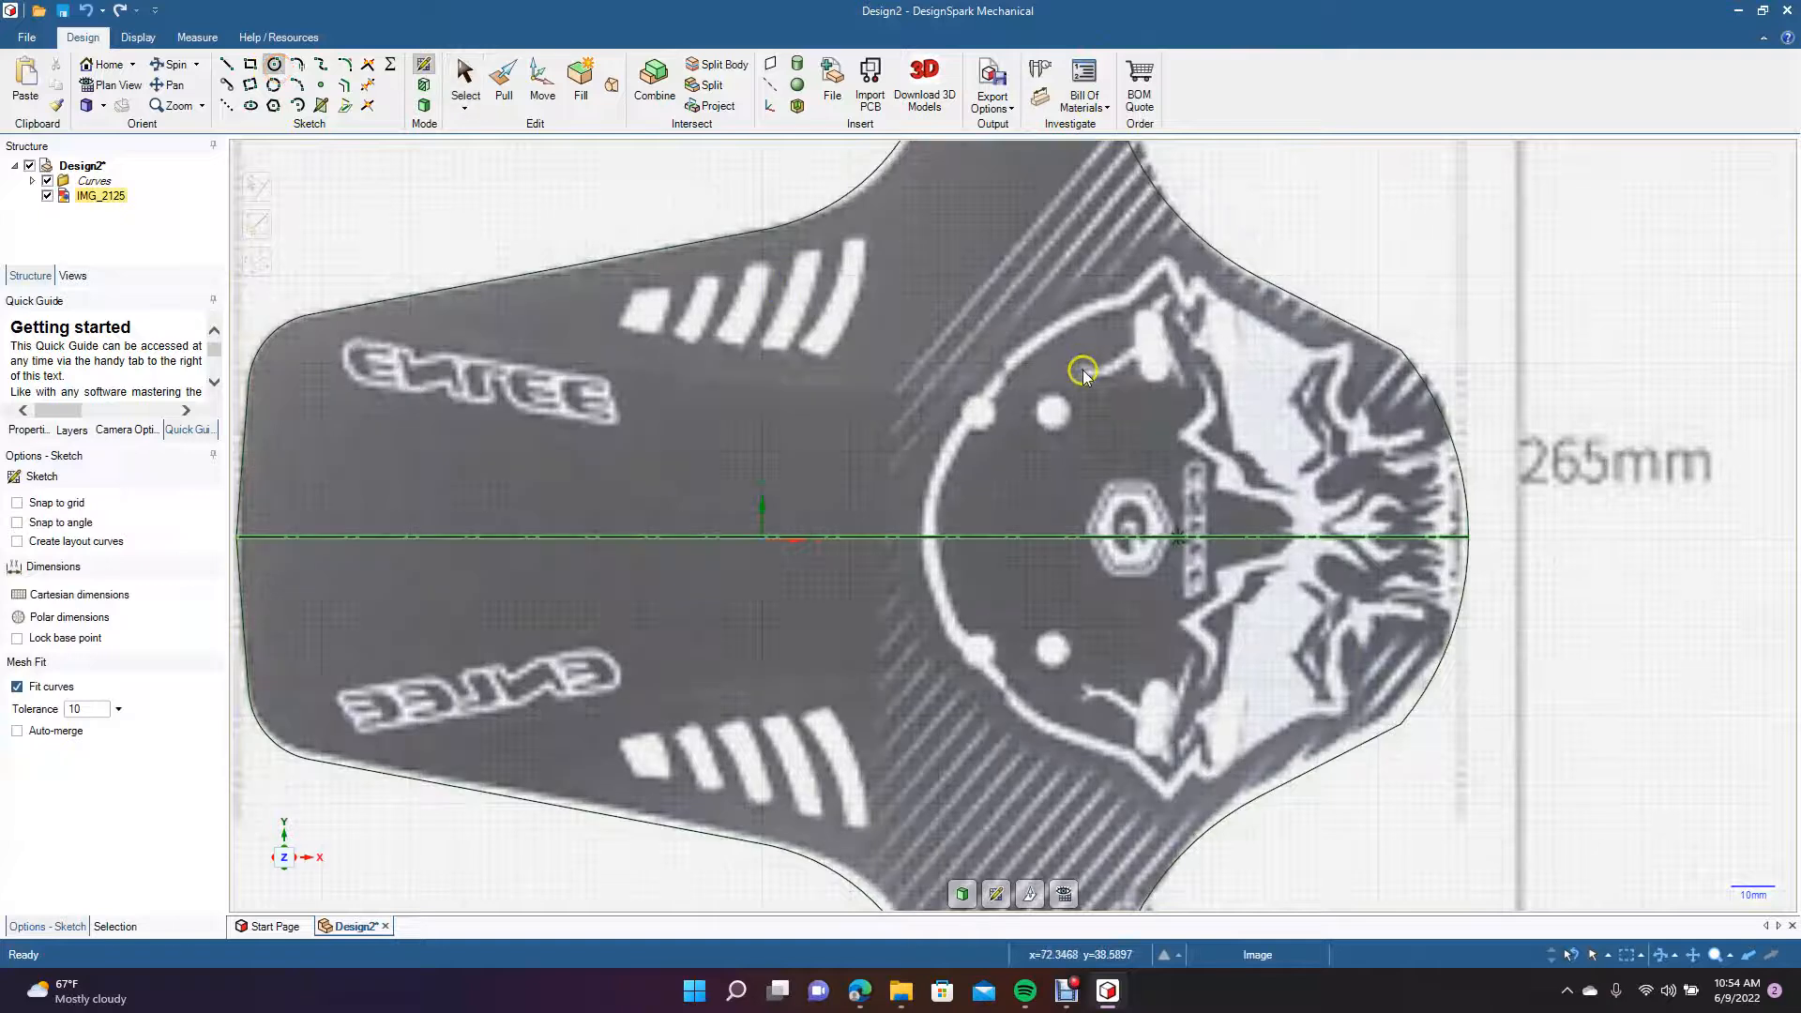
{"action": "left_click", "coordinate": [977, 415]}
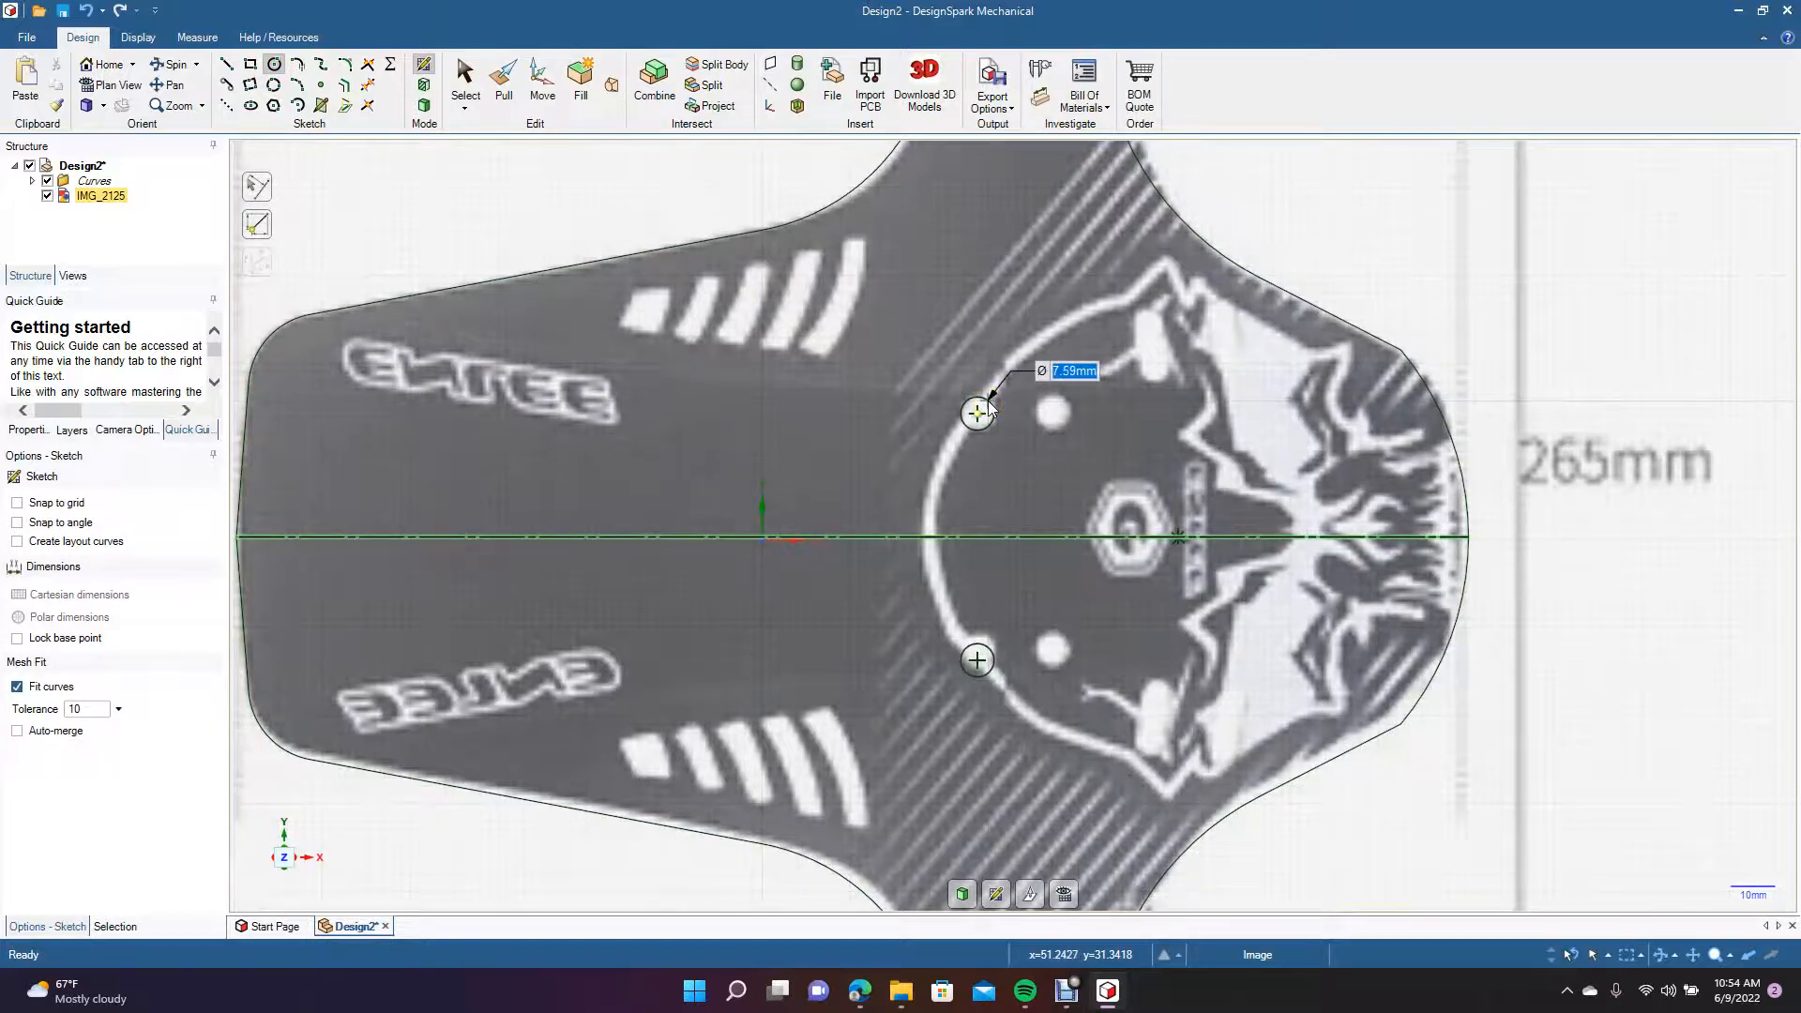
{"action": "left_click", "coordinate": [989, 400]}
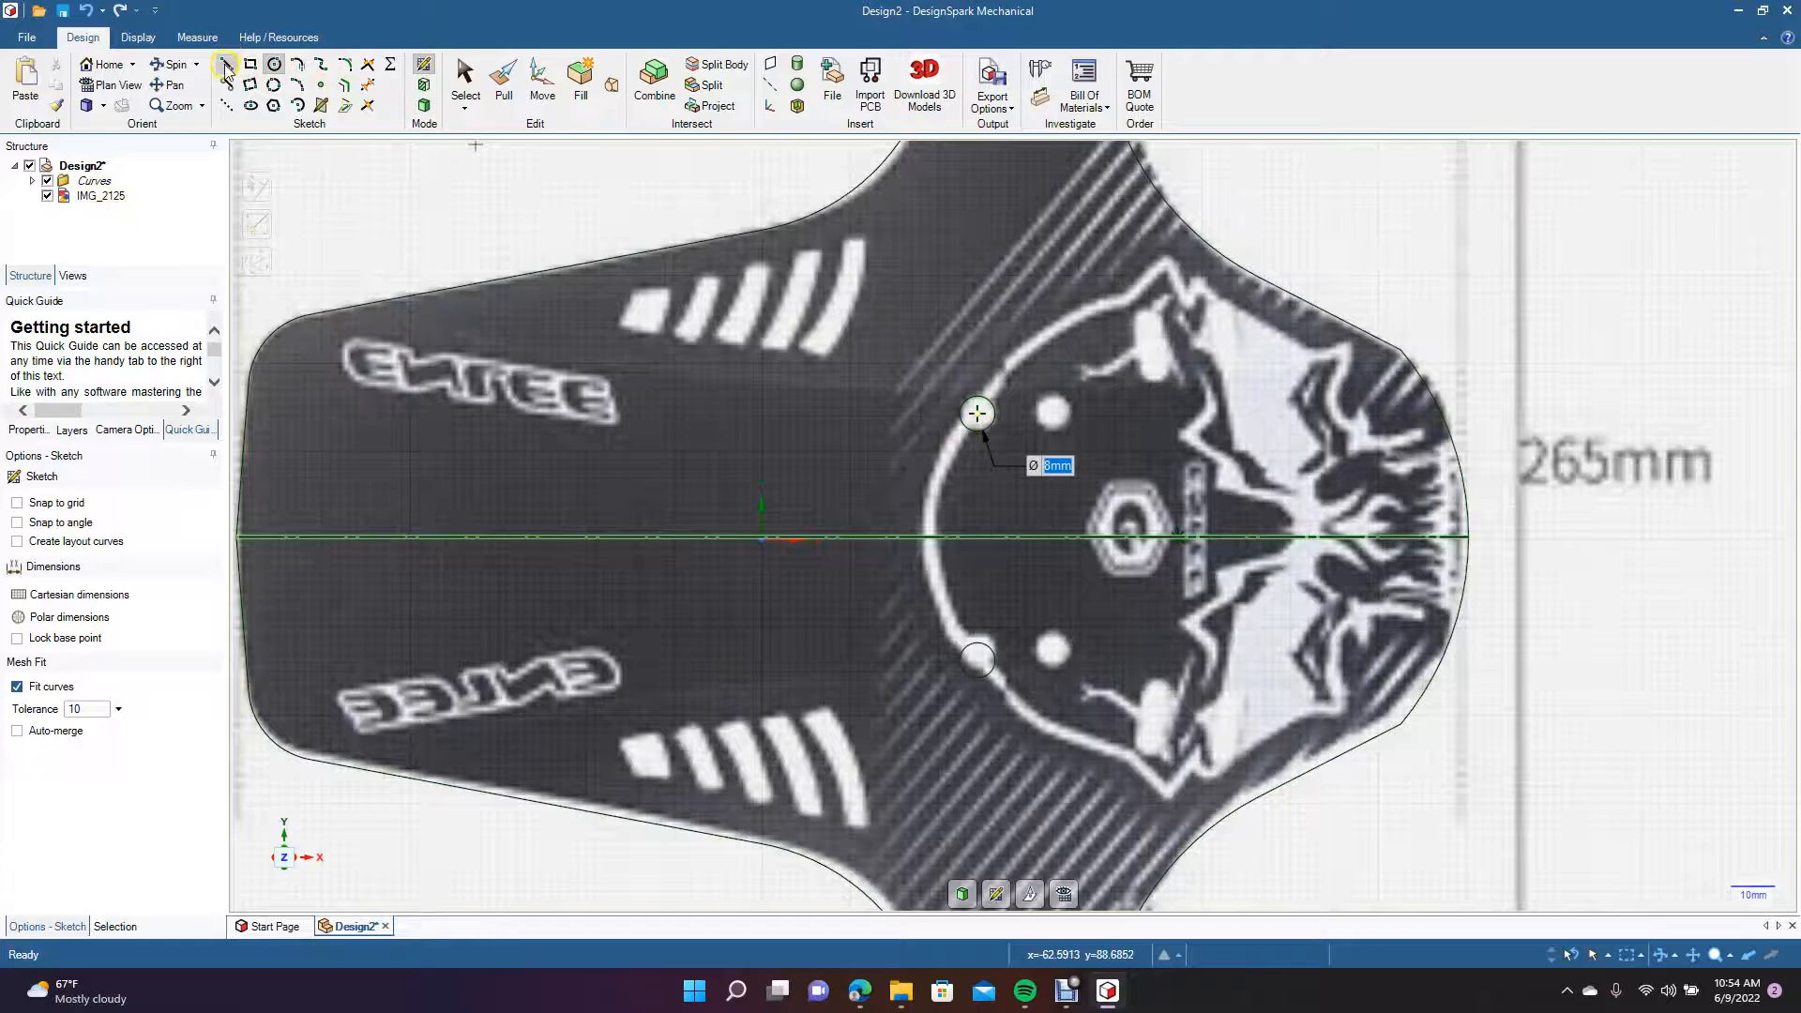
Draw a mirrored horizontal line from the centre of the 8 mm circle to the centre of the neighbouring hole on its right.
{"action": "left_click", "coordinate": [226, 64]}
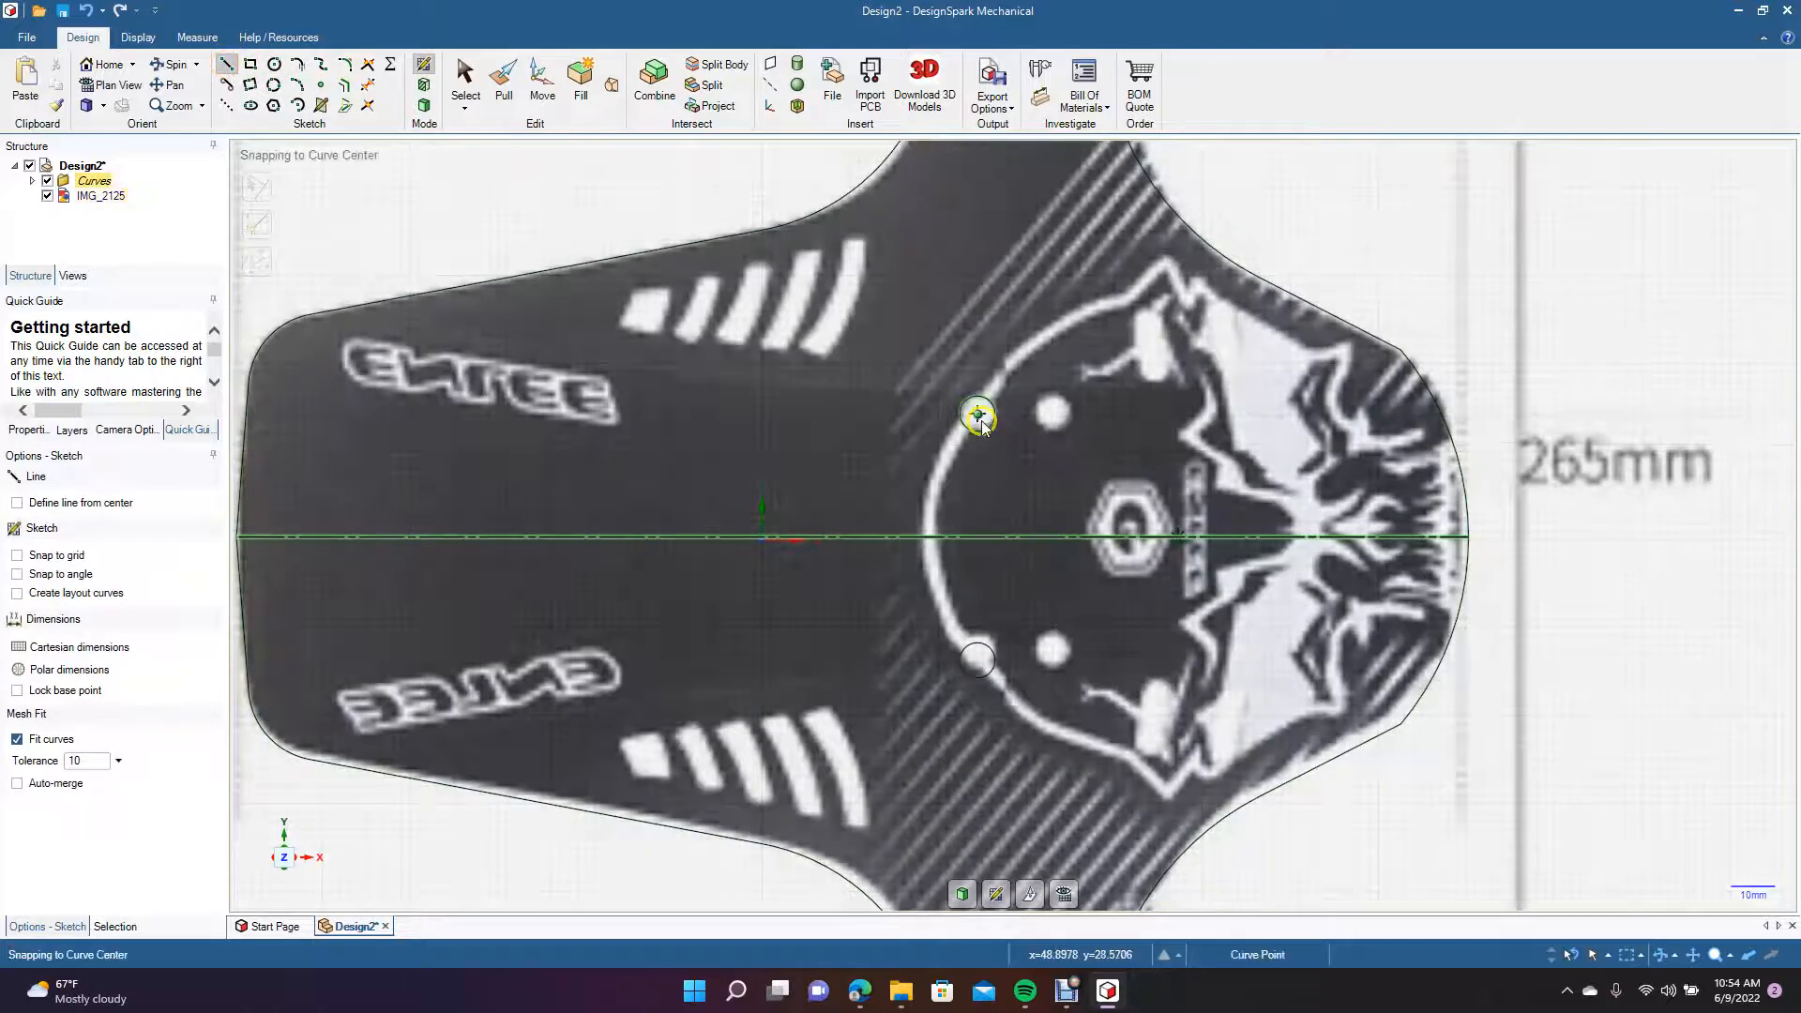
{"action": "left_click", "coordinate": [979, 417]}
{"action": "left_click", "coordinate": [1055, 415]}
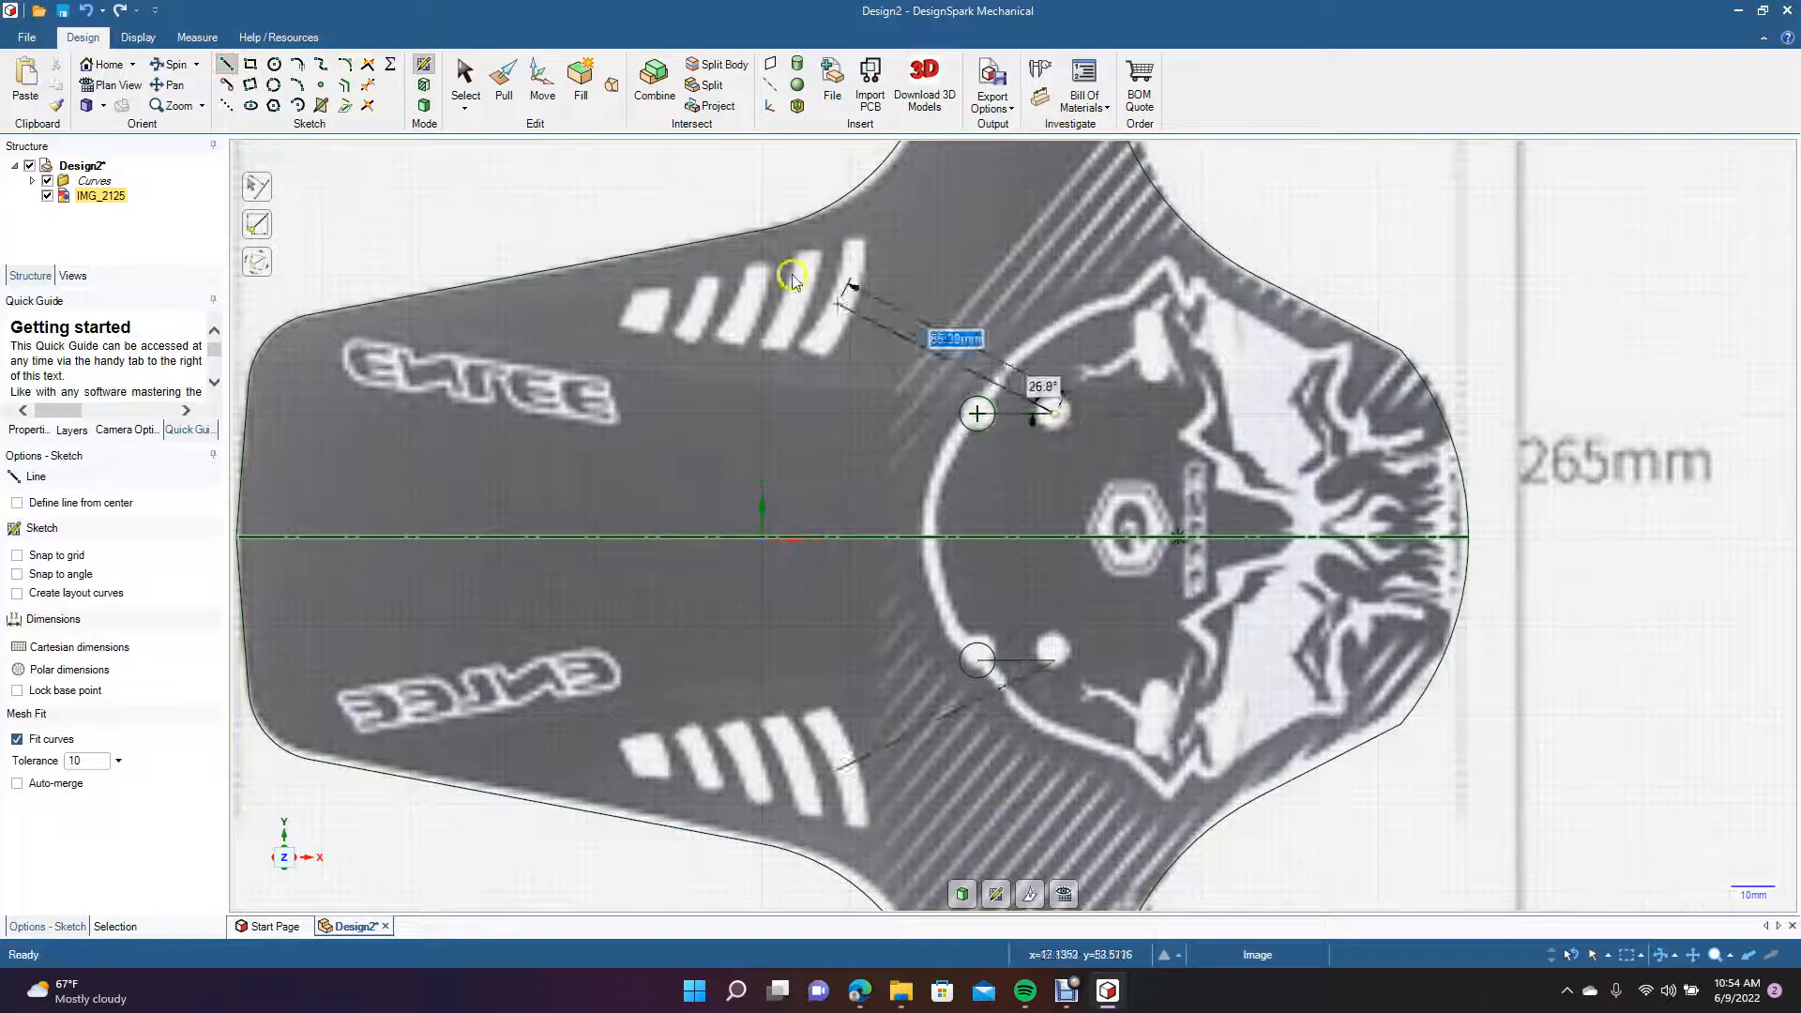
{"action": "left_click", "coordinate": [464, 79]}
Draw a mirrored 8 mm diameter circle centred on the right end of the short horizontal line.
{"action": "left_click", "coordinate": [273, 64]}
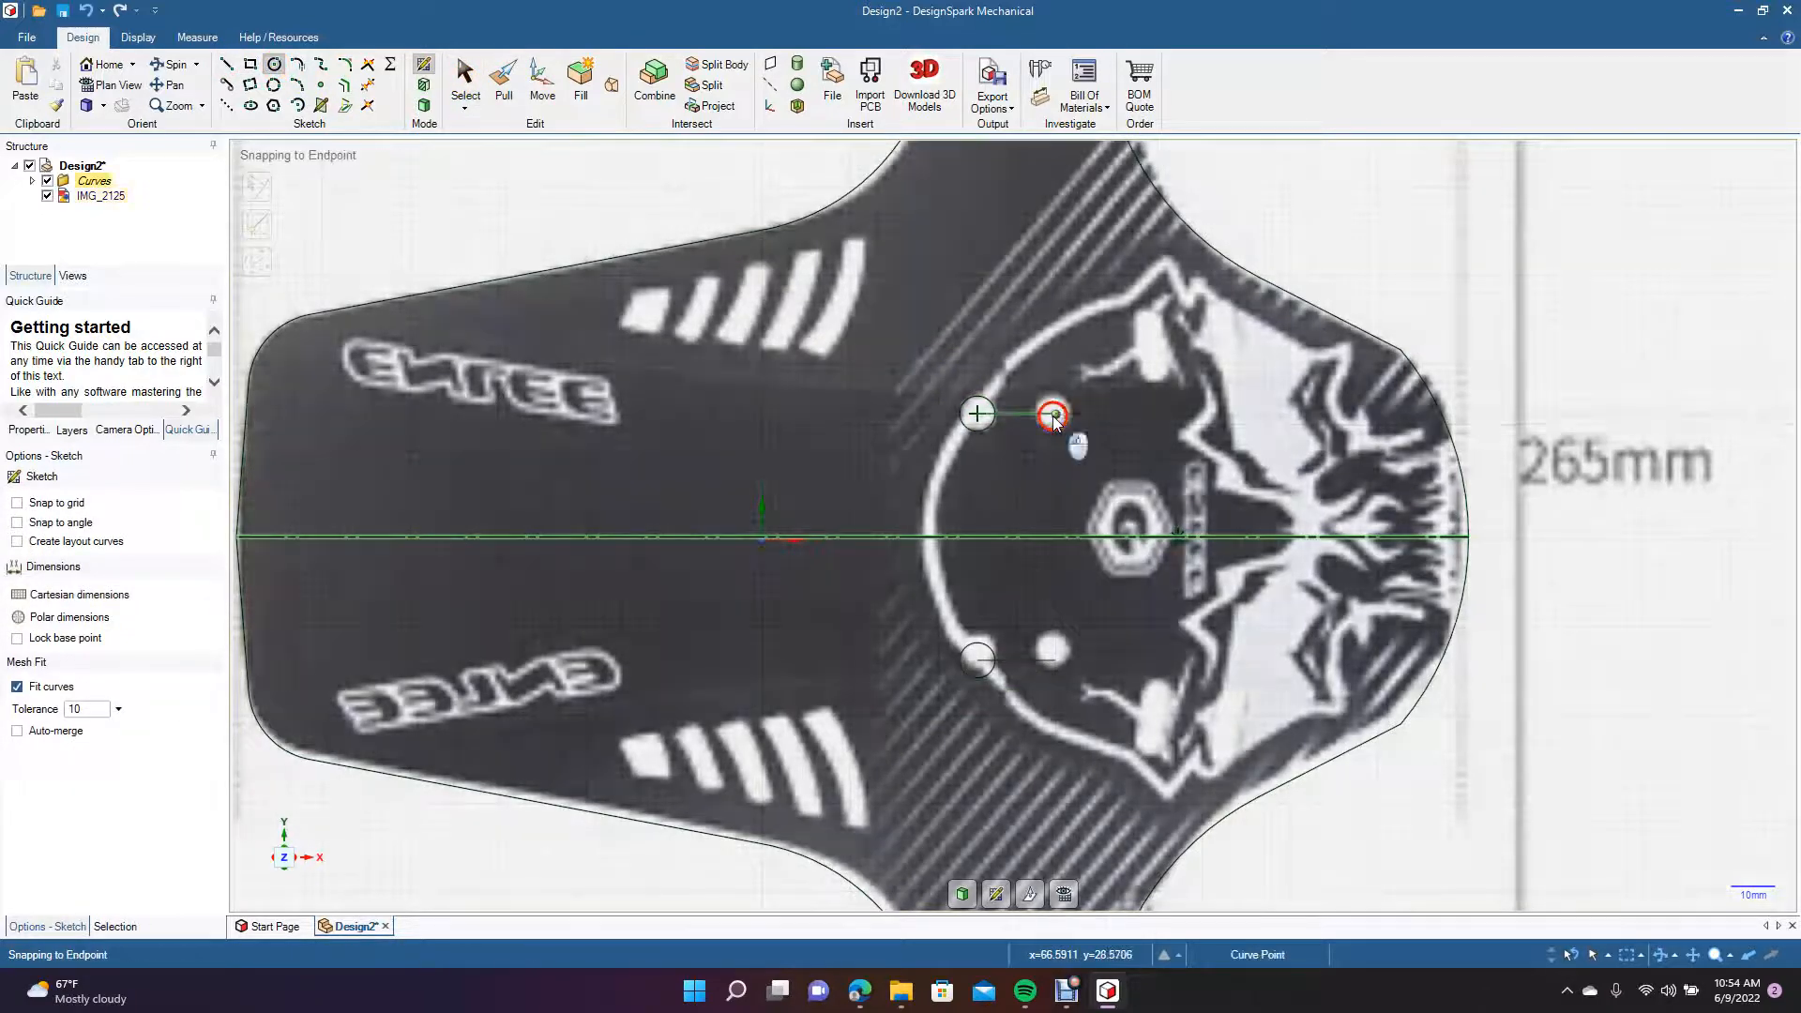
{"action": "left_click", "coordinate": [1054, 414]}
{"action": "left_click", "coordinate": [1058, 411]}
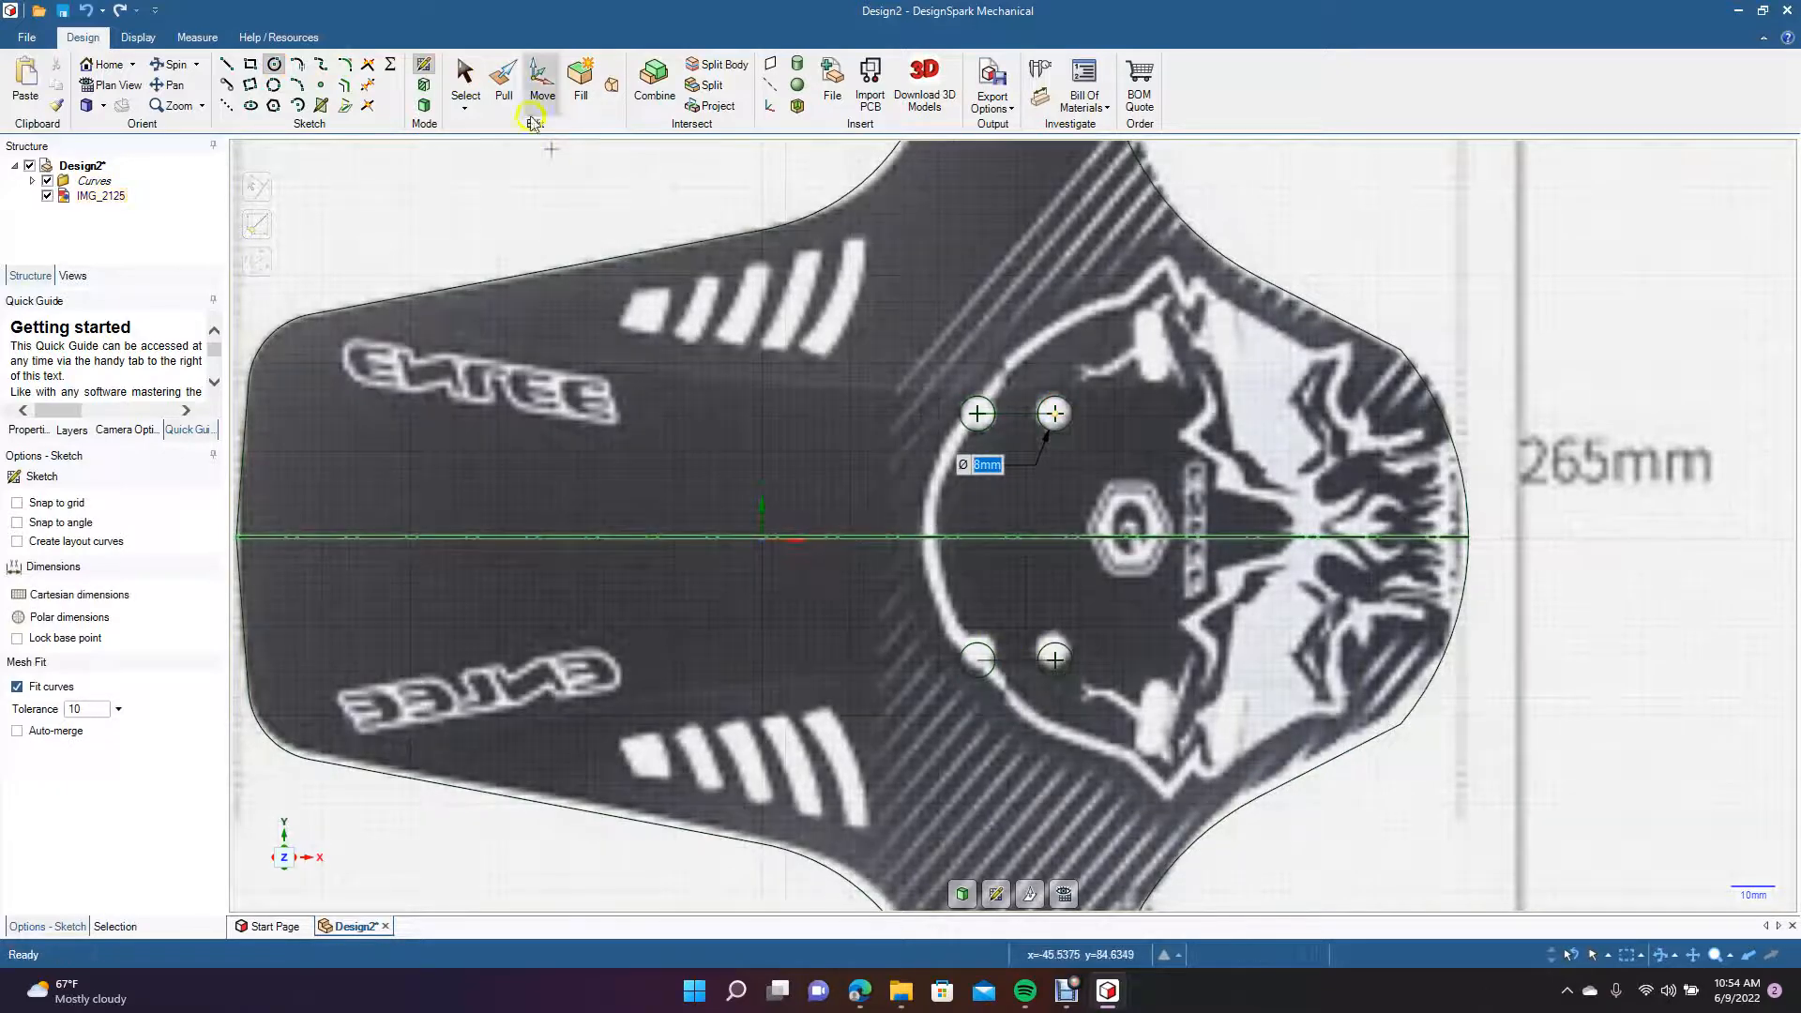
{"action": "left_click", "coordinate": [465, 79]}
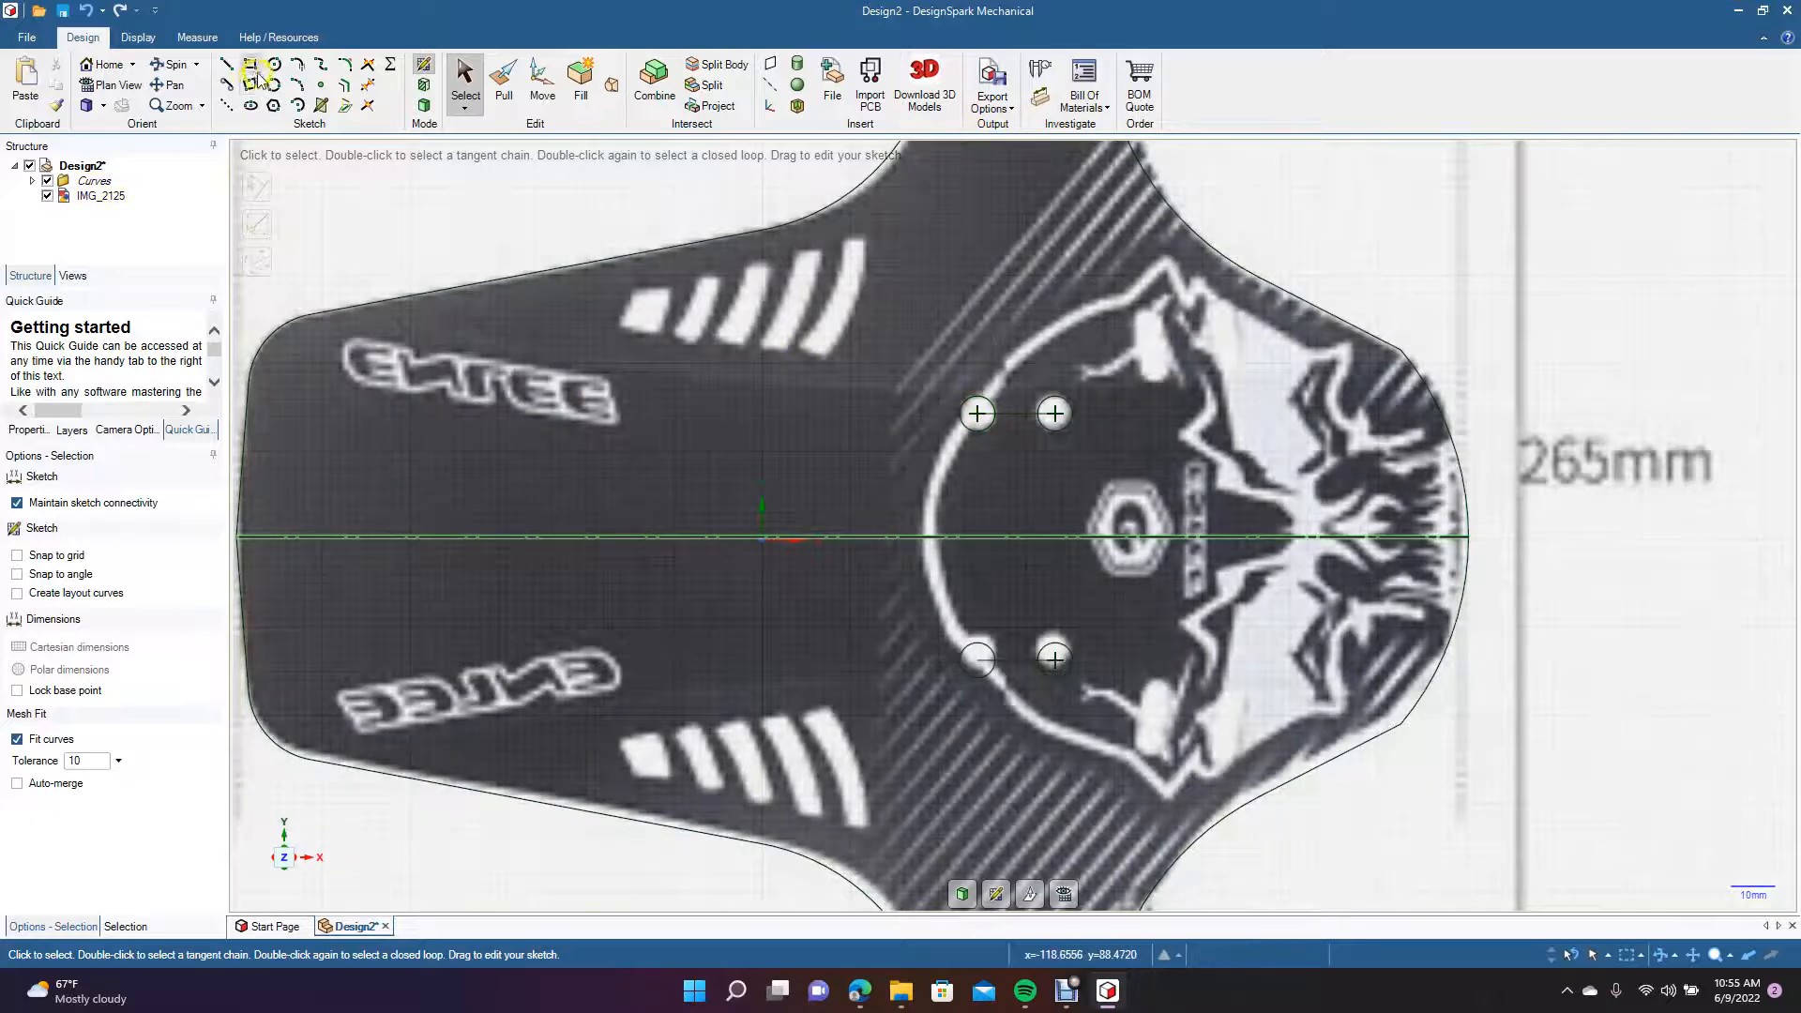
Draw a mirrored 7 mm diameter circle at the top end of the upper slanted slot beside the skull graphic.
{"action": "left_click", "coordinate": [274, 64]}
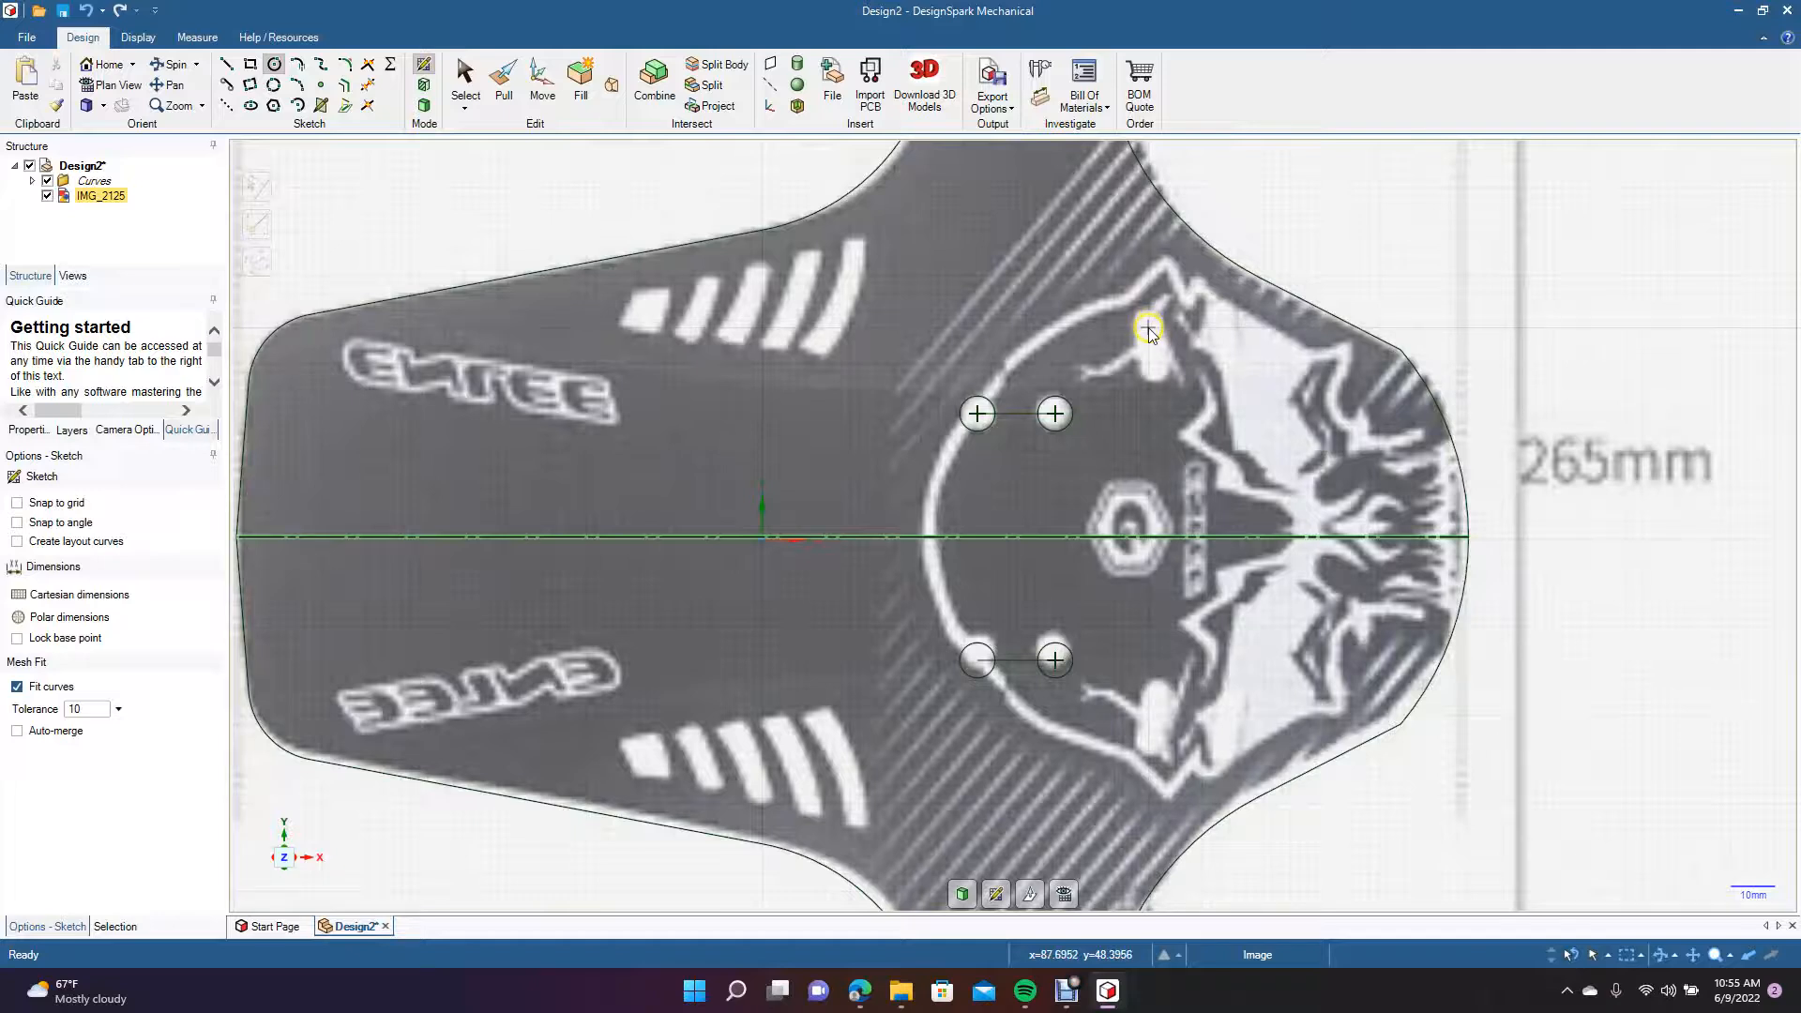
{"action": "left_click", "coordinate": [1148, 328]}
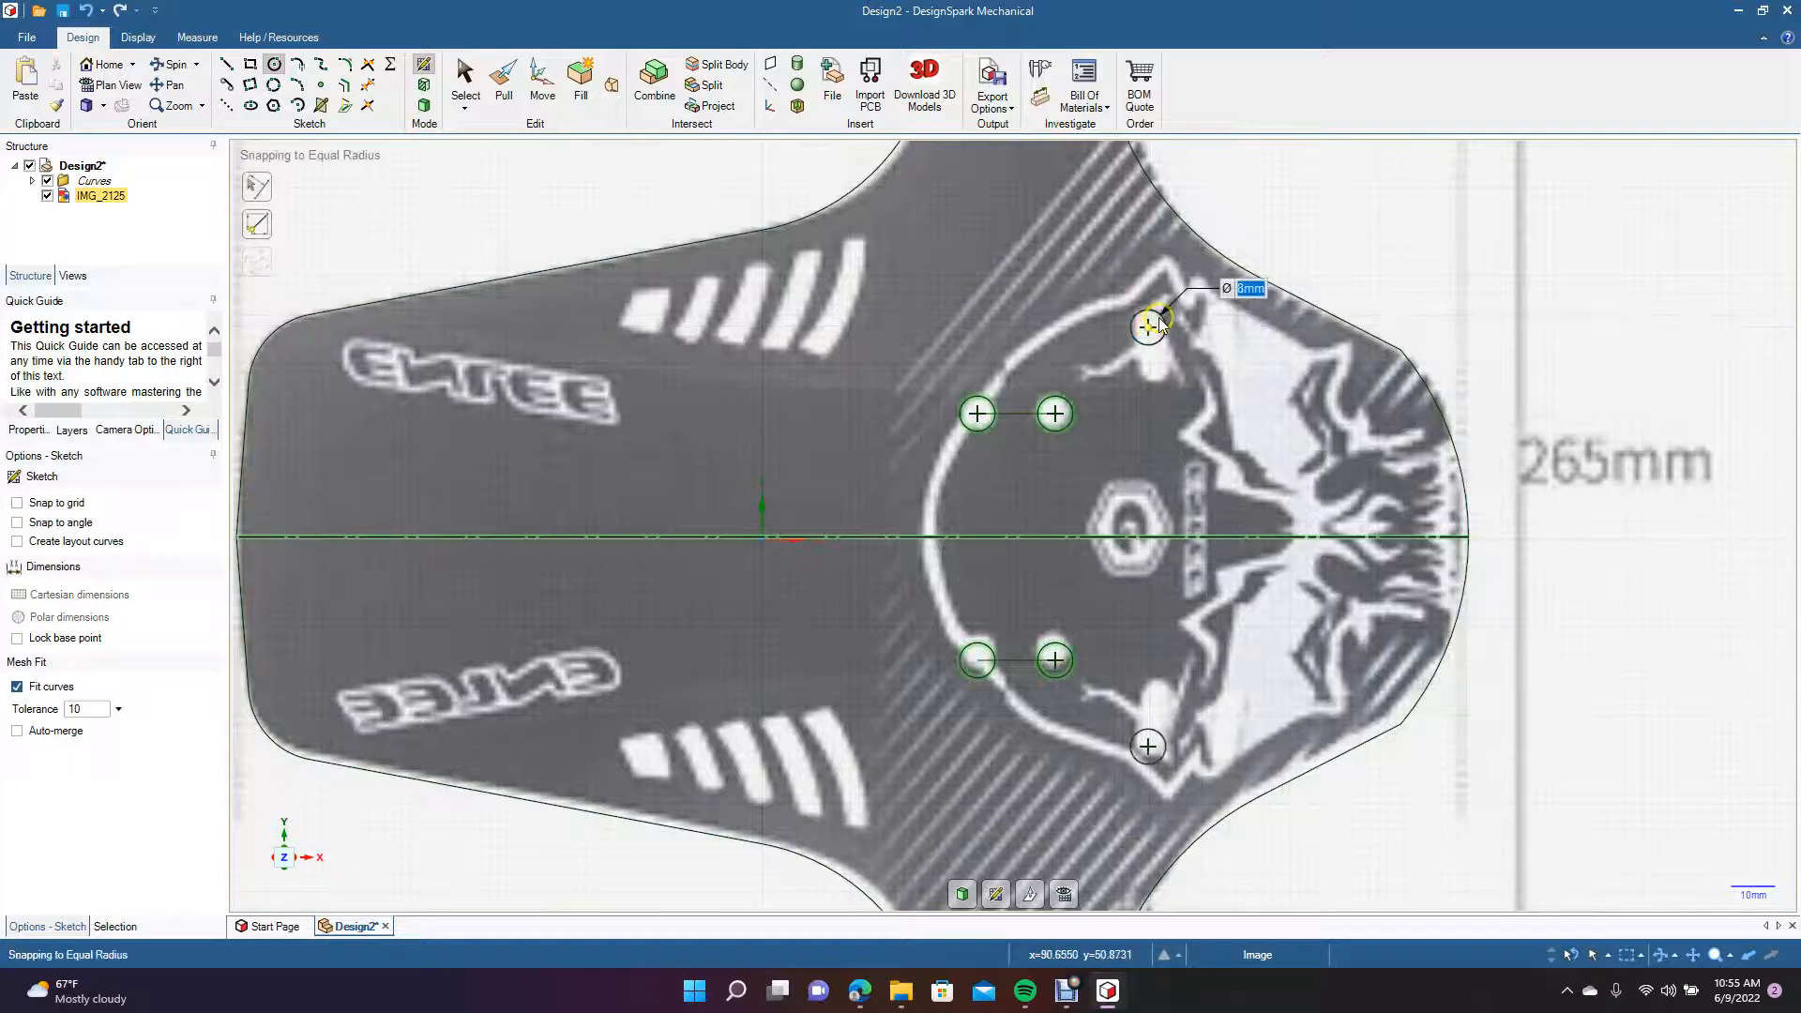
{"action": "left_click", "coordinate": [1160, 324]}
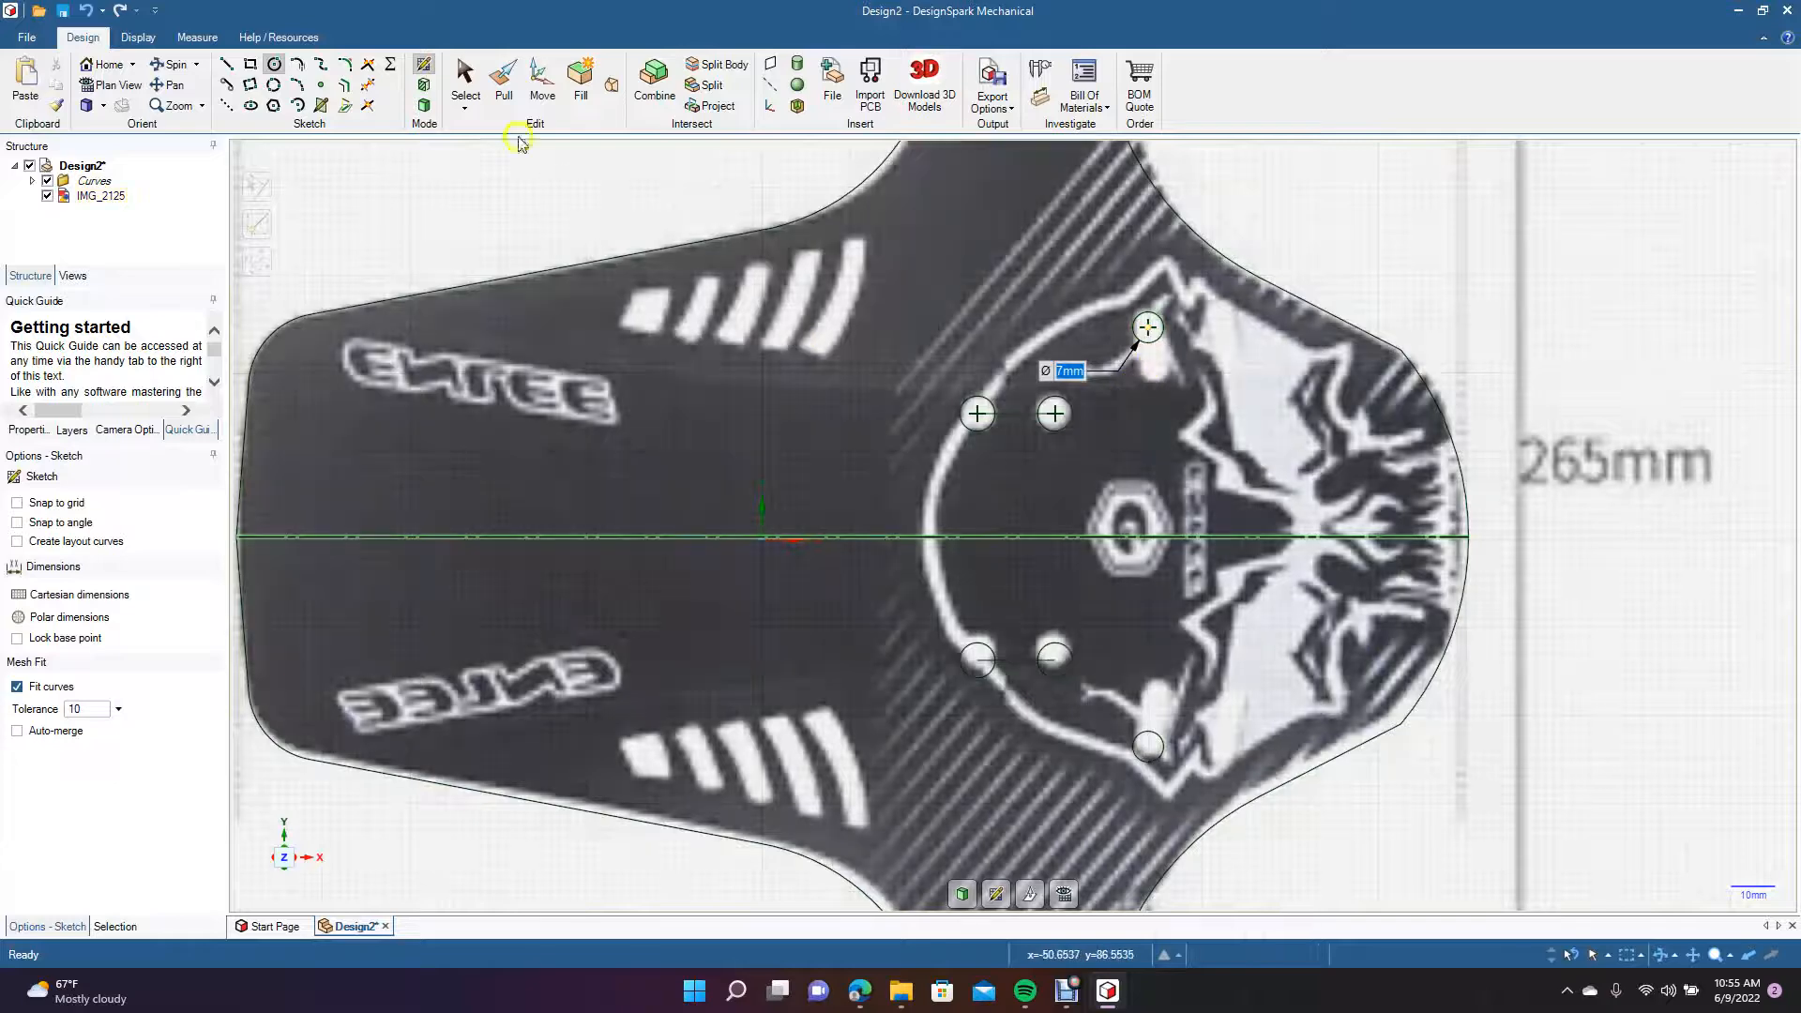
Draw a mirrored guide line about 20 mm long at 80° down from the centre of the 7 mm circle.
{"action": "left_click", "coordinate": [228, 66]}
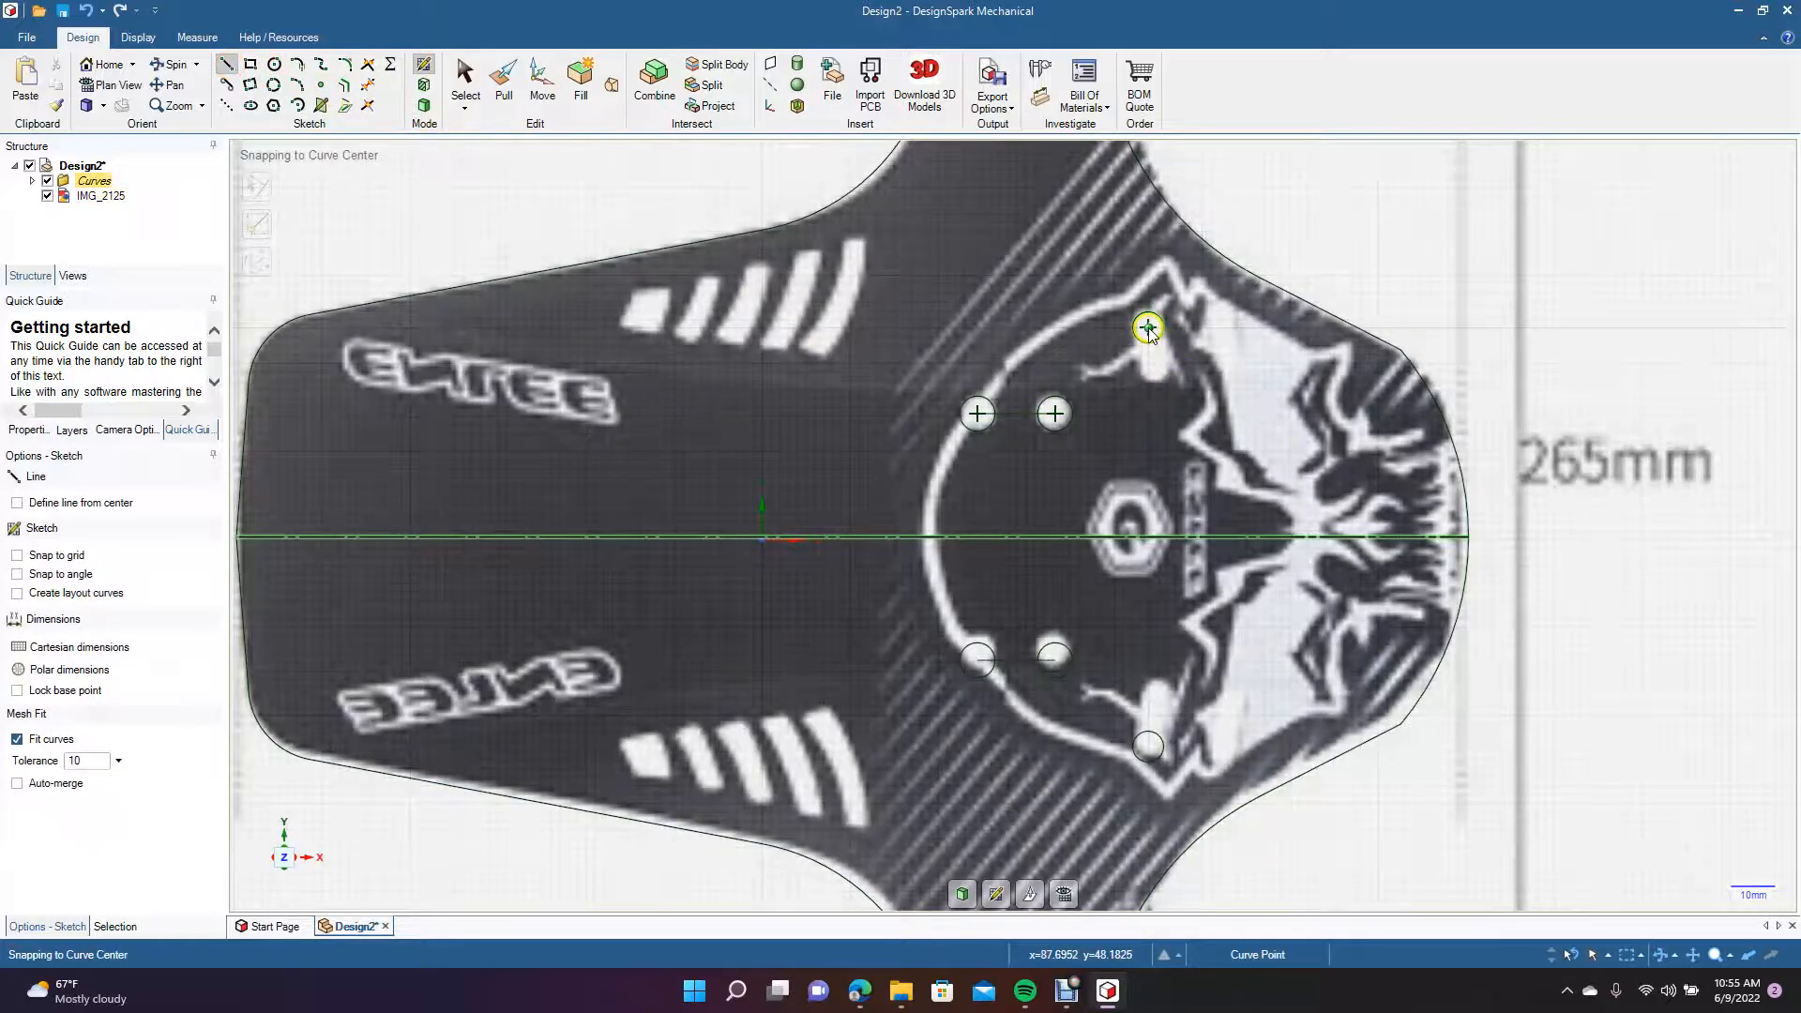
{"action": "left_click", "coordinate": [1148, 328]}
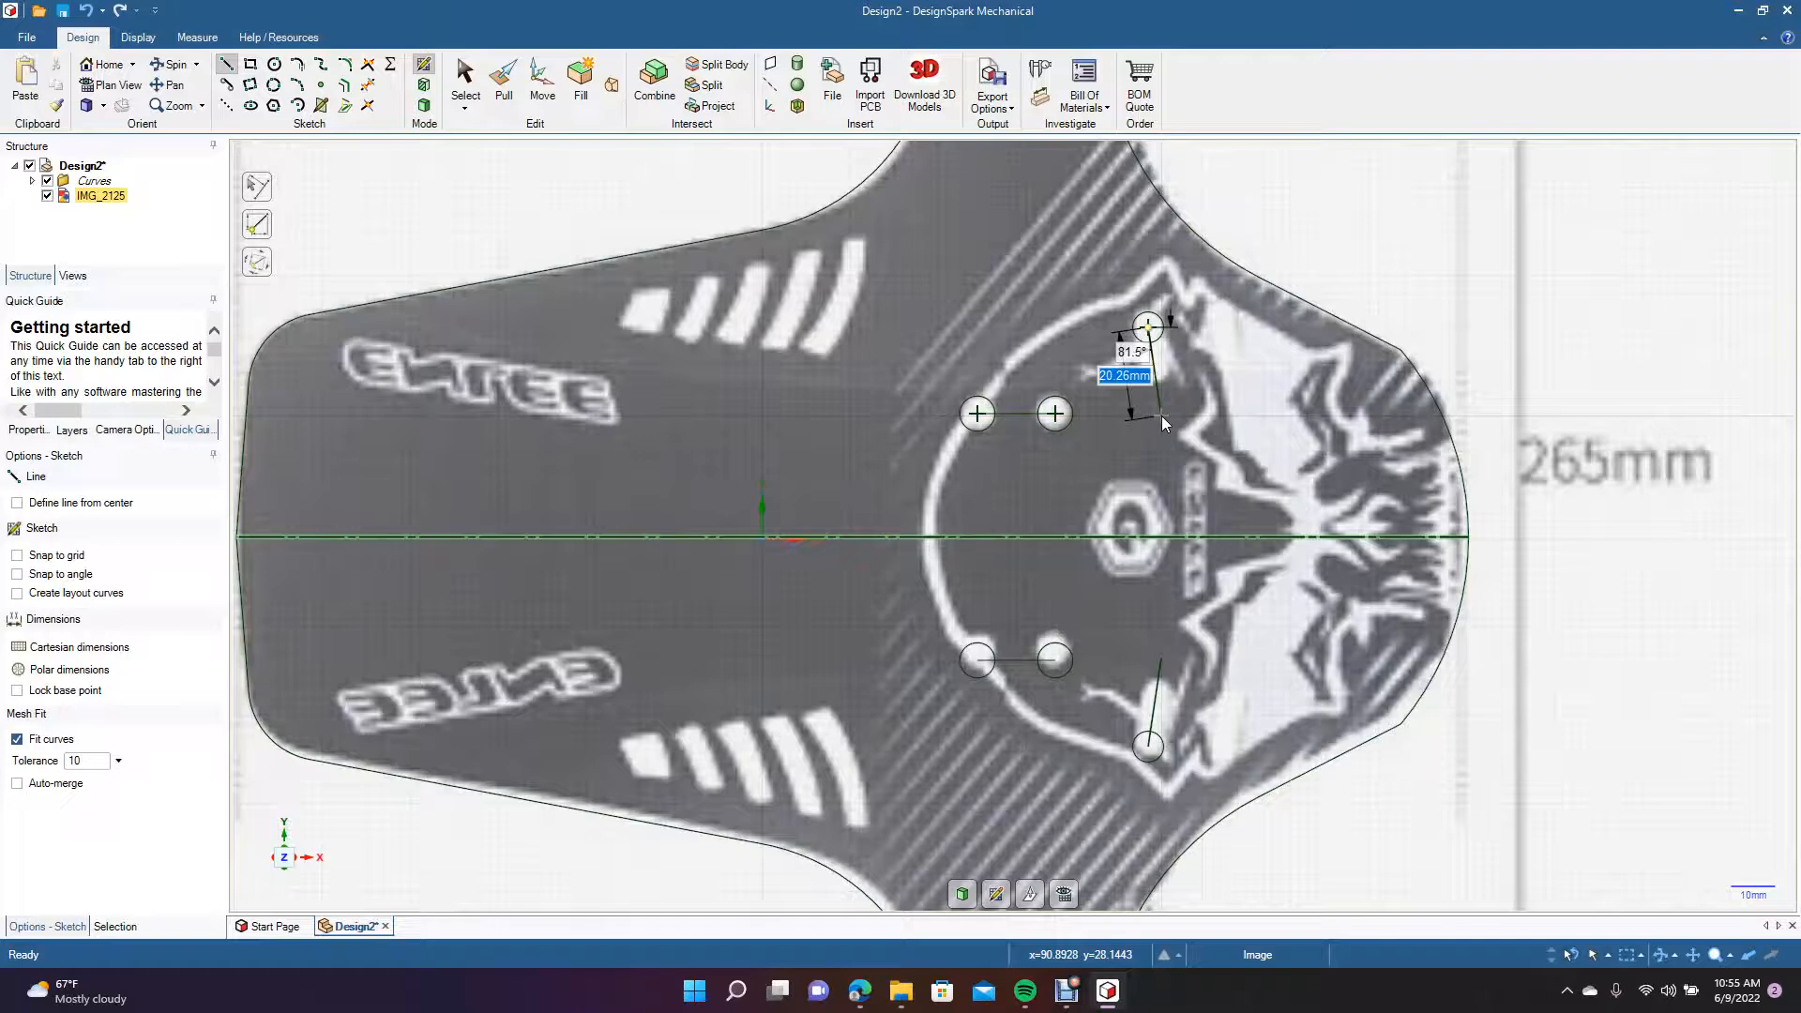
{"action": "key", "text": "Tab"}
{"action": "type", "text": "80"}
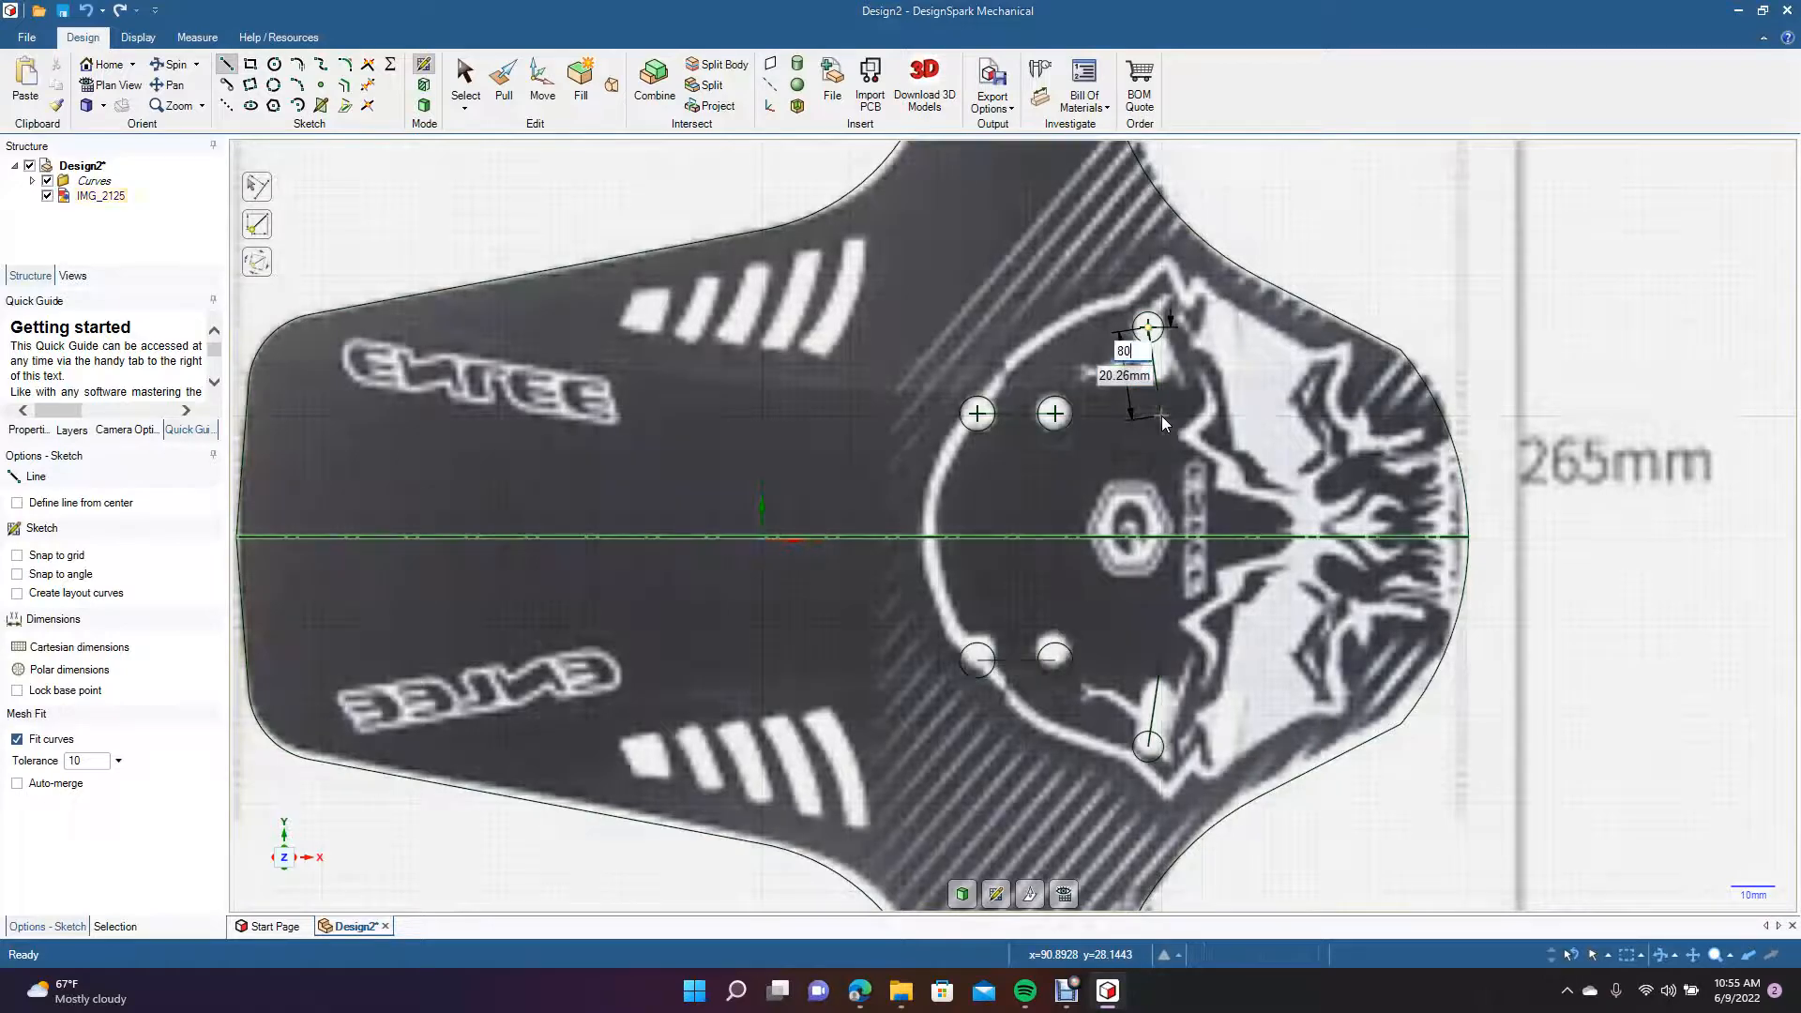
{"action": "key", "text": "Return"}
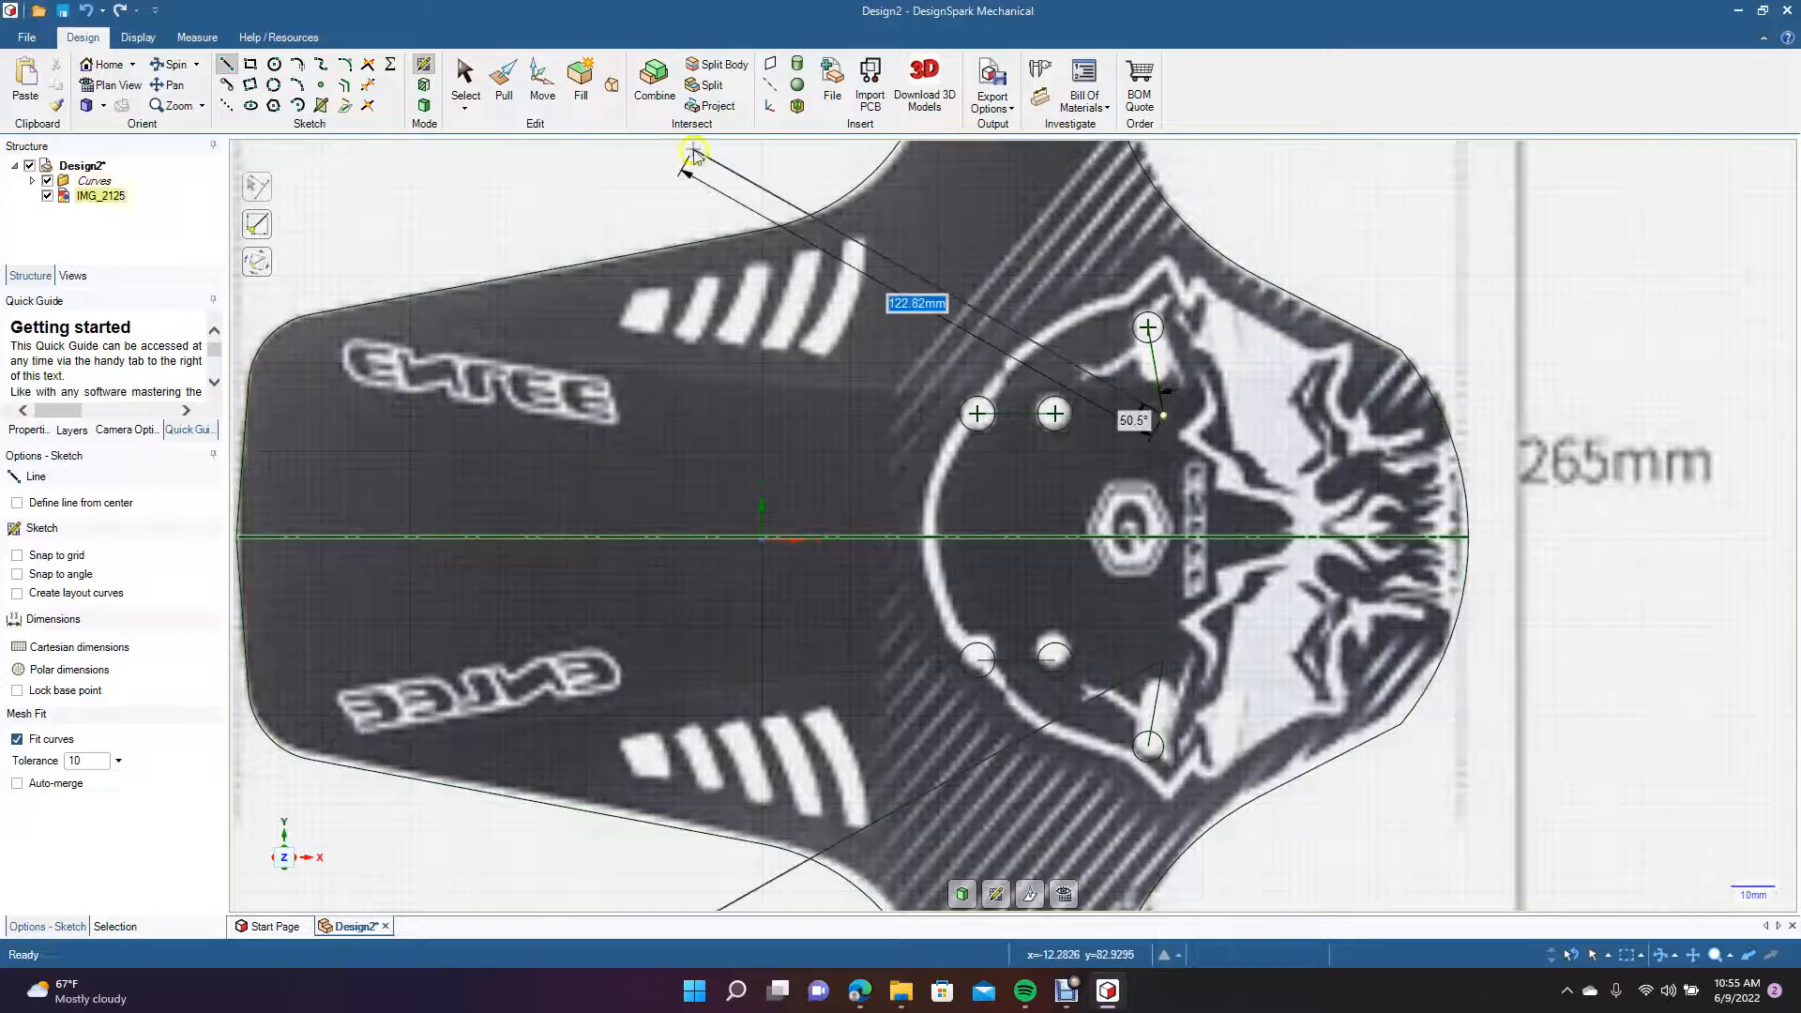
{"action": "left_click", "coordinate": [464, 78]}
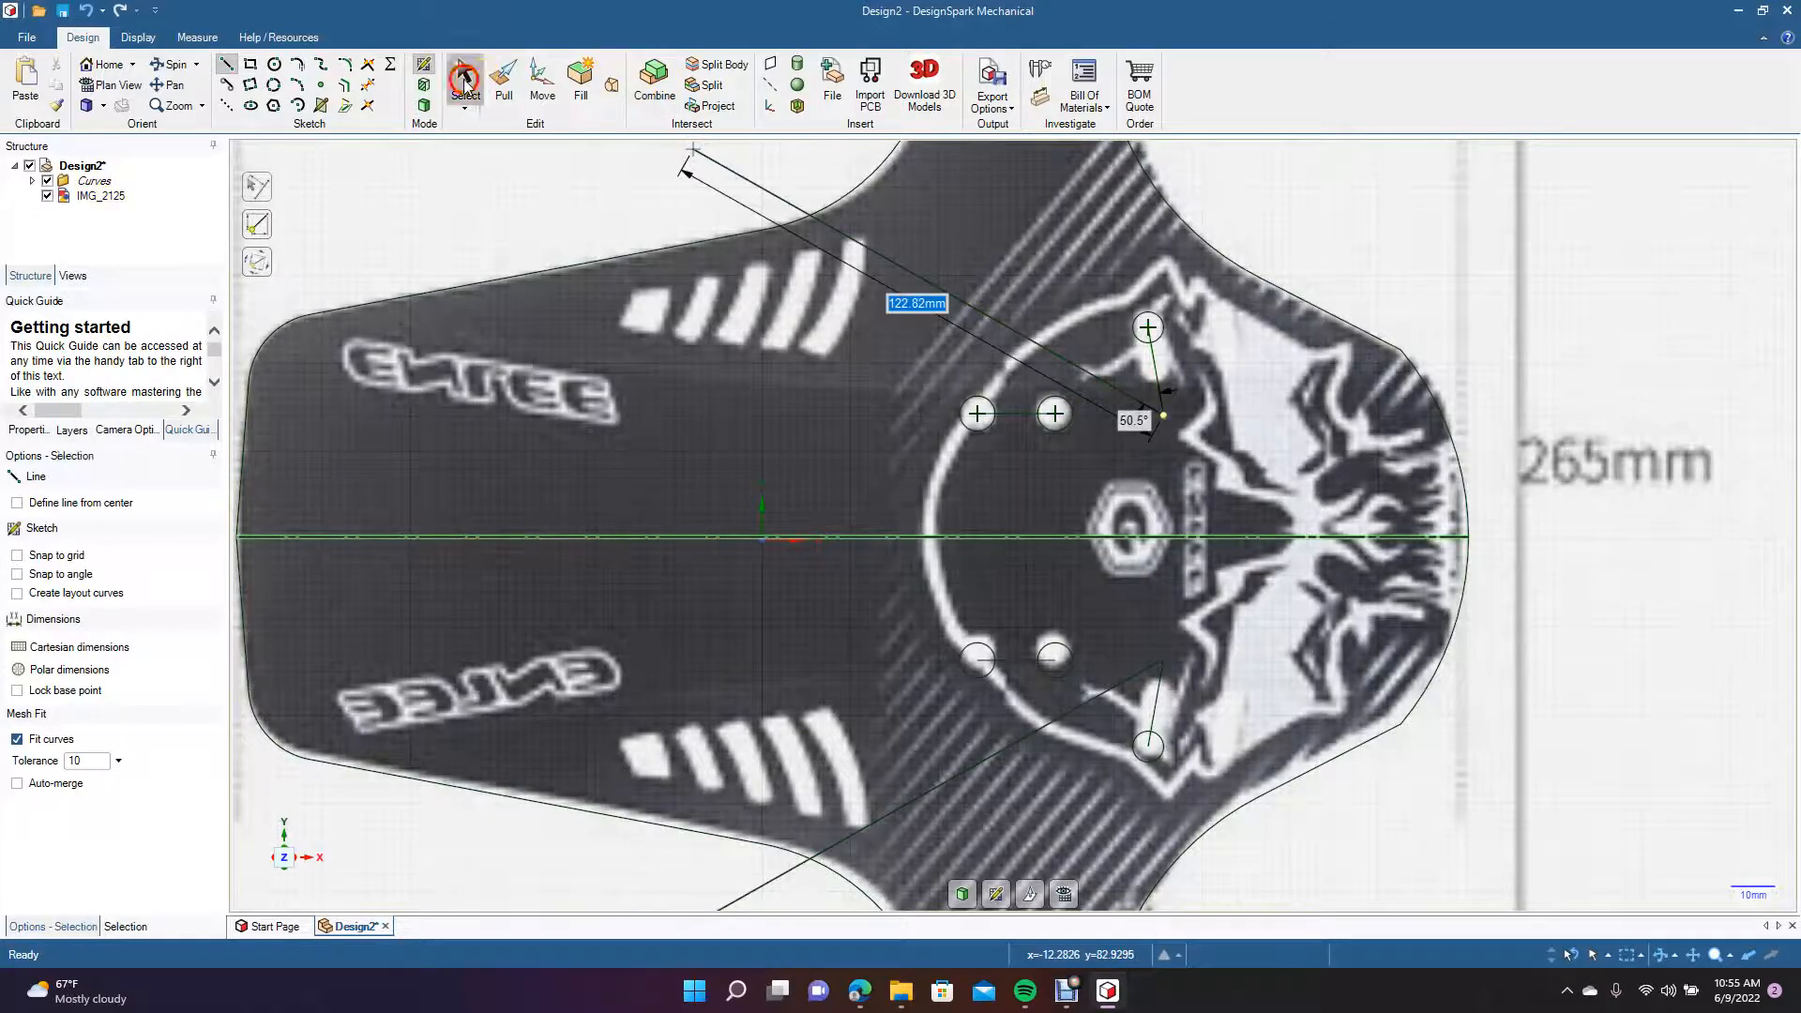
Draw a mirrored 7 mm diameter circle centred on the slanted guide line at the slot's lower end.
{"action": "left_click", "coordinate": [272, 58]}
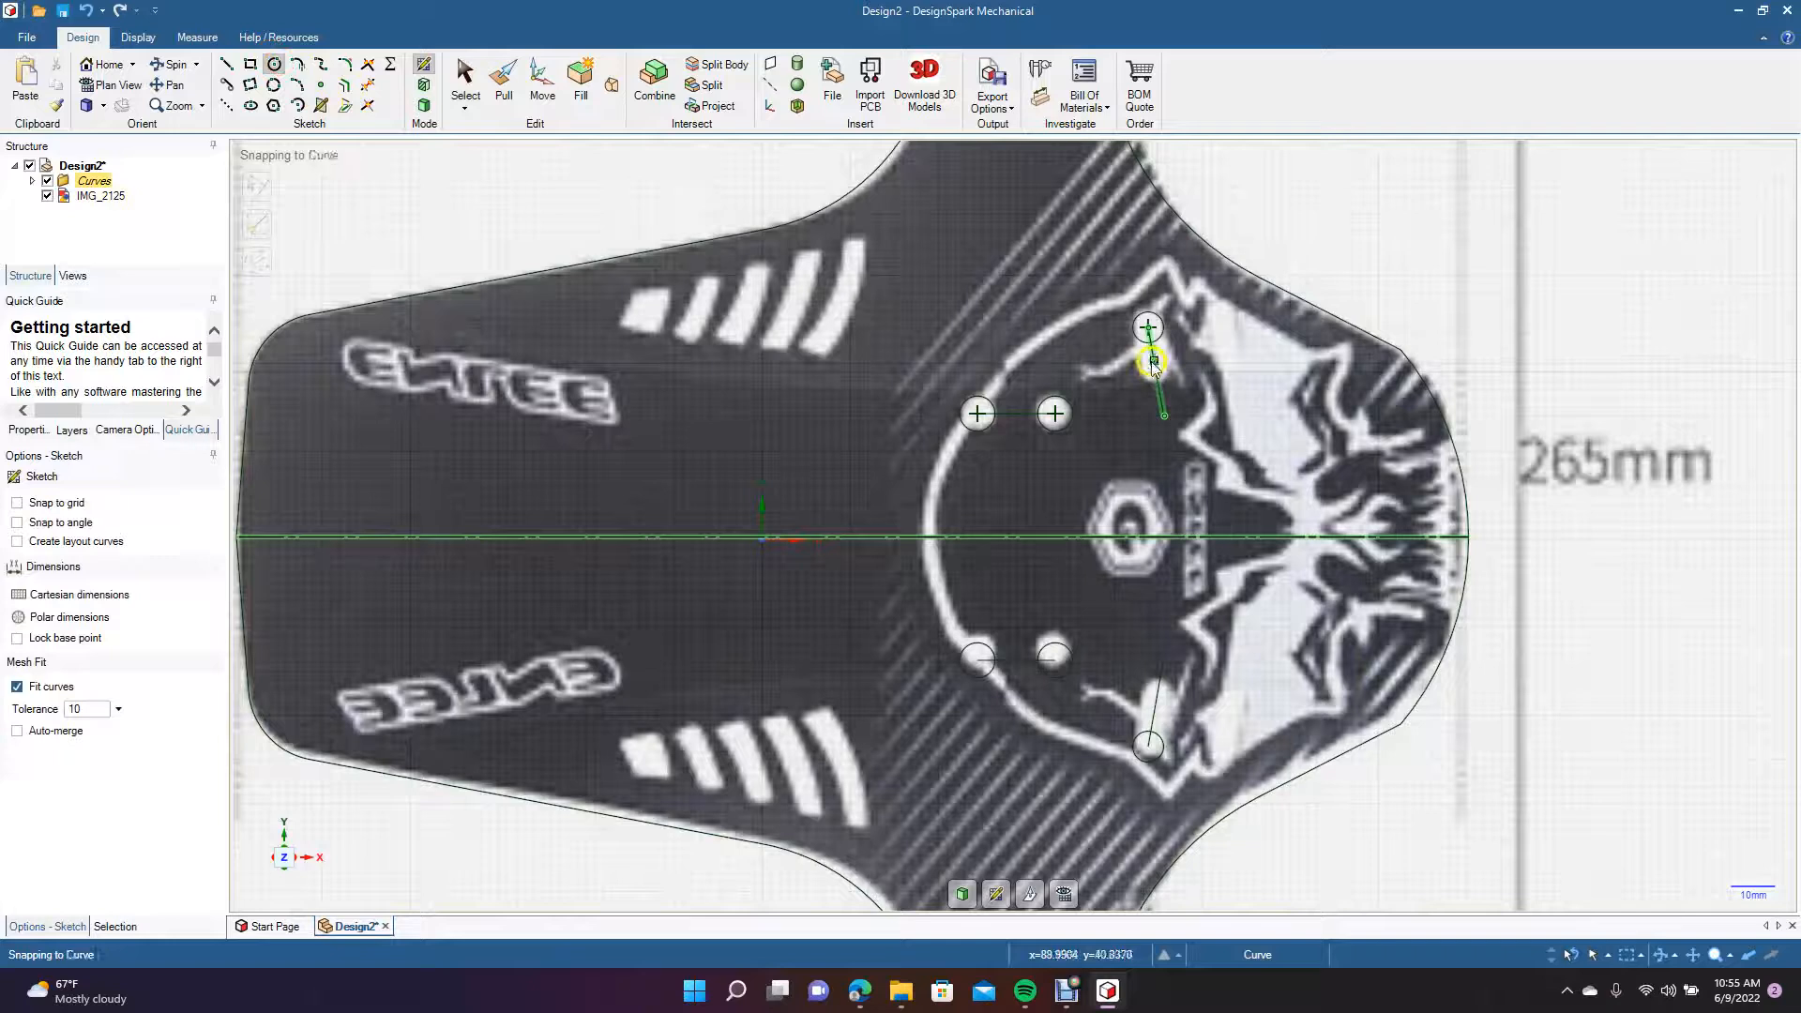
{"action": "left_click", "coordinate": [1153, 362]}
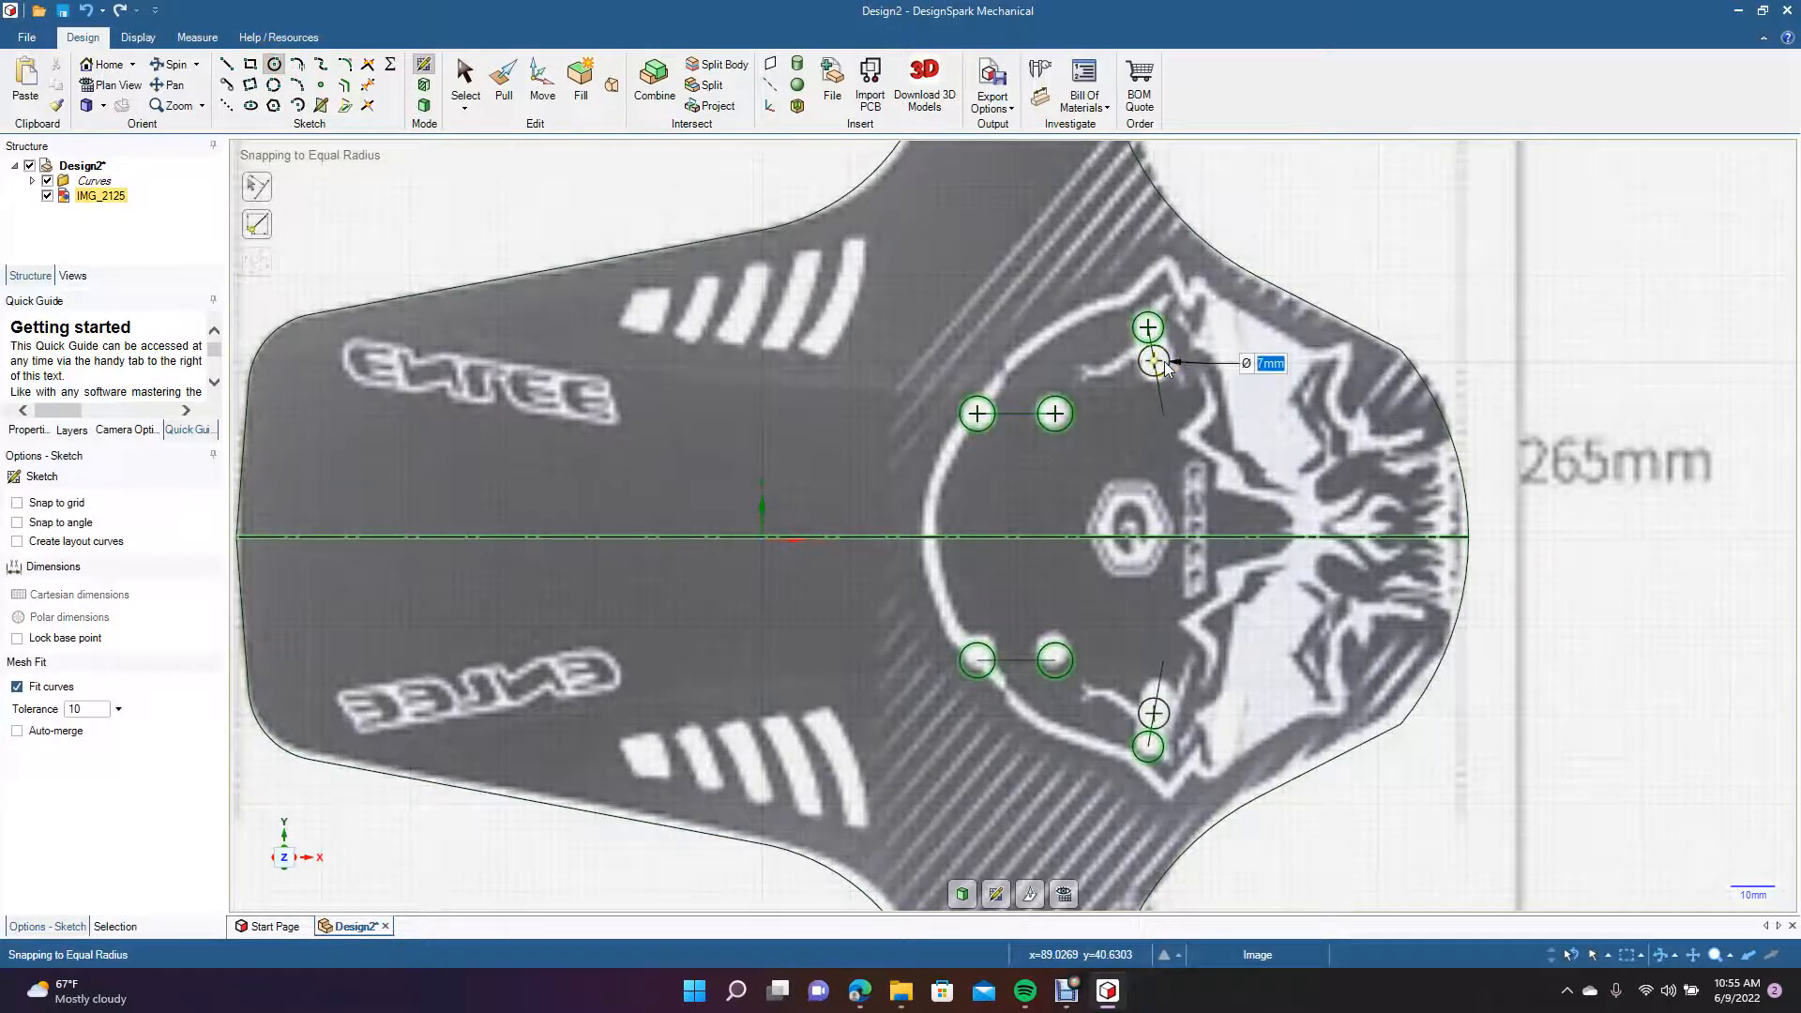
{"action": "left_click", "coordinate": [1163, 362]}
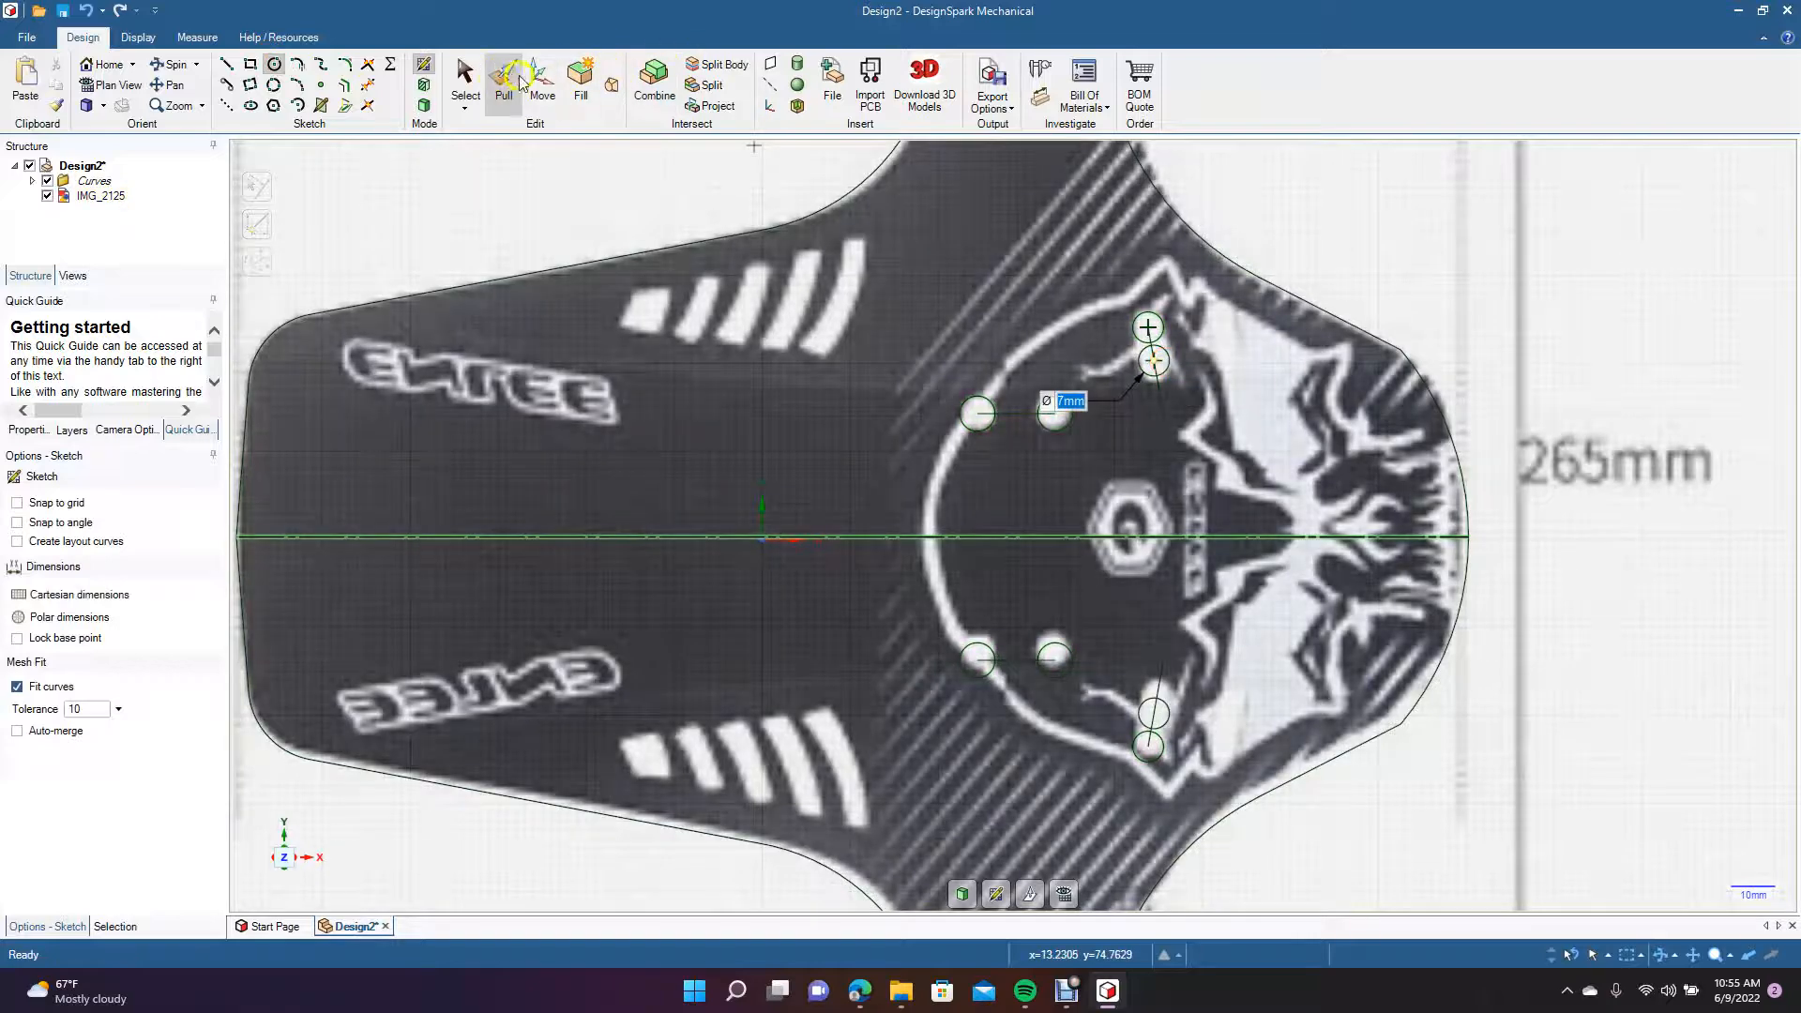
Move the upper slanted slot's lower 7 mm circle about 1.3 mm straight down toward the mirror line.
{"action": "left_click", "coordinate": [542, 80]}
{"action": "left_click", "coordinate": [1163, 364]}
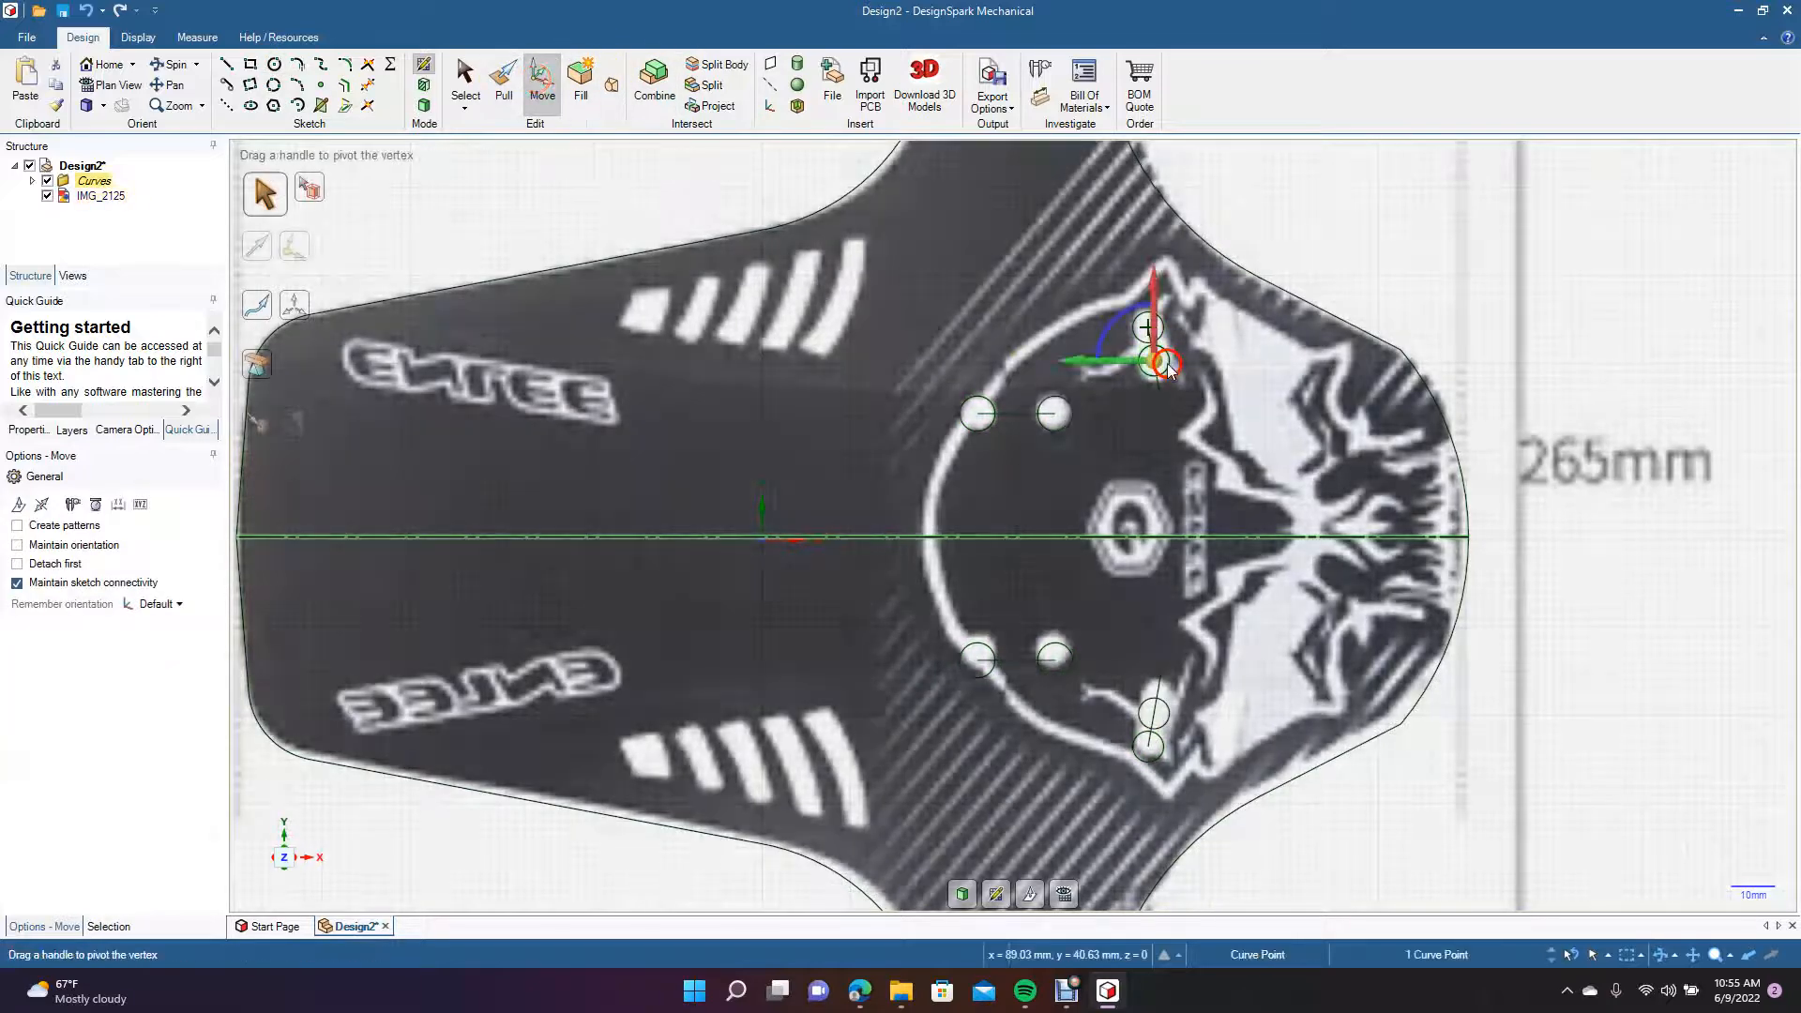
{"action": "left_click_drag", "start_coordinate": [1154, 309], "coordinate": [1153, 314]}
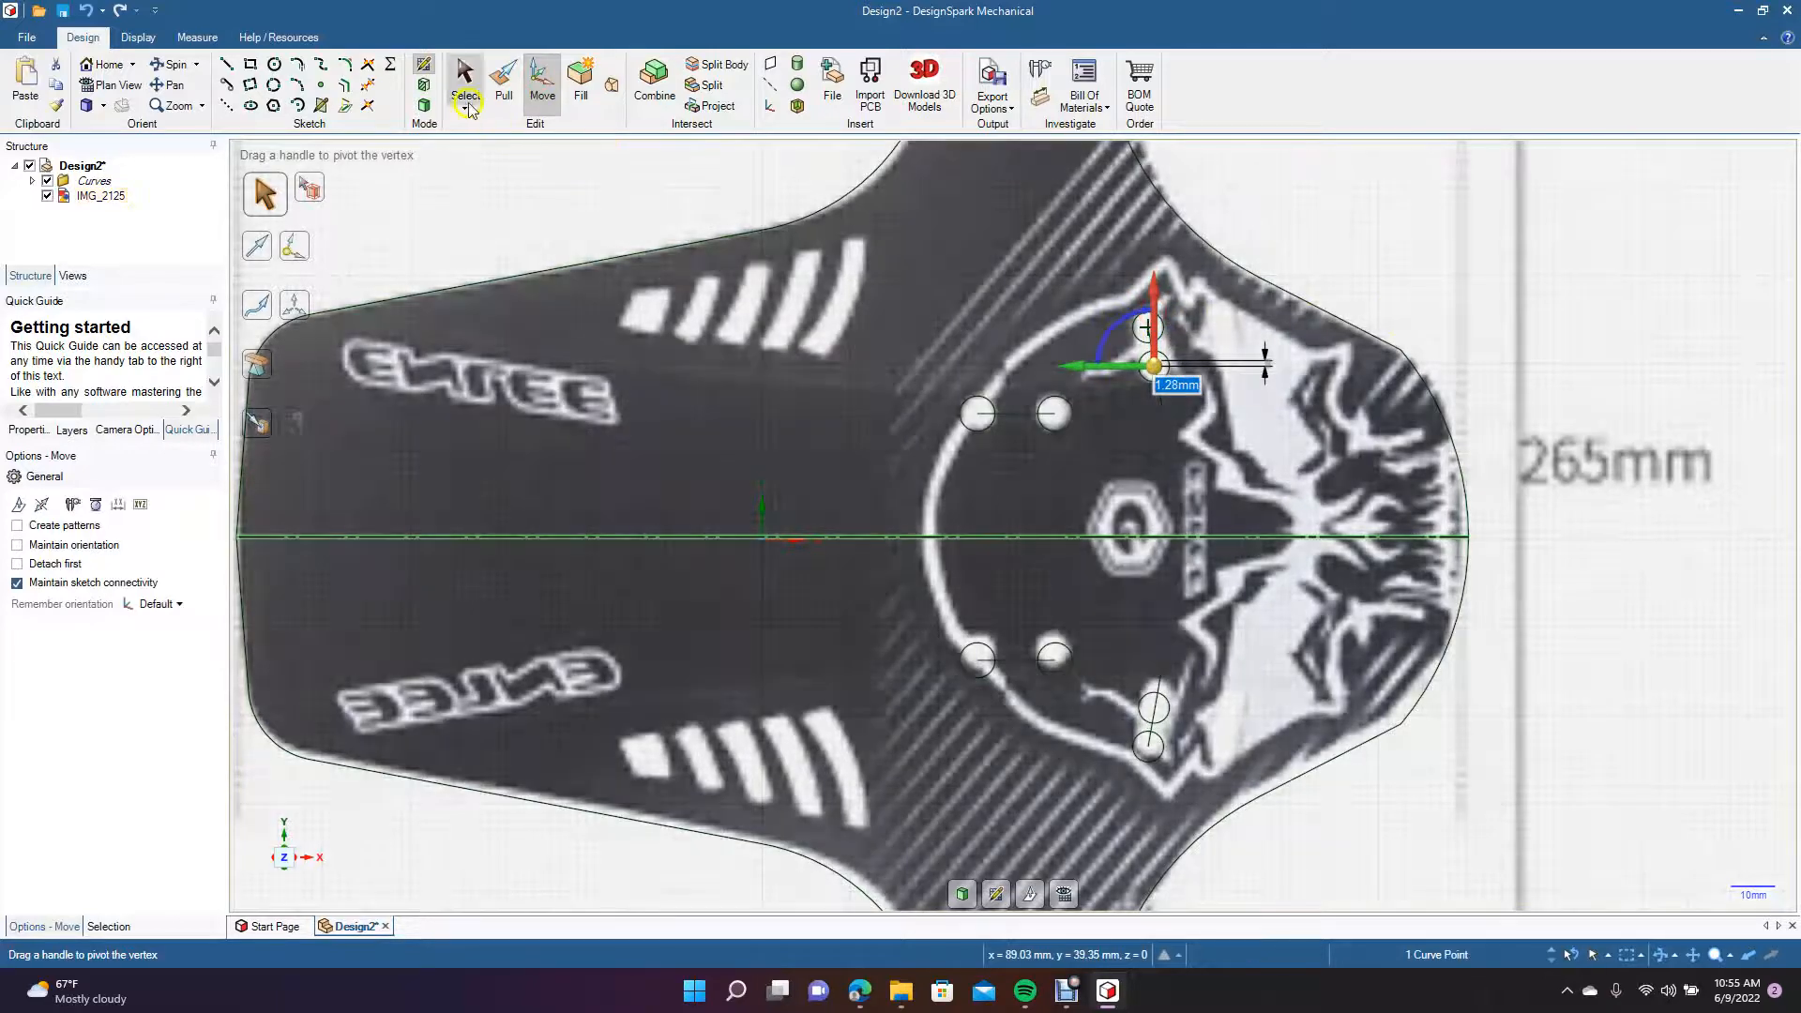
{"action": "left_click", "coordinate": [465, 82]}
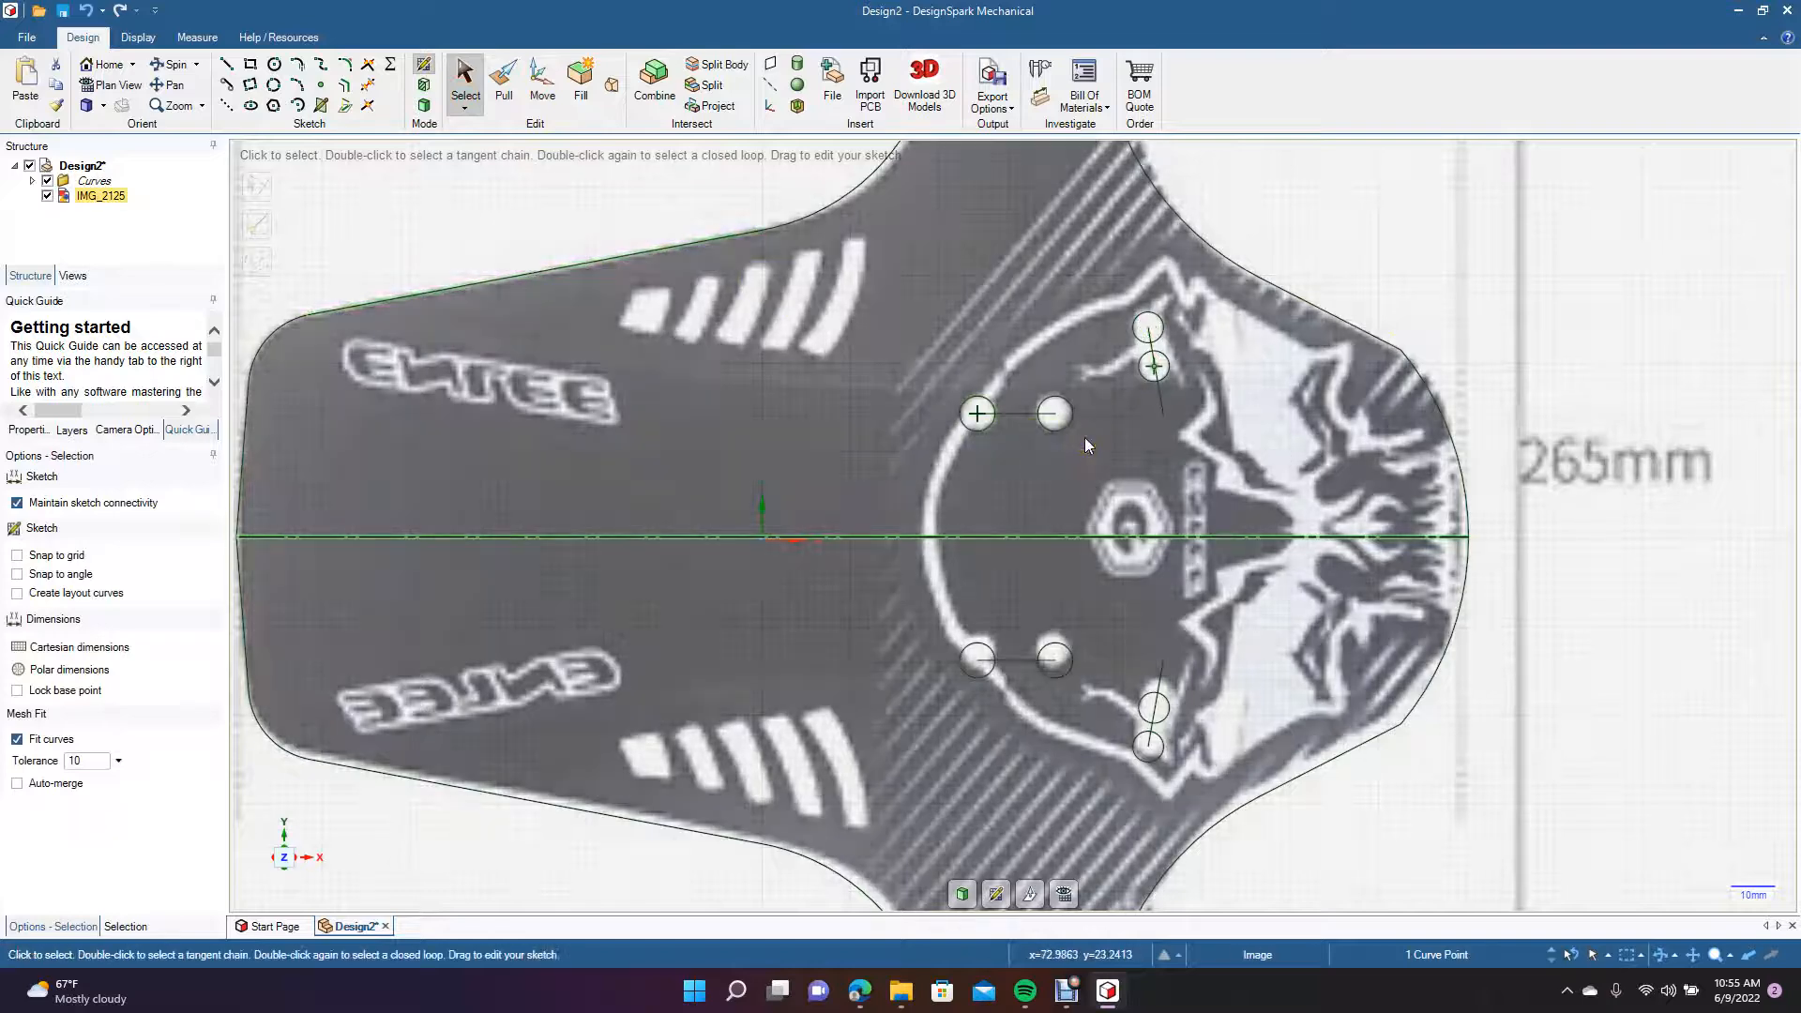
Draw two tangent lines about 8.93 mm long joining the 7 mm circles on both sides of the upper slanted slot.
{"action": "scroll", "coordinate": [1084, 437], "scroll_direction": "up", "scroll_amount": 5}
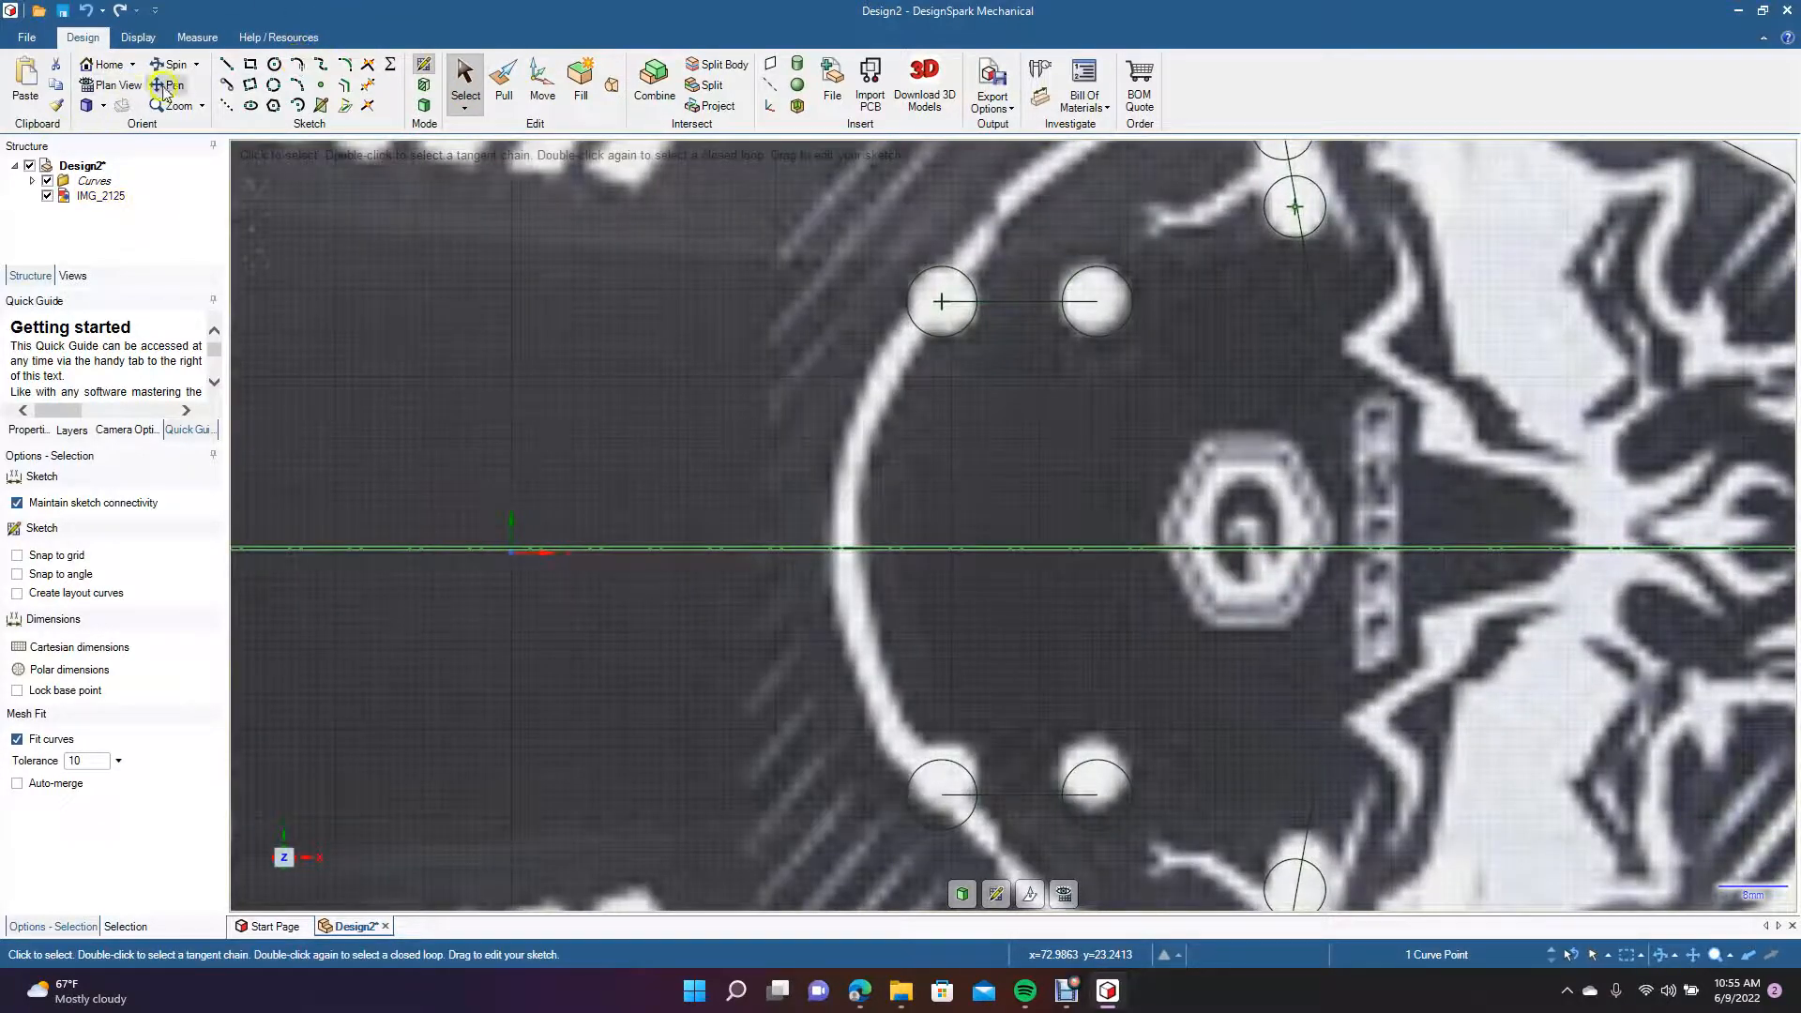
{"action": "left_click", "coordinate": [780, 291]}
{"action": "middle_click_drag", "start_coordinate": [780, 292], "coordinate": [530, 539], "text": "shift"}
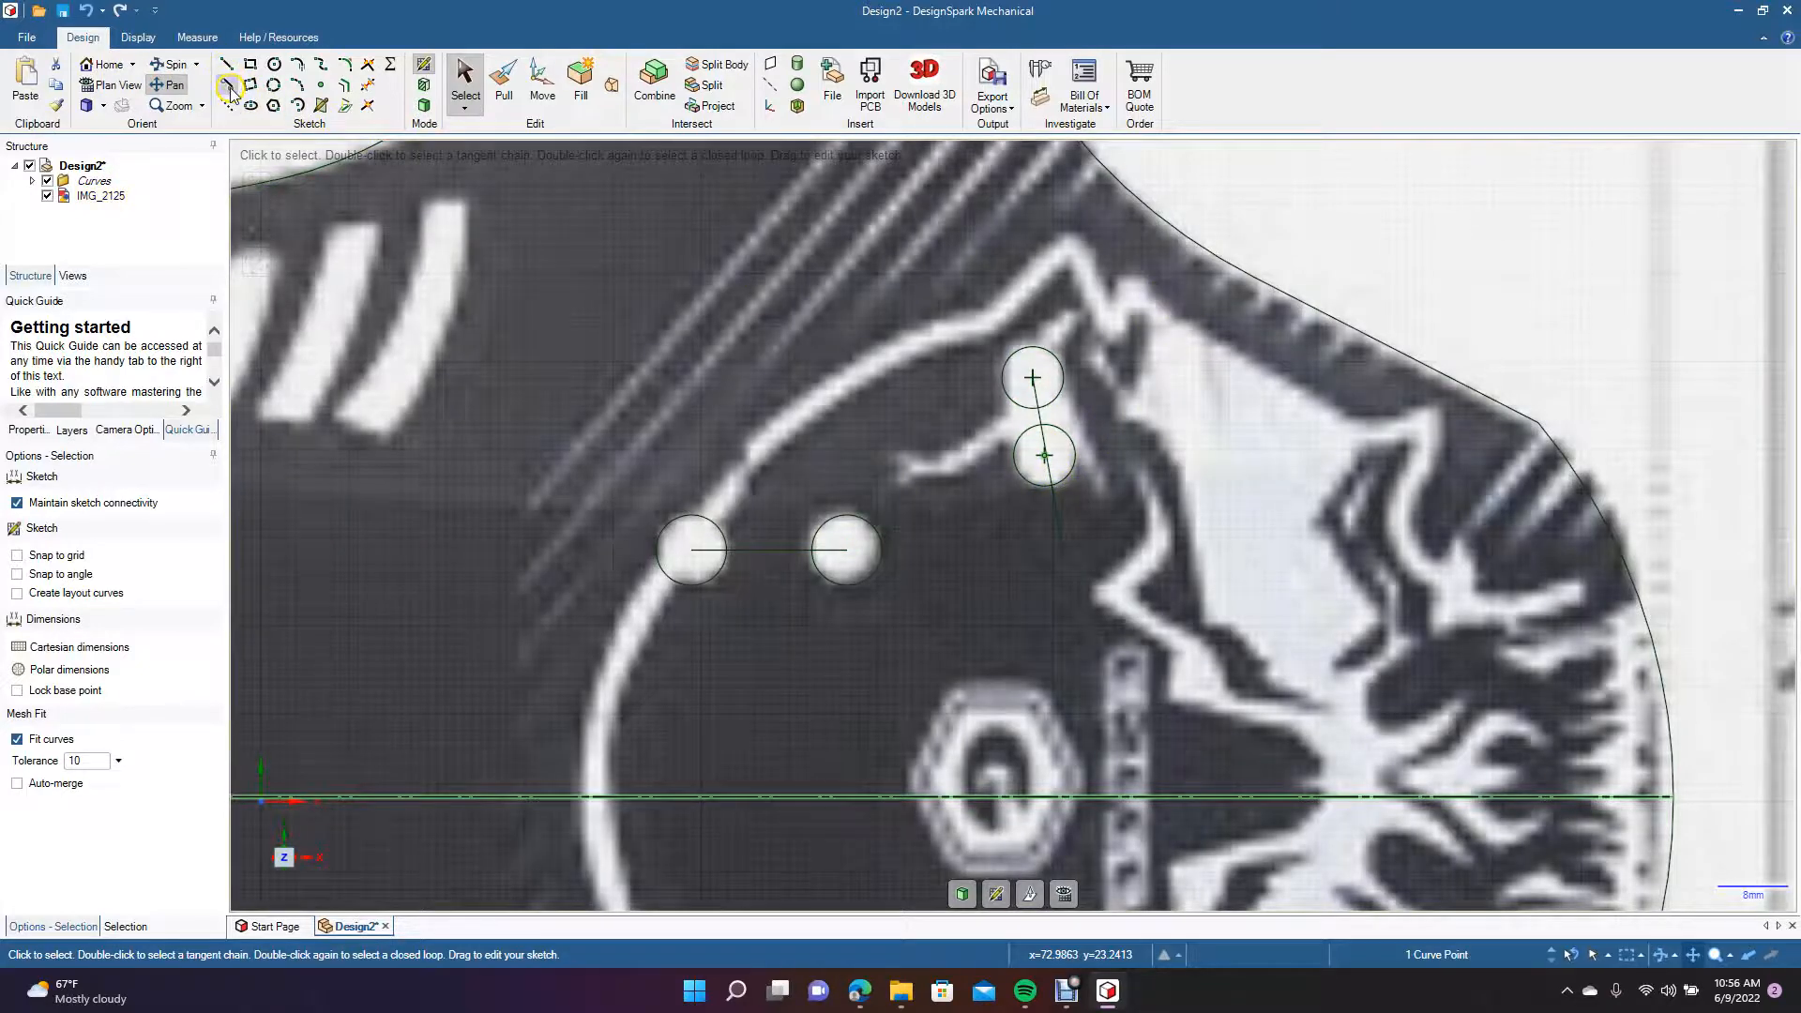
{"action": "left_click", "coordinate": [227, 85]}
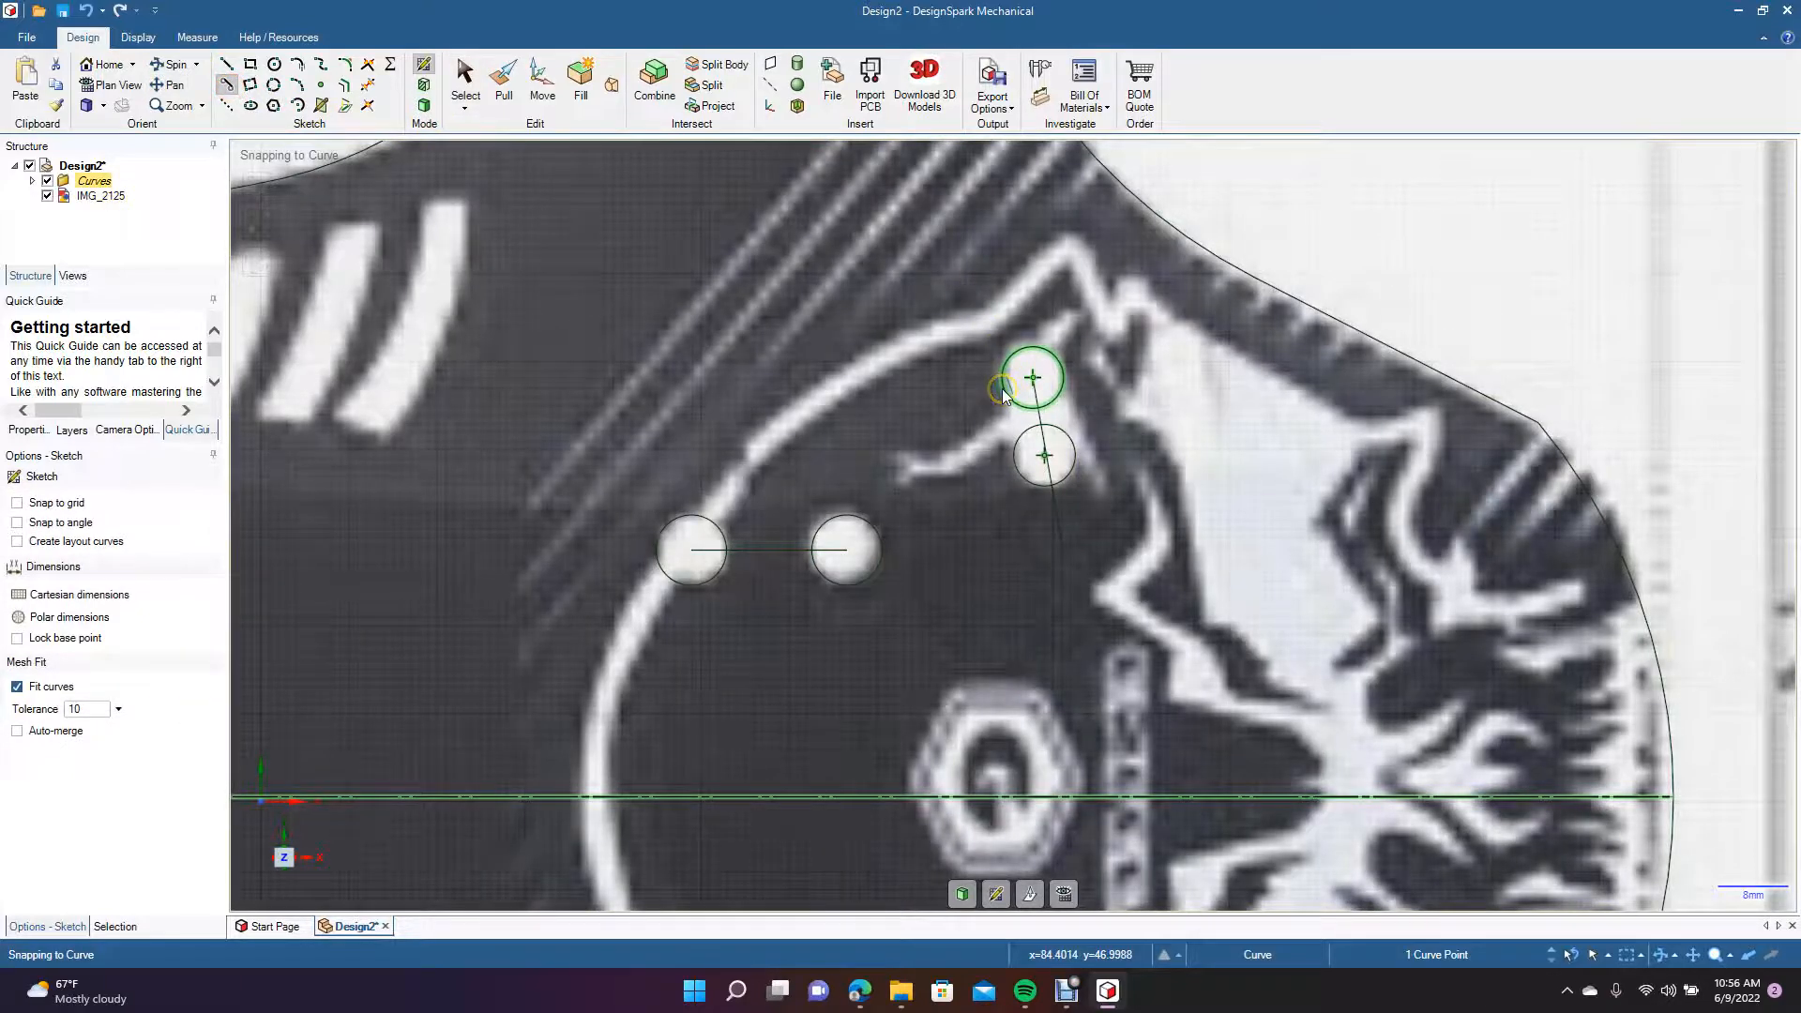
{"action": "left_click", "coordinate": [1001, 386]}
{"action": "left_click", "coordinate": [1014, 463]}
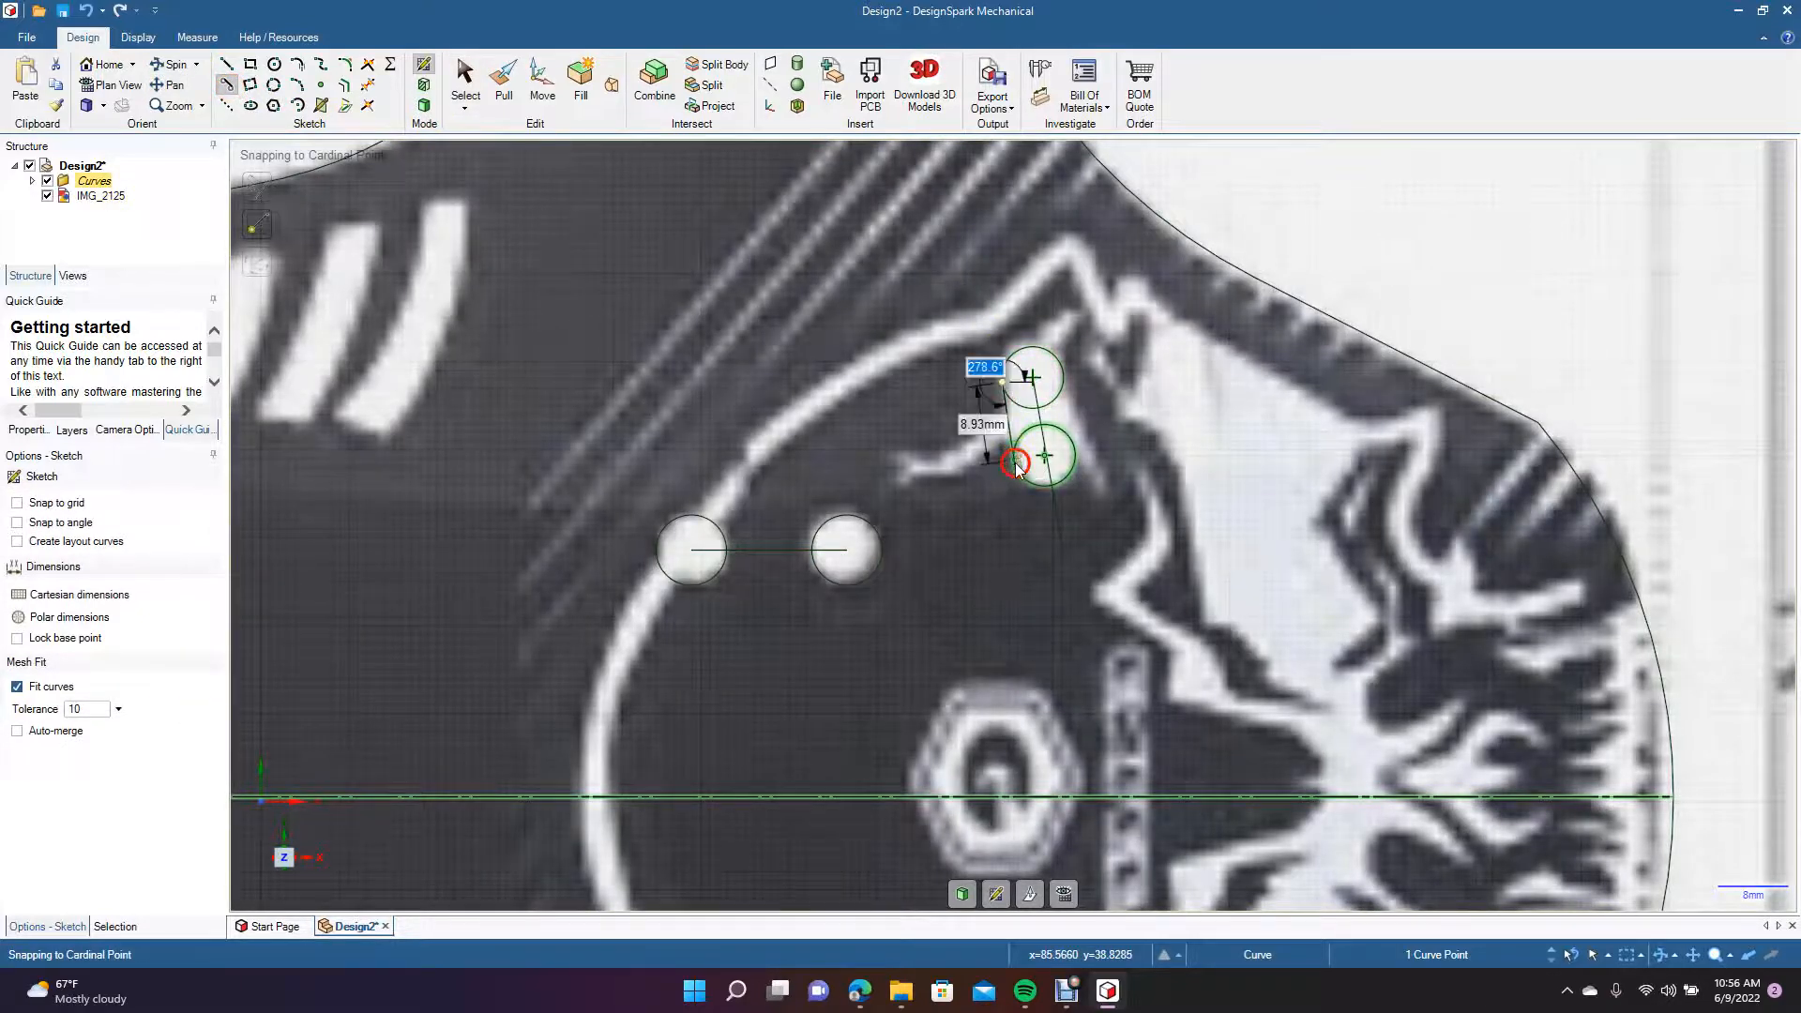
{"action": "left_click", "coordinate": [1065, 375]}
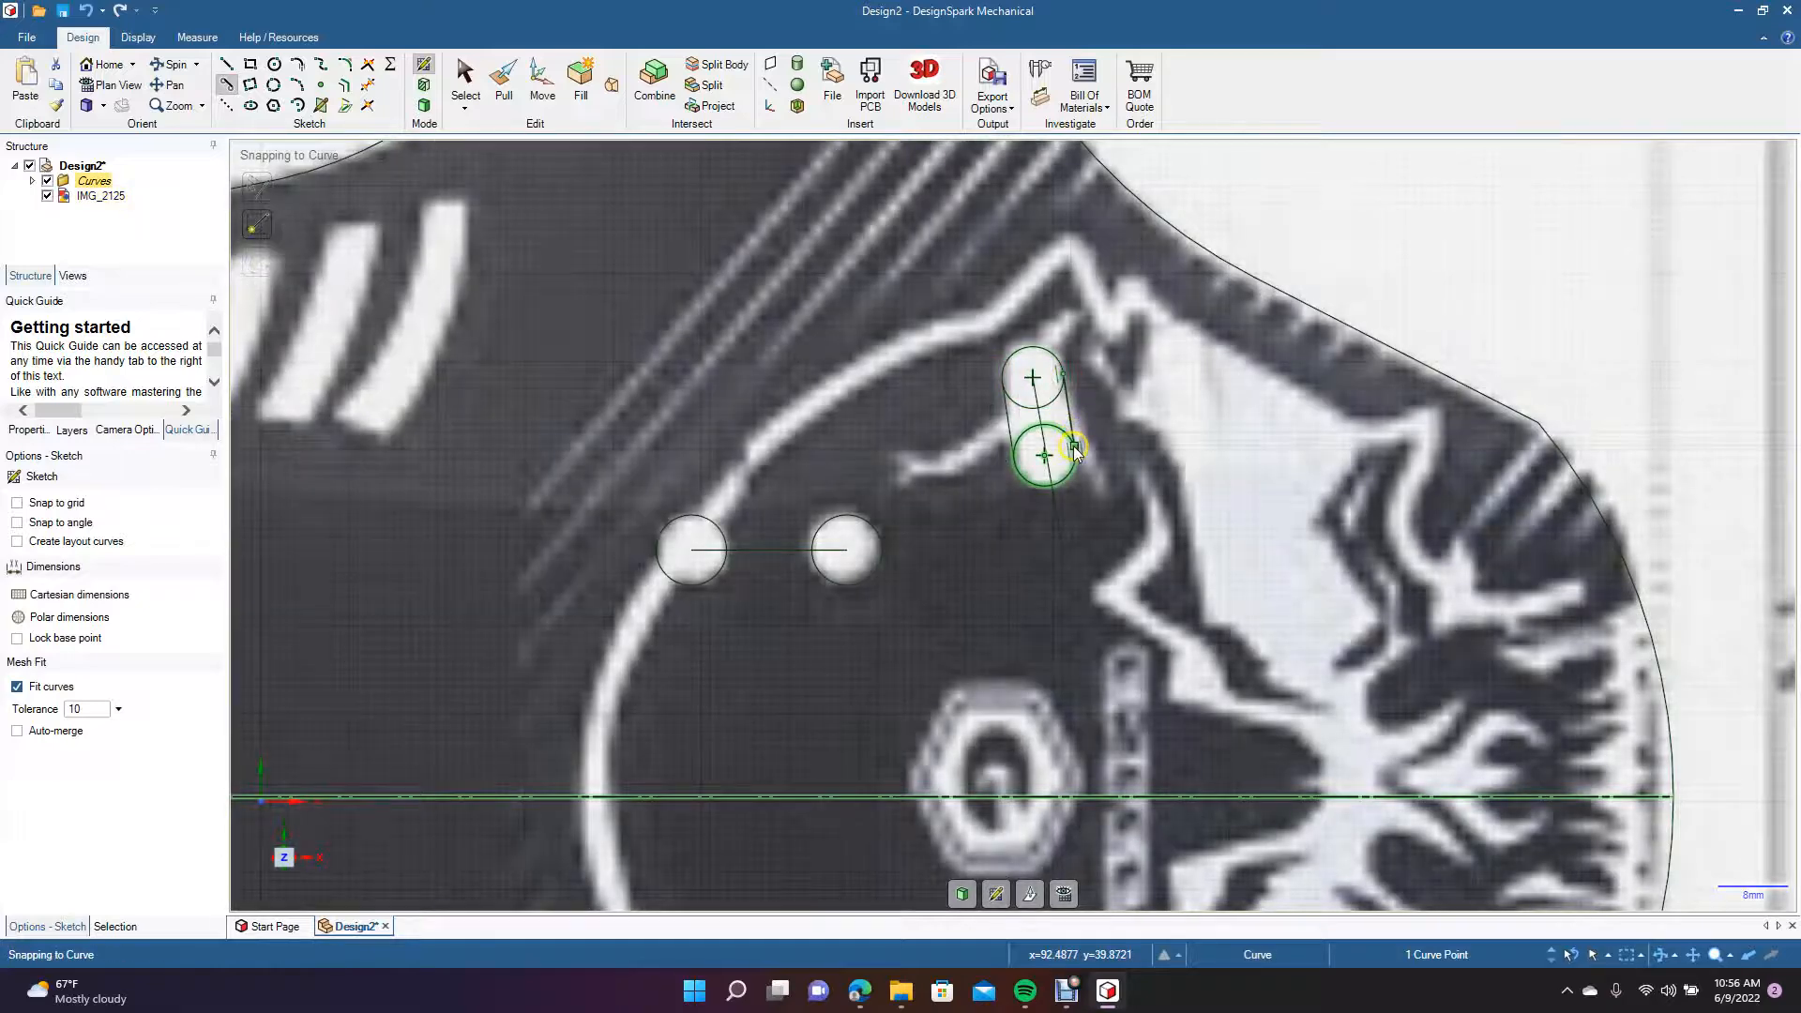
{"action": "left_click", "coordinate": [1072, 446]}
{"action": "left_click", "coordinate": [466, 83]}
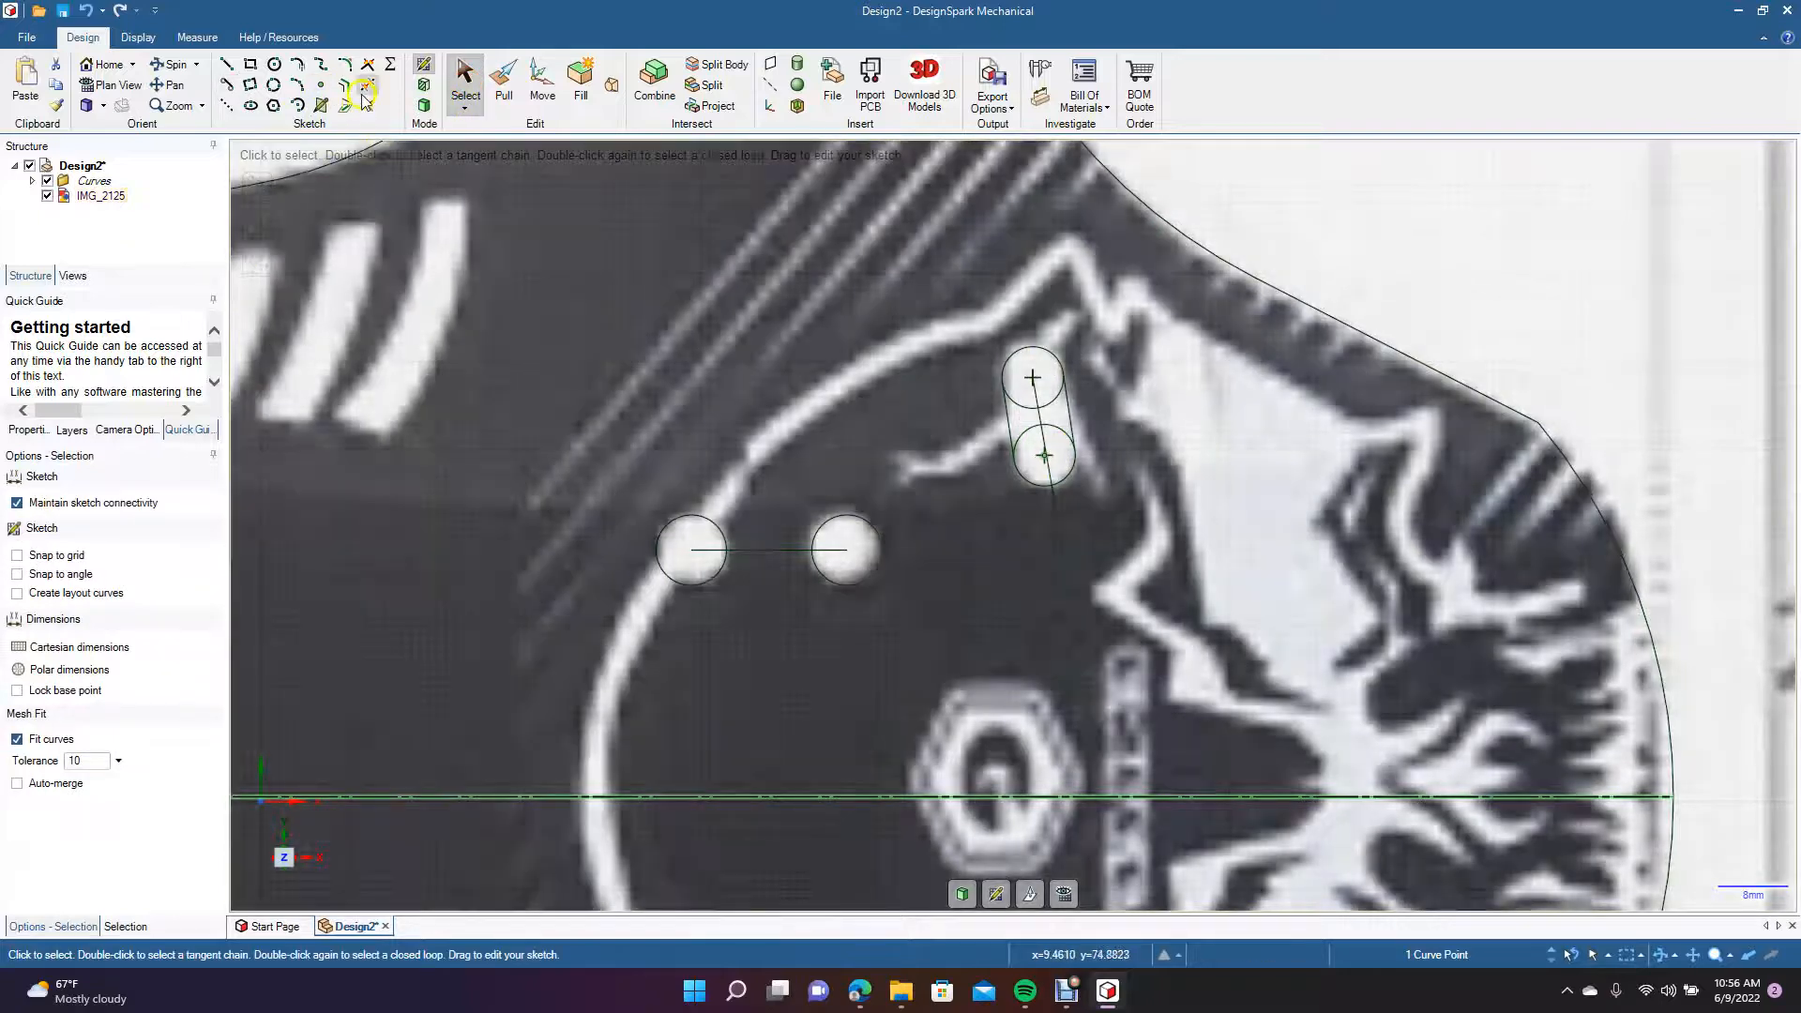
Trim the inner circle arcs and guide line segments inside the upper slanted slot to leave only its outline.
{"action": "left_click", "coordinate": [364, 89]}
{"action": "left_click", "coordinate": [1014, 402]}
{"action": "left_click", "coordinate": [1058, 427]}
{"action": "left_click", "coordinate": [1033, 428]}
{"action": "left_click", "coordinate": [1040, 429]}
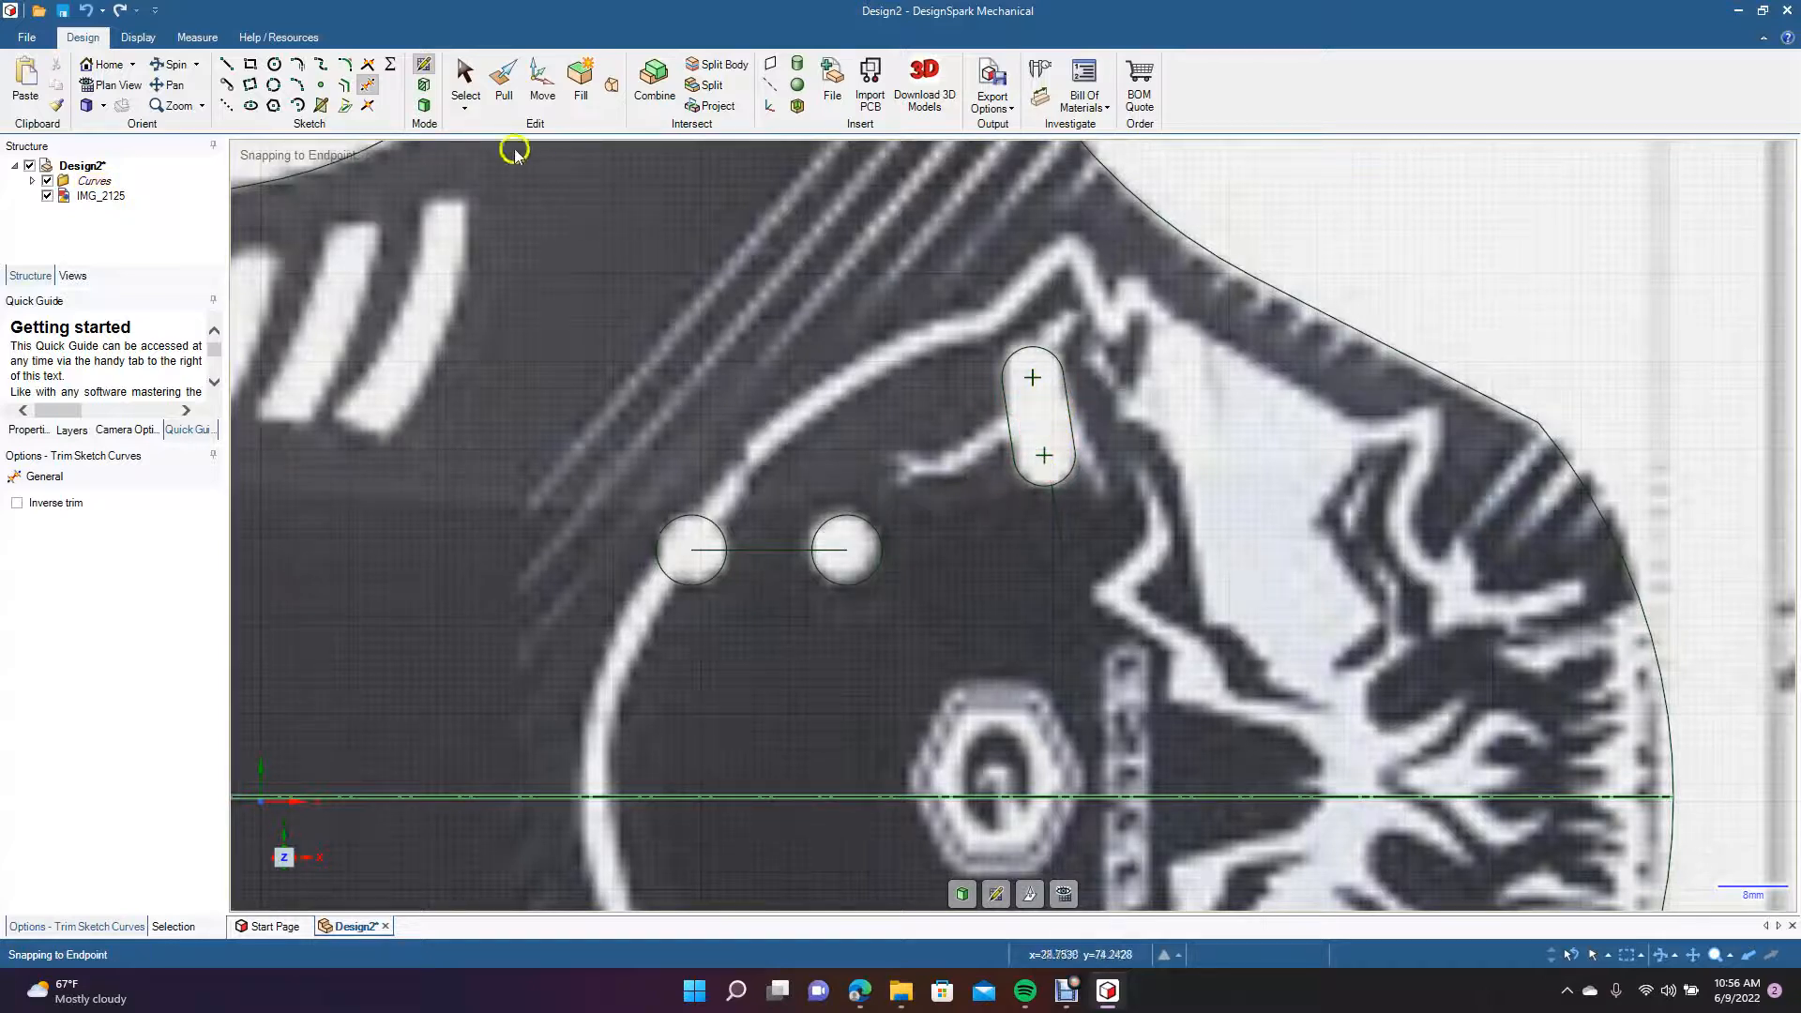
Copy the upper slanted slot's four outline curves, move the slot 16 mm away from the 8 mm holes, and paste the copy in the original position.
{"action": "left_click", "coordinate": [474, 92]}
{"action": "left_click", "coordinate": [1004, 371]}
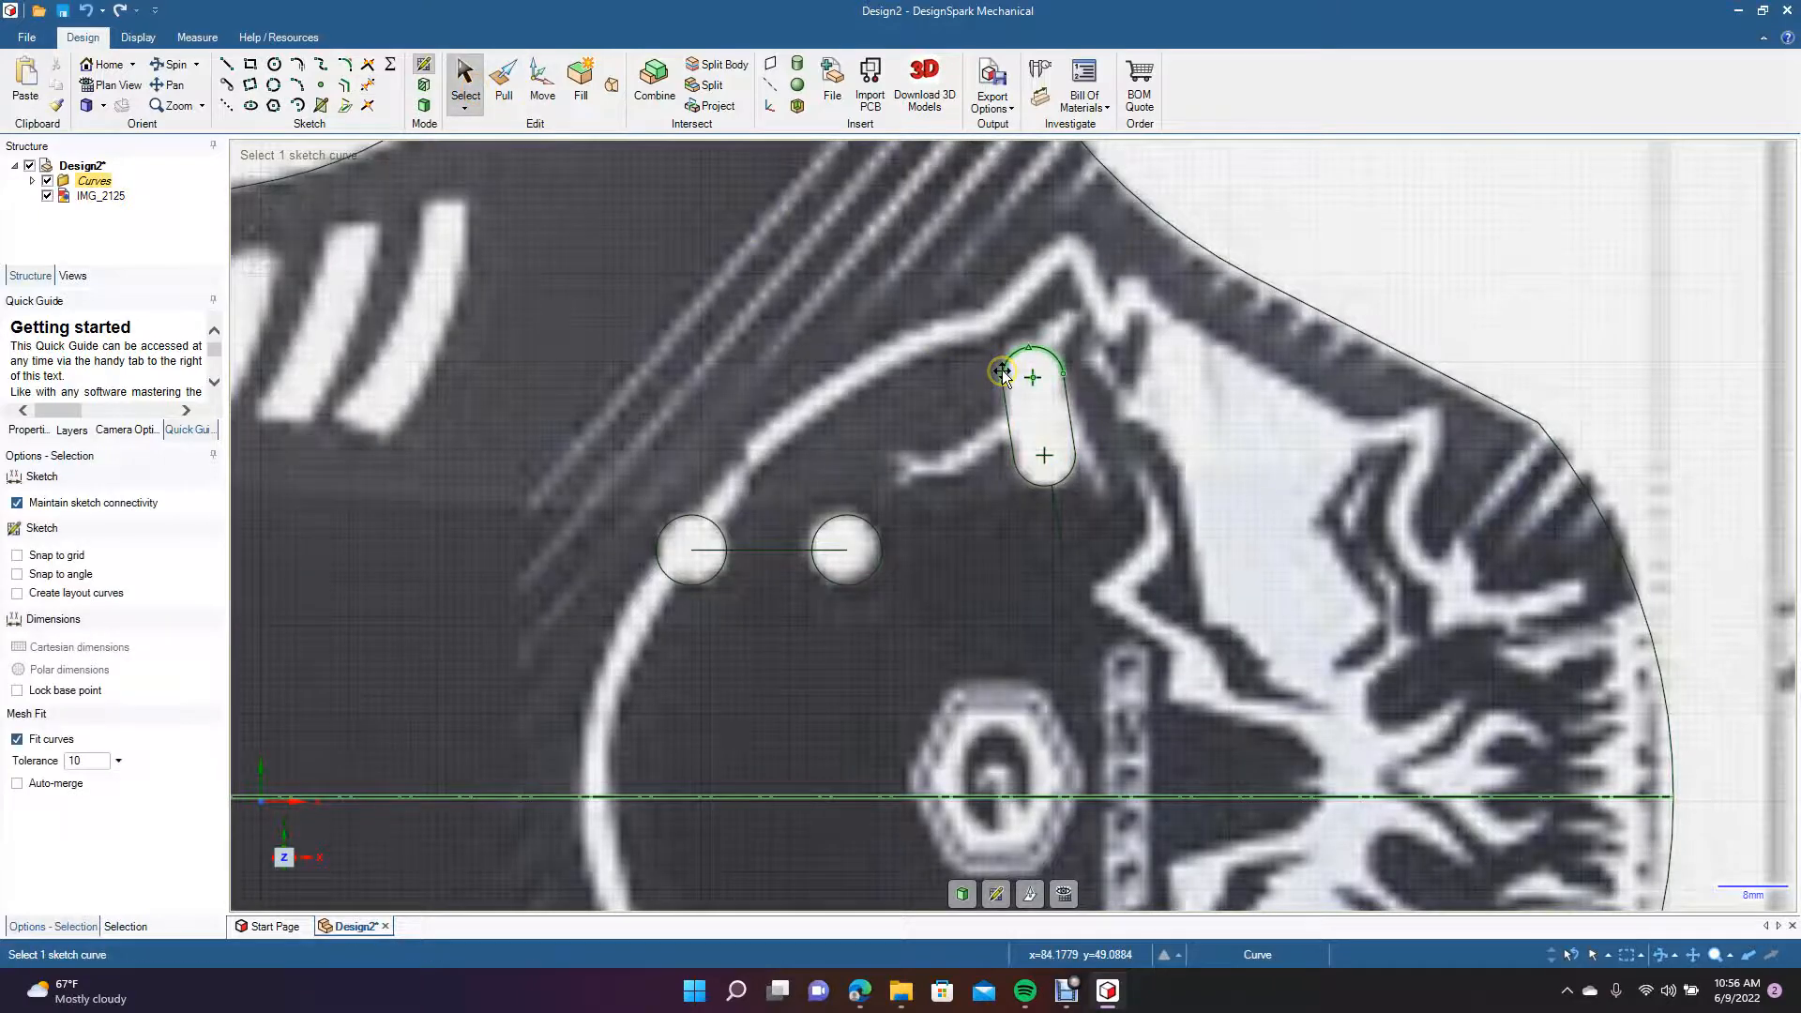
{"action": "left_click", "coordinate": [1003, 404], "text": "ctrl"}
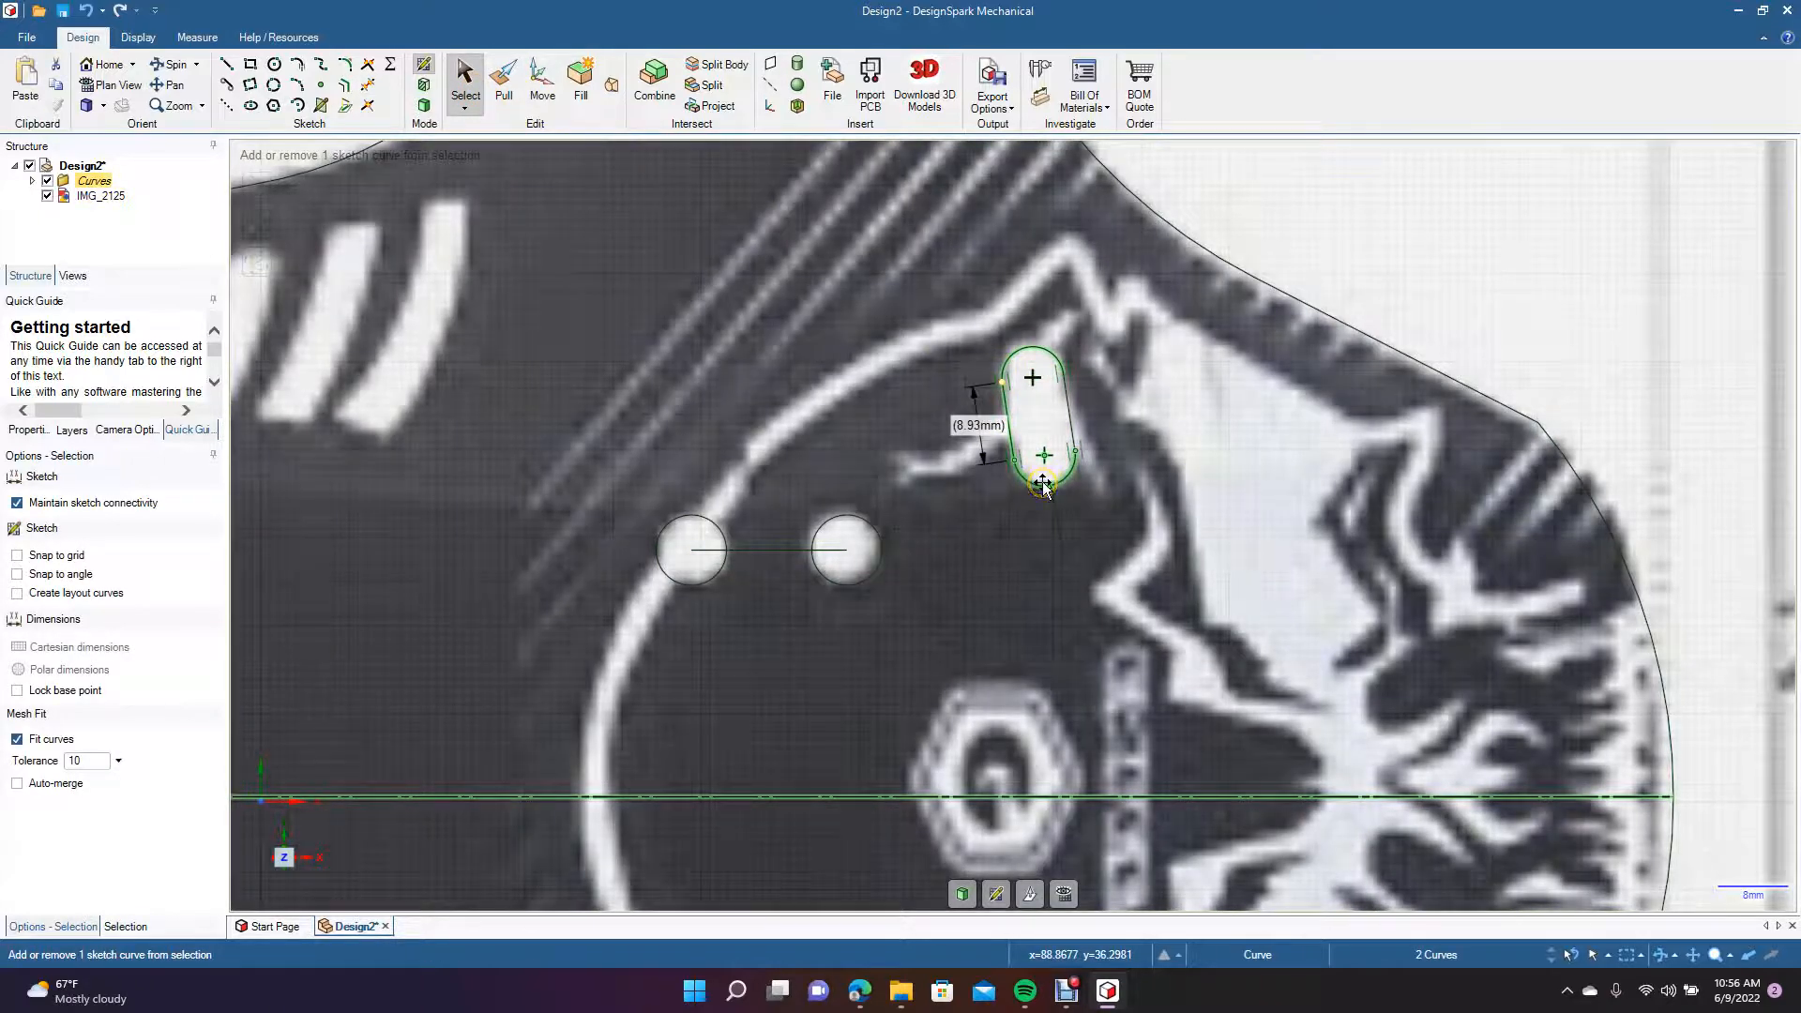
{"action": "left_click", "coordinate": [1044, 484], "text": "ctrl"}
{"action": "left_click", "coordinate": [1070, 422], "text": "ctrl"}
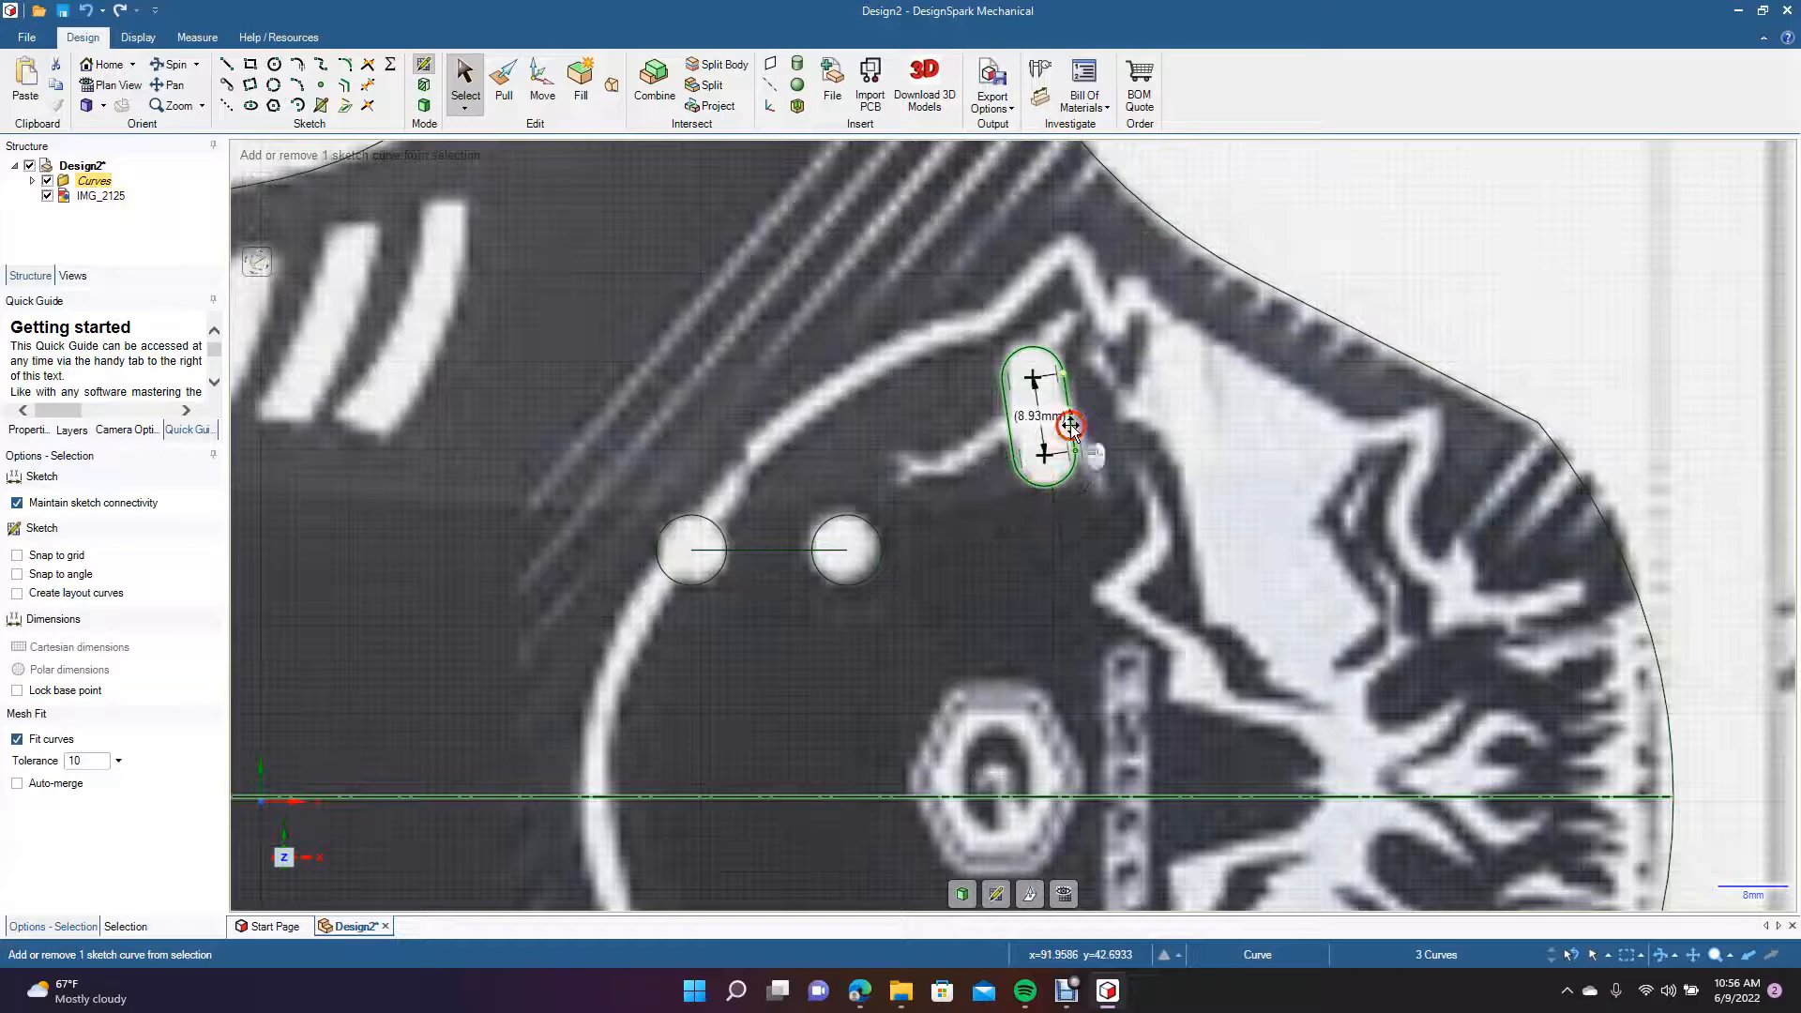
{"action": "left_click", "coordinate": [540, 92]}
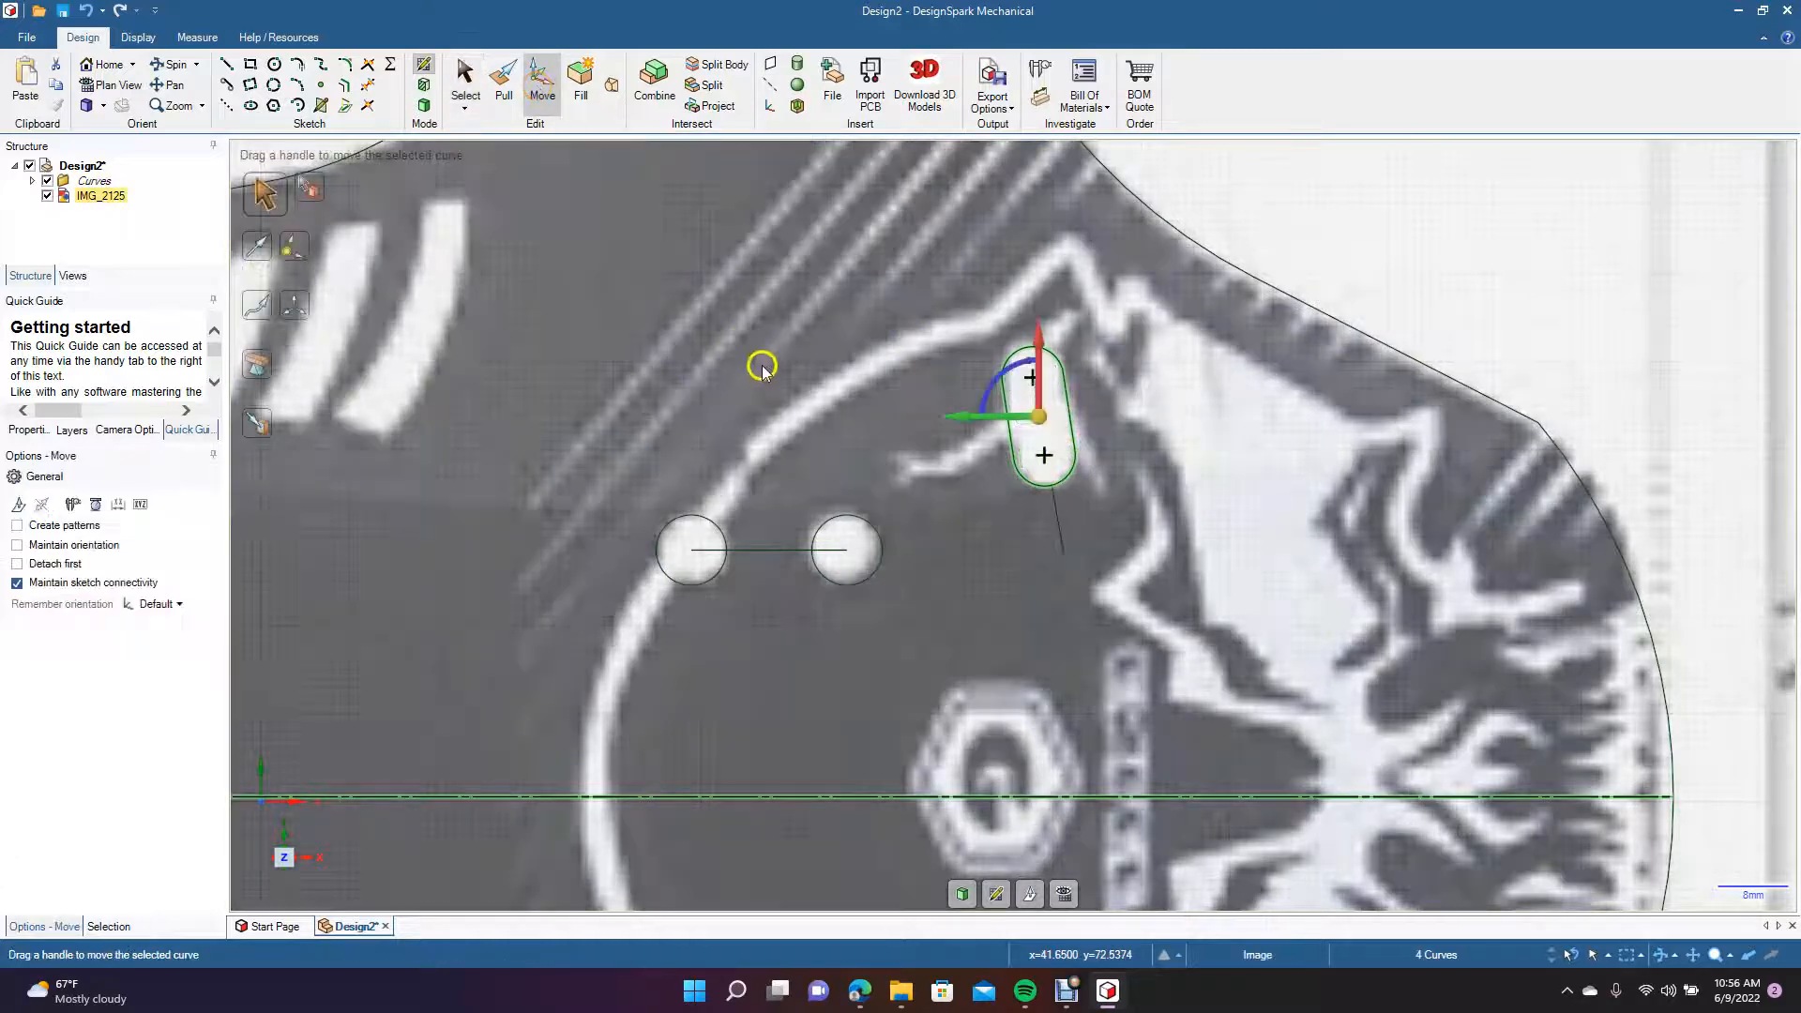
{"action": "key", "text": "ctrl+c"}
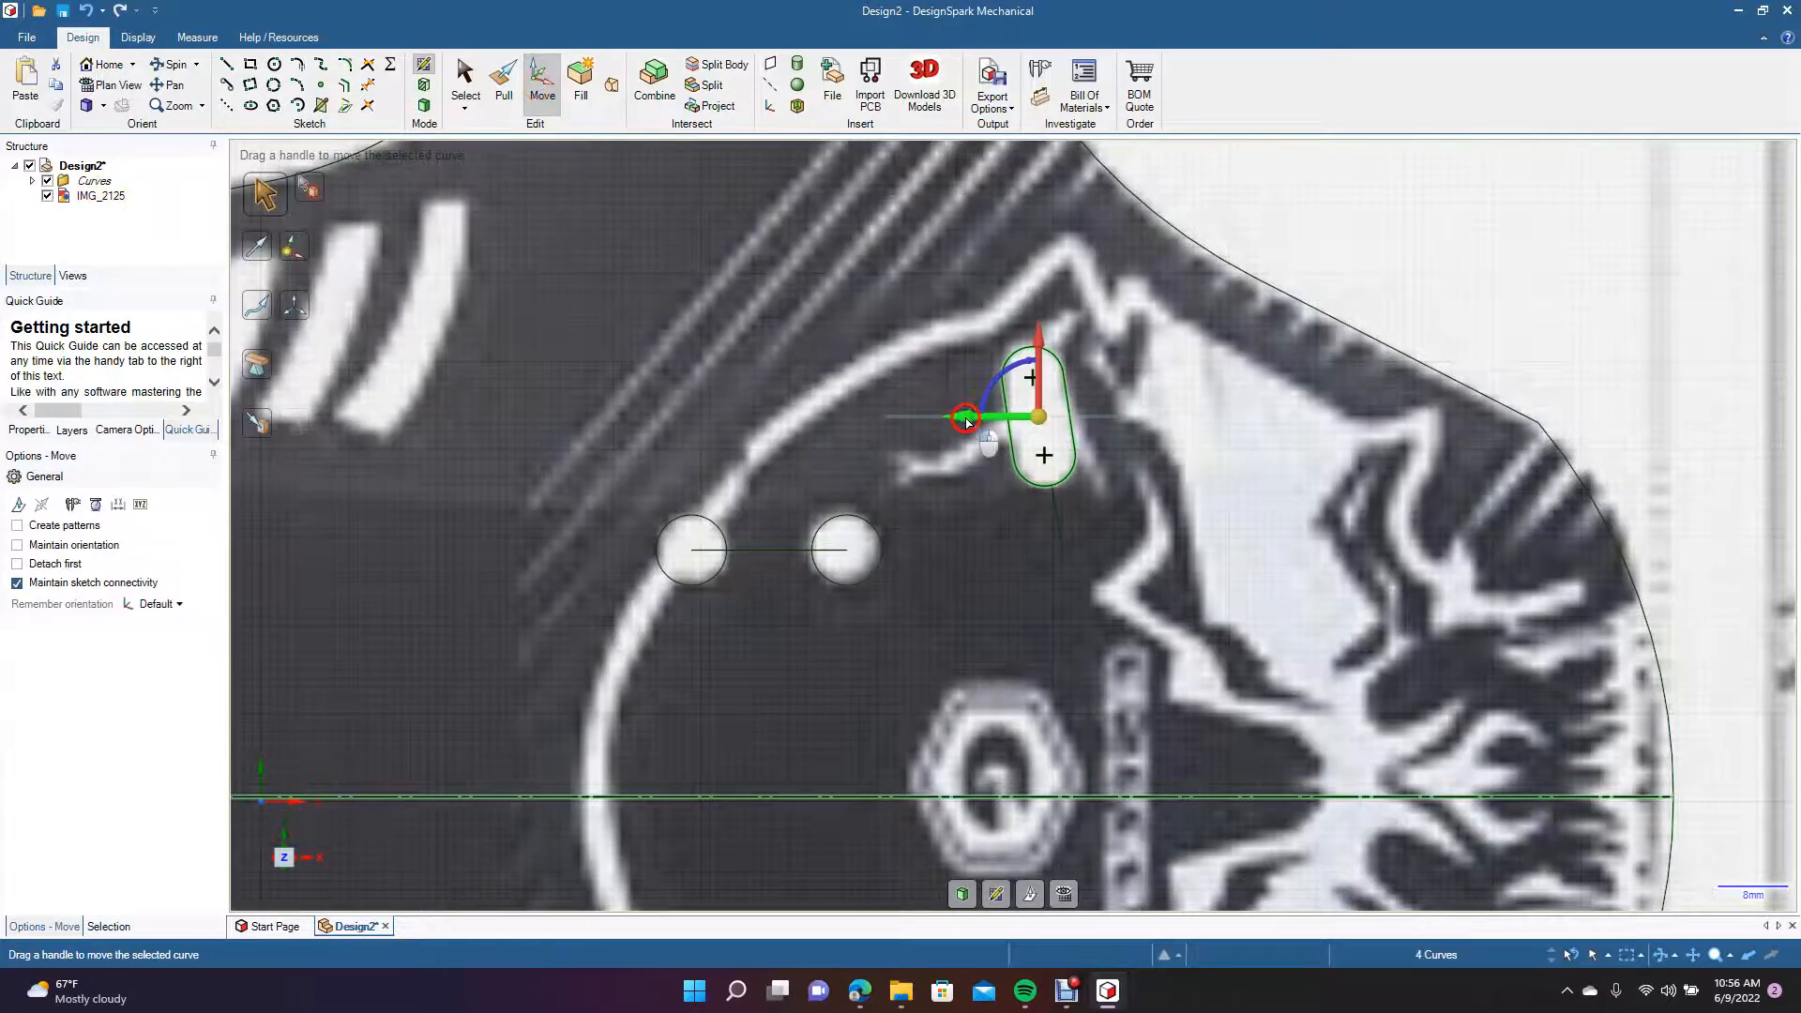
{"action": "left_click_drag", "start_coordinate": [966, 419], "coordinate": [1113, 381]}
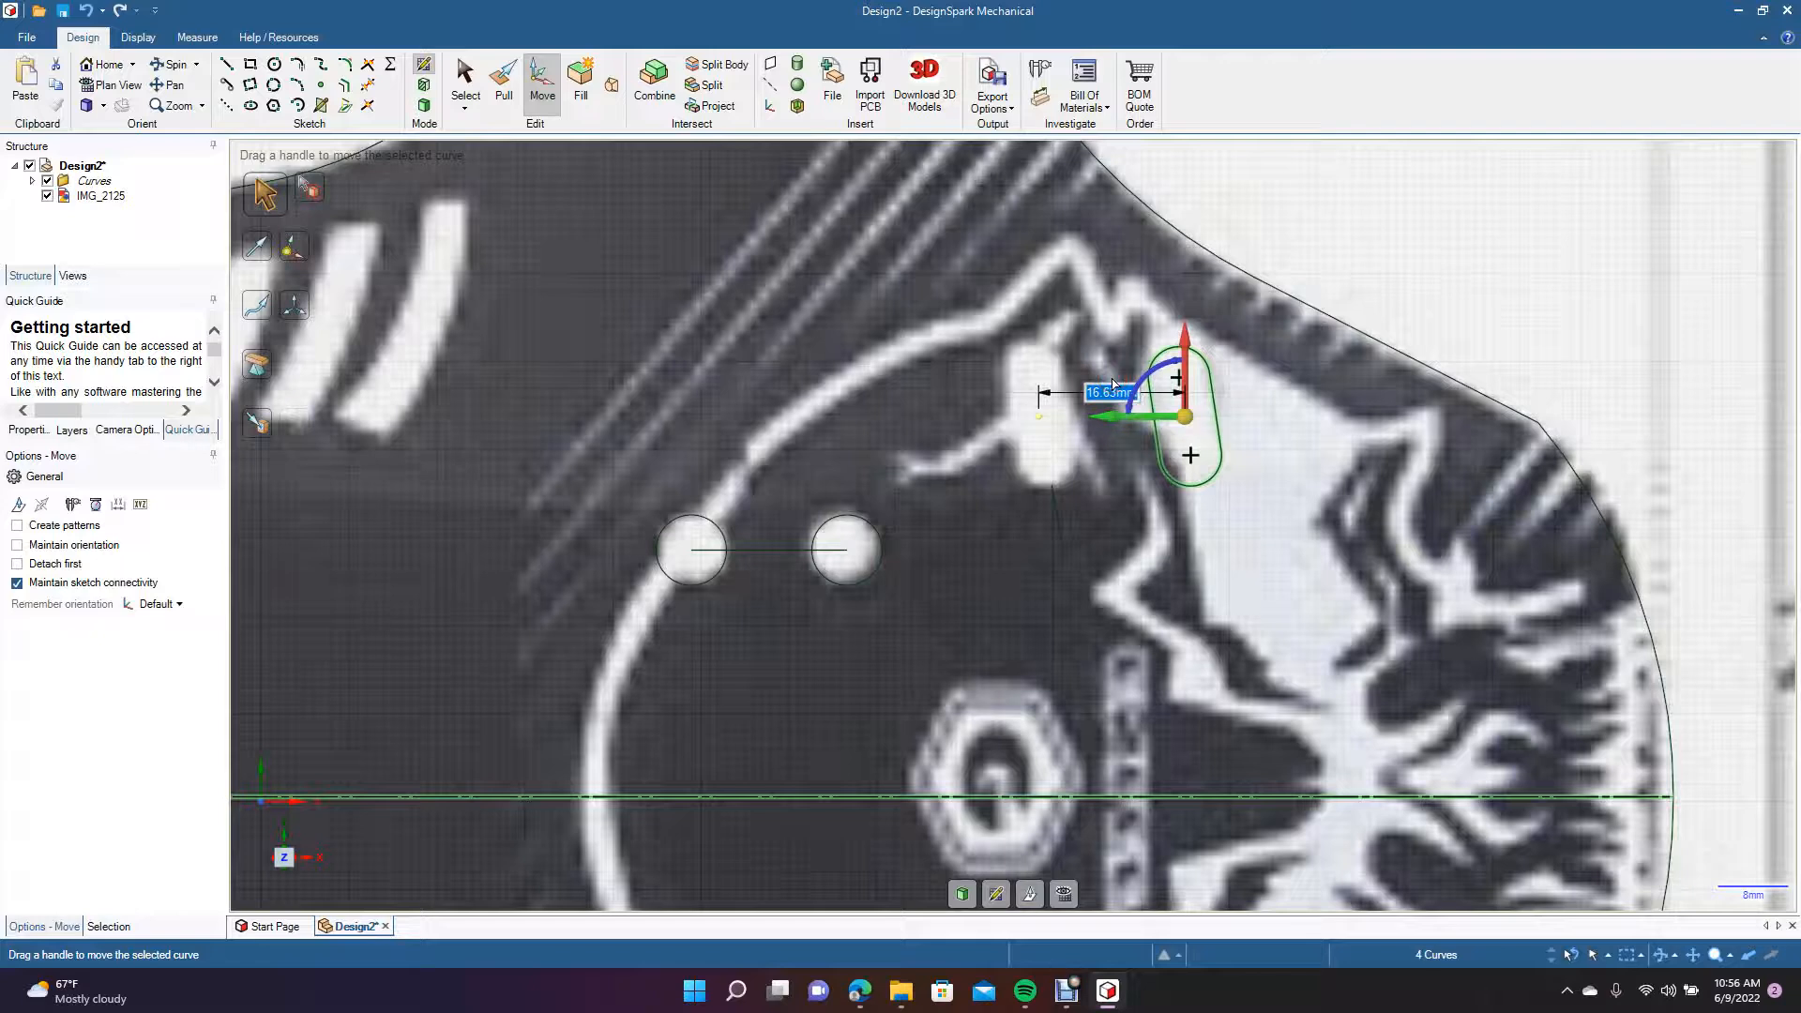
{"action": "type", "text": "16"}
{"action": "key", "text": "Return"}
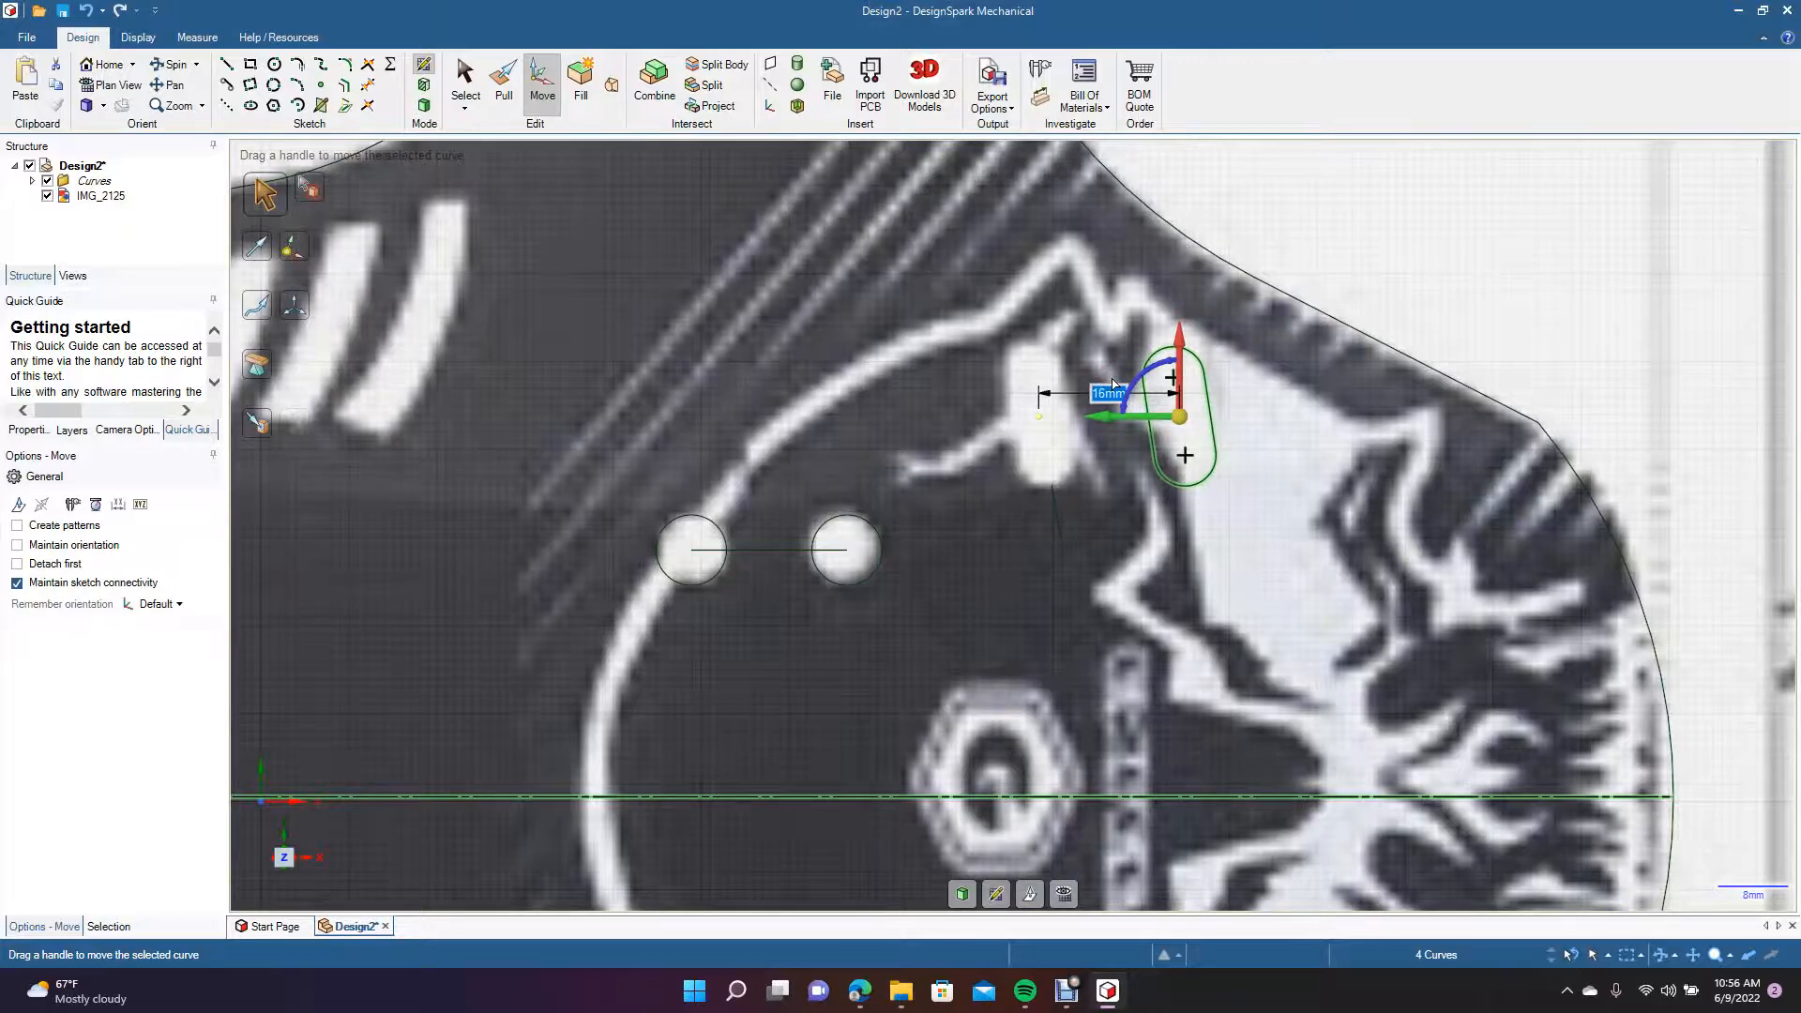
{"action": "key", "text": "ctrl+v"}
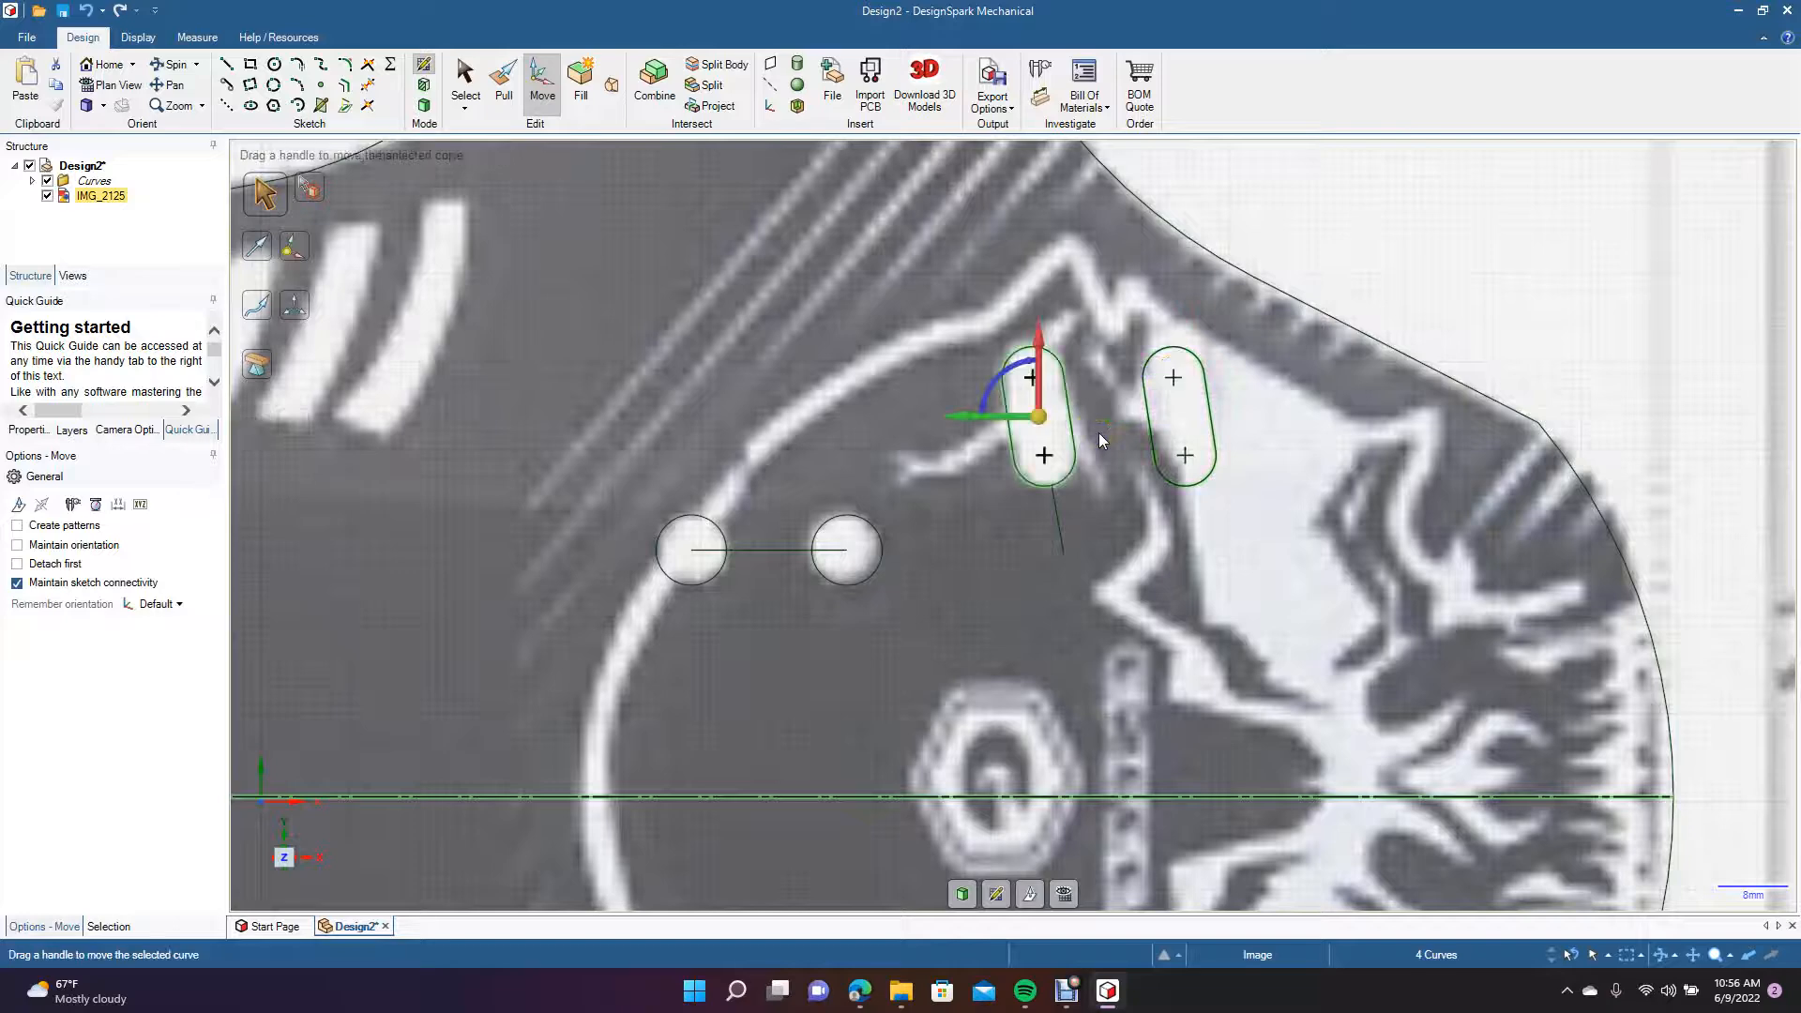
{"action": "left_click", "coordinate": [826, 354]}
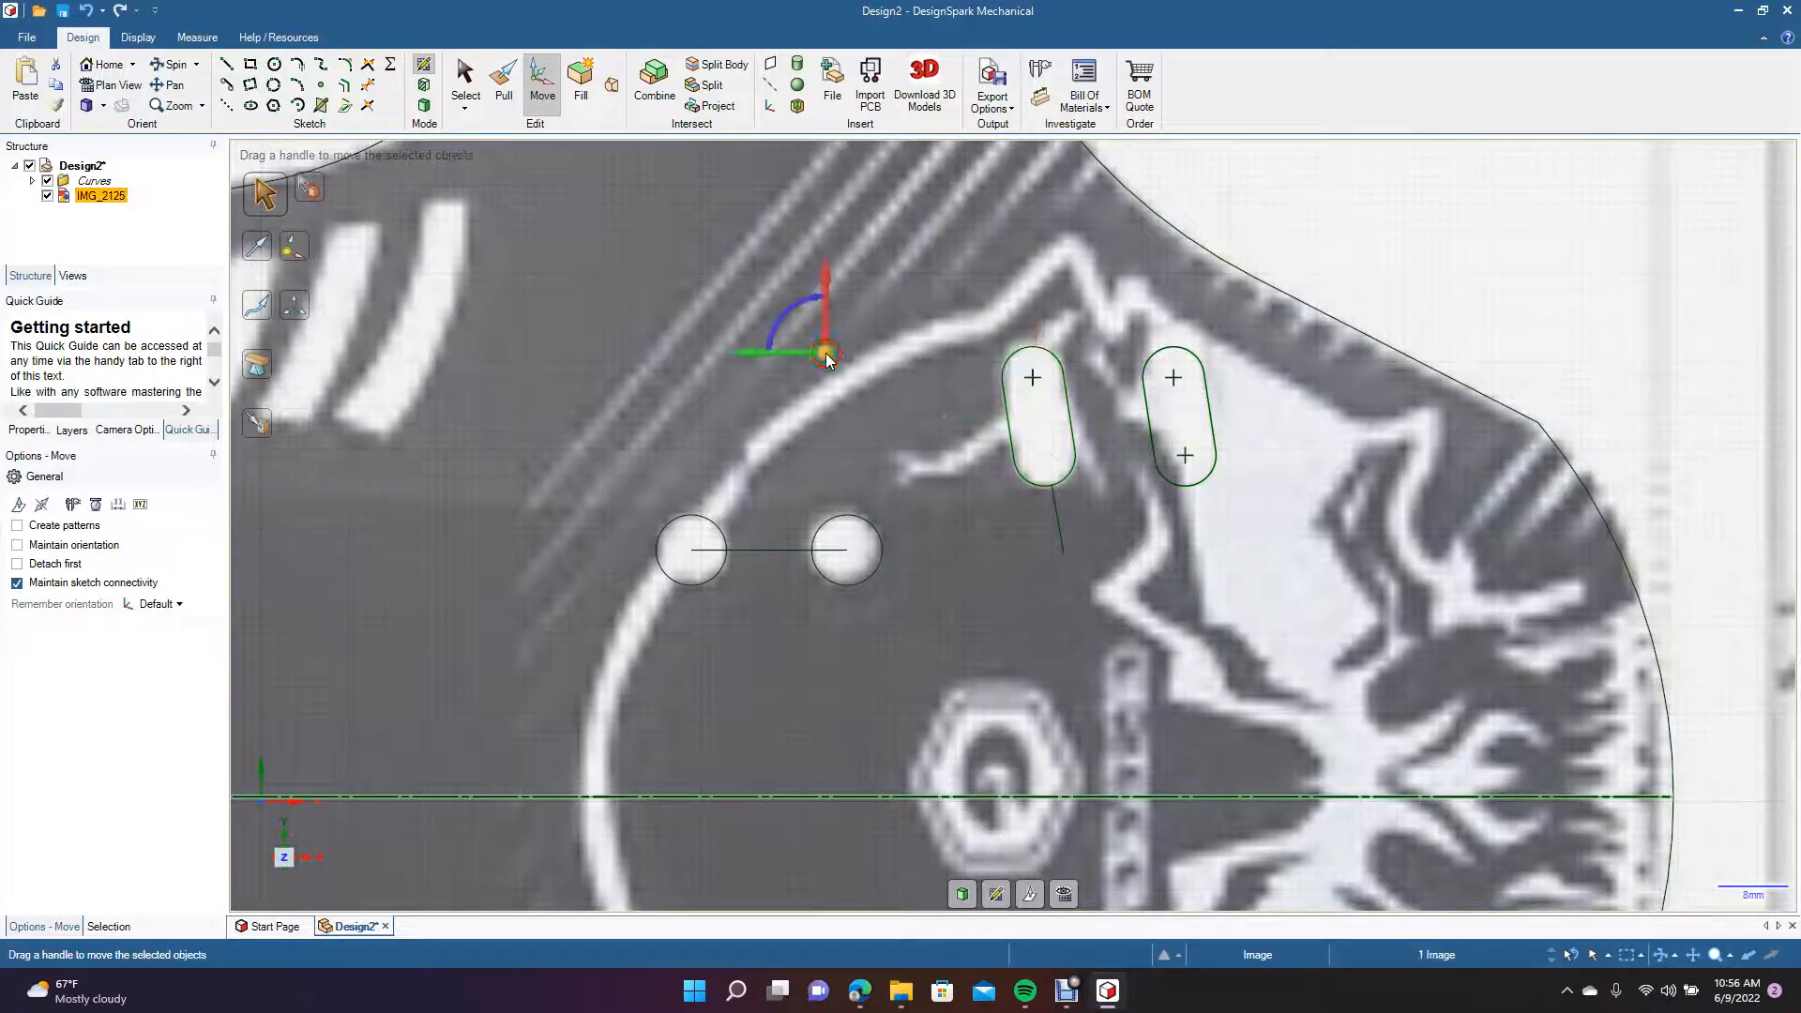
{"action": "scroll", "coordinate": [825, 353], "scroll_direction": "down", "scroll_amount": 5}
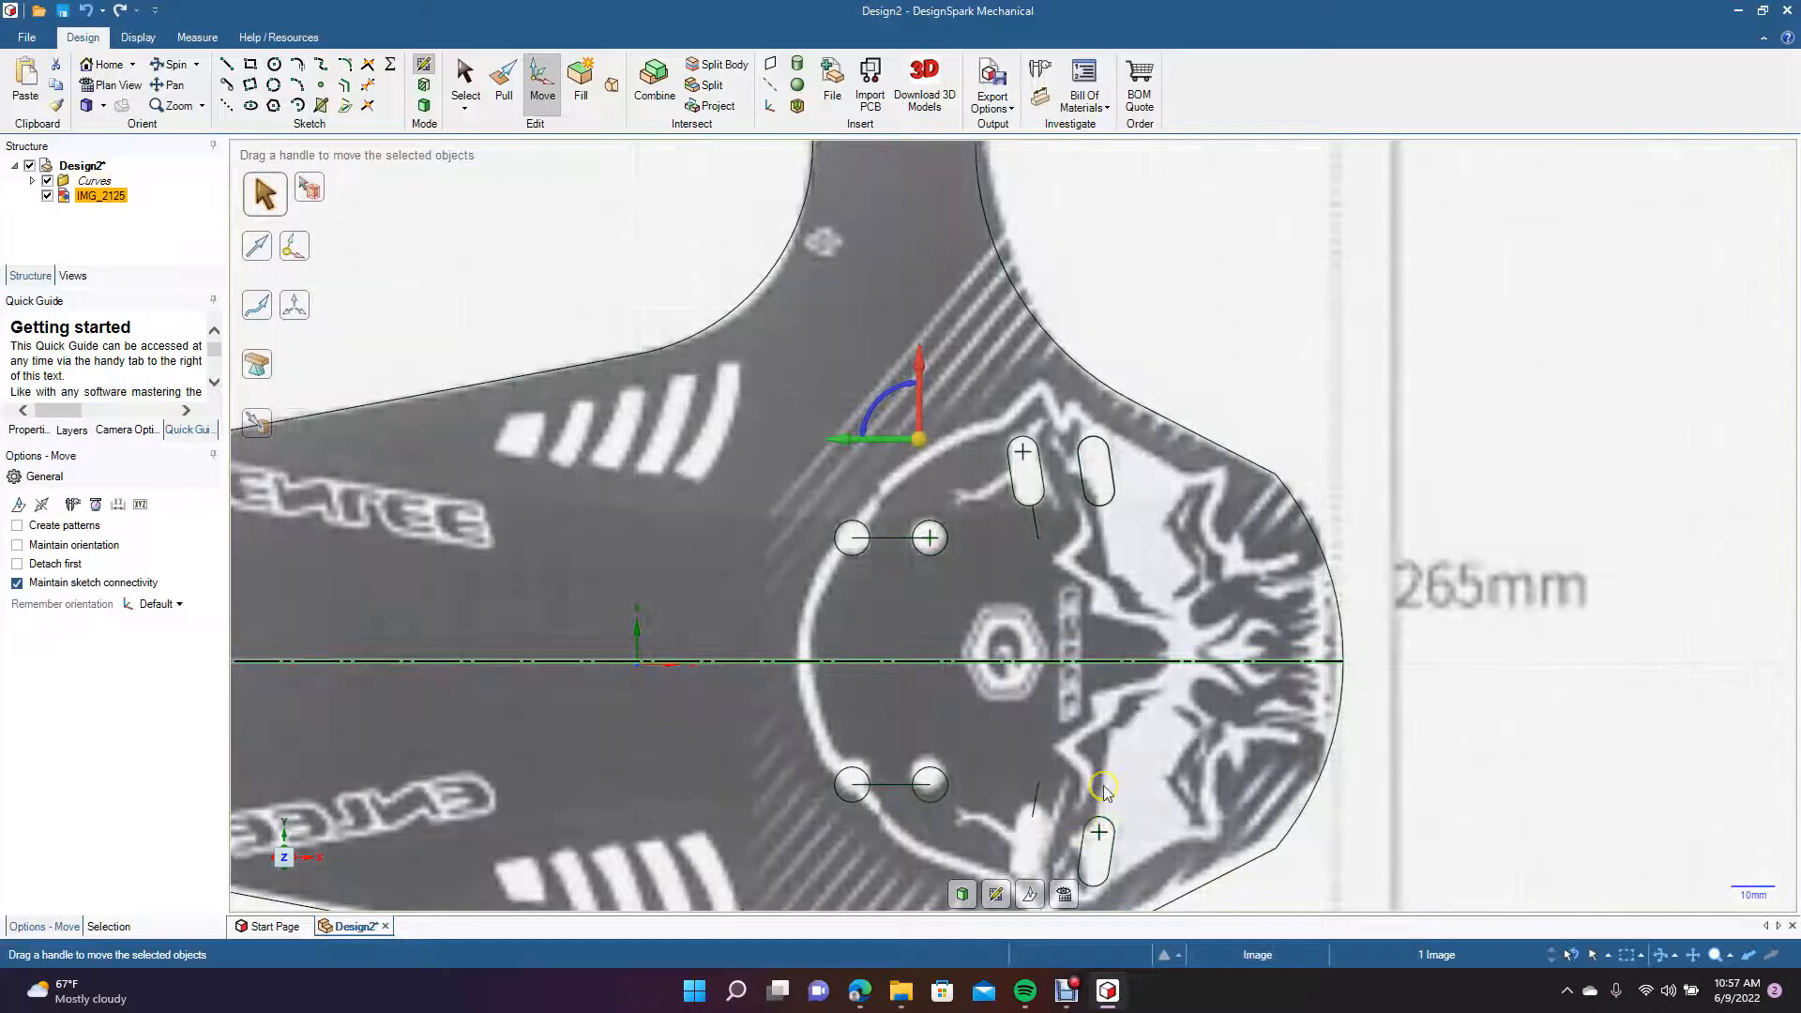
{"action": "scroll", "coordinate": [1104, 788], "scroll_direction": "down", "scroll_amount": 5}
{"action": "key", "text": "ctrl"}
{"action": "left_click", "coordinate": [1209, 737]}
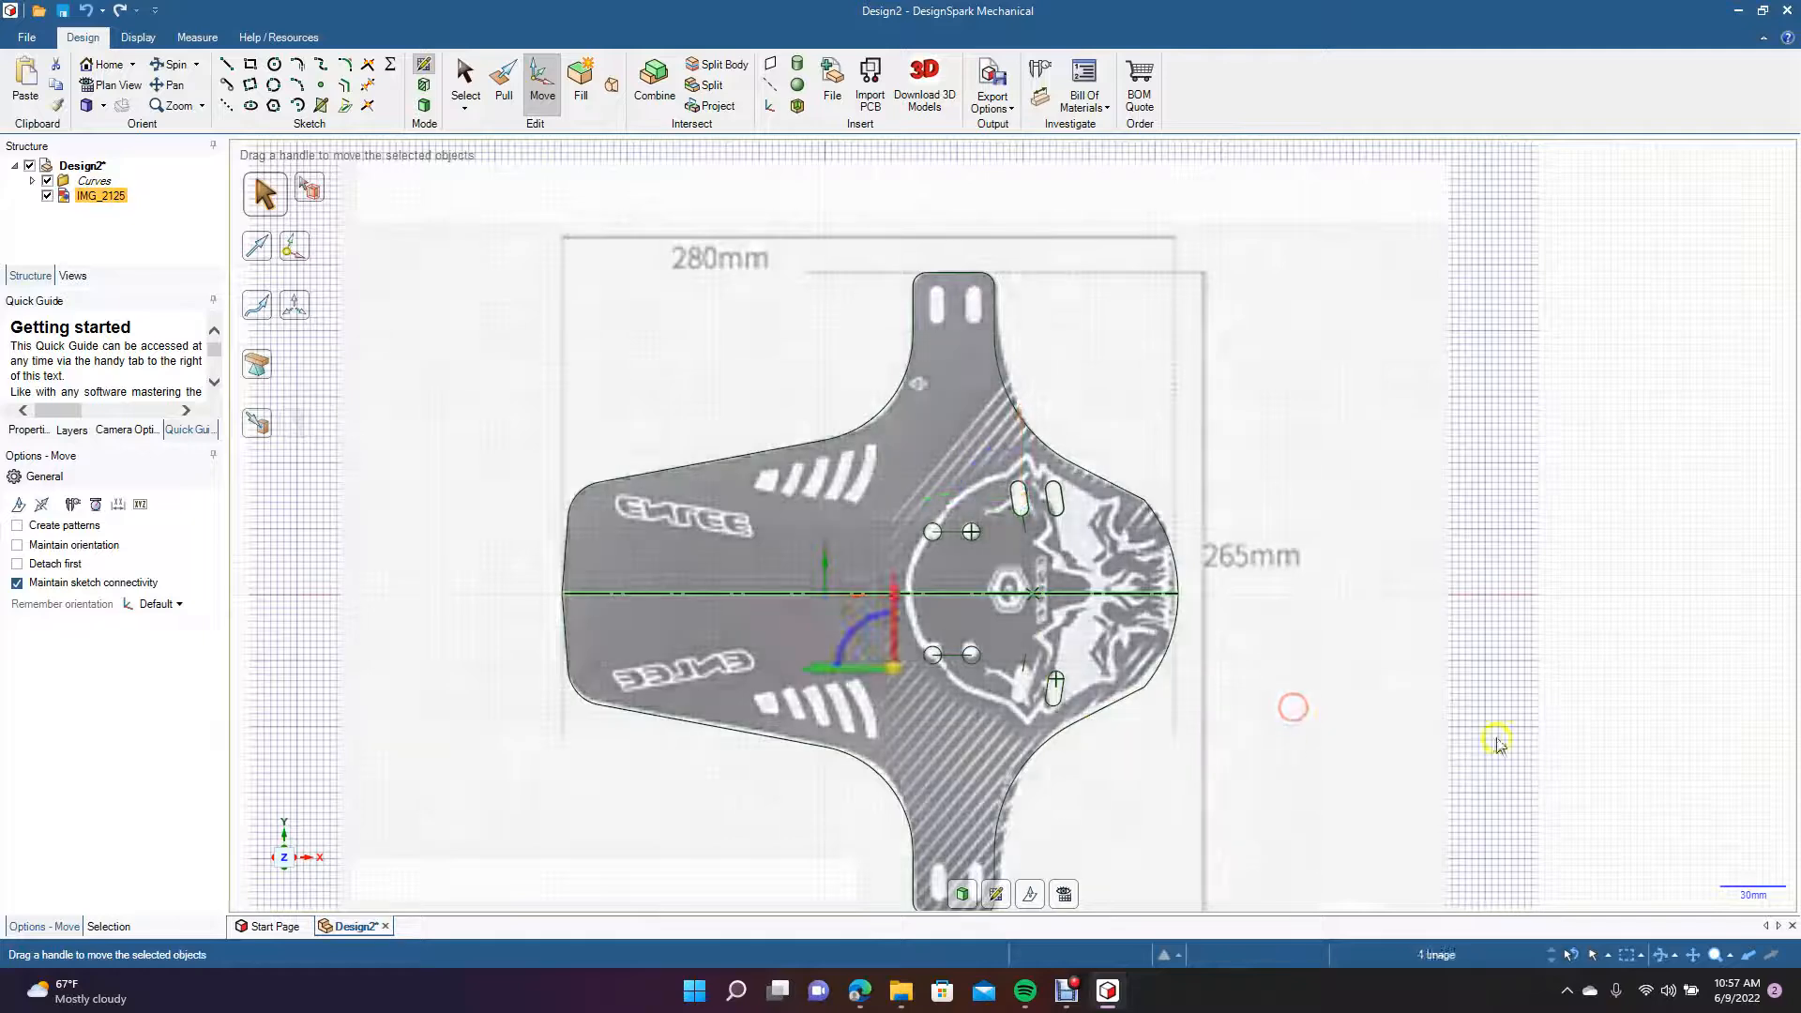
{"action": "left_click", "coordinate": [1614, 708]}
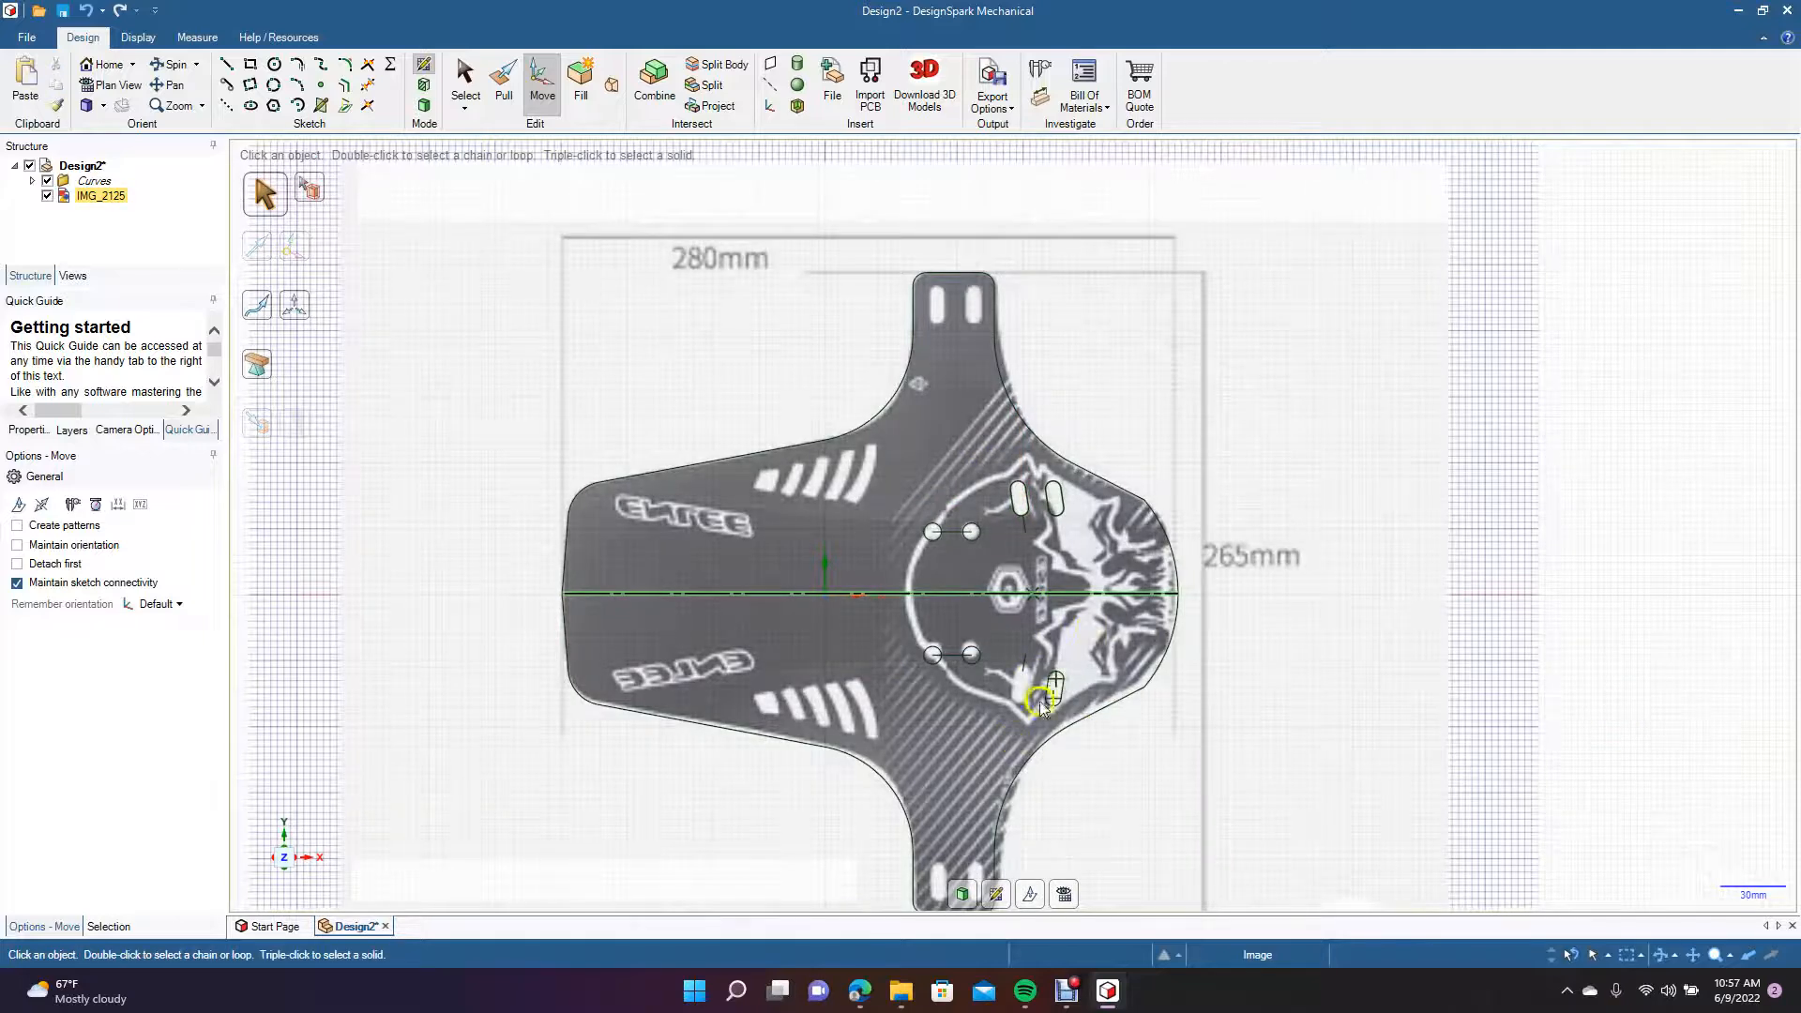
{"action": "scroll", "coordinate": [1039, 701], "scroll_direction": "down", "scroll_amount": 3}
{"action": "scroll", "coordinate": [1039, 701], "scroll_direction": "up", "scroll_amount": 5}
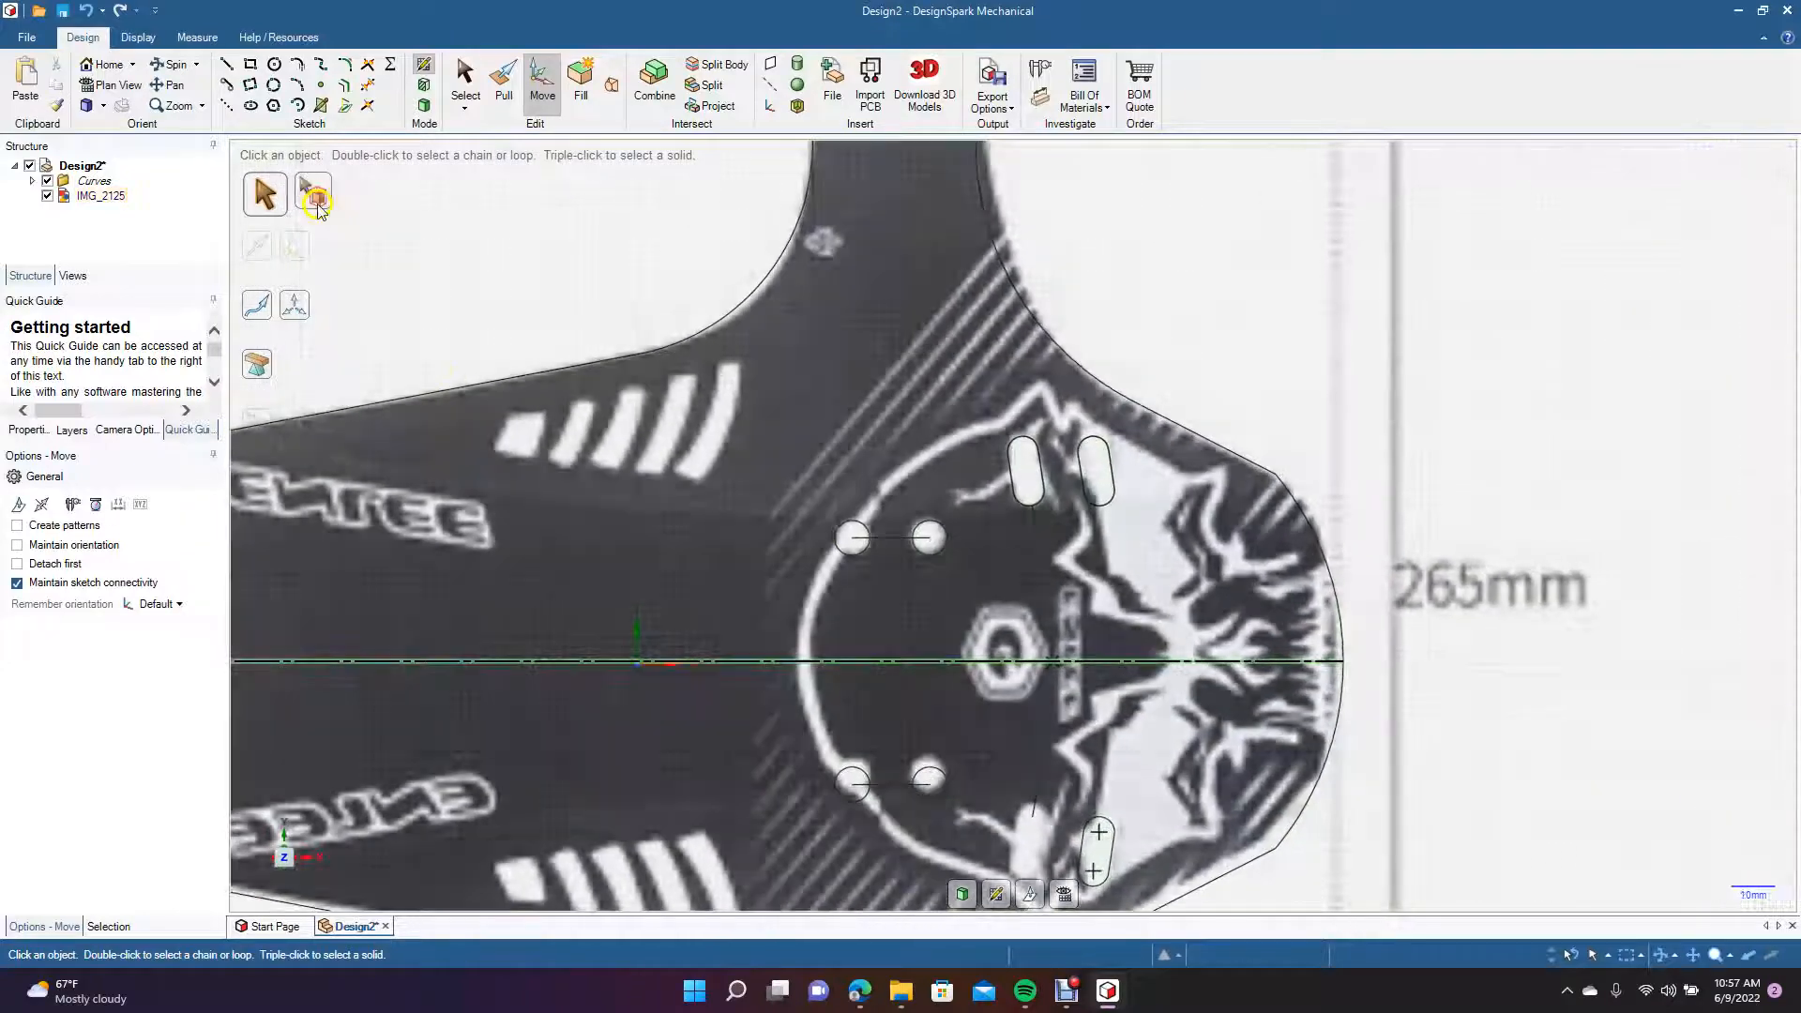
Copy the lower slanted slot's four outline curves 16 mm toward the 8 mm holes, onto the slot in the reference image.
{"action": "left_click", "coordinate": [175, 85]}
{"action": "left_click_drag", "start_coordinate": [507, 501], "coordinate": [434, 391]}
{"action": "left_click", "coordinate": [542, 84]}
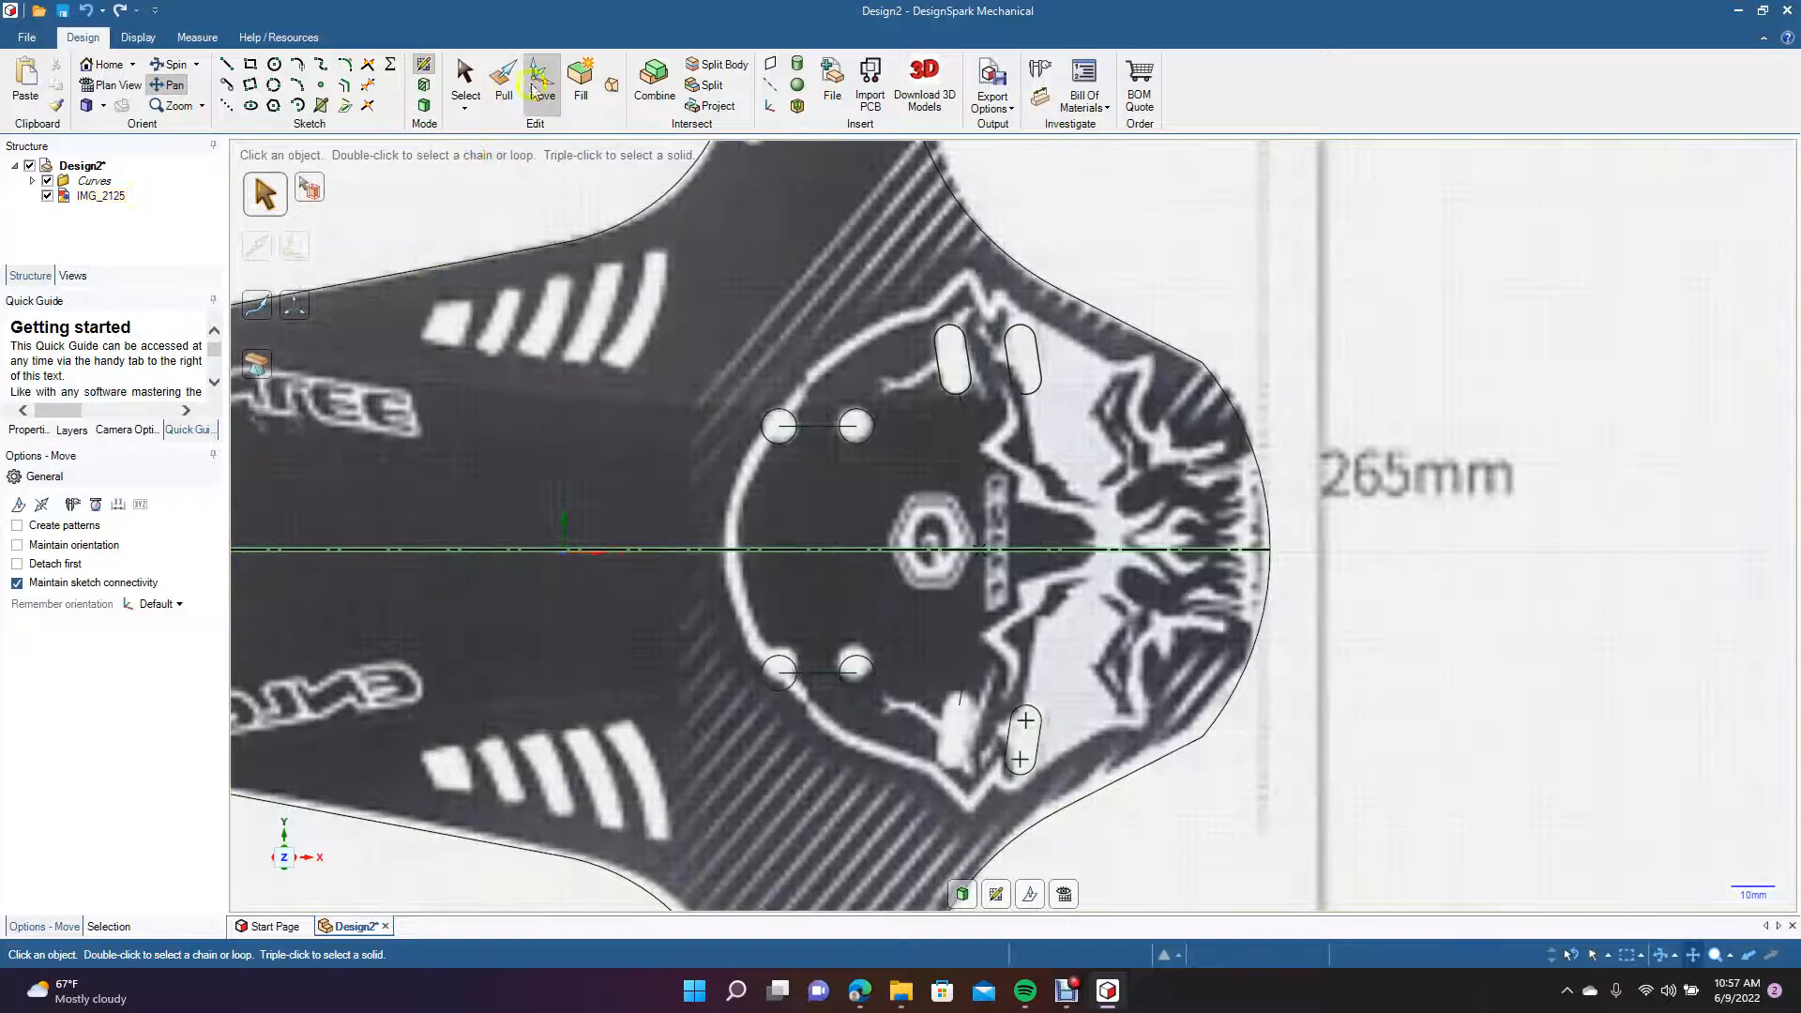
{"action": "left_click", "coordinate": [825, 411]}
{"action": "left_click", "coordinate": [992, 691]}
{"action": "left_click", "coordinate": [1005, 735]}
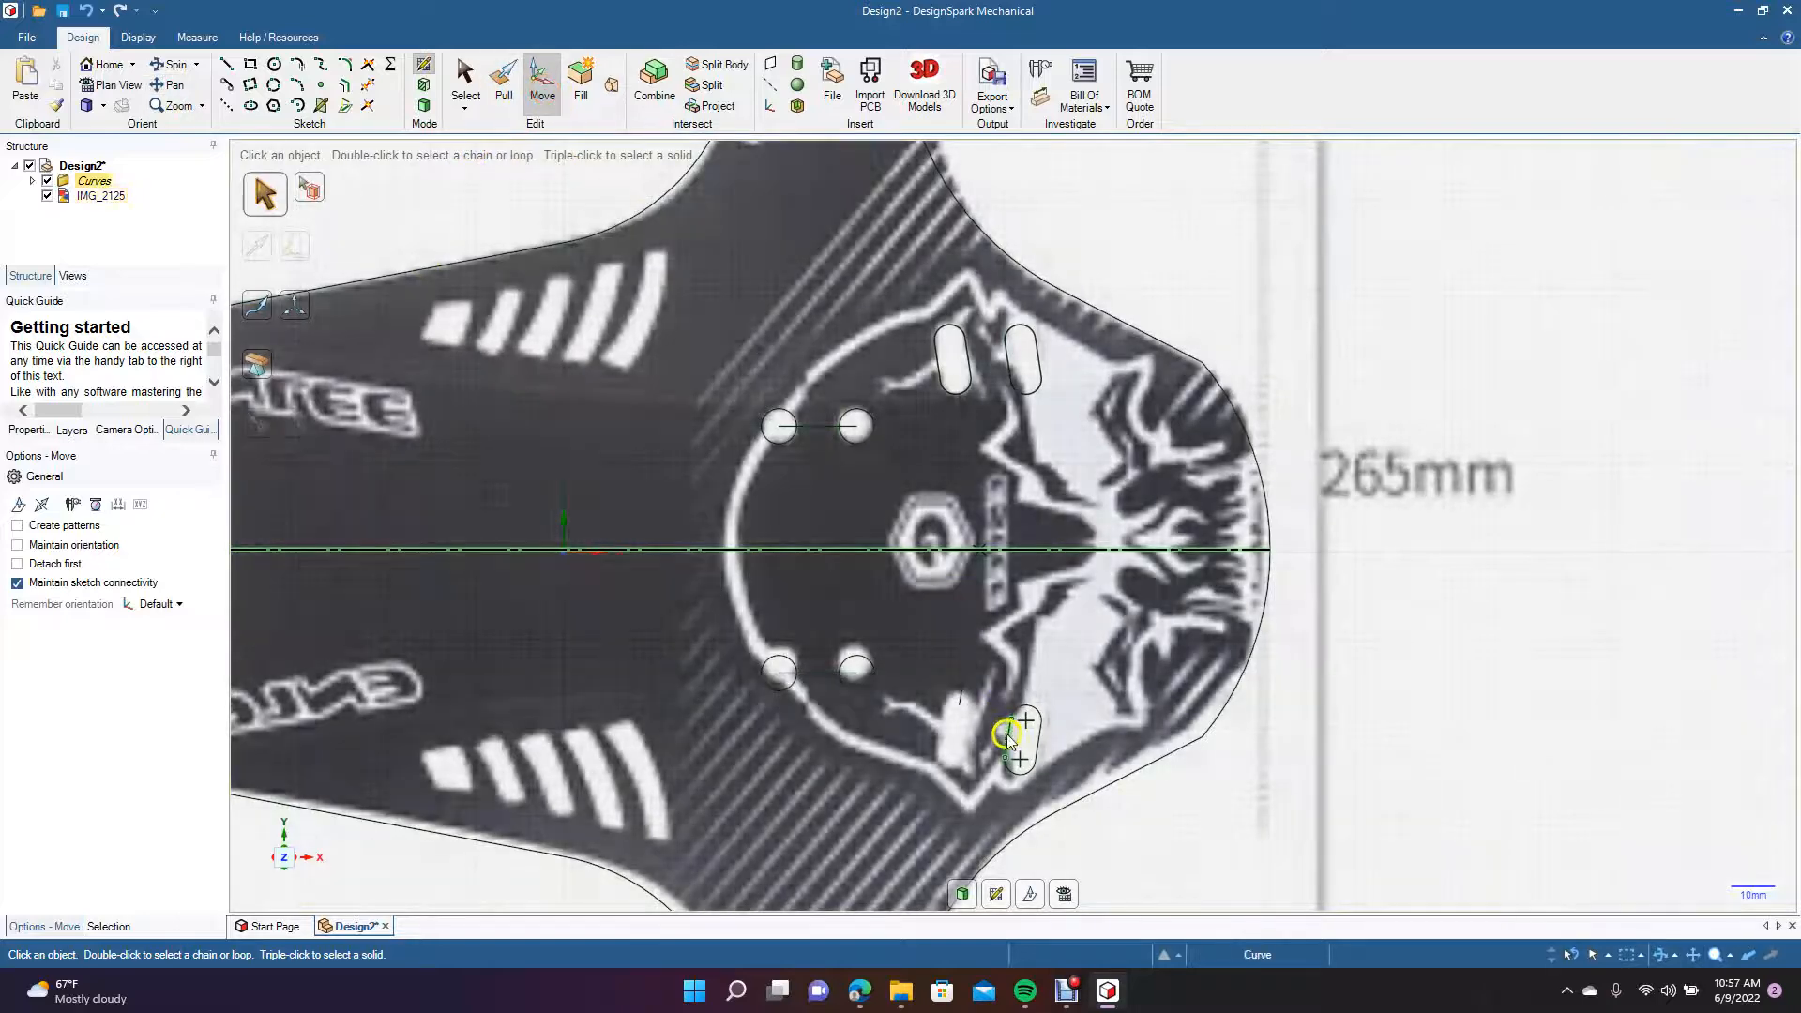
{"action": "left_click", "coordinate": [1024, 707], "text": "ctrl"}
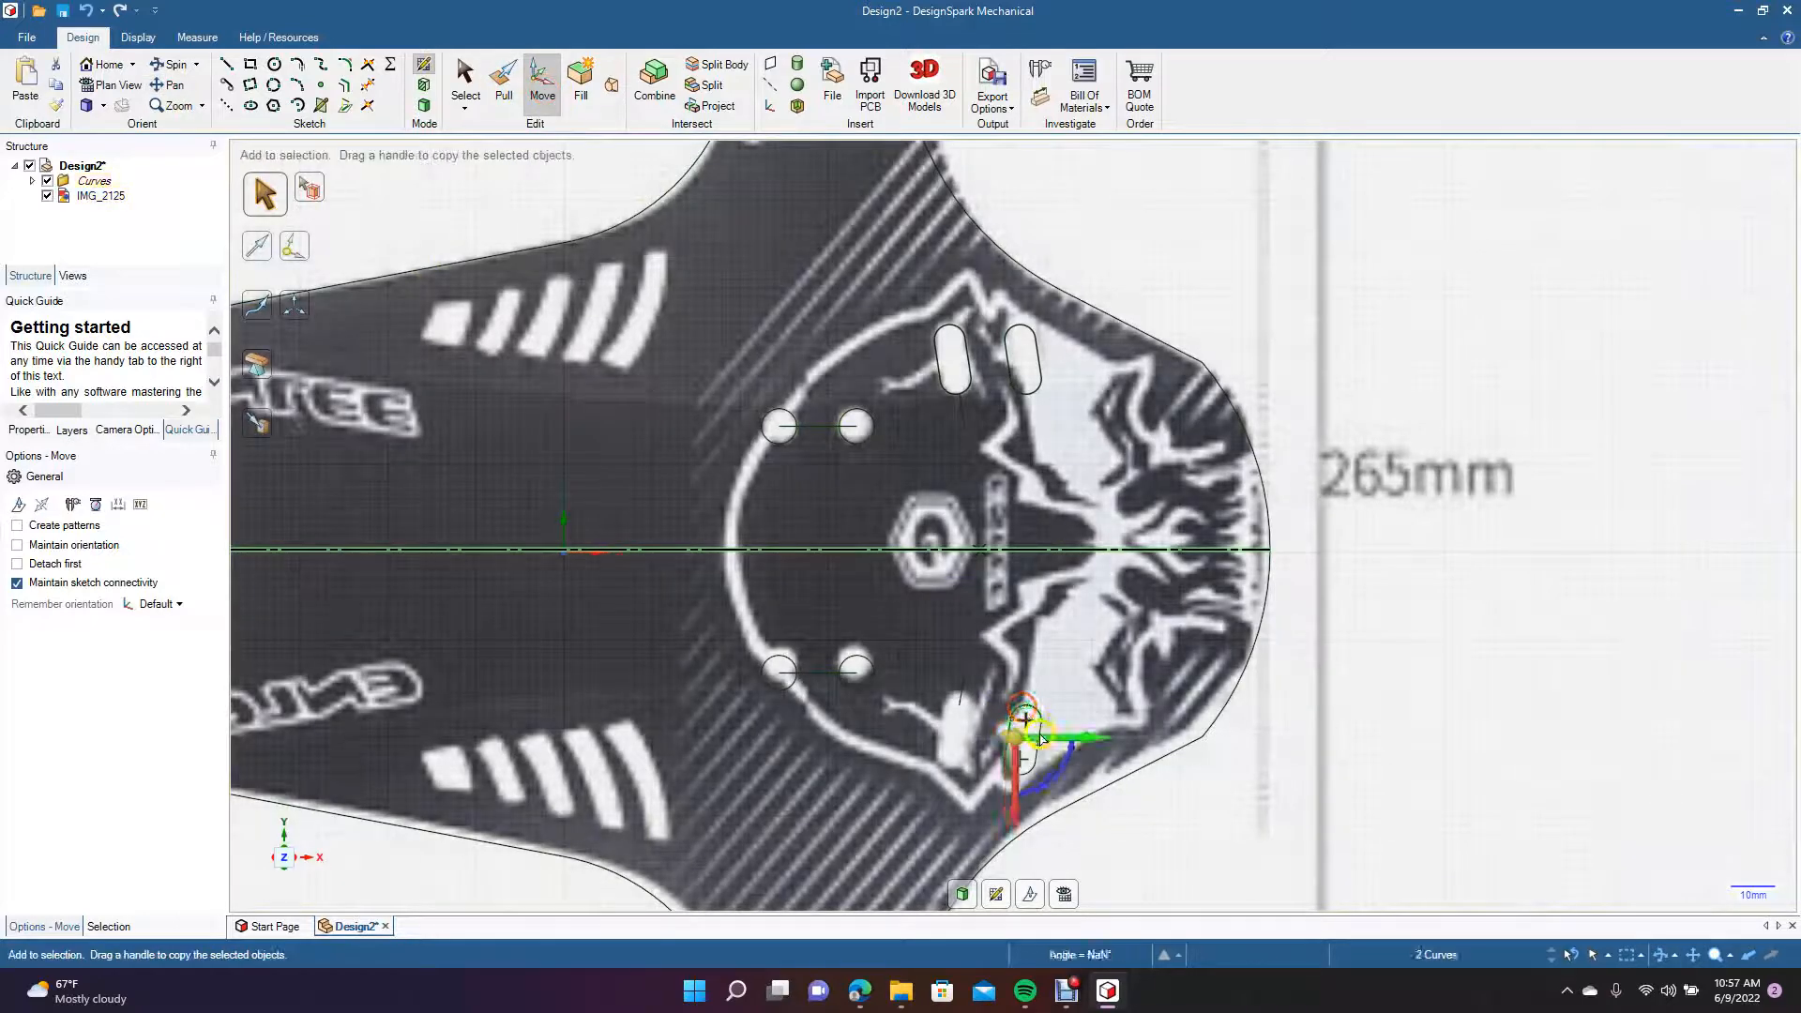
{"action": "left_click", "coordinate": [1015, 774], "text": "ctrl"}
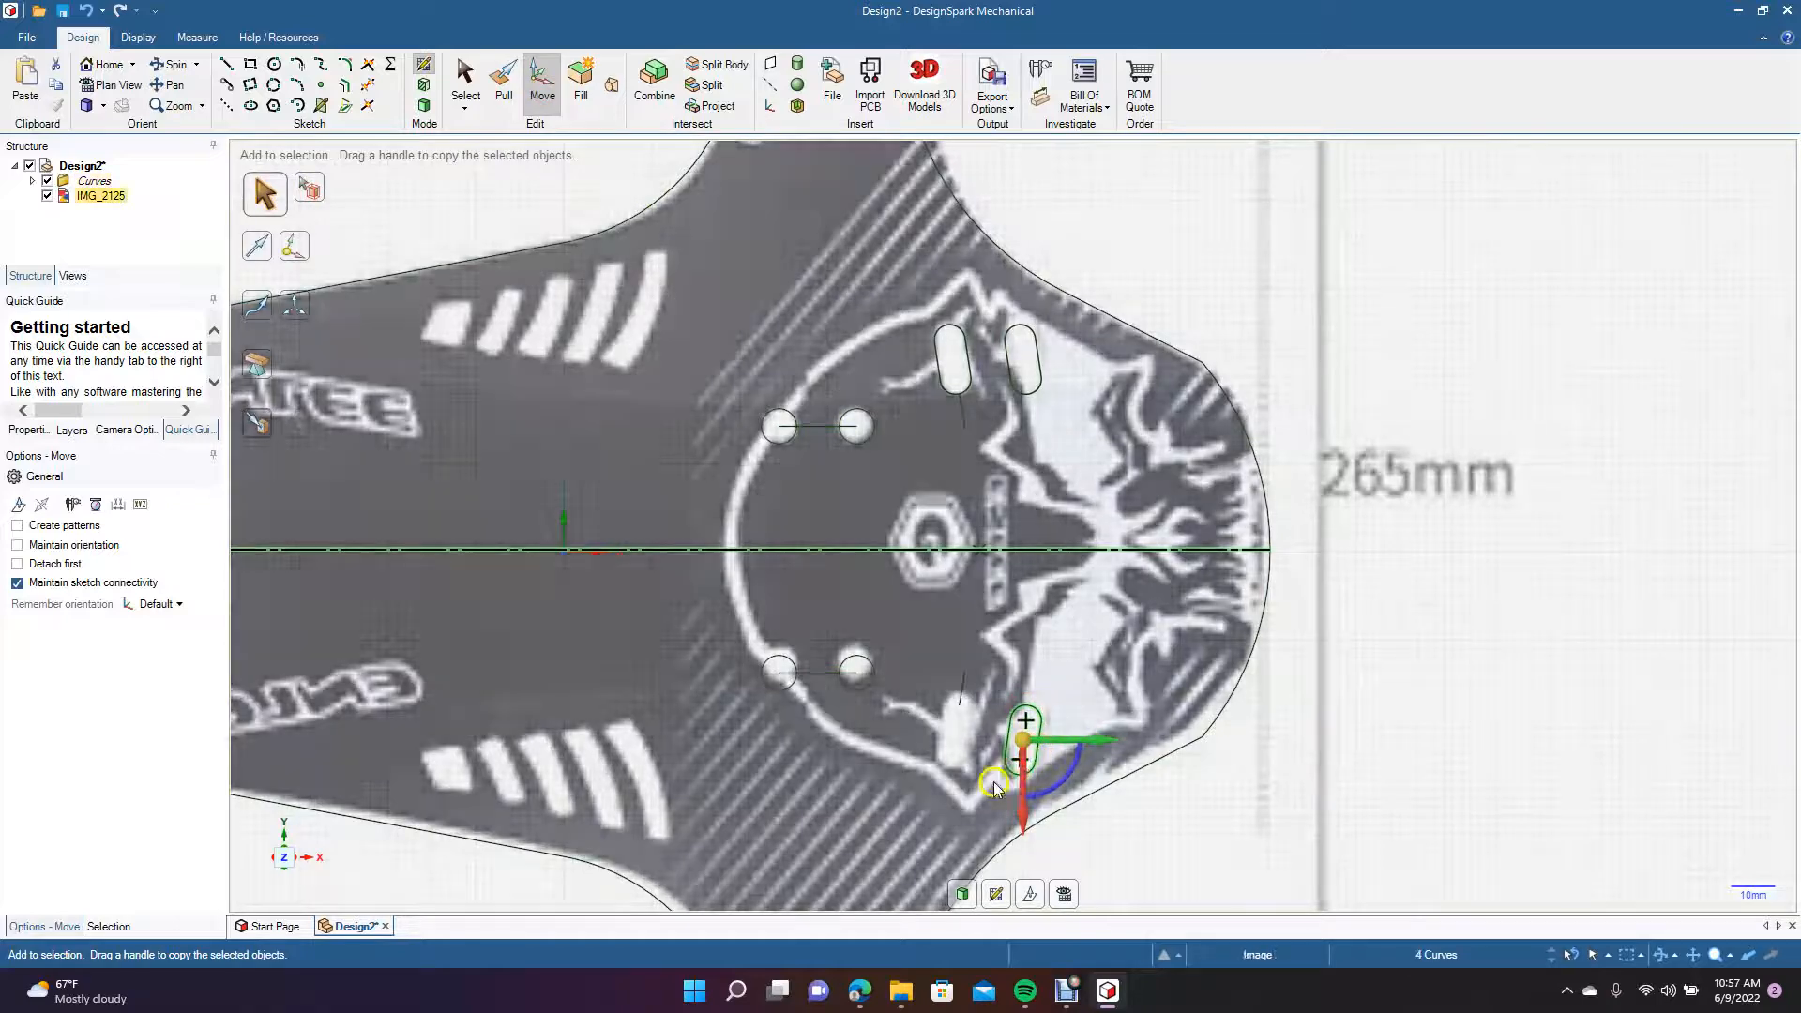
{"action": "left_click", "coordinate": [988, 784]}
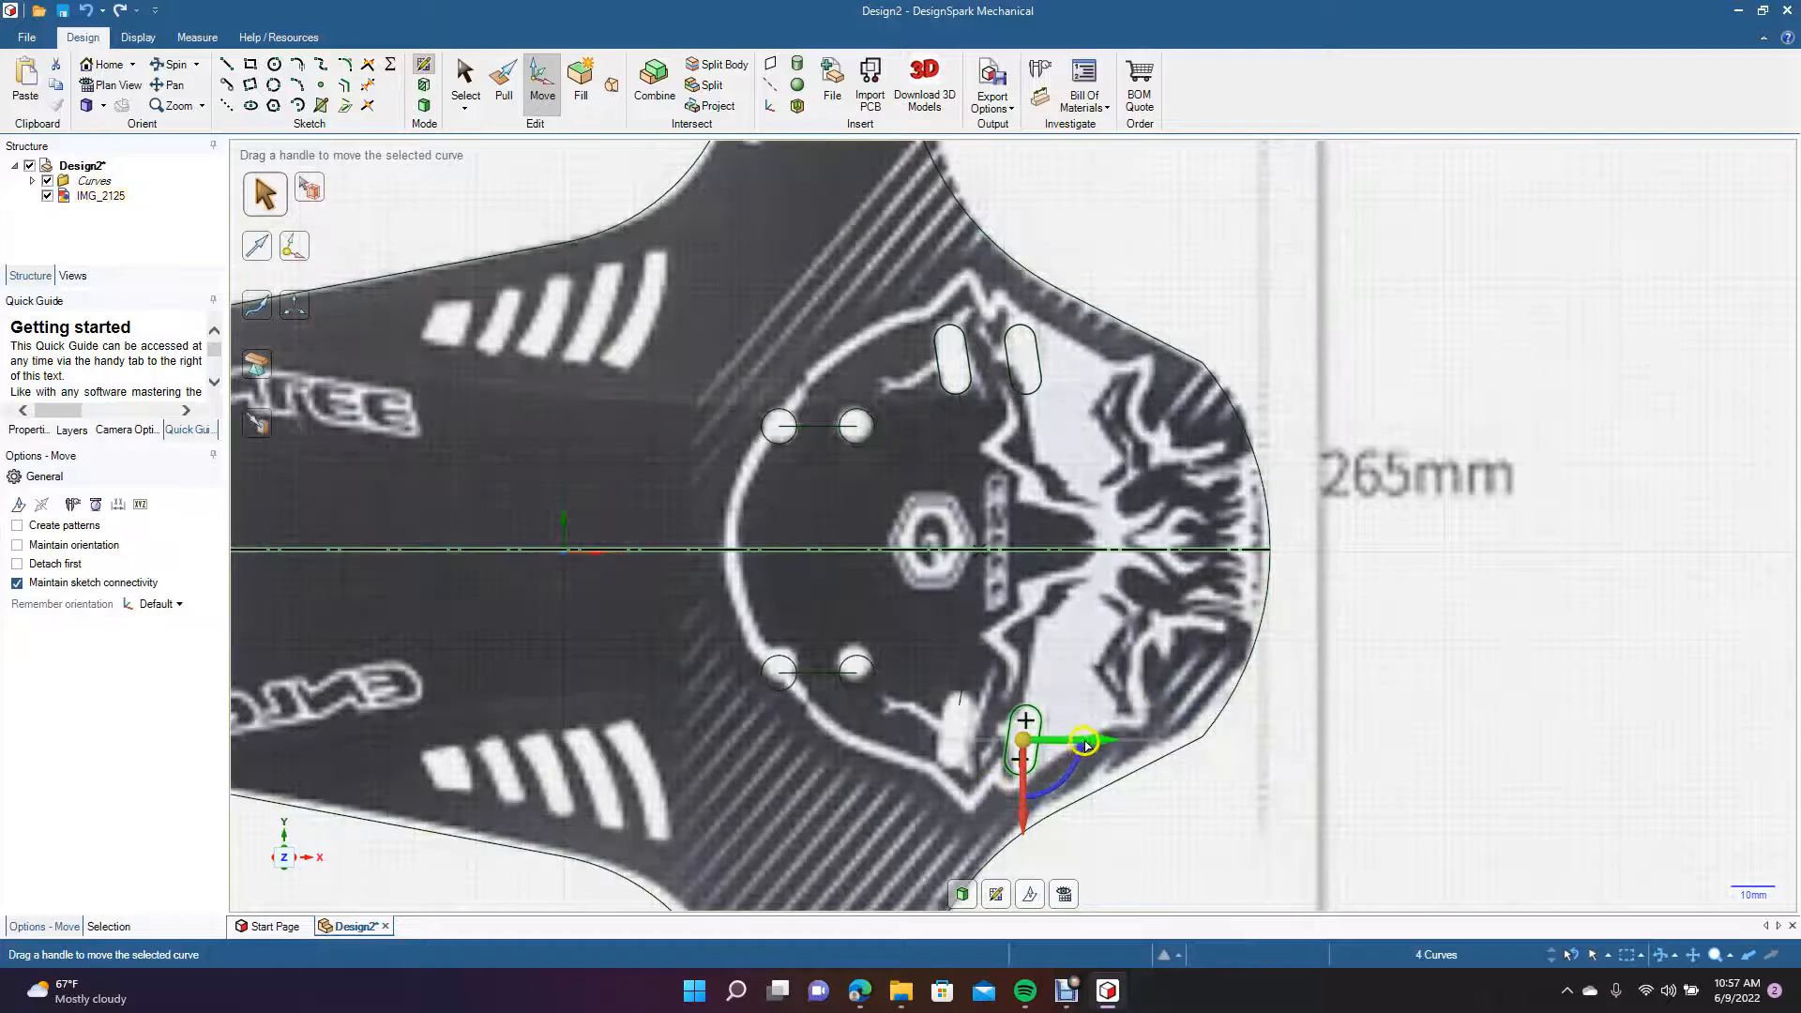
{"action": "left_click_drag", "start_coordinate": [1085, 743], "coordinate": [1018, 745]}
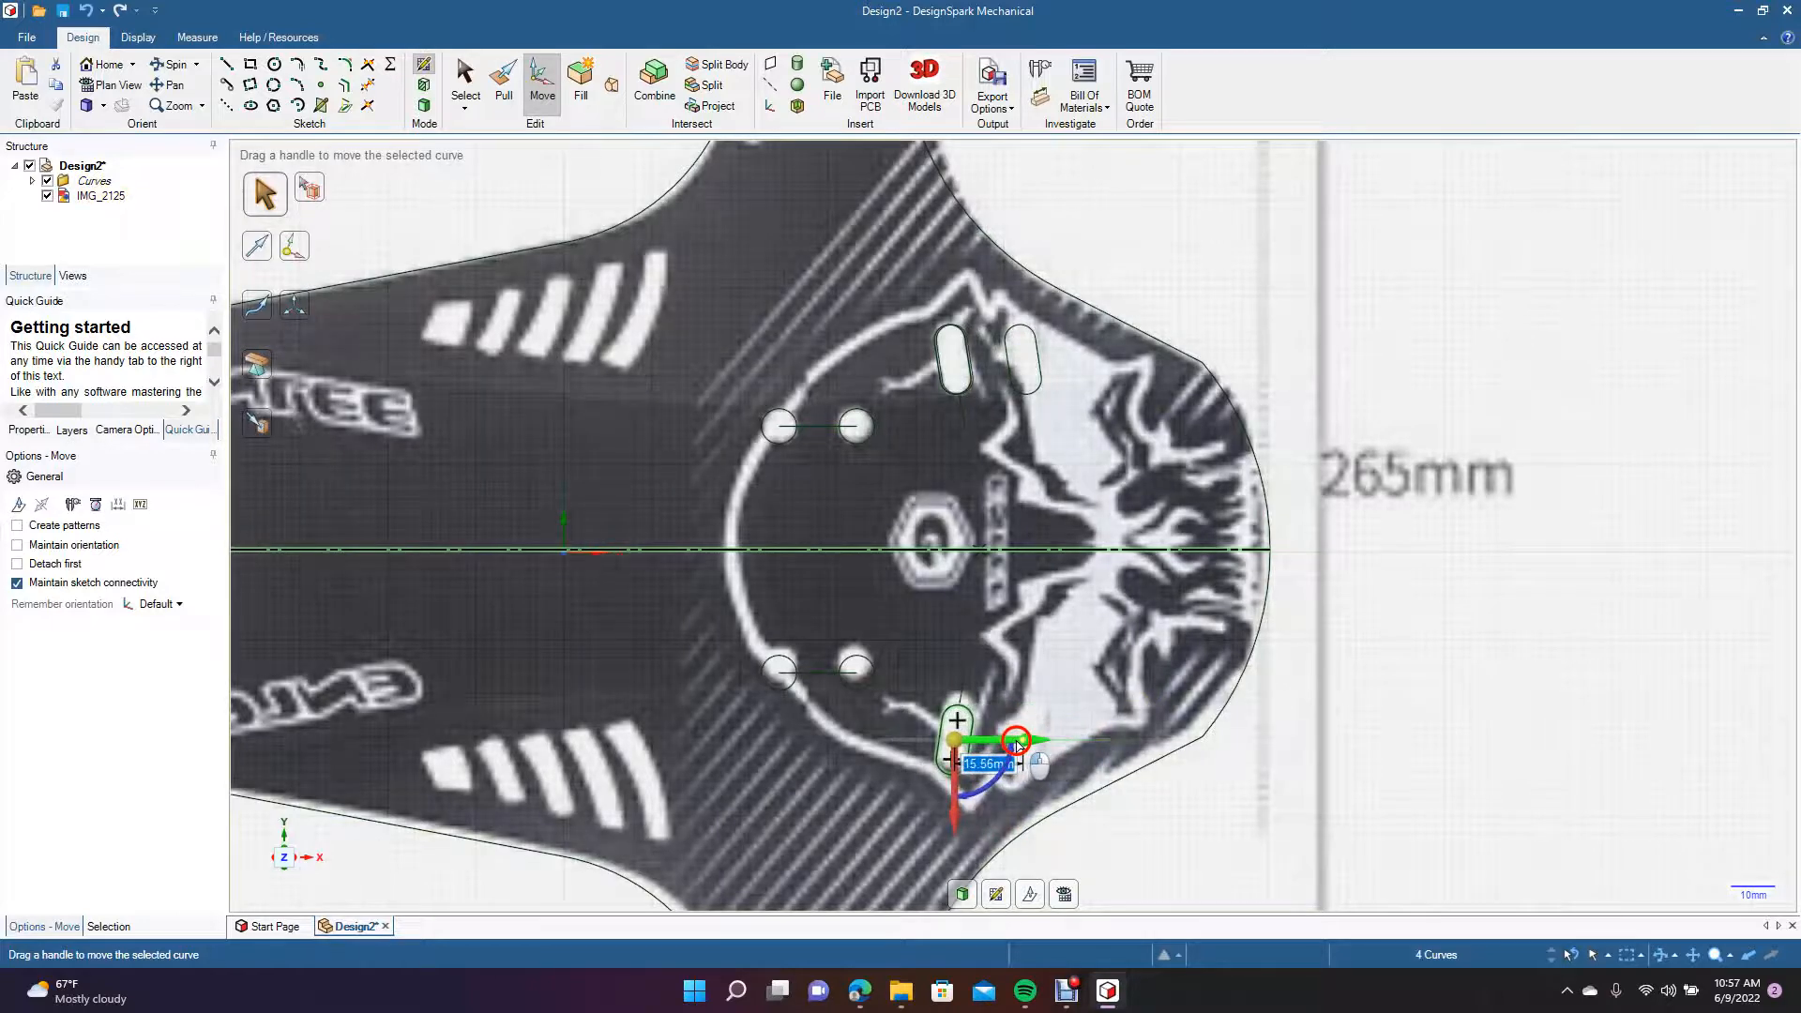
{"action": "type", "text": "1"}
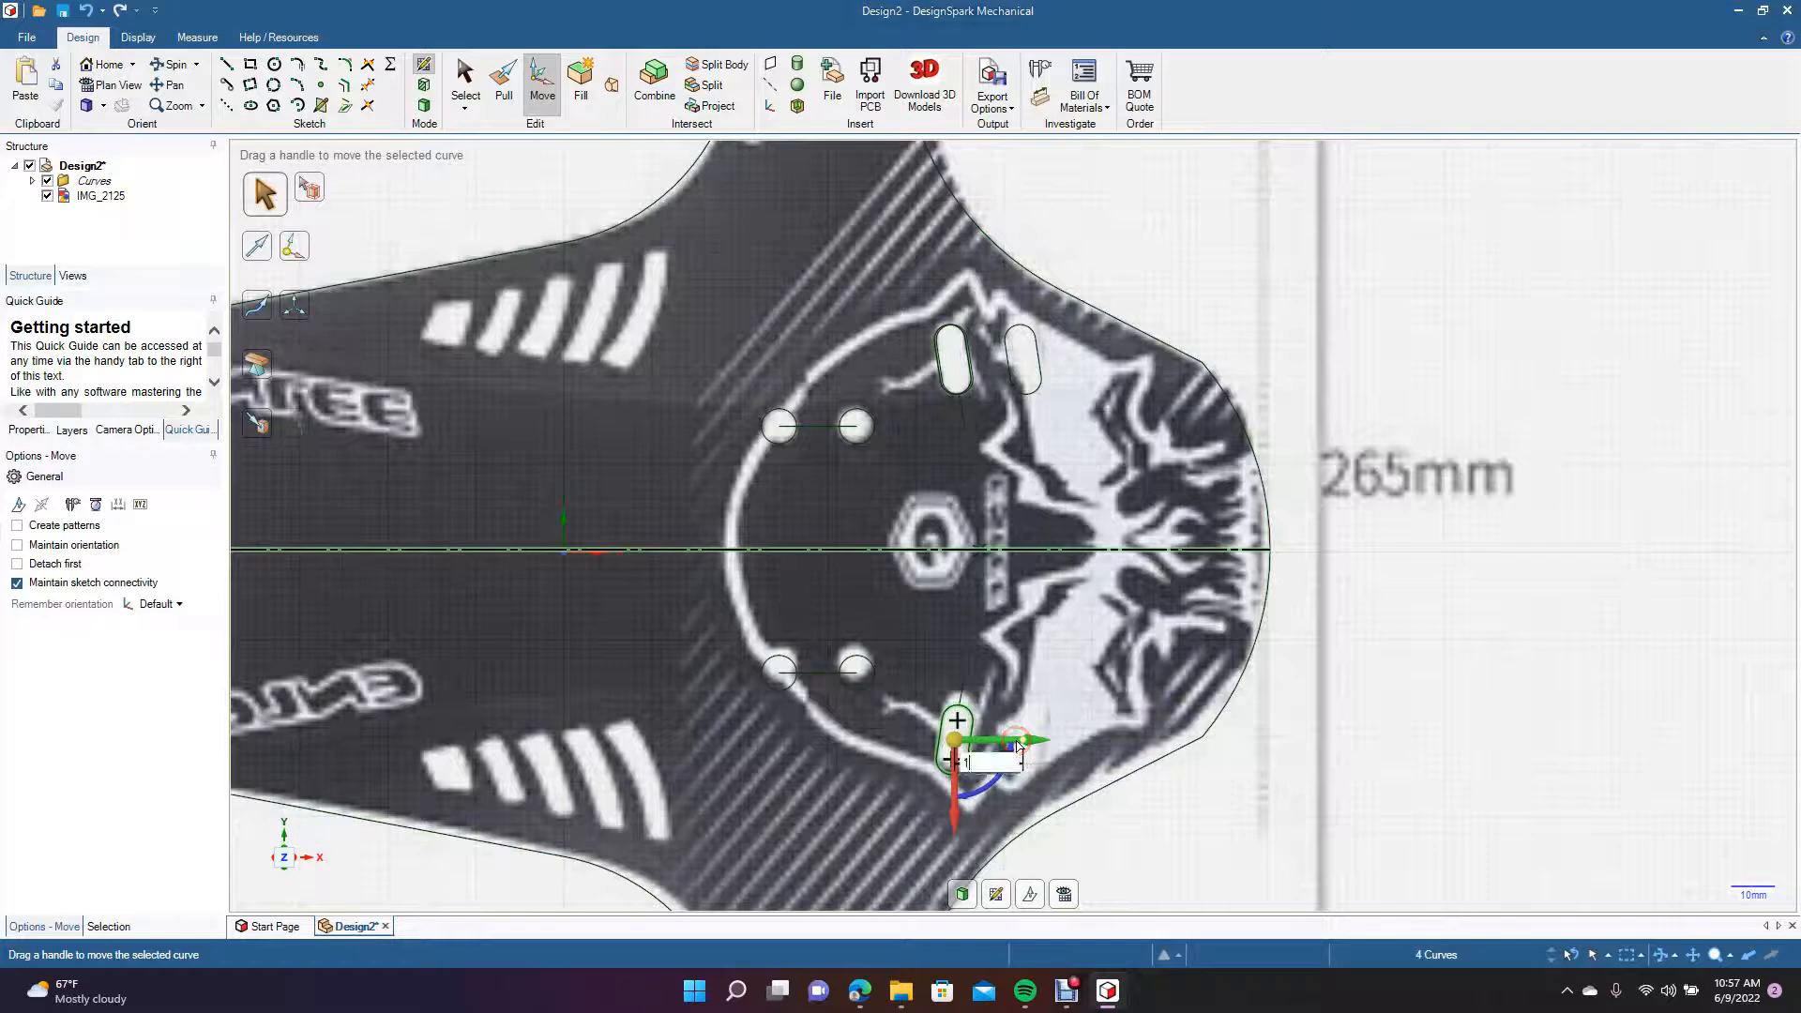
{"action": "type", "text": "6"}
{"action": "key", "text": "Return"}
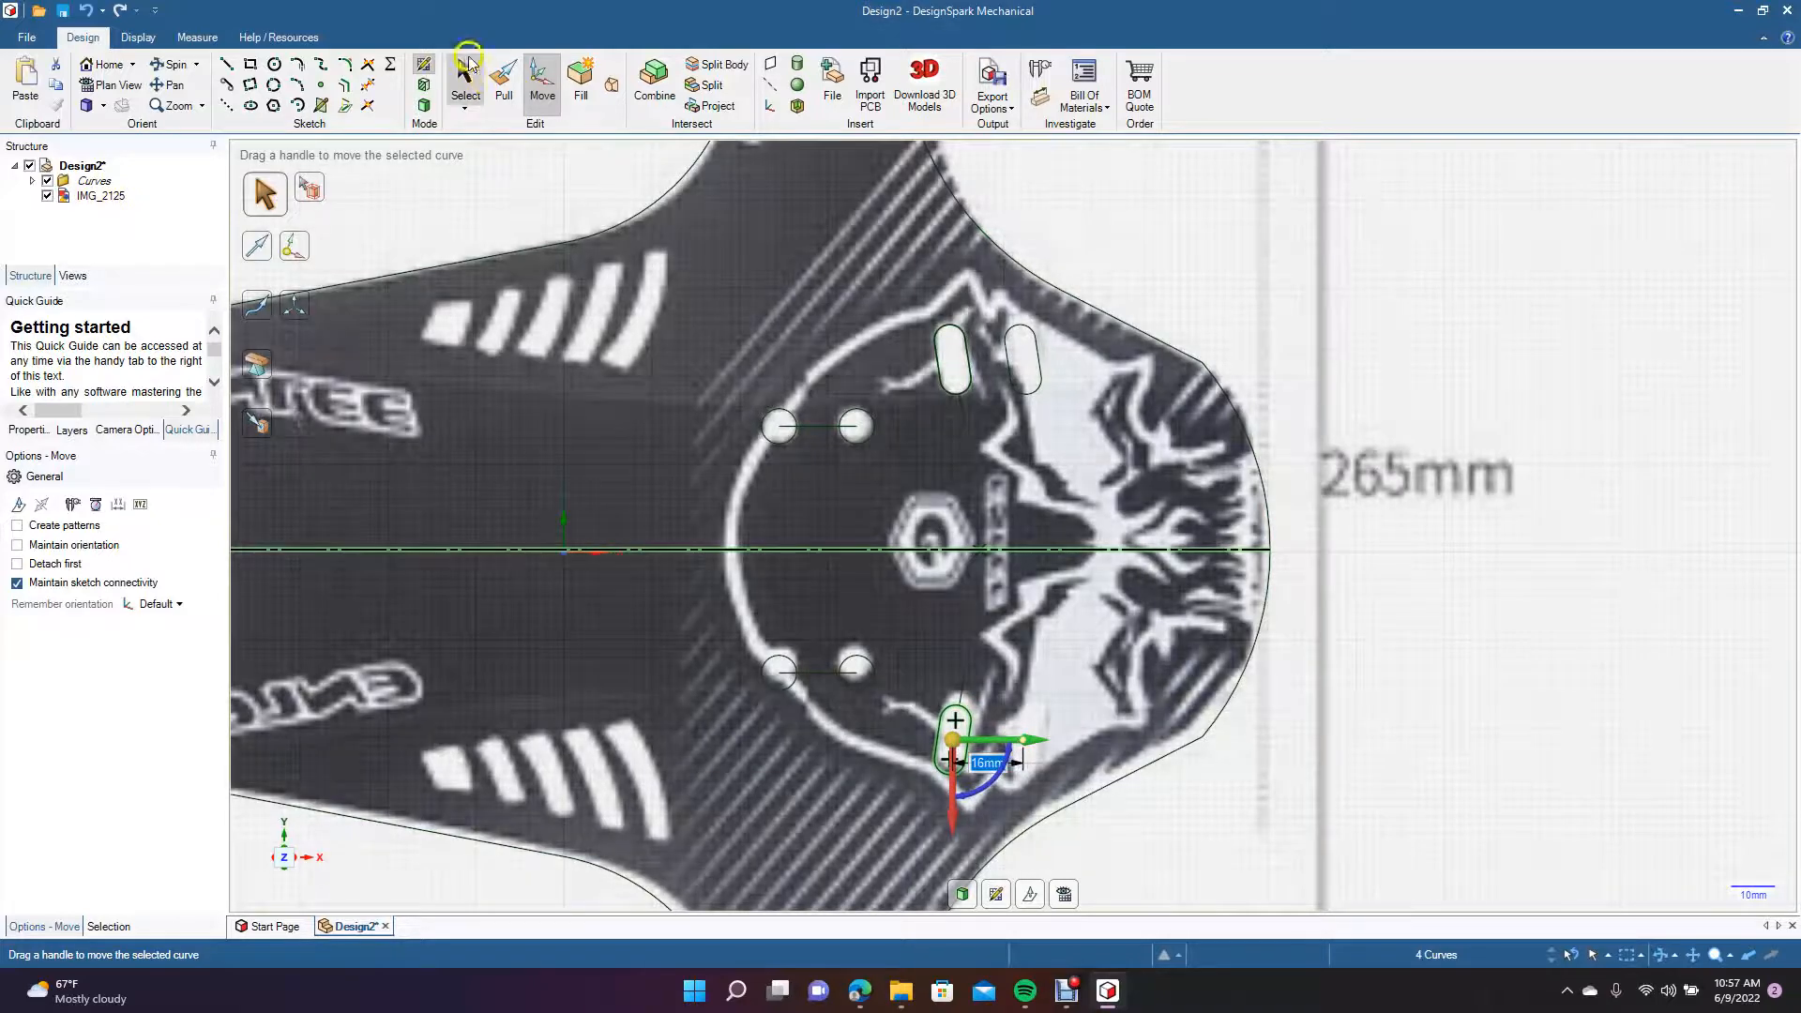
{"action": "left_click", "coordinate": [466, 81]}
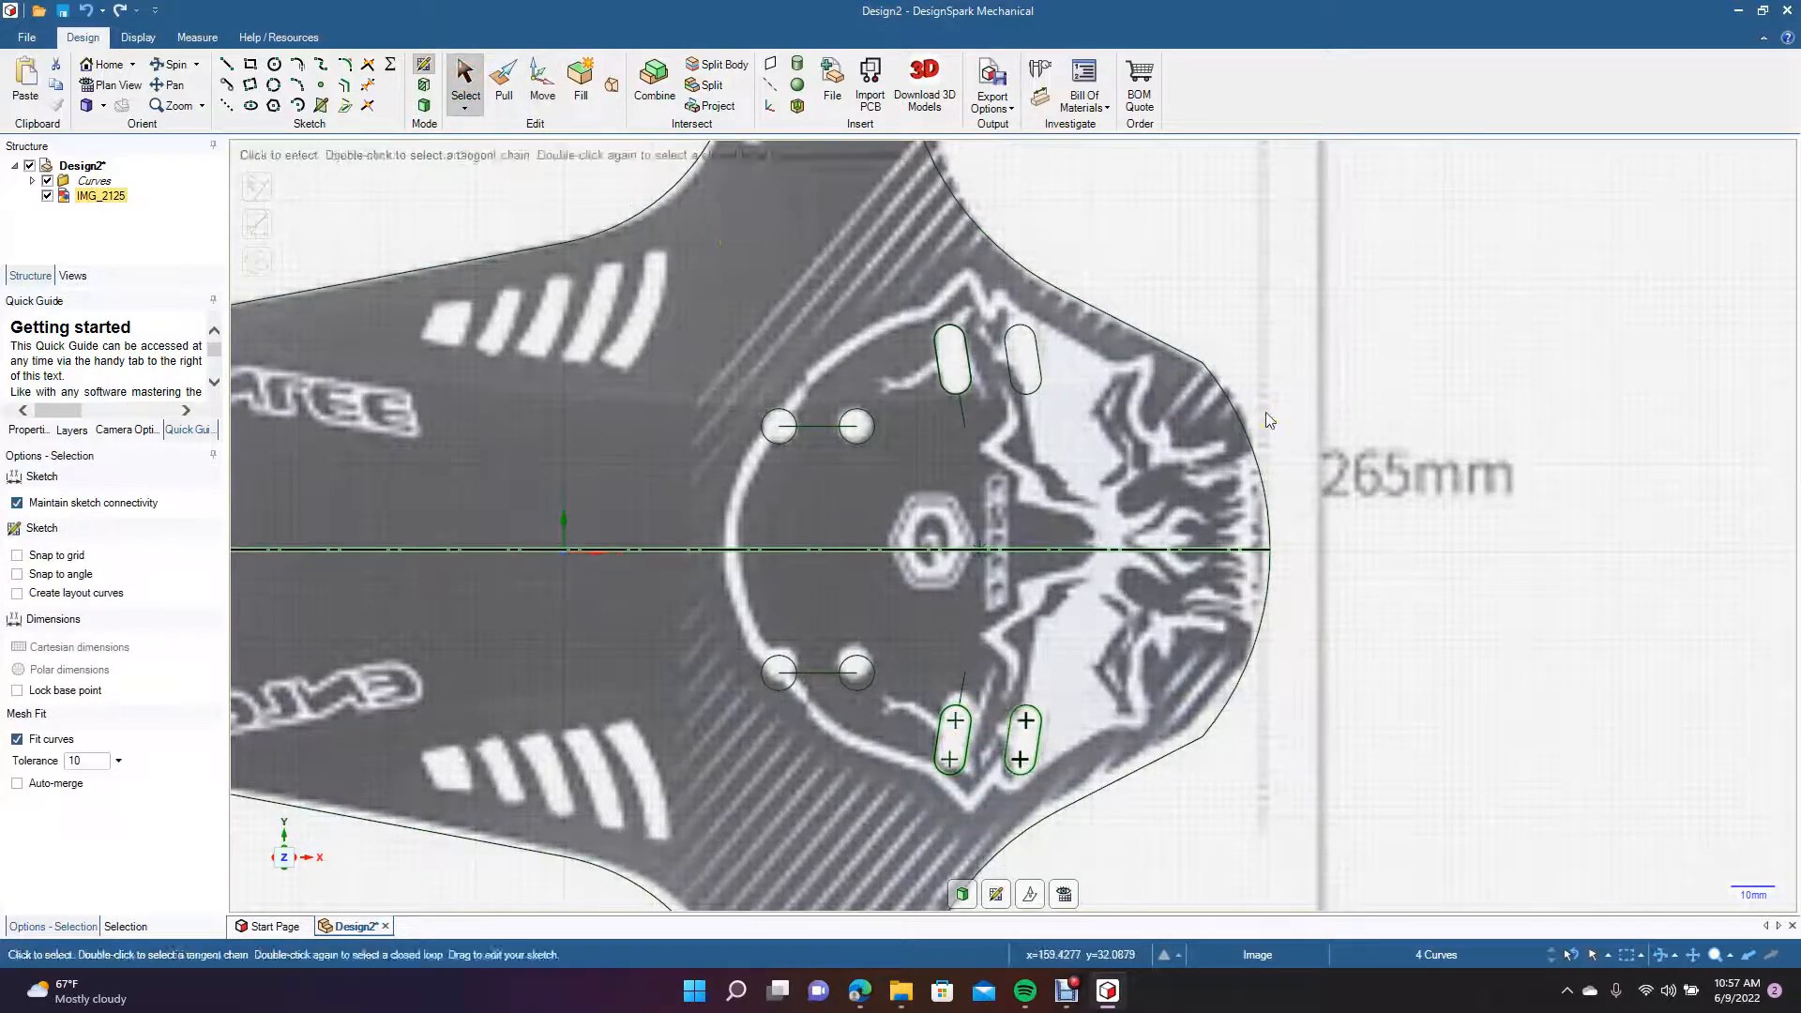
{"action": "left_click", "coordinate": [1475, 610]}
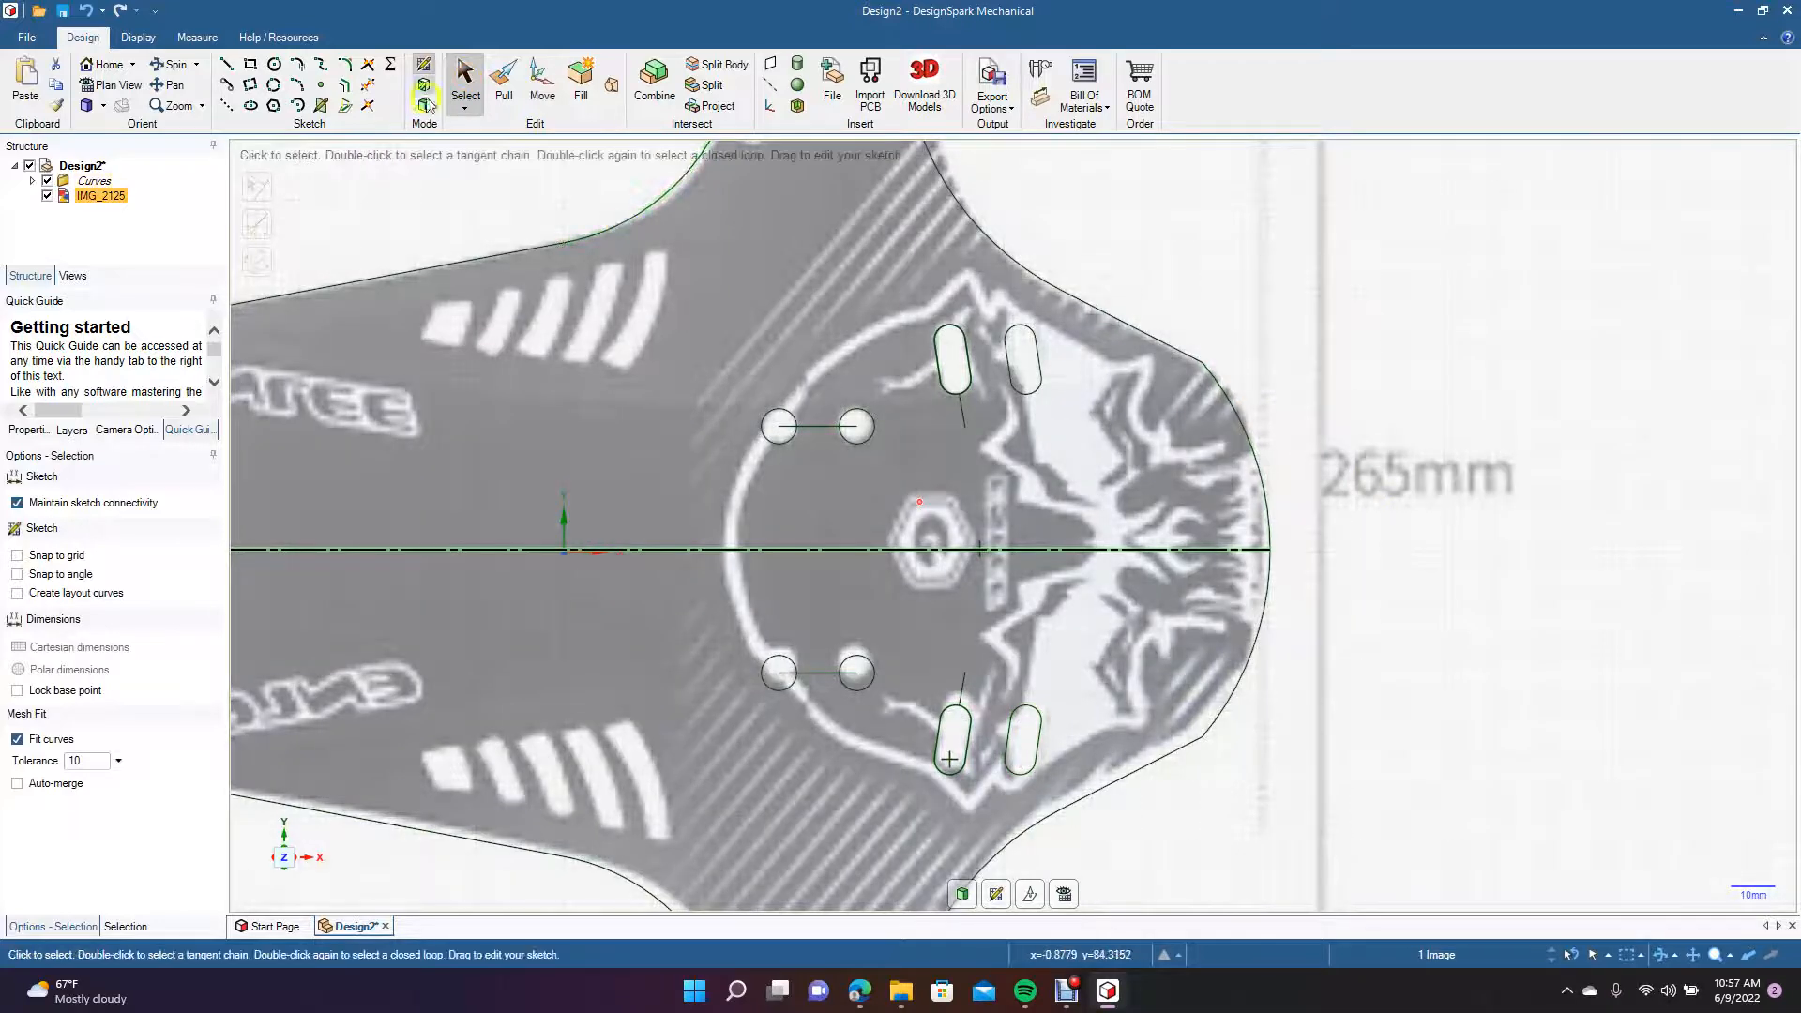
Draw a 7 mm diameter circle at the top end of the left vertical slot in the flap's upper tab.
{"action": "left_click", "coordinate": [169, 85]}
{"action": "left_click_drag", "start_coordinate": [464, 244], "coordinate": [475, 607]}
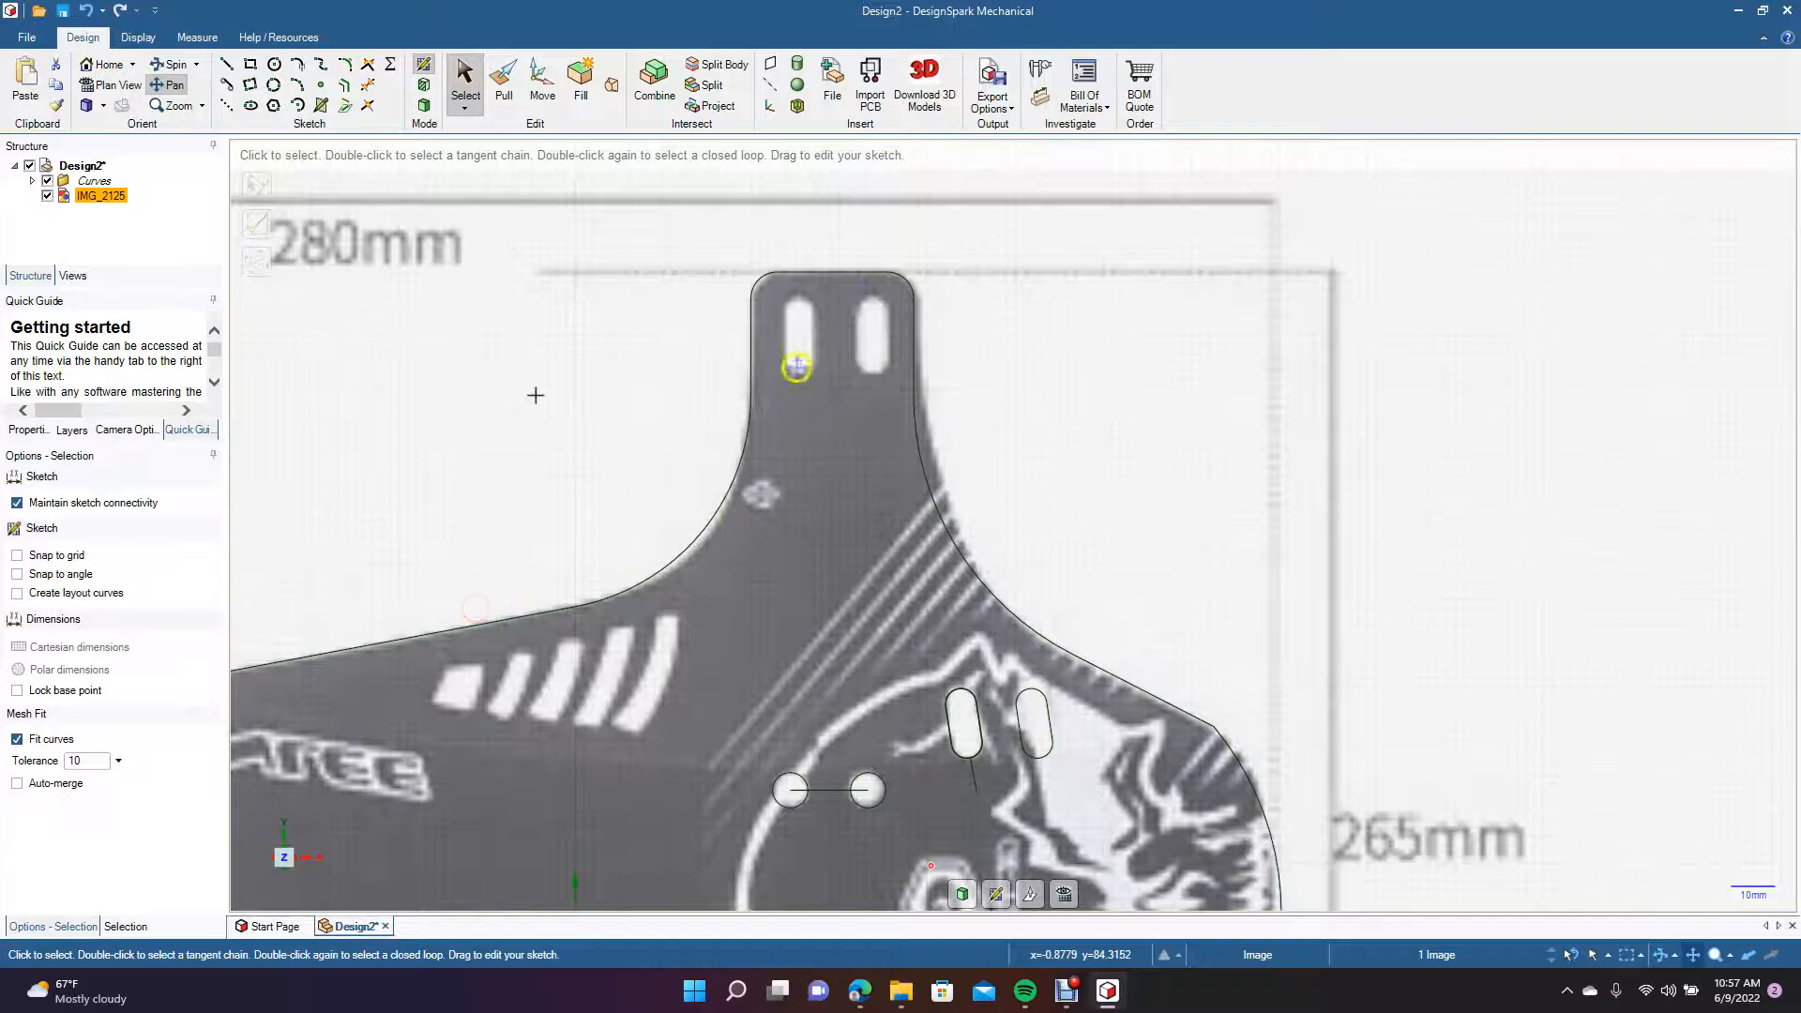
{"action": "left_click", "coordinate": [274, 64]}
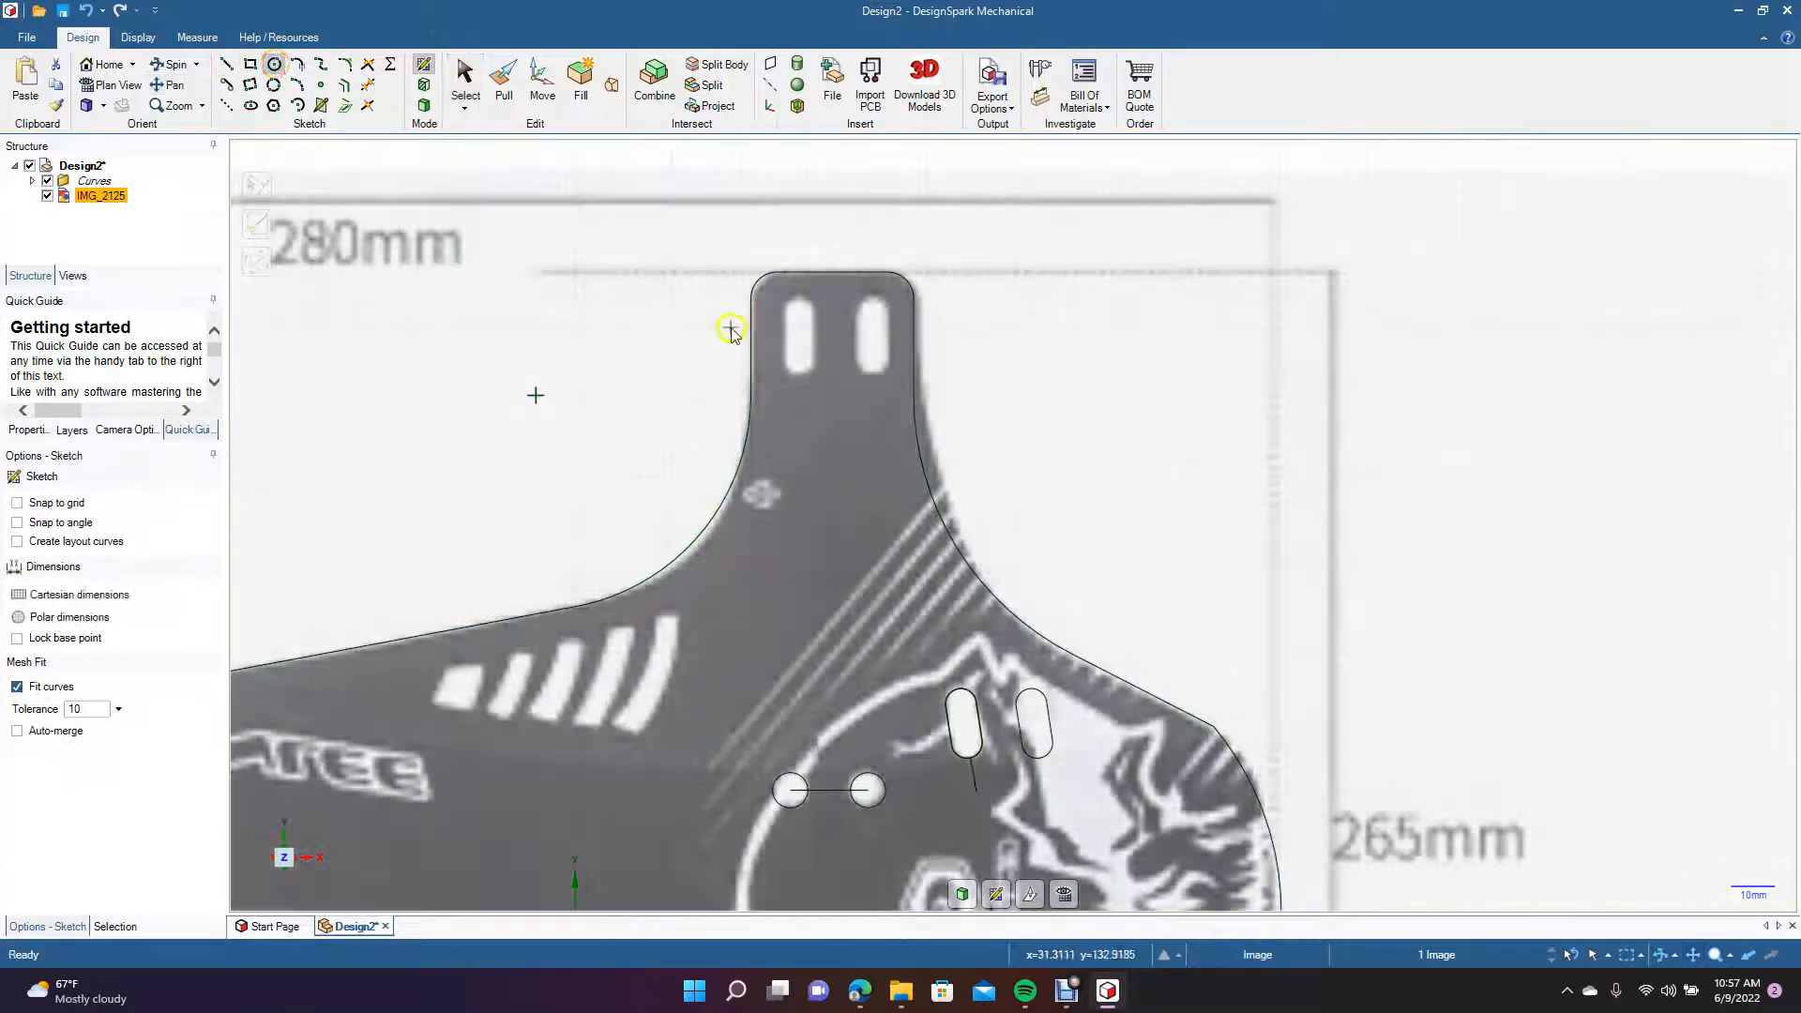
{"action": "left_click", "coordinate": [799, 315]}
{"action": "left_click", "coordinate": [812, 310]}
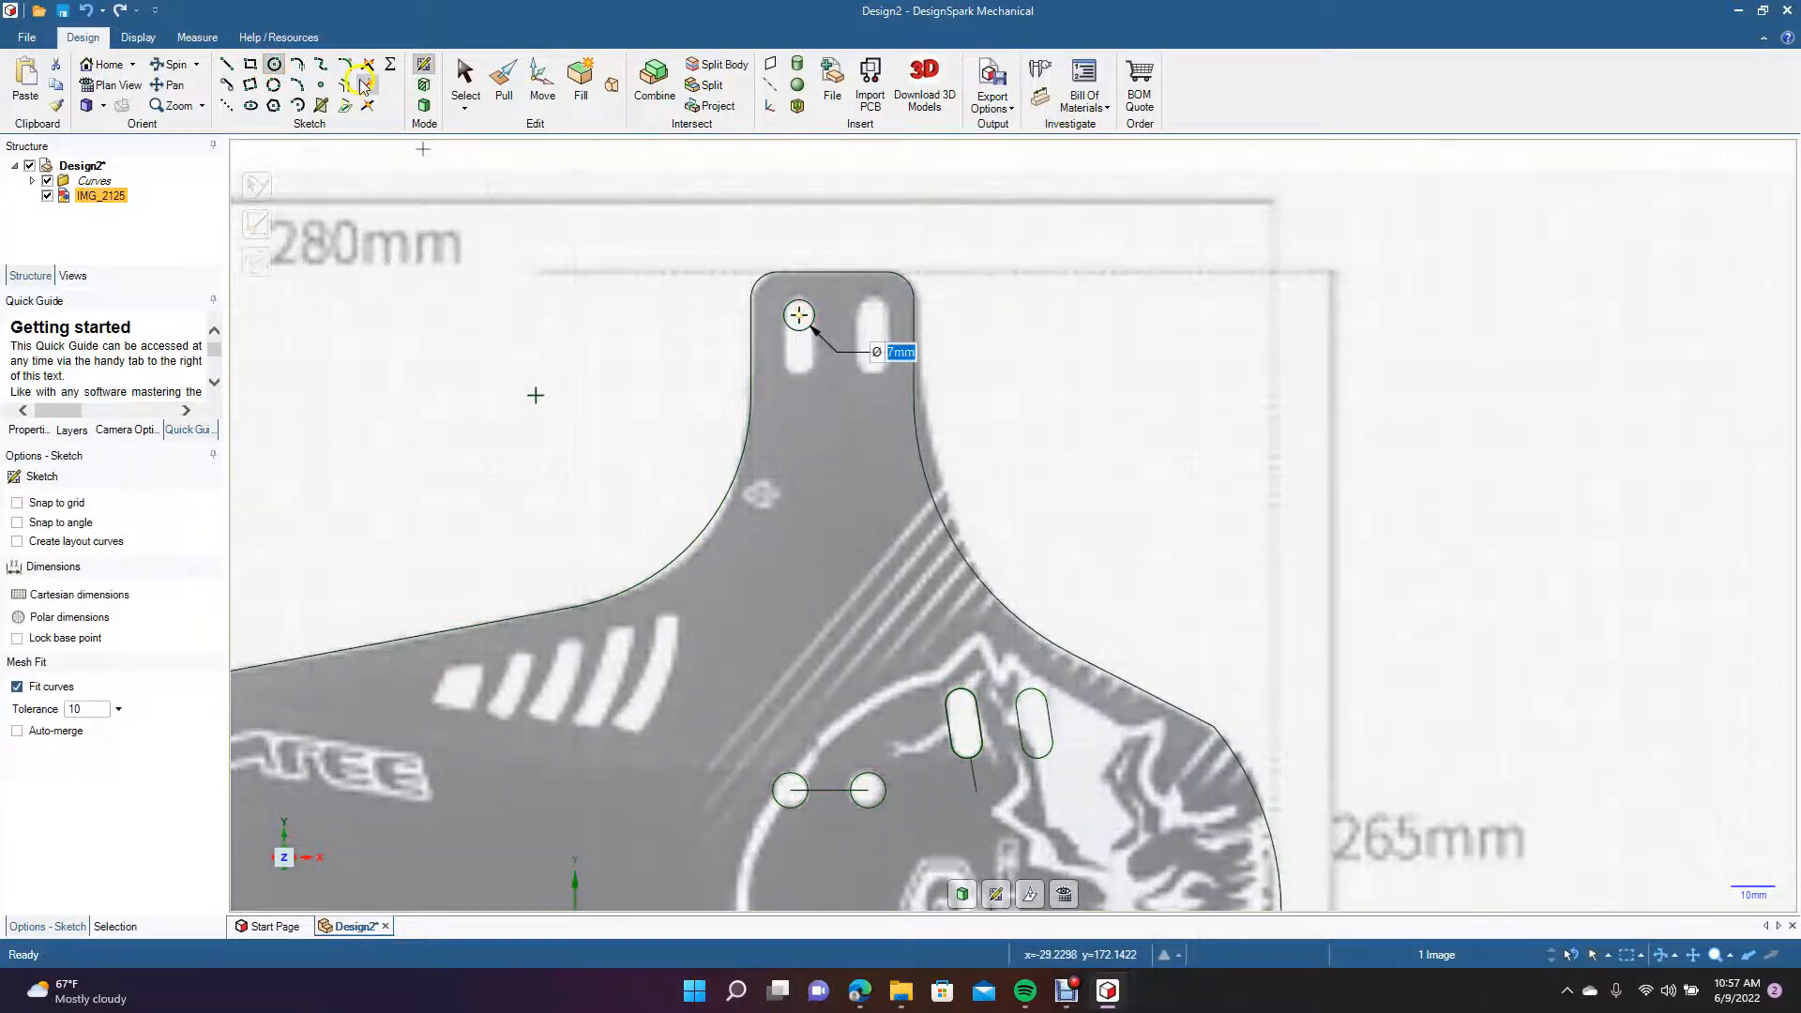
Copy the 7 mm circle 10 mm straight down to the bottom end of the left vertical slot in the upper tab.
{"action": "left_click", "coordinate": [448, 89]}
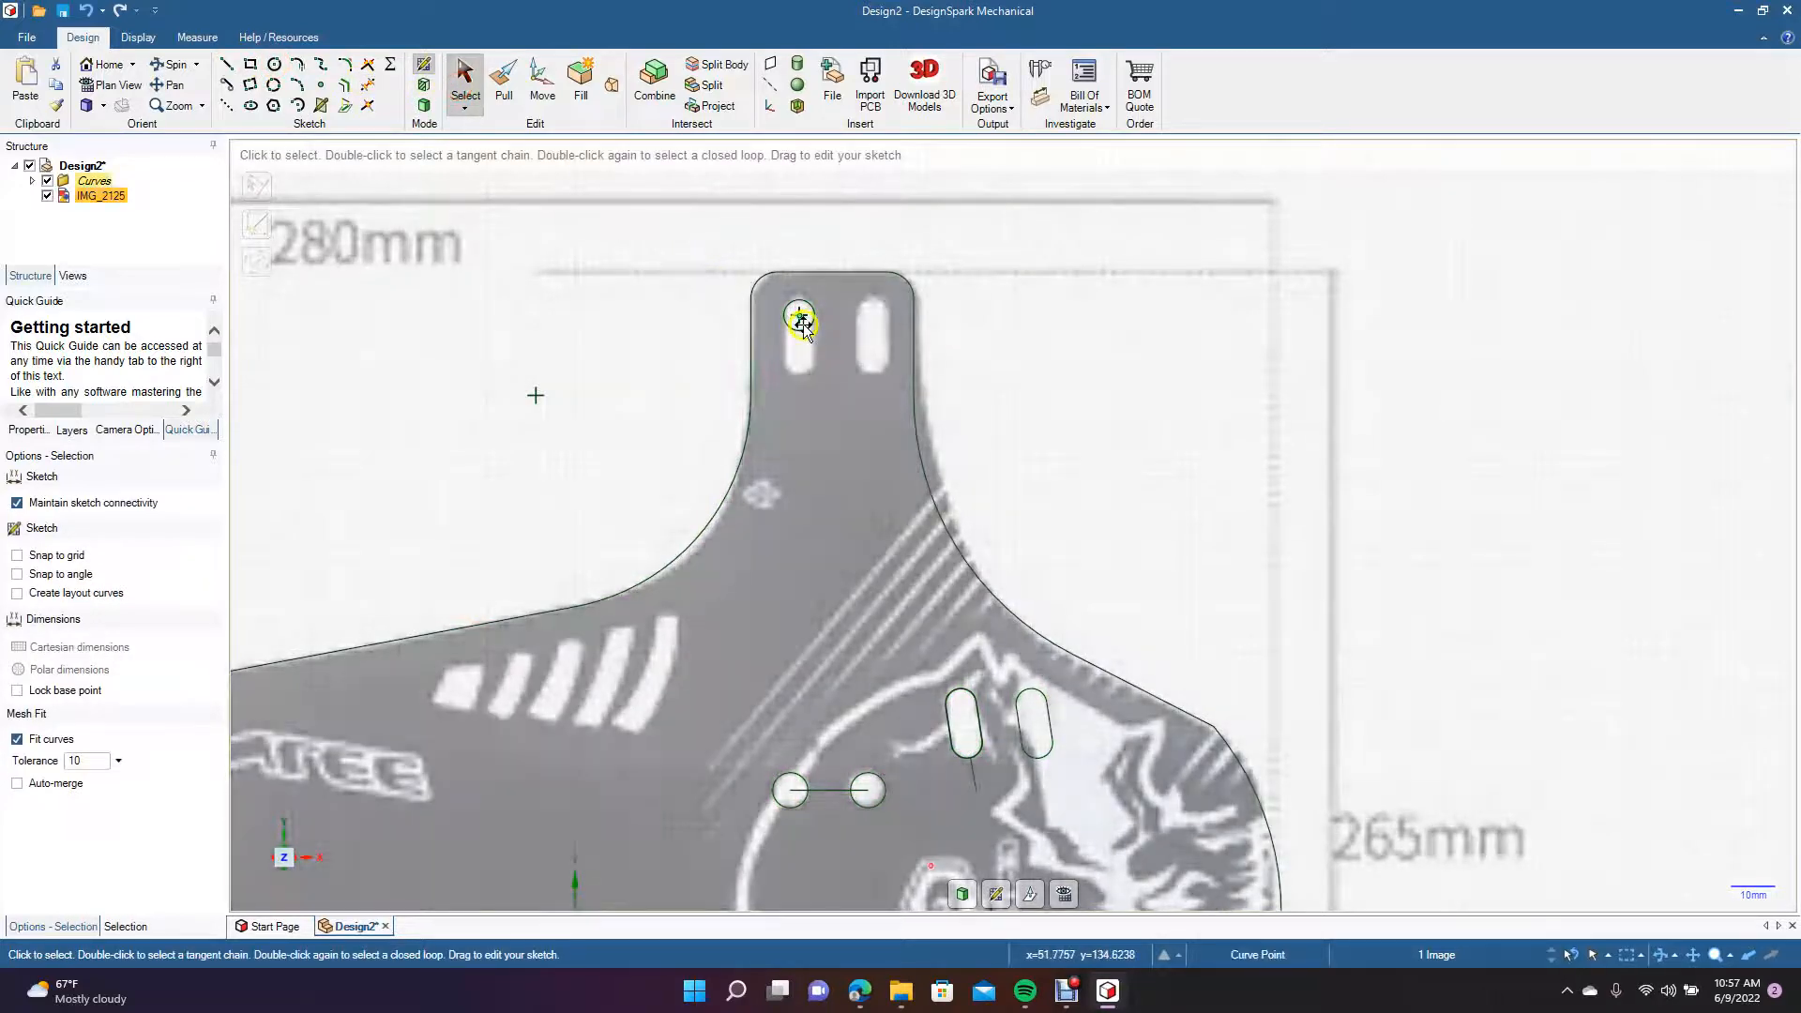
{"action": "left_click", "coordinate": [799, 318]}
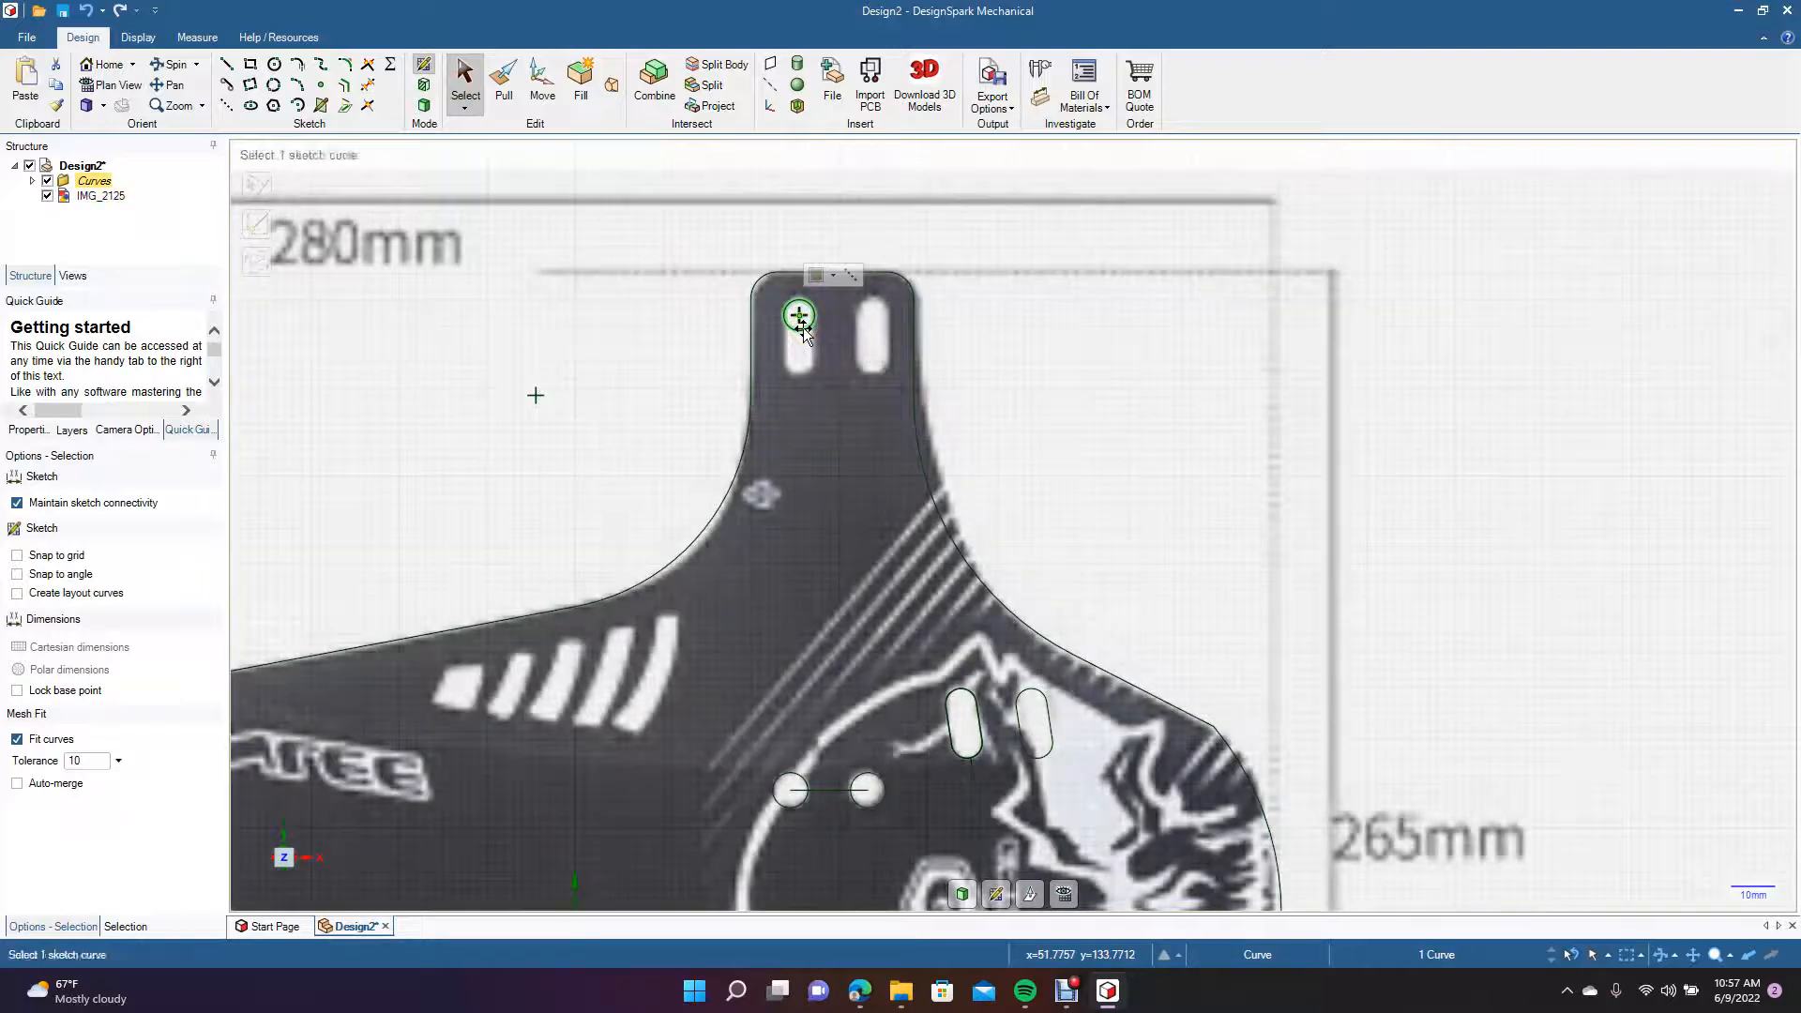
{"action": "left_click", "coordinate": [542, 84]}
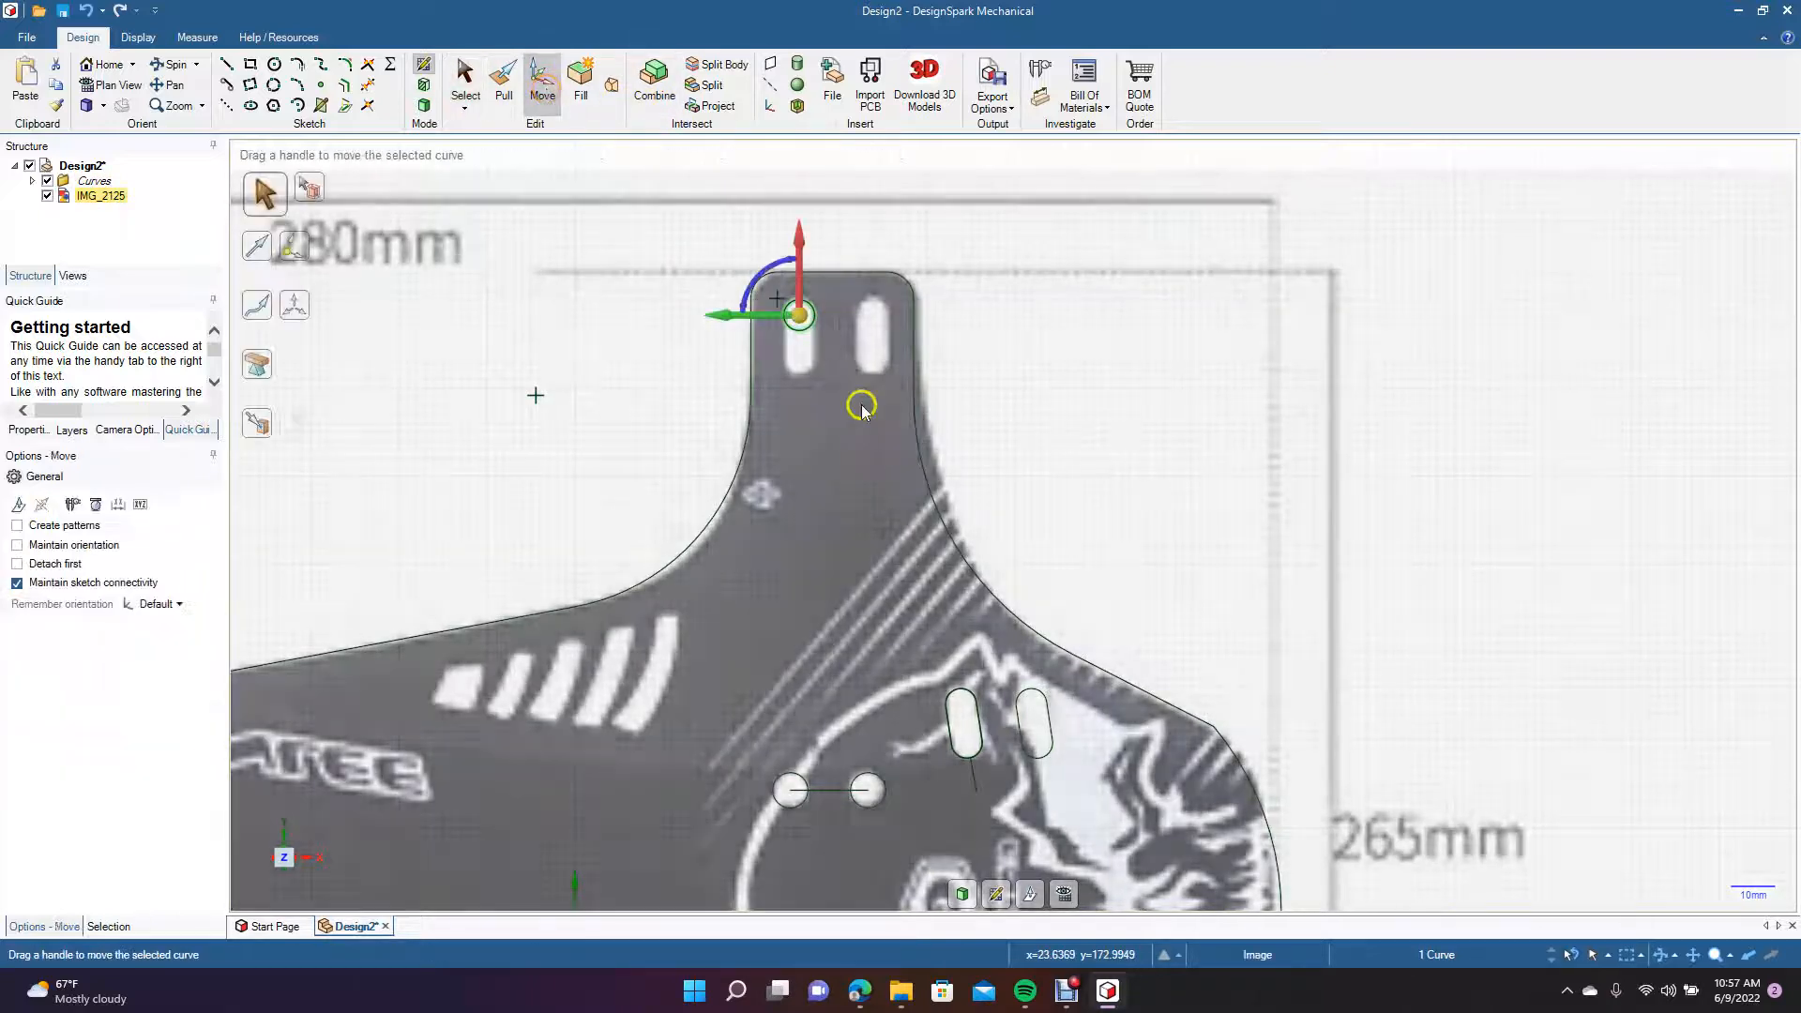
{"action": "left_click_drag", "start_coordinate": [802, 235], "coordinate": [804, 283]}
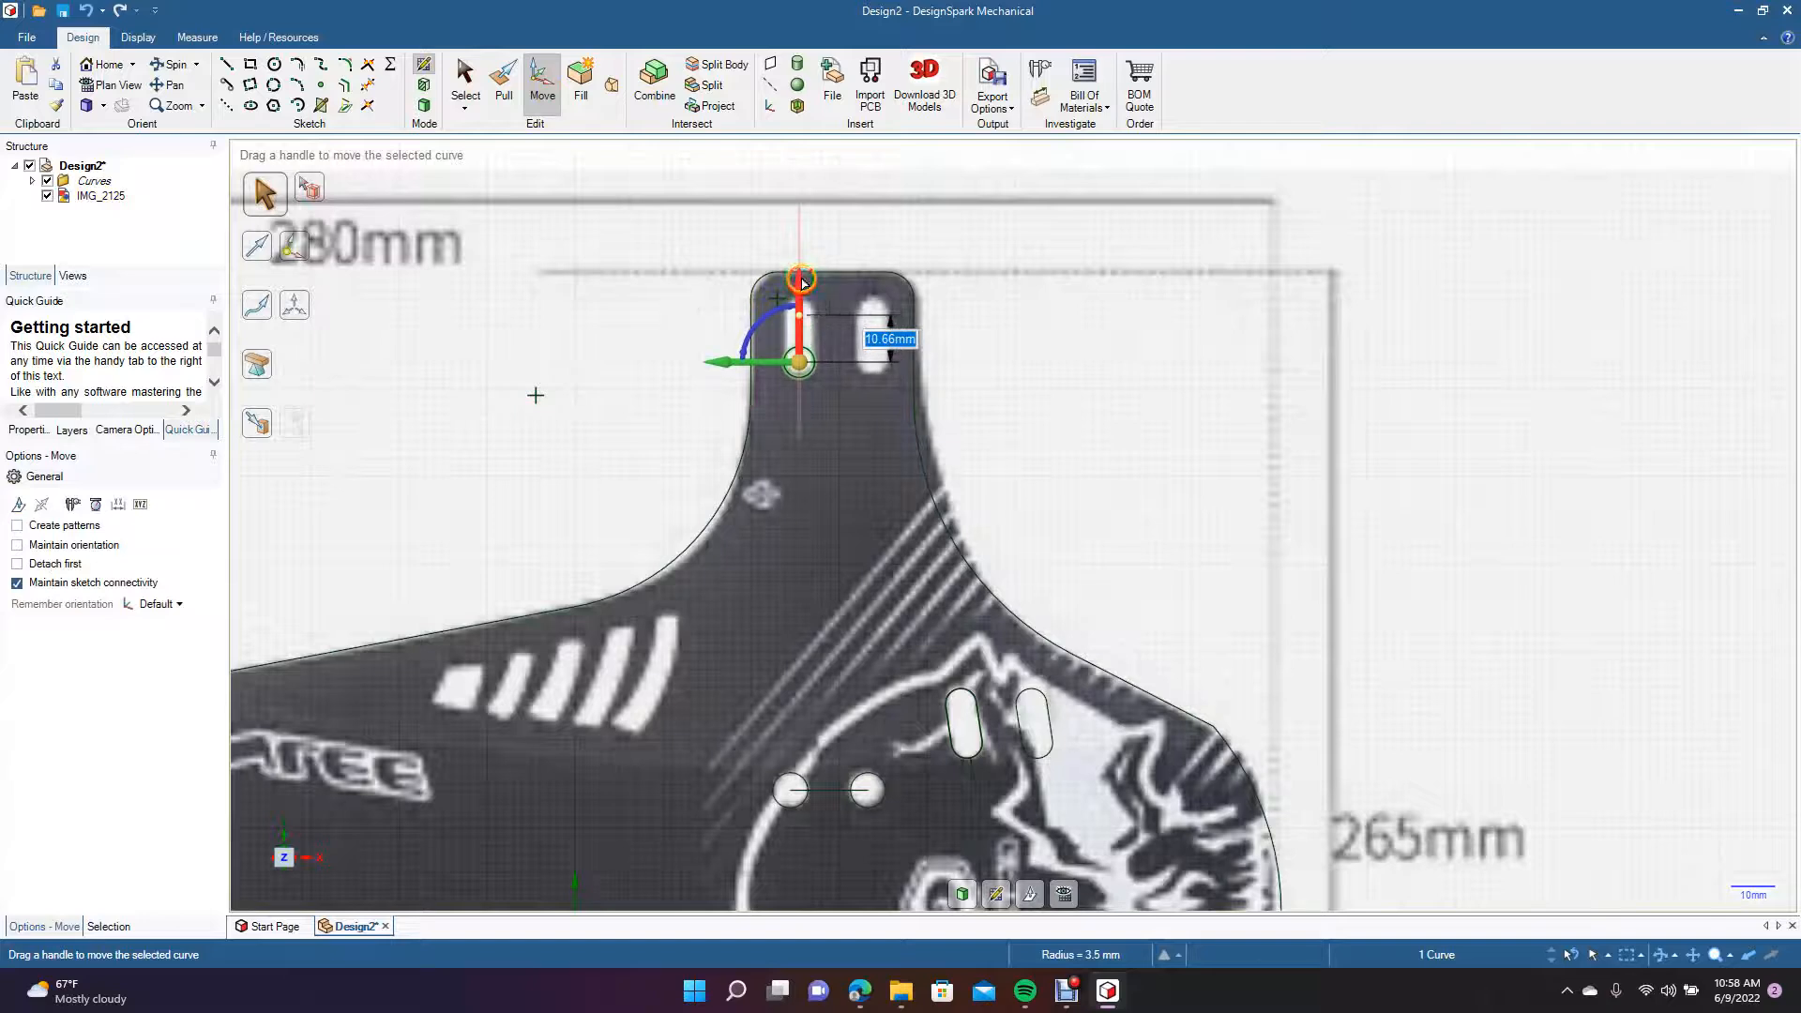
{"action": "type", "text": "10"}
{"action": "key", "text": "Return"}
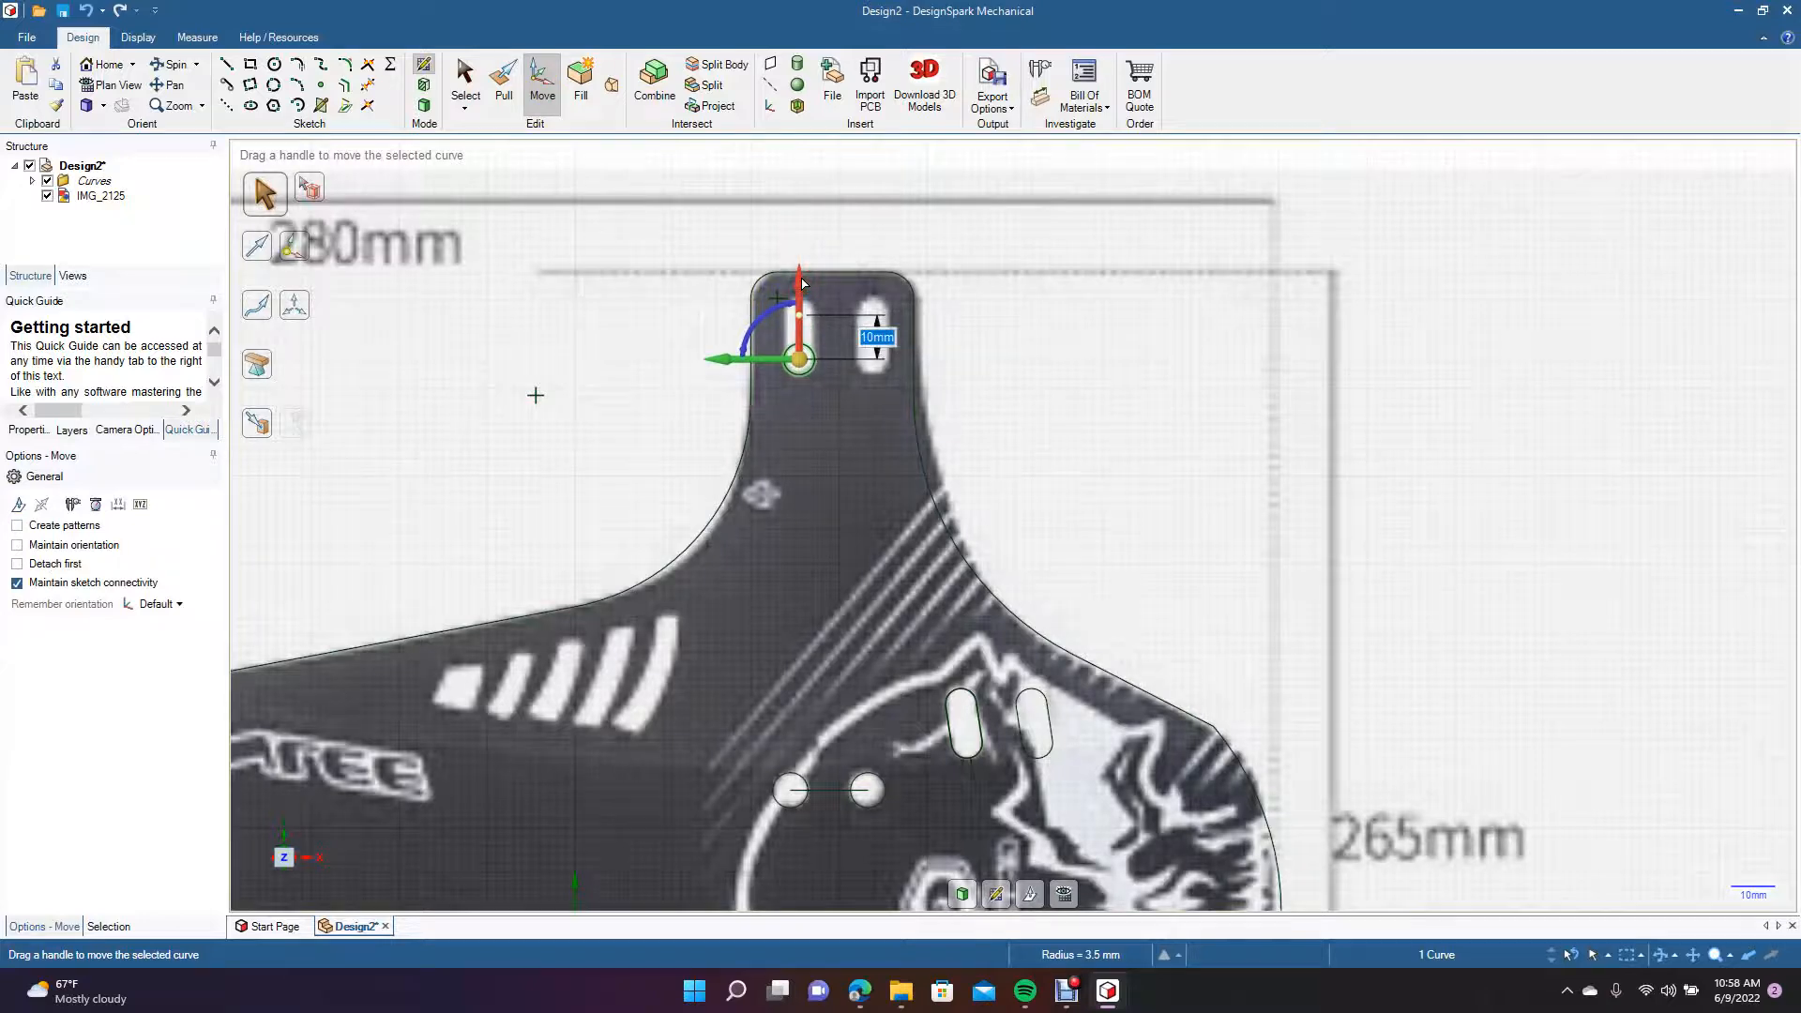
{"action": "left_click", "coordinate": [473, 83]}
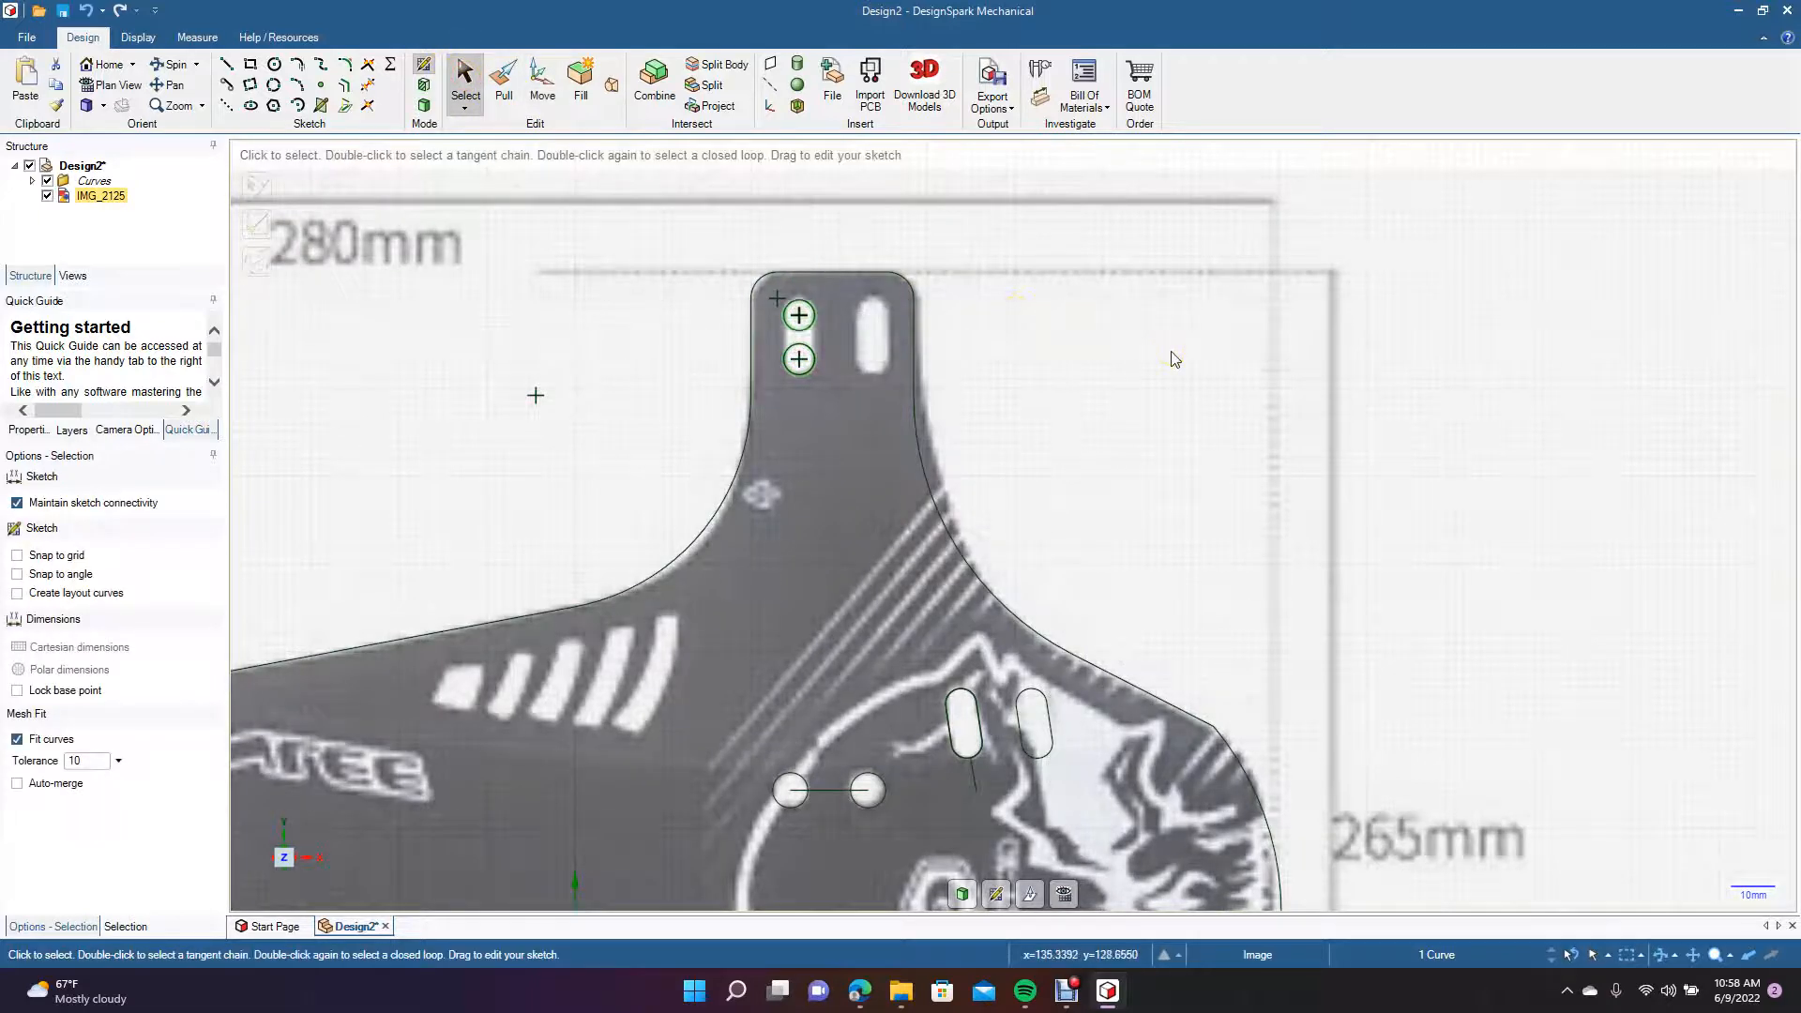
Join the upper tab's two 7 mm circles with a tangent line along each side of the left slot.
{"action": "left_click", "coordinate": [435, 117]}
{"action": "left_click", "coordinate": [229, 84]}
{"action": "left_click", "coordinate": [781, 317]}
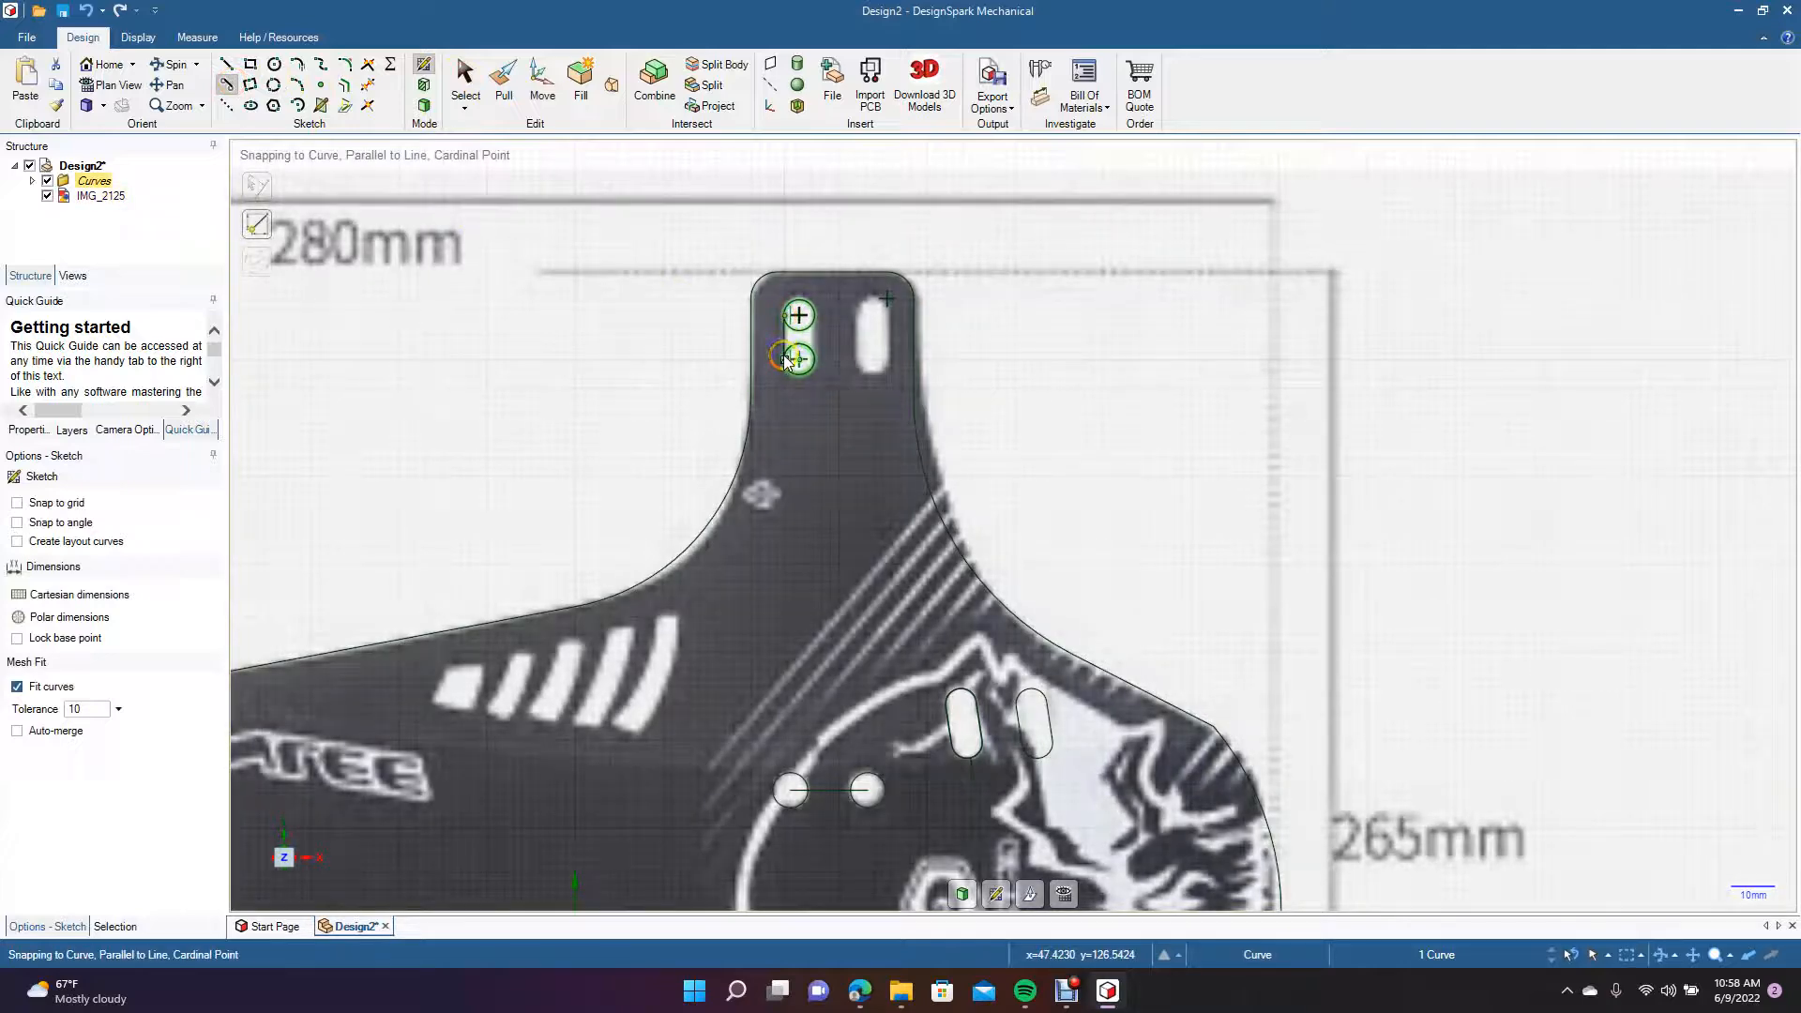
{"action": "left_click", "coordinate": [788, 360]}
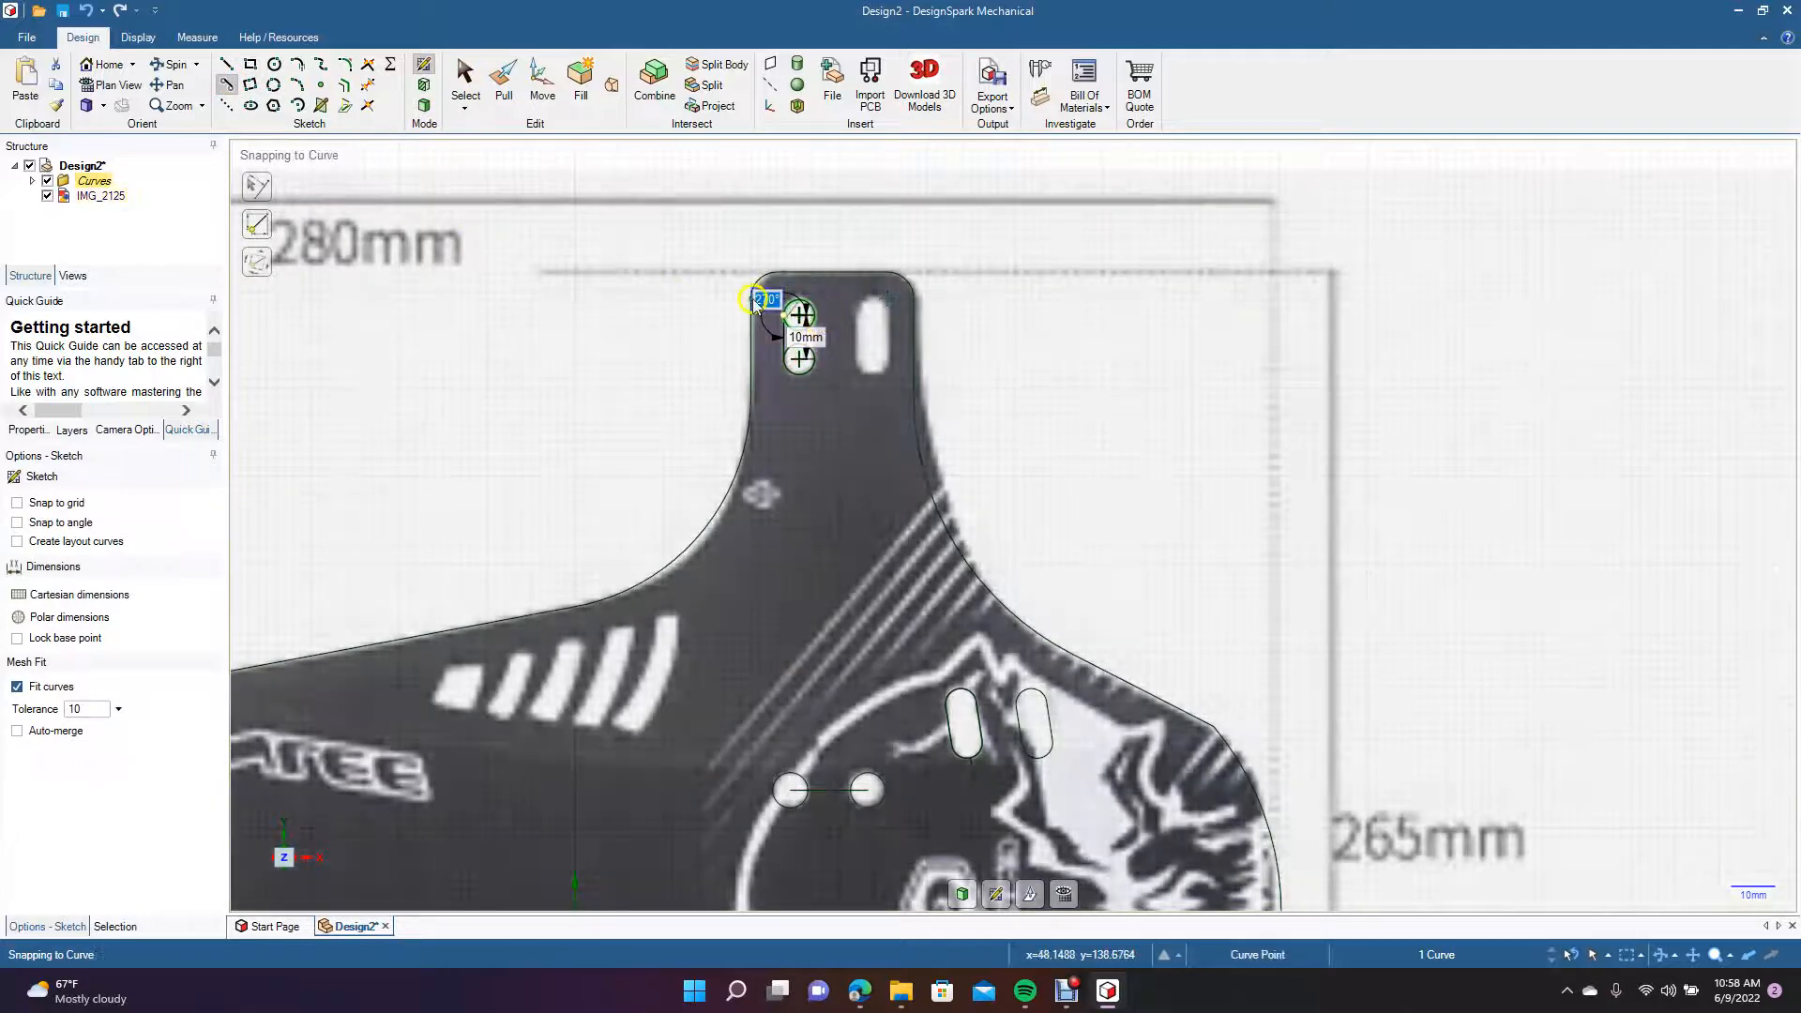
{"action": "left_click", "coordinate": [466, 87]}
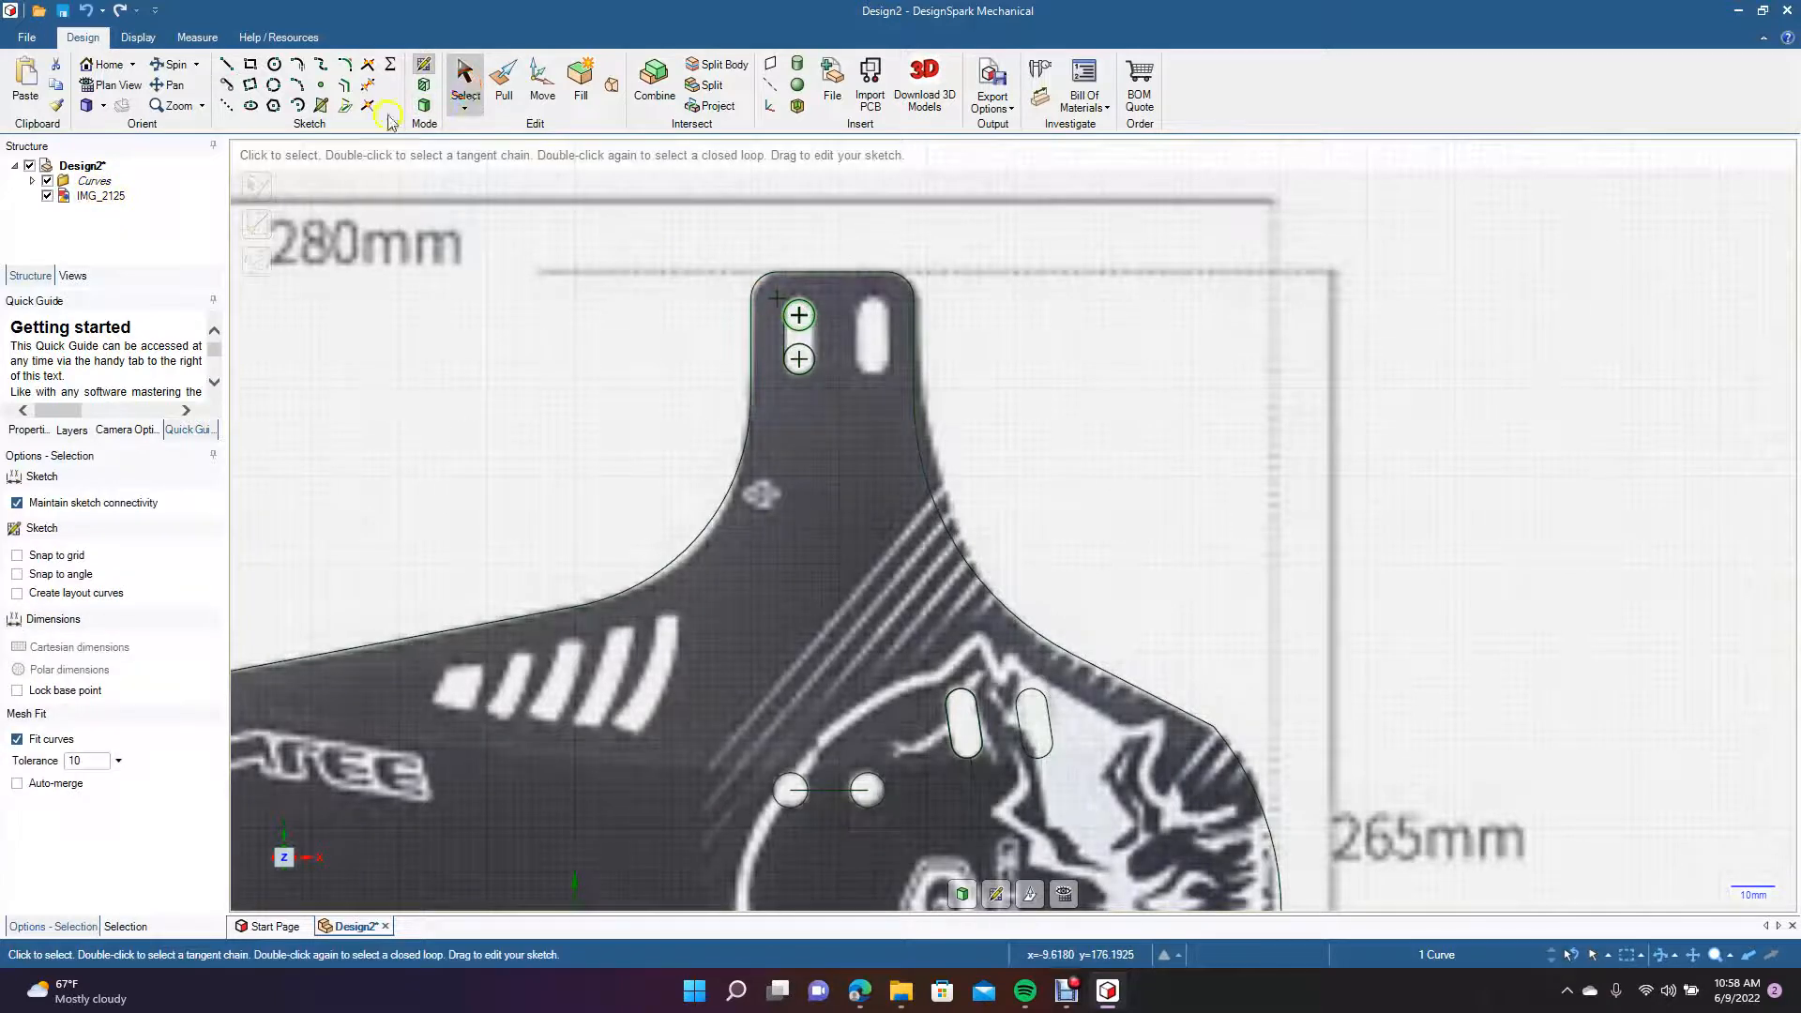
{"action": "left_click", "coordinate": [229, 88]}
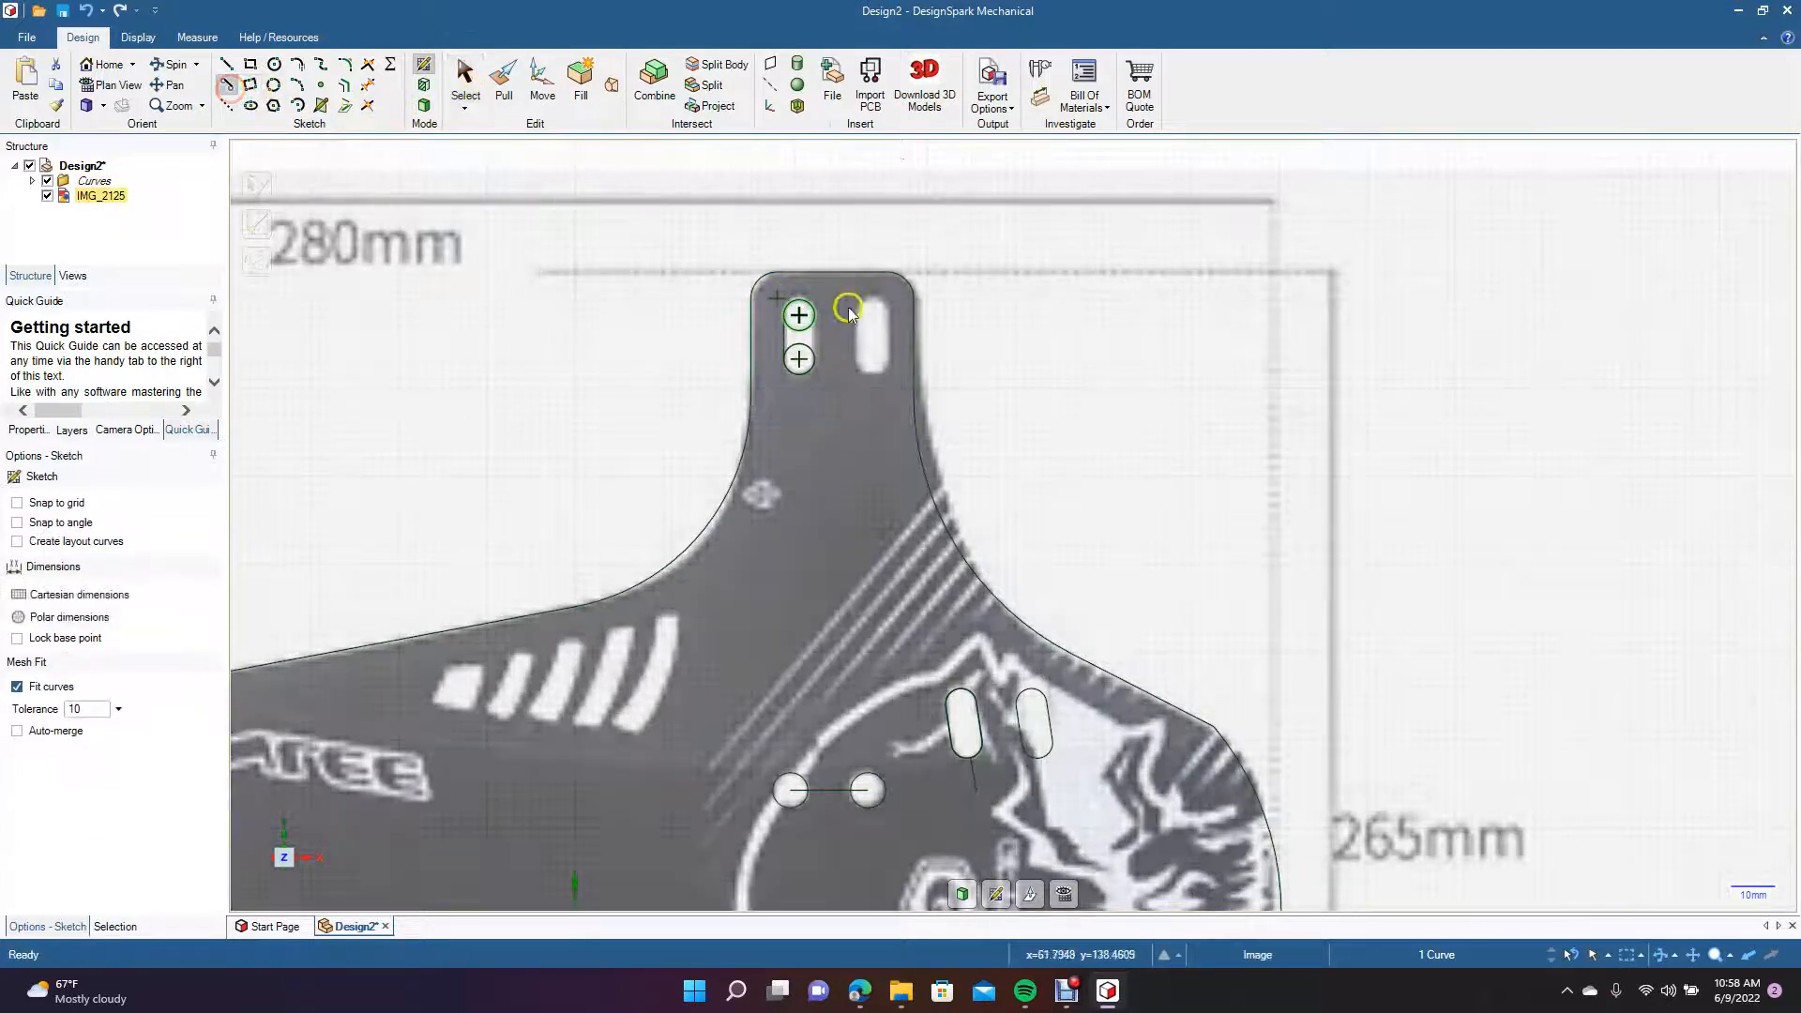
{"action": "left_click", "coordinate": [813, 315]}
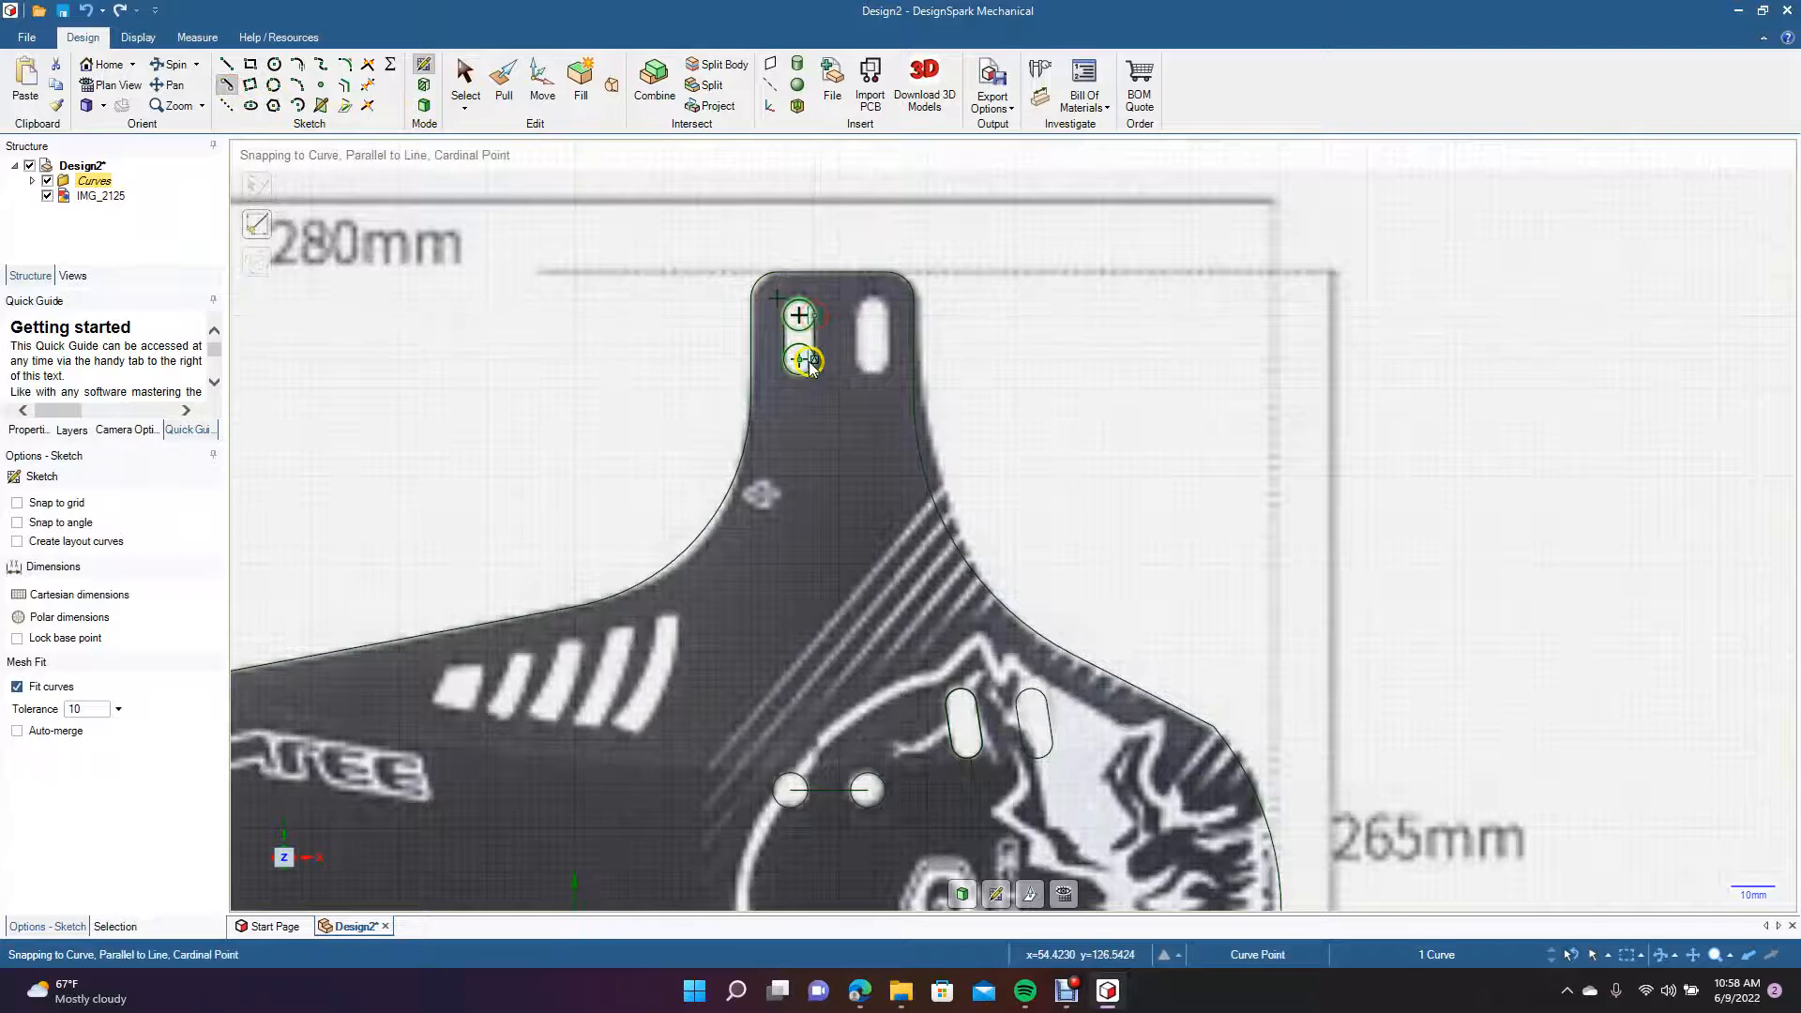
{"action": "left_click", "coordinate": [466, 85]}
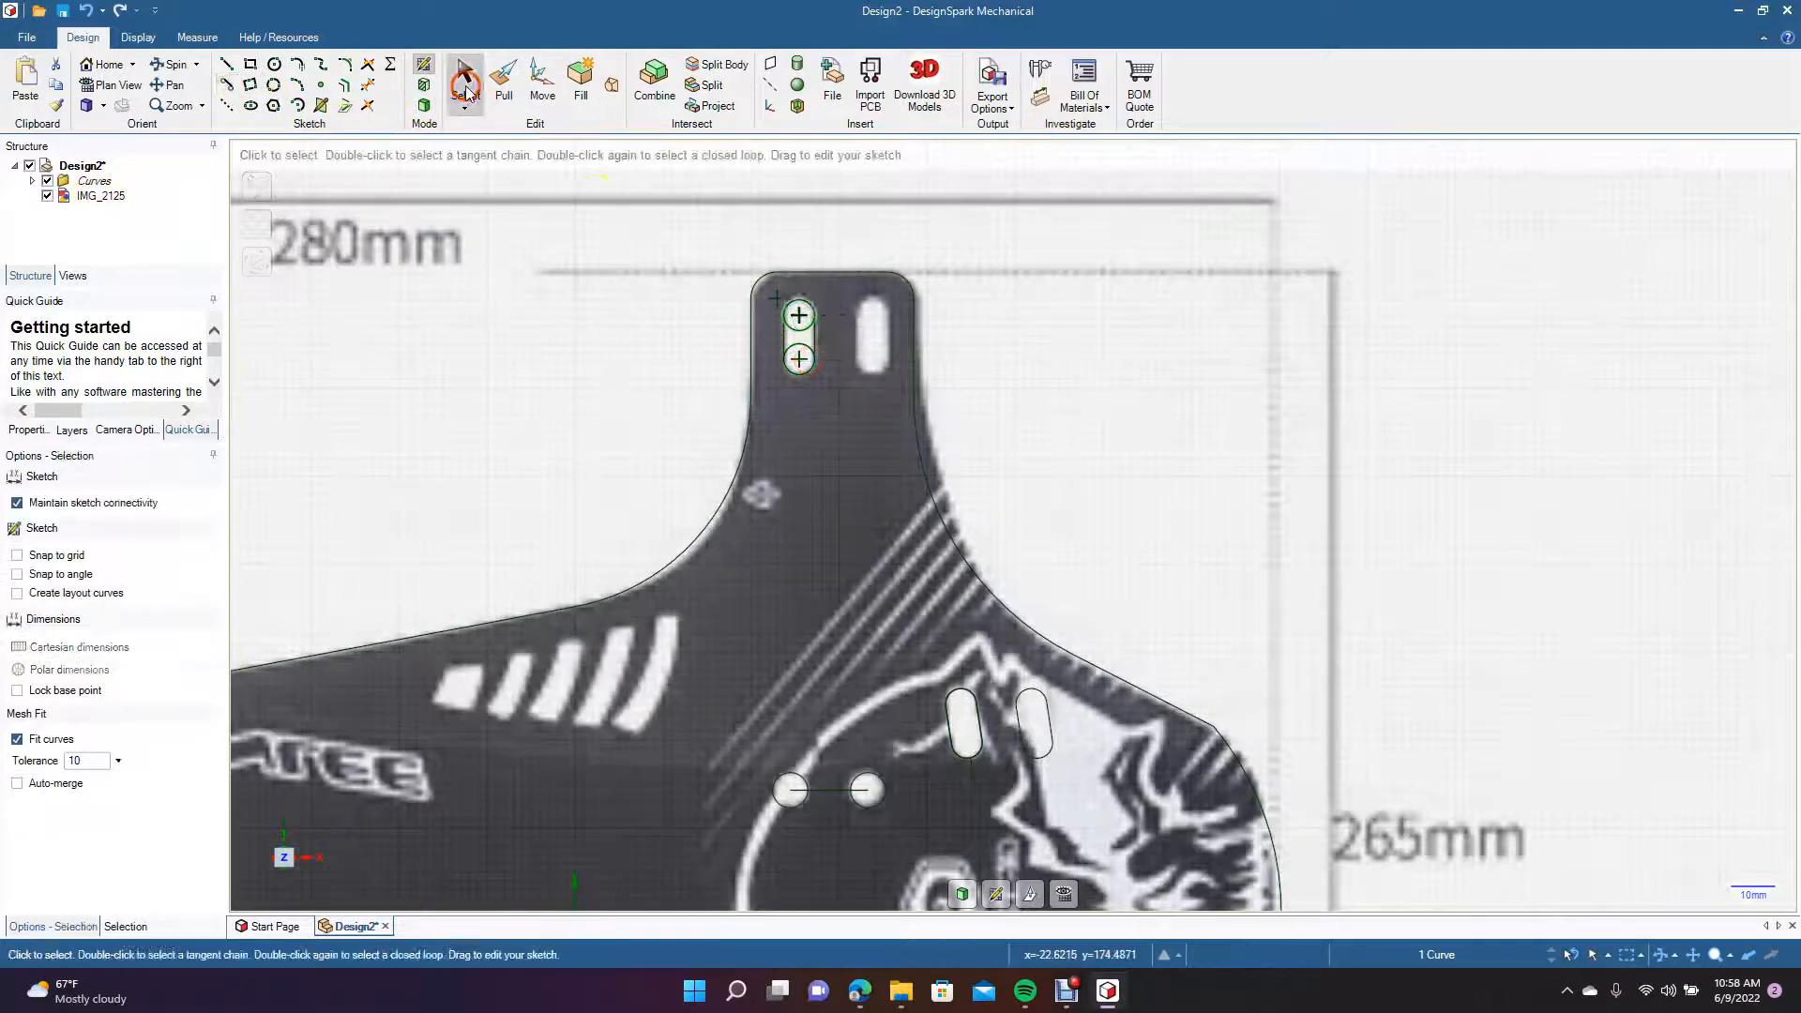
Trim the inner arcs of both 7 mm circles to leave only the left vertical slot's outline.
{"action": "left_click", "coordinate": [370, 87]}
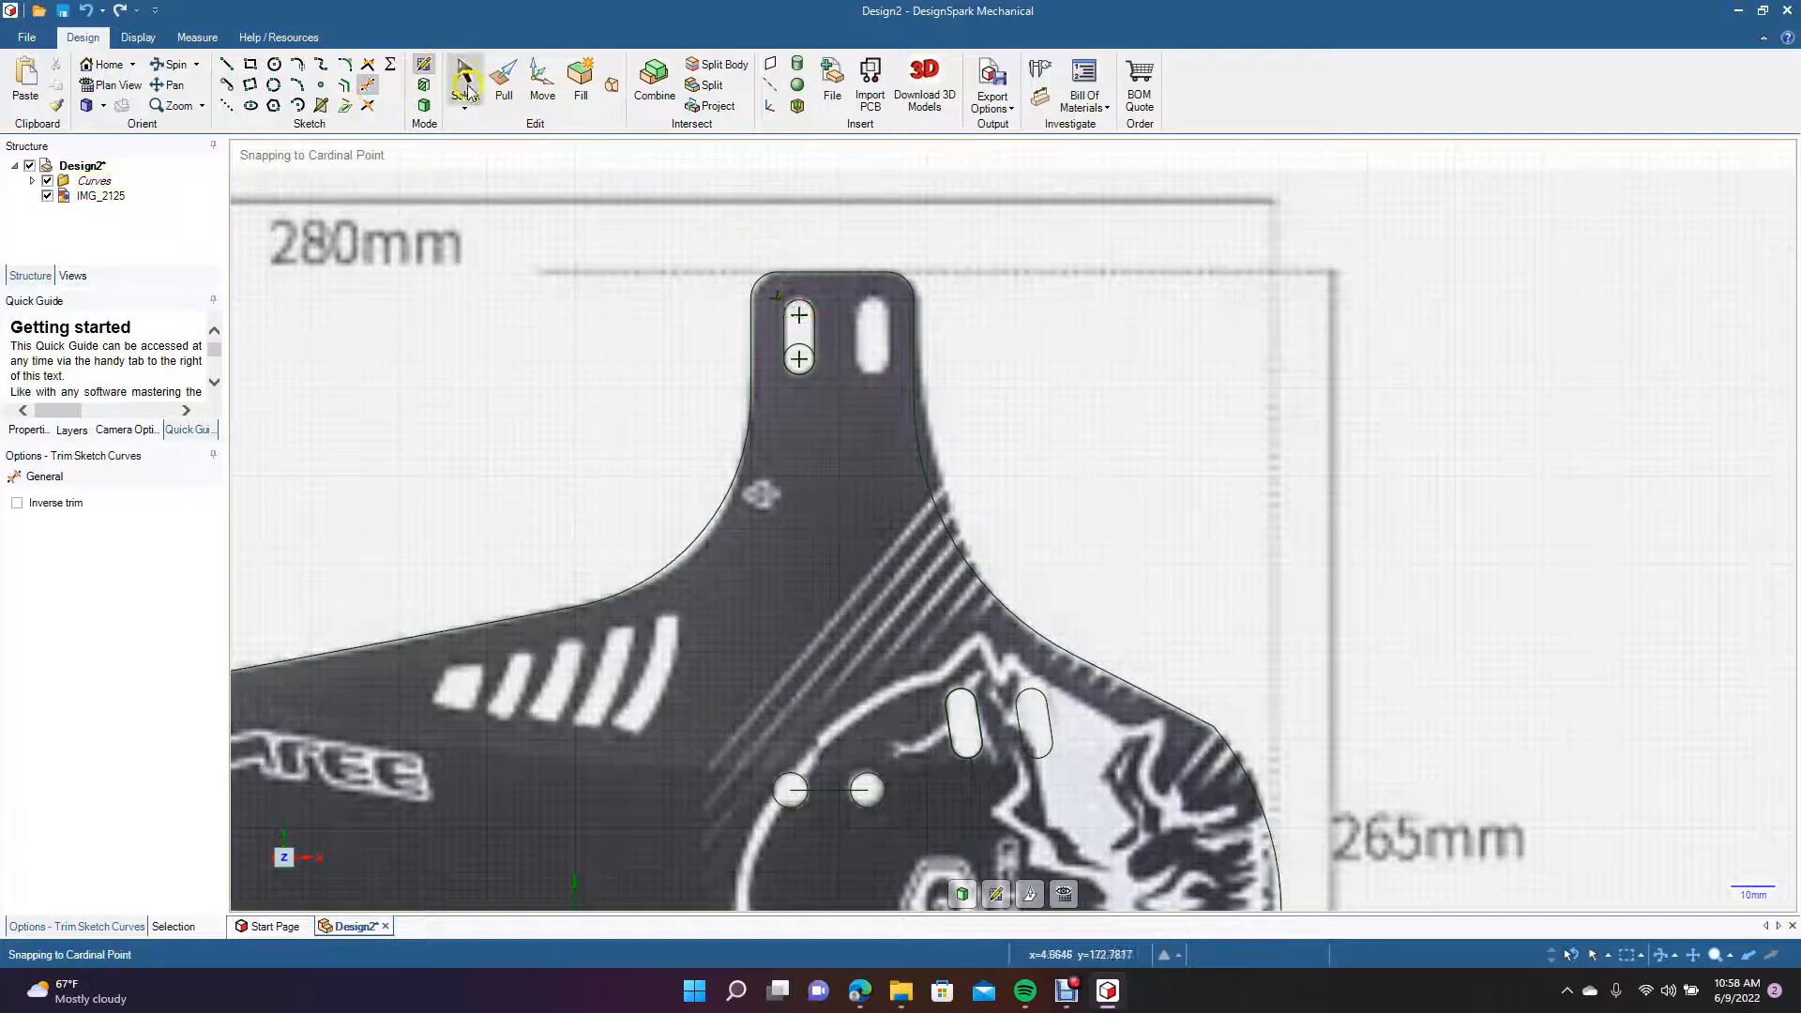
{"action": "key", "text": "Escape"}
{"action": "left_click", "coordinate": [802, 300]}
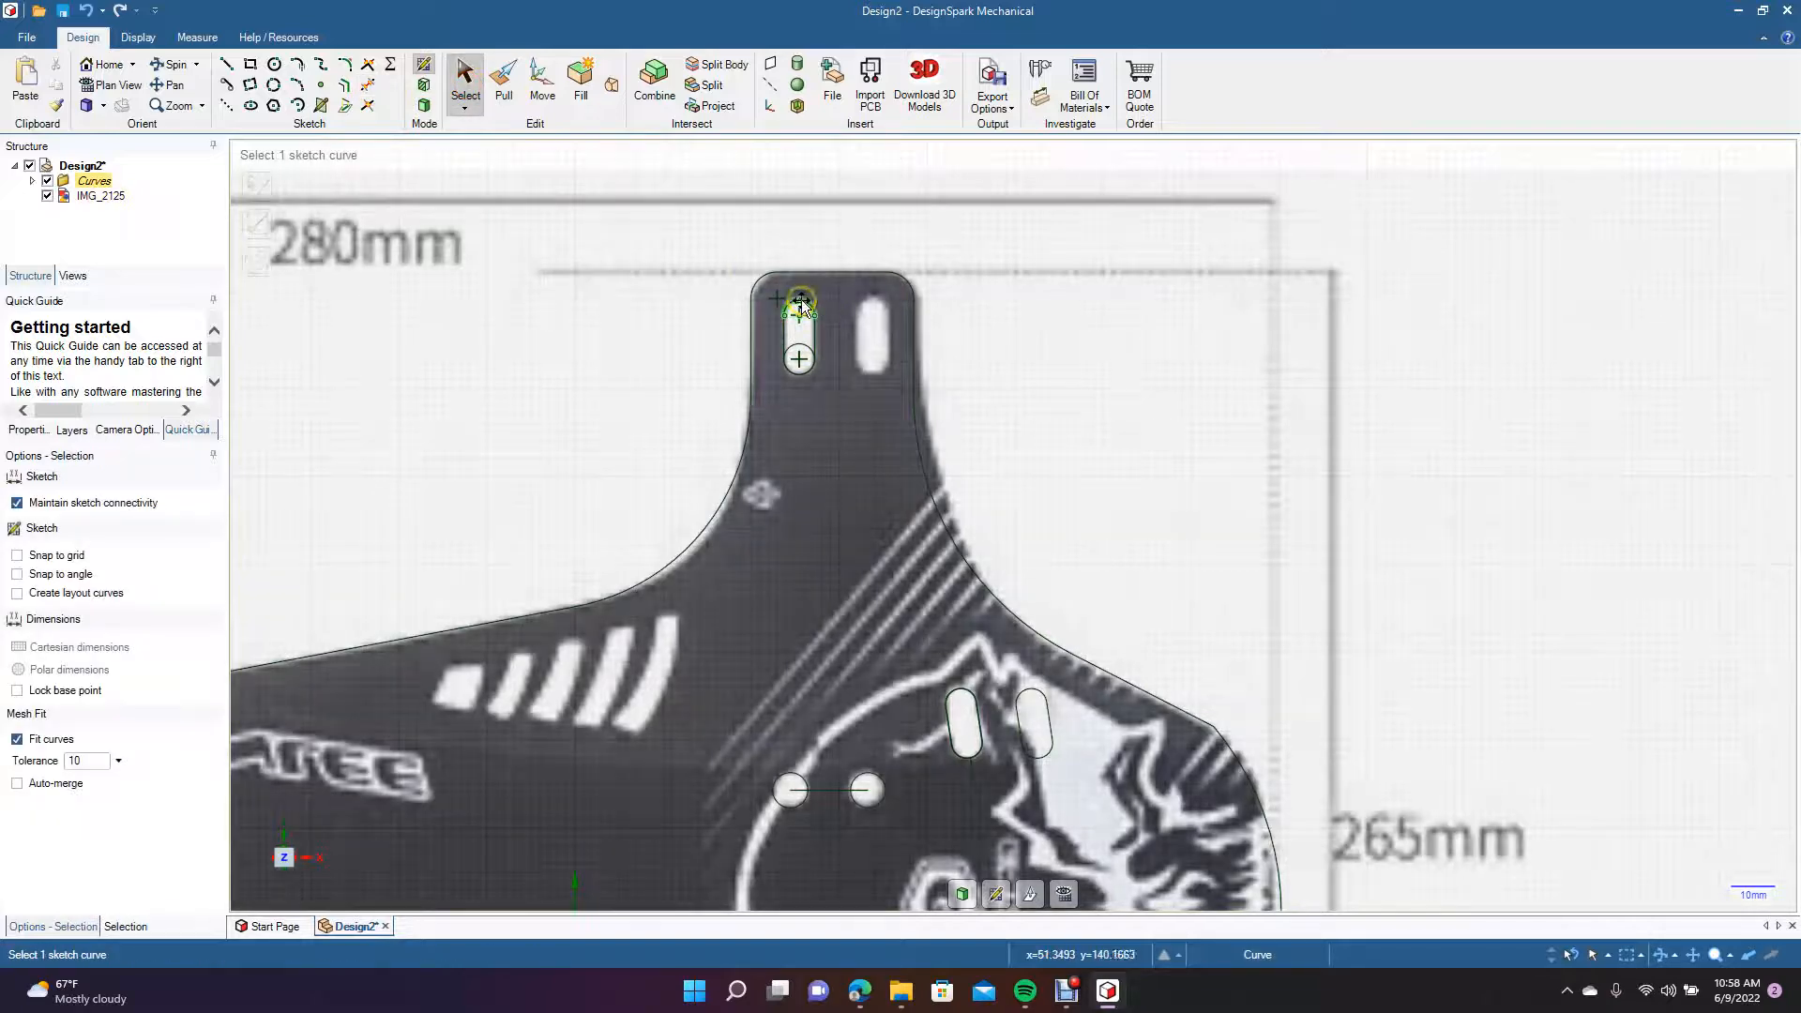
{"action": "left_click", "coordinate": [802, 302]}
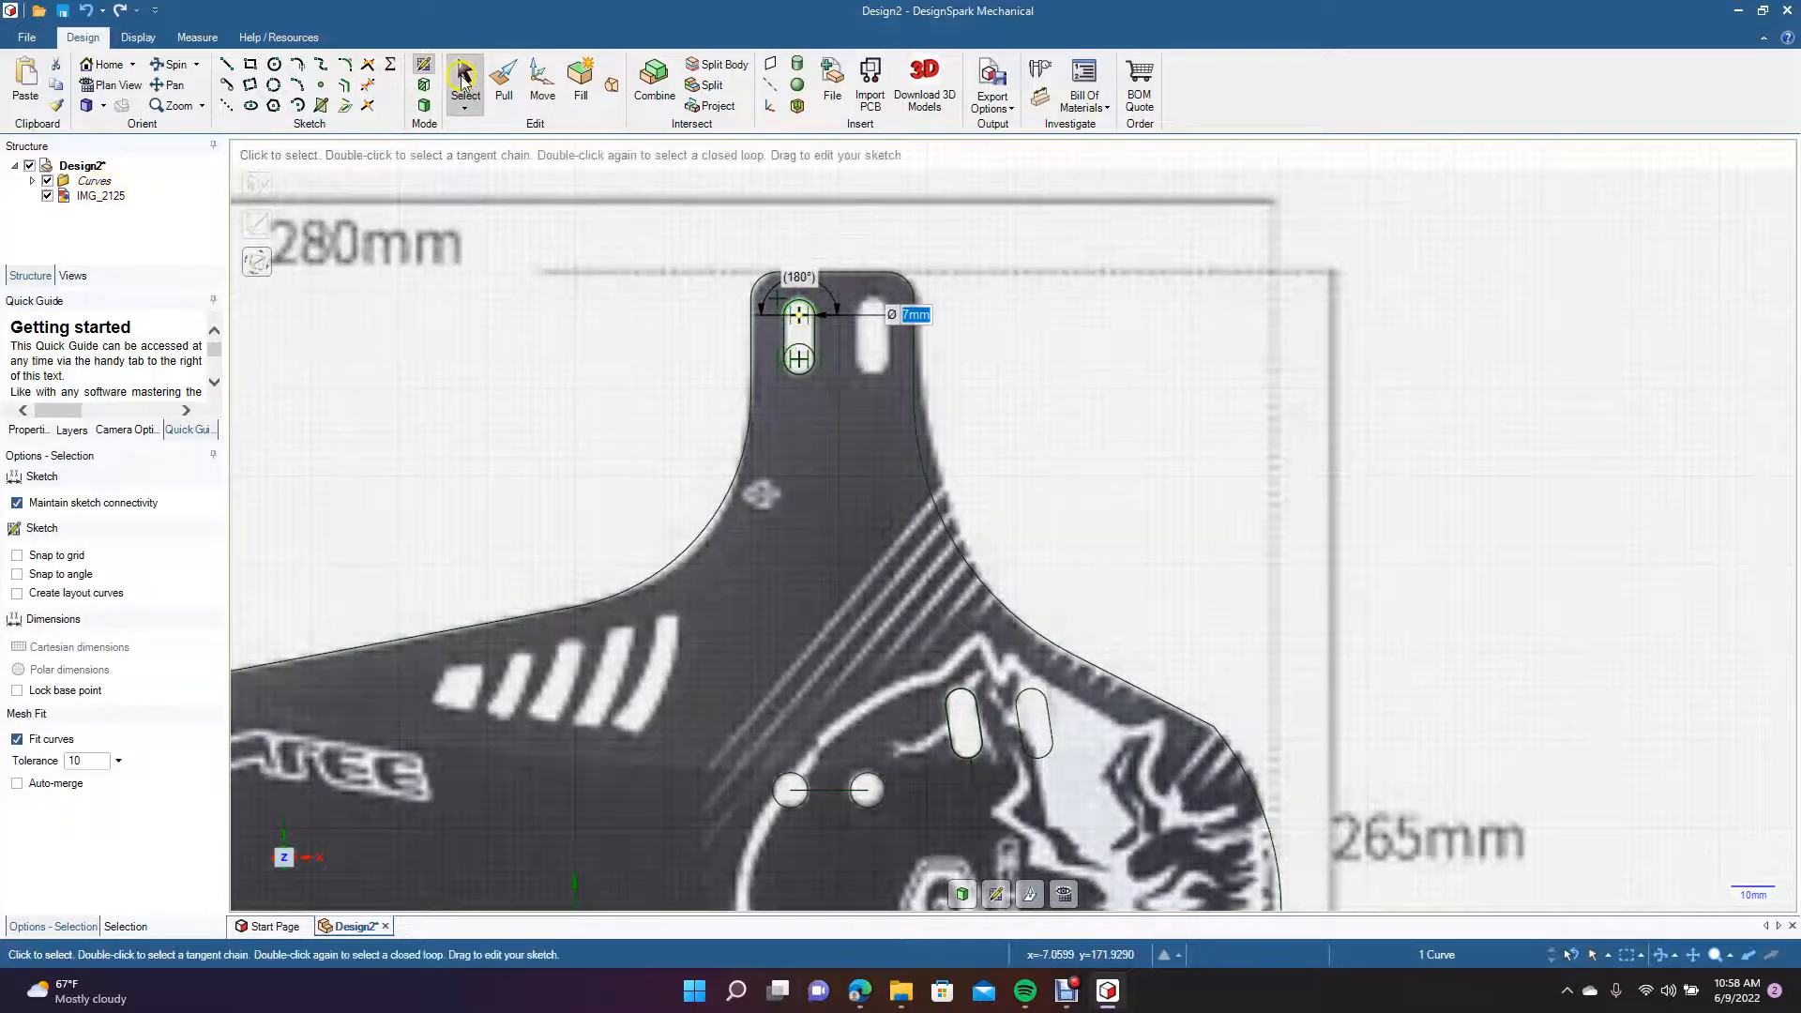
{"action": "left_click", "coordinate": [462, 77]}
{"action": "left_click", "coordinate": [371, 86]}
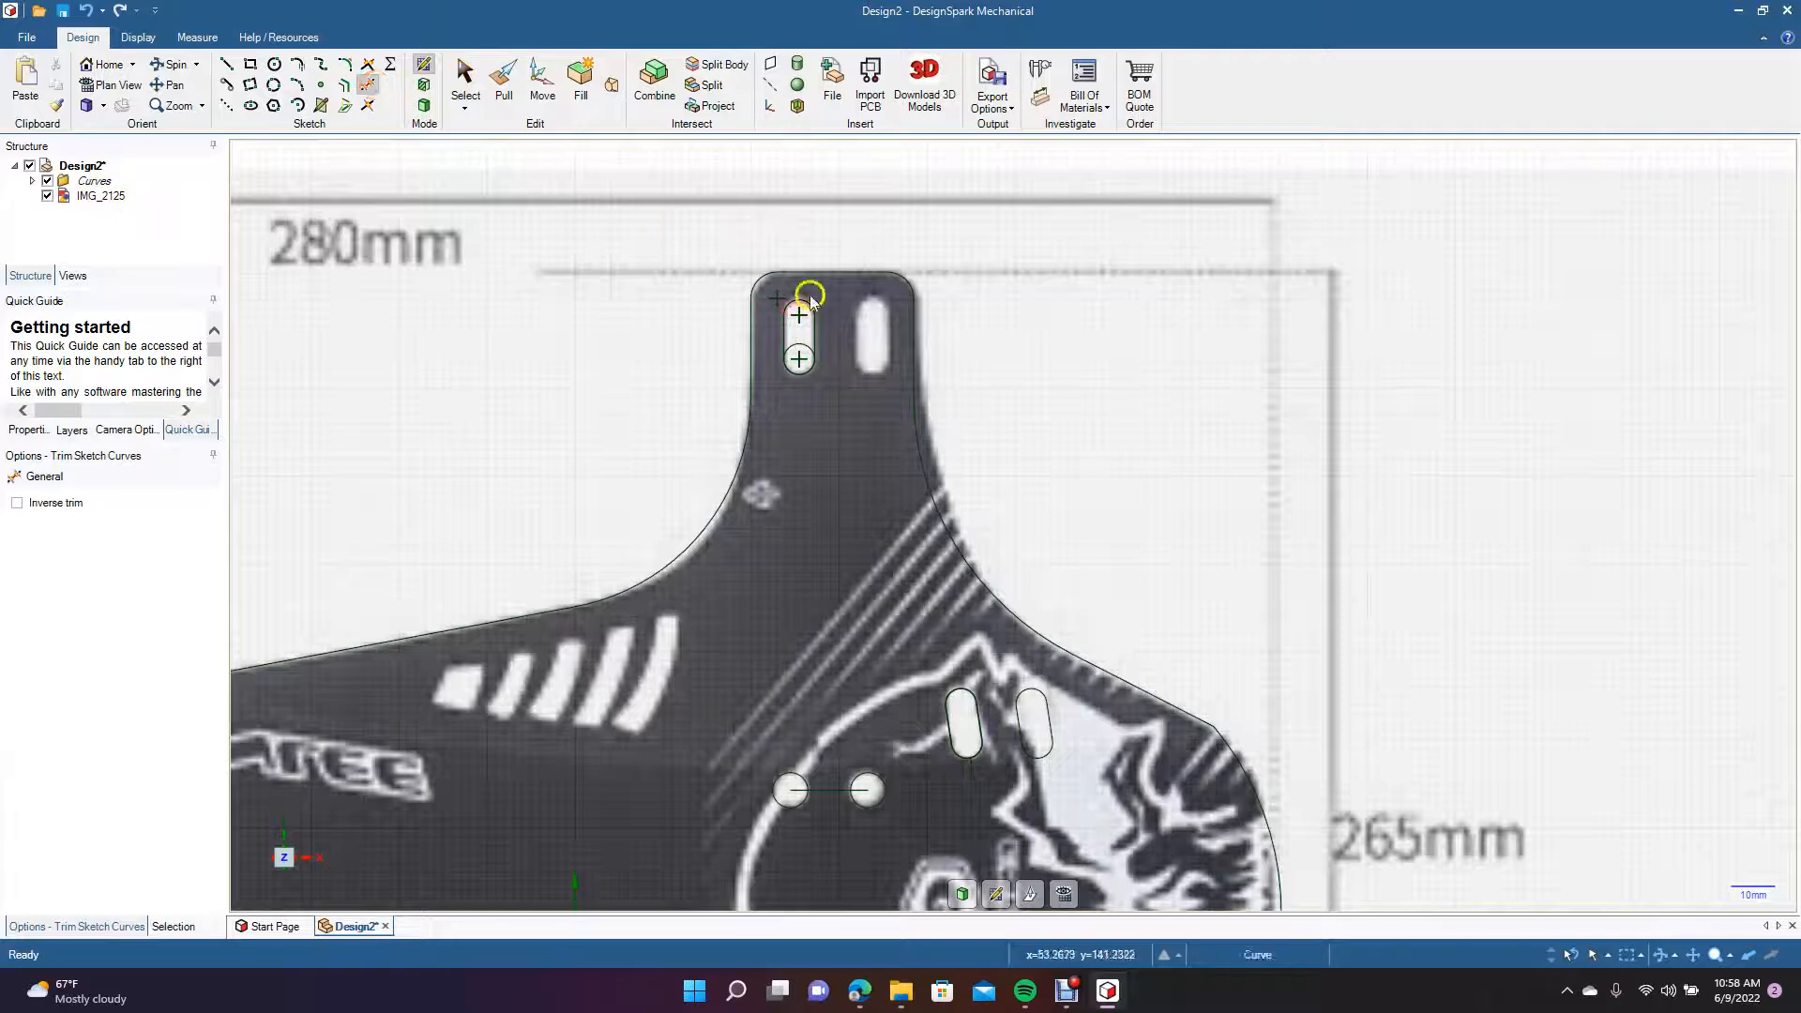
{"action": "left_click", "coordinate": [809, 347]}
{"action": "left_click", "coordinate": [450, 79]}
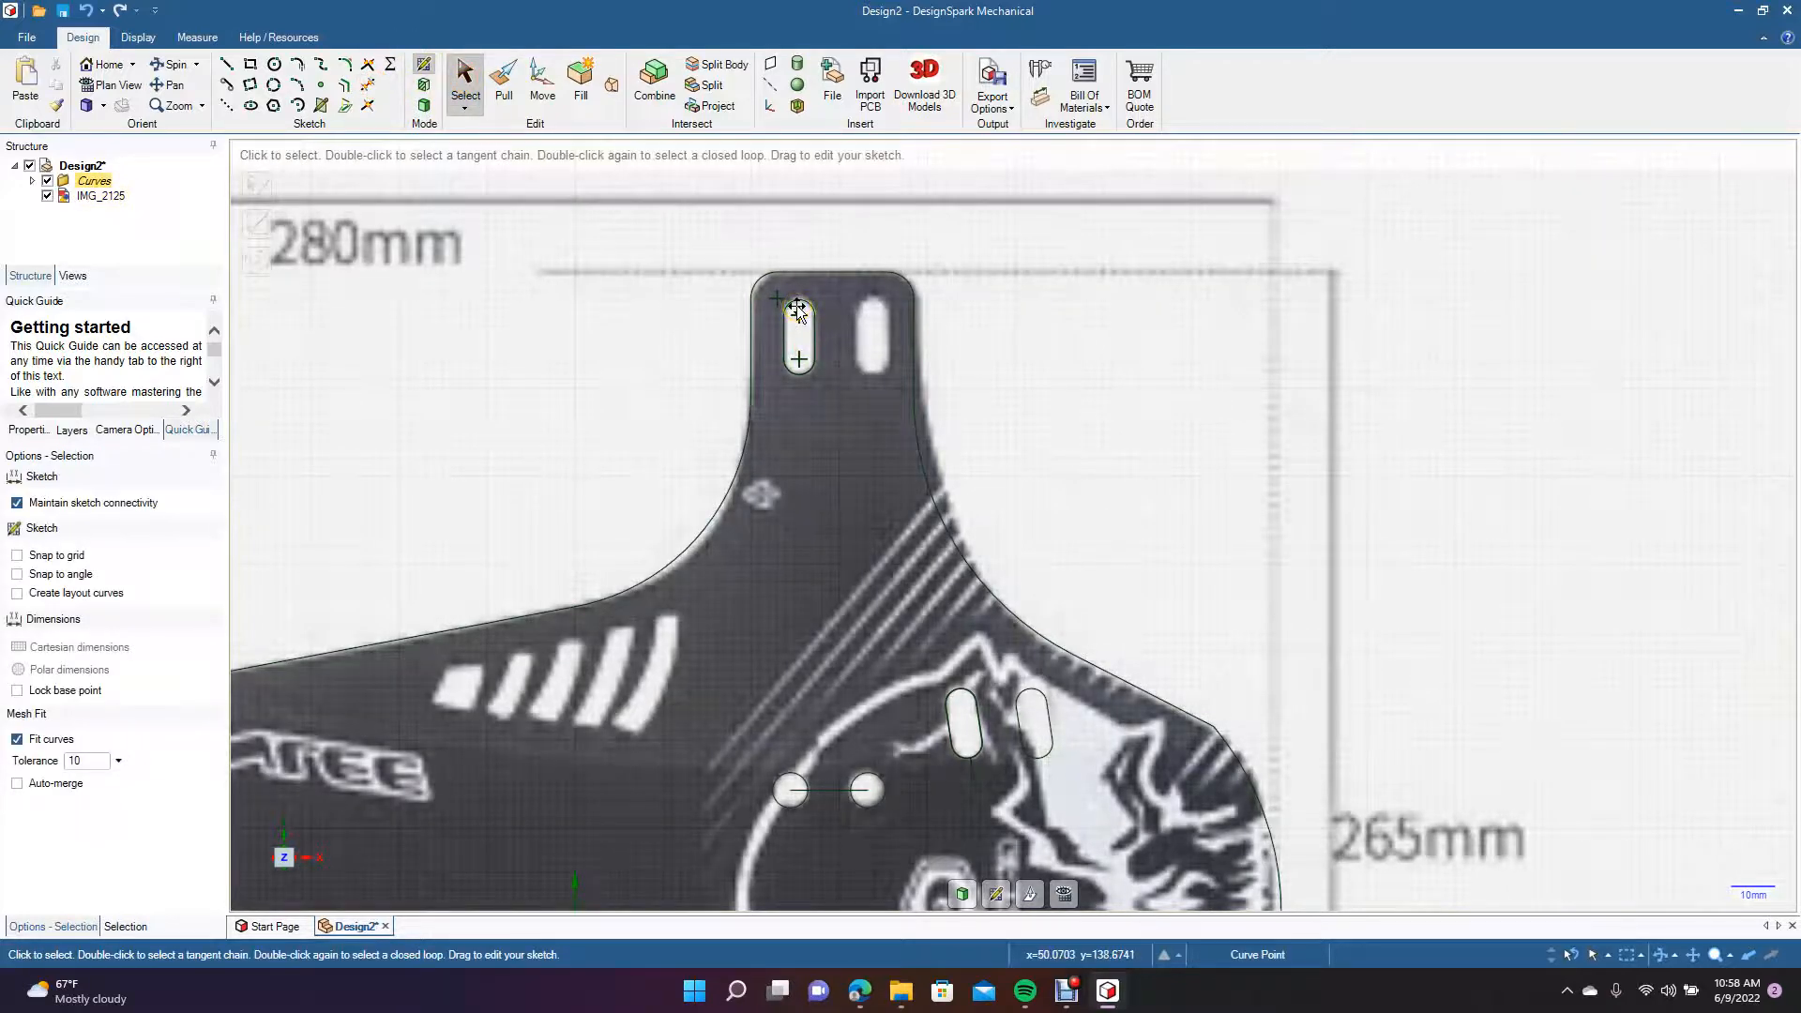
Copy the left vertical slot's four outline curves, move the slot 17 mm onto the right slot, and paste the copy in the original position.
{"action": "left_click", "coordinate": [795, 306]}
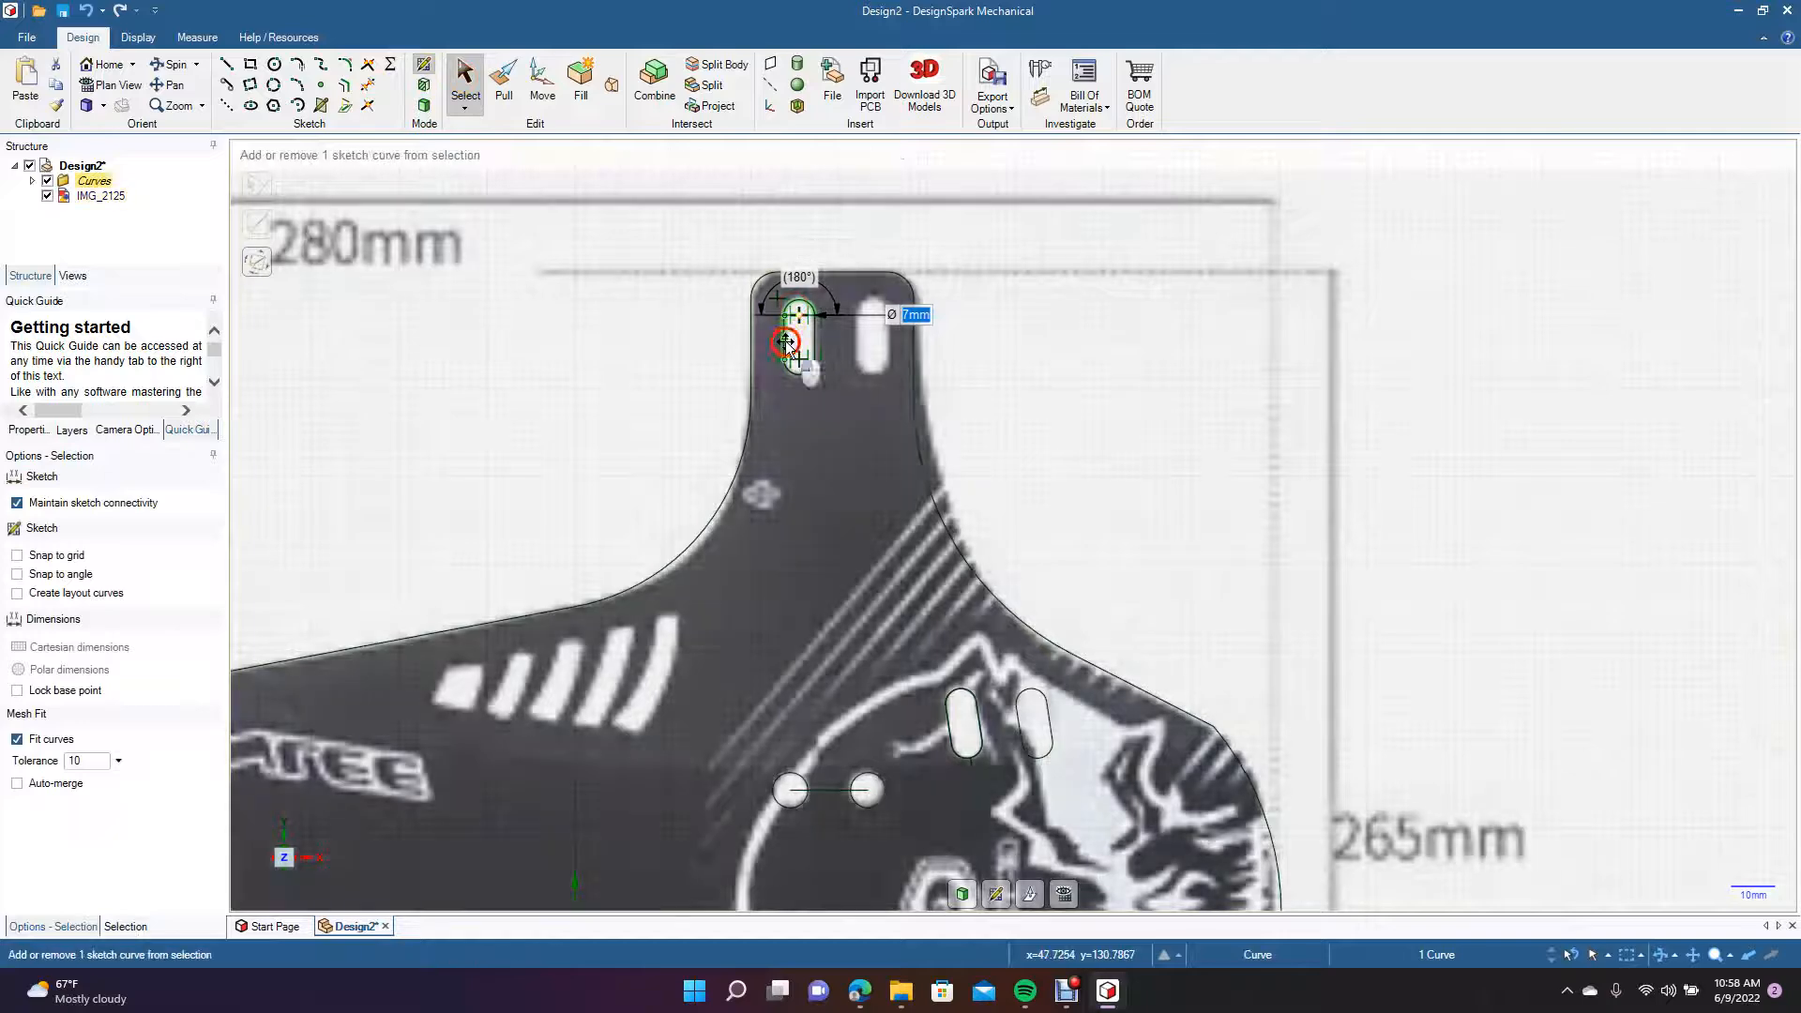
{"action": "left_click", "coordinate": [803, 374], "text": "ctrl"}
{"action": "left_click", "coordinate": [805, 374], "text": "ctrl"}
{"action": "left_click", "coordinate": [815, 344], "text": "ctrl"}
{"action": "left_click", "coordinate": [540, 81]}
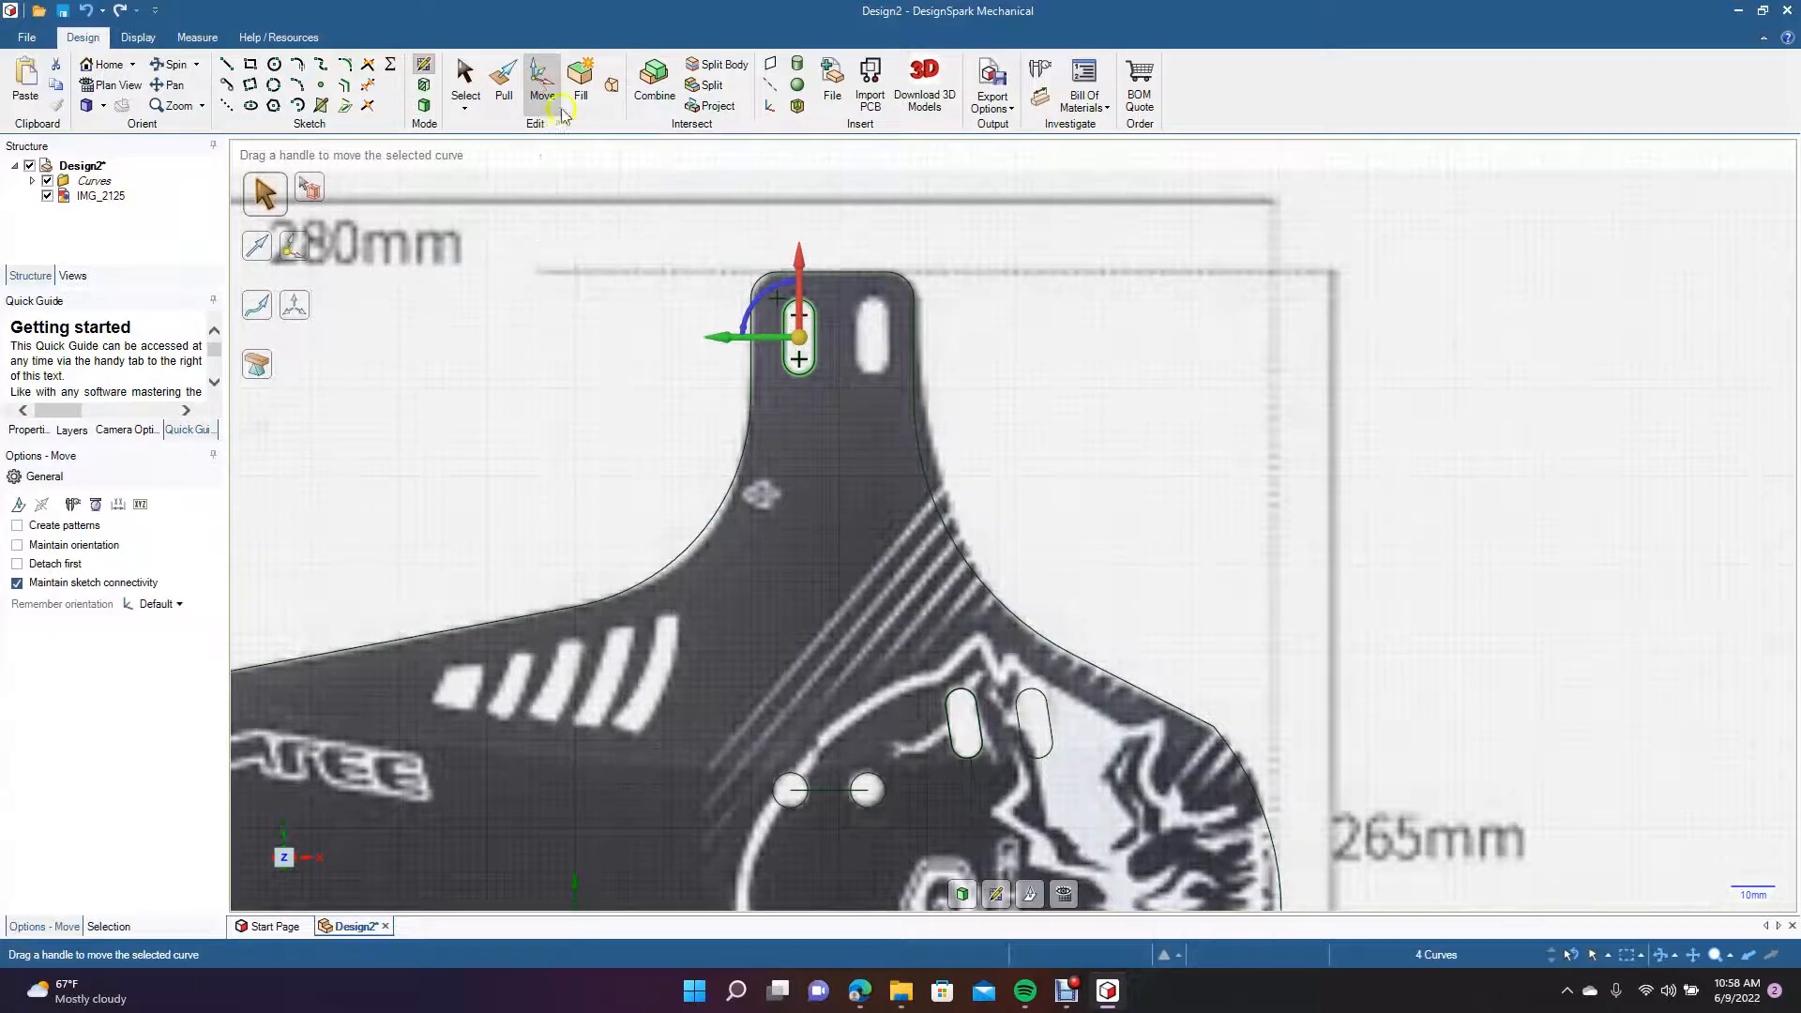
{"action": "left_click_drag", "start_coordinate": [737, 342], "coordinate": [812, 344]}
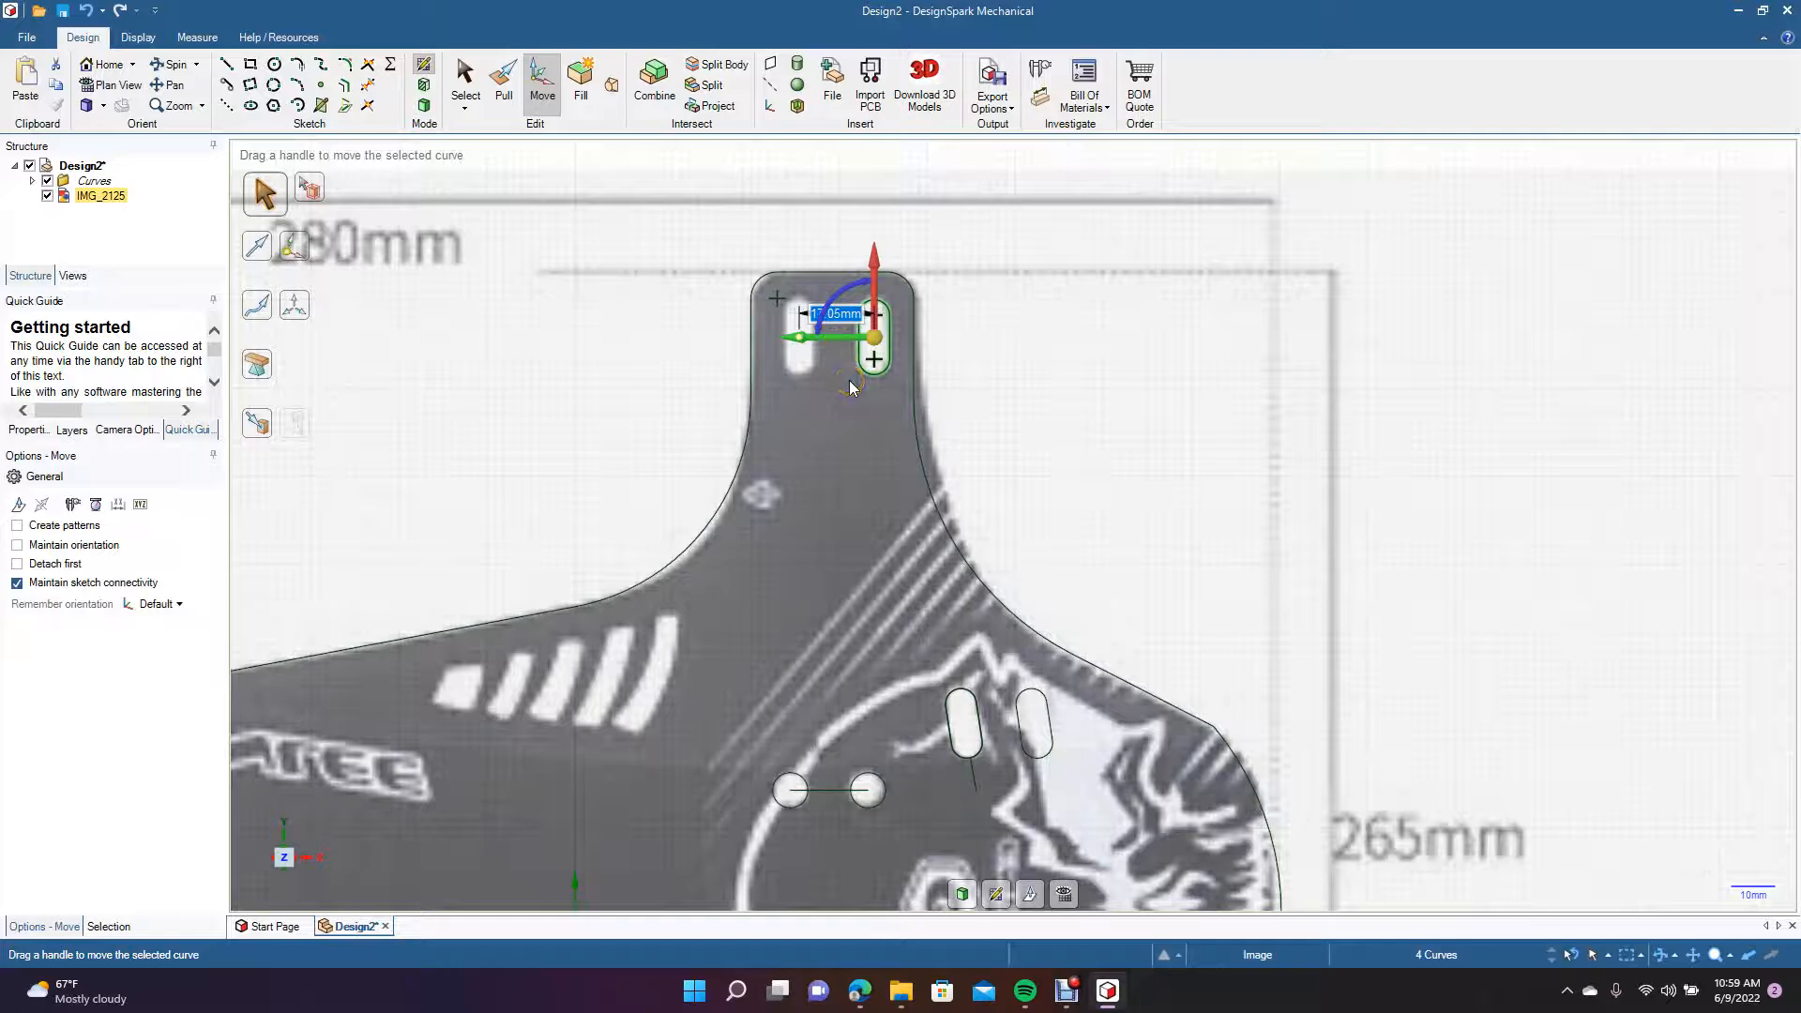
{"action": "type", "text": "17"}
{"action": "key", "text": "Return"}
{"action": "left_click", "coordinate": [1355, 325]}
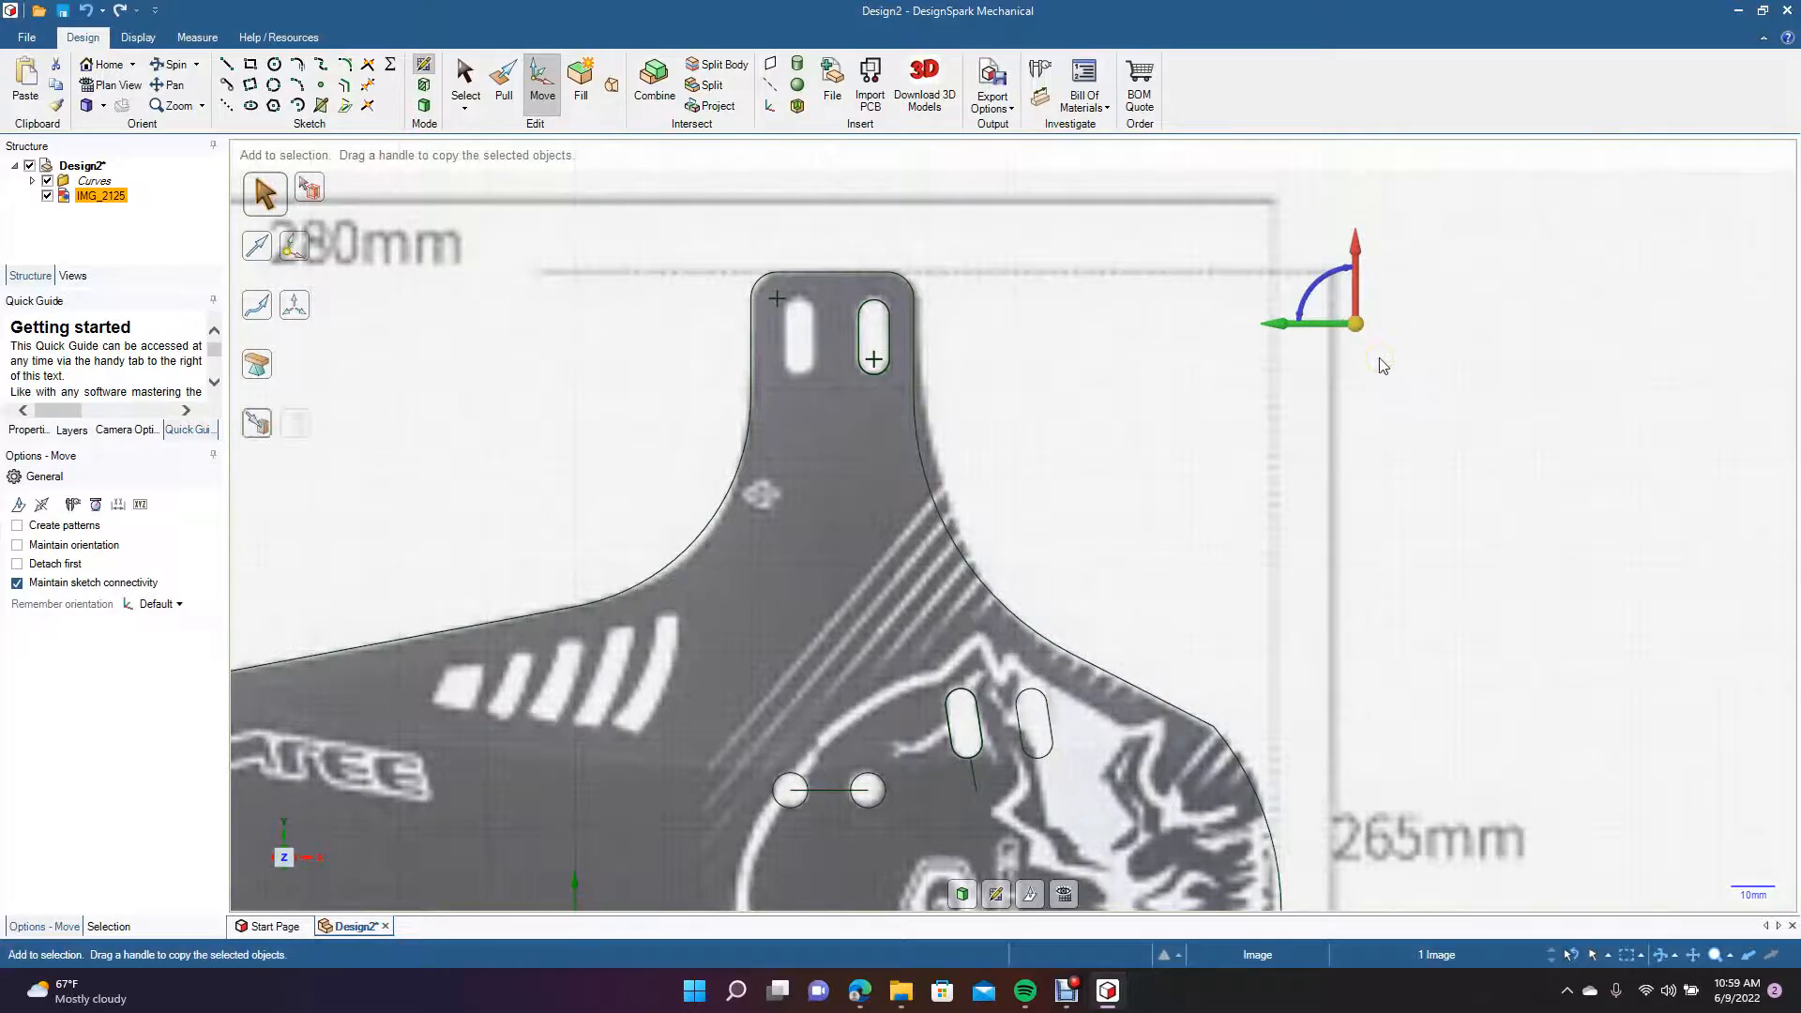
{"action": "key", "text": "ctrl+v"}
{"action": "scroll", "coordinate": [1258, 472], "scroll_direction": "down", "scroll_amount": 5, "text": "ctrl"}
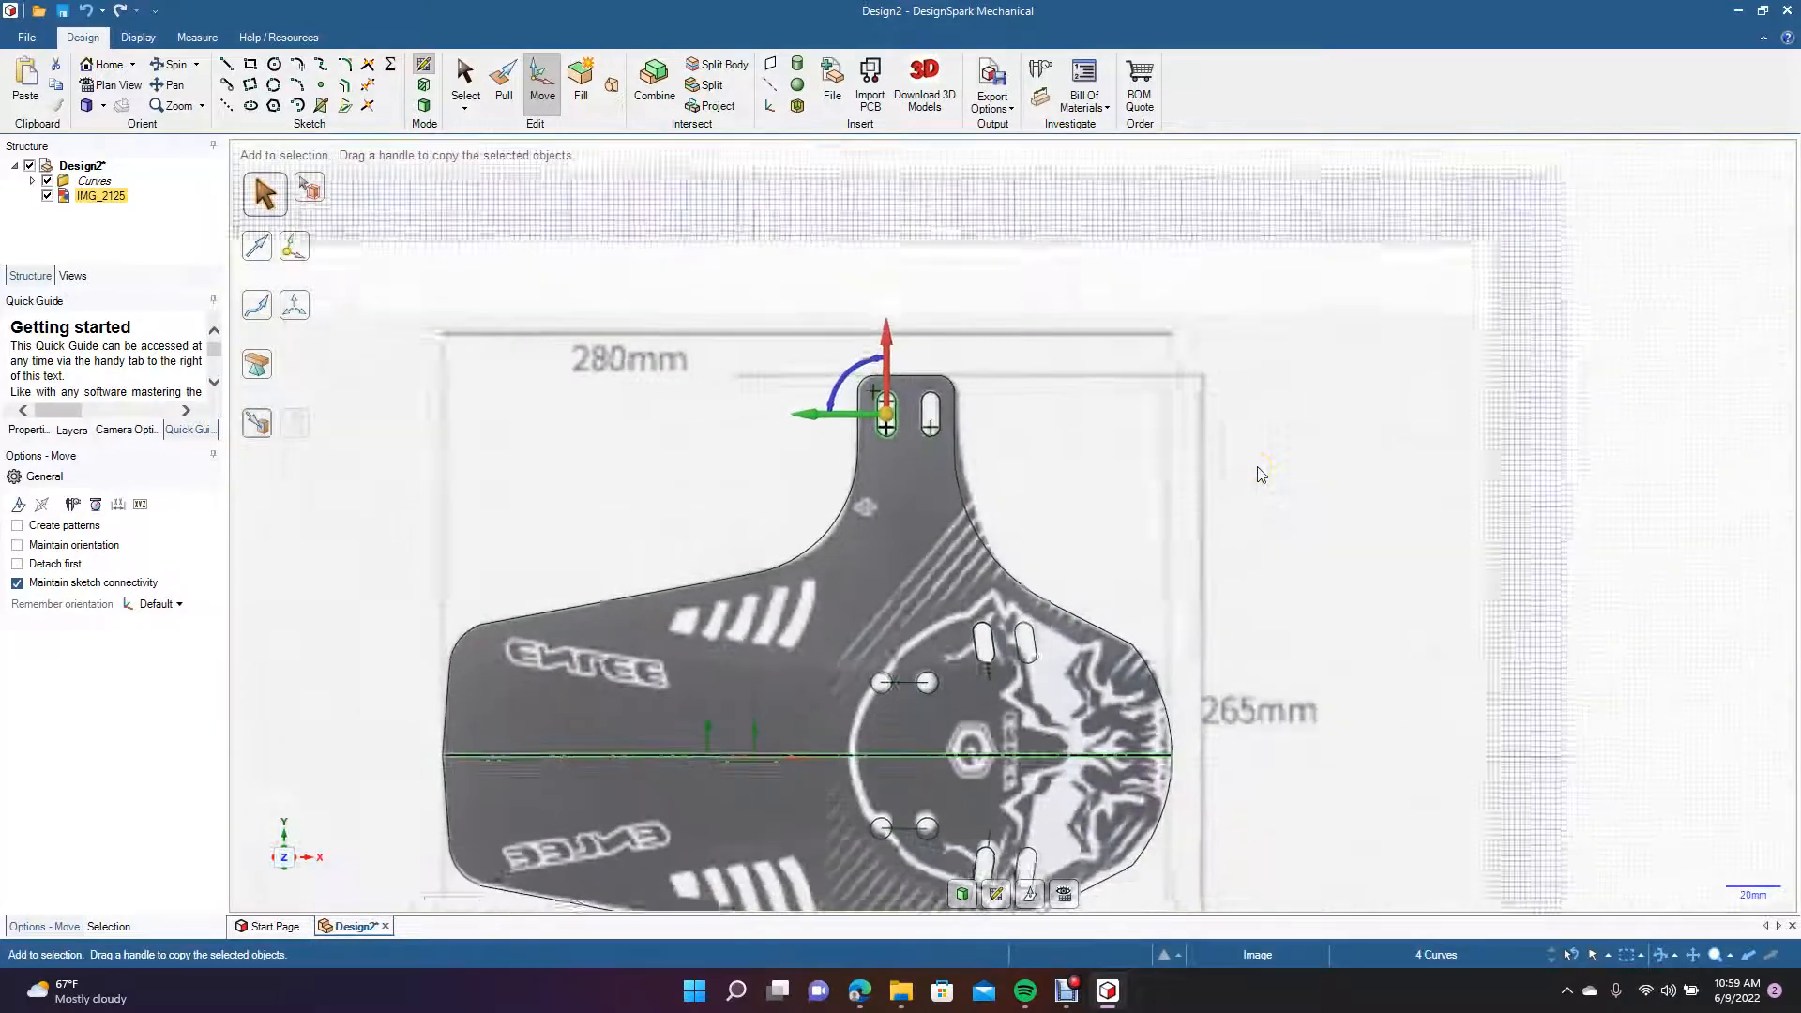
{"action": "scroll", "coordinate": [1261, 473], "scroll_direction": "down", "scroll_amount": 1, "text": "ctrl"}
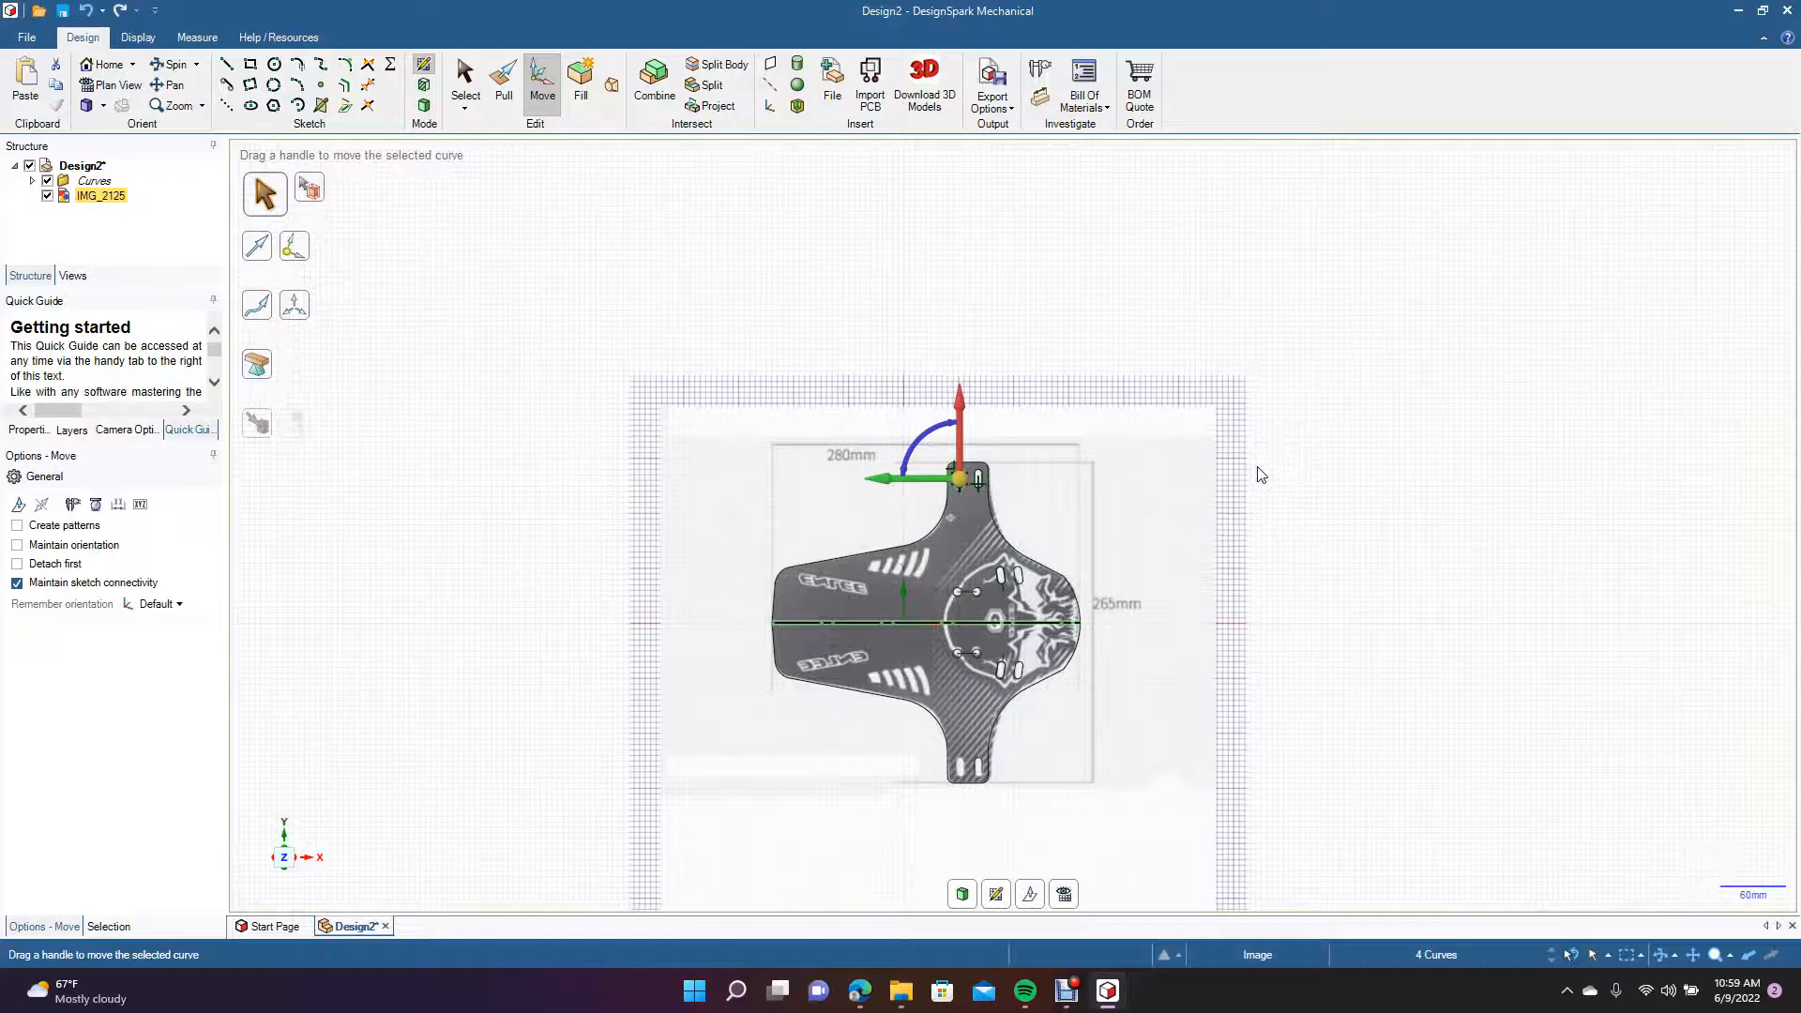
{"action": "scroll", "coordinate": [1260, 474], "scroll_direction": "up", "scroll_amount": 4, "text": "ctrl"}
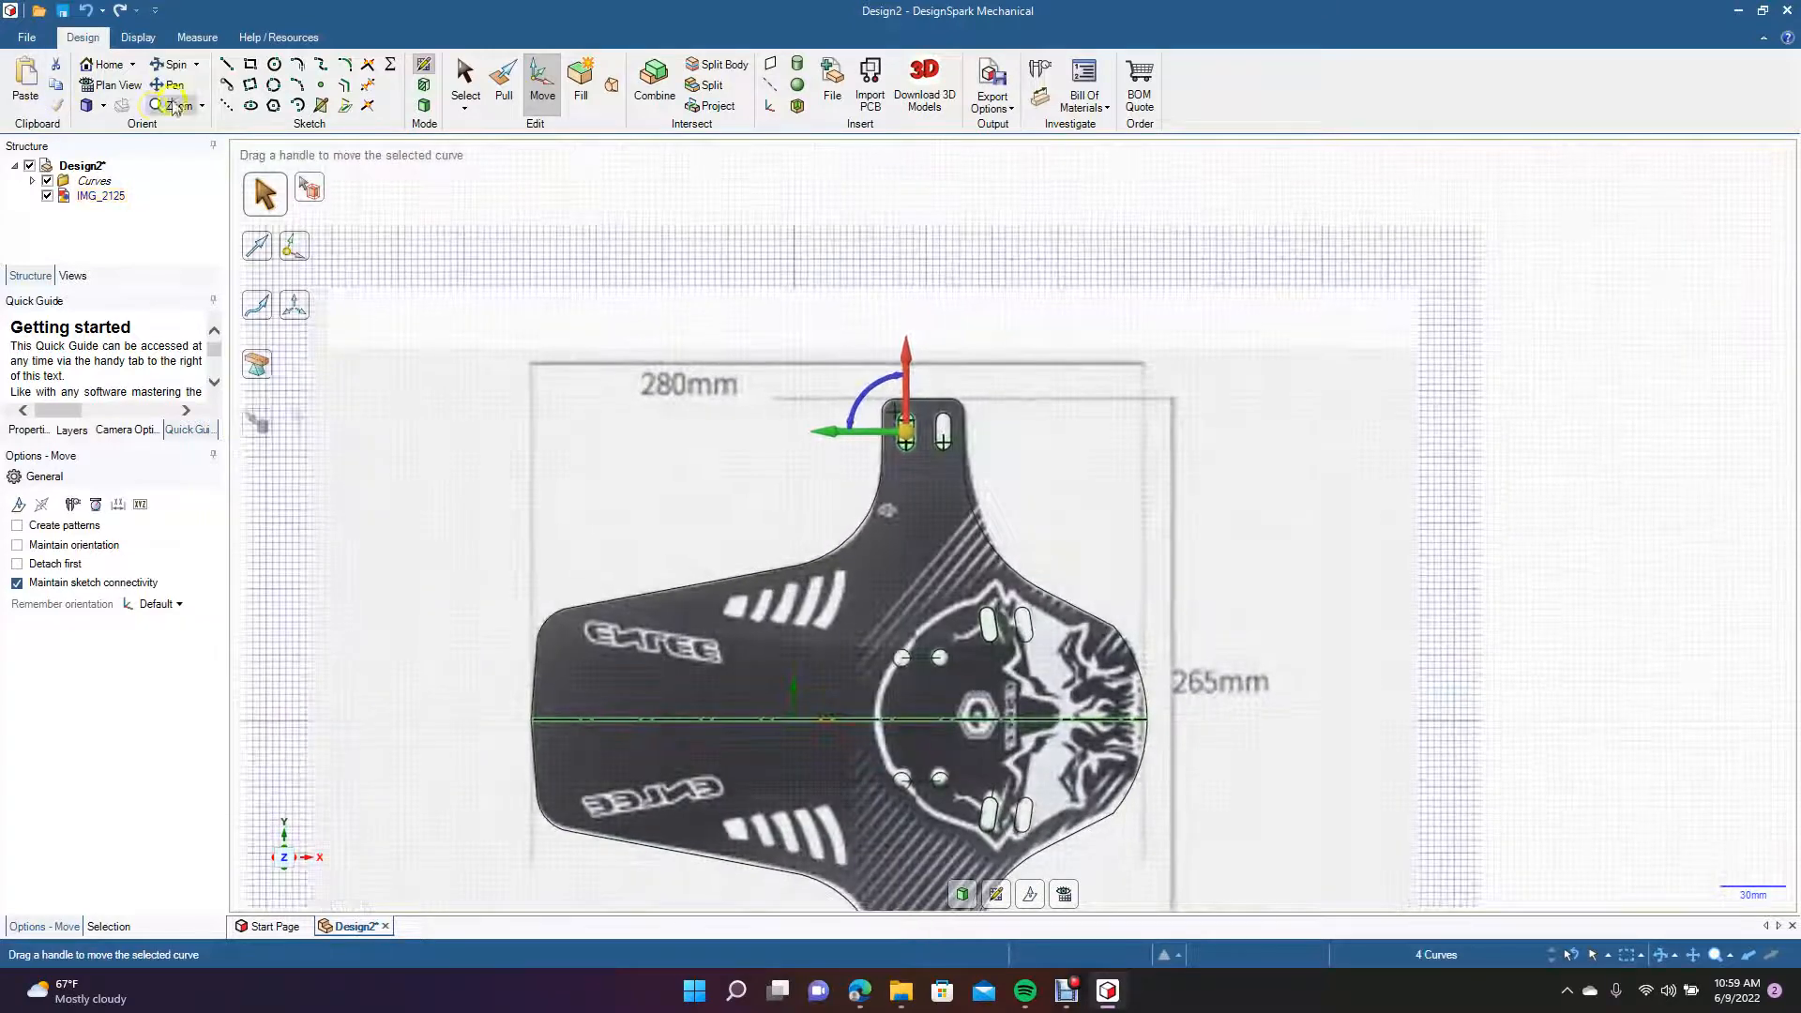
{"action": "left_click", "coordinate": [174, 85]}
{"action": "left_click_drag", "start_coordinate": [627, 510], "coordinate": [638, 345]}
{"action": "left_click", "coordinate": [463, 78]}
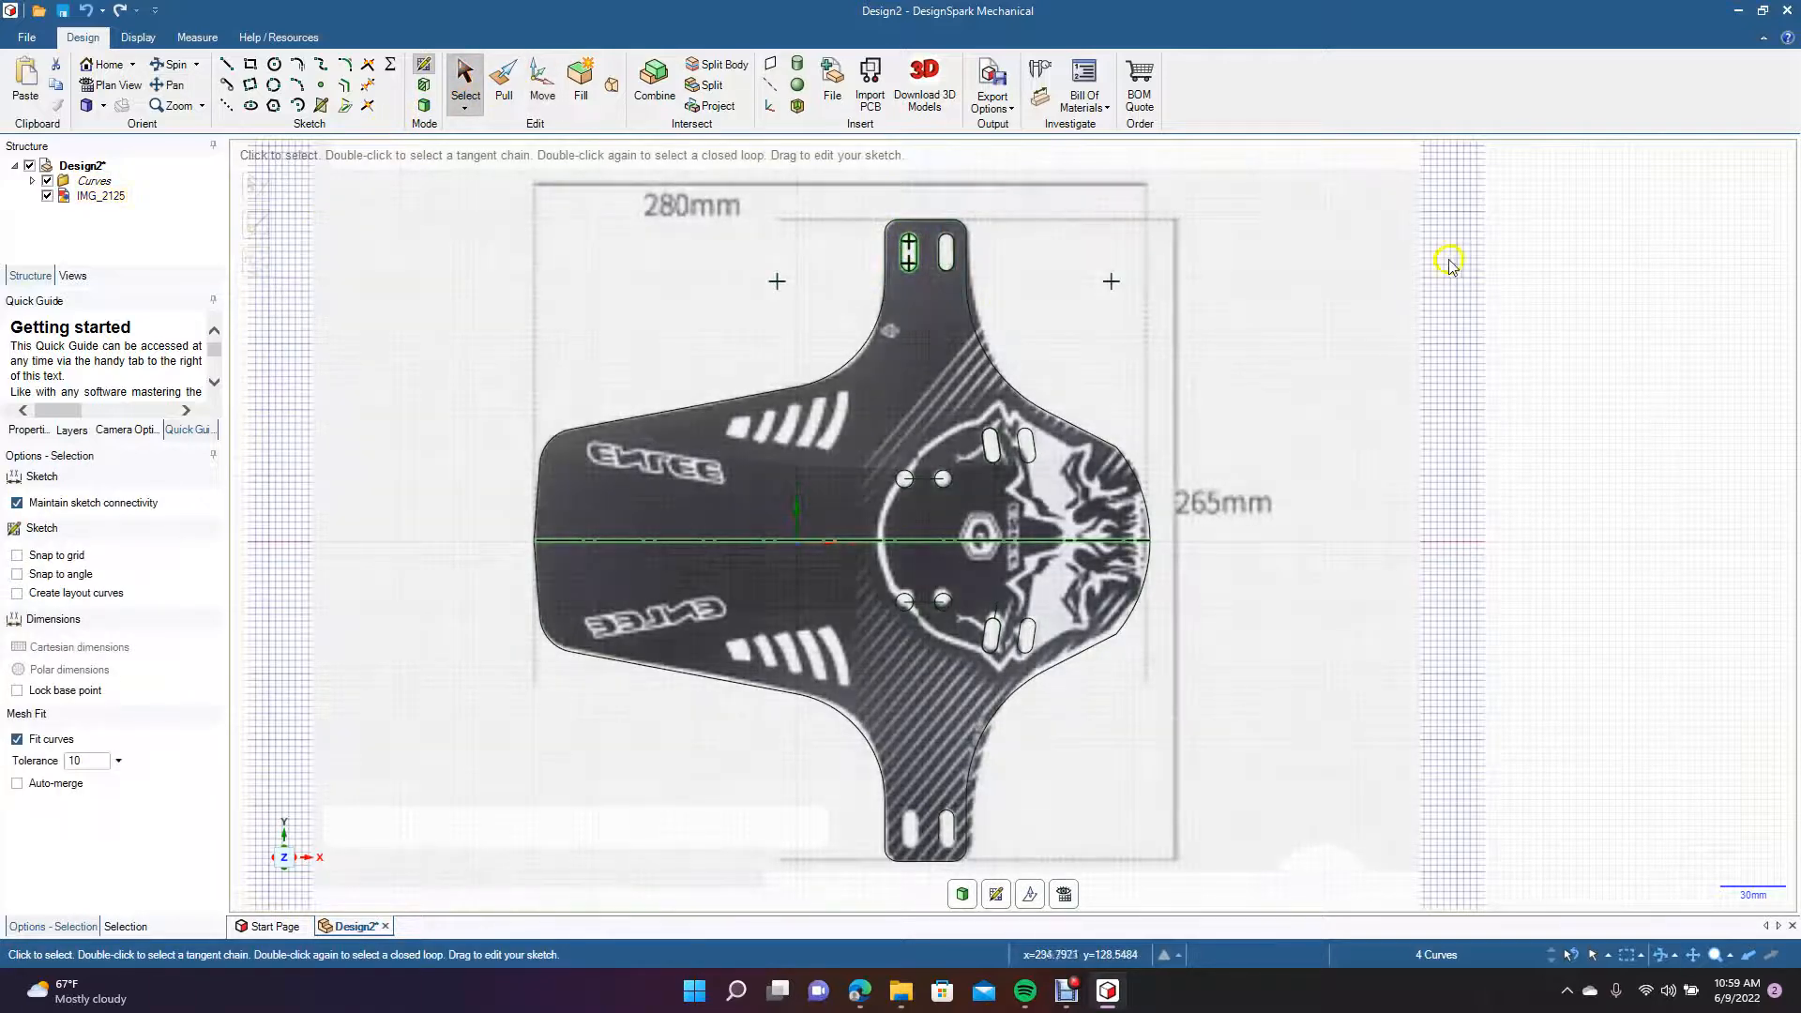
{"action": "left_click_drag", "start_coordinate": [1466, 272], "coordinate": [890, 226]}
{"action": "left_click_drag", "start_coordinate": [1605, 361], "coordinate": [898, 220]}
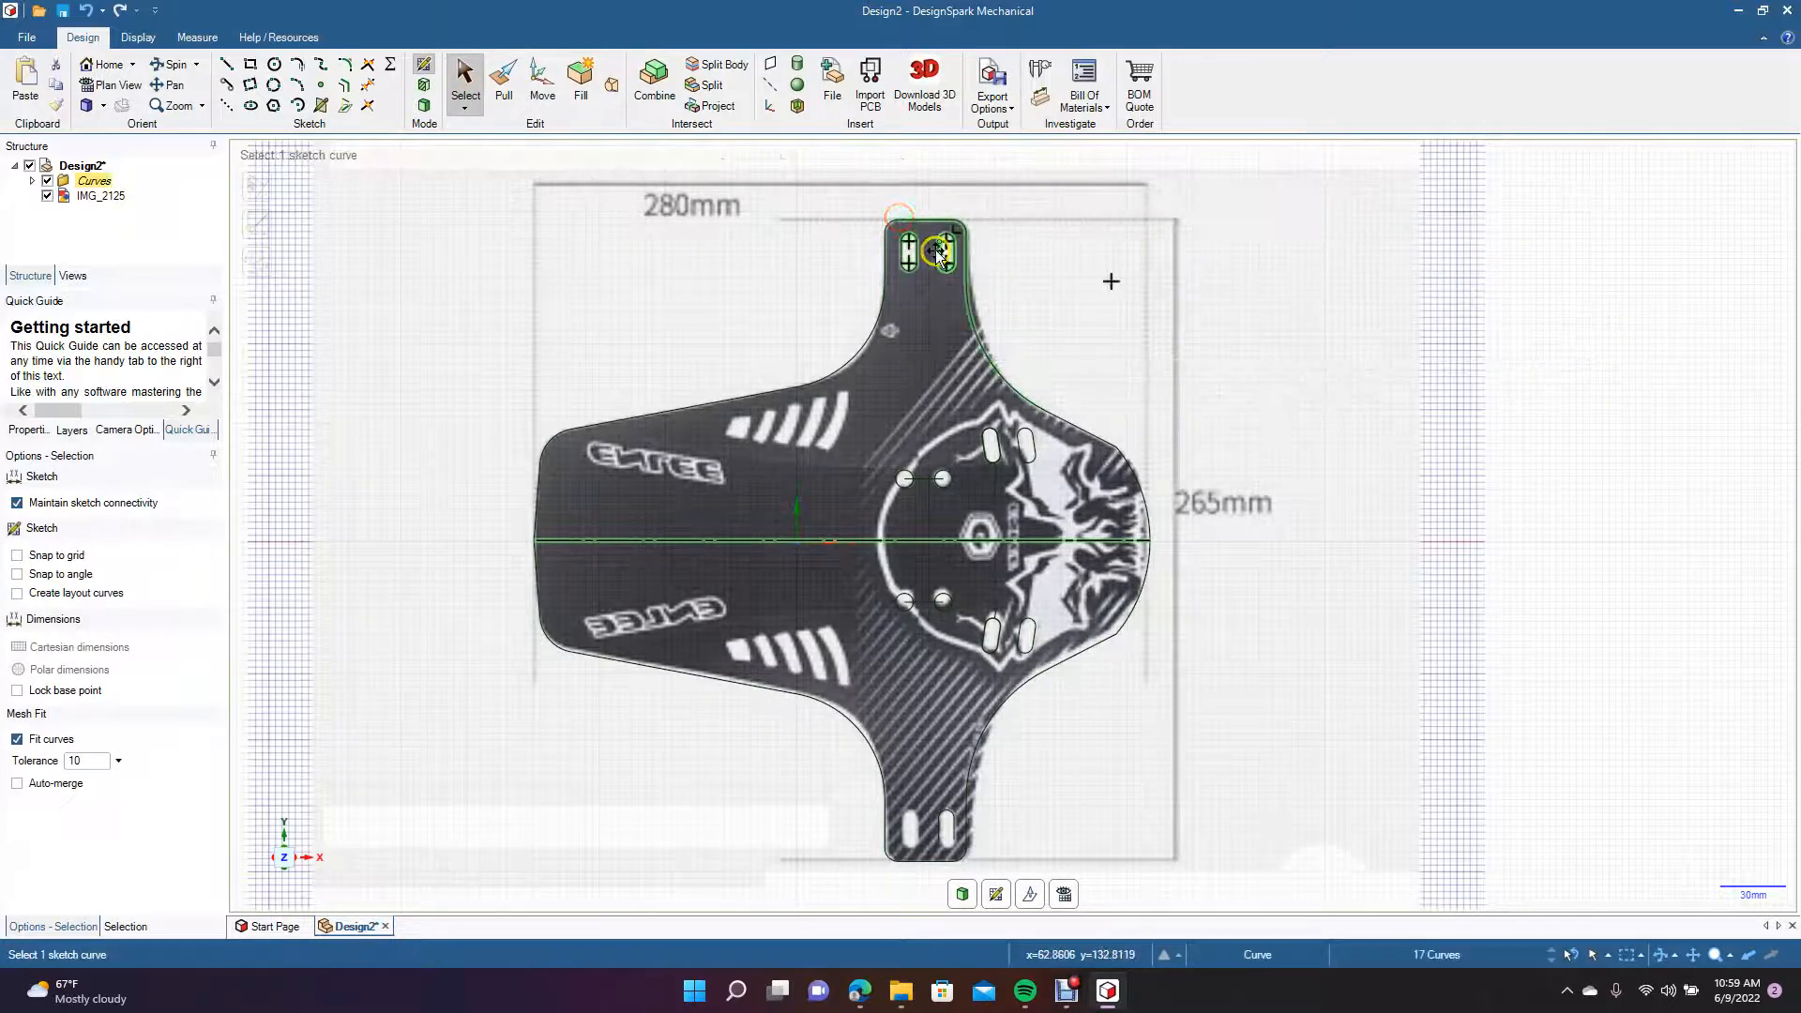
{"action": "left_click", "coordinate": [1008, 188]}
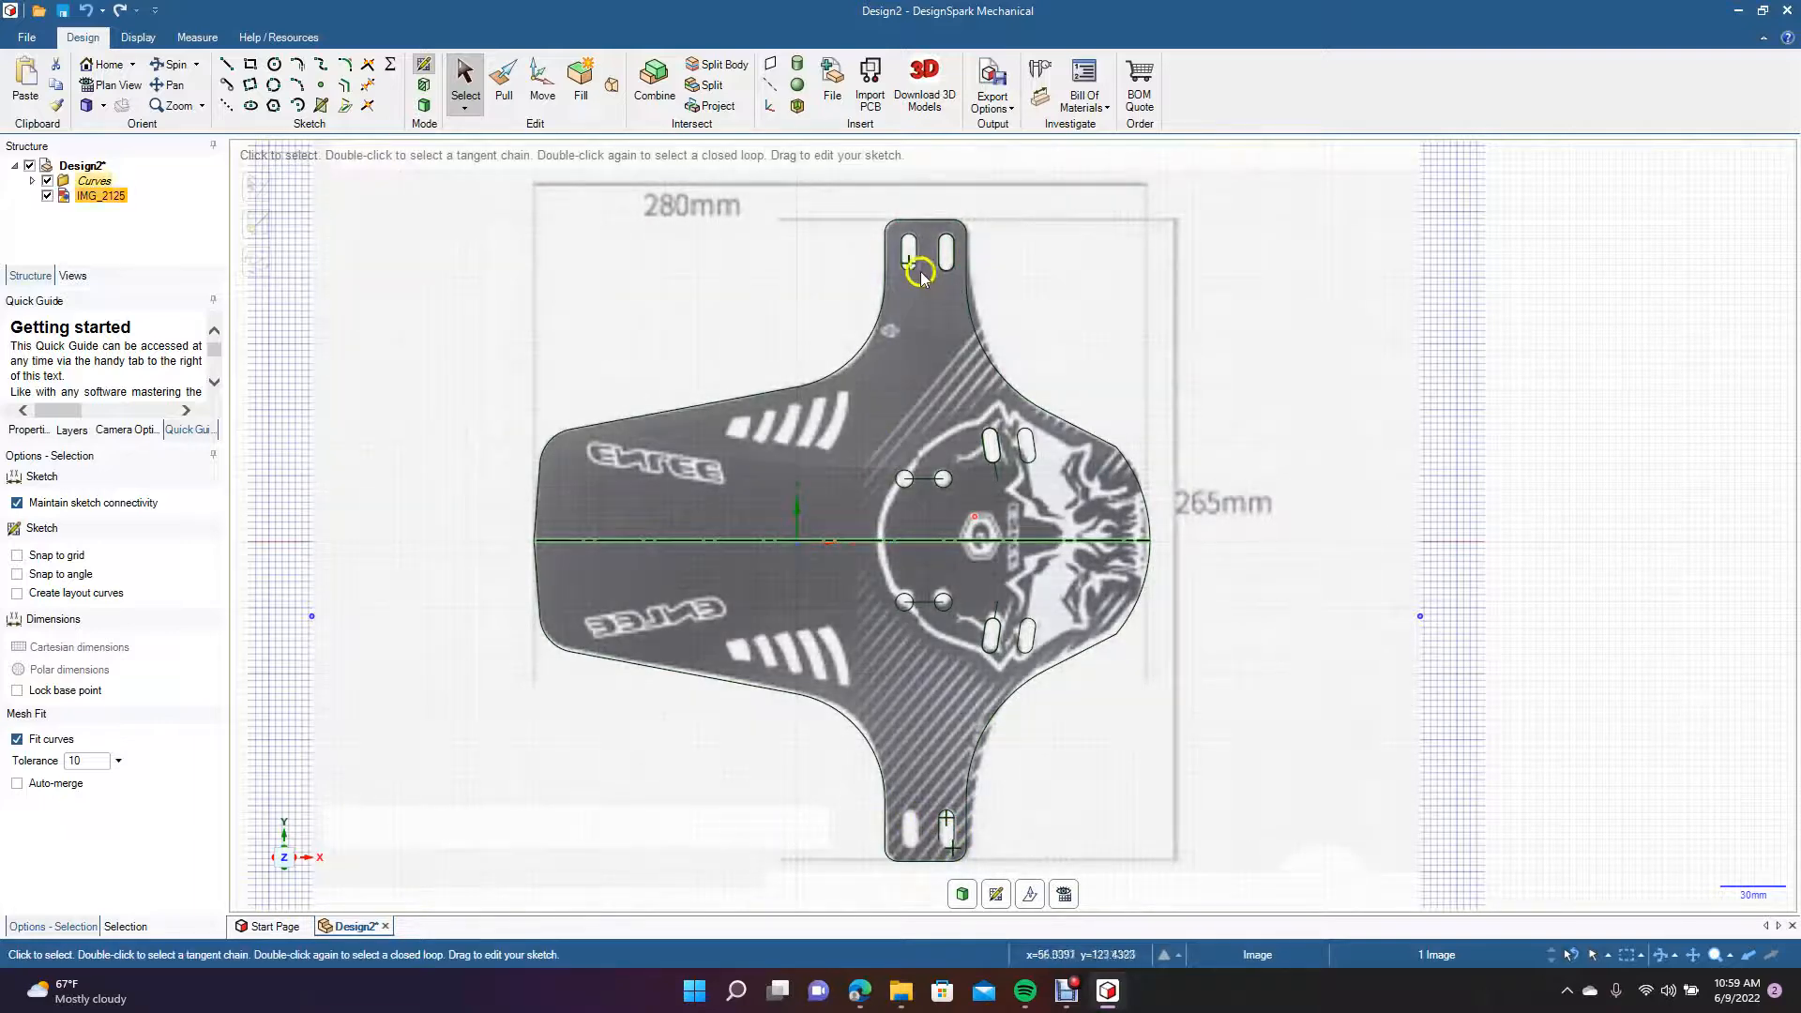
Move the upper tab's two slots and the selected end outline curves about 262 mm down onto the lower tab's slots.
{"action": "left_click", "coordinate": [174, 85]}
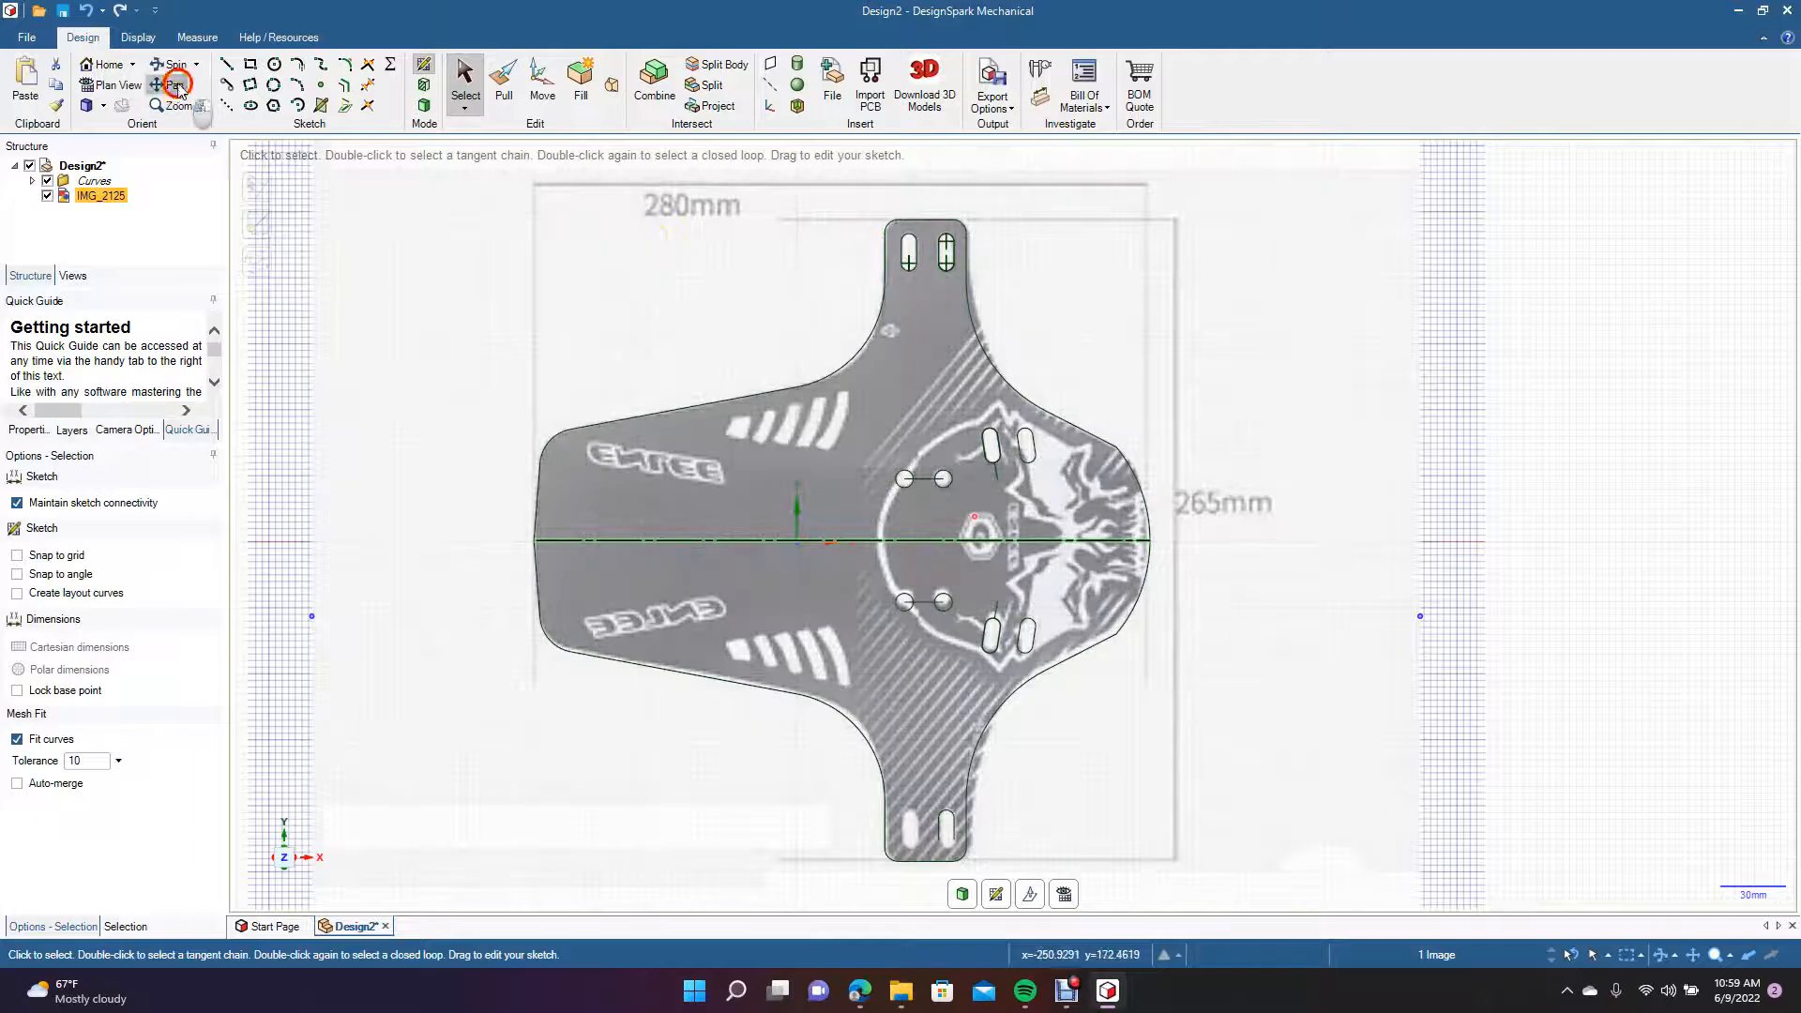
{"action": "left_click_drag", "start_coordinate": [394, 241], "coordinate": [391, 327]}
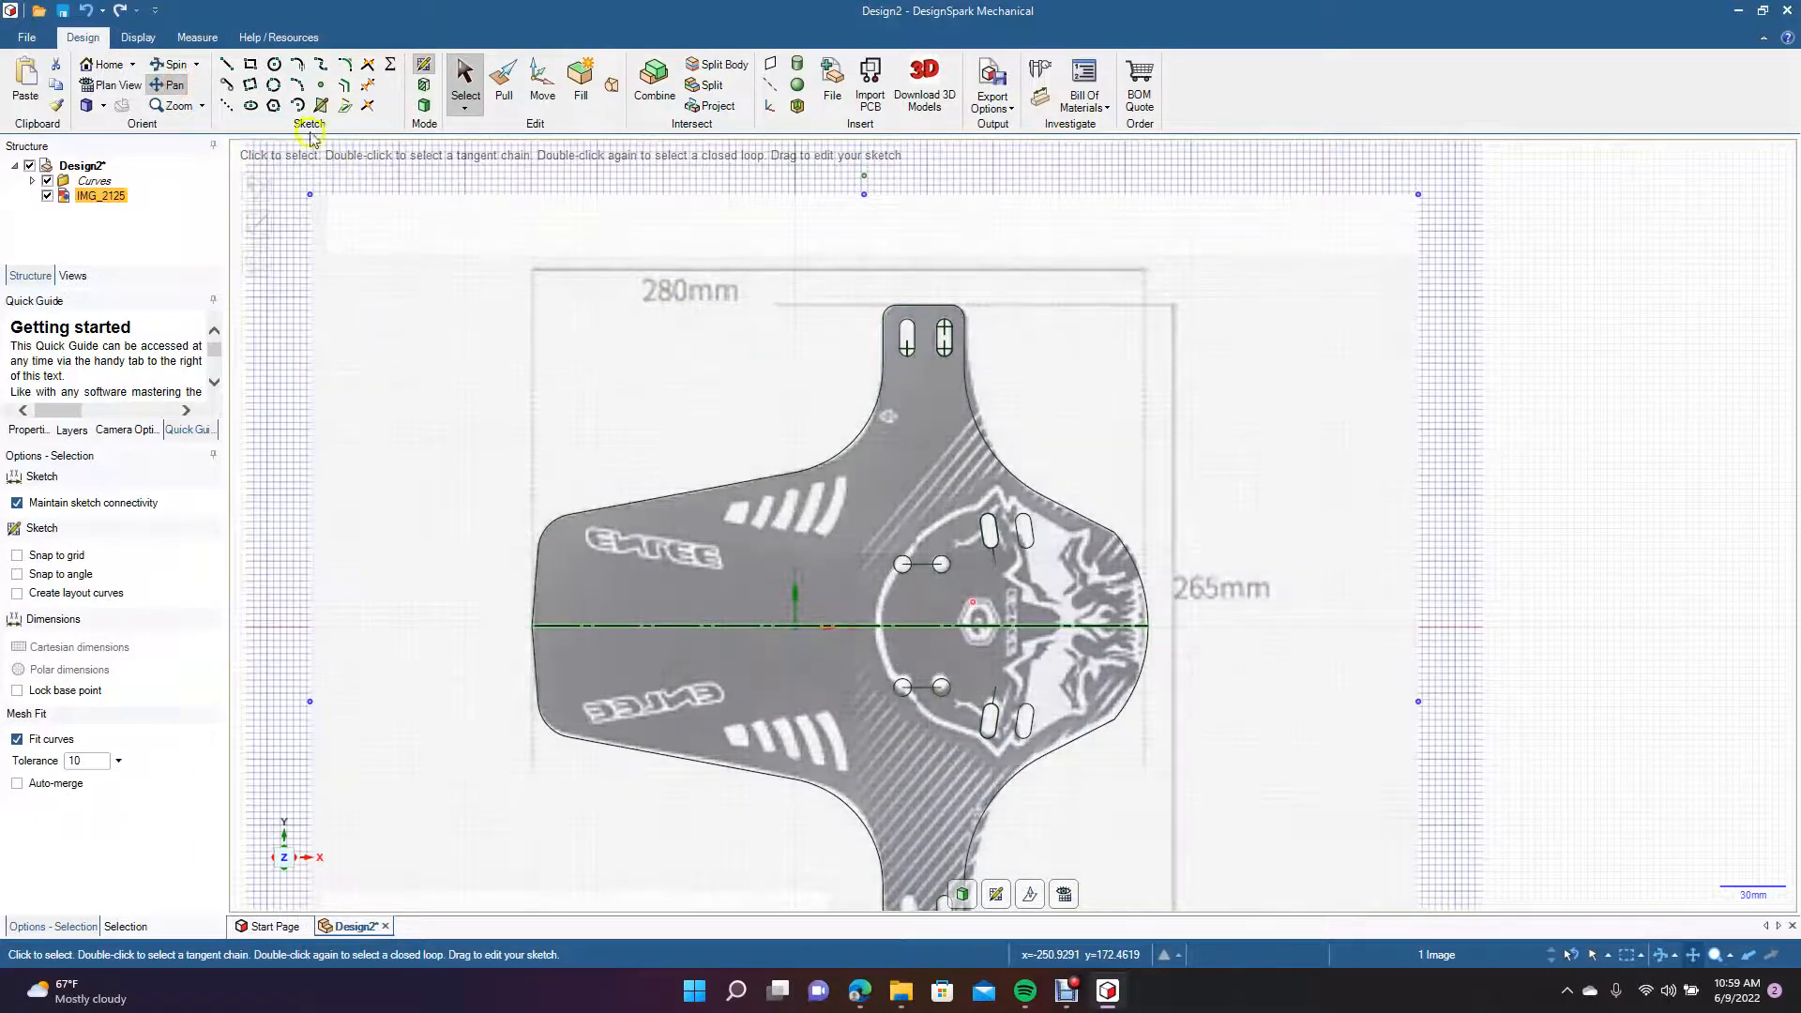
{"action": "left_click", "coordinate": [461, 92]}
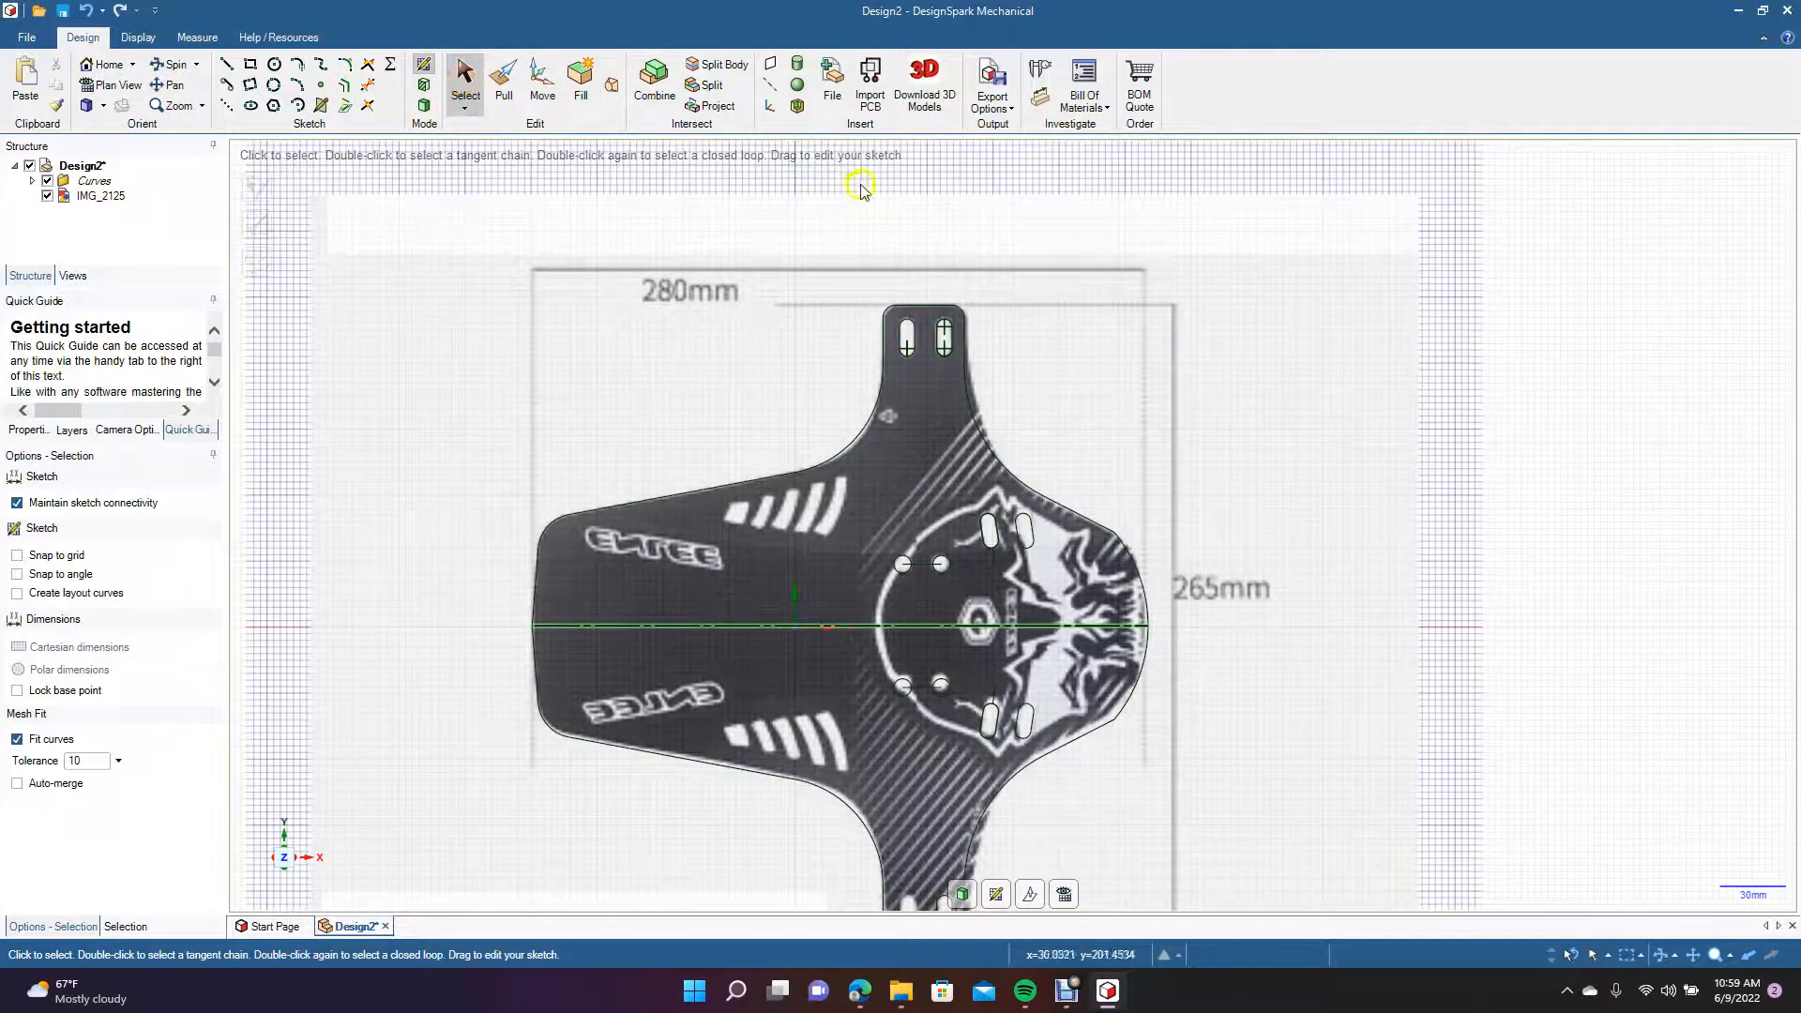
{"action": "mouse_move", "coordinate": [884, 176]}
{"action": "left_mouse_down"}
{"action": "mouse_move", "coordinate": [928, 398]}
{"action": "mouse_move", "coordinate": [957, 390]}
{"action": "left_mouse_up"}
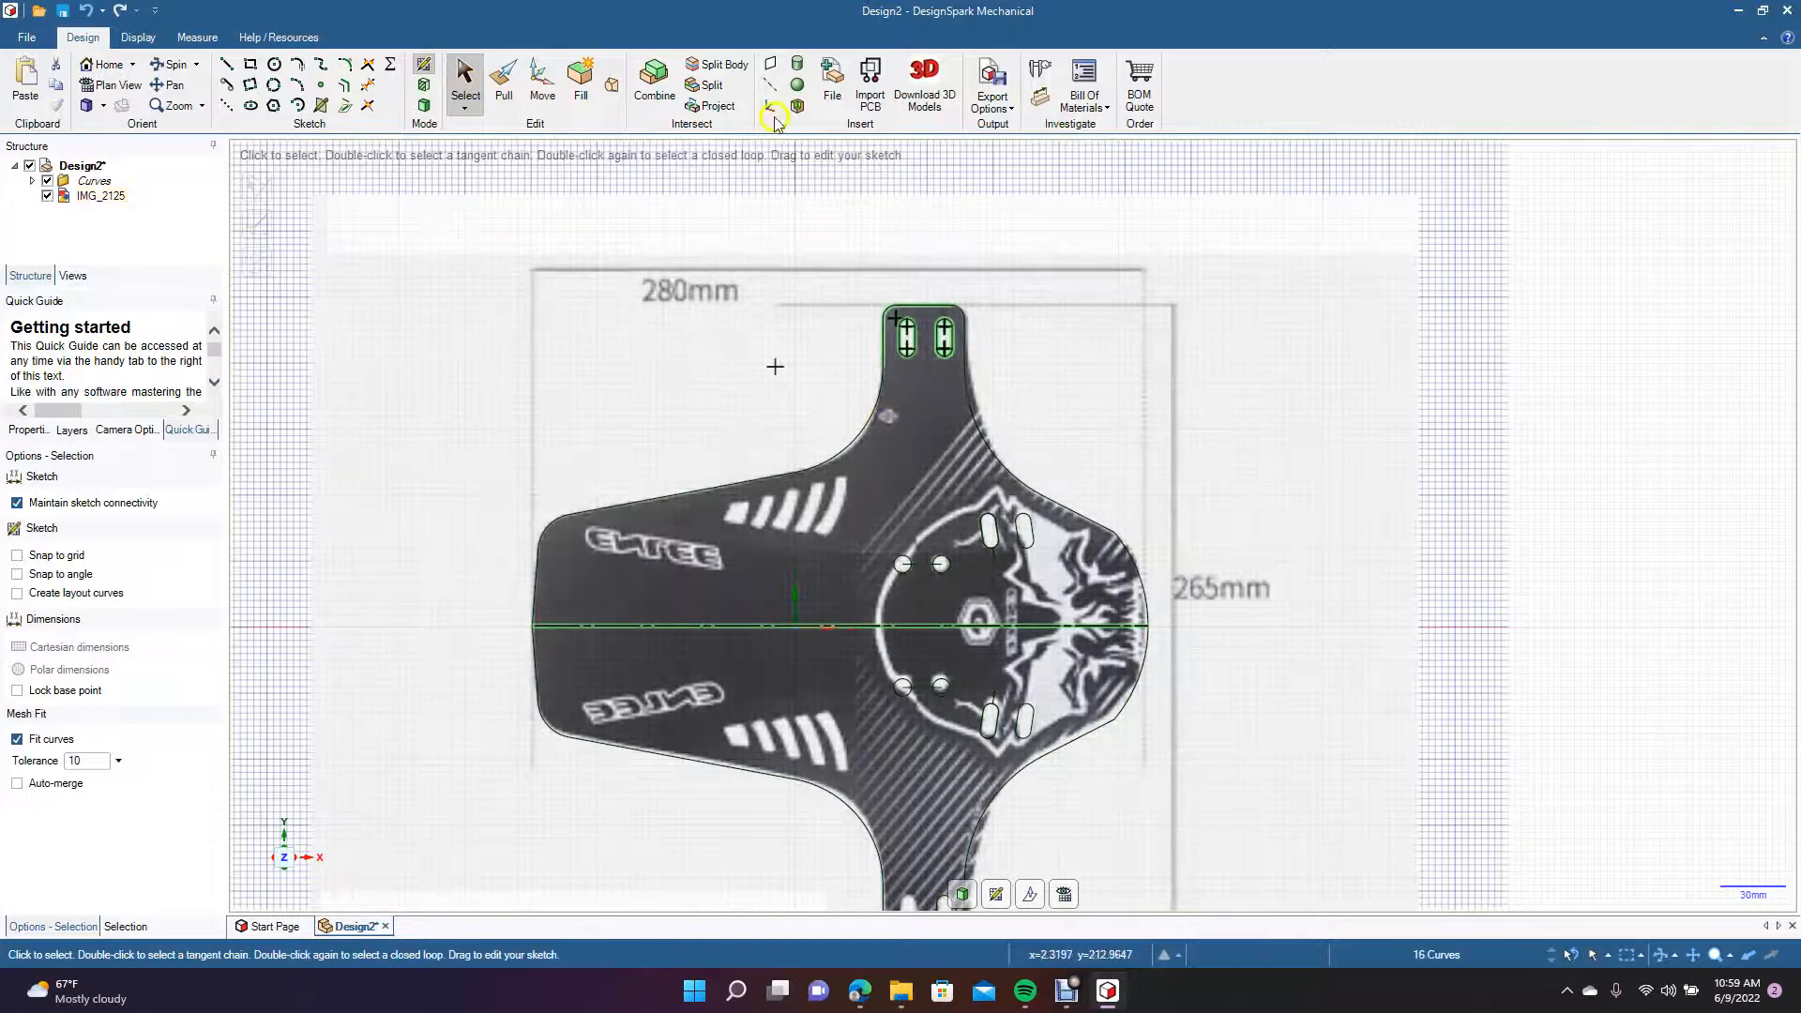
{"action": "left_click", "coordinate": [542, 83]}
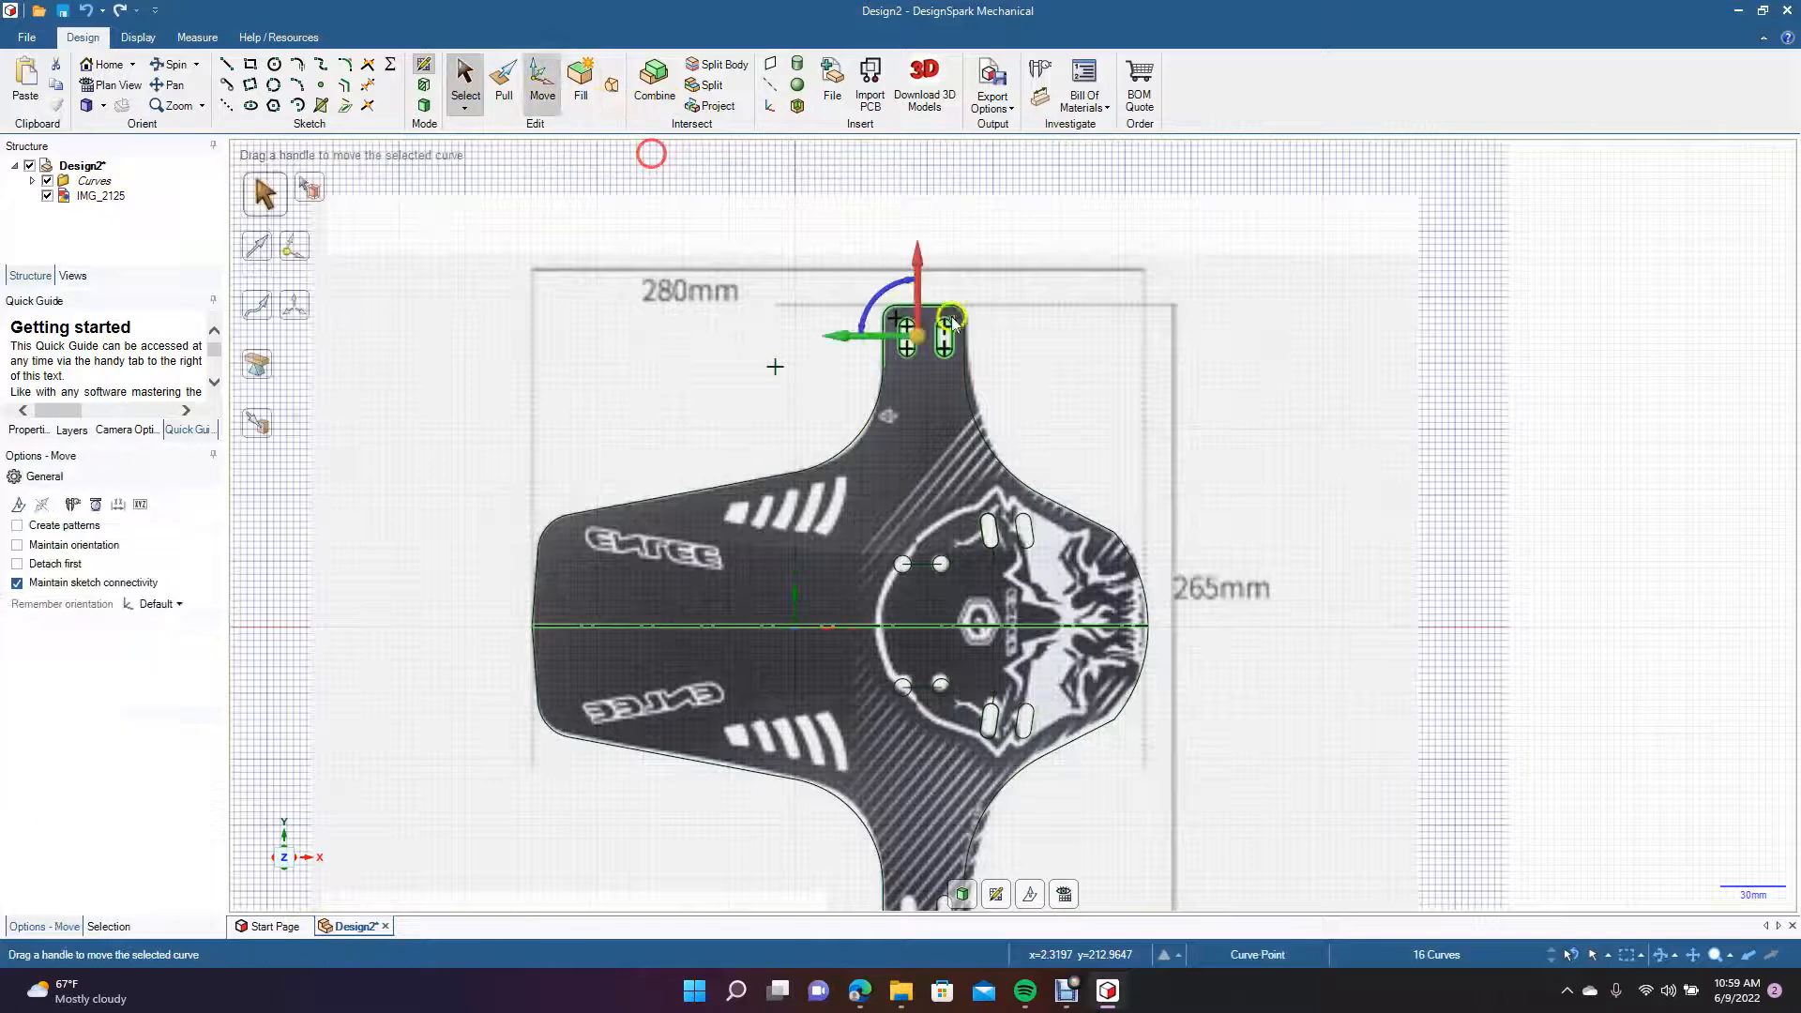
{"action": "left_click_drag", "start_coordinate": [903, 265], "coordinate": [893, 832]}
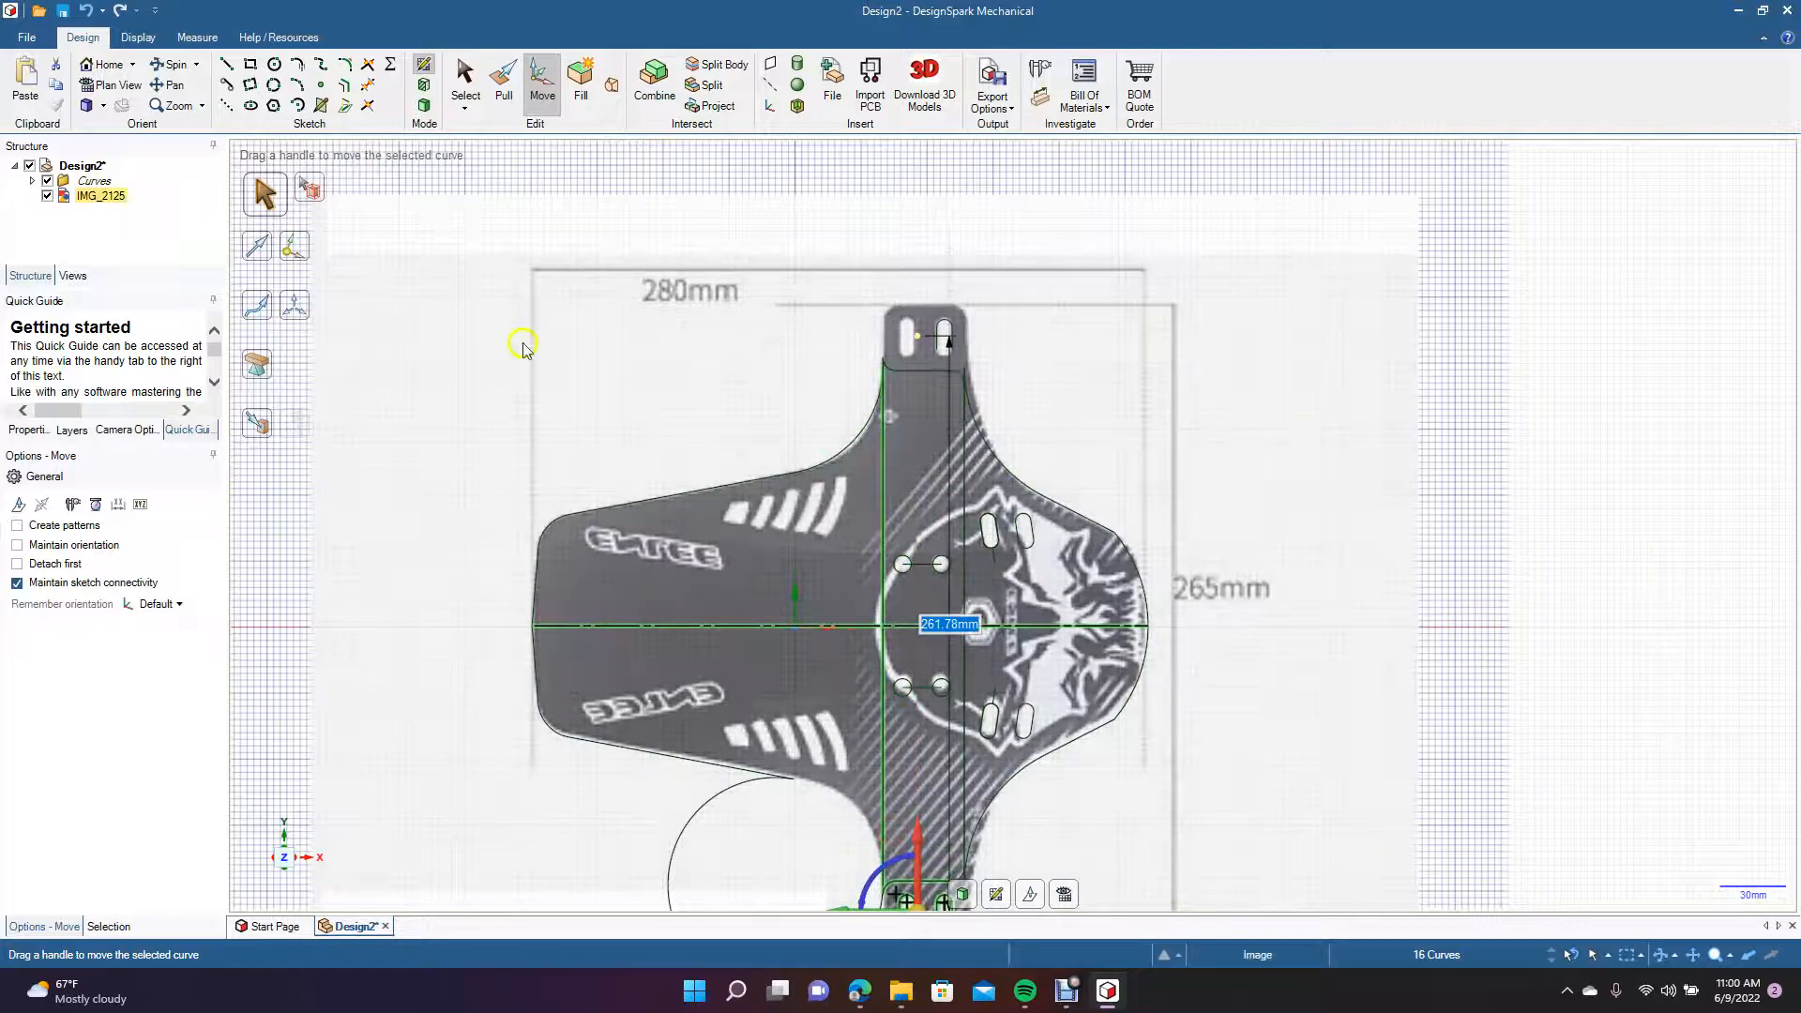
{"action": "left_click", "coordinate": [166, 87]}
{"action": "left_click_drag", "start_coordinate": [311, 418], "coordinate": [303, 287]}
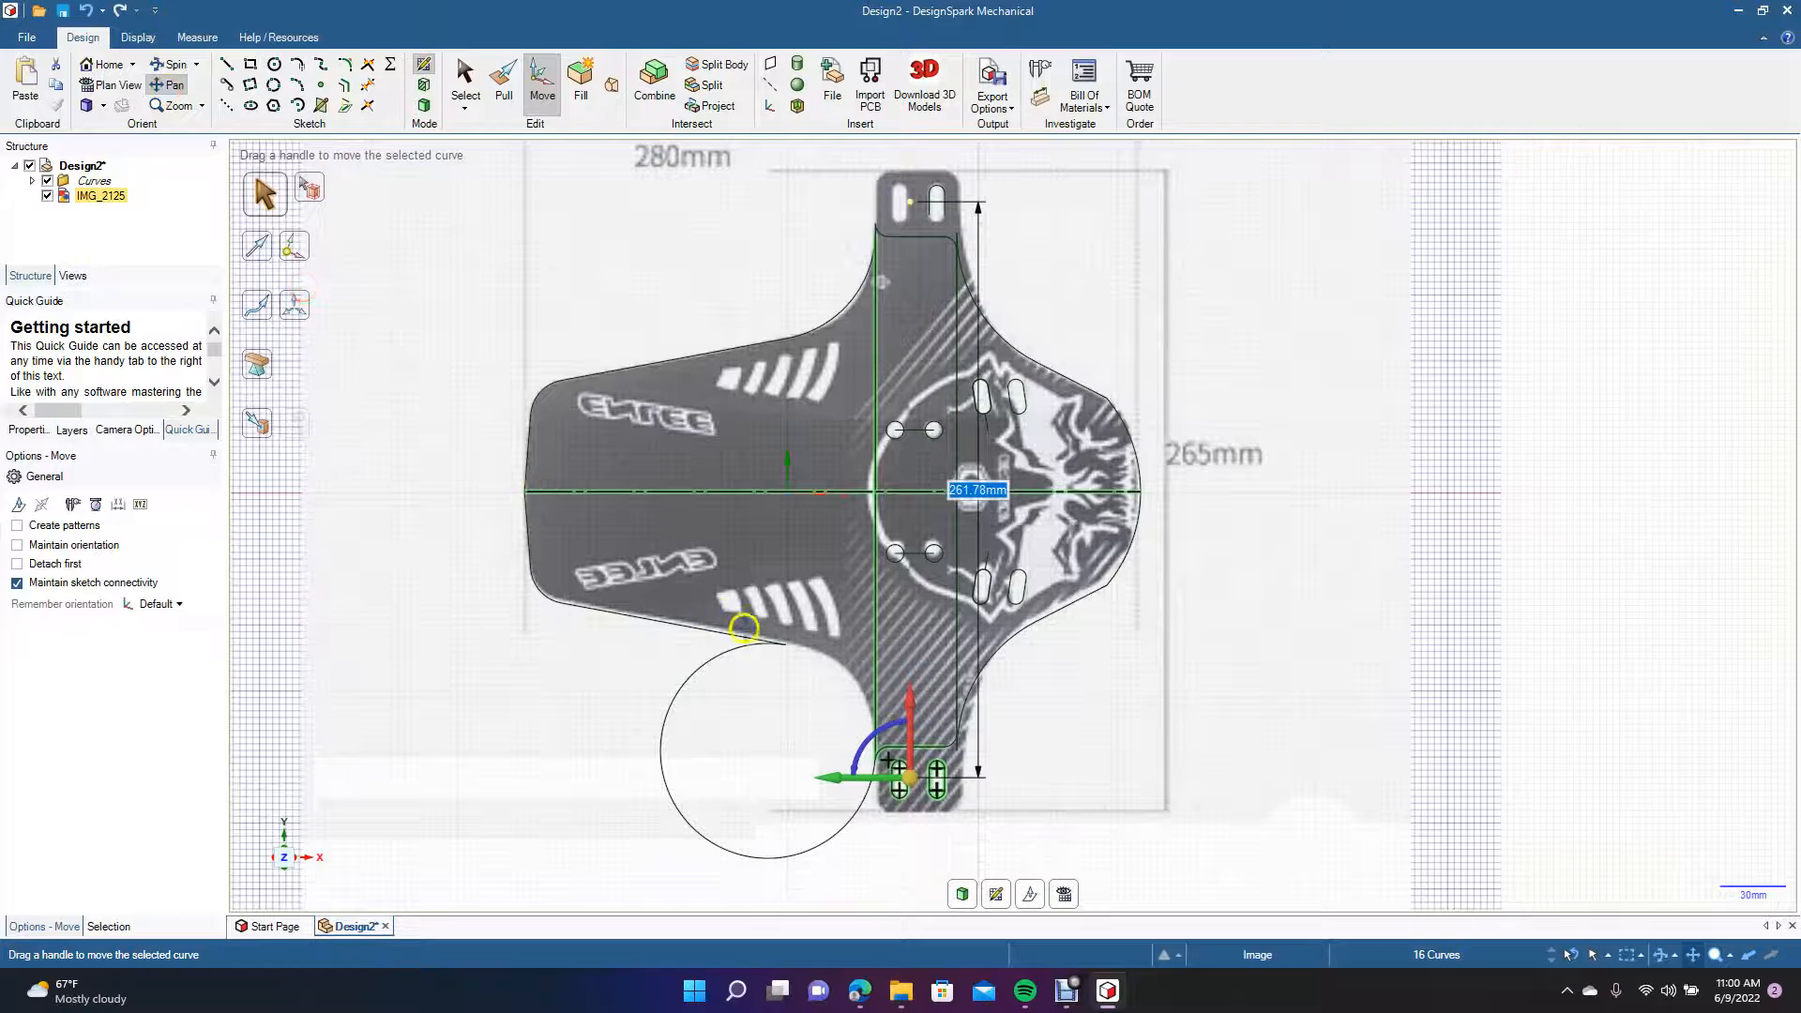
{"action": "left_click", "coordinate": [465, 79]}
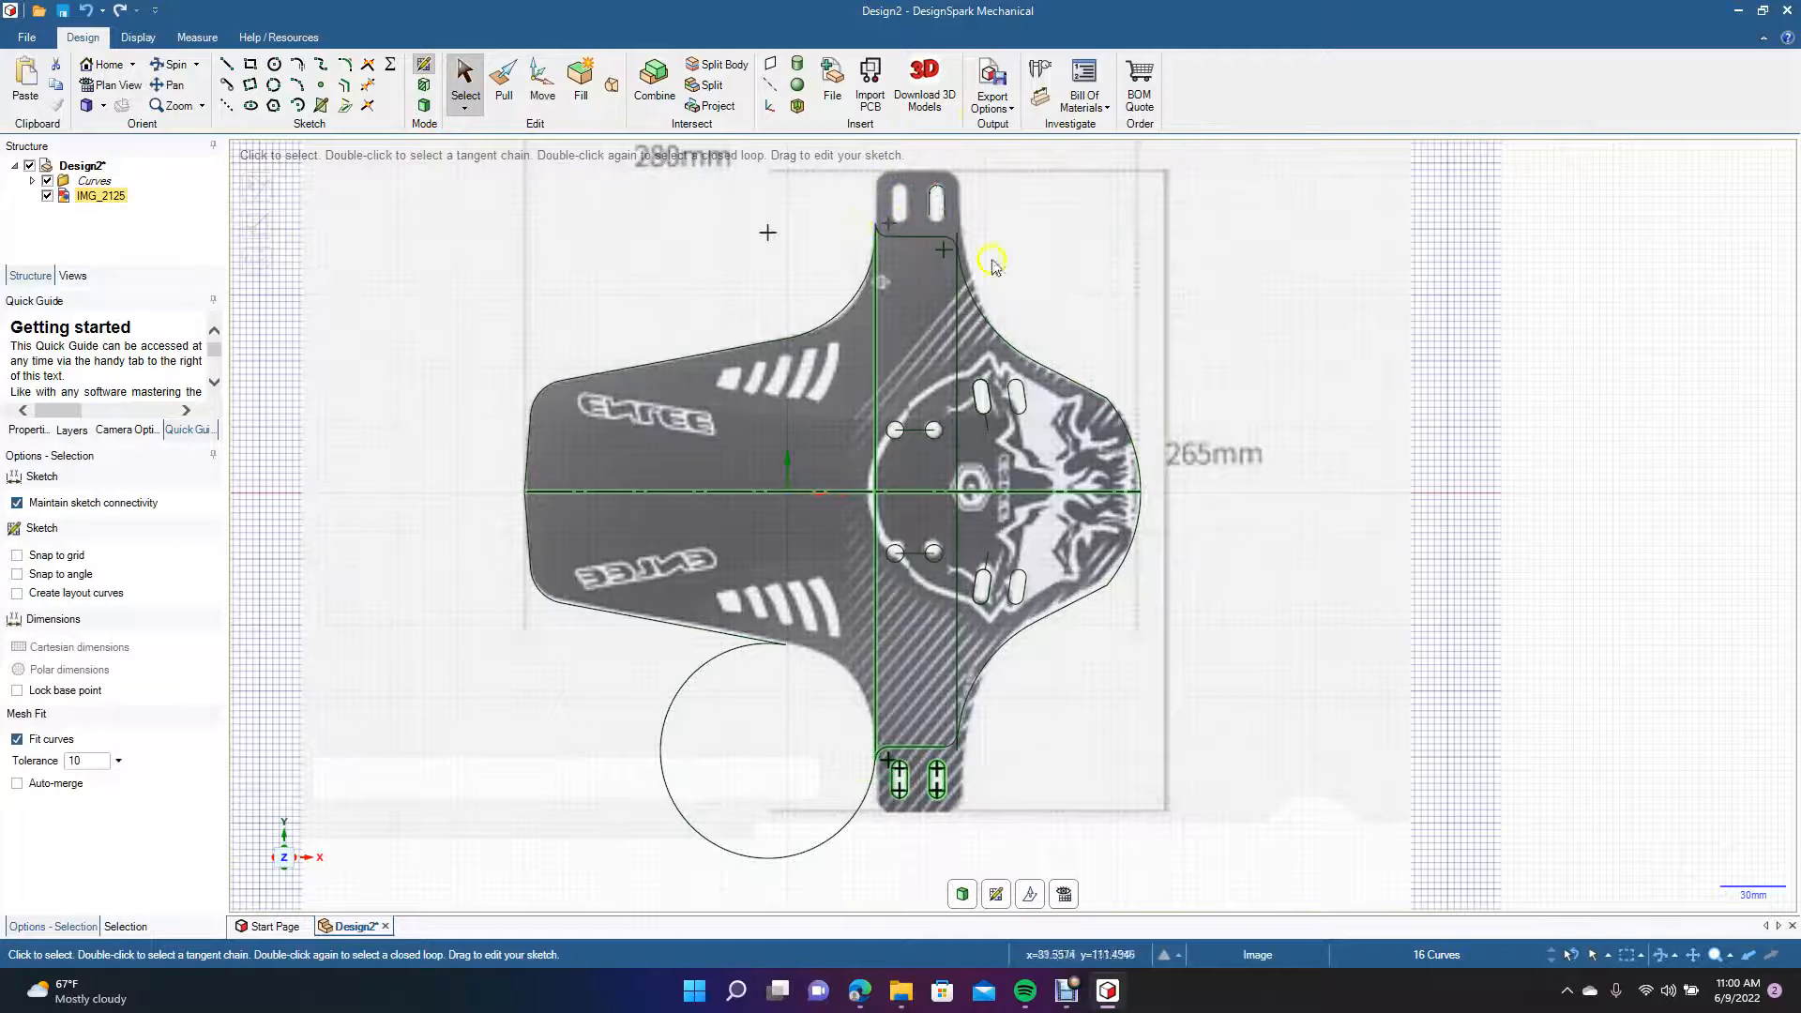
Undo the downward move of the upper tab's two slots and clear the curve selection.
{"action": "key", "text": "ctrl+z"}
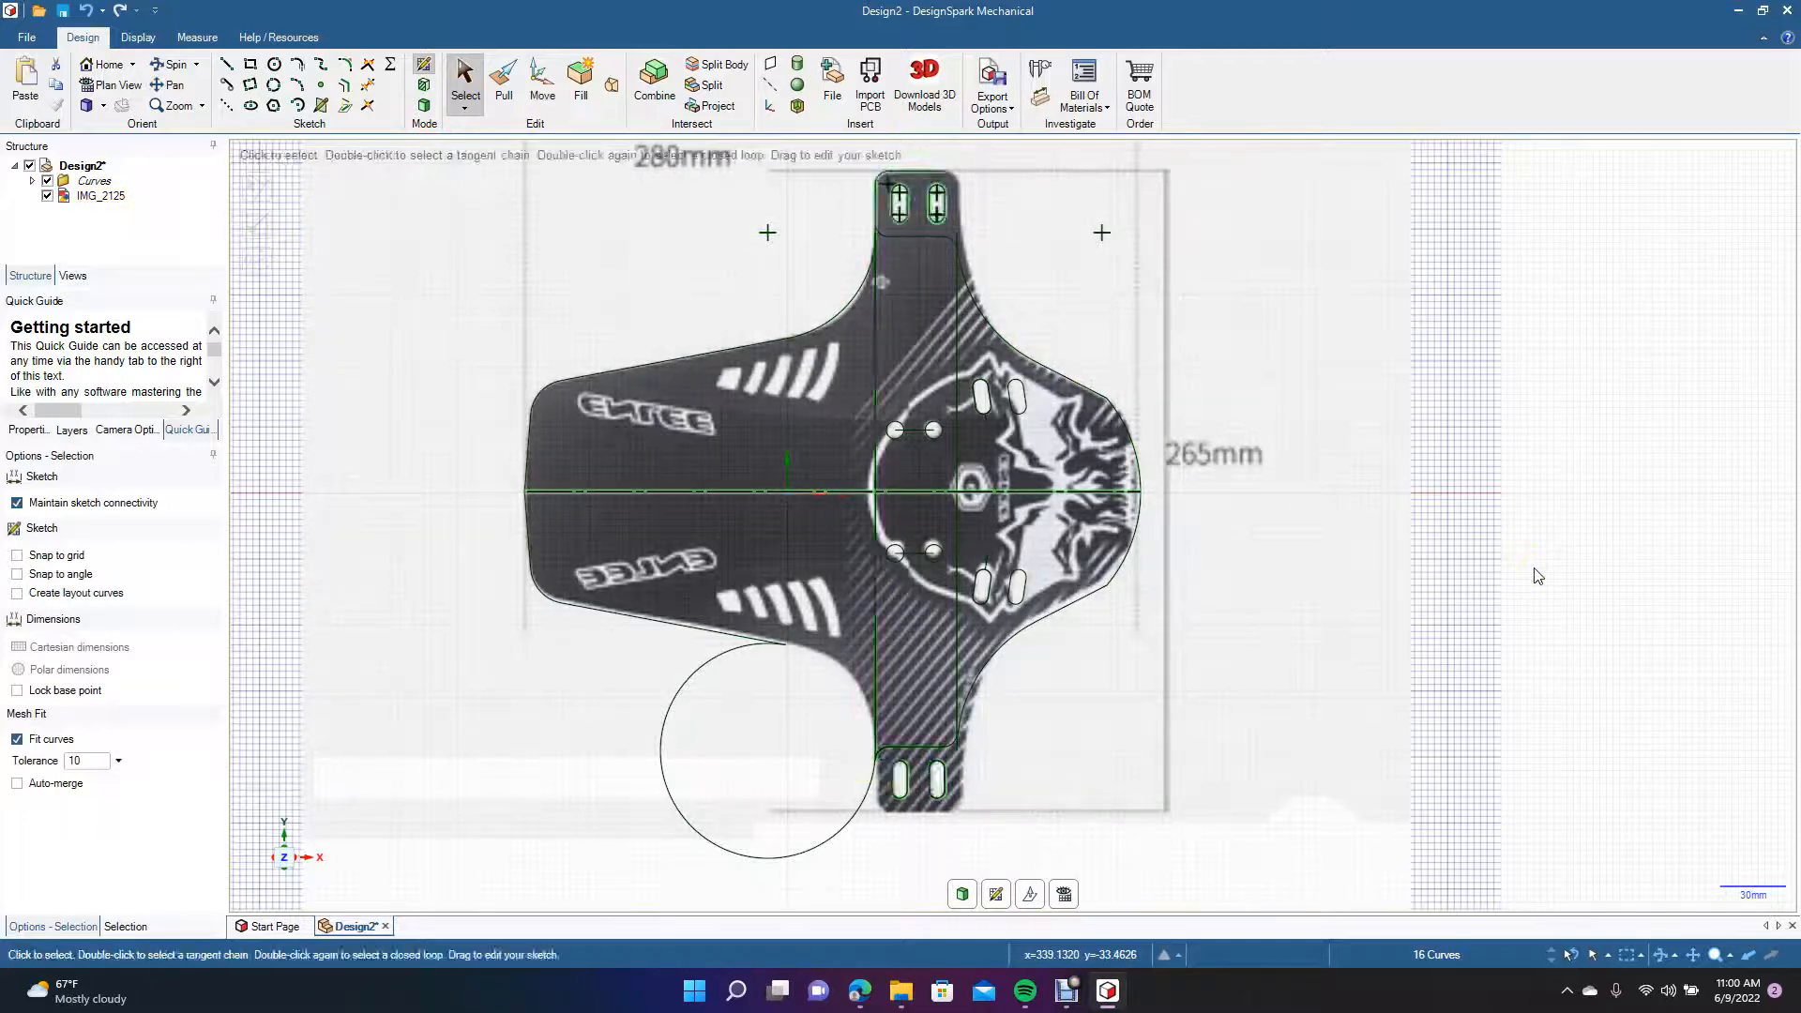
{"action": "key", "text": "ctrl+y"}
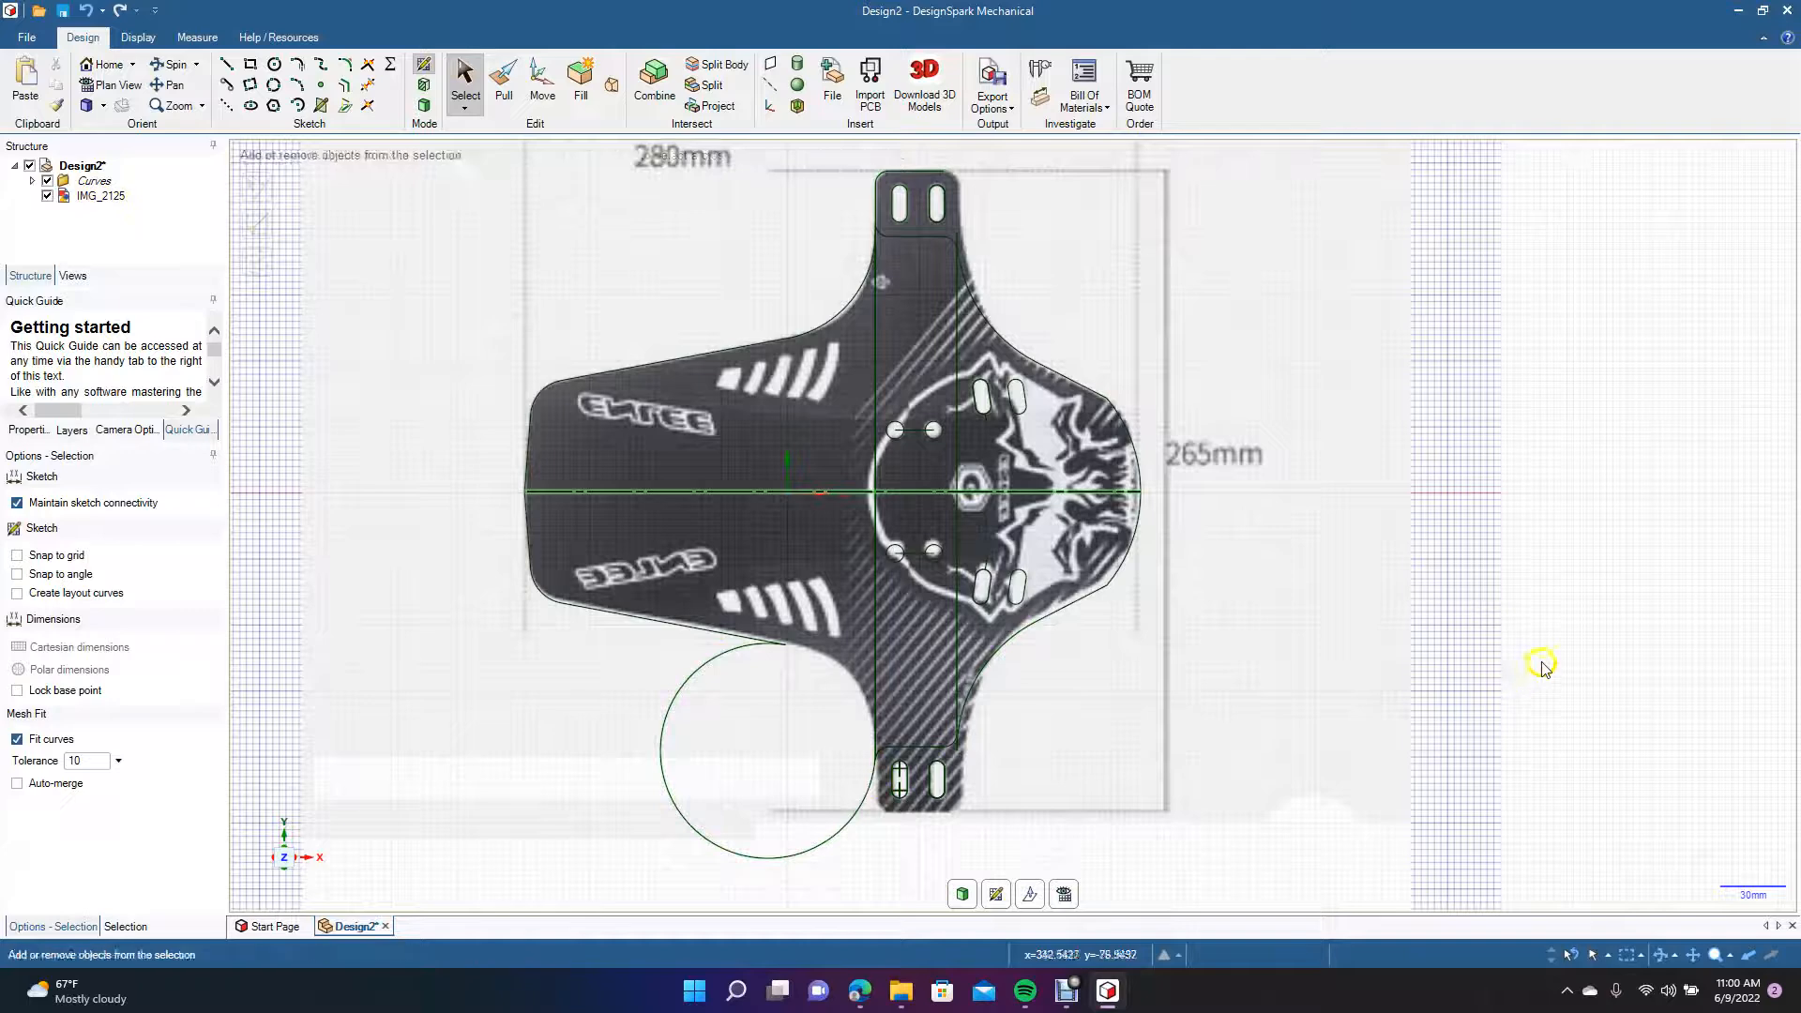
{"action": "key", "text": "ctrl+z"}
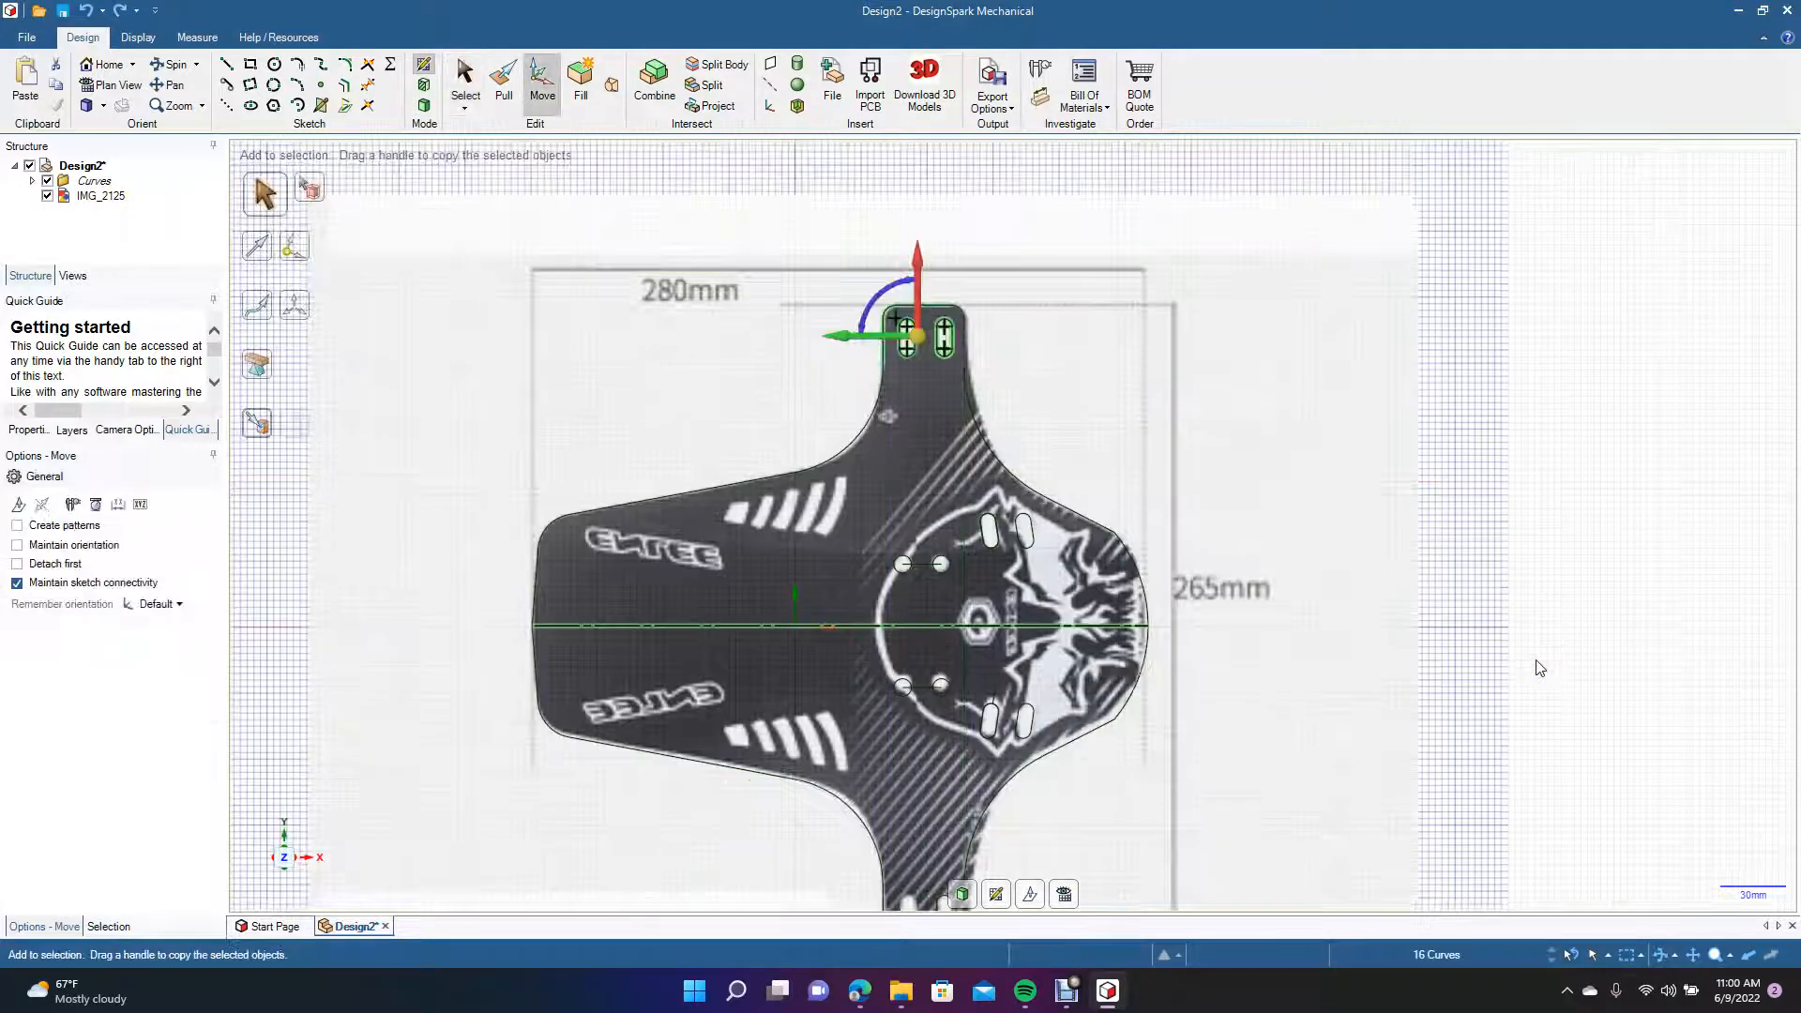
{"action": "left_click", "coordinate": [1496, 656]}
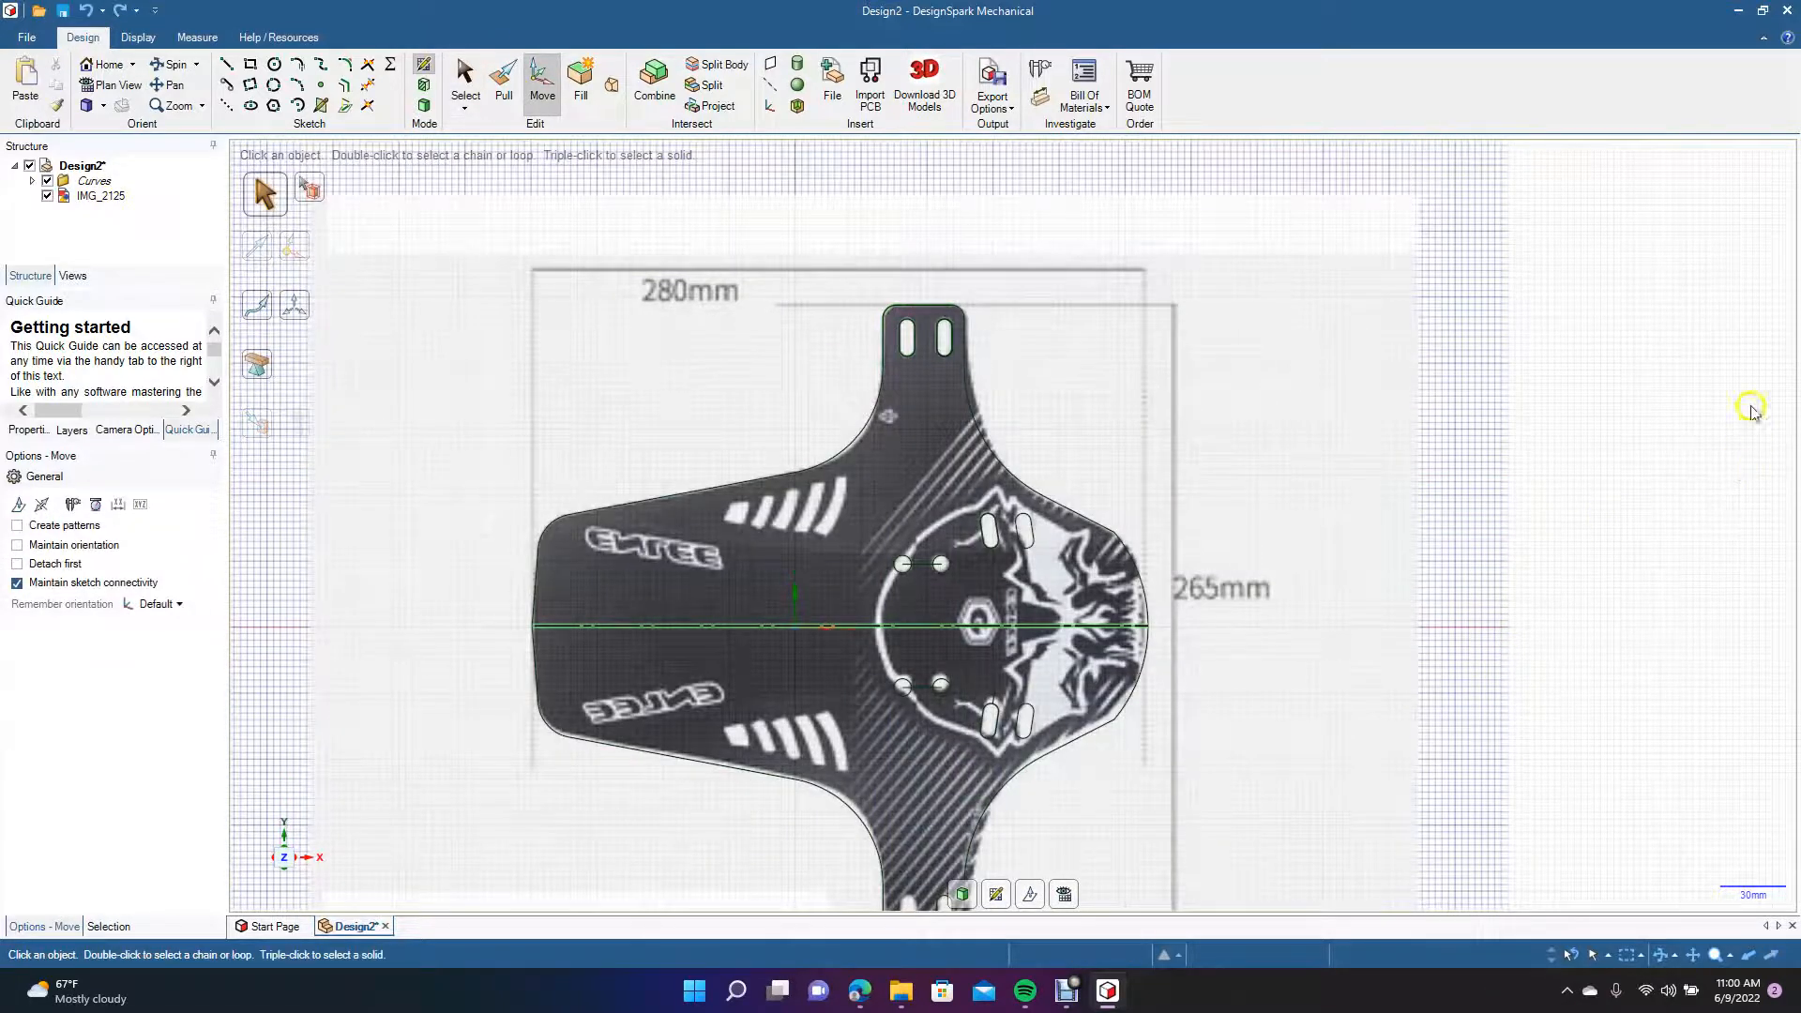
Delete the reference image and the horizontal centre line running through the mud flap outline.
{"action": "left_click", "coordinate": [172, 86]}
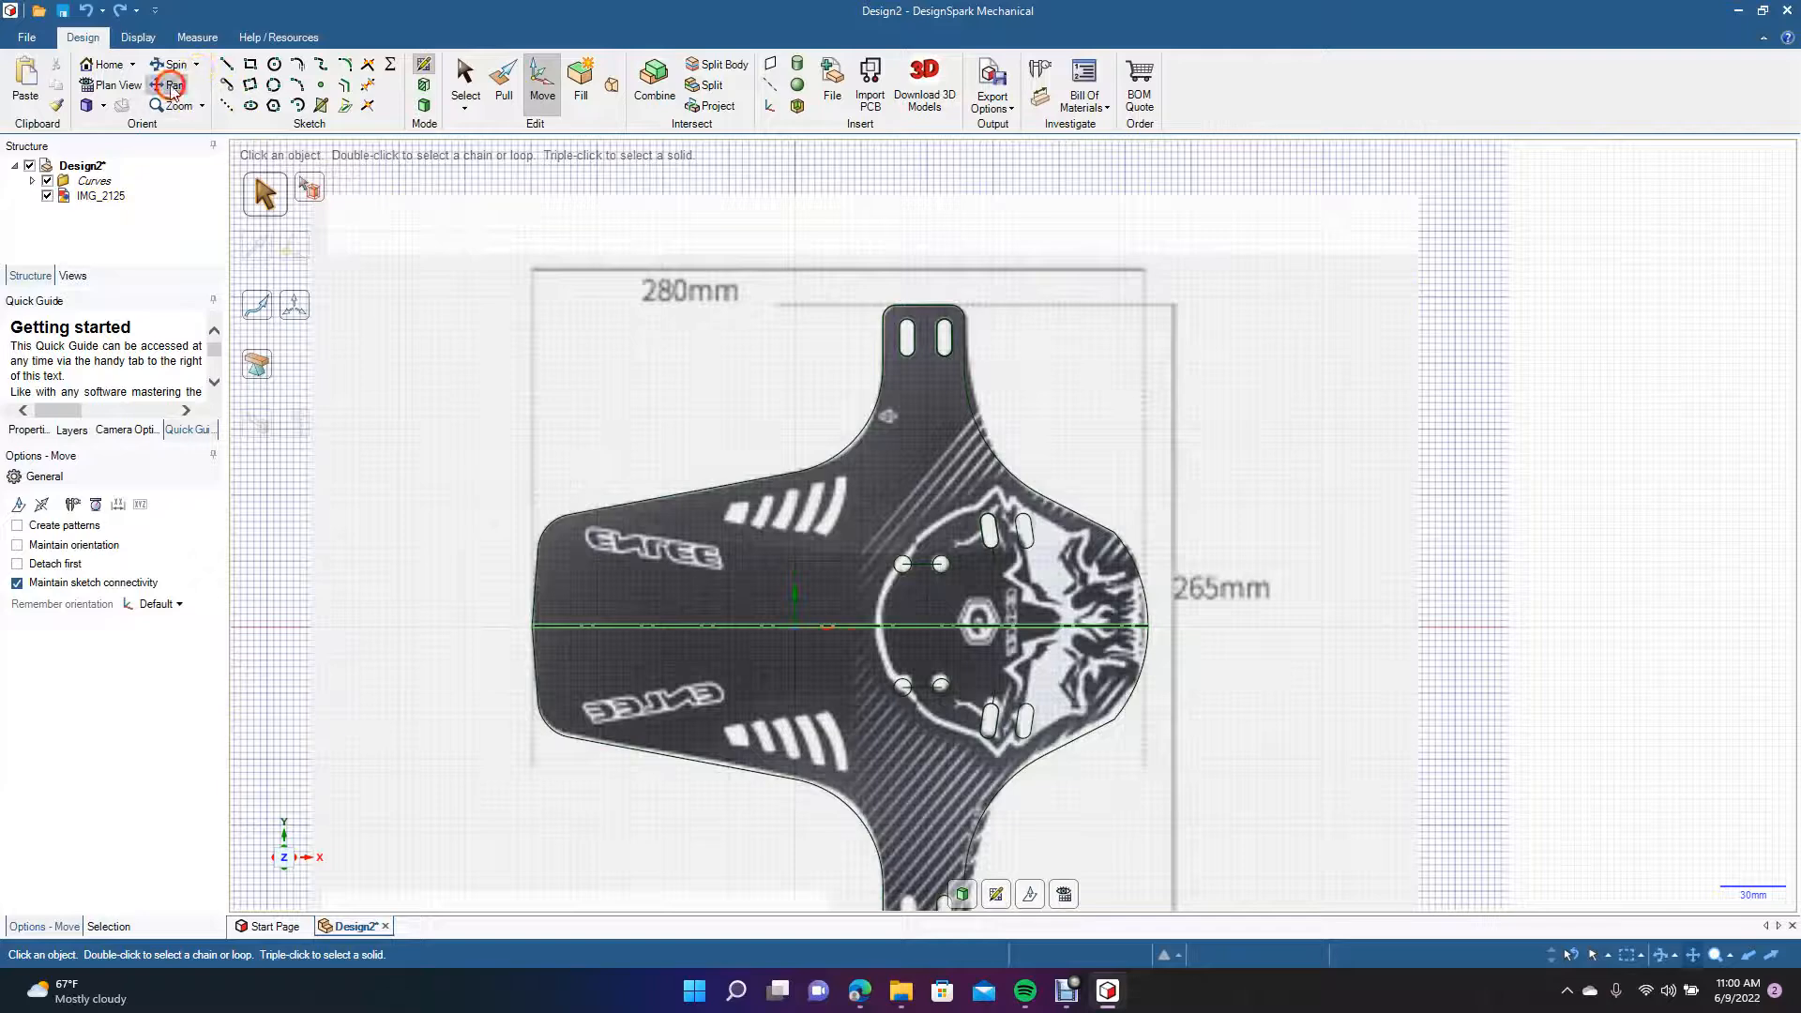
{"action": "left_click_drag", "start_coordinate": [1210, 522], "coordinate": [1198, 406]}
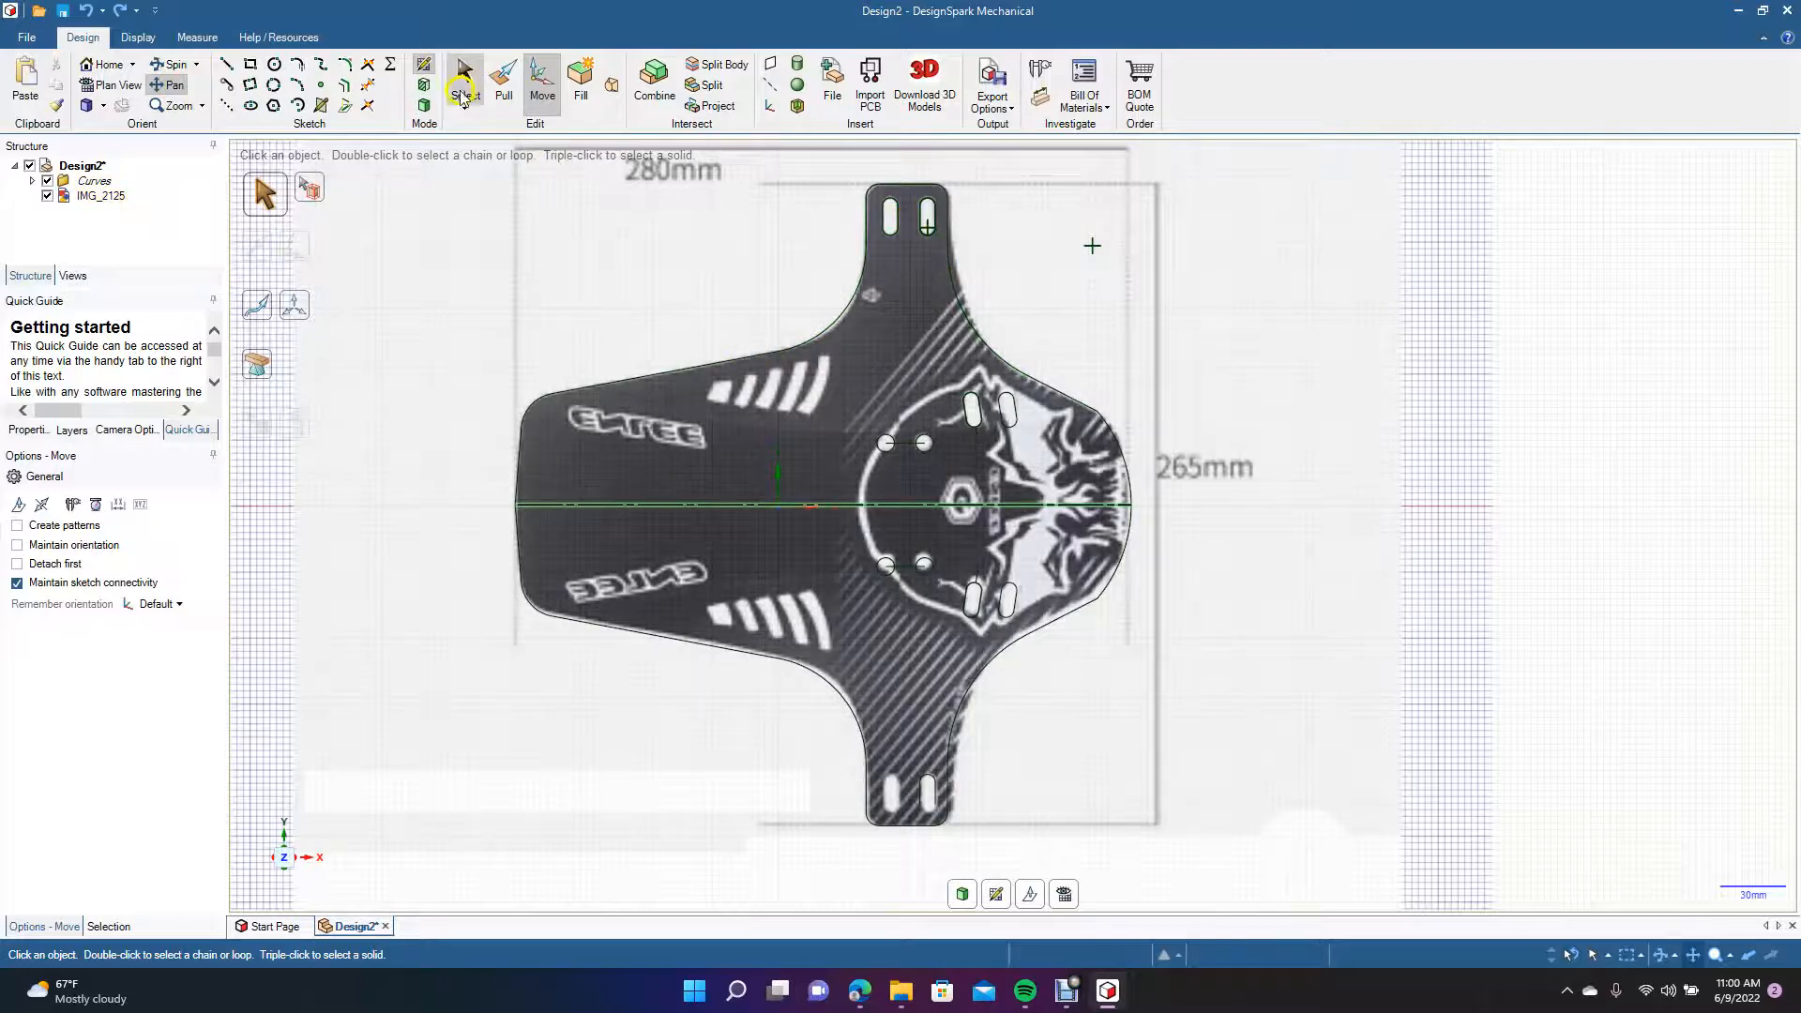
{"action": "left_click", "coordinate": [466, 84]}
{"action": "left_click", "coordinate": [515, 222]}
{"action": "key", "text": "Delete"}
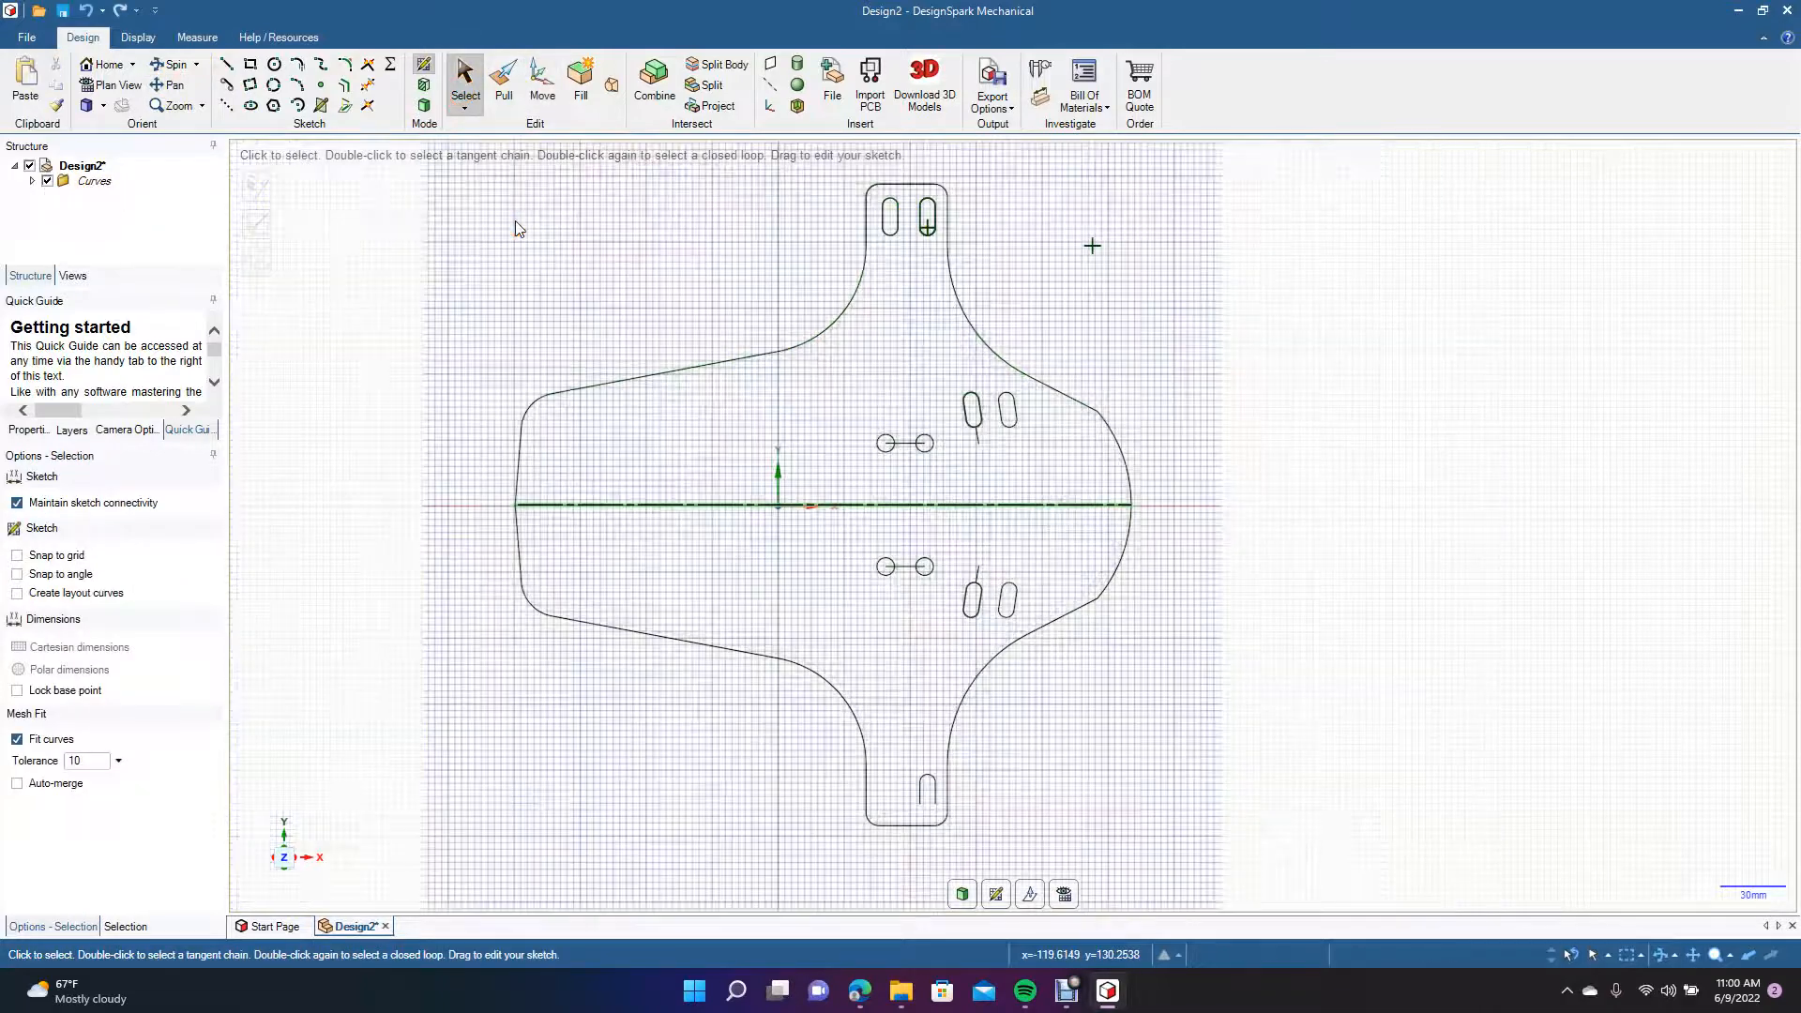
{"action": "left_click", "coordinate": [632, 462]}
{"action": "left_click", "coordinate": [633, 505]}
{"action": "key", "text": "Delete"}
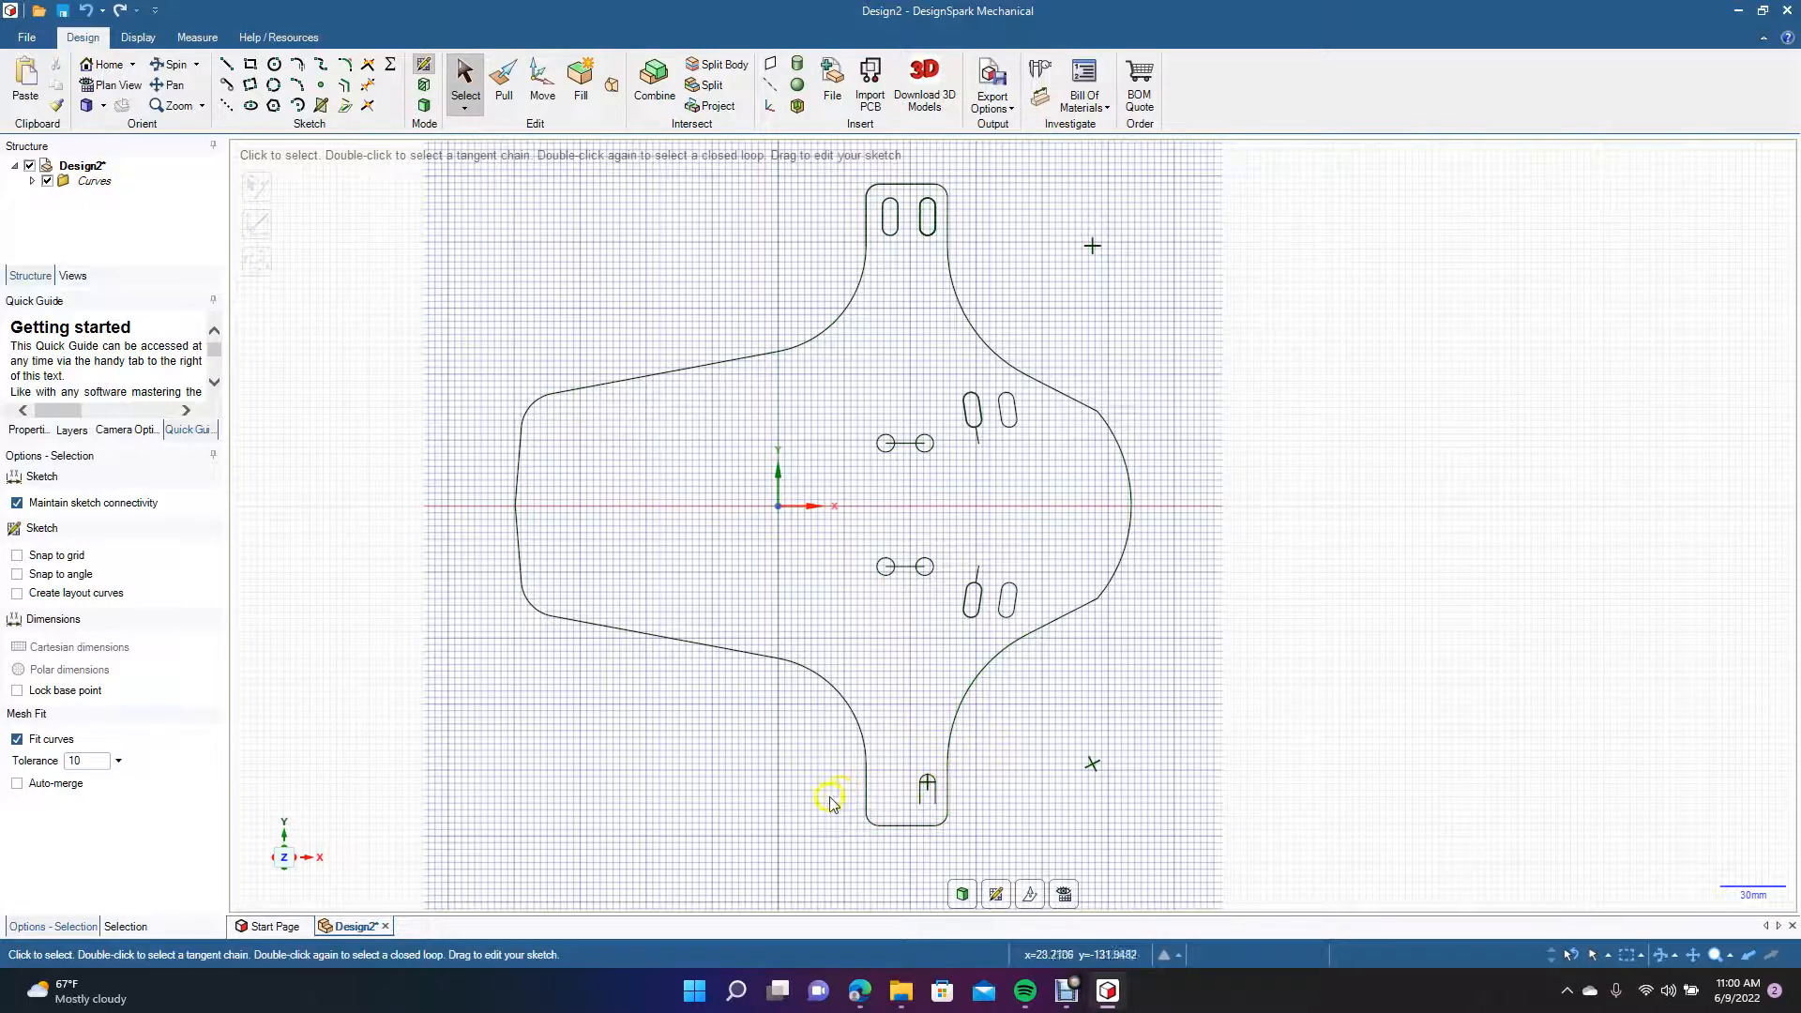
Move the three curves of the lower tab's open-ended slot 17 mm to the left, keeping a copy for pasting.
{"action": "scroll", "coordinate": [802, 812], "scroll_direction": "up", "scroll_amount": 5}
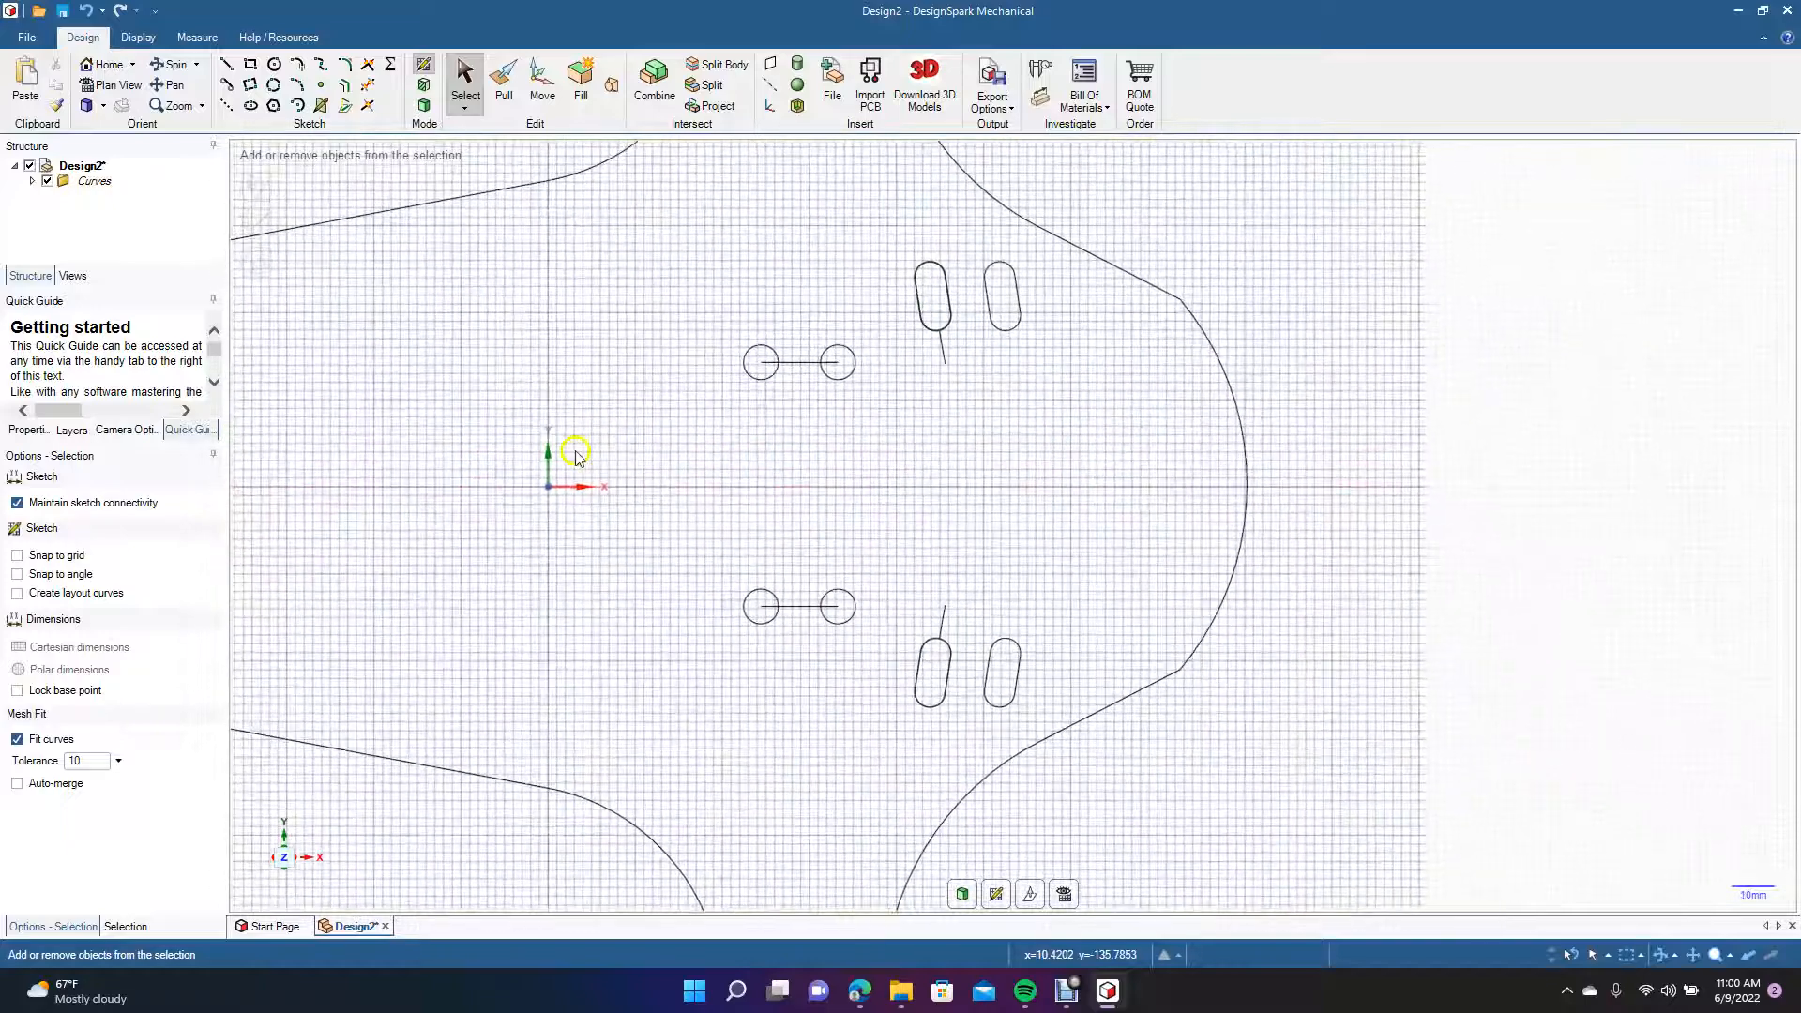
{"action": "left_click", "coordinate": [169, 85]}
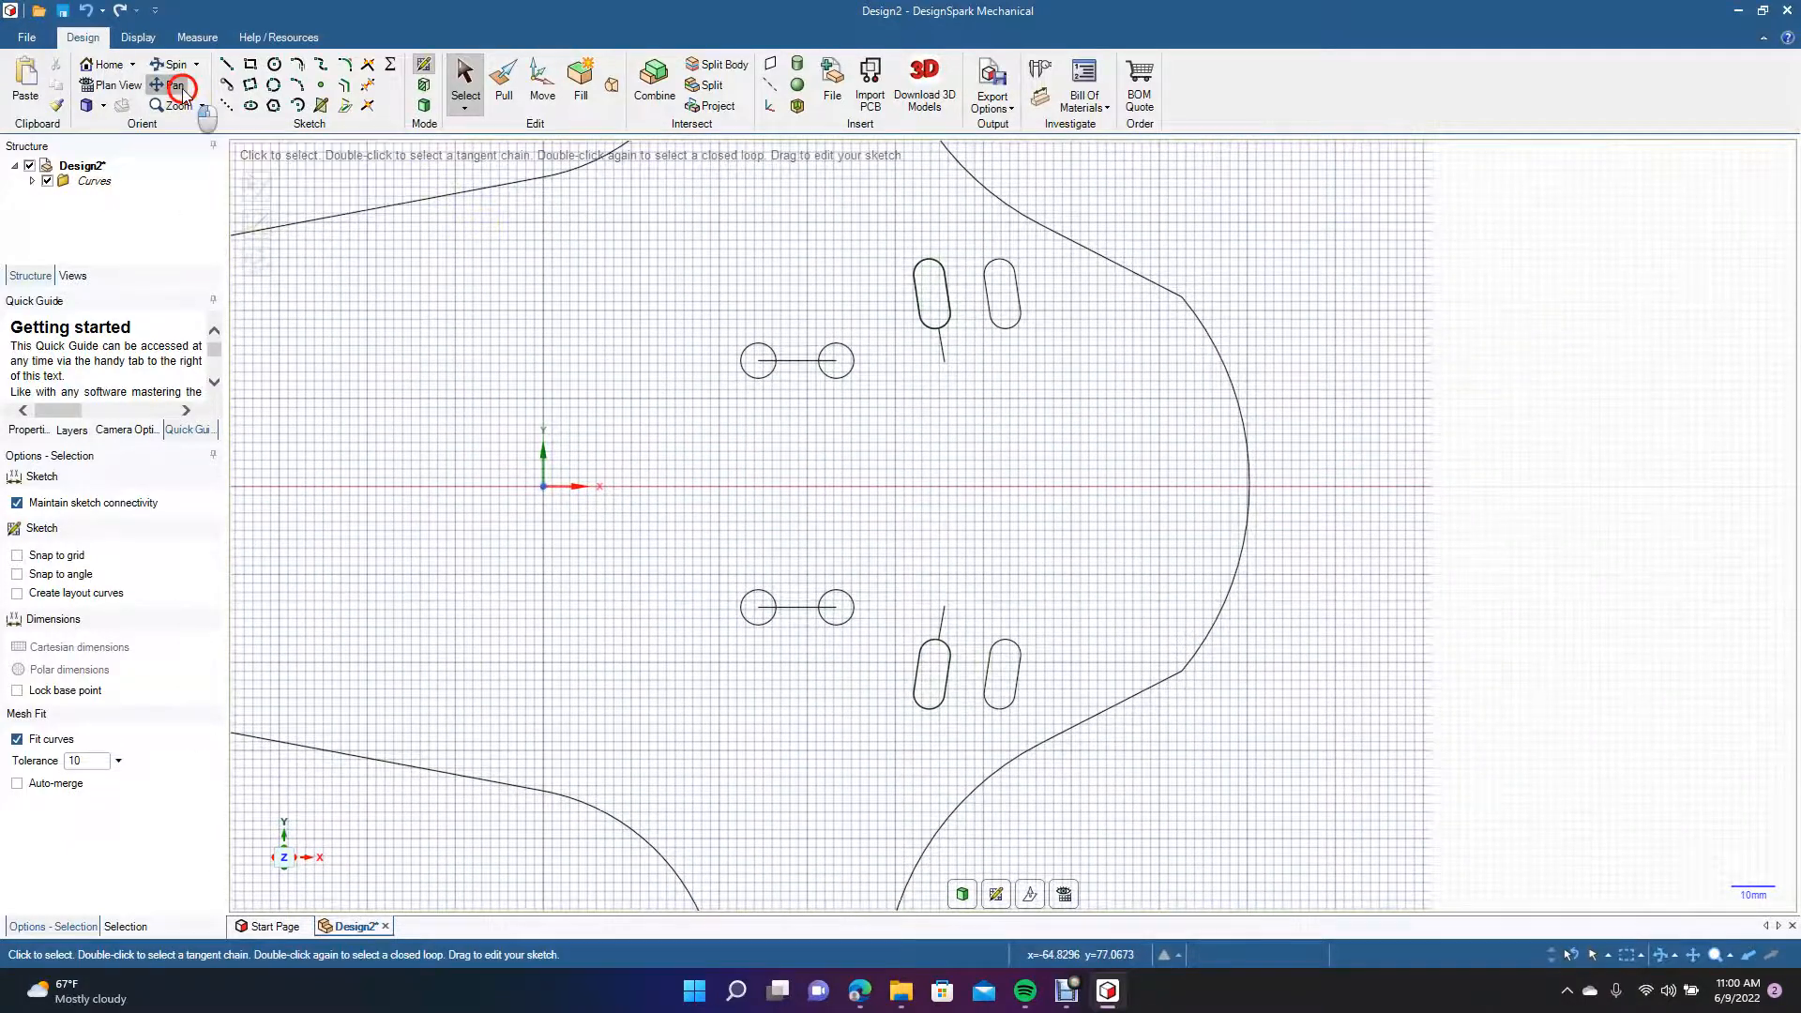
{"action": "left_click_drag", "start_coordinate": [538, 573], "coordinate": [558, 350]}
{"action": "left_click_drag", "start_coordinate": [575, 661], "coordinate": [538, 551]}
{"action": "left_click", "coordinate": [466, 80]}
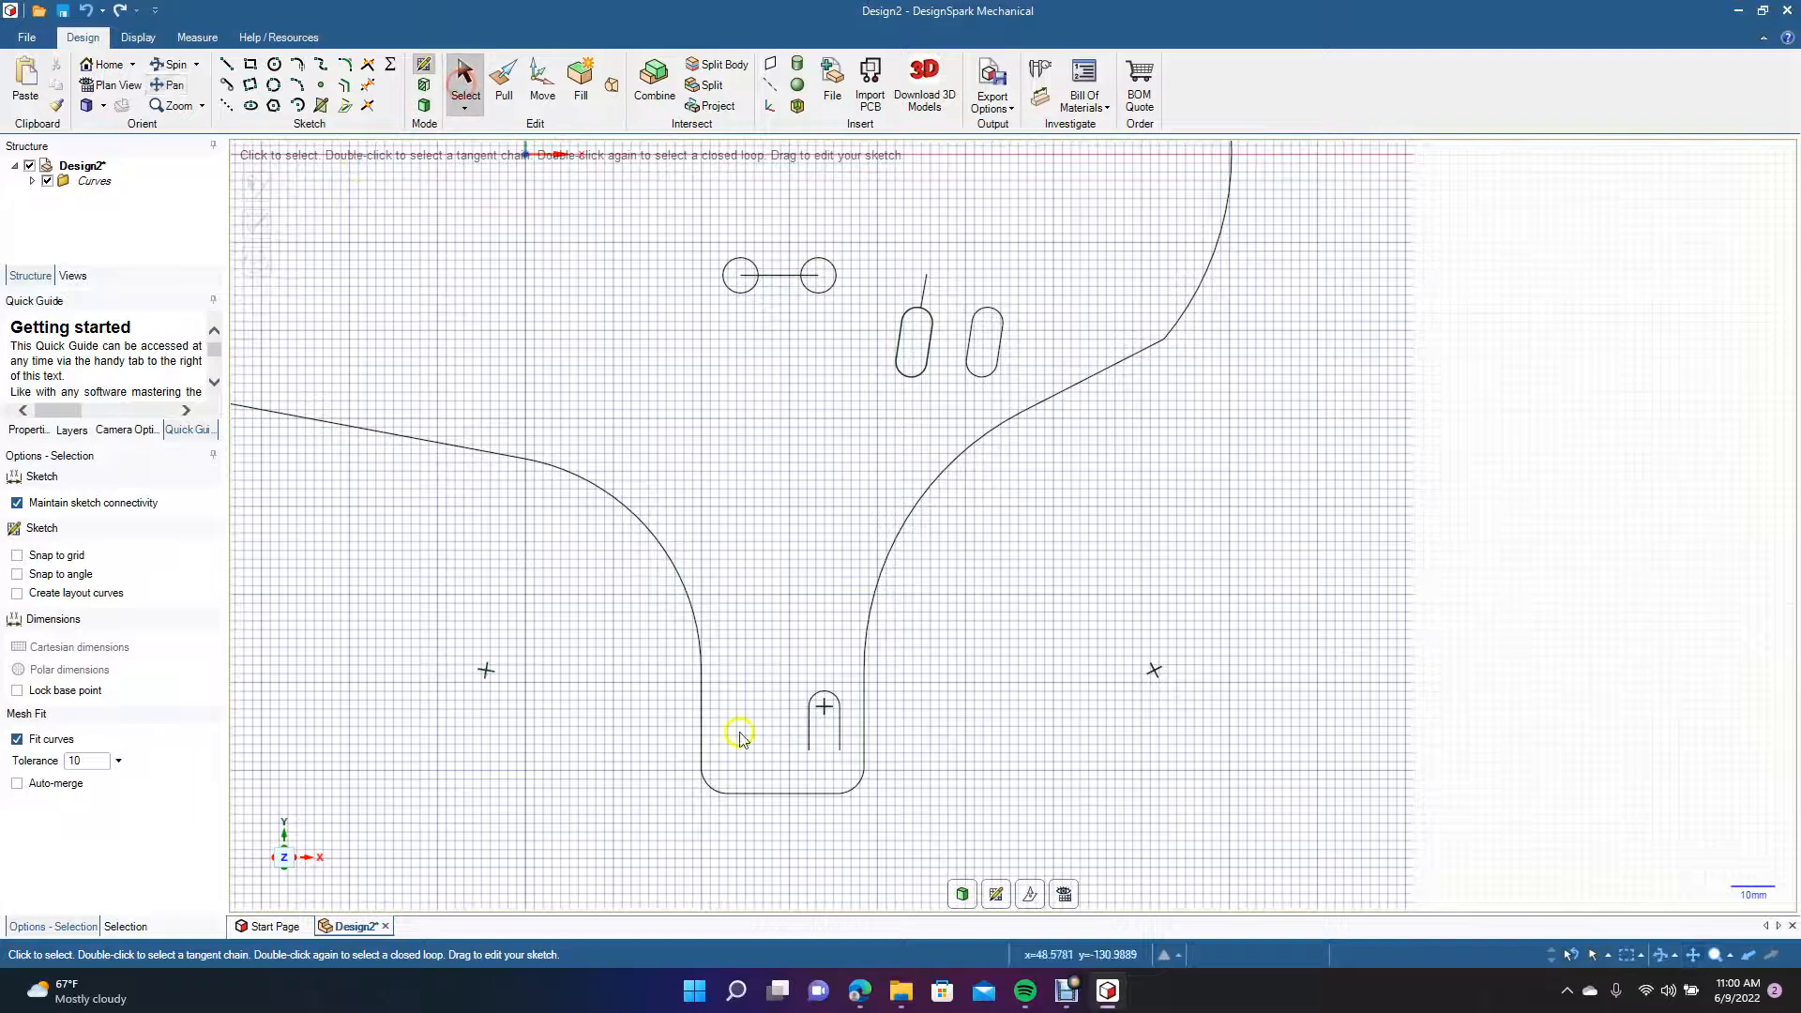
{"action": "left_click", "coordinate": [808, 727]}
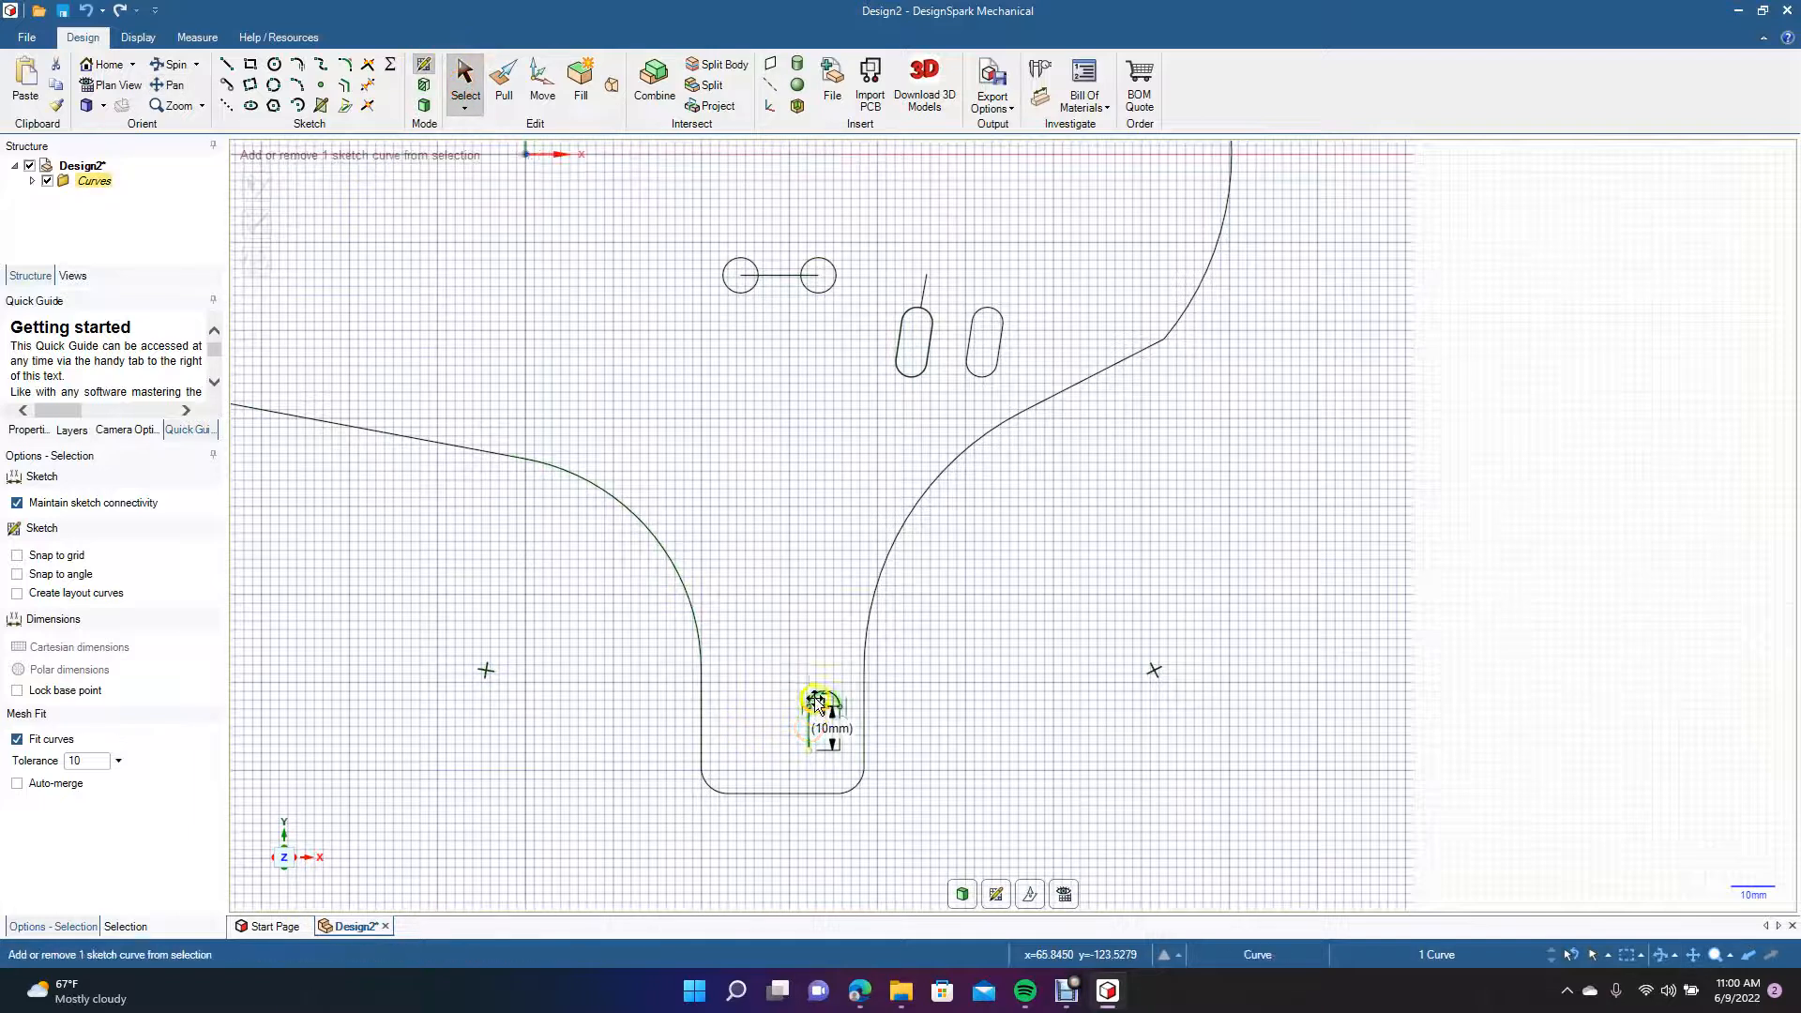
{"action": "left_click", "coordinate": [814, 698], "text": "ctrl"}
{"action": "left_click", "coordinate": [842, 741], "text": "ctrl"}
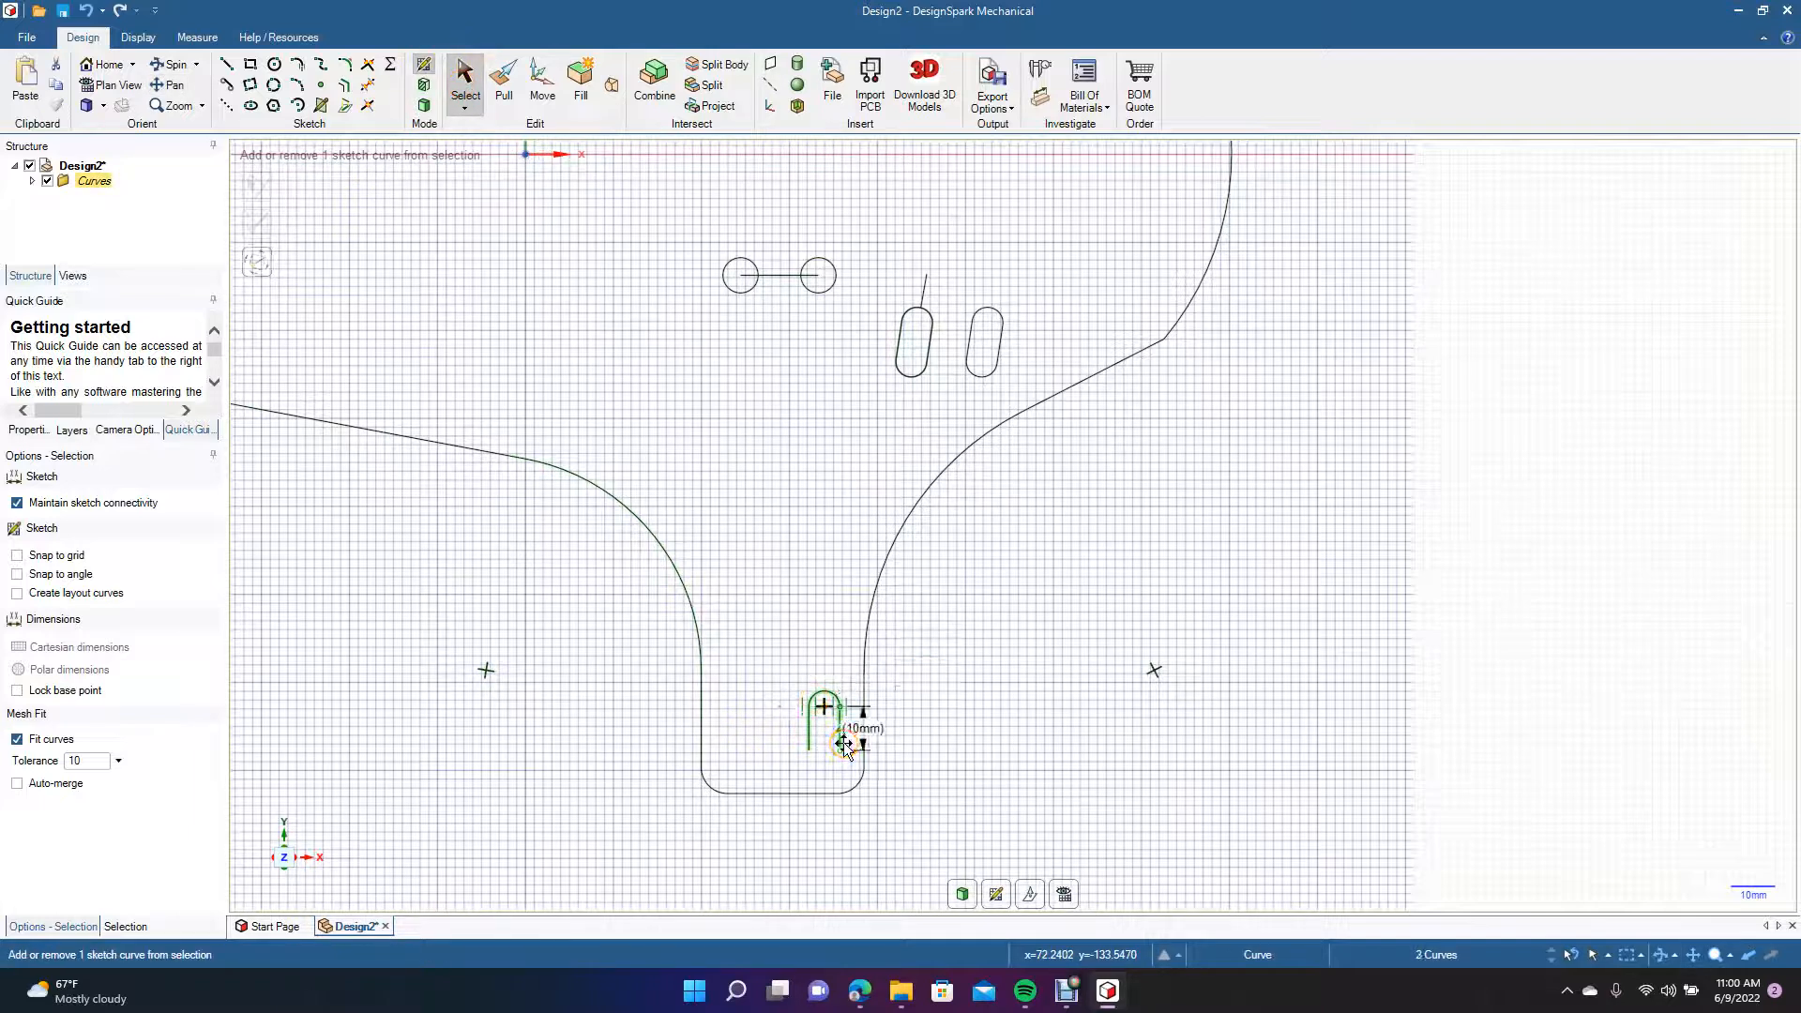
{"action": "left_click", "coordinate": [537, 83]}
{"action": "left_click_drag", "start_coordinate": [881, 734], "coordinate": [803, 738]}
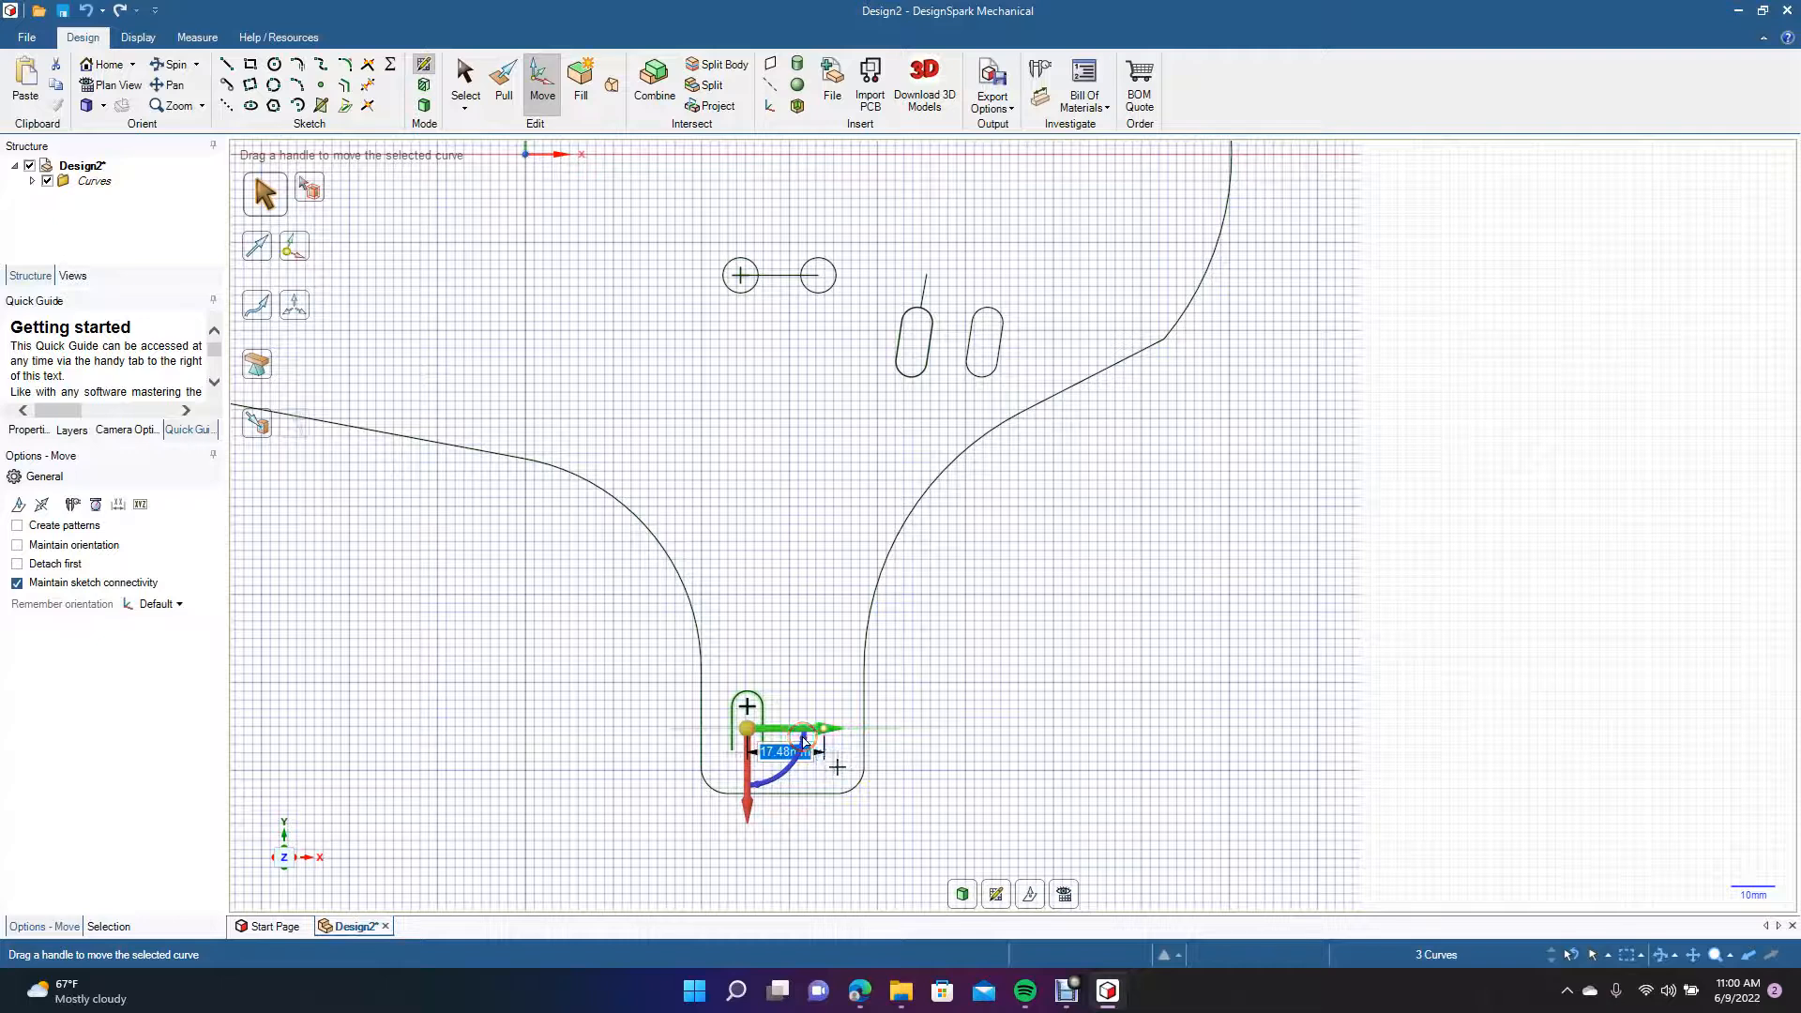
{"action": "type", "text": "17"}
{"action": "key", "text": "Return"}
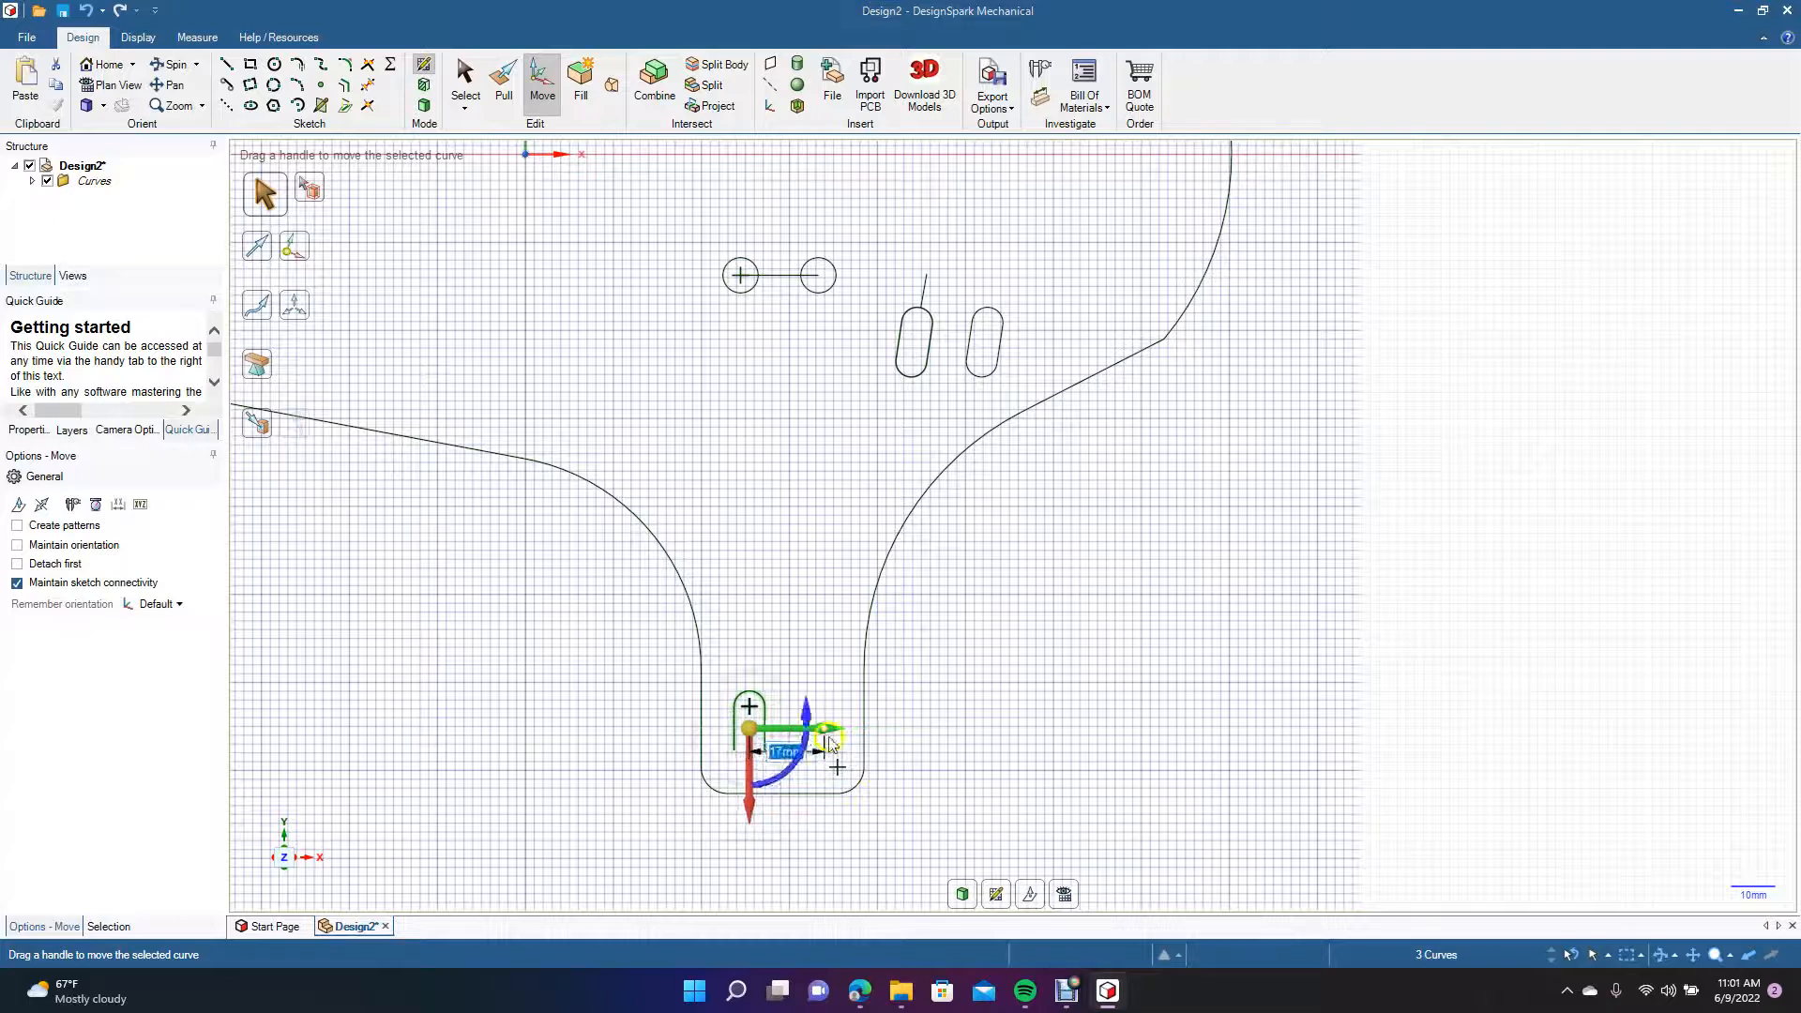
Paste the copied open-ended slot curves in their original position on the right of the lower tab.
{"action": "left_click", "coordinate": [1243, 760]}
{"action": "key", "text": "ctrl+v"}
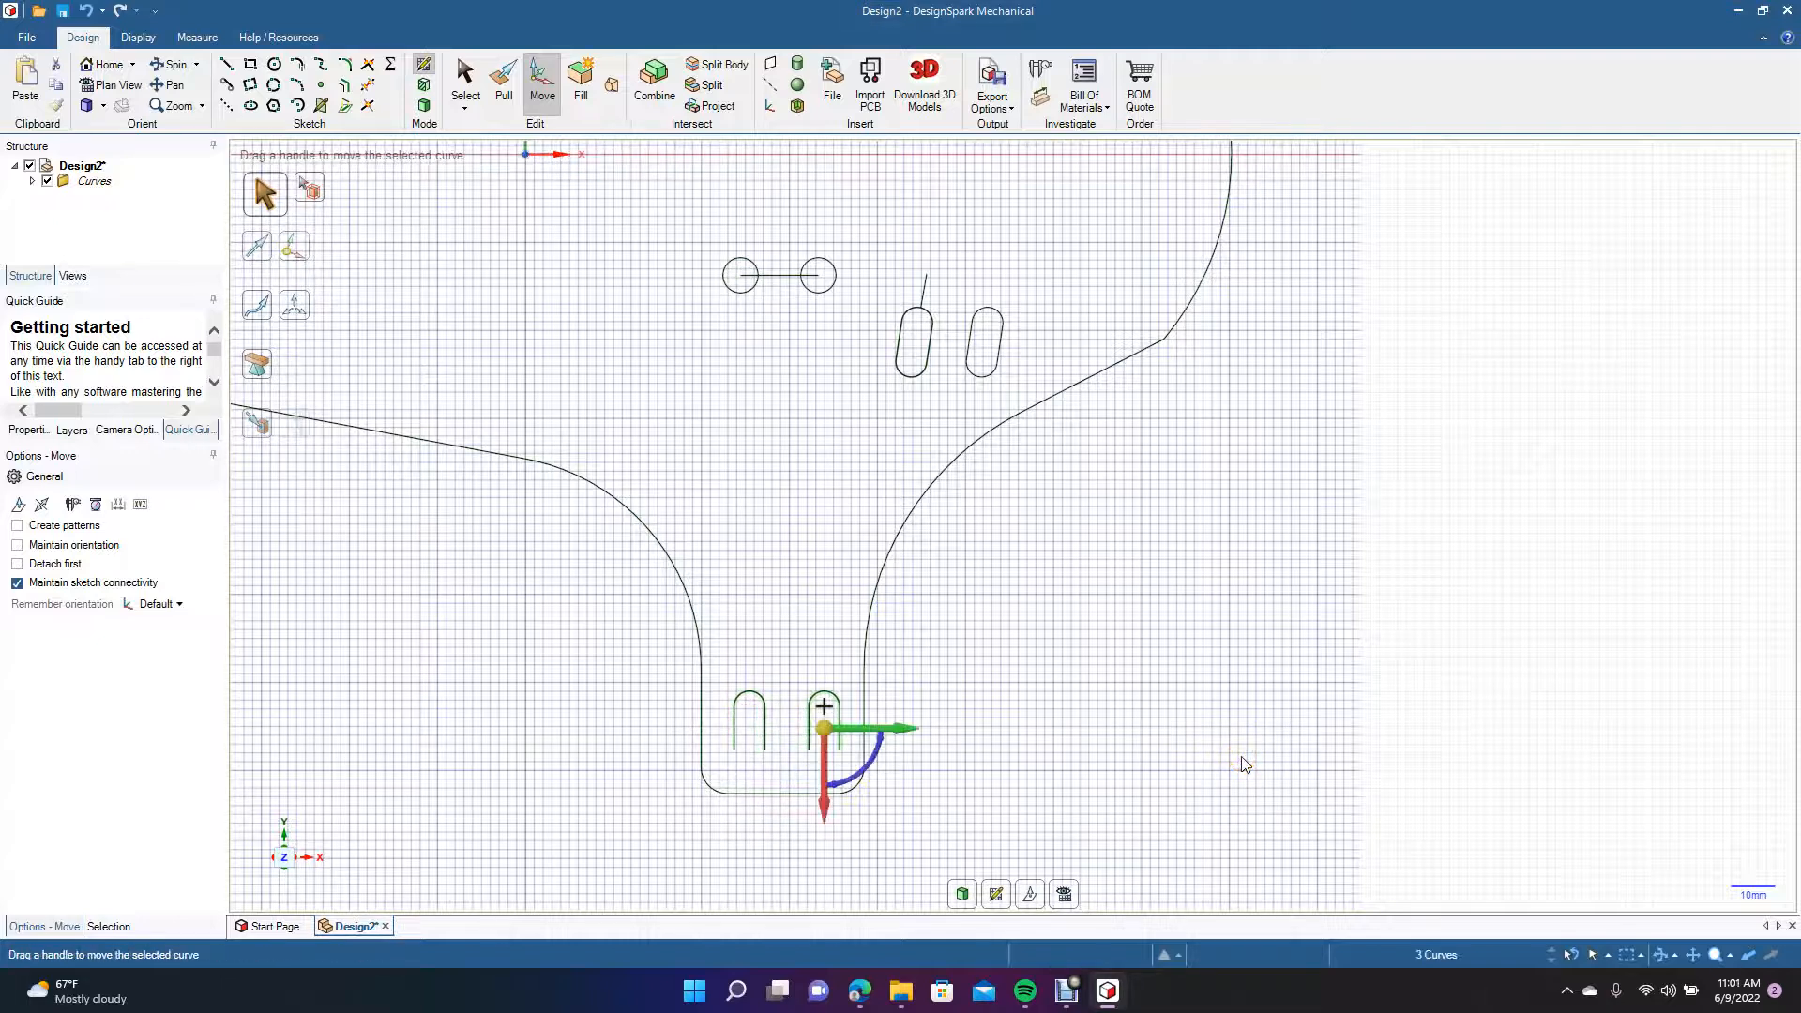
{"action": "left_click", "coordinate": [1456, 788]}
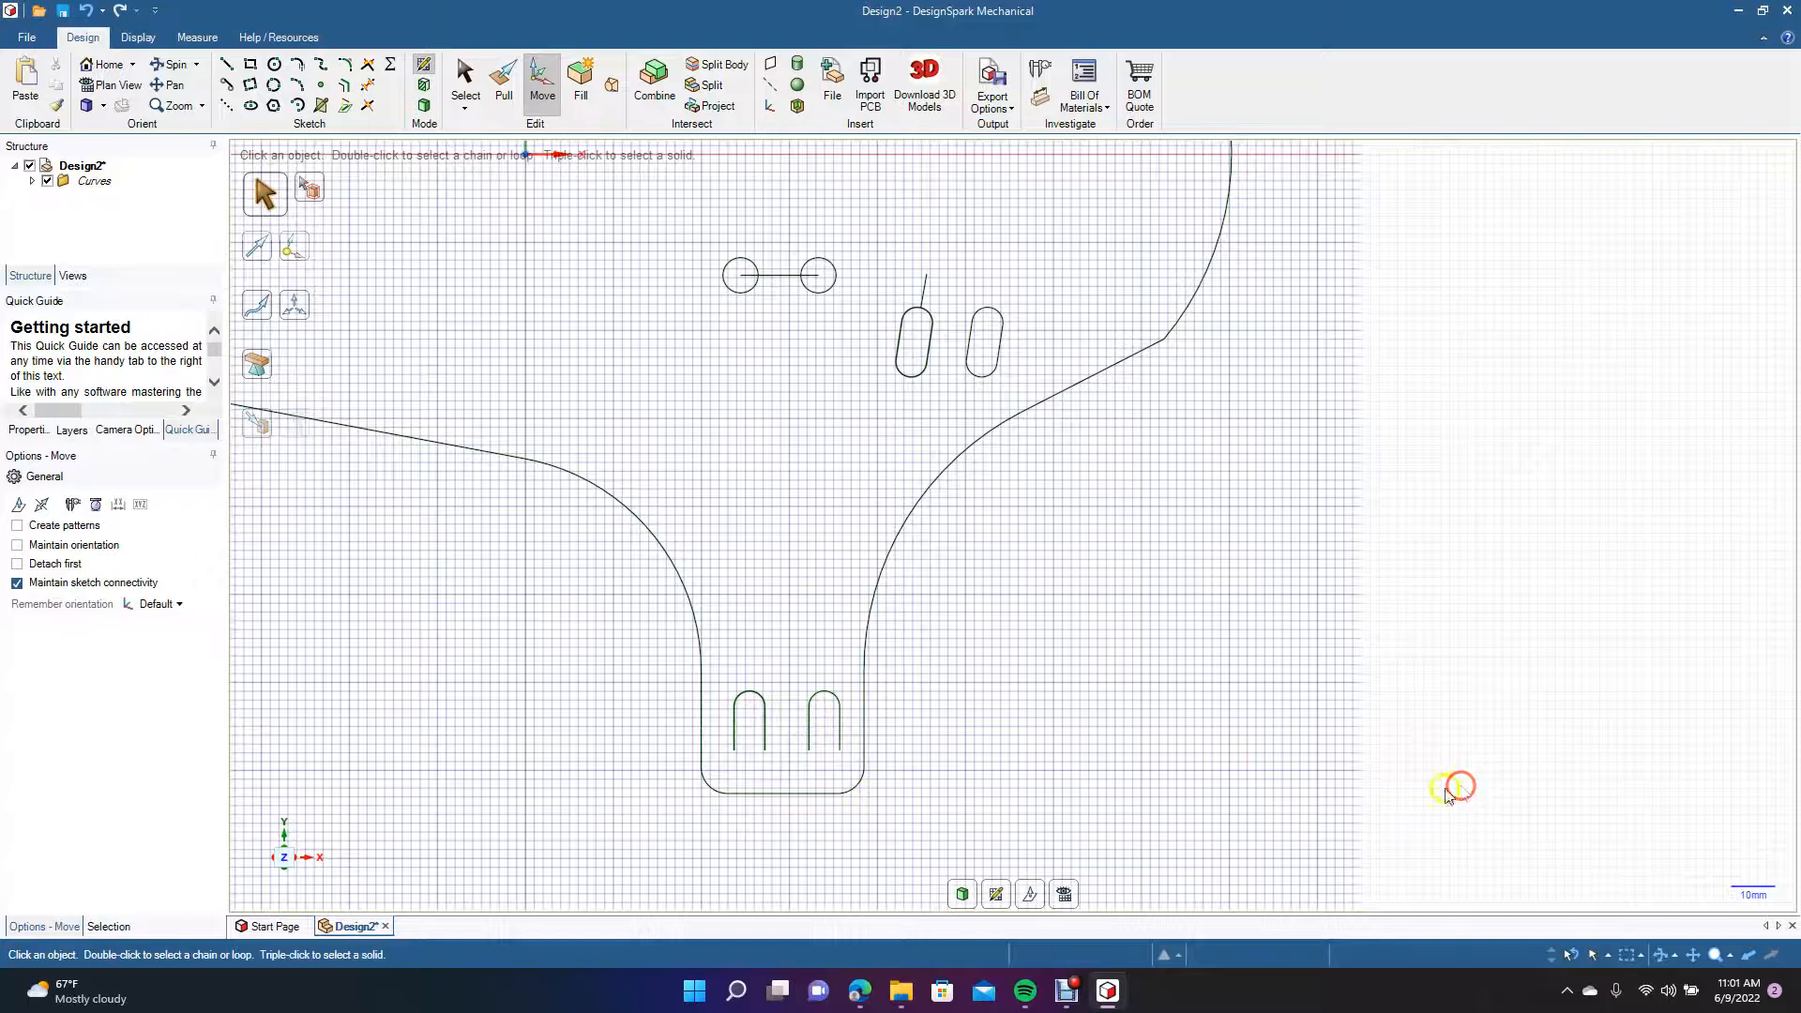
Close the open bottom ends of both lower tab slots with 180° arcs of 3.5 mm radius.
{"action": "left_click", "coordinate": [298, 85]}
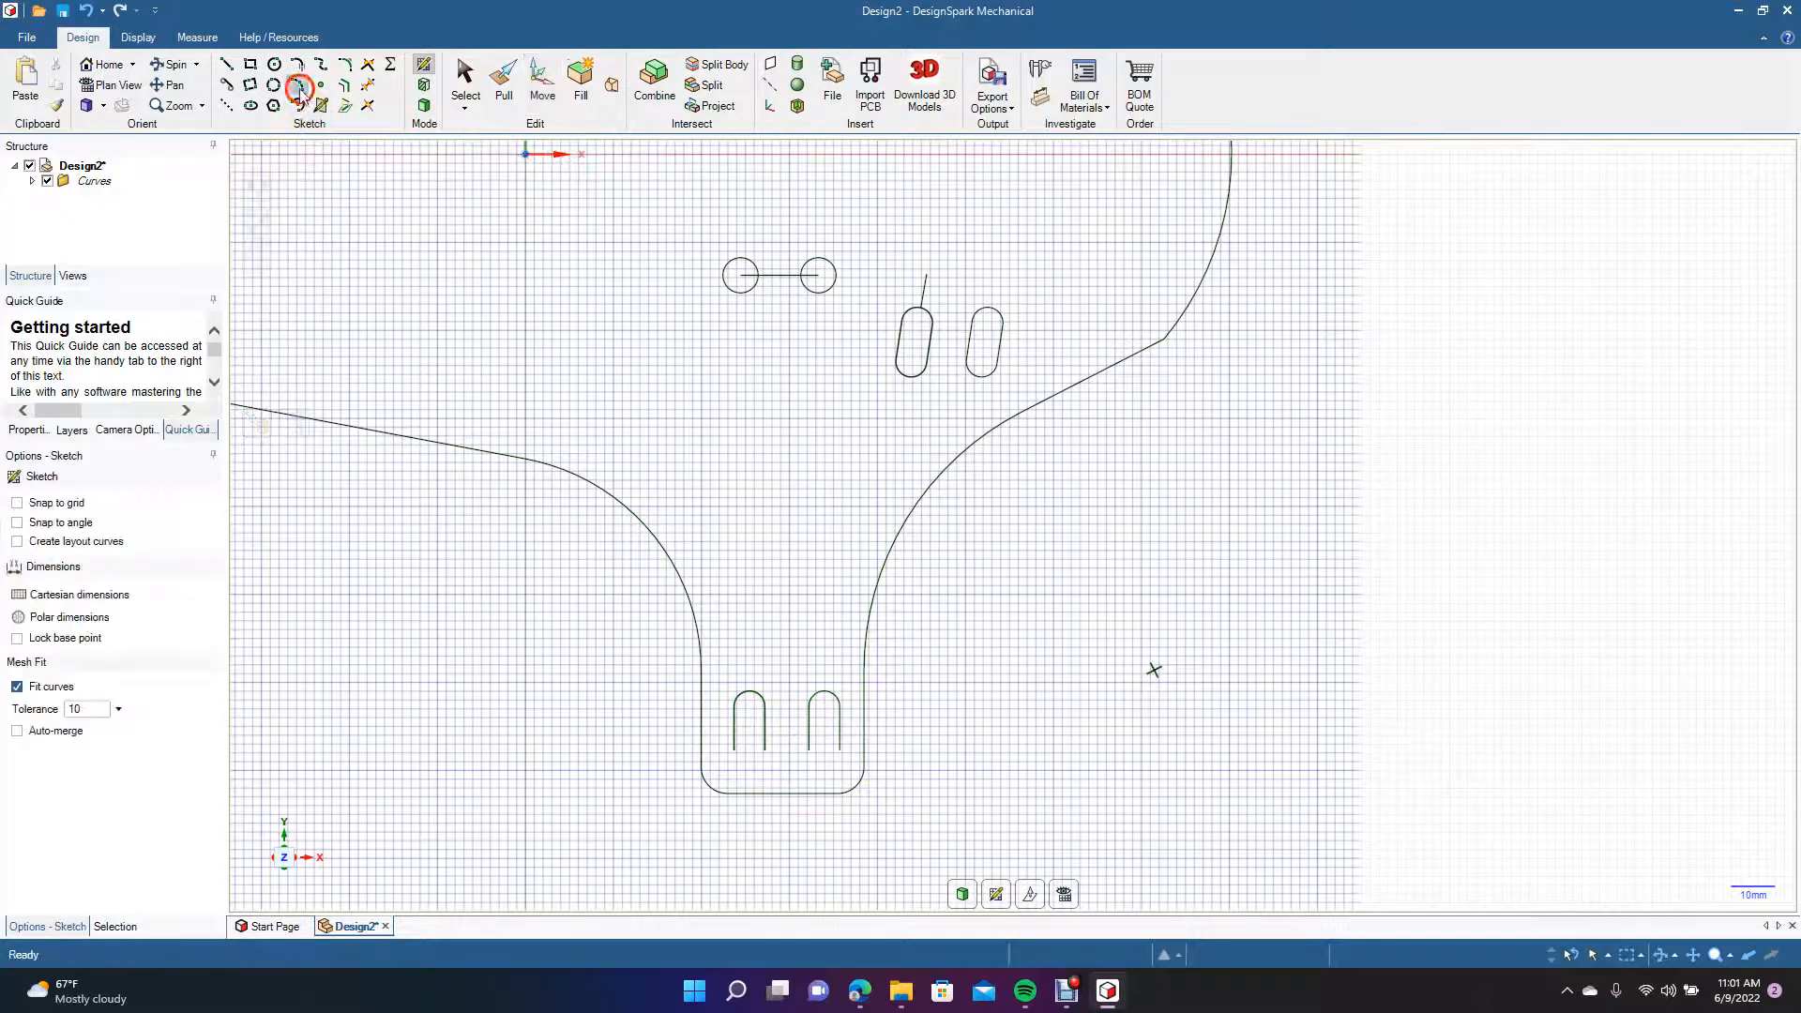
{"action": "left_click", "coordinate": [810, 752]}
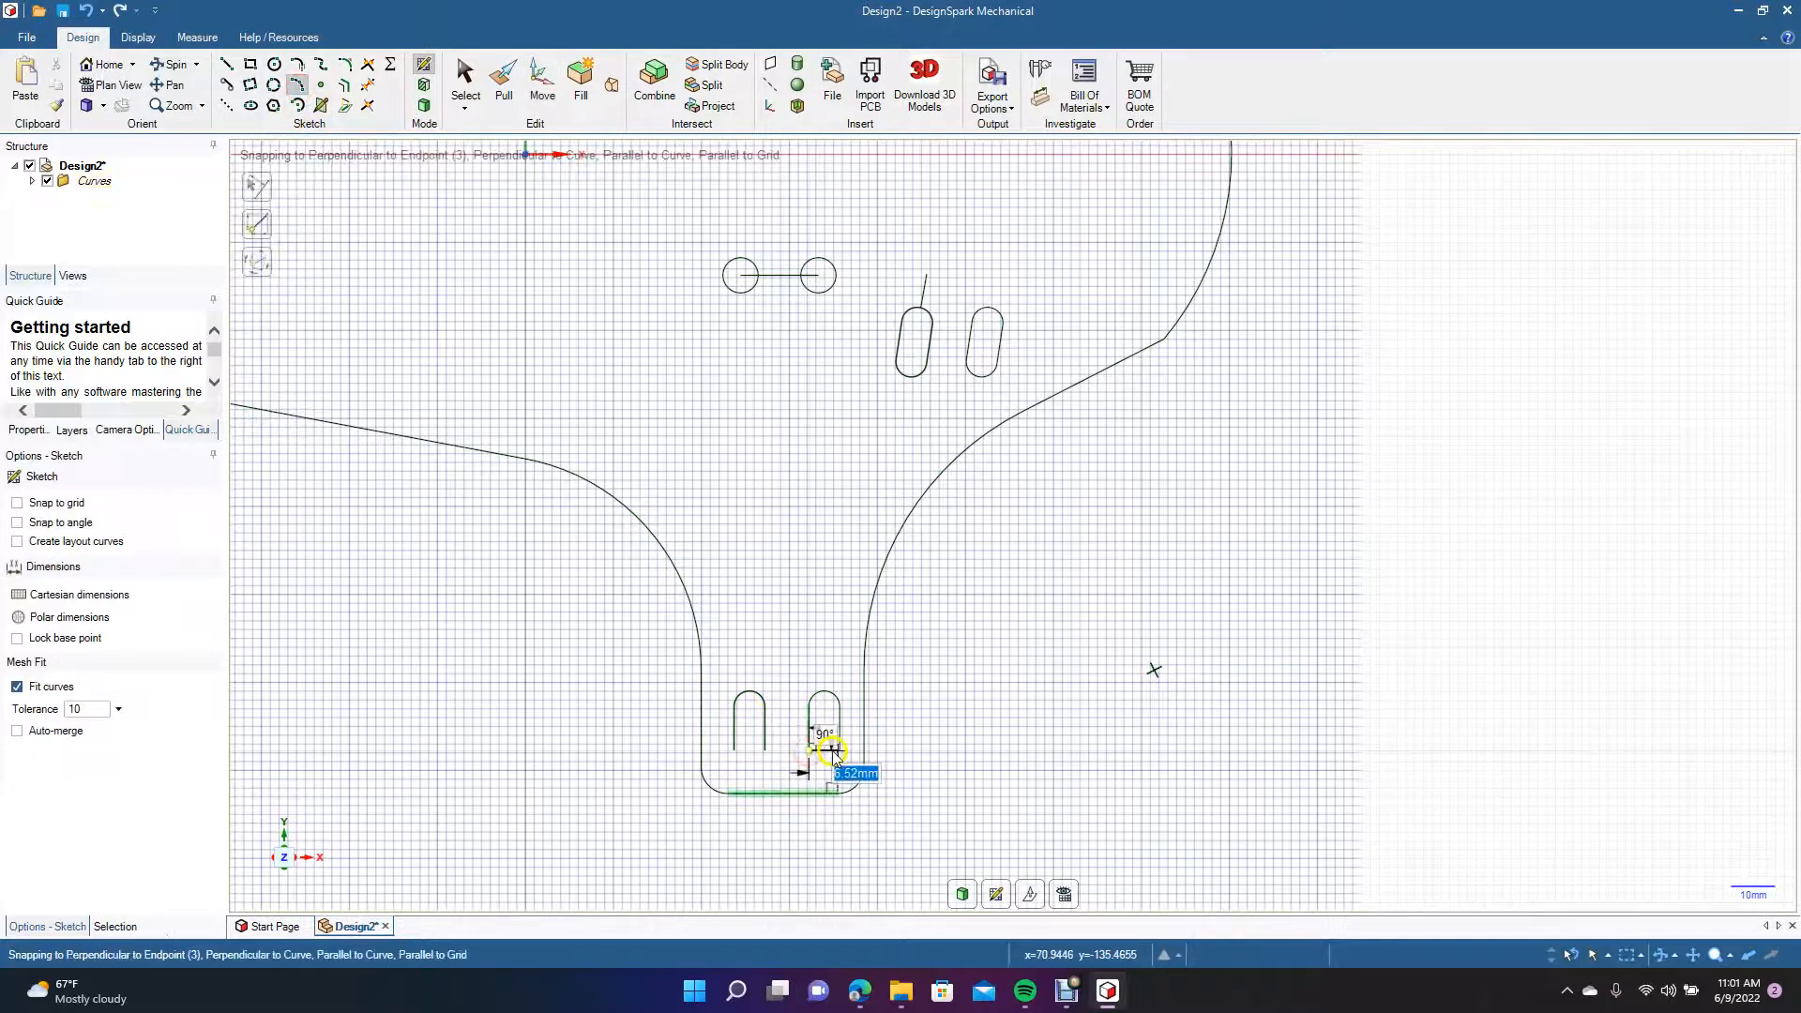
{"action": "left_click", "coordinate": [838, 753]}
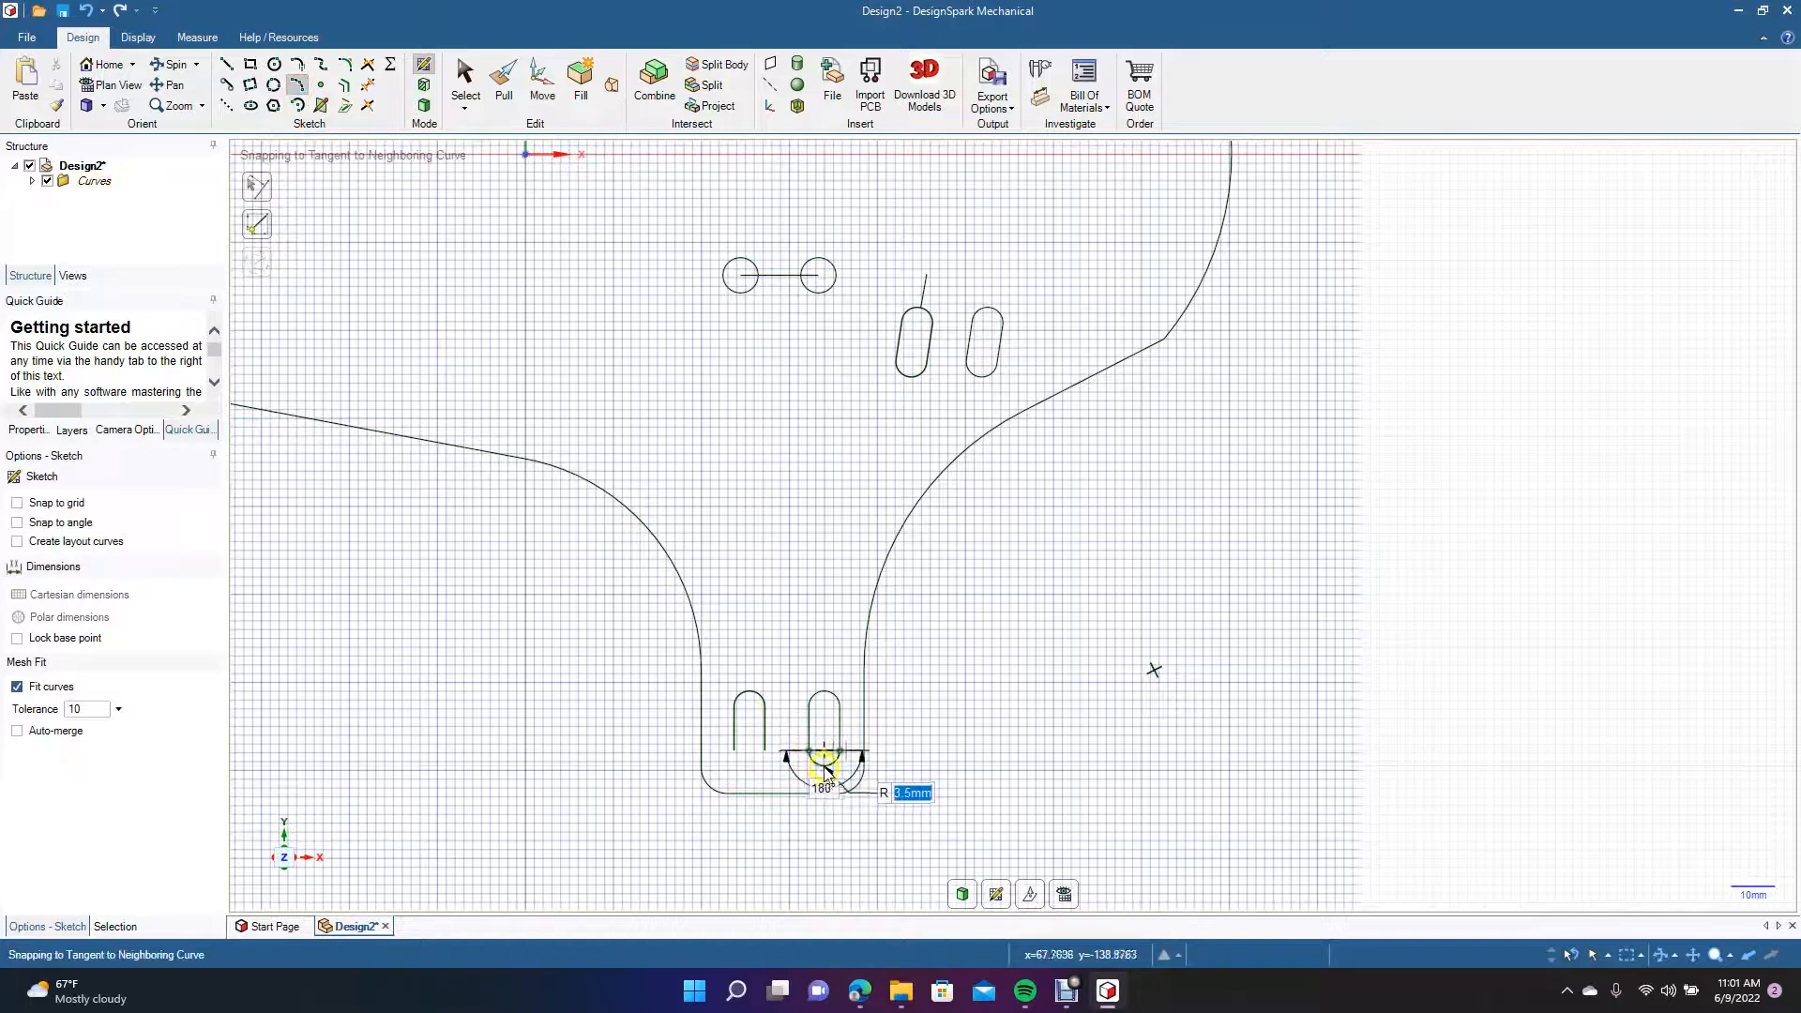
{"action": "left_click", "coordinate": [824, 770]}
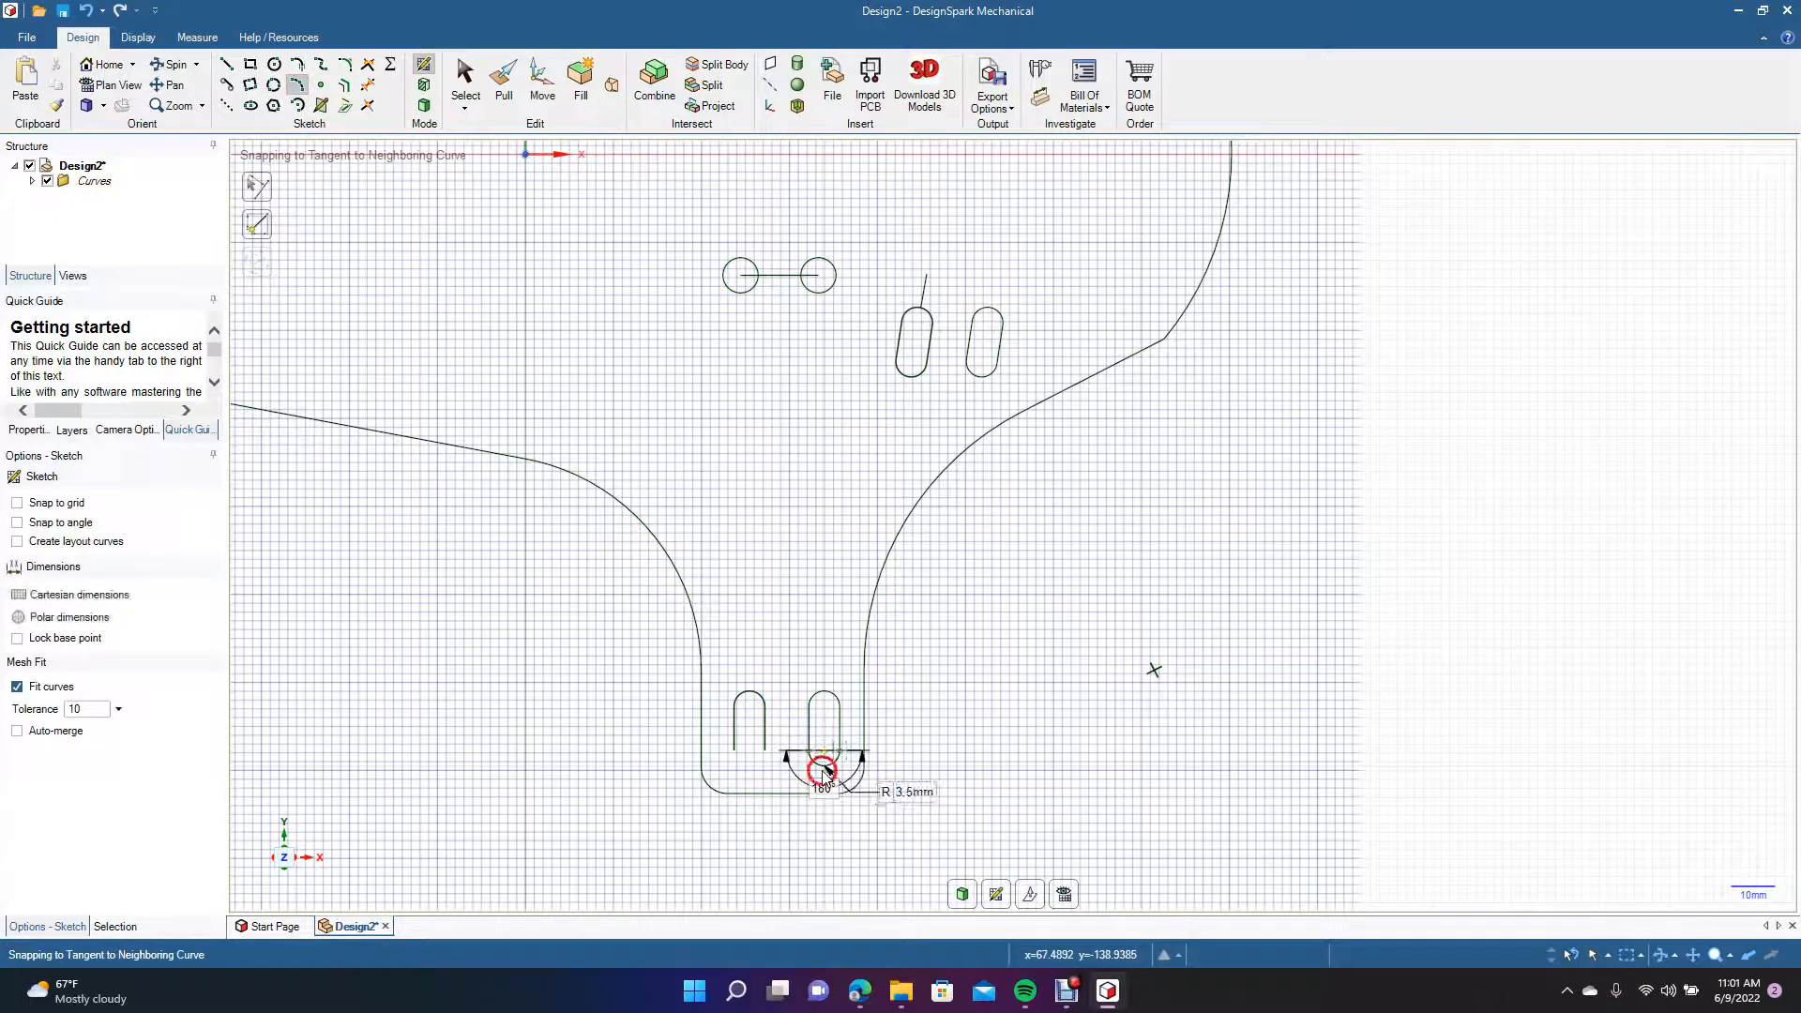
{"action": "left_click", "coordinate": [735, 752]}
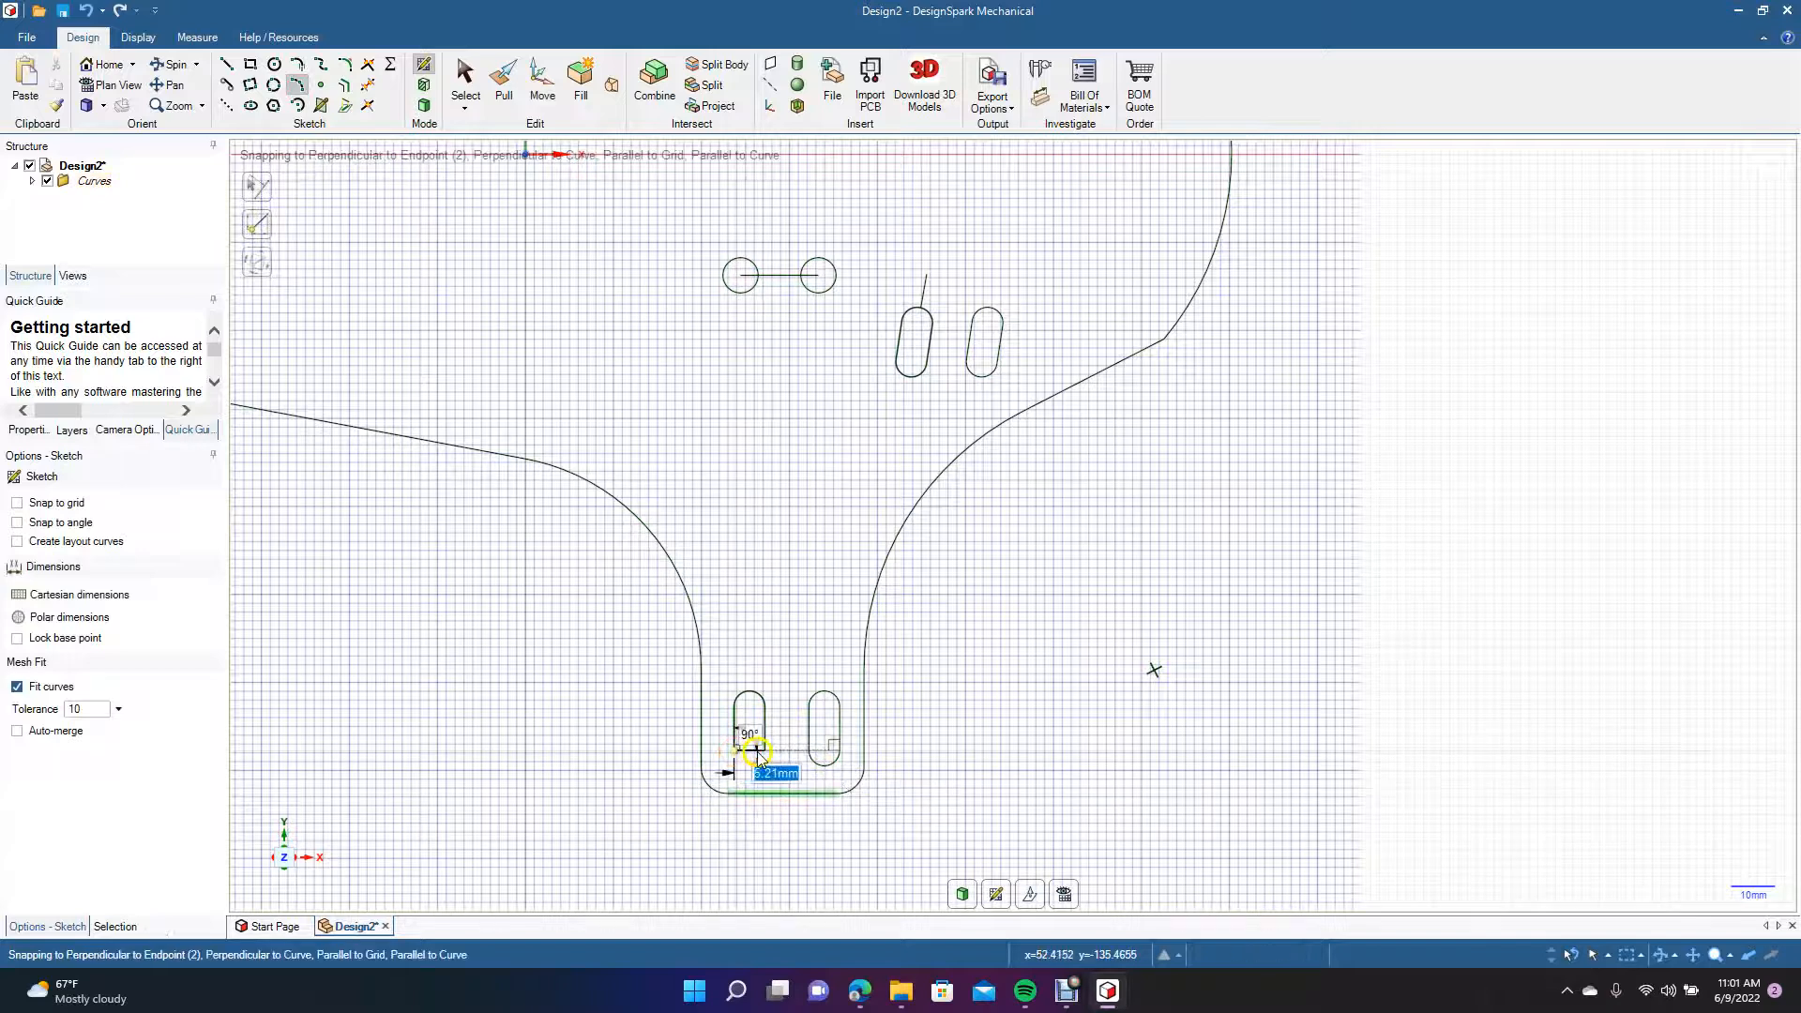
{"action": "left_click", "coordinate": [765, 752]}
{"action": "left_click", "coordinate": [750, 771]}
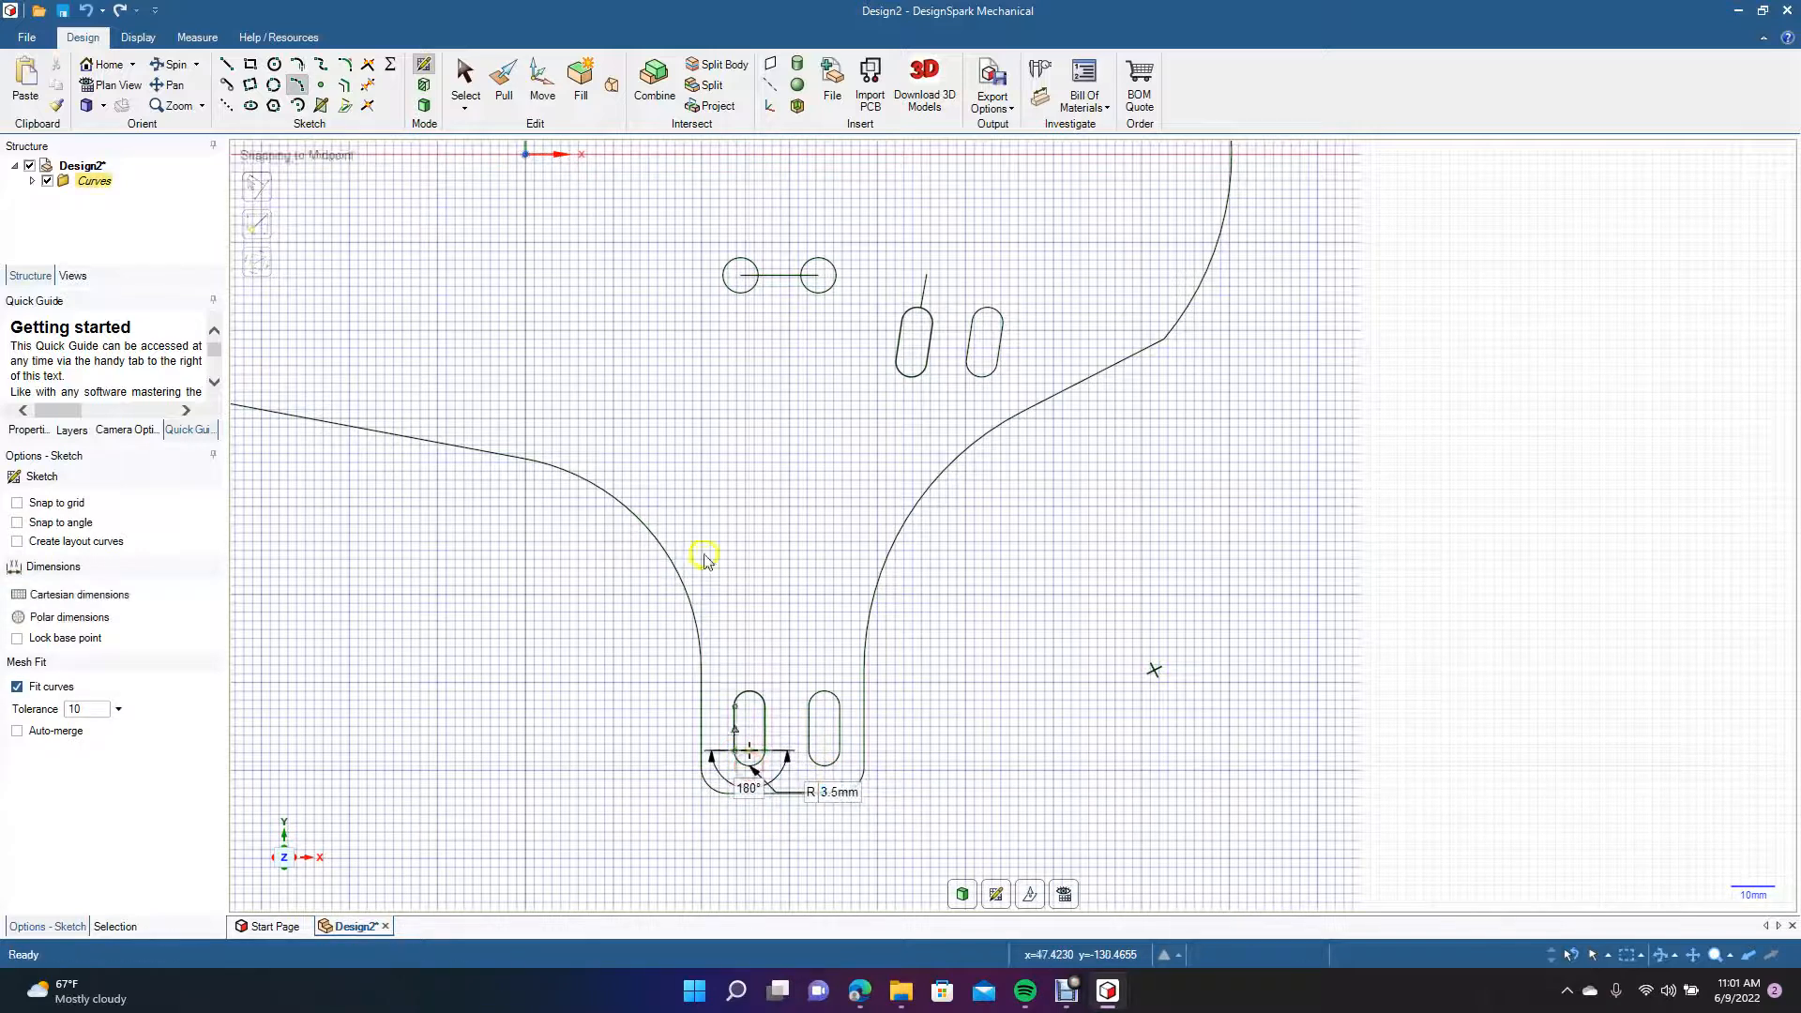
Delete the stray line above the lower left angled slot and the line joining the two lower round holes.
{"action": "left_click", "coordinate": [468, 80]}
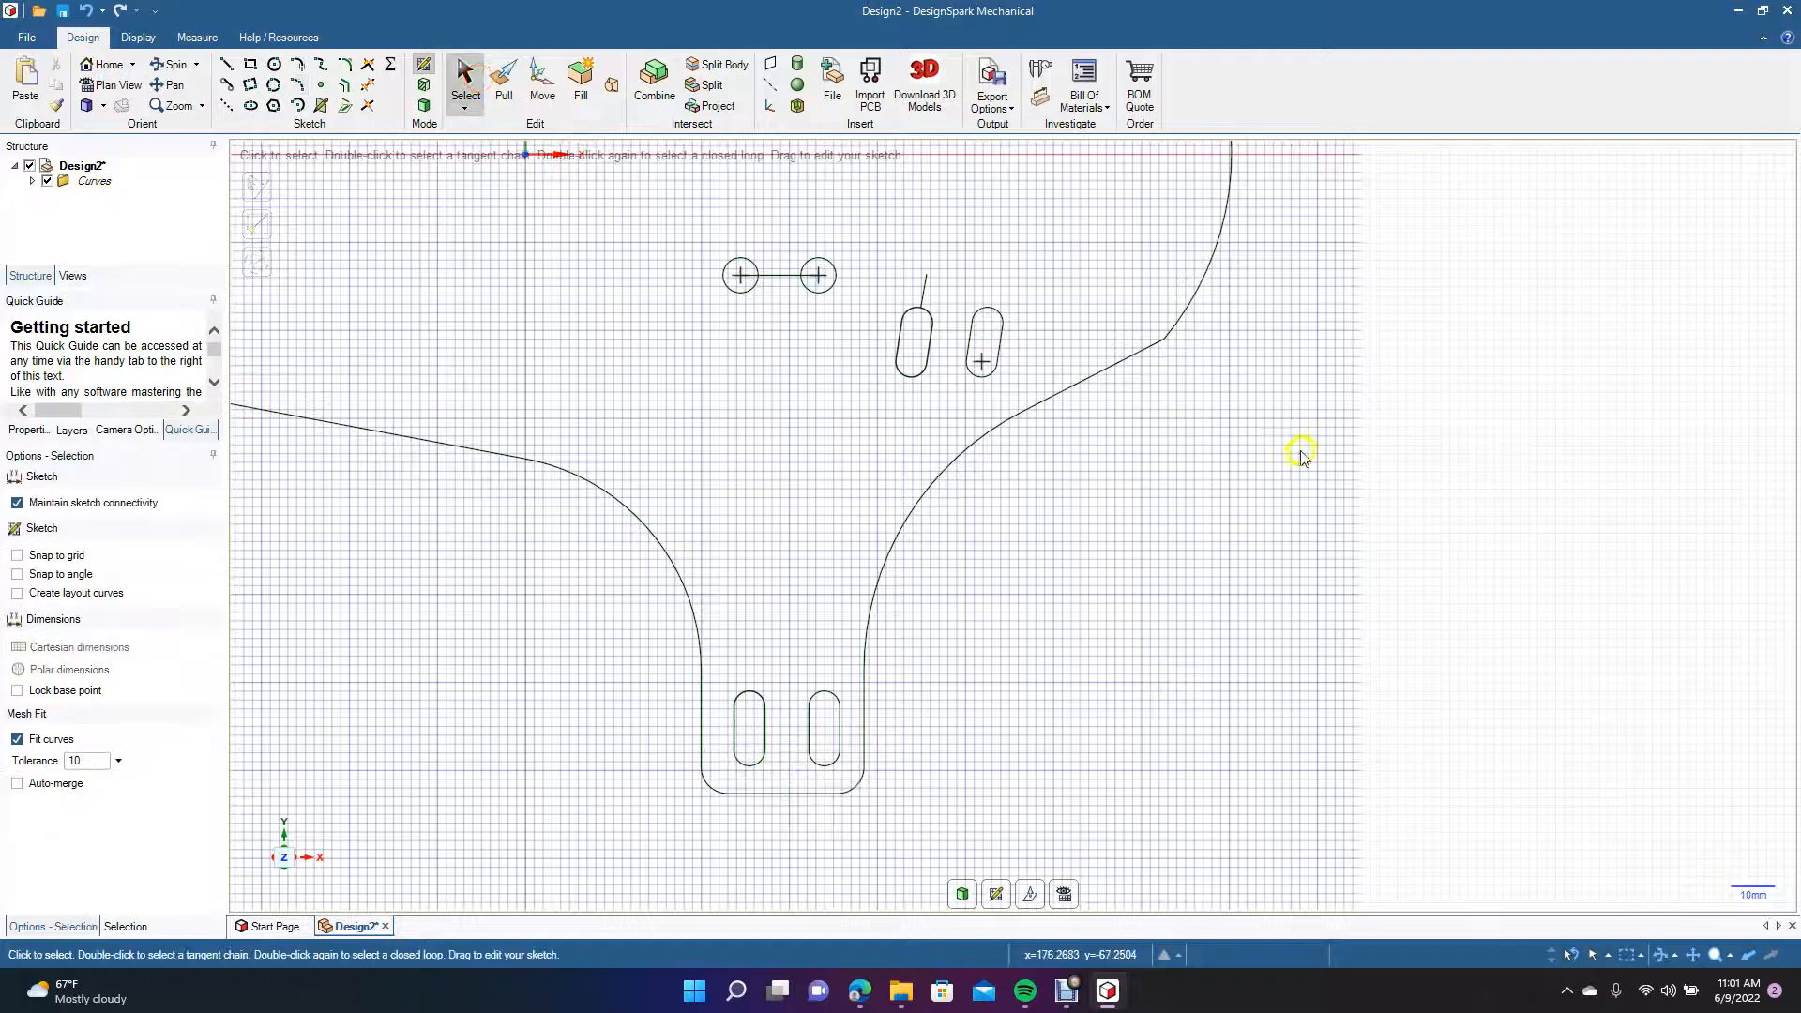
{"action": "left_click", "coordinate": [922, 295]}
{"action": "key", "text": "Delete"}
{"action": "left_click", "coordinate": [780, 276]}
{"action": "key", "text": "Delete"}
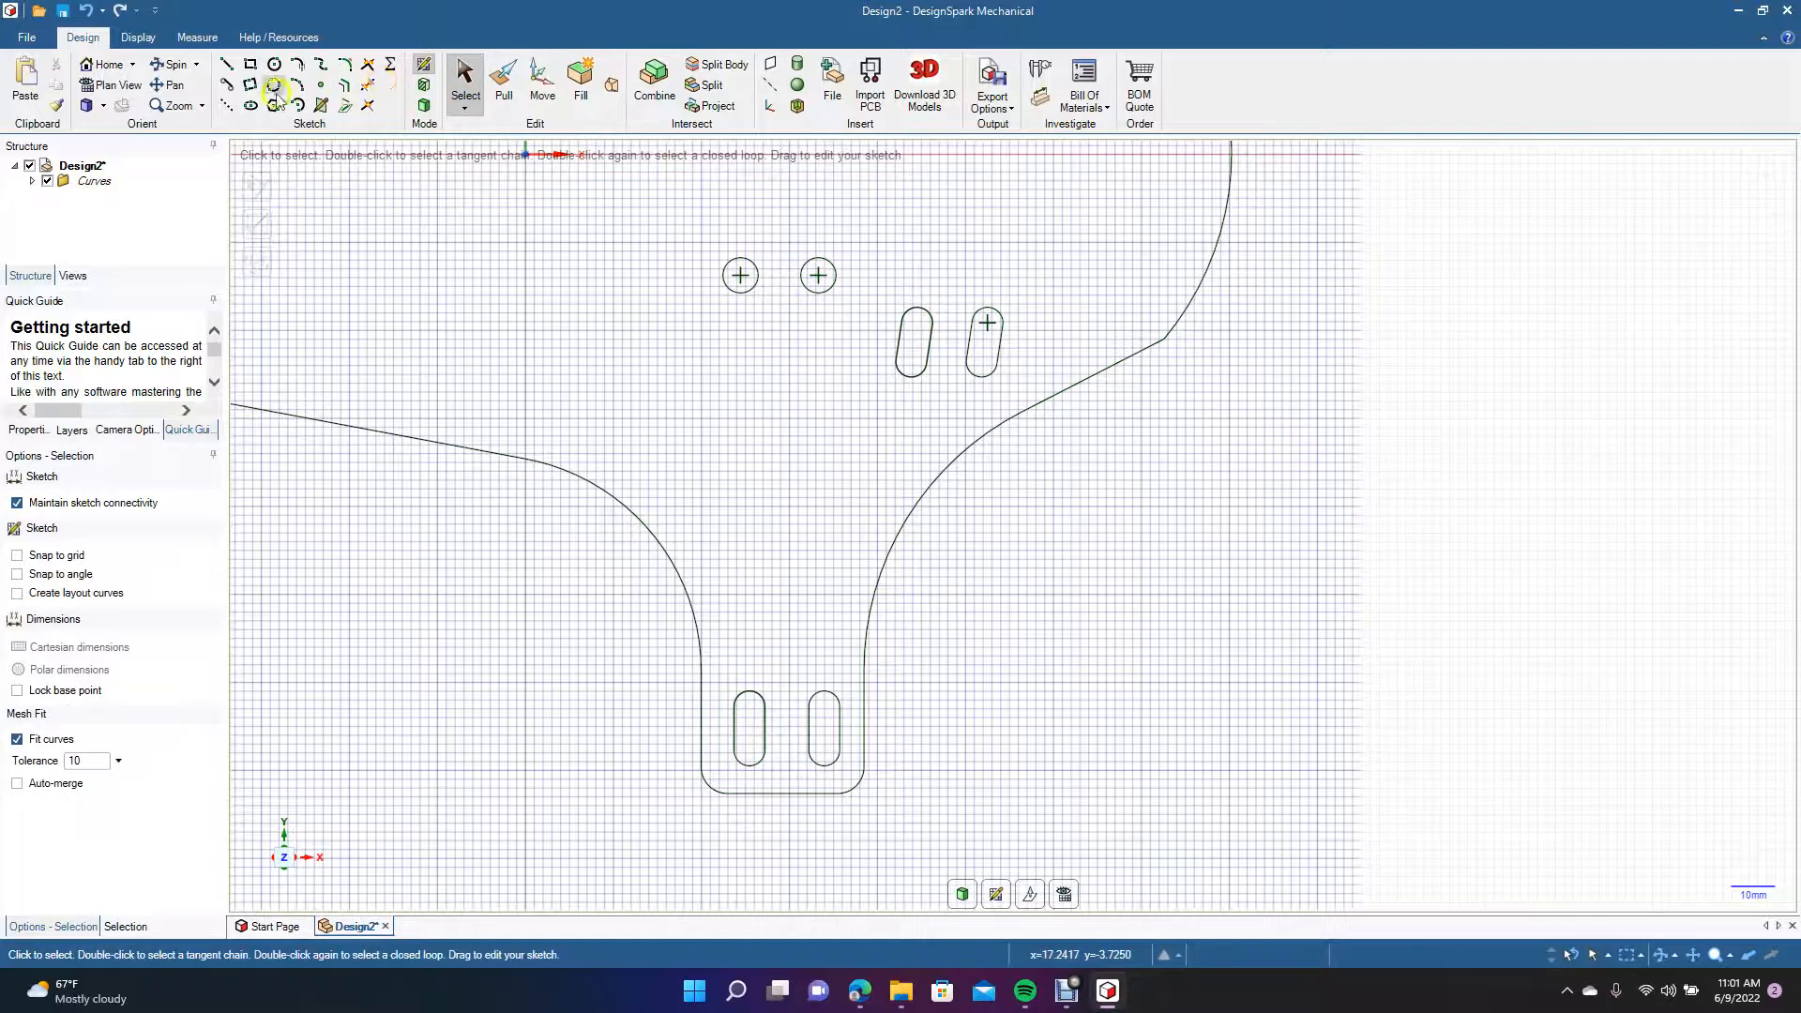
Delete the stray line below the upper left angled slot and the line joining the two upper round holes.
{"action": "left_click", "coordinate": [170, 84]}
{"action": "left_click_drag", "start_coordinate": [644, 388], "coordinate": [680, 715]}
{"action": "left_click", "coordinate": [464, 94]}
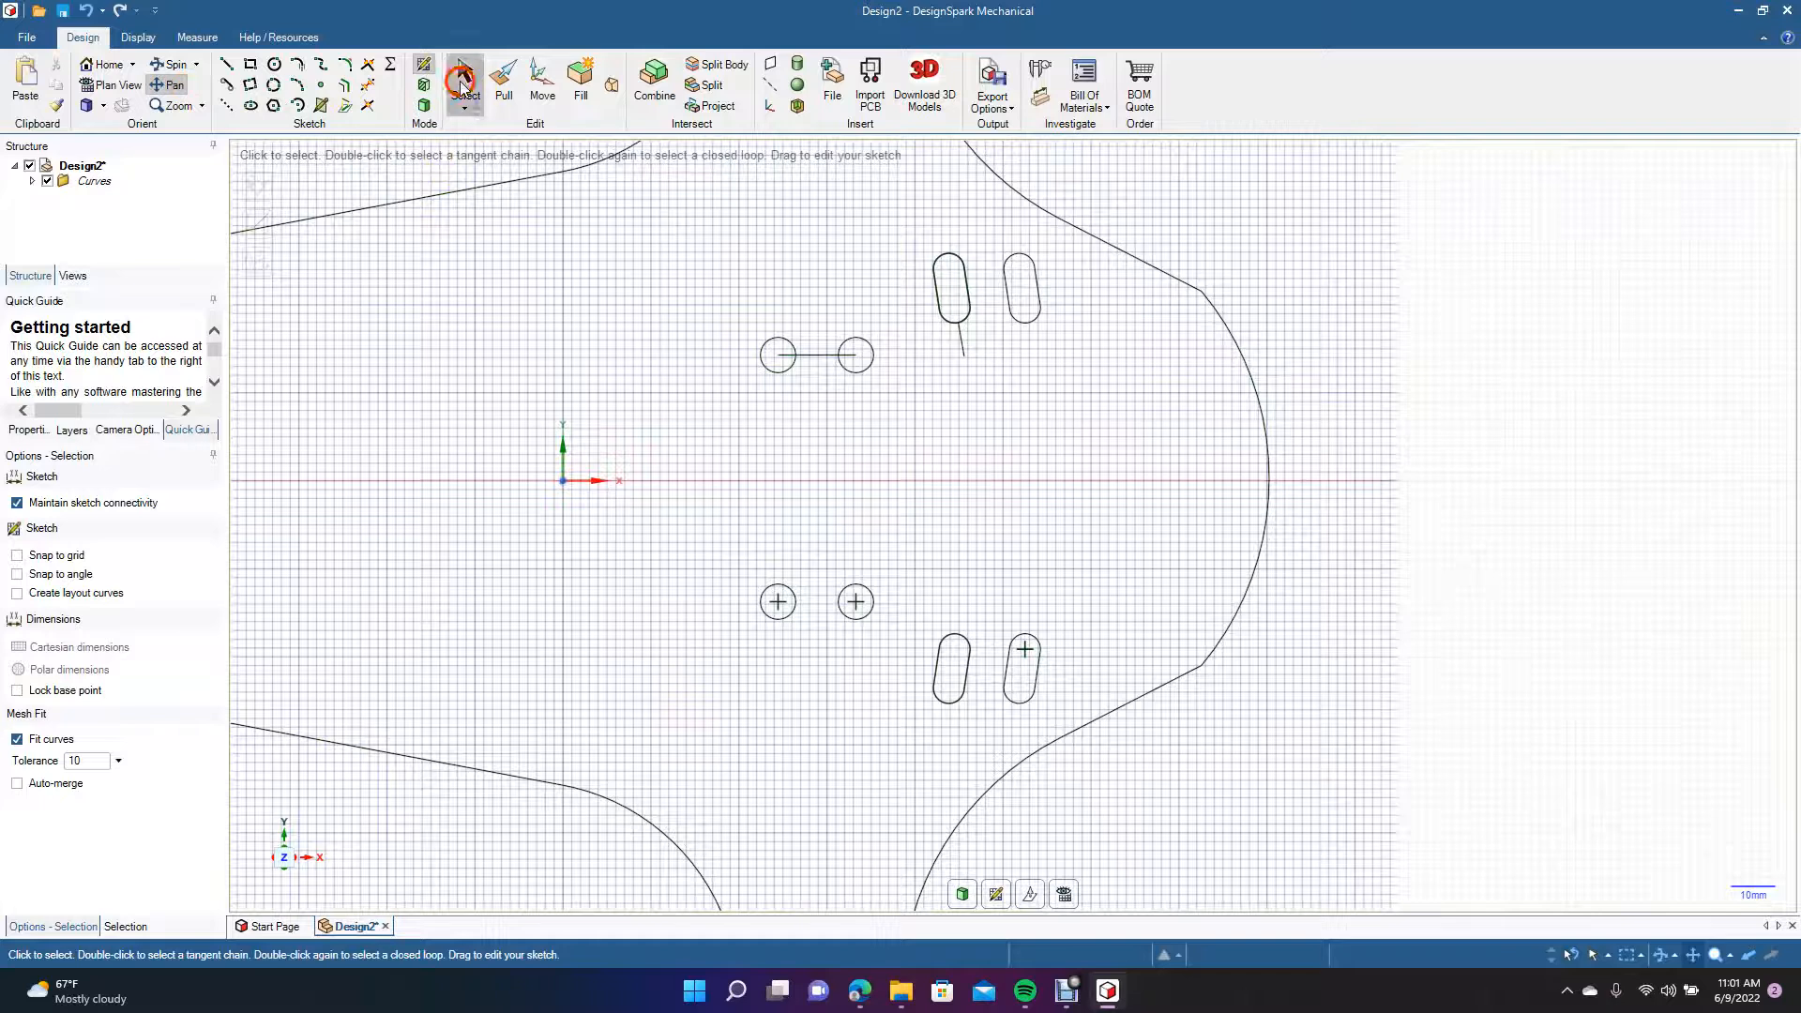
{"action": "left_click", "coordinate": [966, 352]}
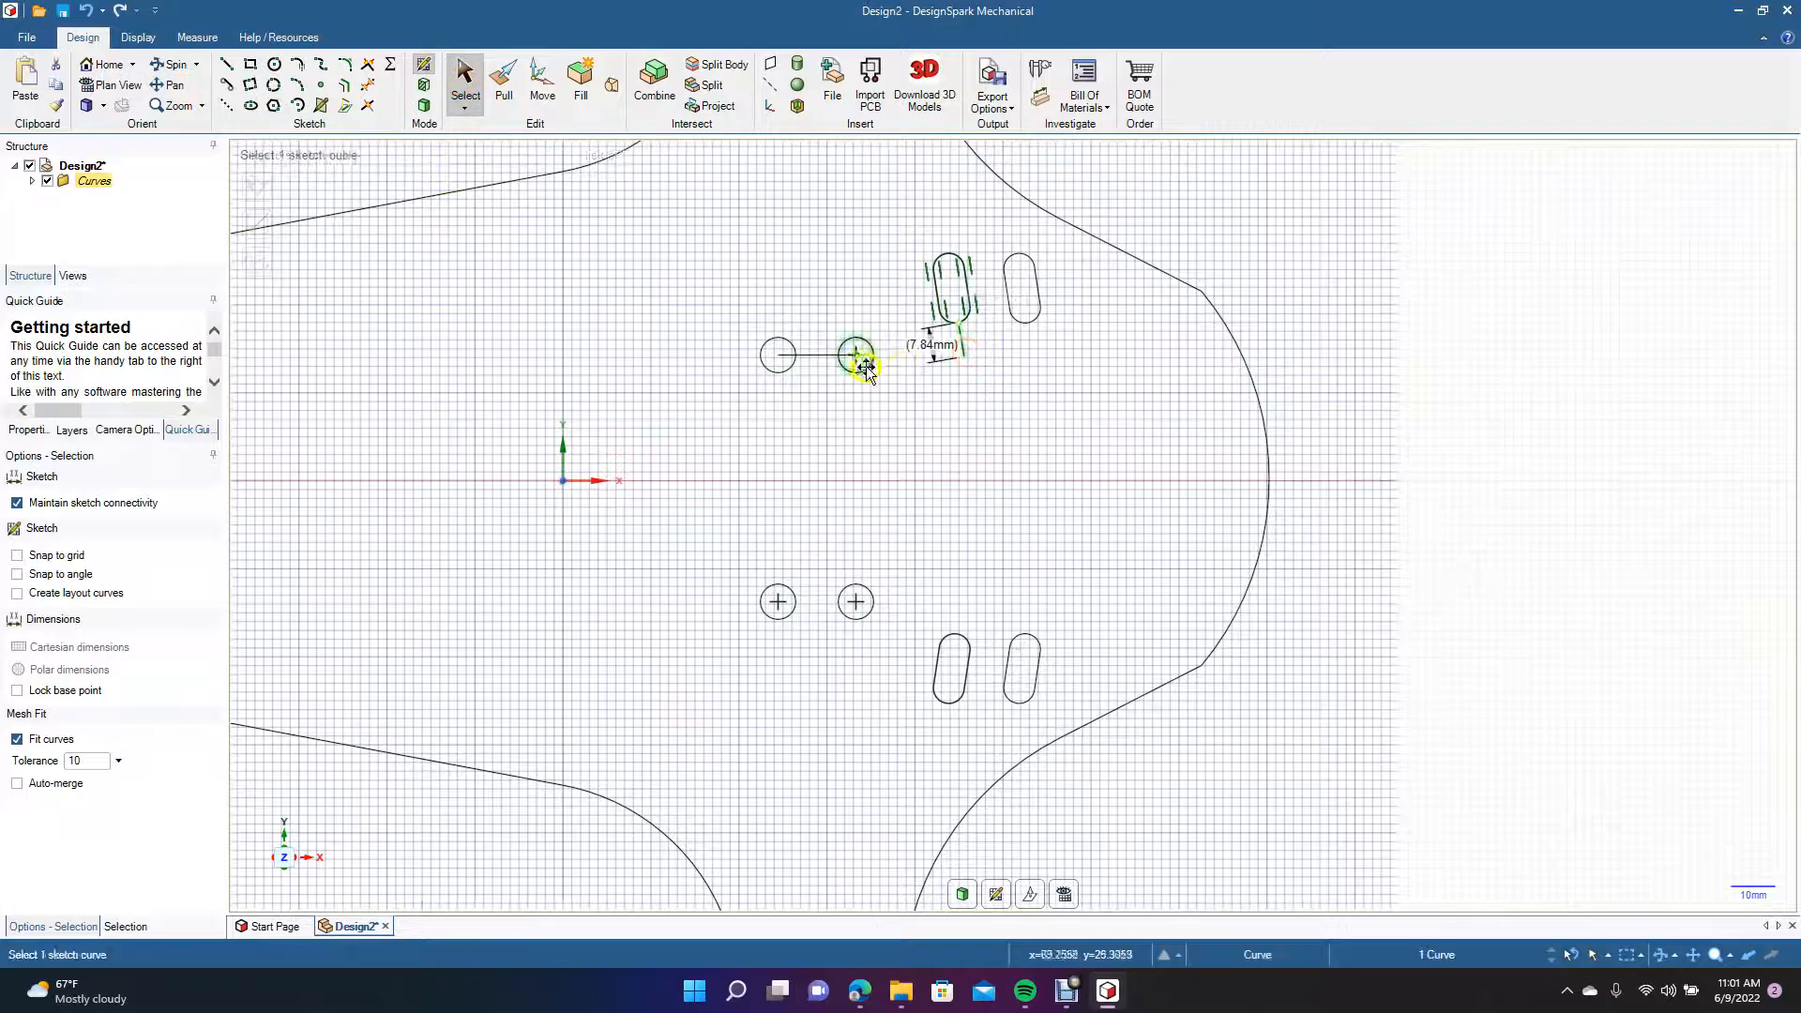
{"action": "left_click", "coordinate": [829, 355], "text": "ctrl"}
{"action": "key", "text": "Delete"}
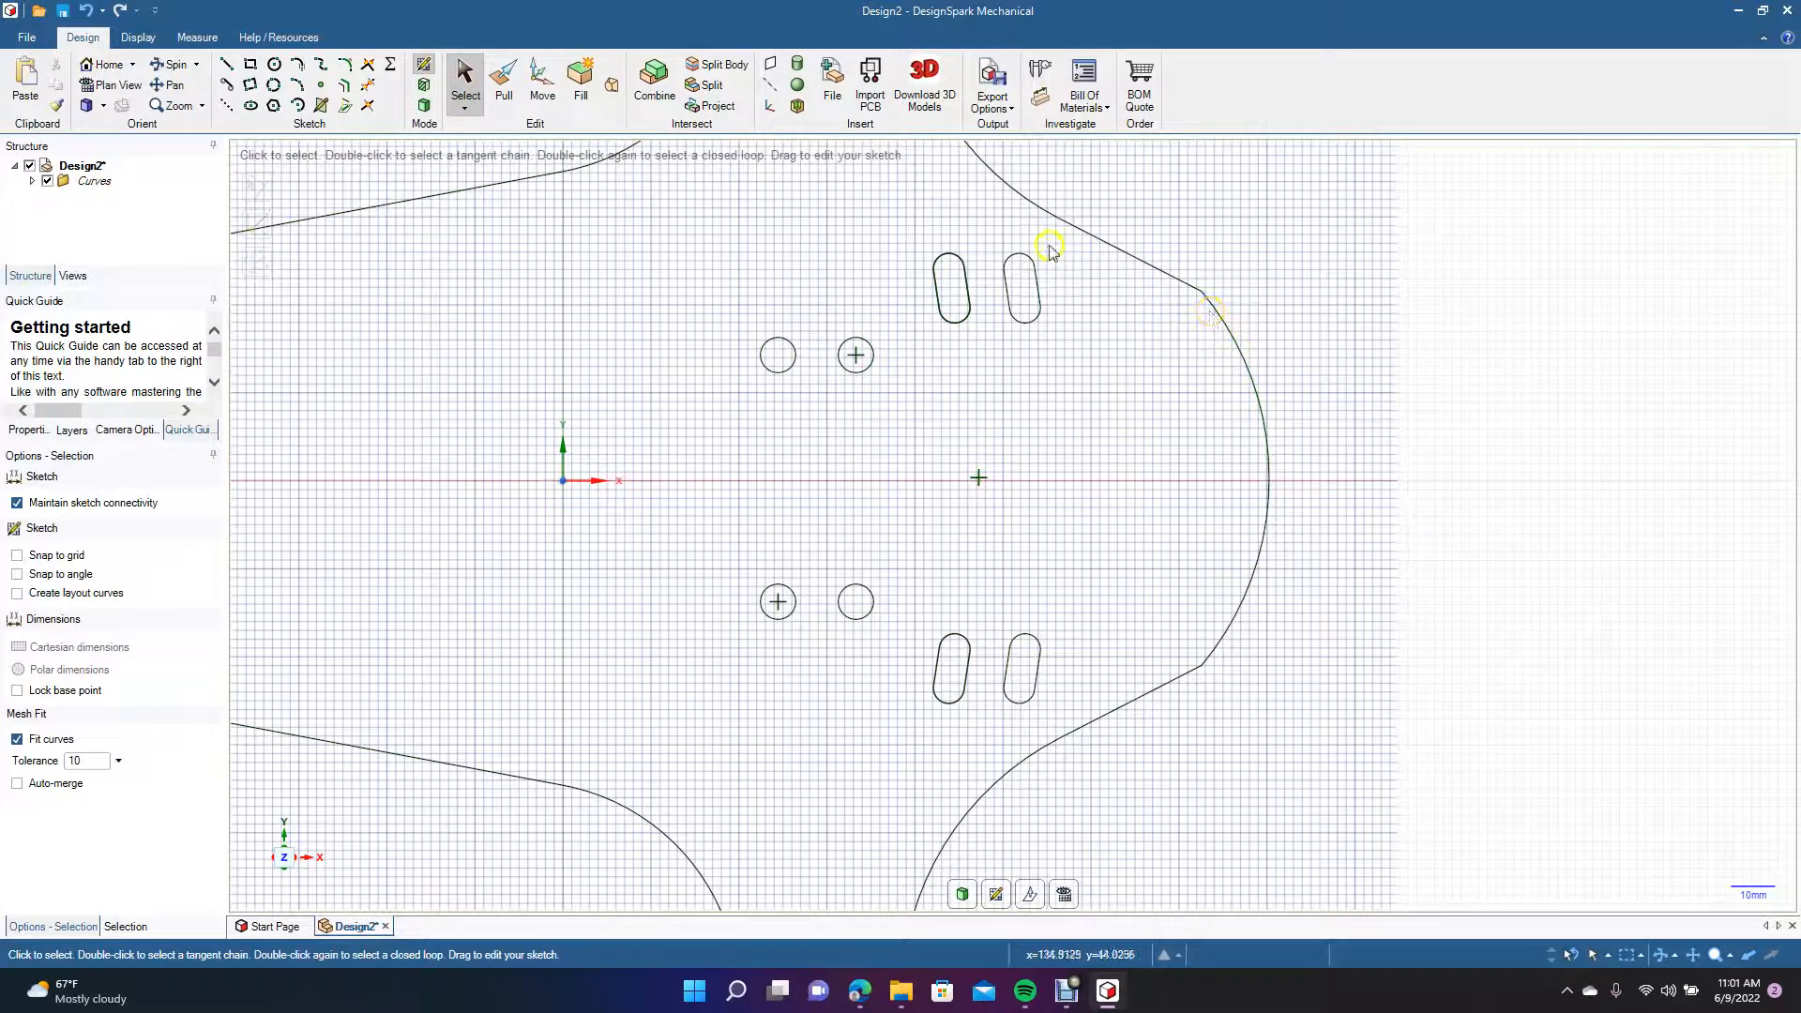
Draw a three-point arc of about 48.9 mm radius between the two corners at the outline's right end, bulging outward.
{"action": "left_click", "coordinate": [297, 84]}
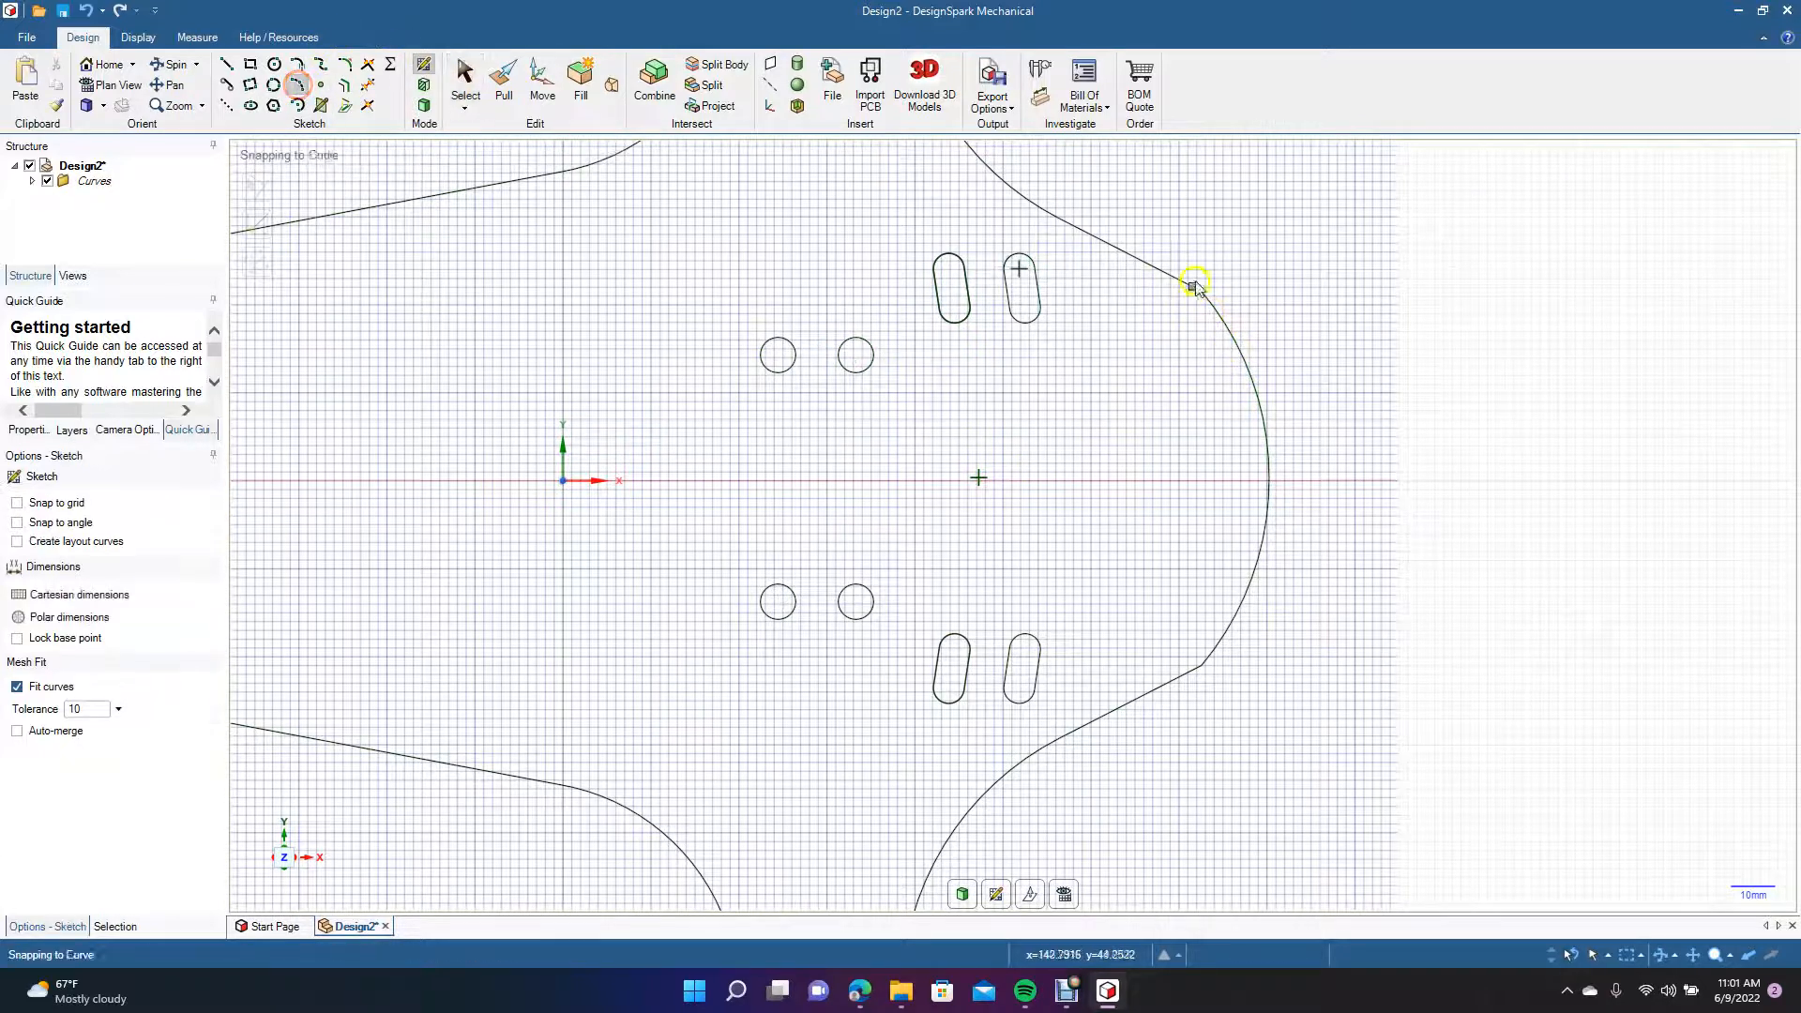
{"action": "left_click", "coordinate": [1203, 294]}
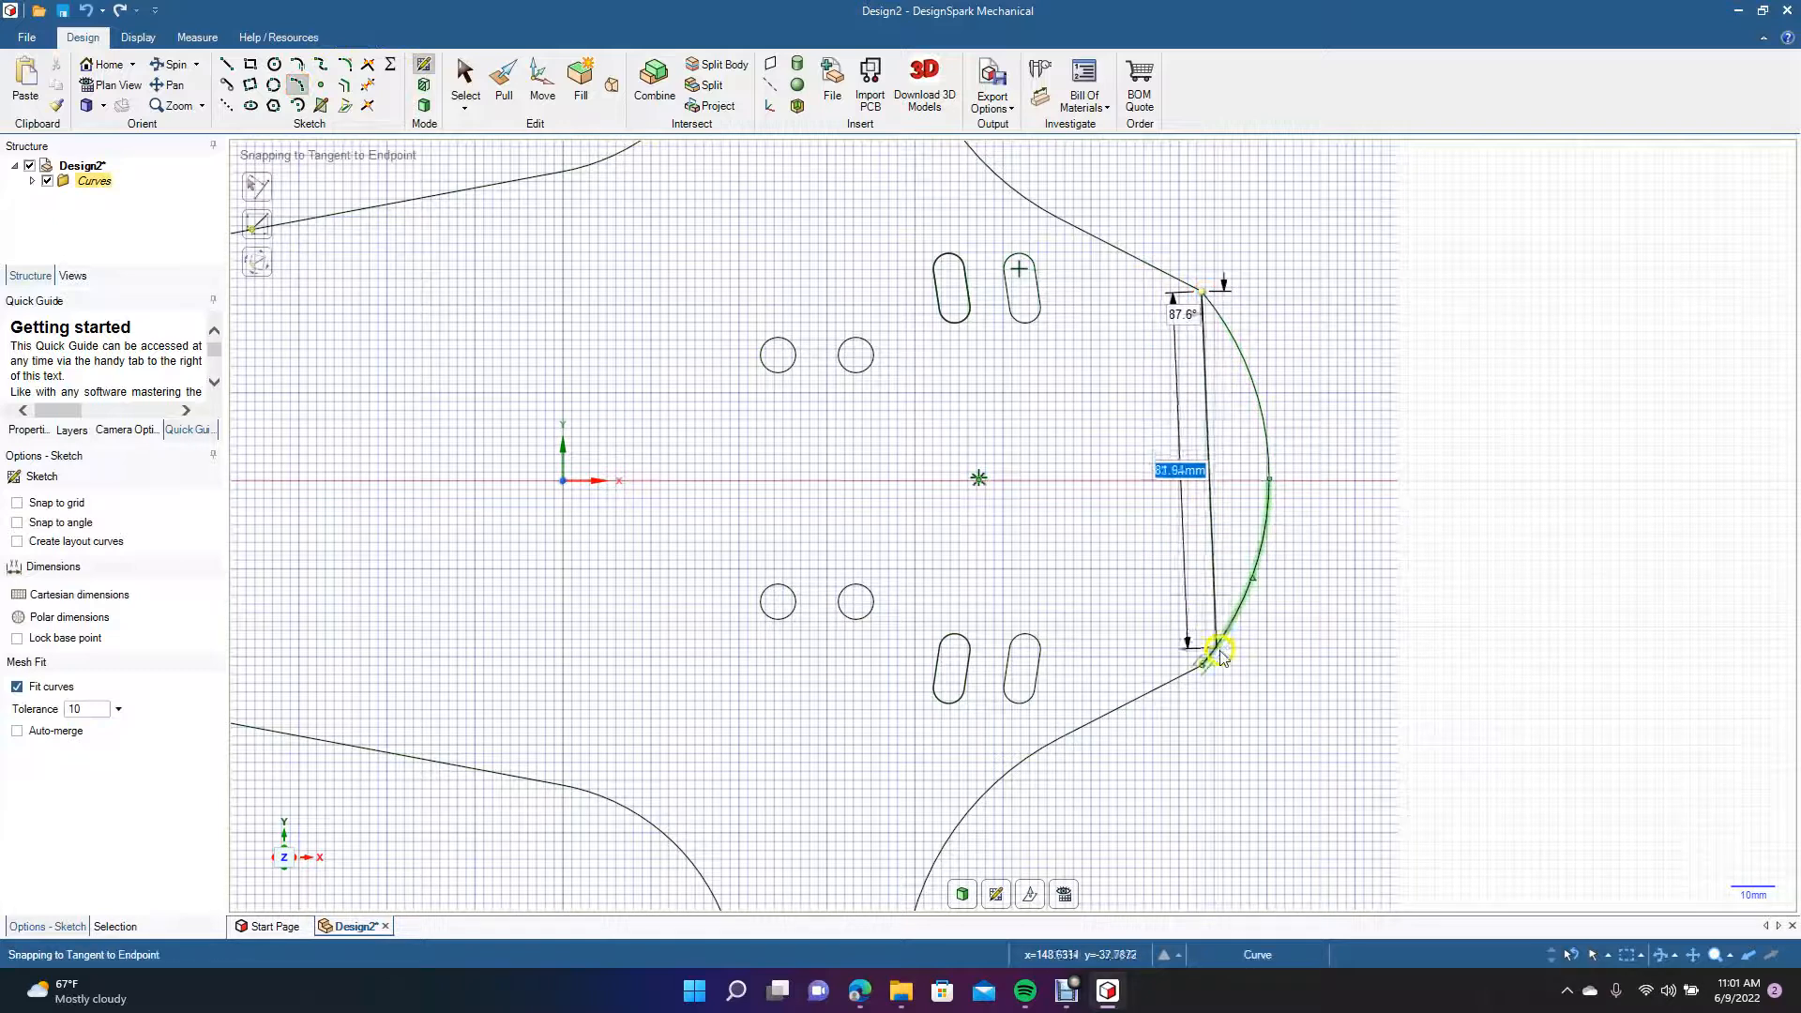
{"action": "left_click", "coordinate": [1203, 666]}
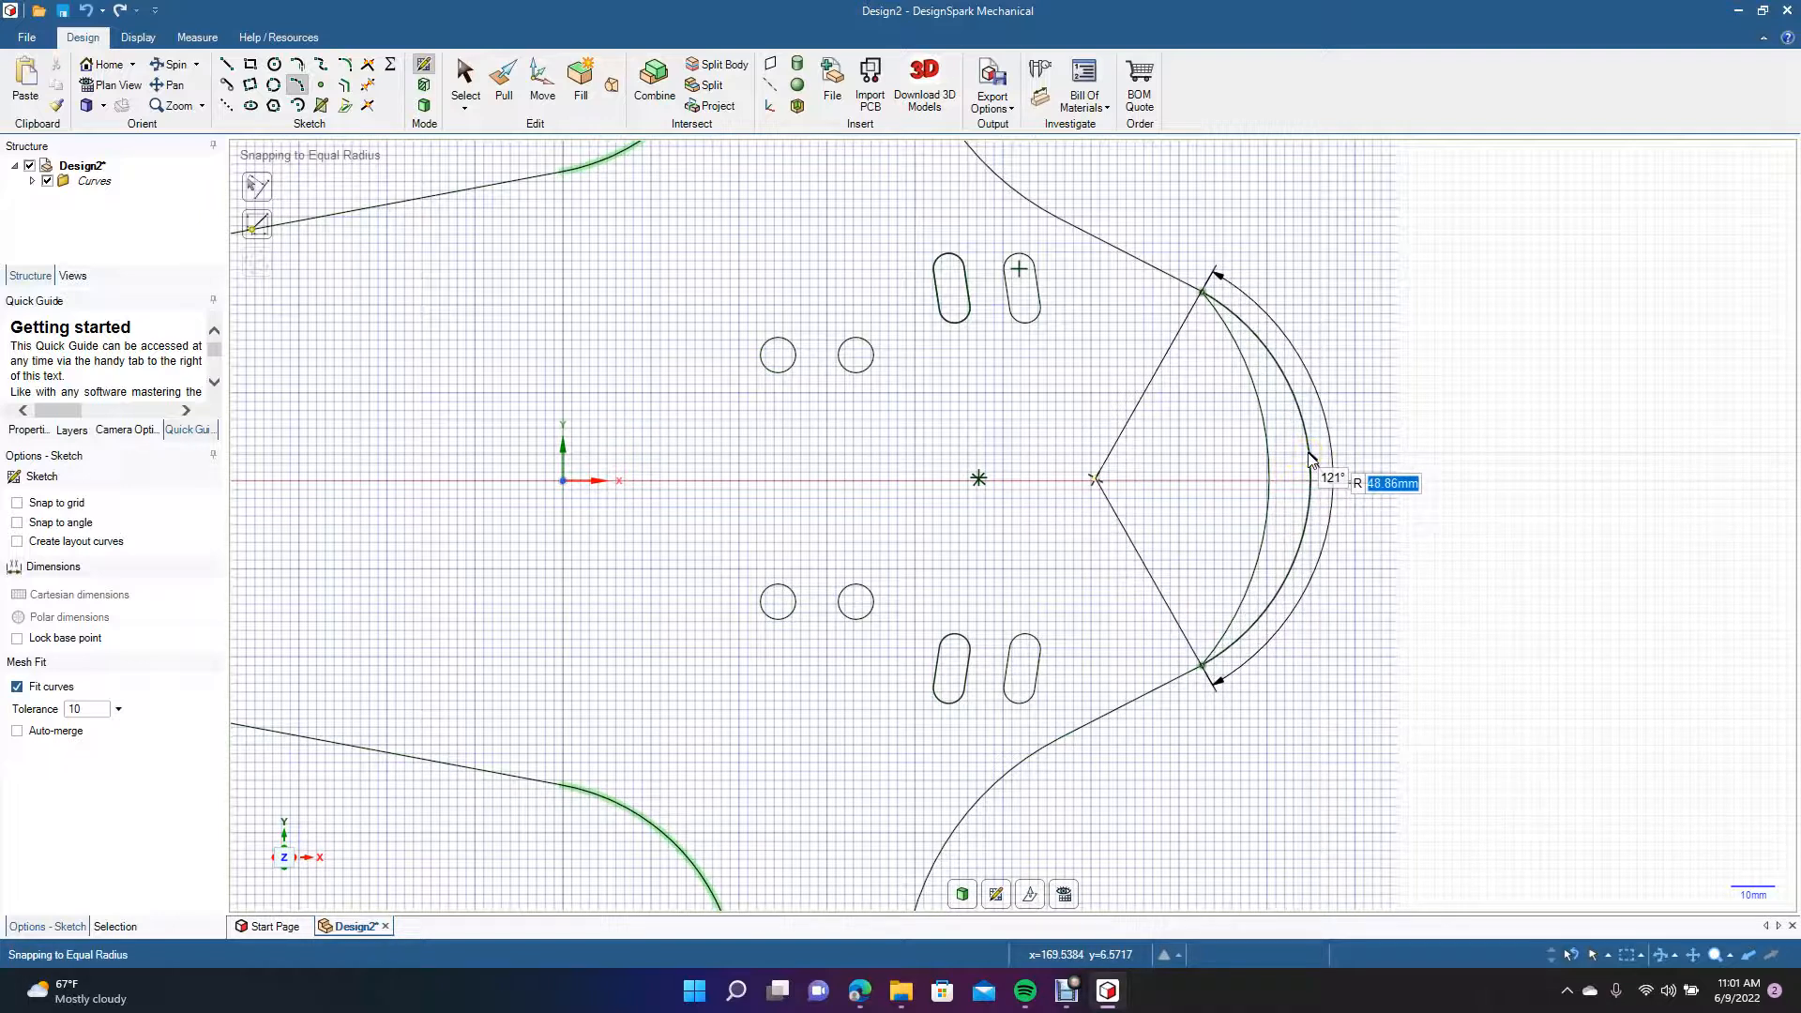
{"action": "left_click", "coordinate": [1310, 457]}
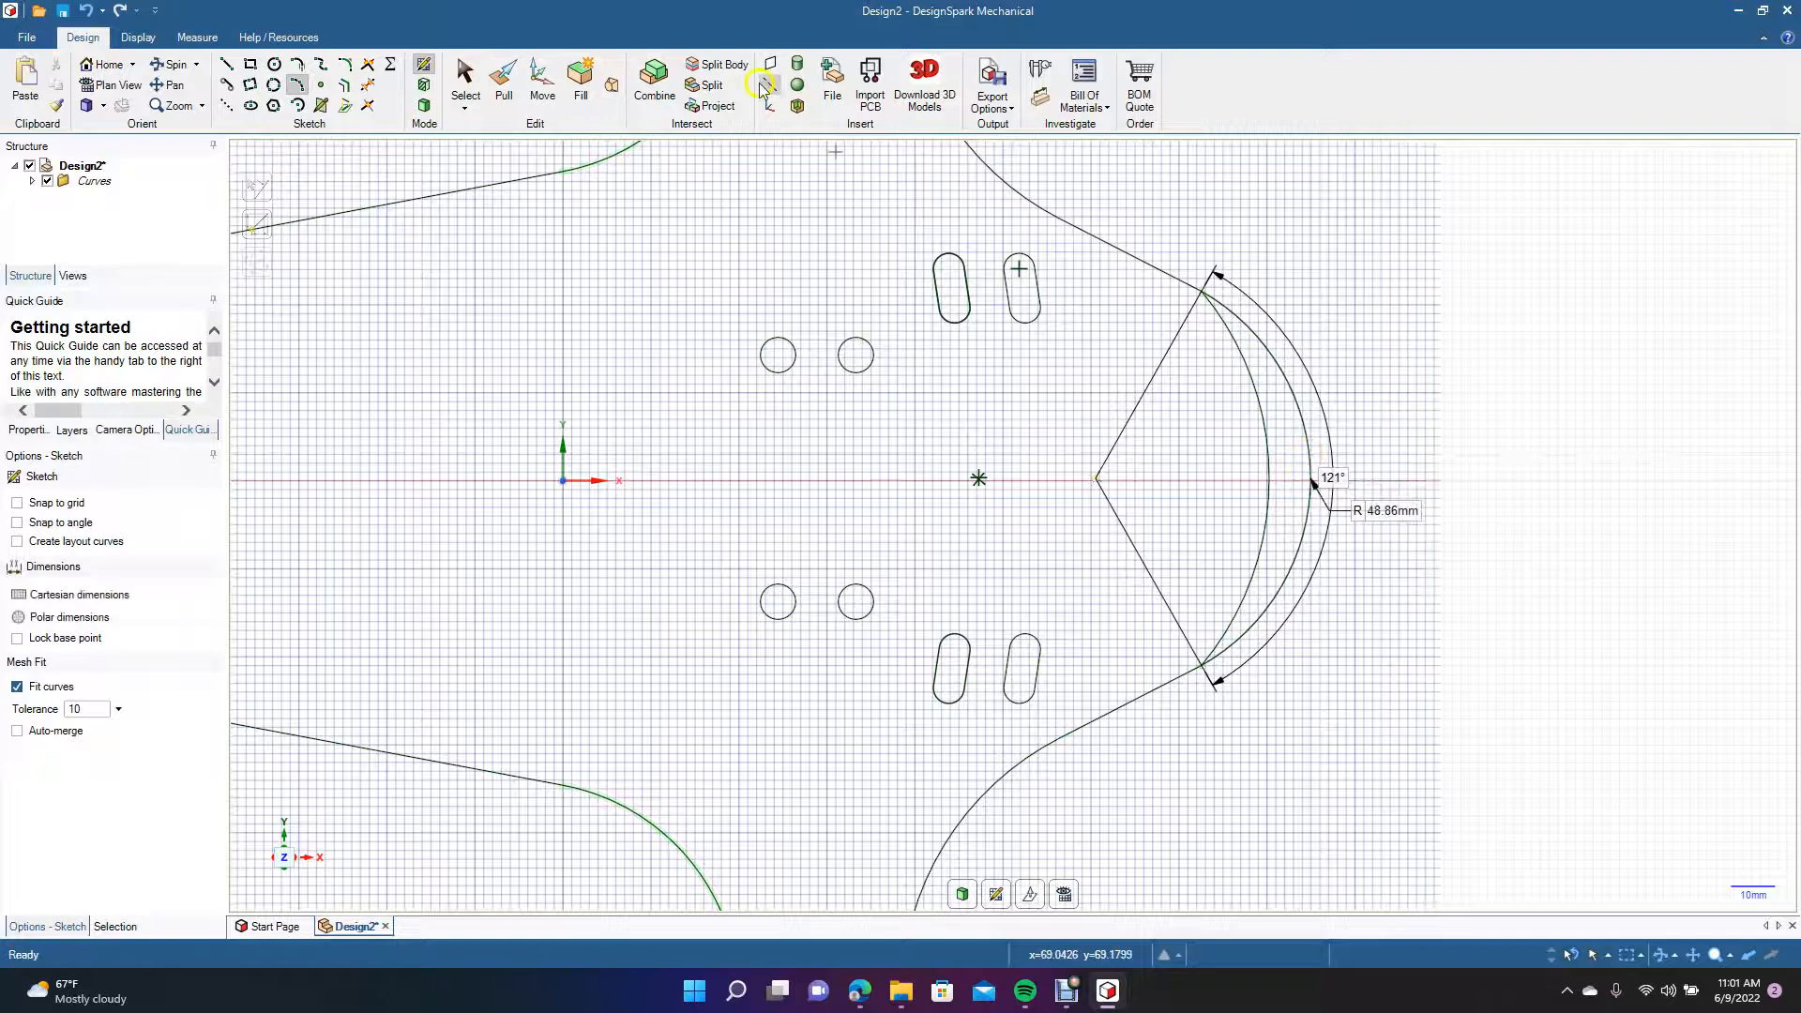
Delete the two flatter arcs inside the new arc at the outline's right end.
{"action": "left_click", "coordinate": [474, 84]}
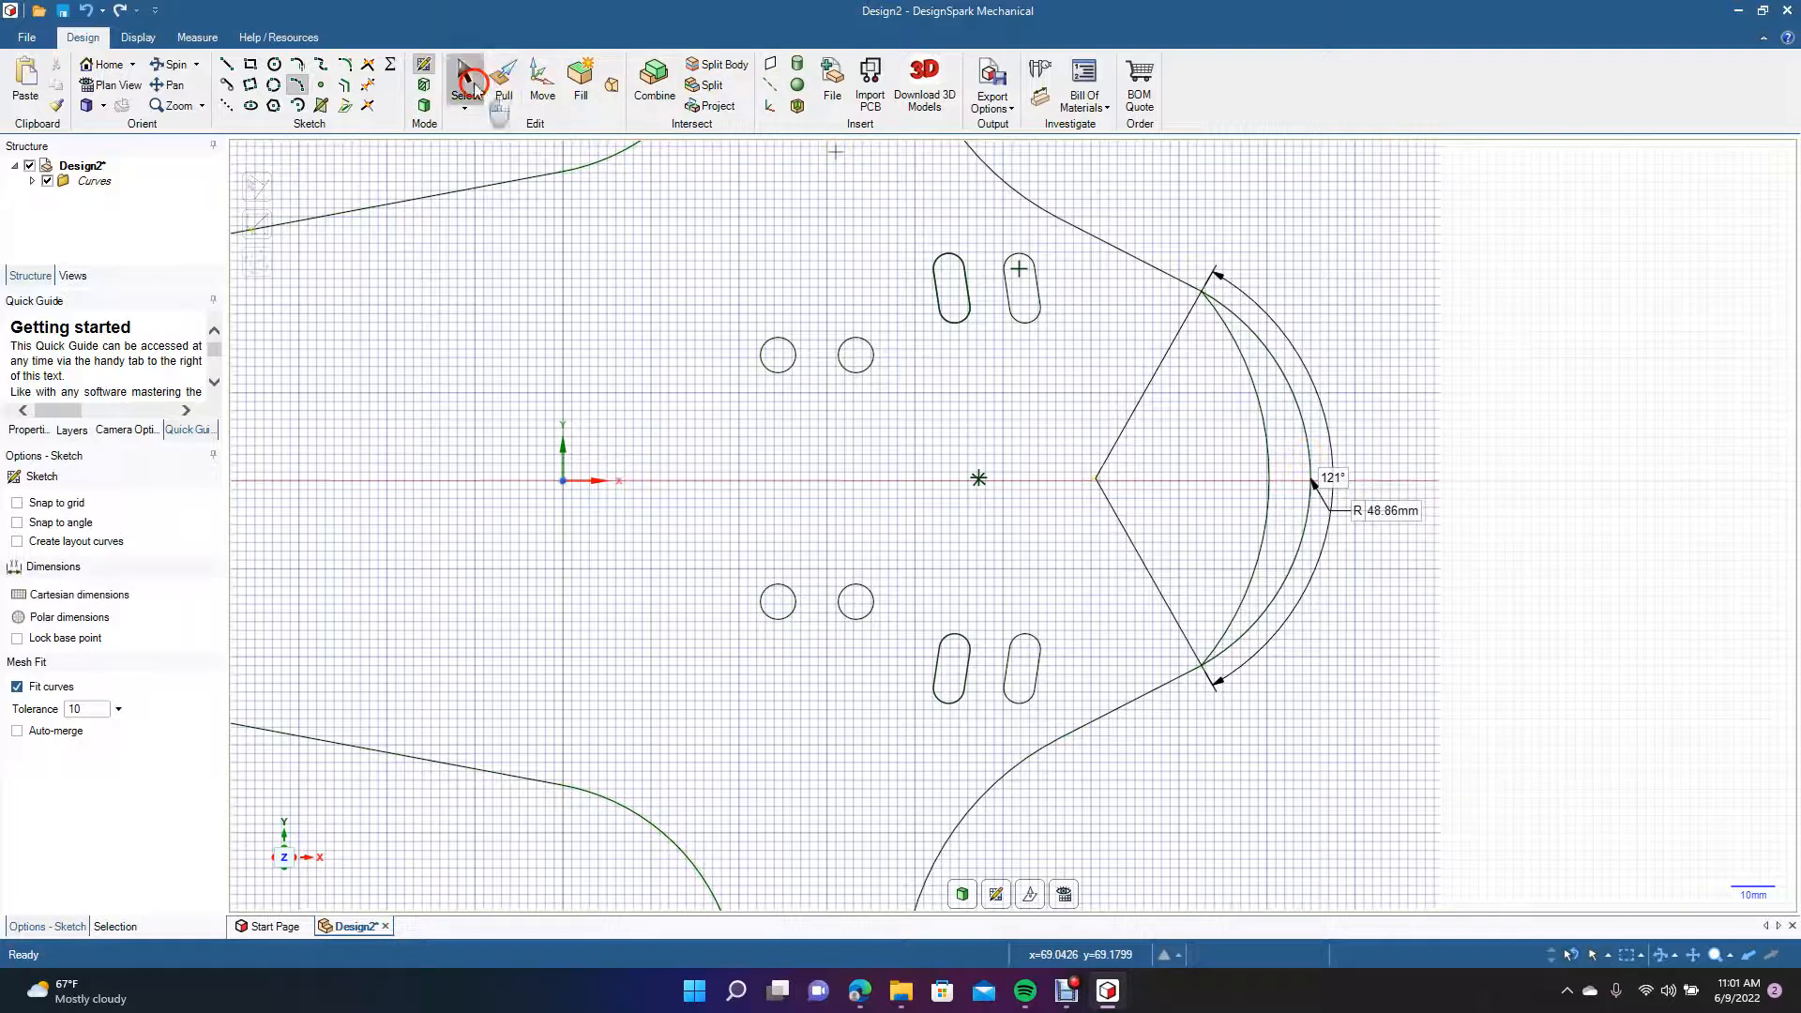
{"action": "left_click", "coordinate": [1261, 424]}
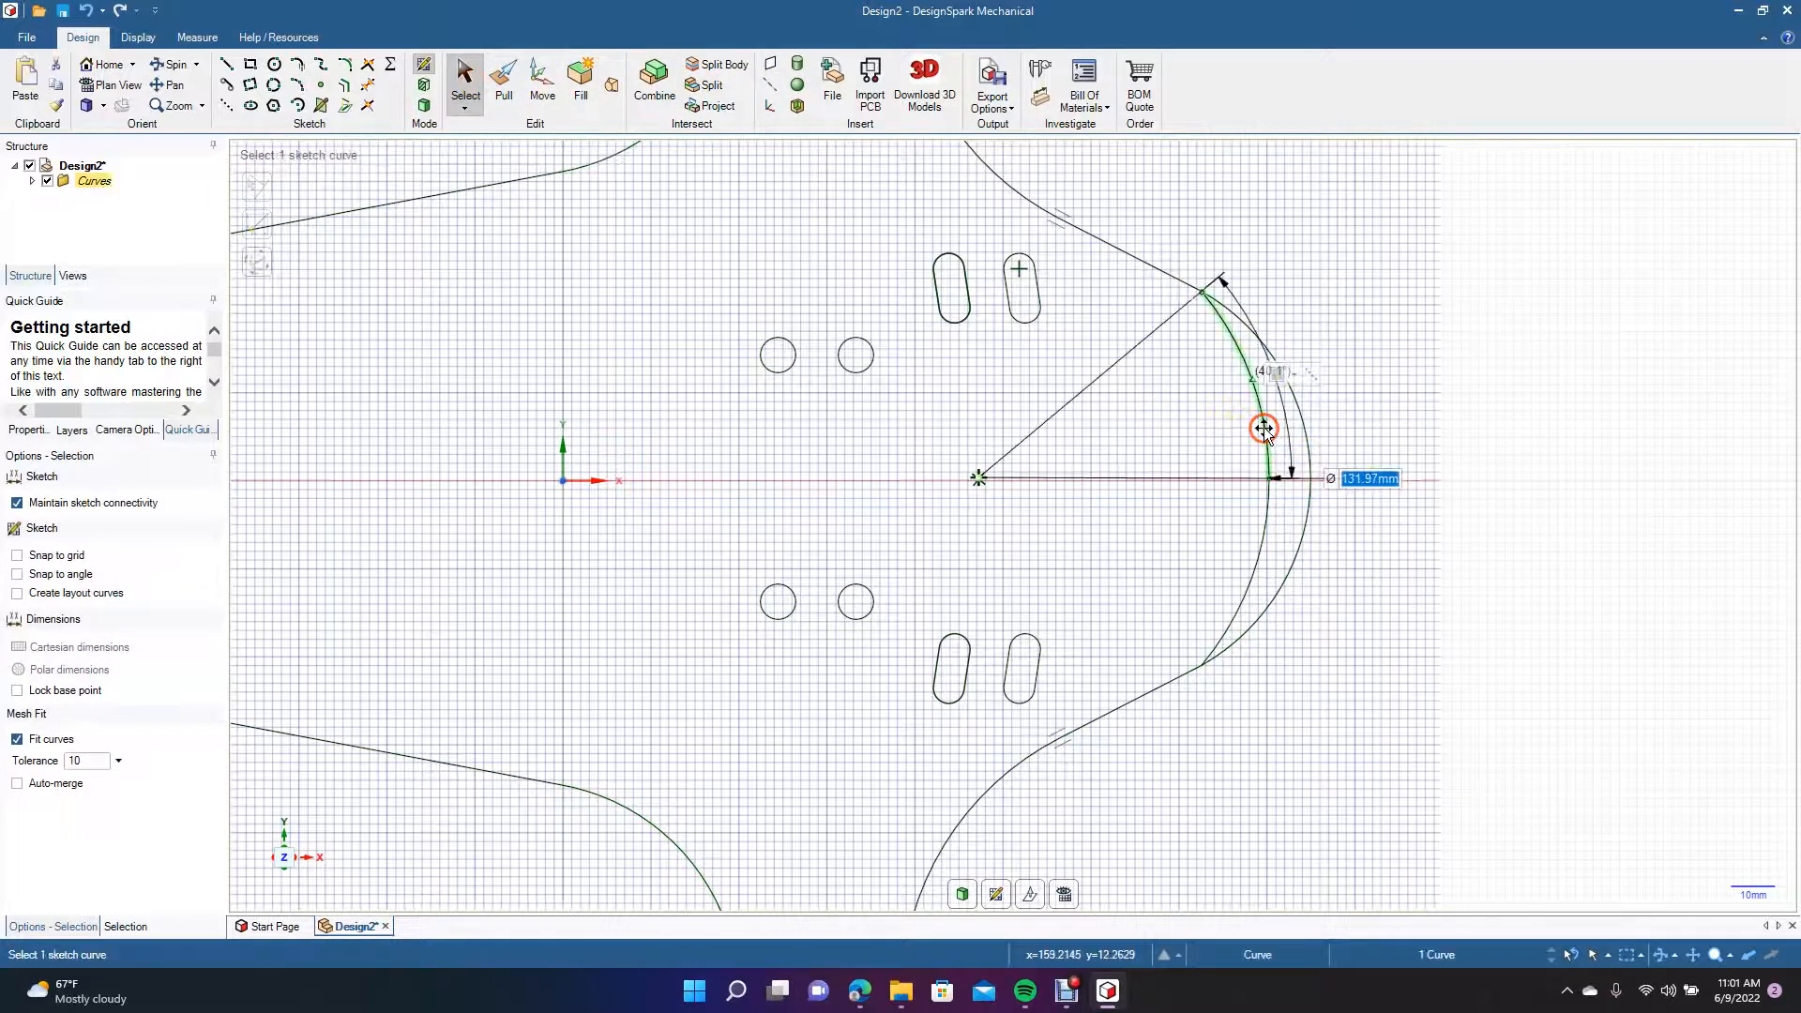
{"action": "left_click", "coordinate": [1259, 540], "text": "ctrl"}
{"action": "key", "text": "Delete"}
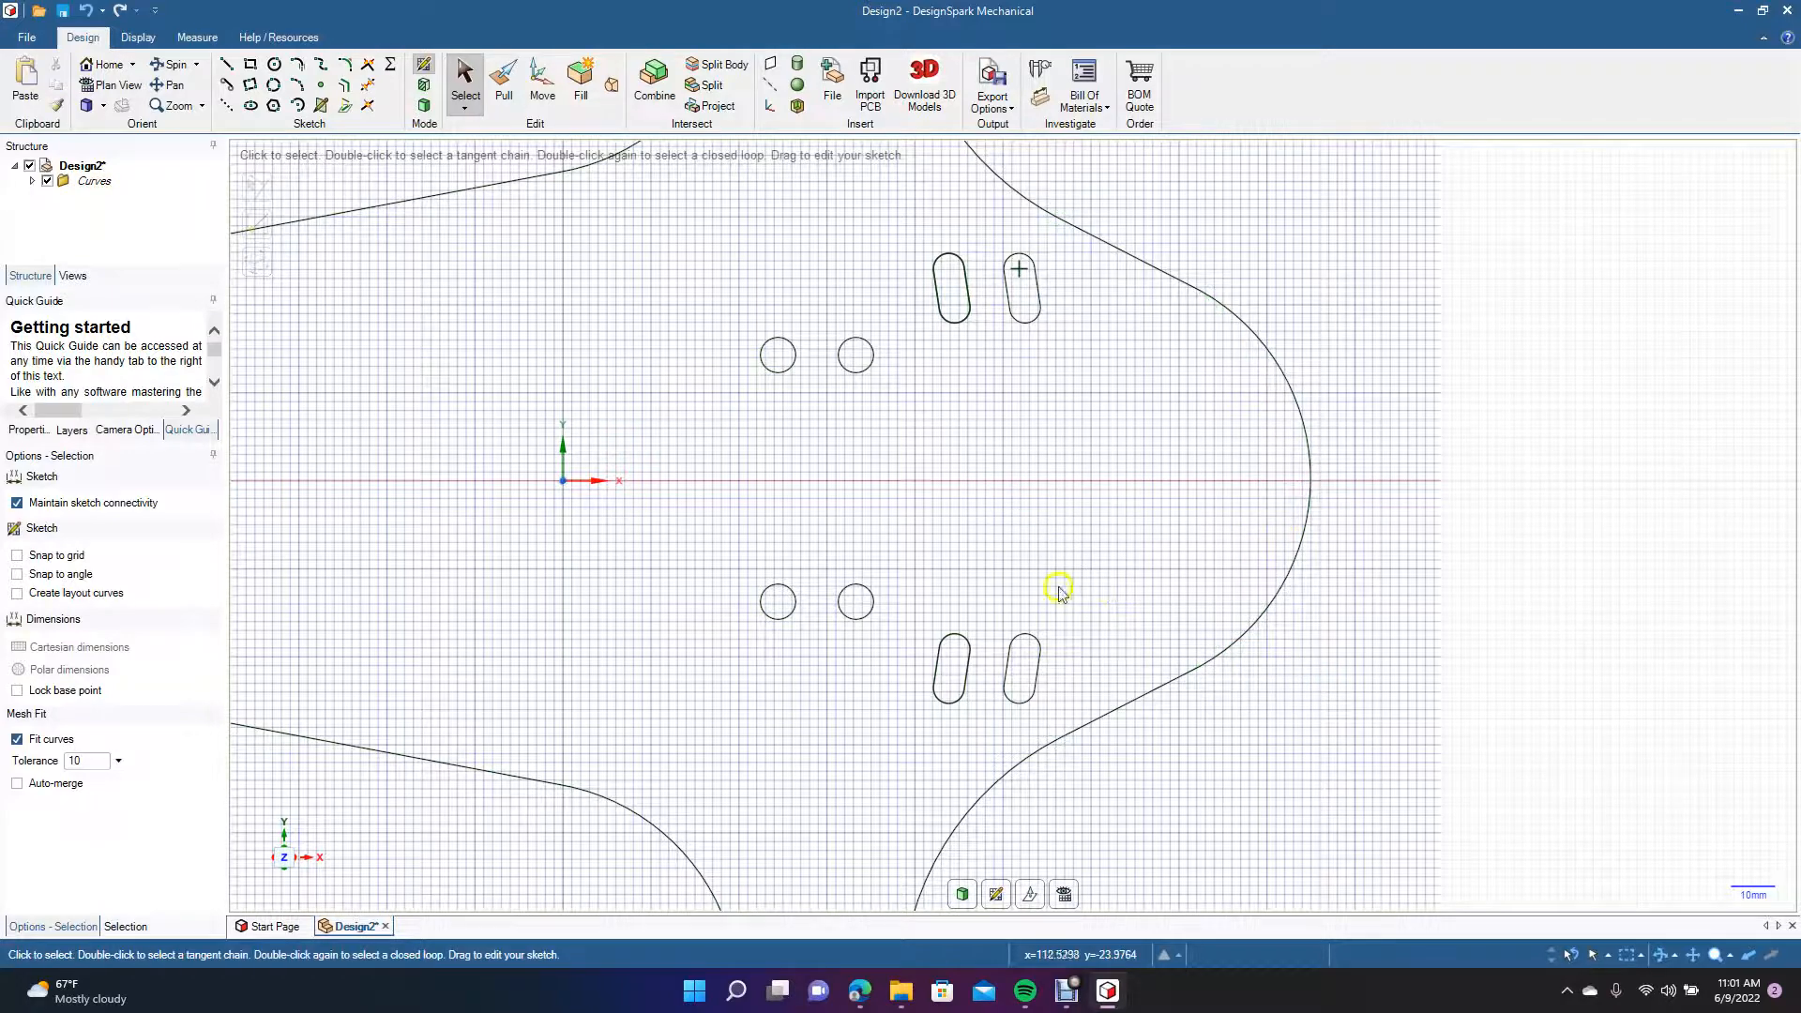
Draw a three-point arc of about 222.9 mm radius between the two corners at the outline's left end, bulging outward.
{"action": "scroll", "coordinate": [1298, 500], "scroll_direction": "down", "scroll_amount": 5}
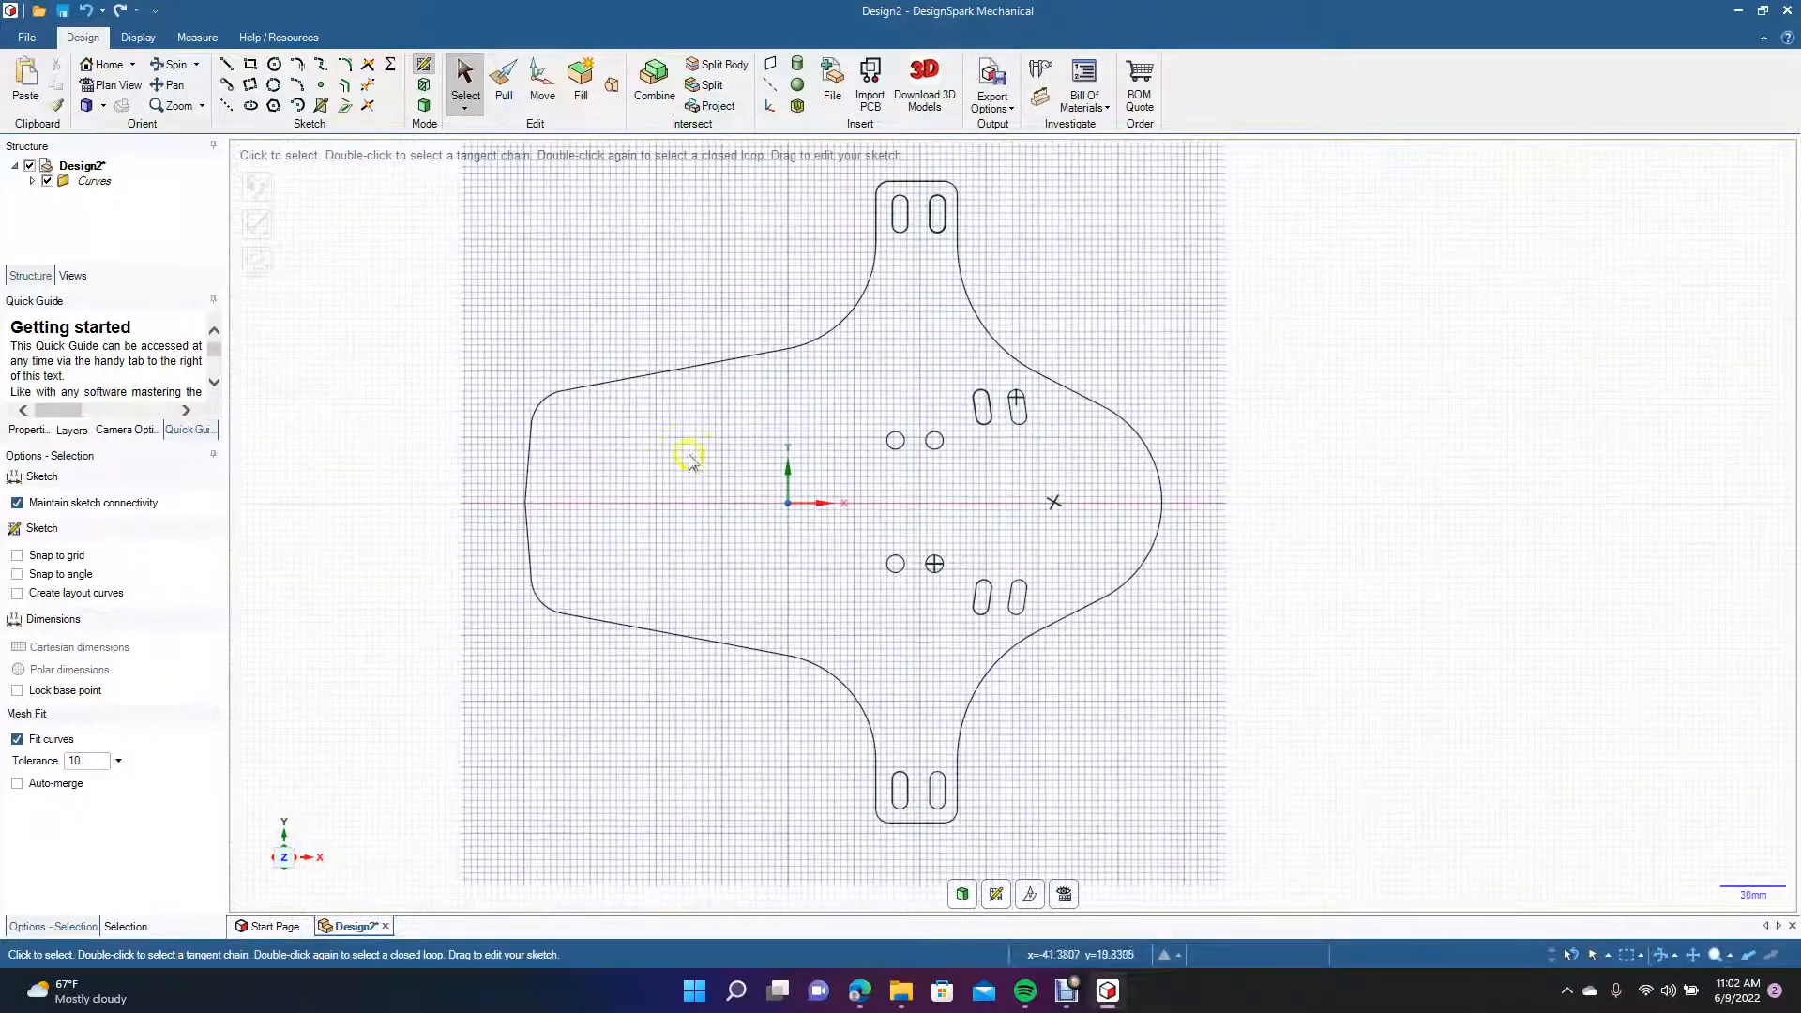
{"action": "scroll", "coordinate": [628, 539], "scroll_direction": "up", "scroll_amount": 5}
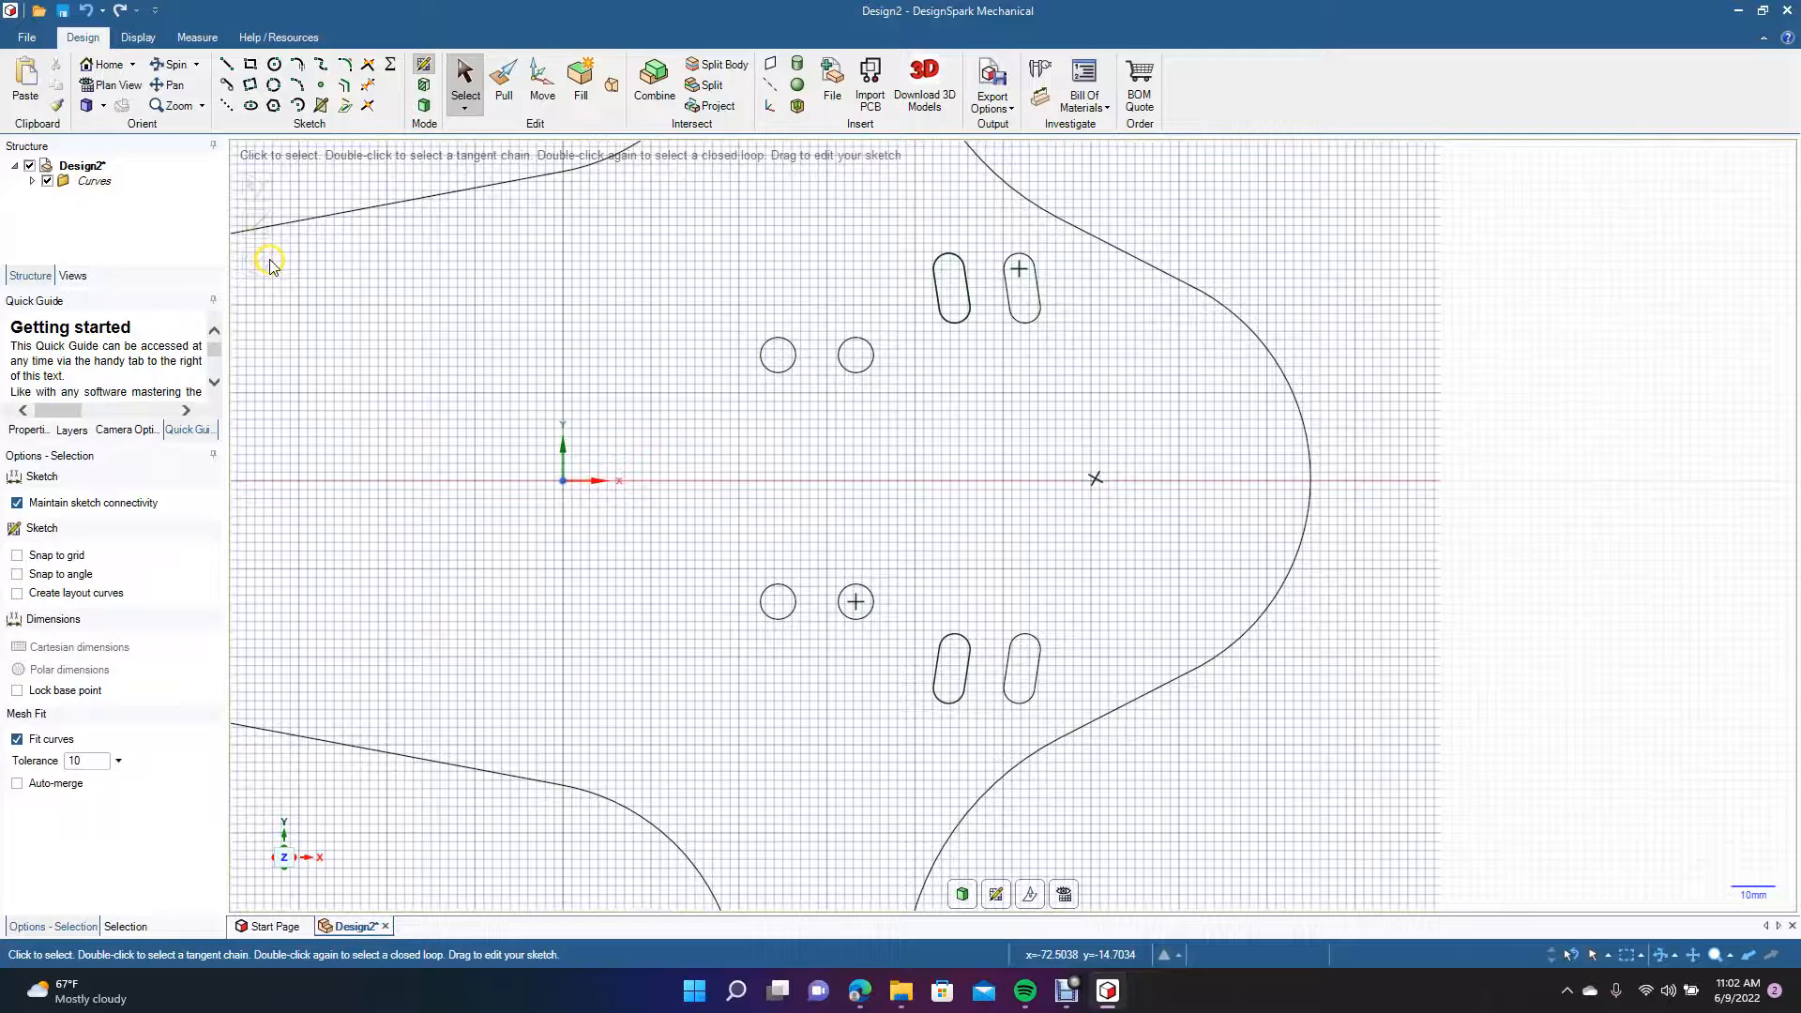
{"action": "left_click", "coordinate": [174, 86]}
{"action": "mouse_move", "coordinate": [322, 318]}
{"action": "left_mouse_down"}
{"action": "mouse_move", "coordinate": [614, 323]}
{"action": "mouse_move", "coordinate": [740, 362]}
{"action": "left_mouse_up"}
{"action": "left_click", "coordinate": [450, 82]}
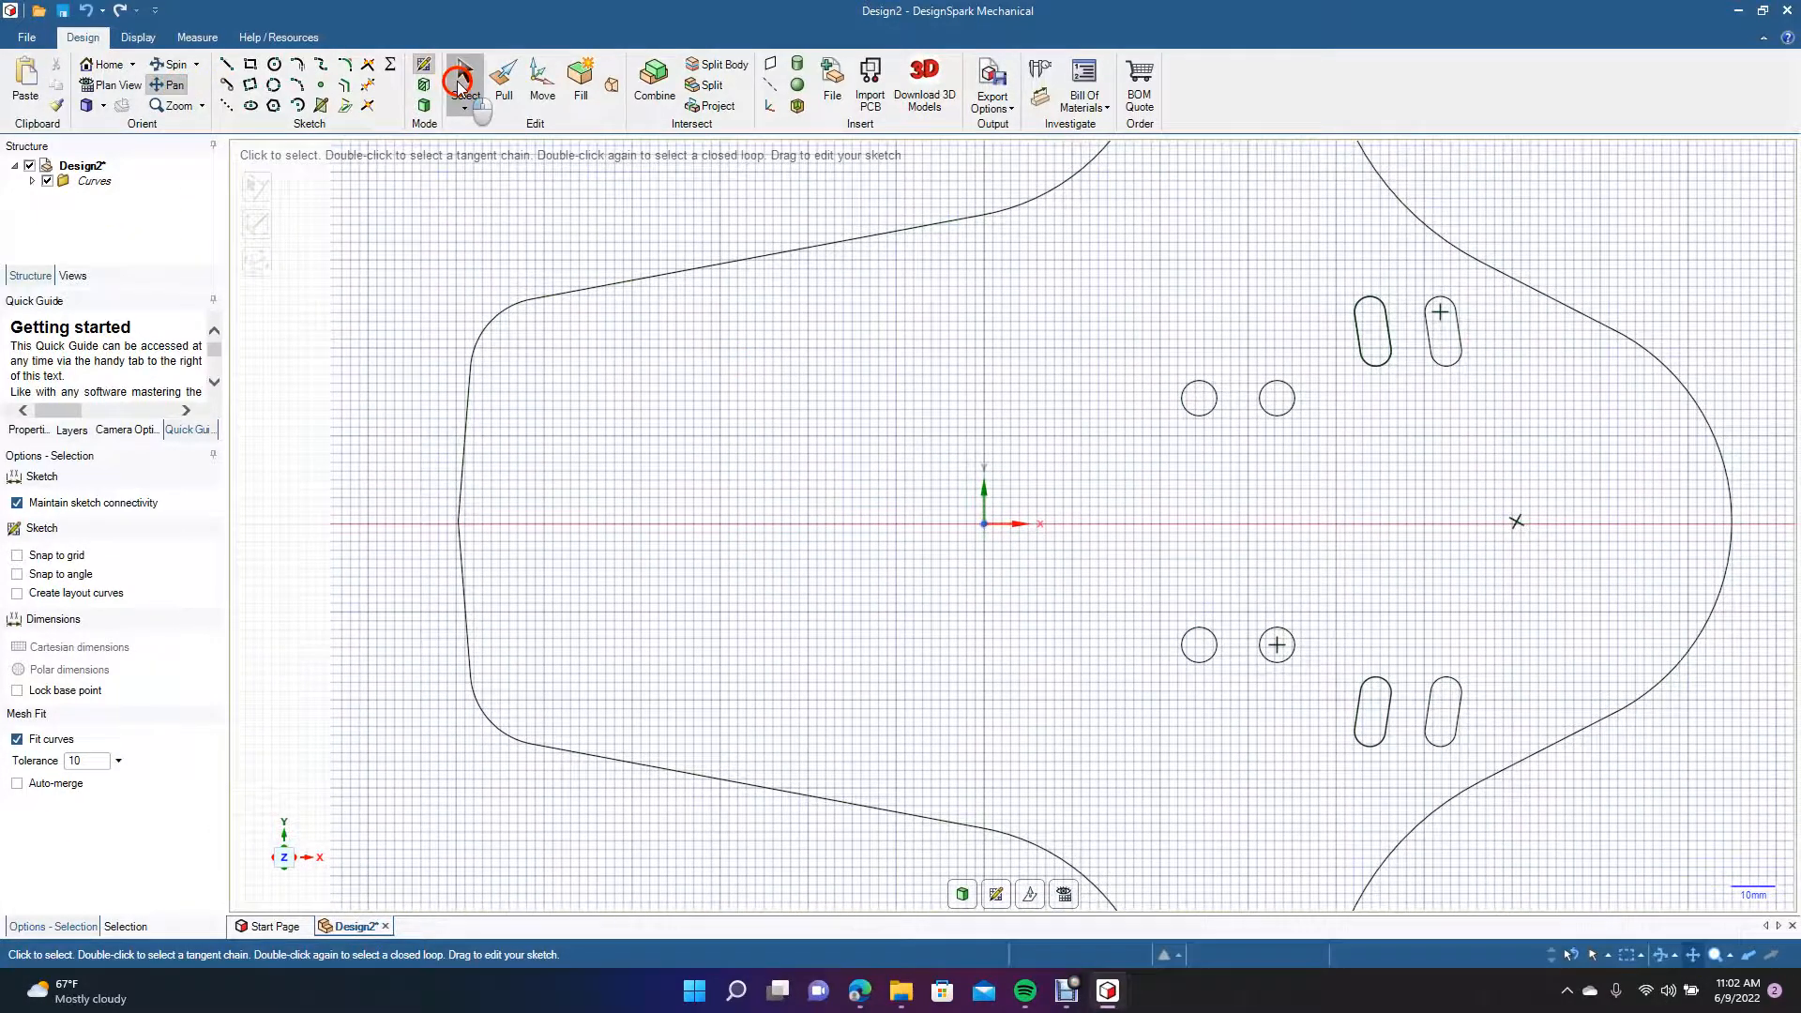
{"action": "left_click", "coordinate": [467, 392]}
{"action": "left_click", "coordinate": [466, 421]}
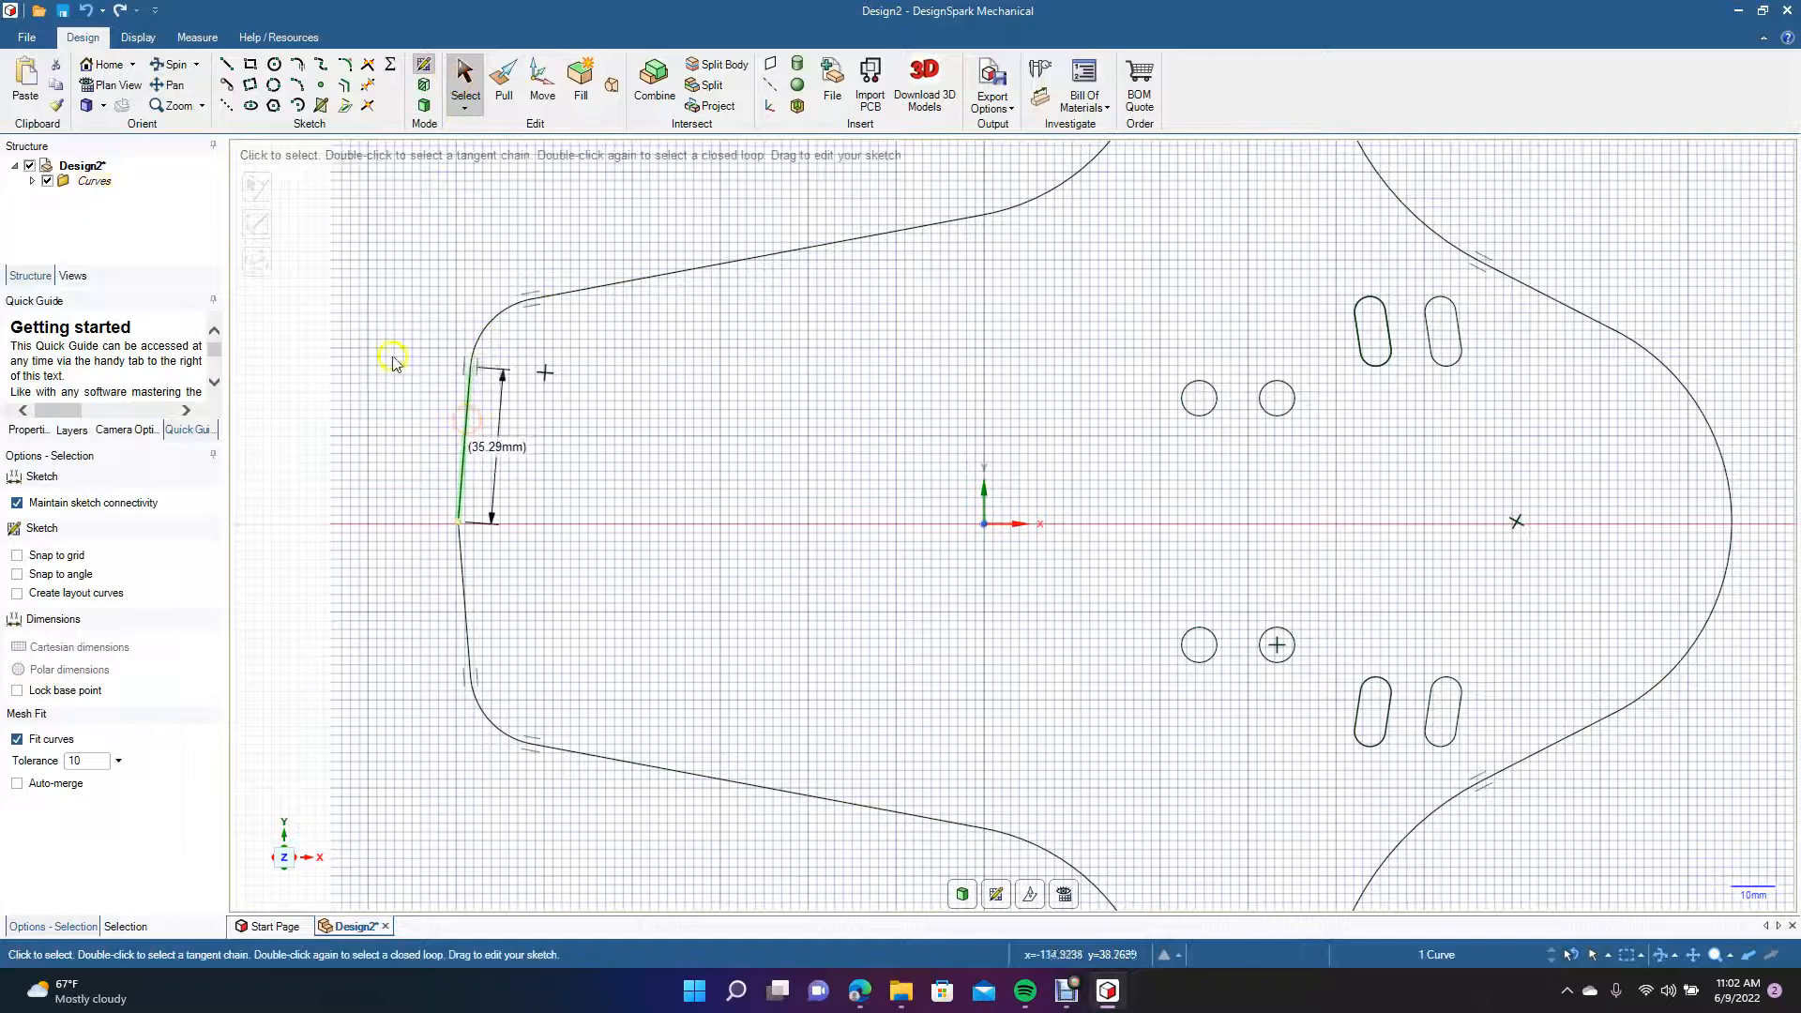
{"action": "left_click", "coordinate": [297, 85]}
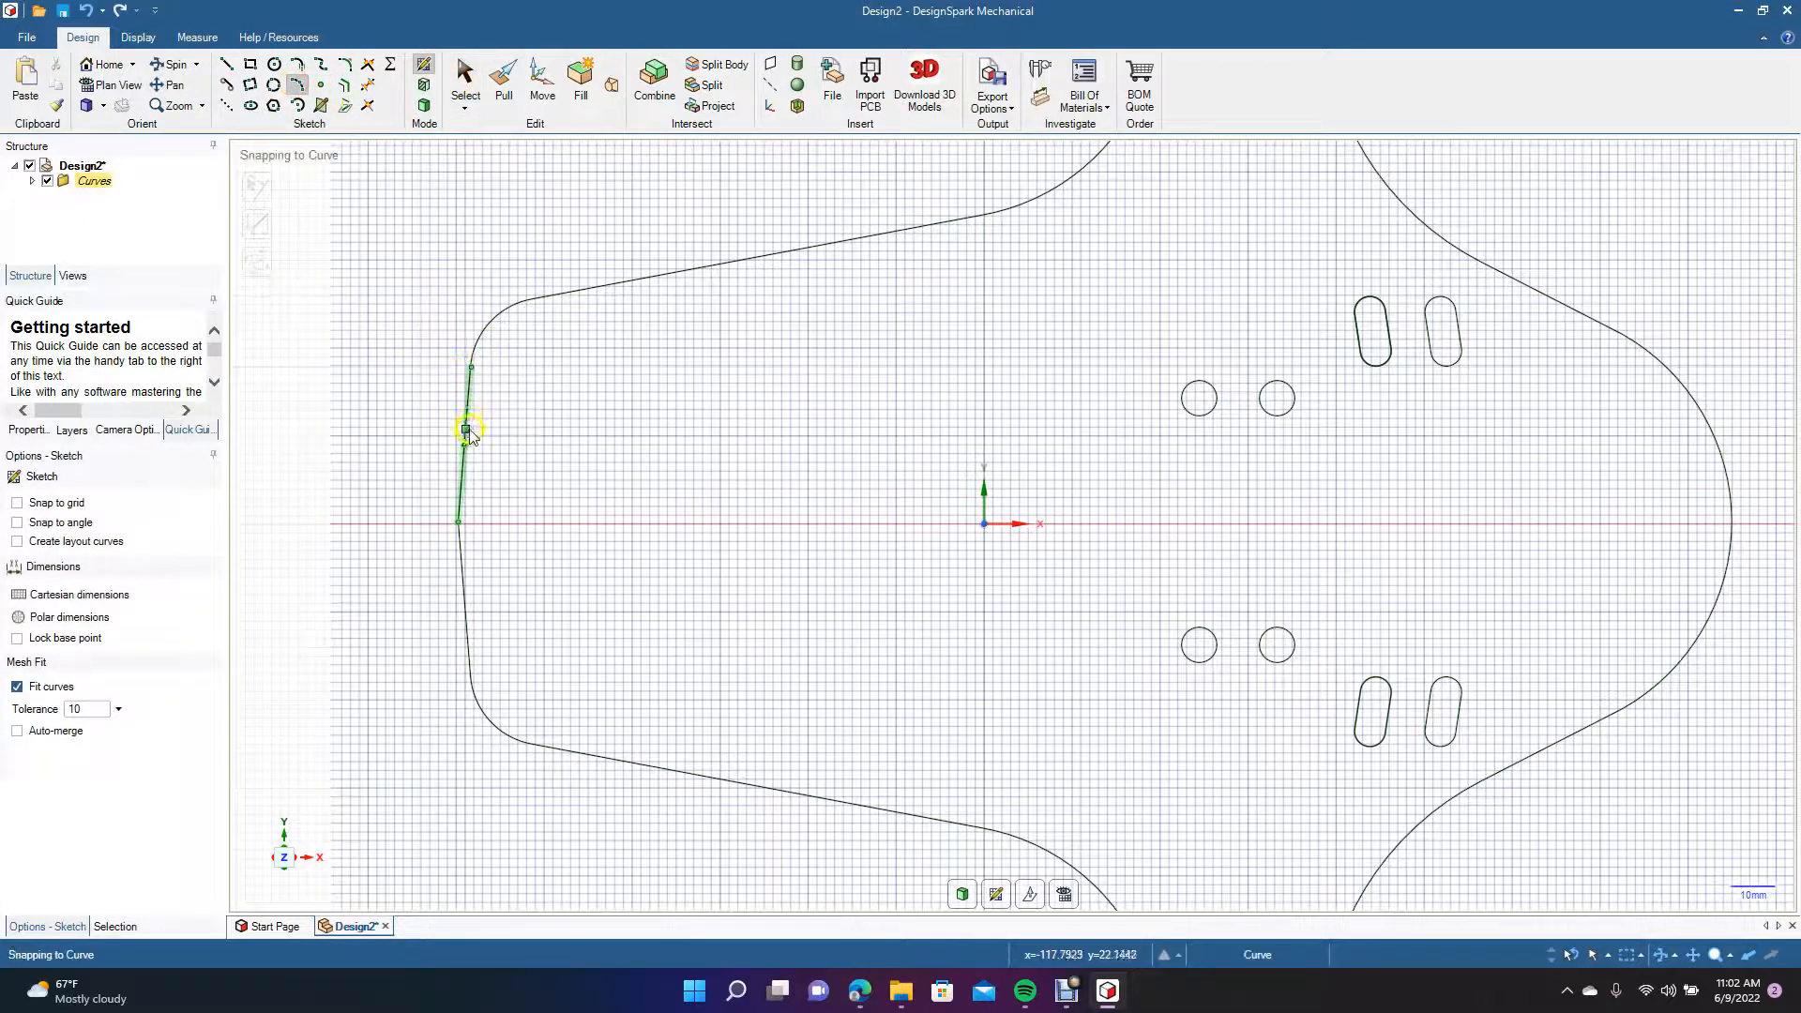
{"action": "left_click", "coordinate": [470, 367]}
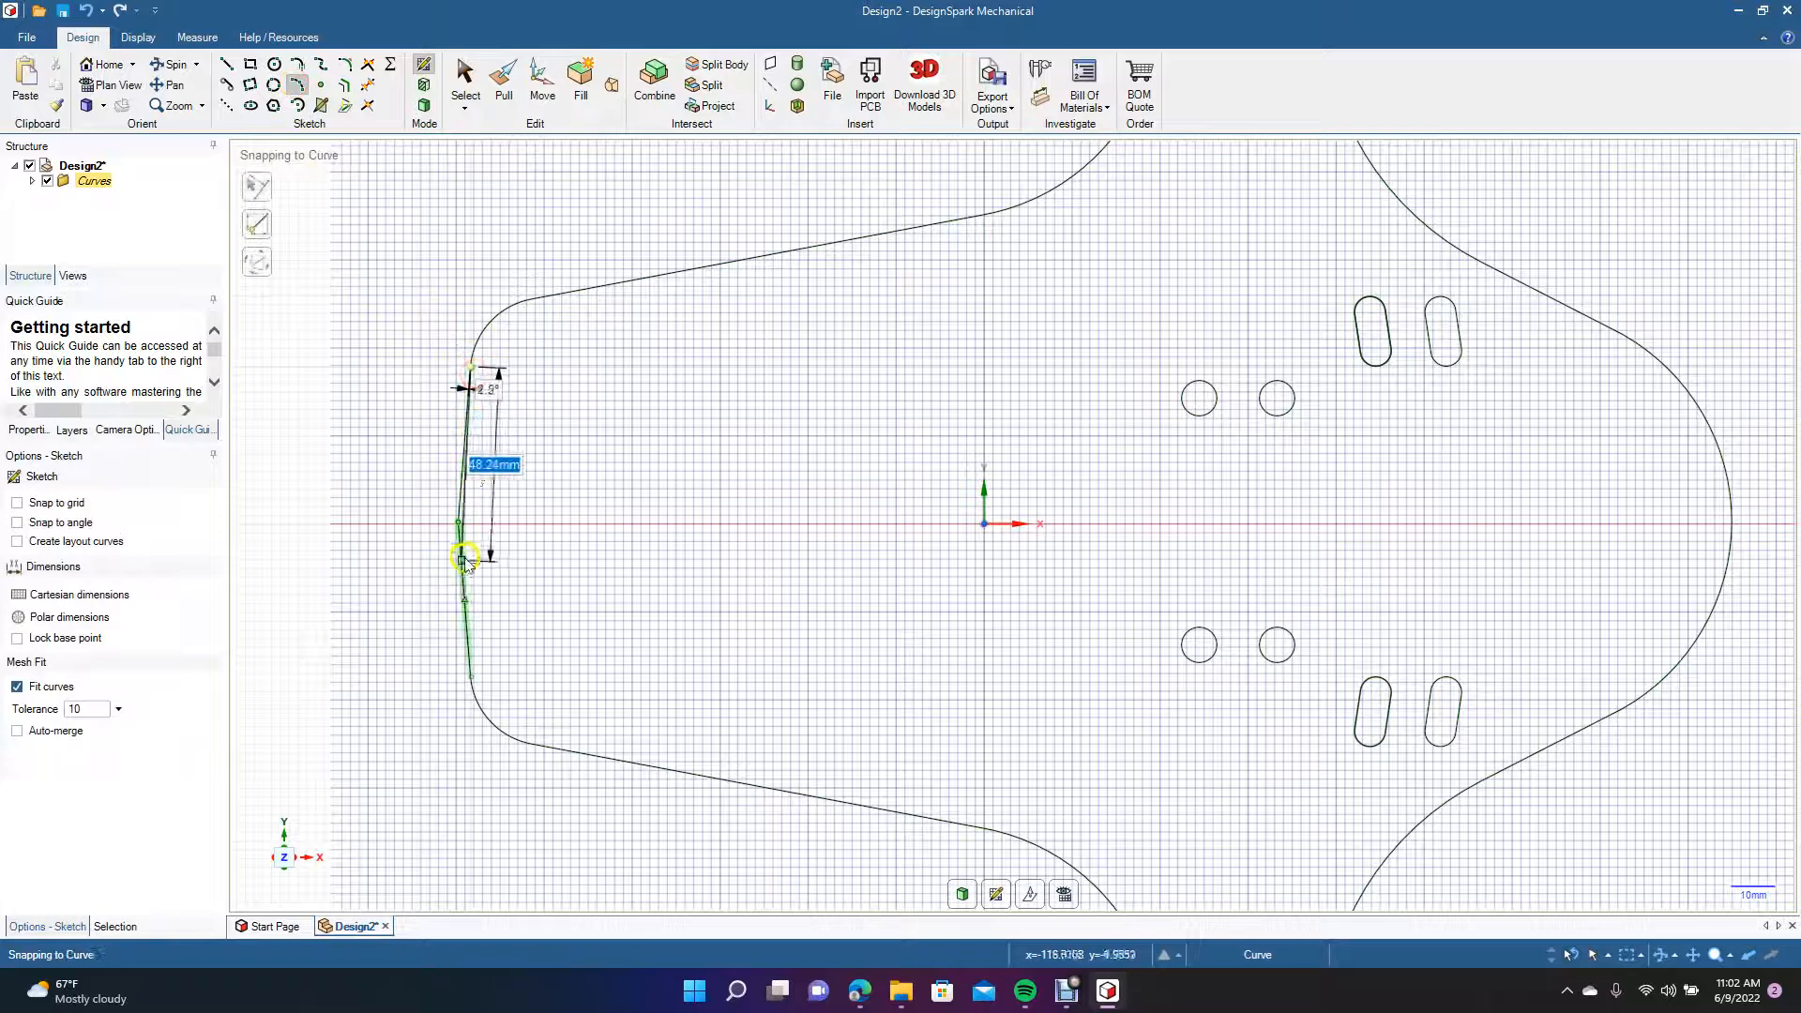
{"action": "left_click", "coordinate": [469, 673]}
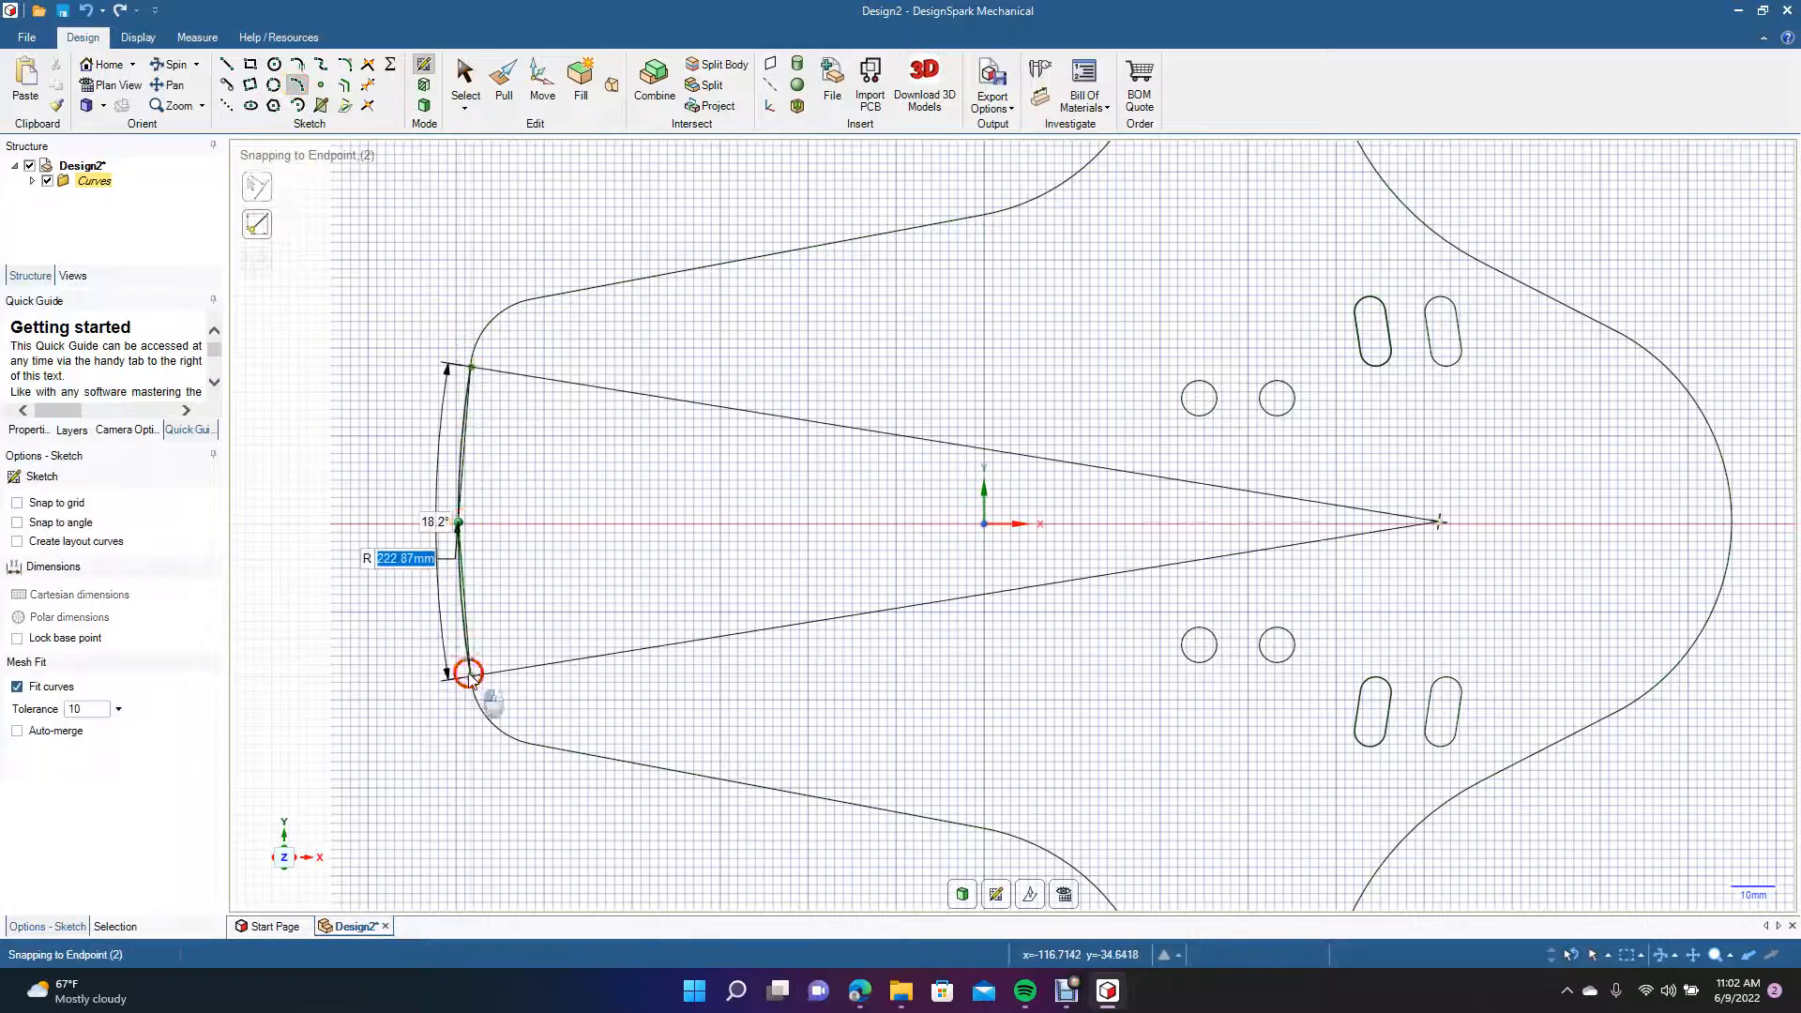
{"action": "left_click", "coordinate": [466, 523]}
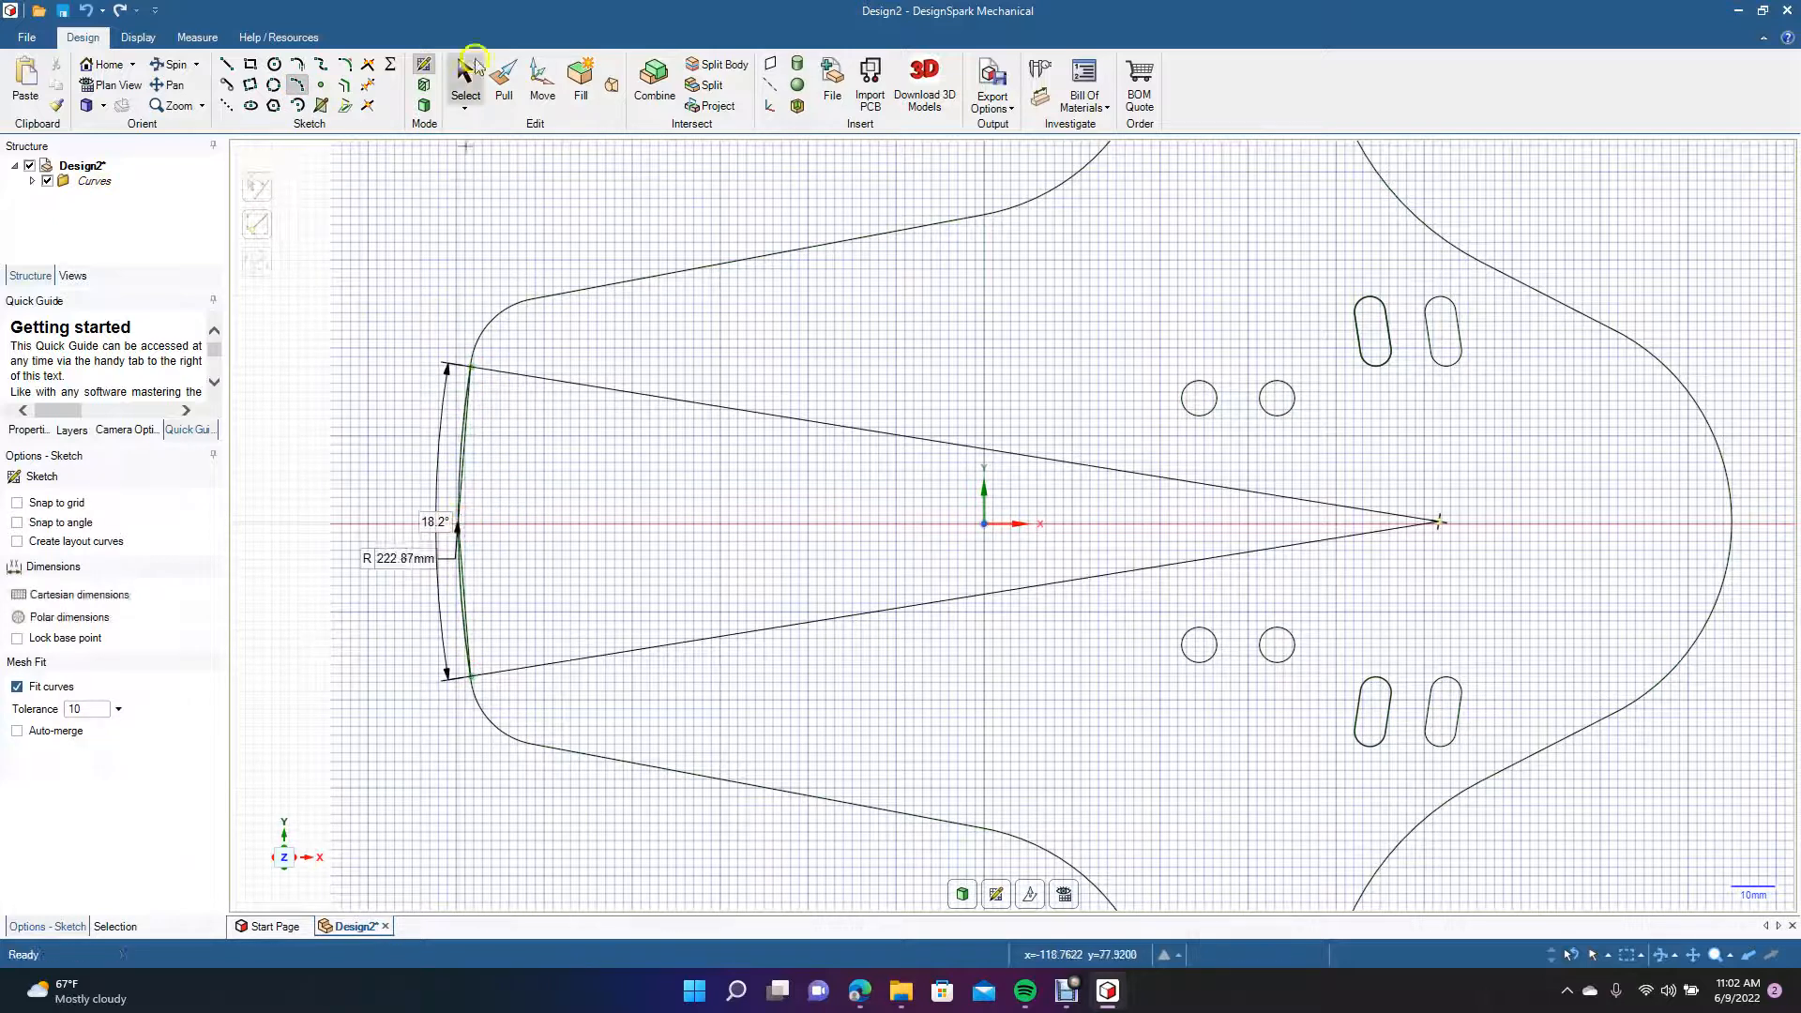
Delete the two straight lines beside the new arc at the outline's left end.
{"action": "left_click", "coordinate": [466, 83]}
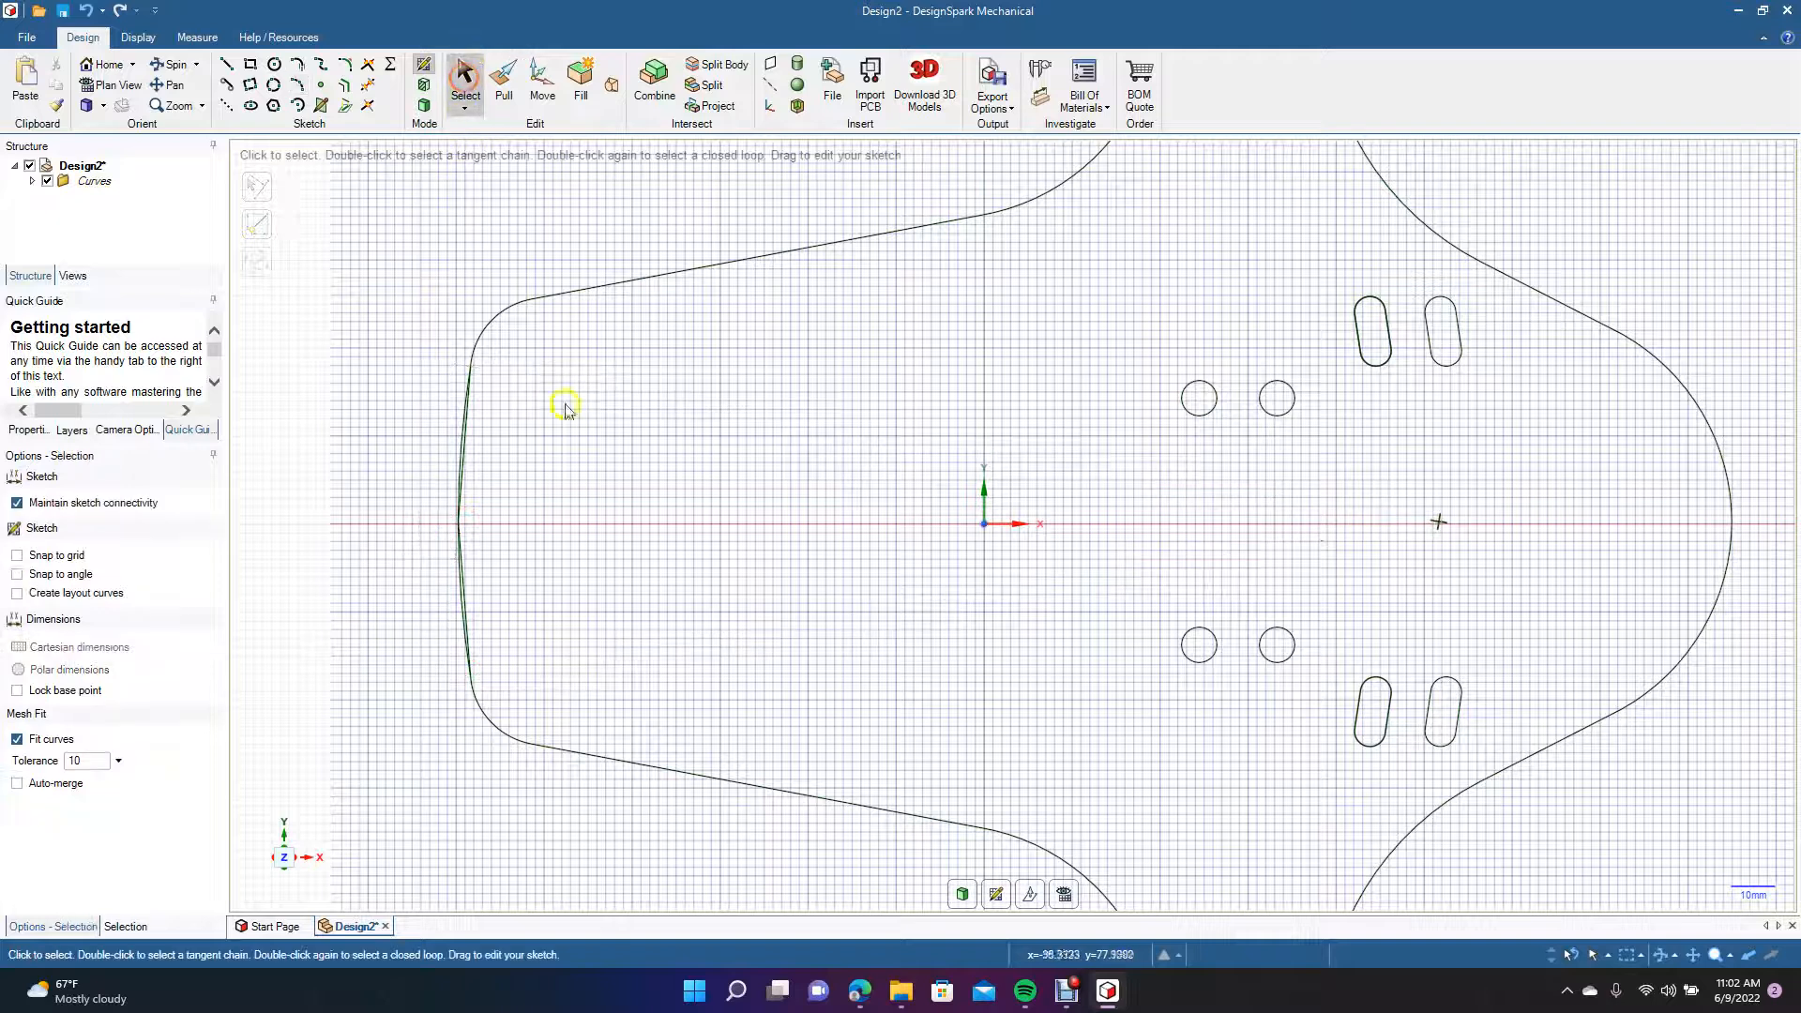
{"action": "left_click", "coordinate": [468, 448]}
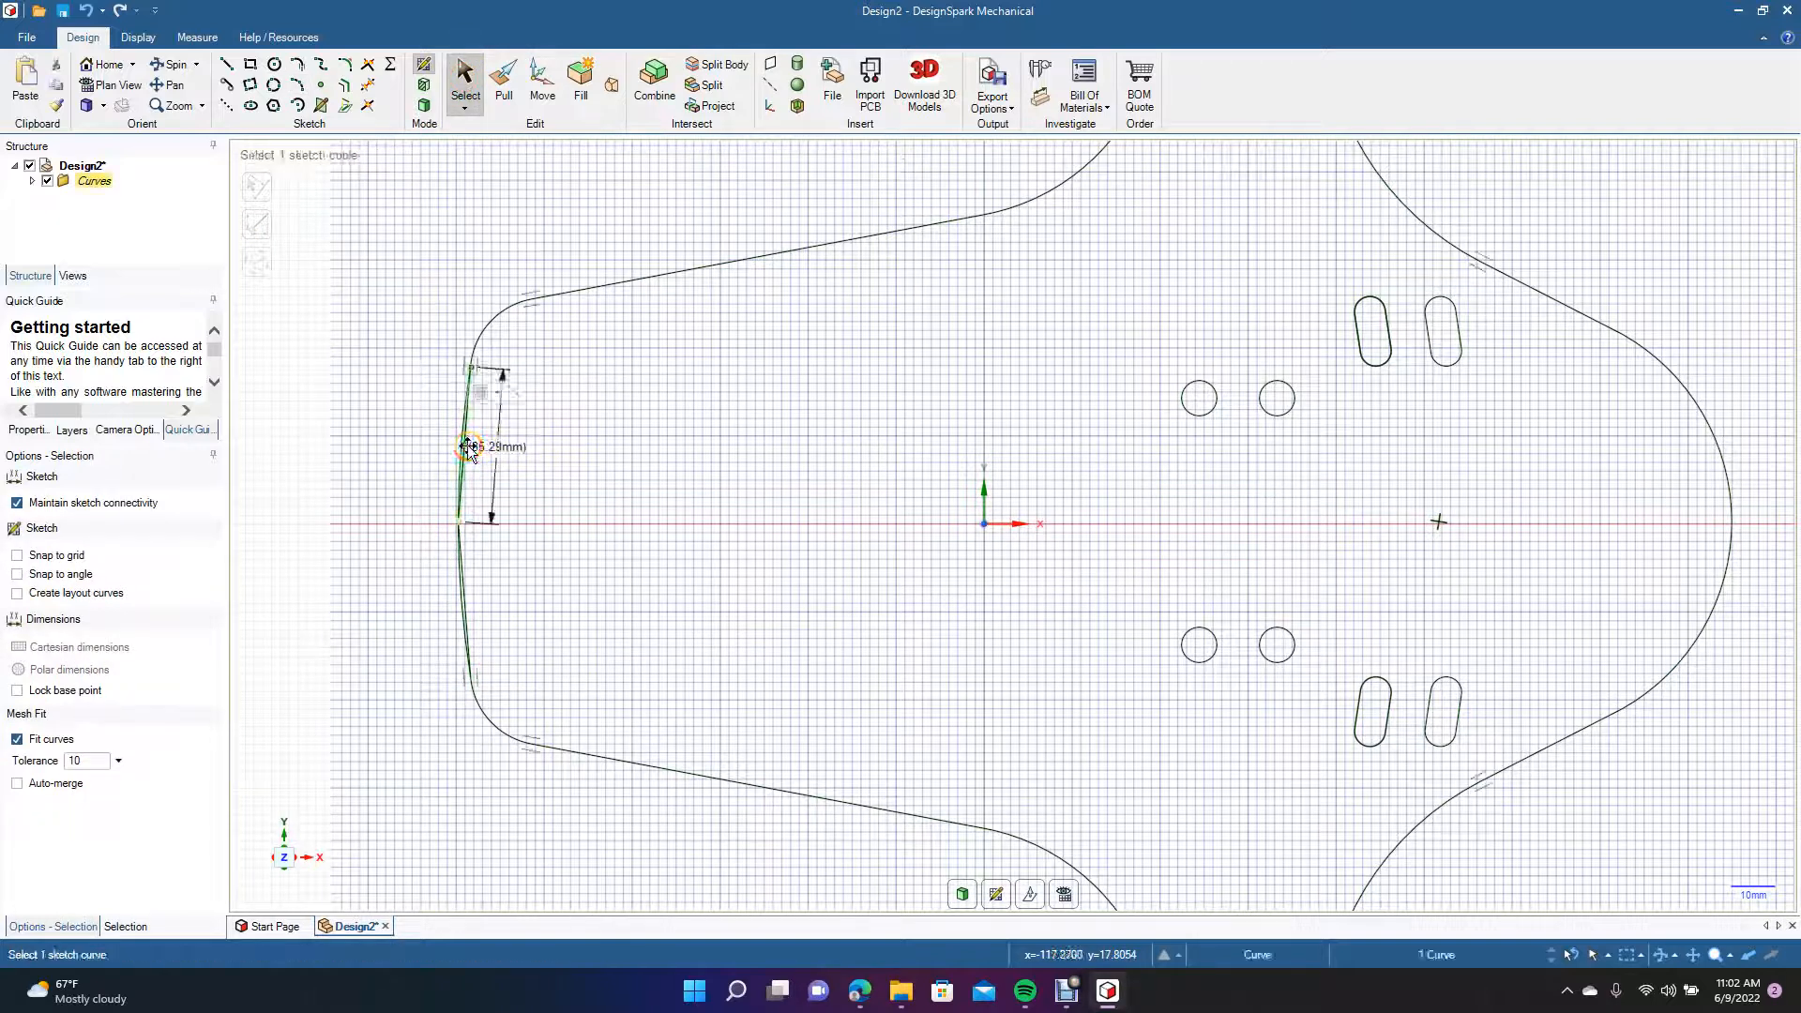
{"action": "key", "text": "Delete"}
{"action": "left_click", "coordinate": [468, 576]}
{"action": "left_click", "coordinate": [468, 576]}
{"action": "key", "text": "Delete"}
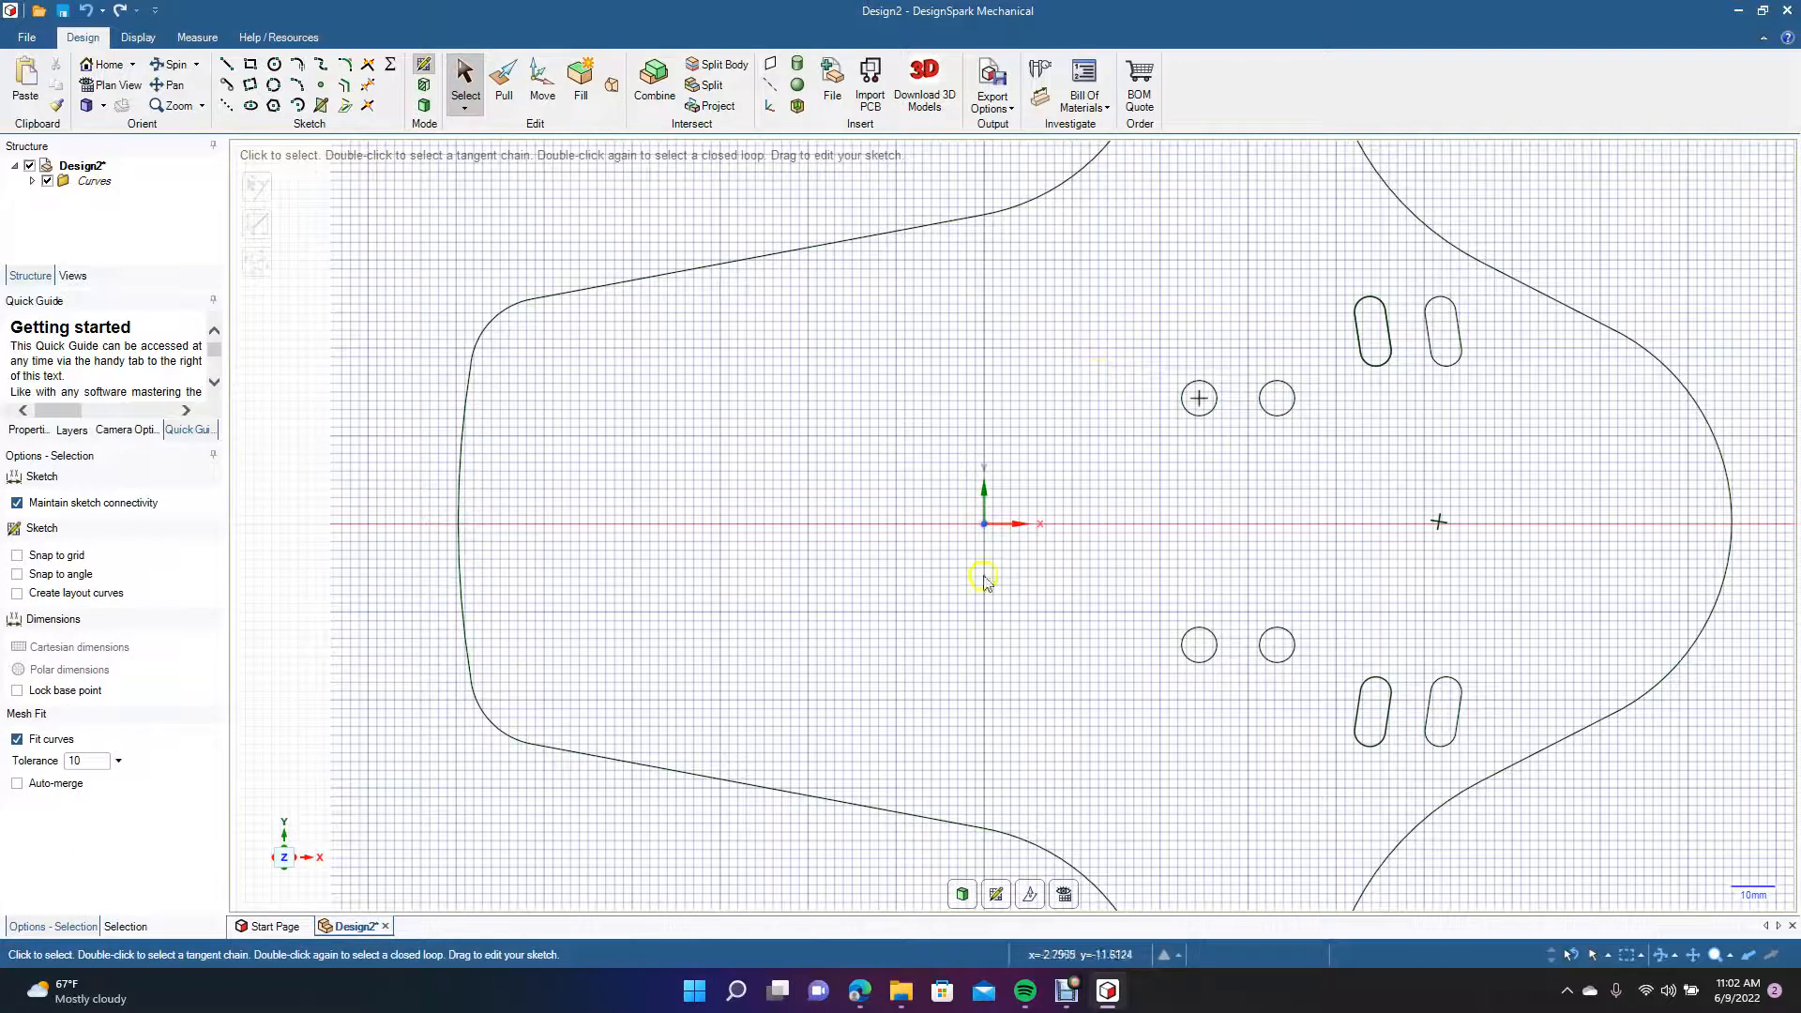
Pull the closed mud flap profile into a solid 2 mm thick.
{"action": "scroll", "coordinate": [1043, 535], "scroll_direction": "down", "scroll_amount": 5}
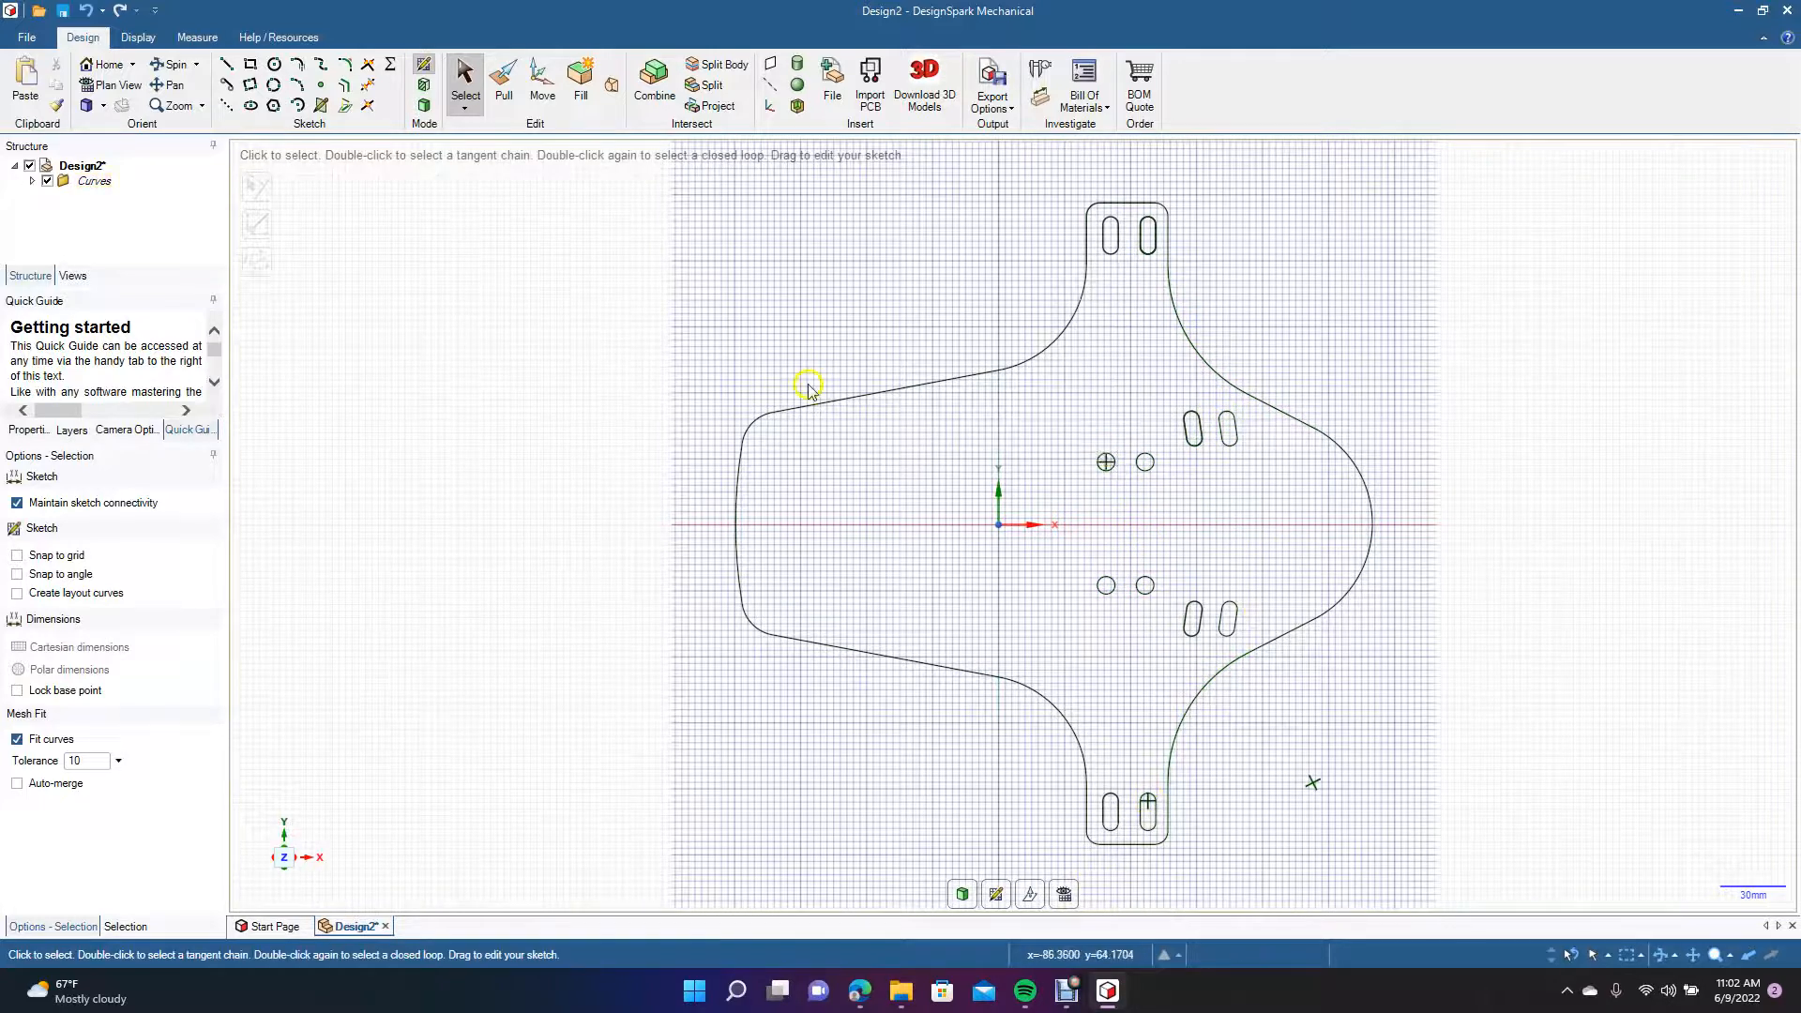
{"action": "left_click", "coordinate": [504, 82]}
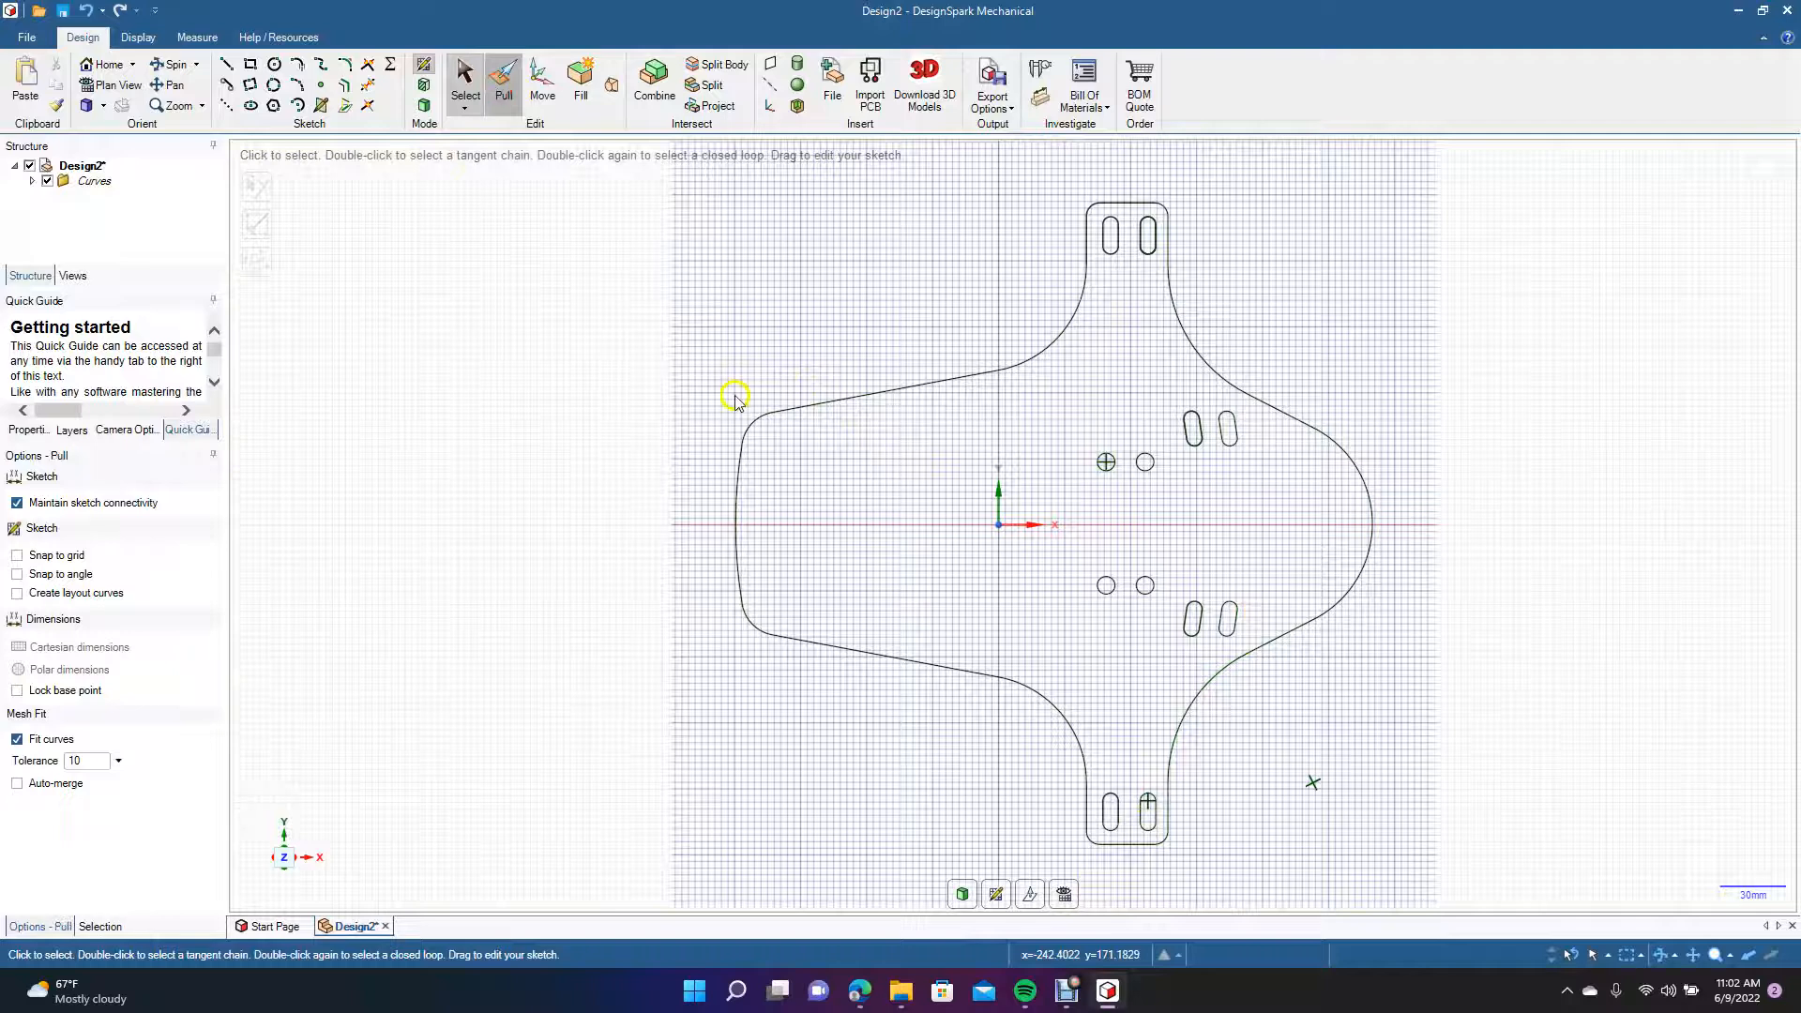
{"action": "left_click", "coordinate": [862, 492]}
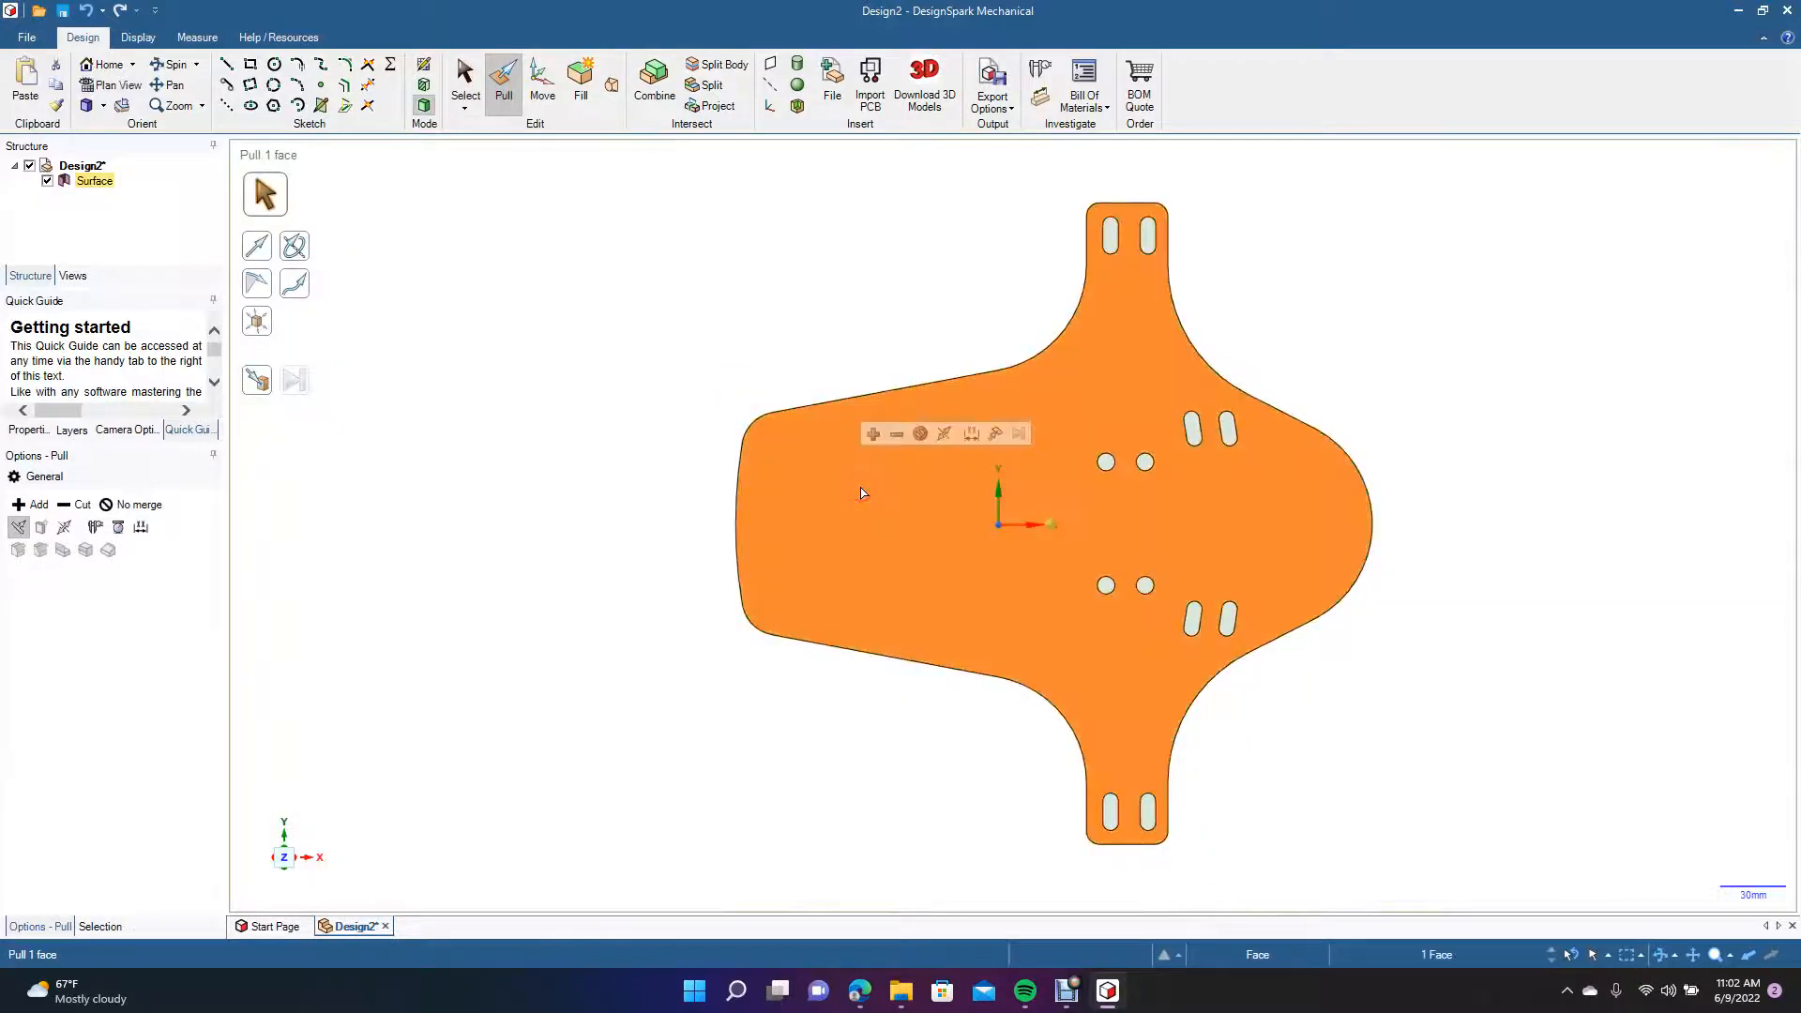
{"action": "left_click", "coordinate": [414, 114]}
{"action": "left_click", "coordinate": [175, 64]}
{"action": "left_click_drag", "start_coordinate": [477, 367], "coordinate": [462, 287]}
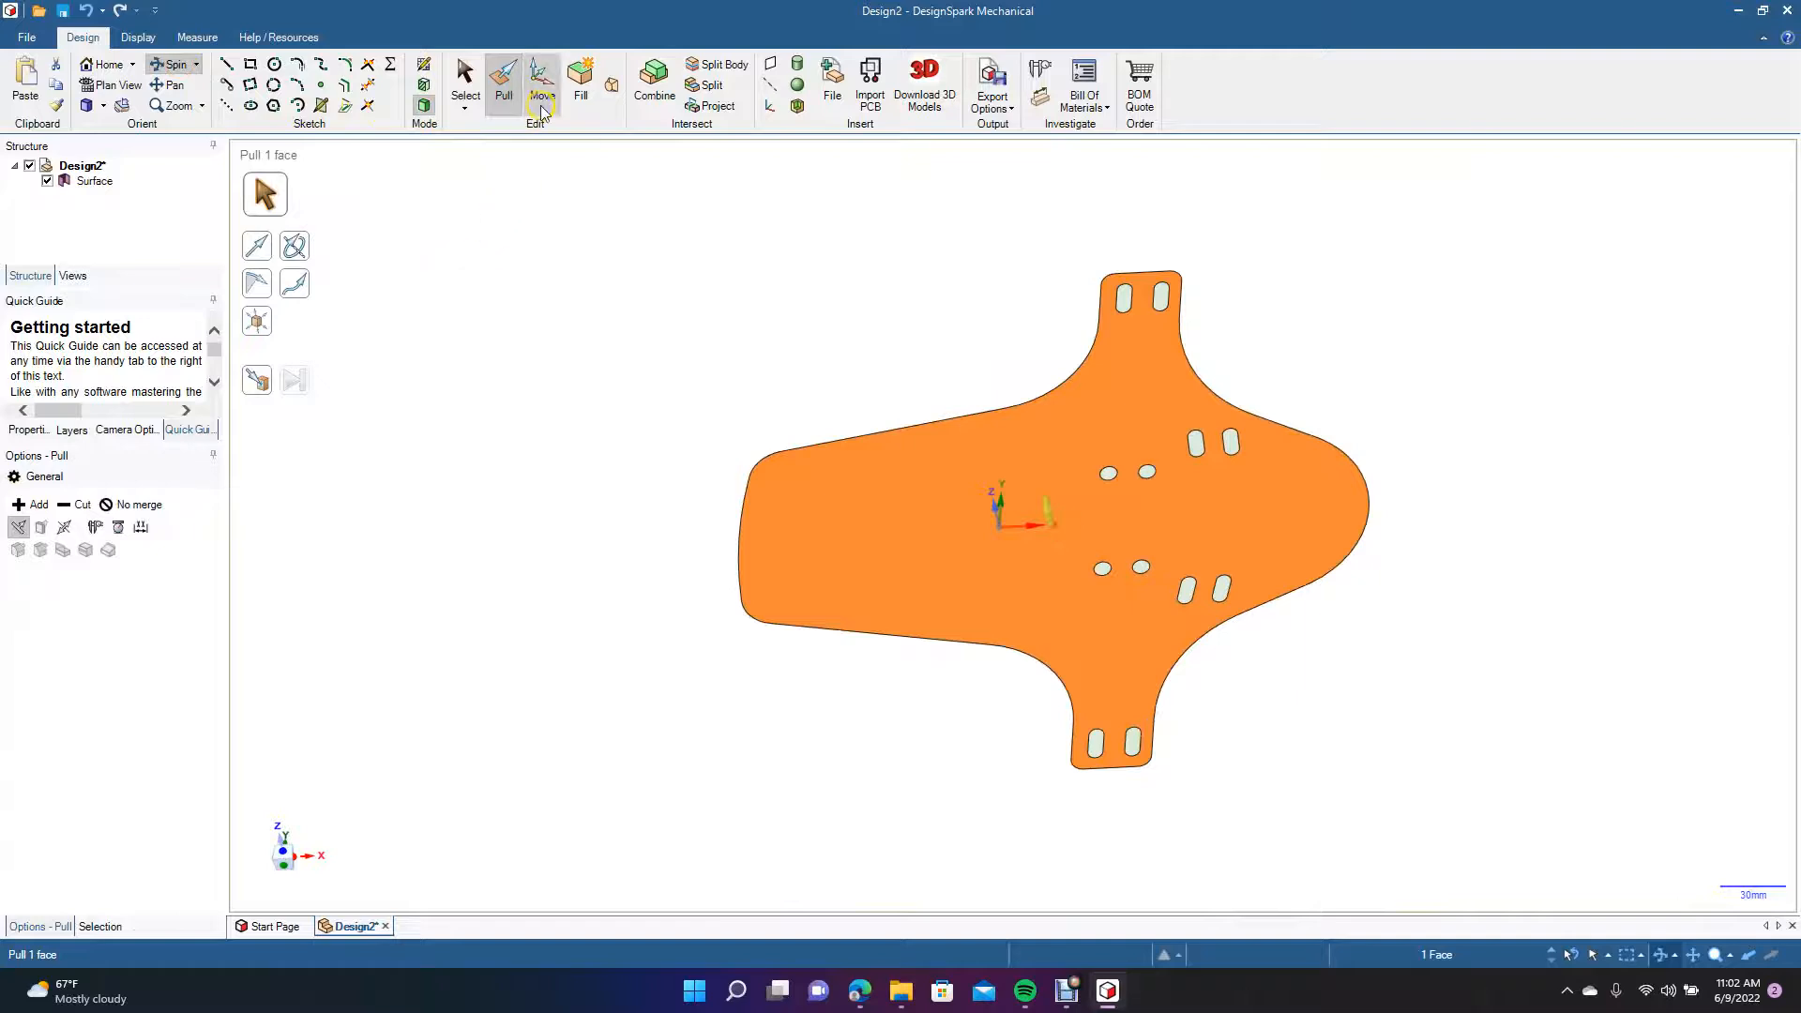
{"action": "left_click", "coordinate": [504, 87]}
{"action": "left_click", "coordinate": [844, 475]}
{"action": "left_click_drag", "start_coordinate": [844, 475], "coordinate": [853, 500]}
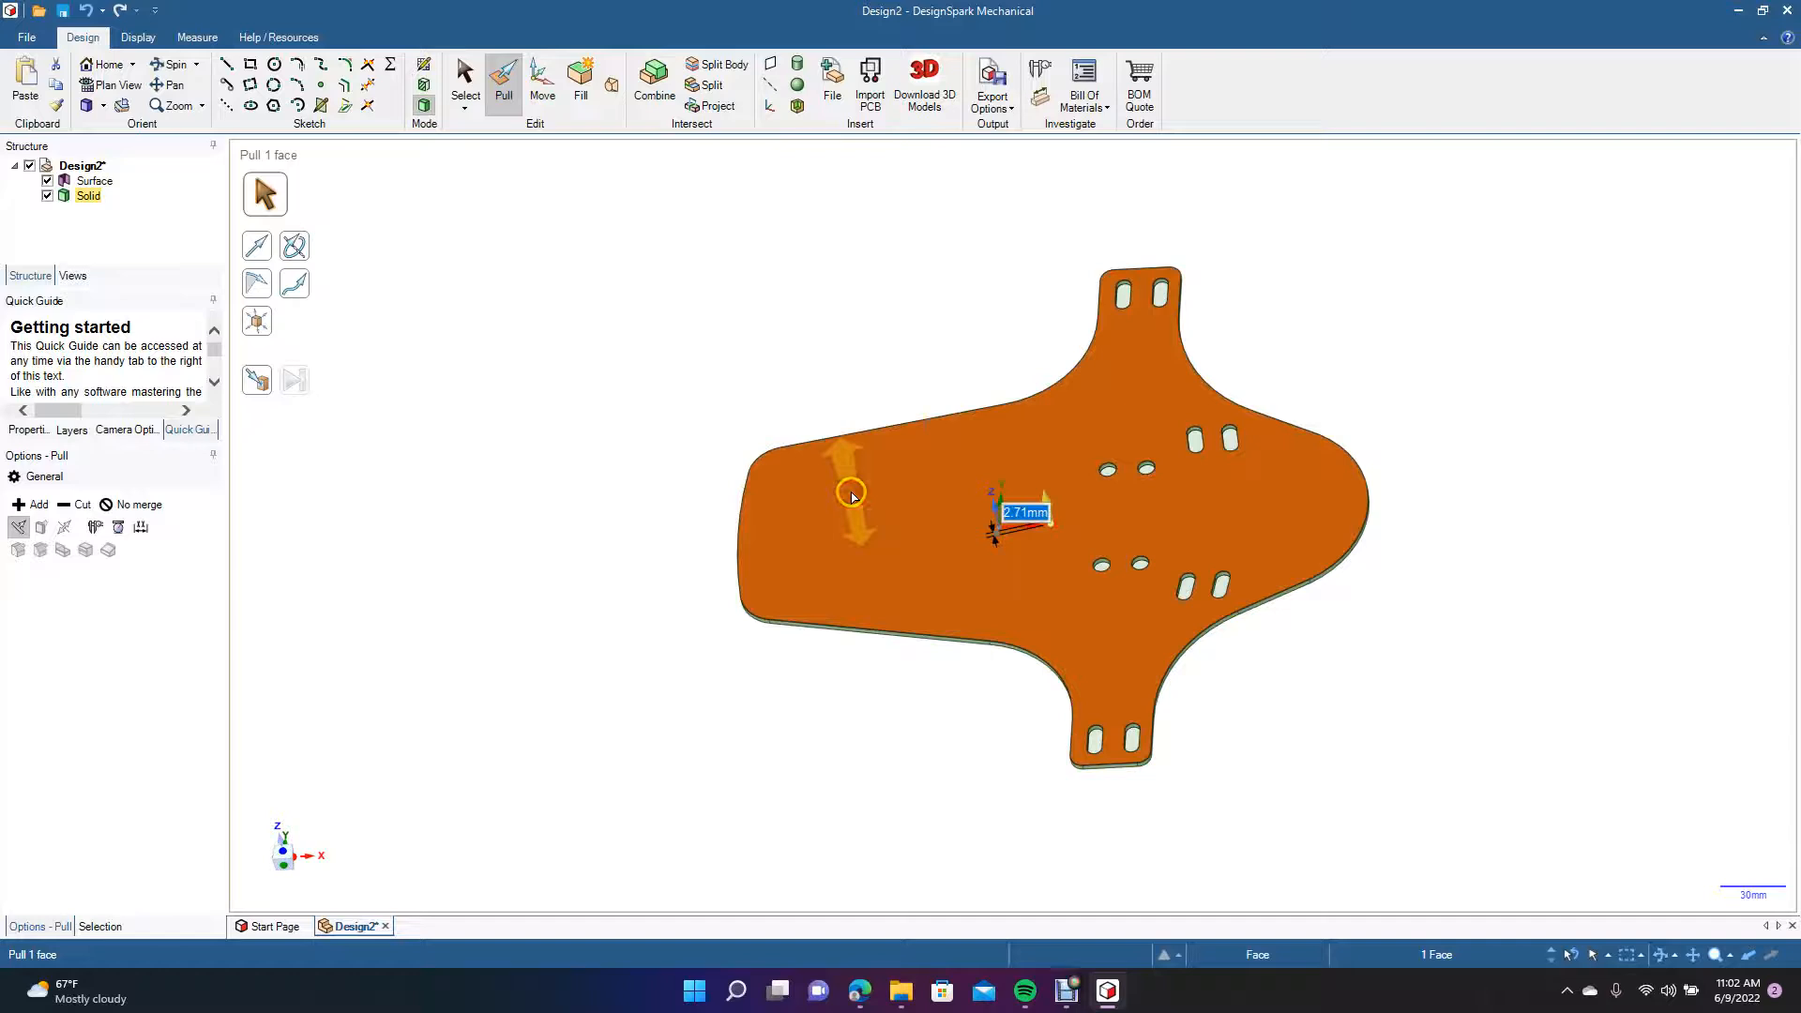
{"action": "type", "text": "2"}
{"action": "key", "text": "Return"}
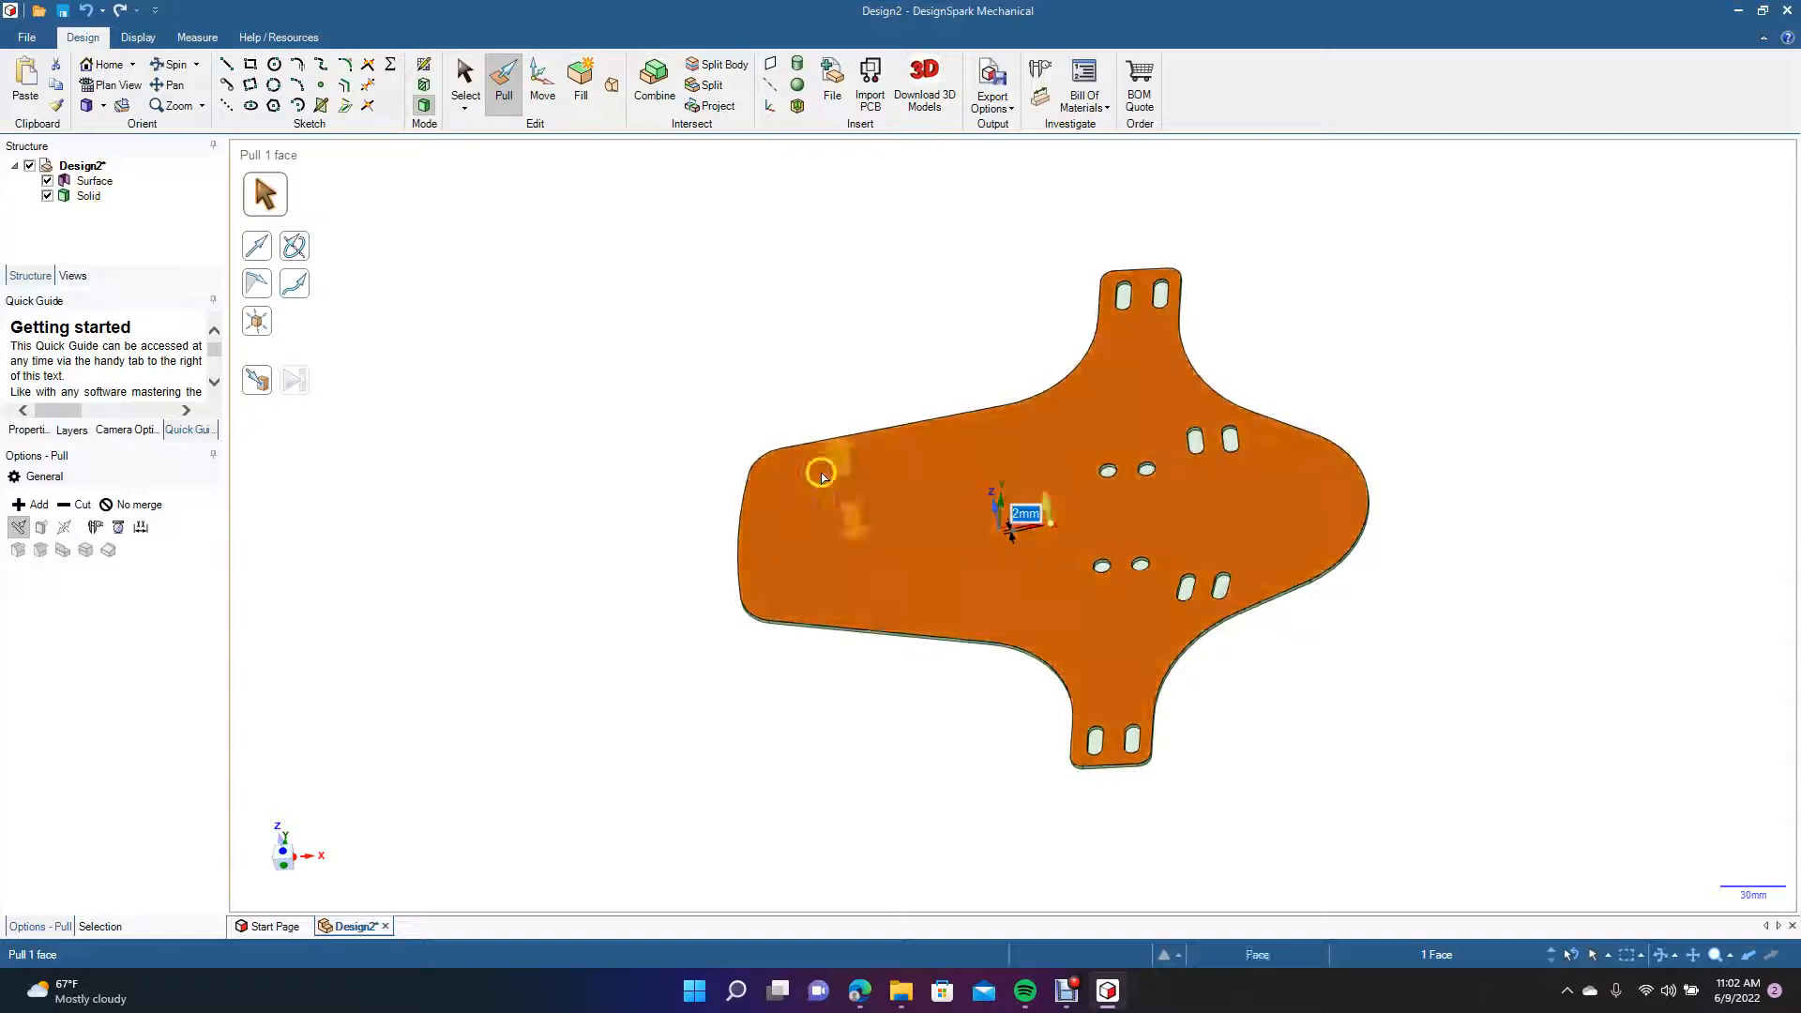
Delete the twelve leftover surface faces inside the mud flap's eight slots and four round holes.
{"action": "left_click", "coordinate": [466, 78]}
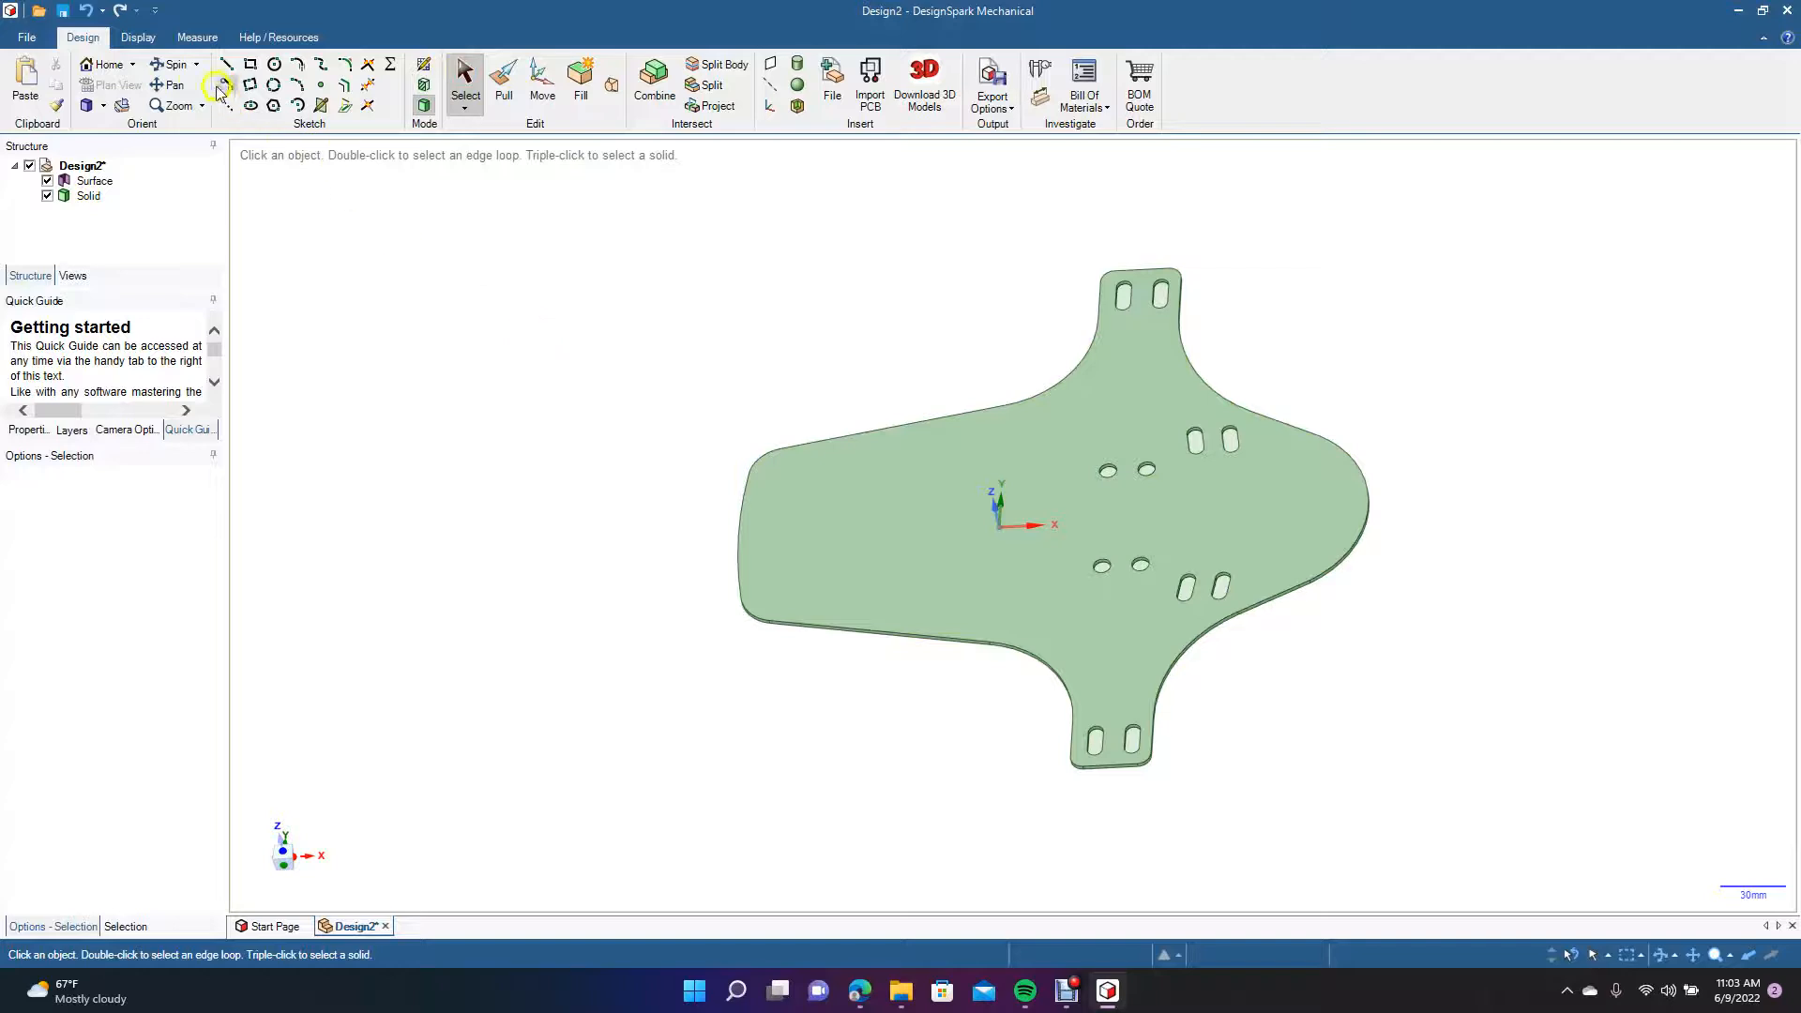
{"action": "left_click", "coordinate": [173, 64]}
{"action": "left_click_drag", "start_coordinate": [582, 349], "coordinate": [606, 426]}
{"action": "left_click", "coordinate": [467, 73]}
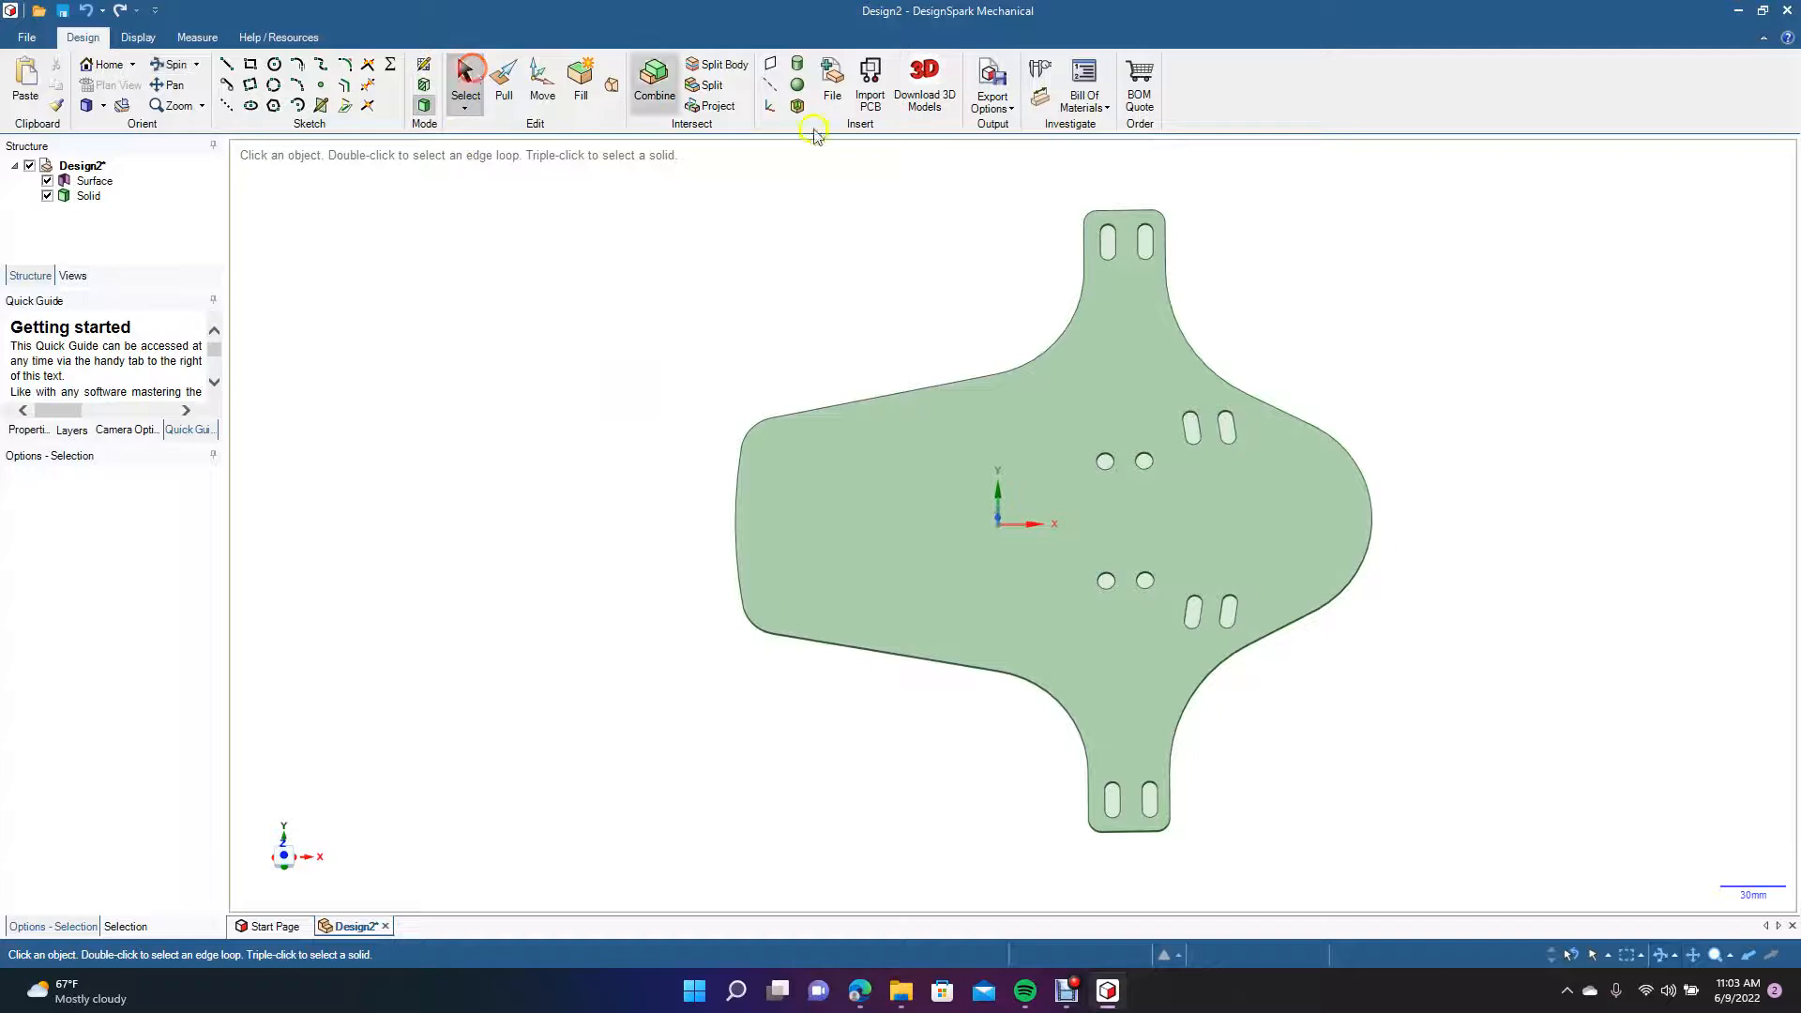
{"action": "left_click", "coordinate": [1108, 243]}
{"action": "left_click", "coordinate": [1146, 244], "text": "ctrl"}
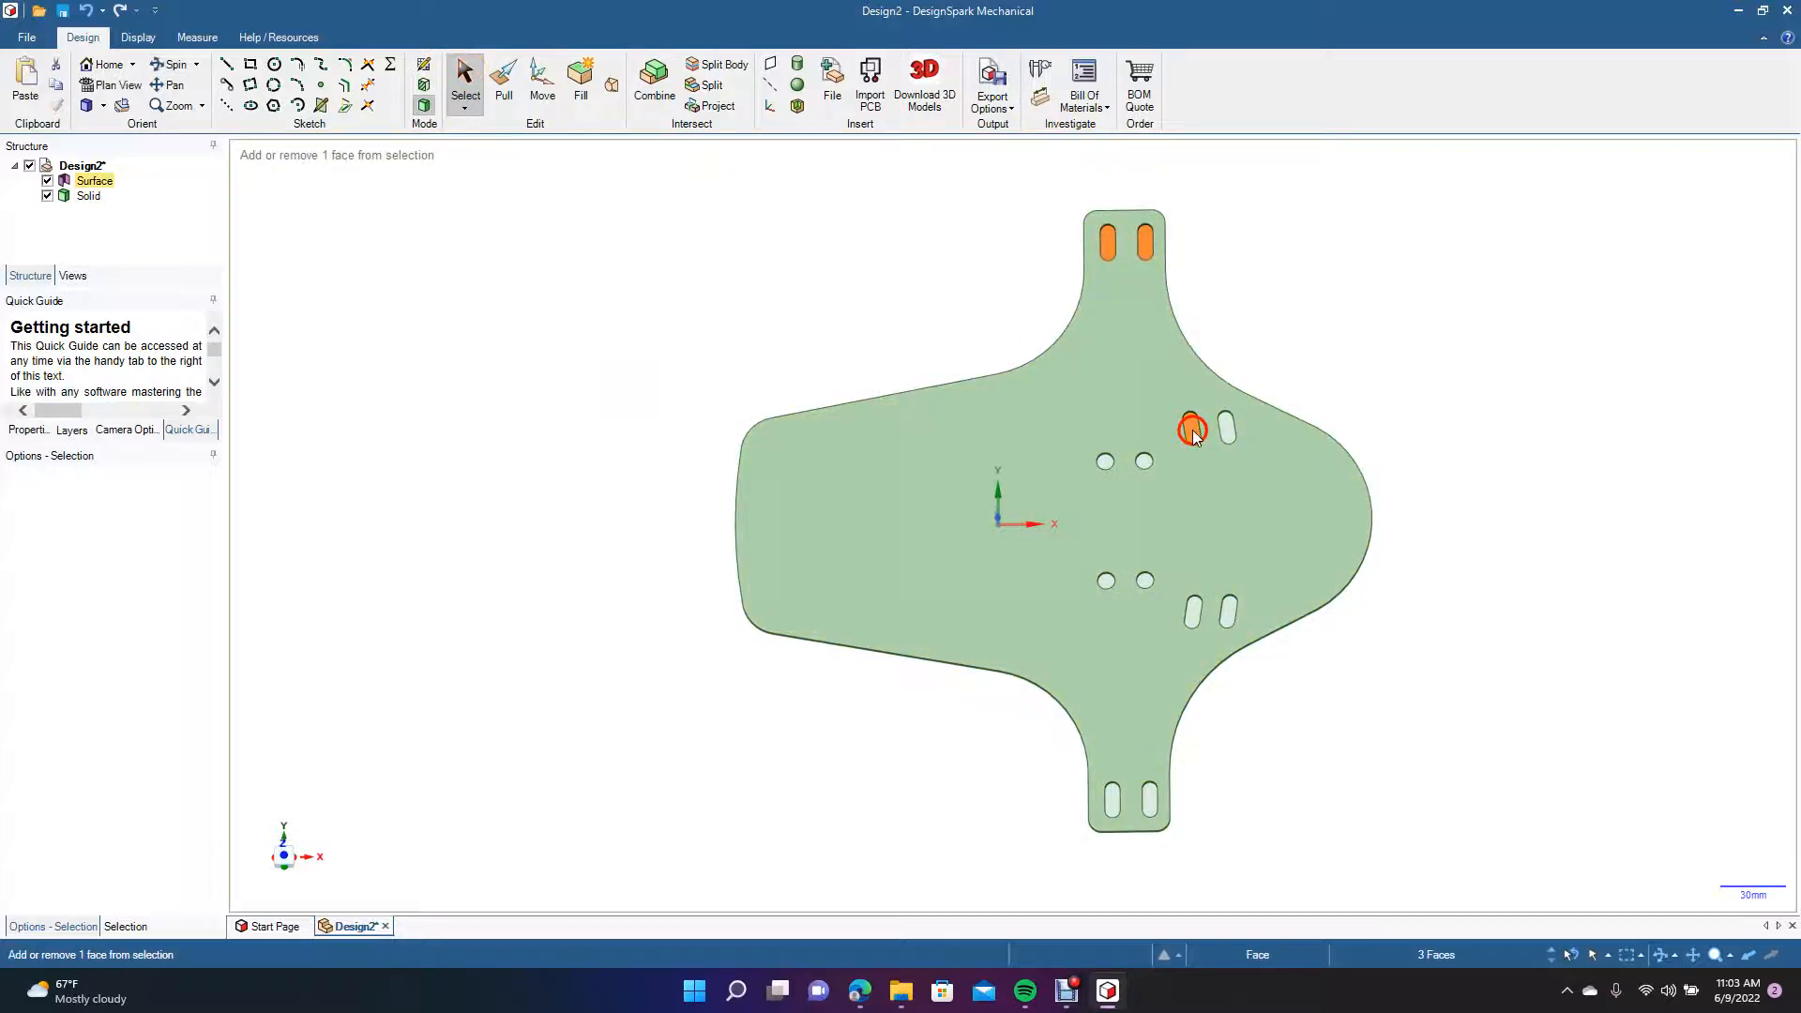
{"action": "left_click", "coordinate": [1229, 428], "text": "ctrl"}
{"action": "left_click", "coordinate": [1145, 463], "text": "ctrl"}
{"action": "left_click", "coordinate": [1105, 462], "text": "ctrl"}
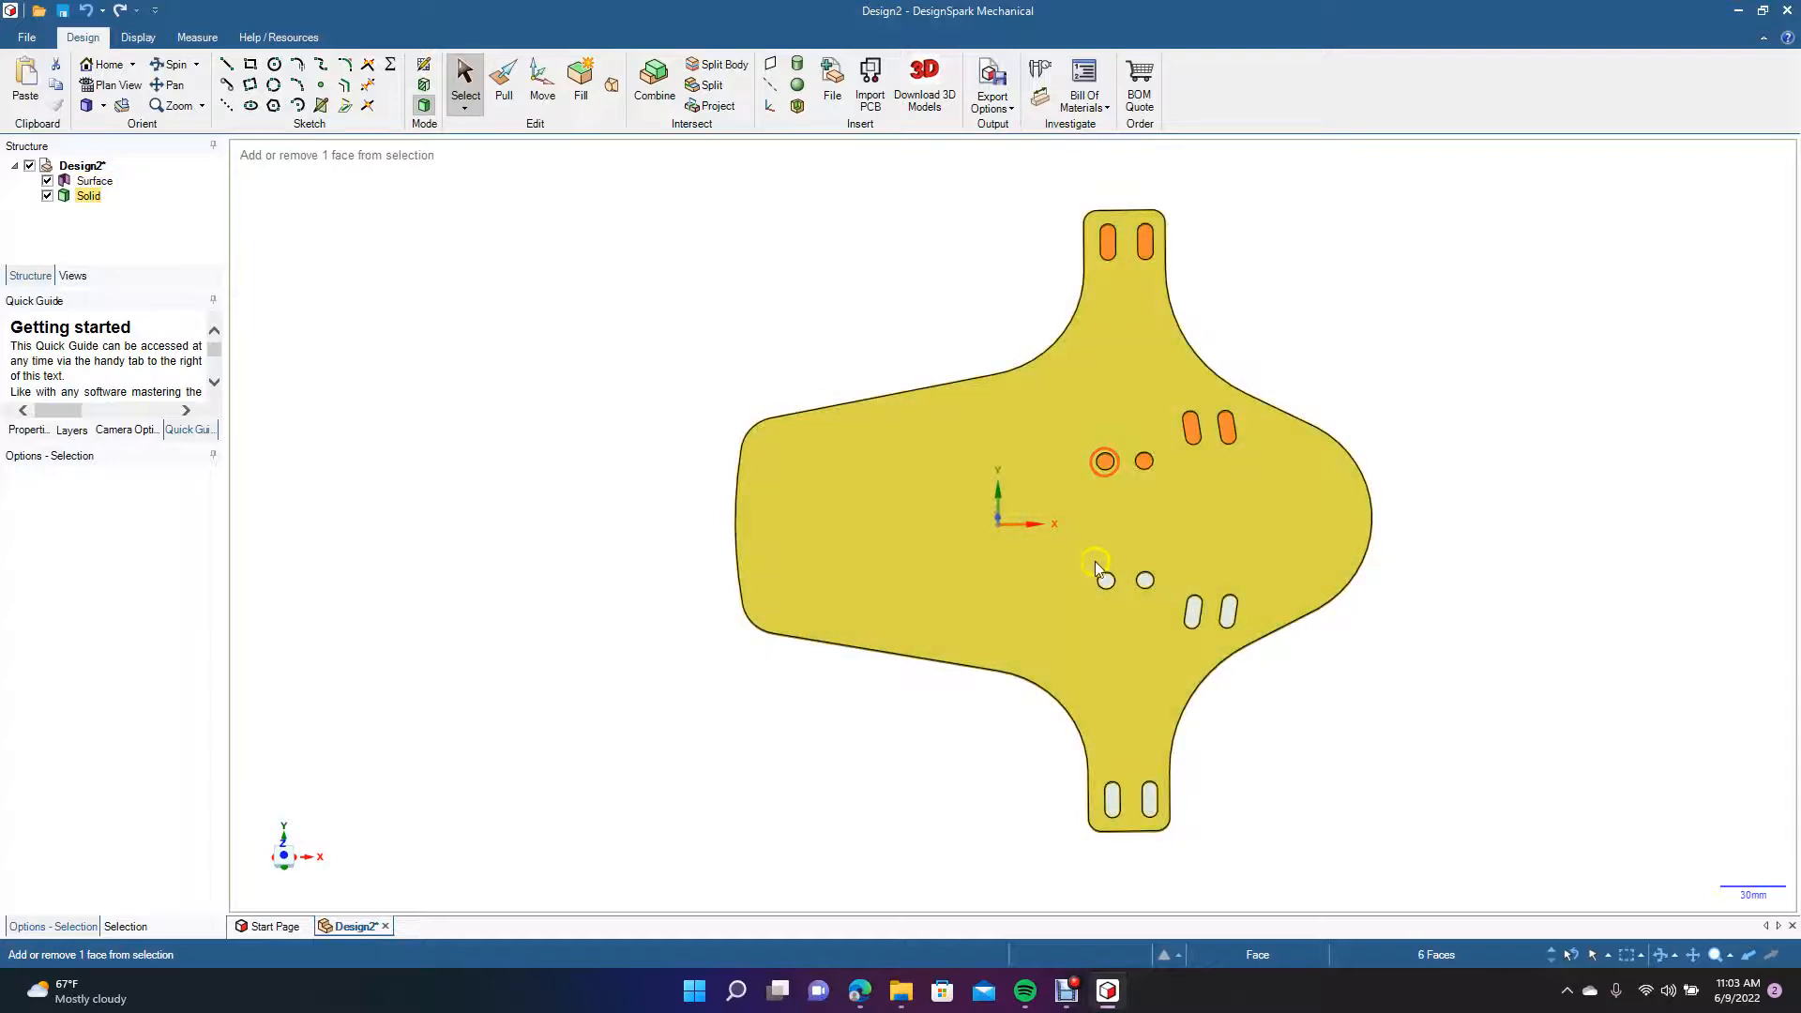
{"action": "left_click", "coordinate": [1145, 580], "text": "ctrl"}
{"action": "left_click", "coordinate": [1193, 611], "text": "ctrl"}
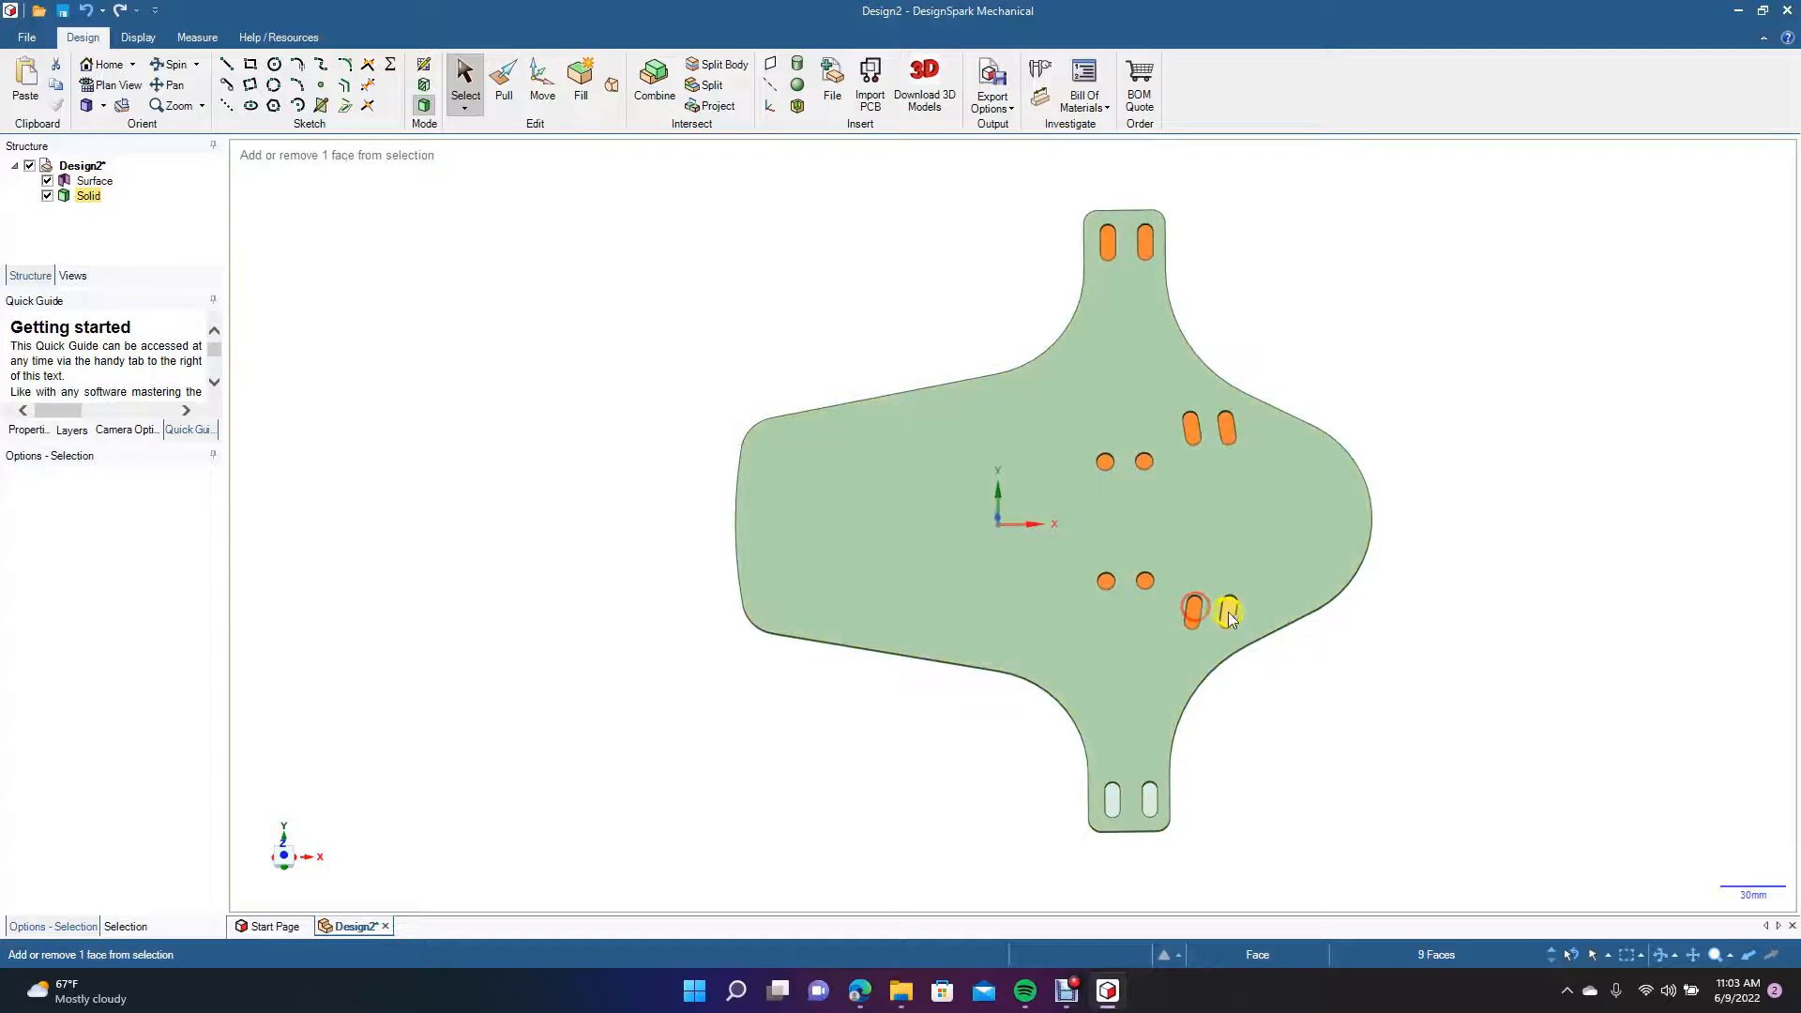
{"action": "left_click", "coordinate": [1227, 611], "text": "ctrl"}
{"action": "left_click", "coordinate": [1150, 804], "text": "ctrl"}
{"action": "left_click", "coordinate": [1112, 808], "text": "ctrl"}
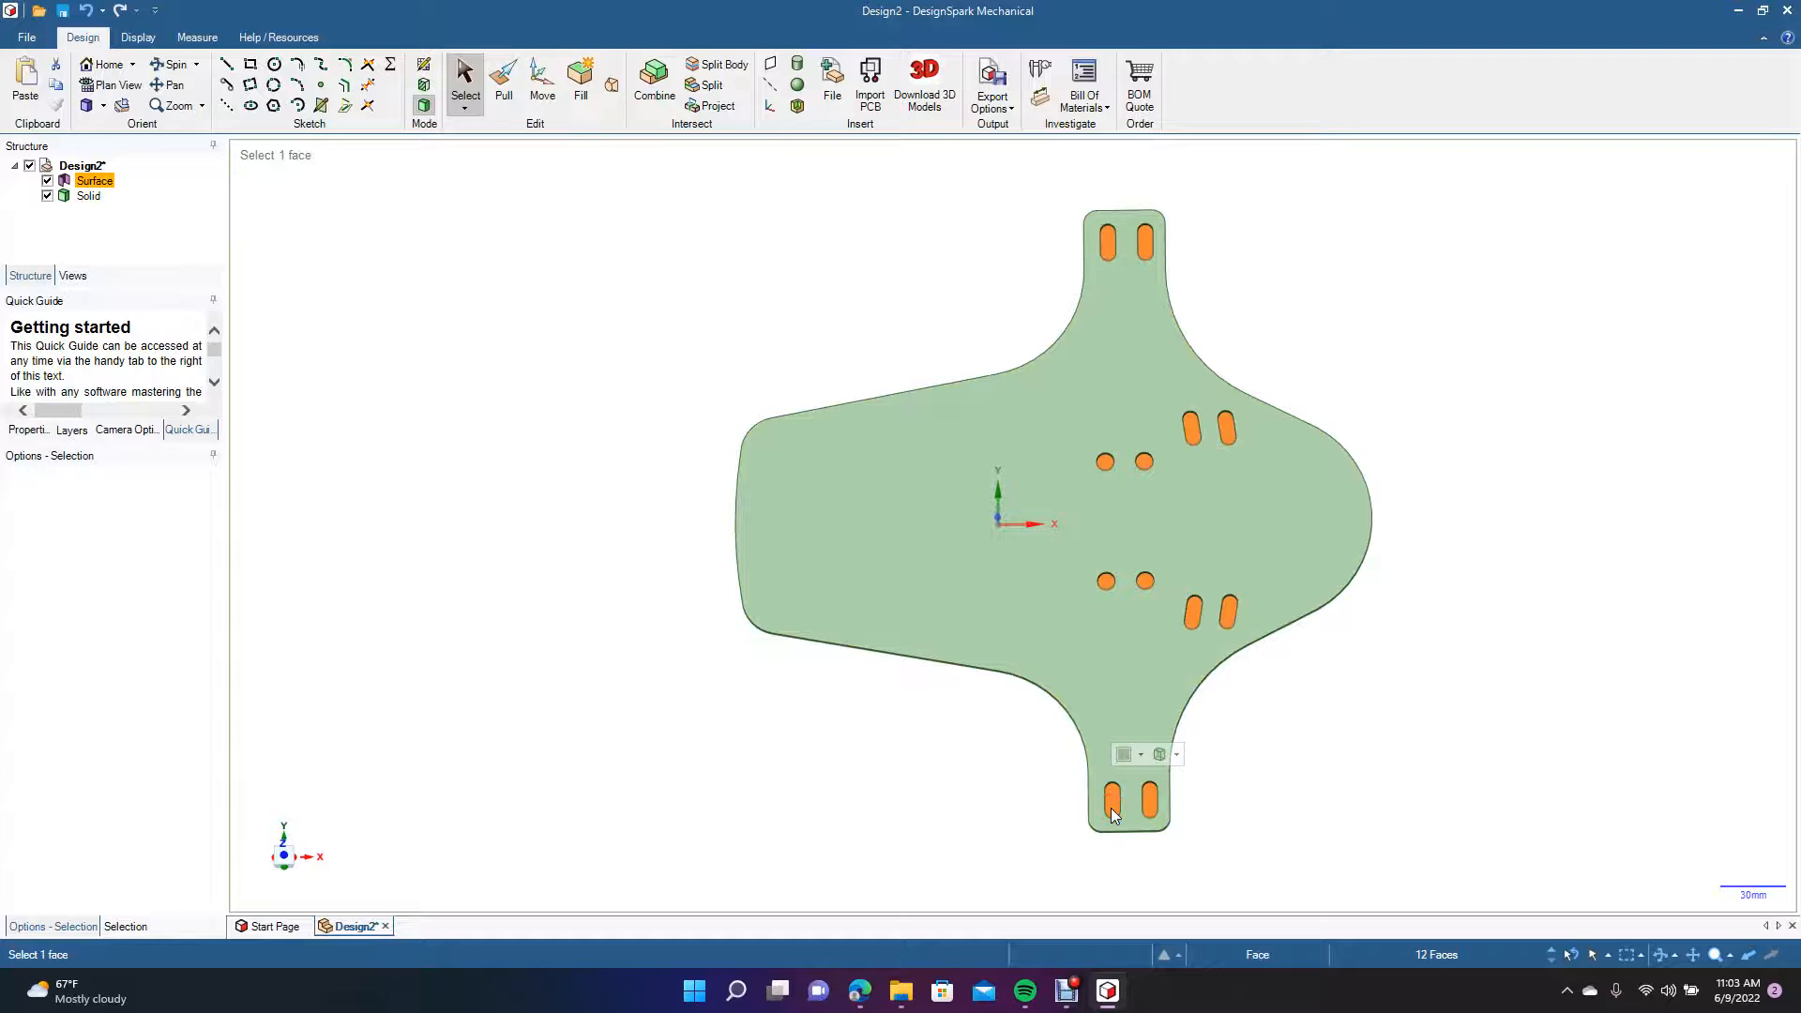
{"action": "key", "text": "Delete"}
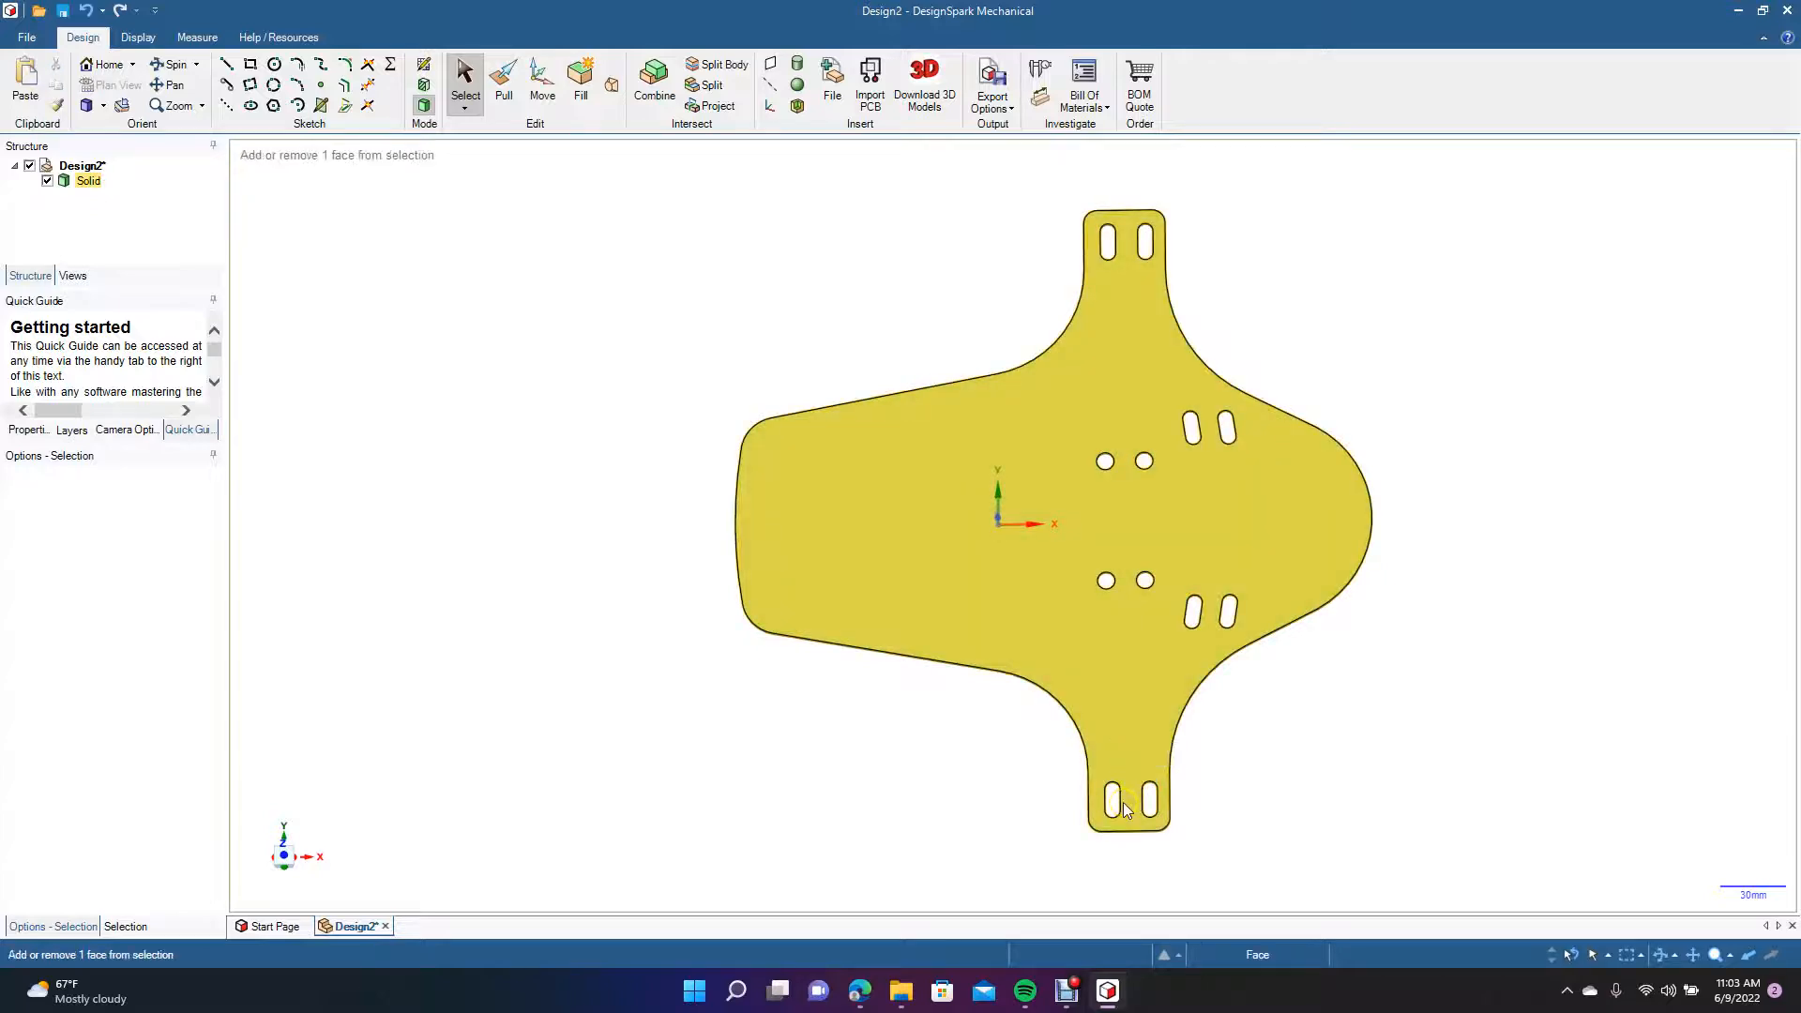
Orient the model to the Top view and inspect the mud flap's open slots and holes.
{"action": "scroll", "coordinate": [1123, 802], "scroll_direction": "up", "scroll_amount": 8}
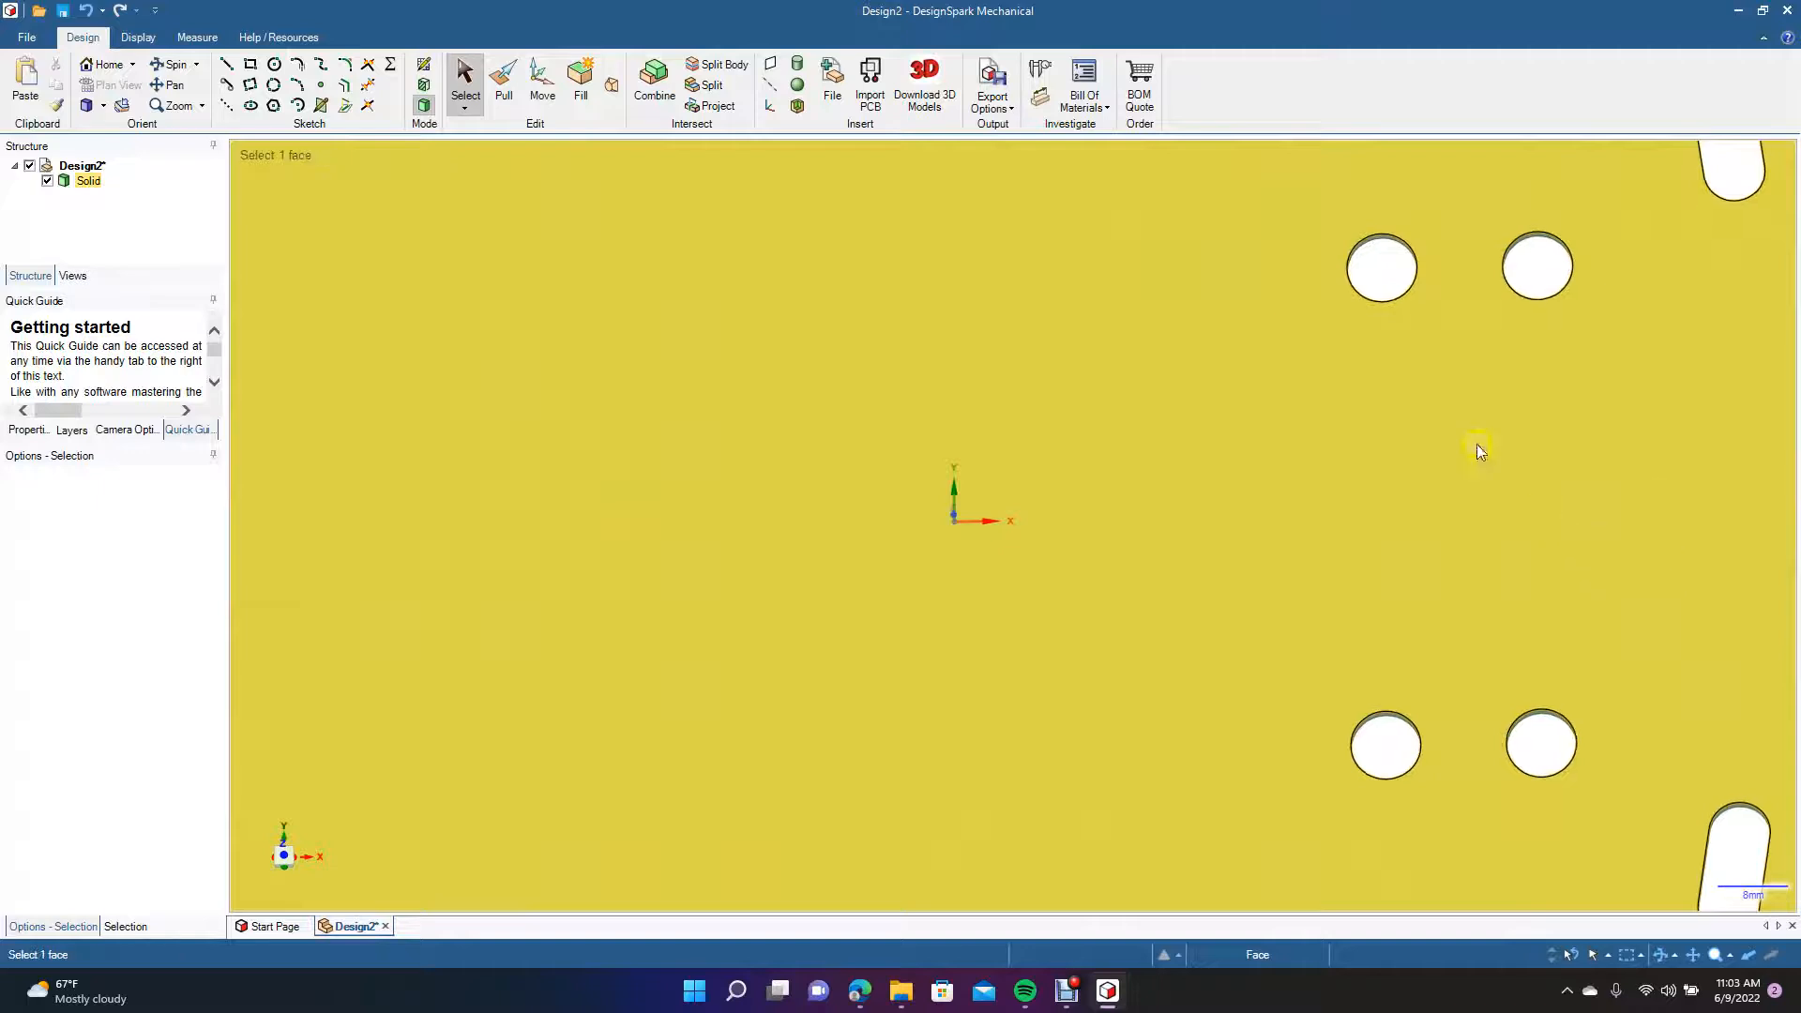
{"action": "left_click", "coordinate": [103, 106]}
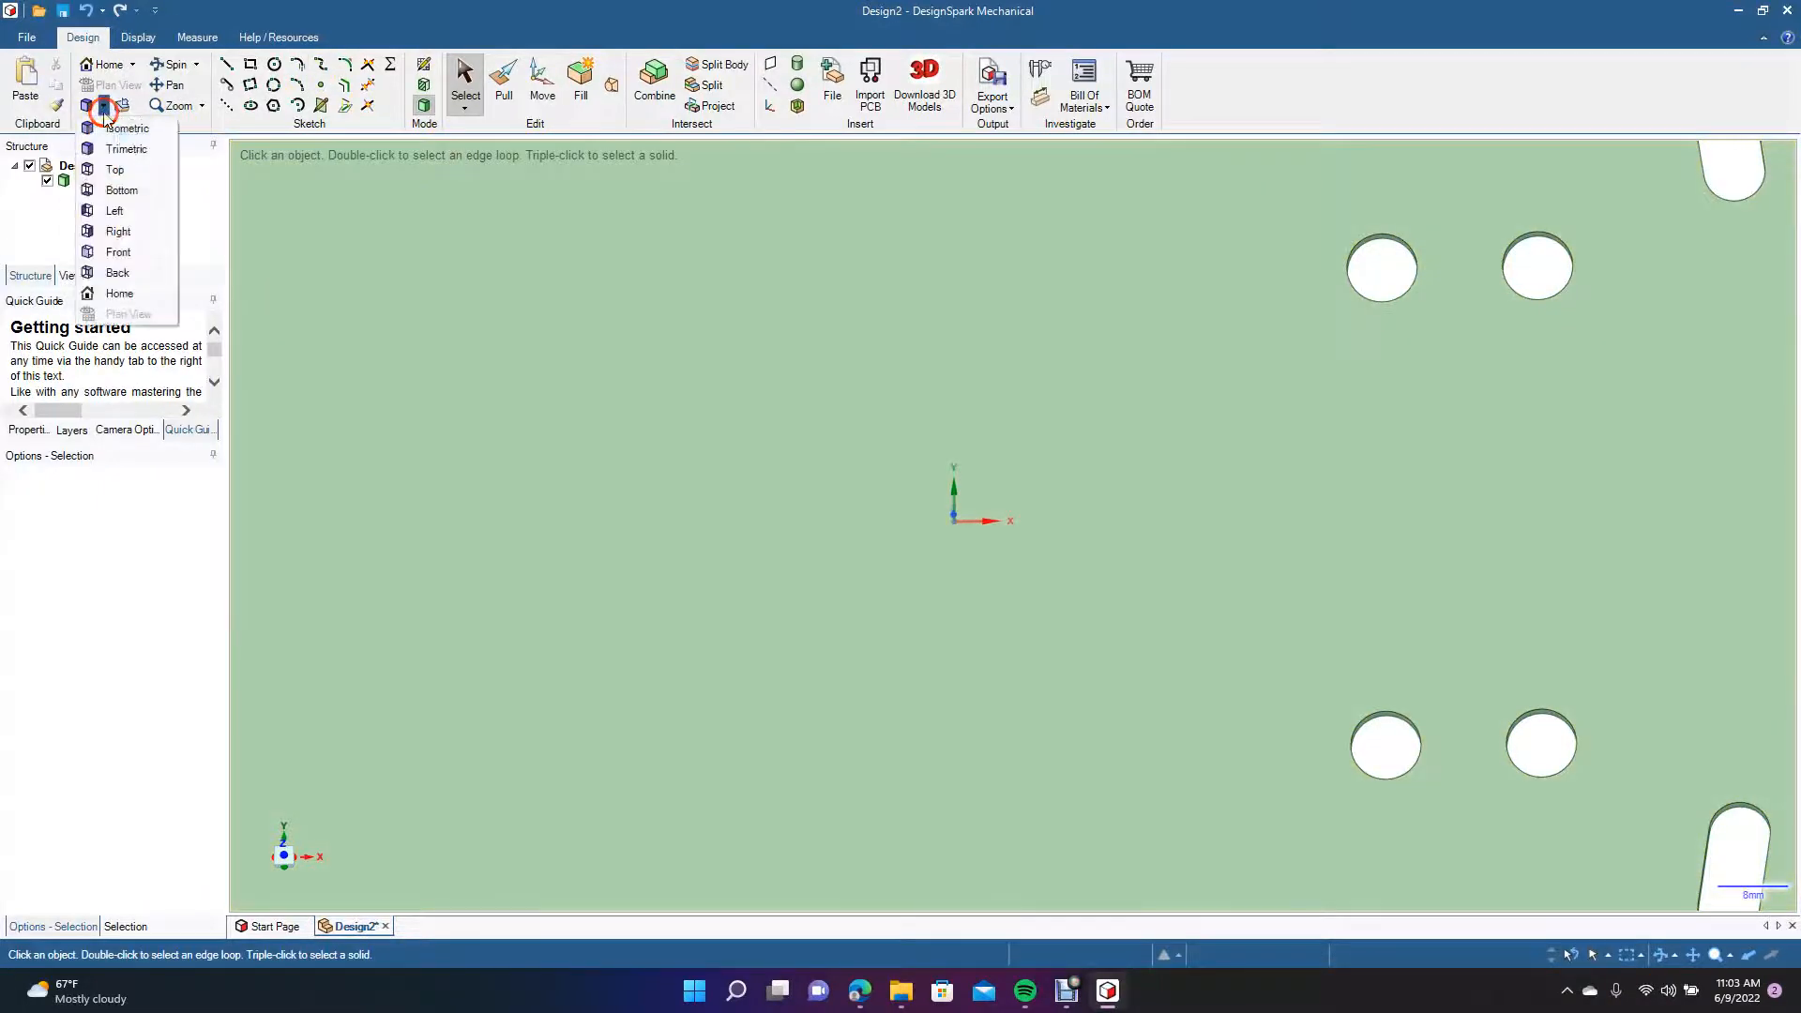
{"action": "left_click", "coordinate": [120, 168]}
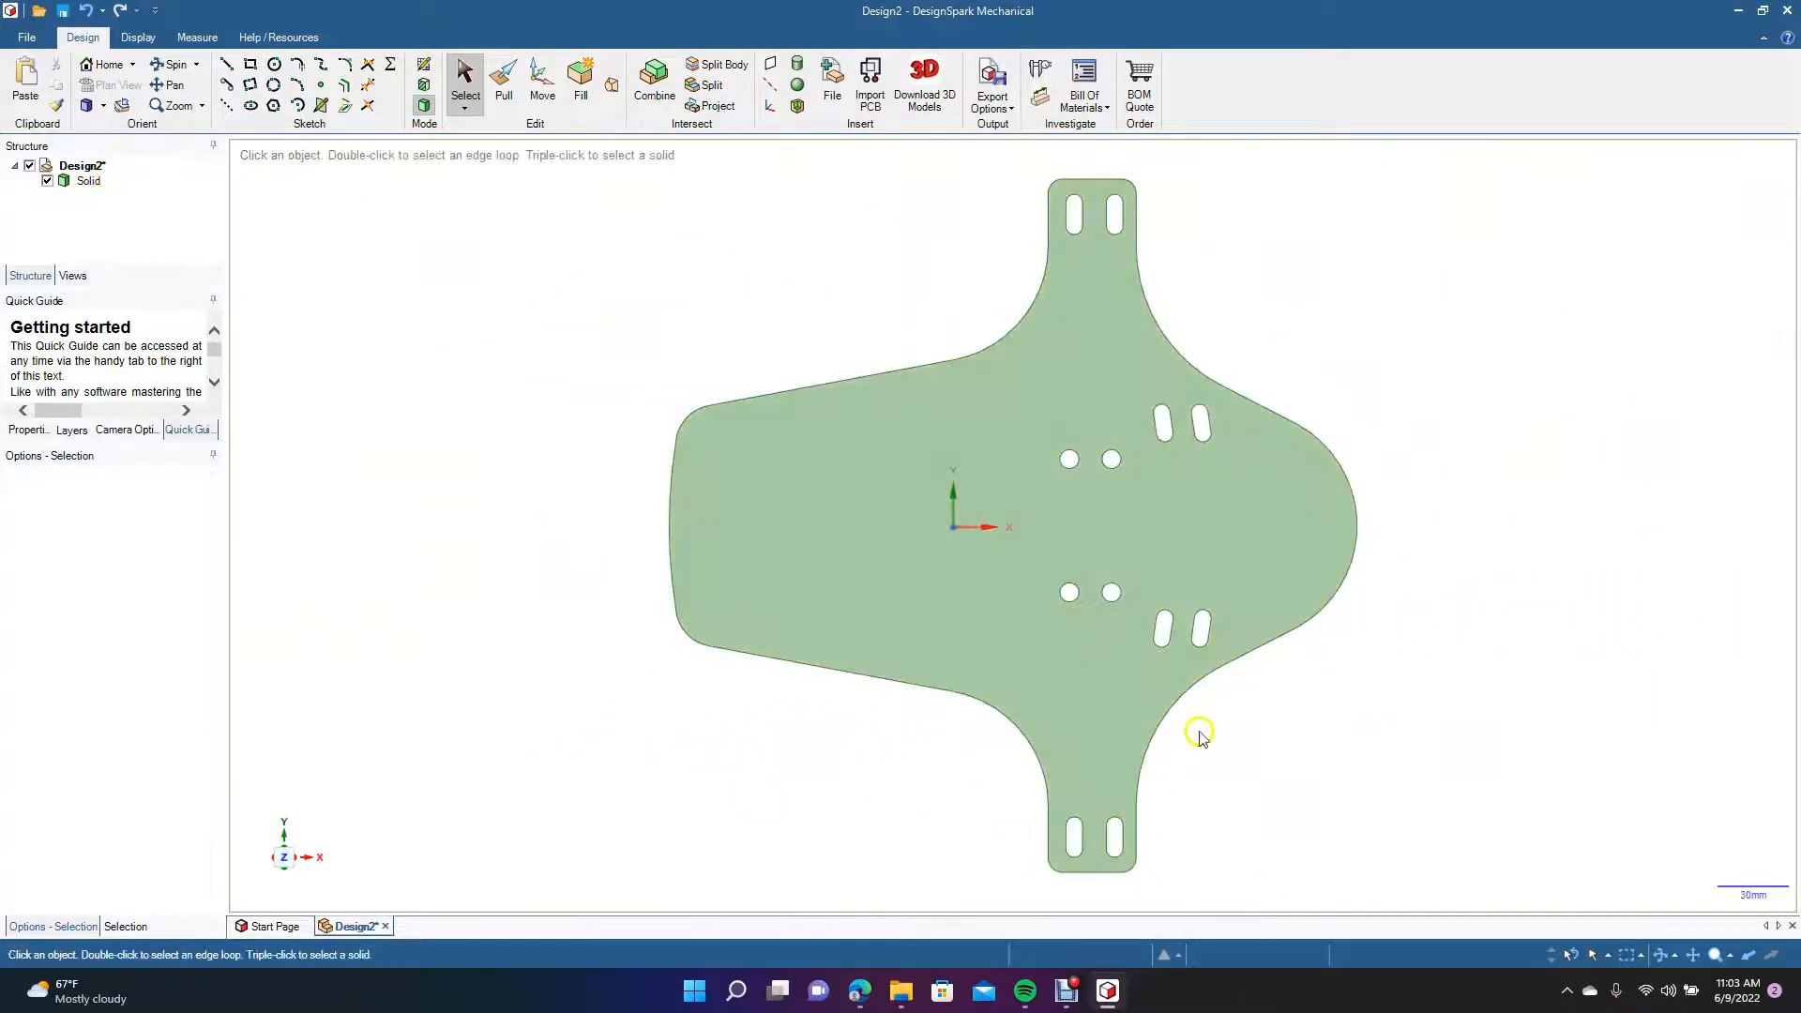
{"action": "left_click", "coordinate": [180, 68]}
{"action": "mouse_move", "coordinate": [526, 426]}
{"action": "left_mouse_down"}
{"action": "mouse_move", "coordinate": [386, 346]}
{"action": "mouse_move", "coordinate": [719, 338]}
{"action": "mouse_move", "coordinate": [699, 482]}
{"action": "mouse_move", "coordinate": [650, 522]}
{"action": "mouse_move", "coordinate": [502, 454]}
{"action": "mouse_move", "coordinate": [627, 393]}
{"action": "mouse_move", "coordinate": [522, 429]}
{"action": "mouse_move", "coordinate": [543, 439]}
{"action": "left_mouse_up"}
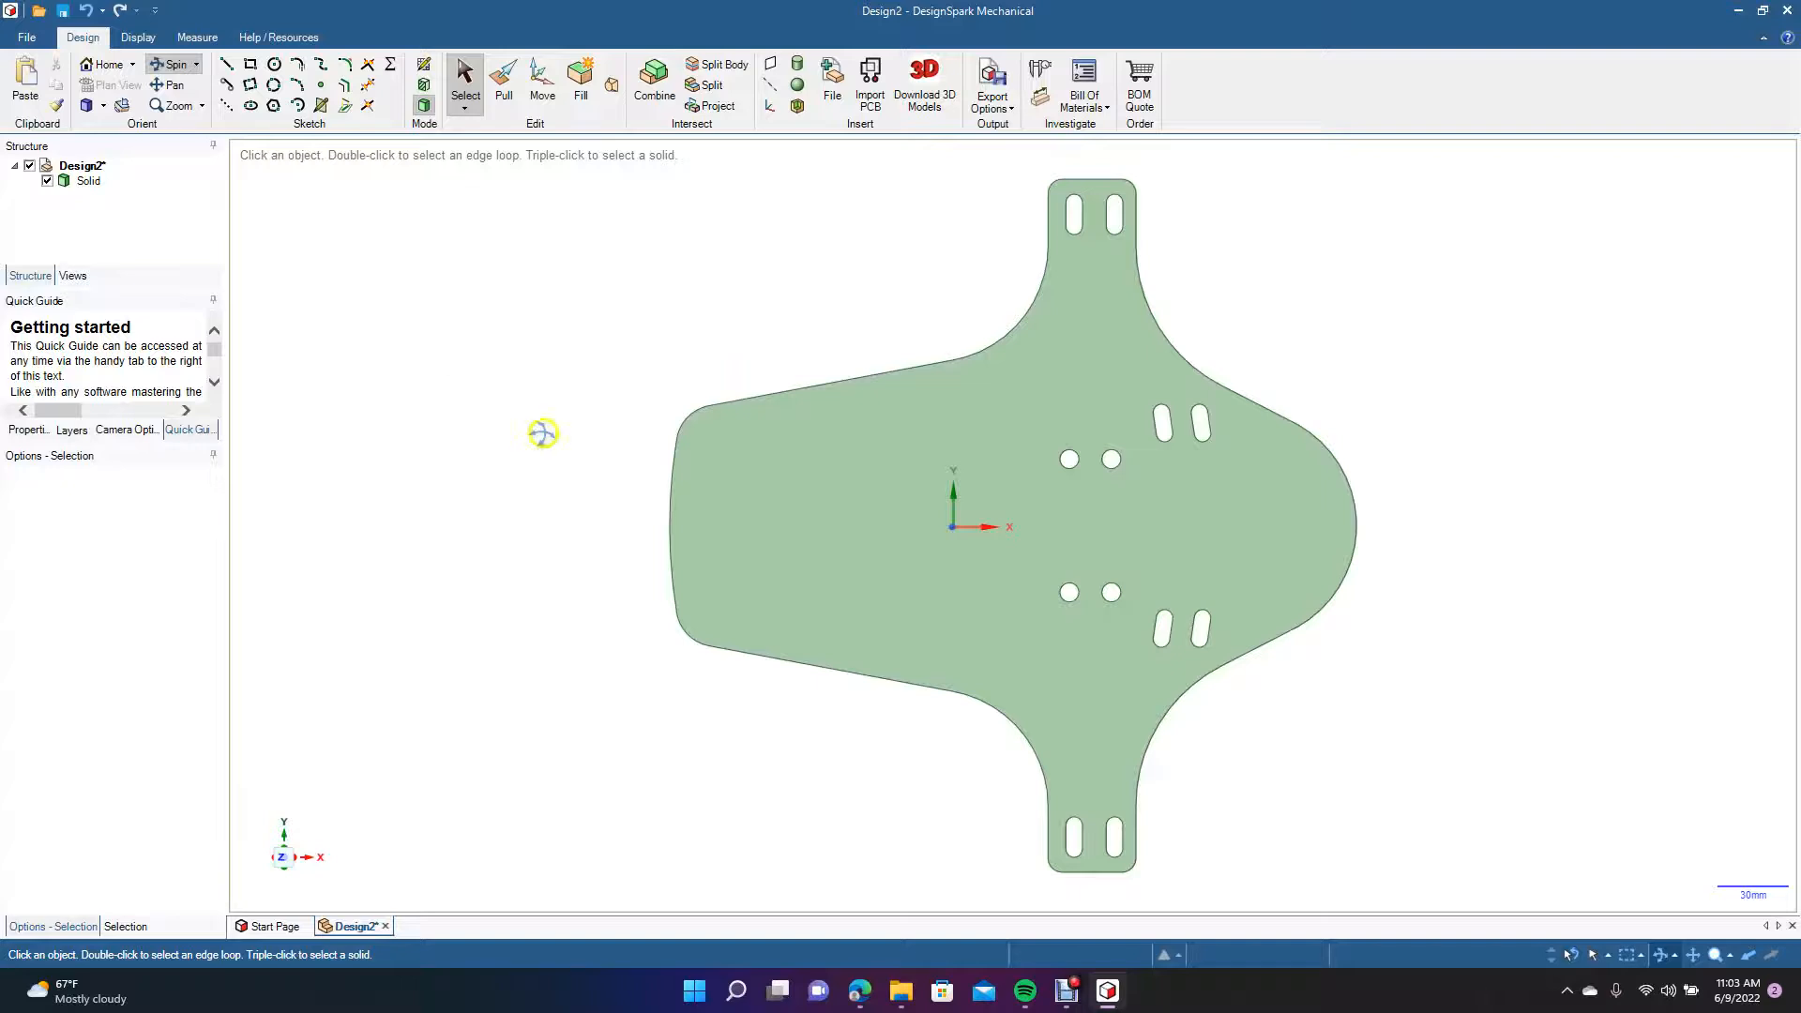
{"action": "left_click", "coordinate": [104, 106]}
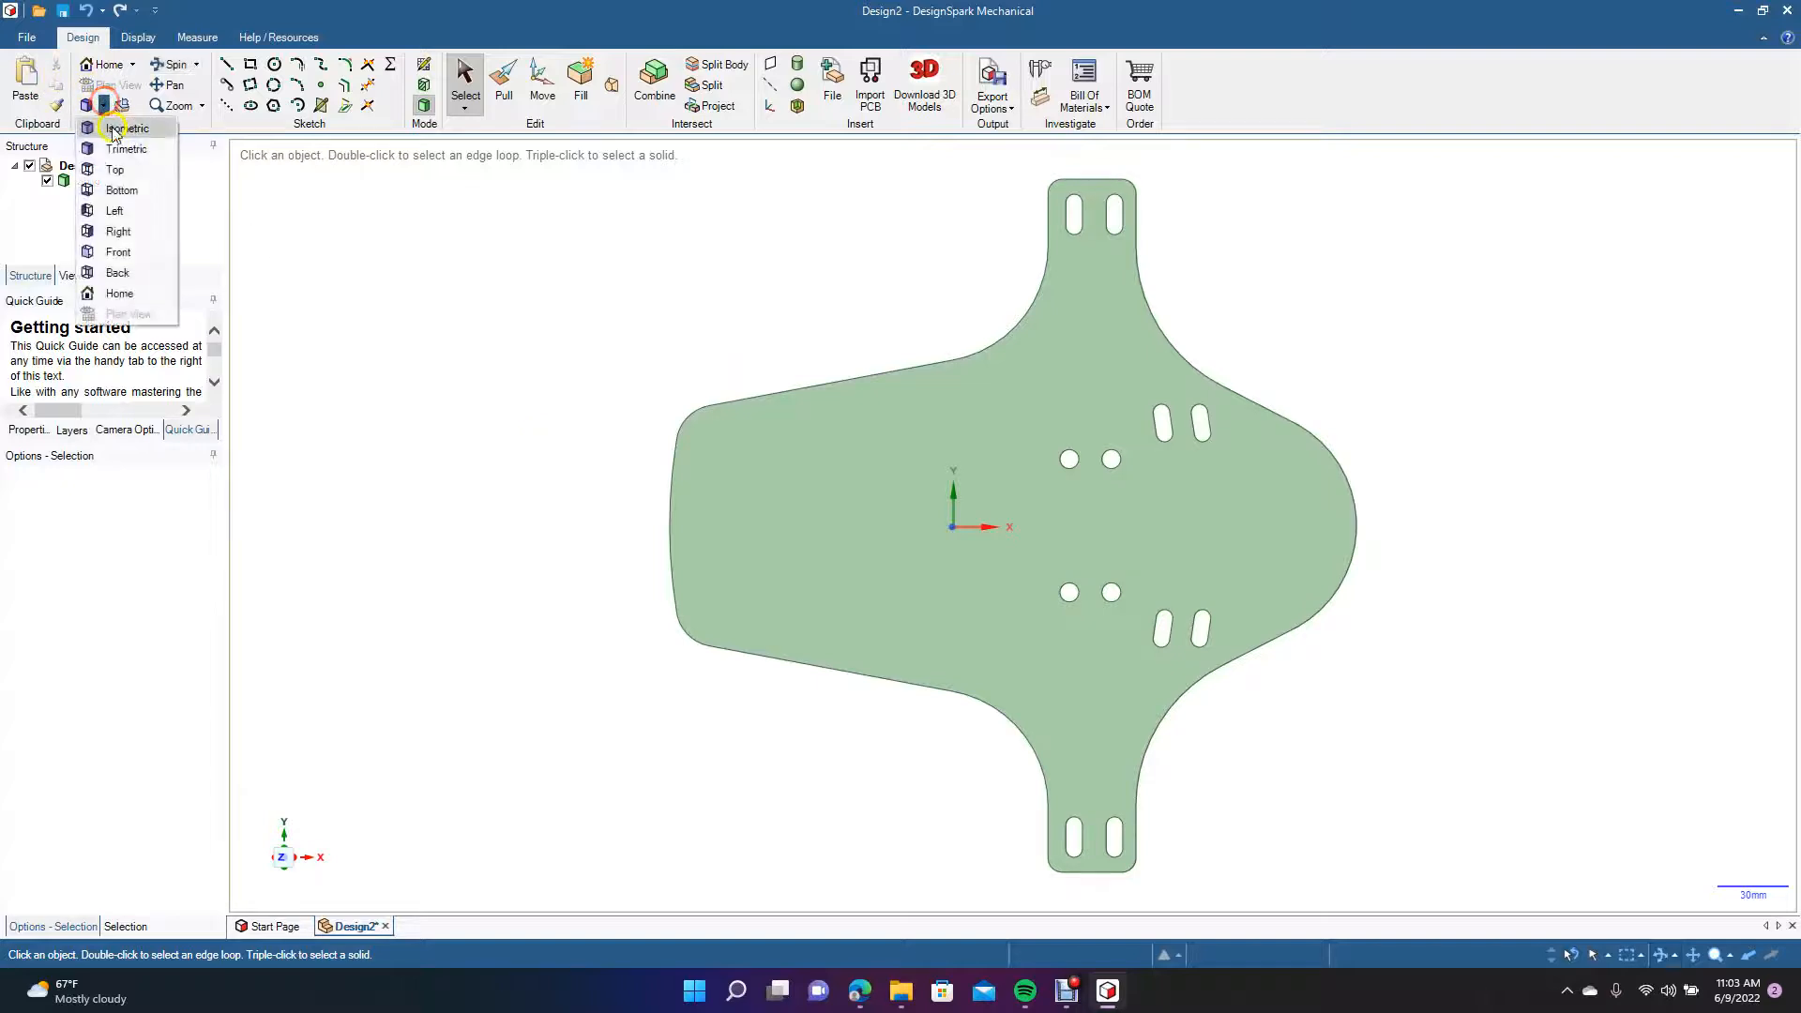
{"action": "left_click", "coordinate": [122, 161]}
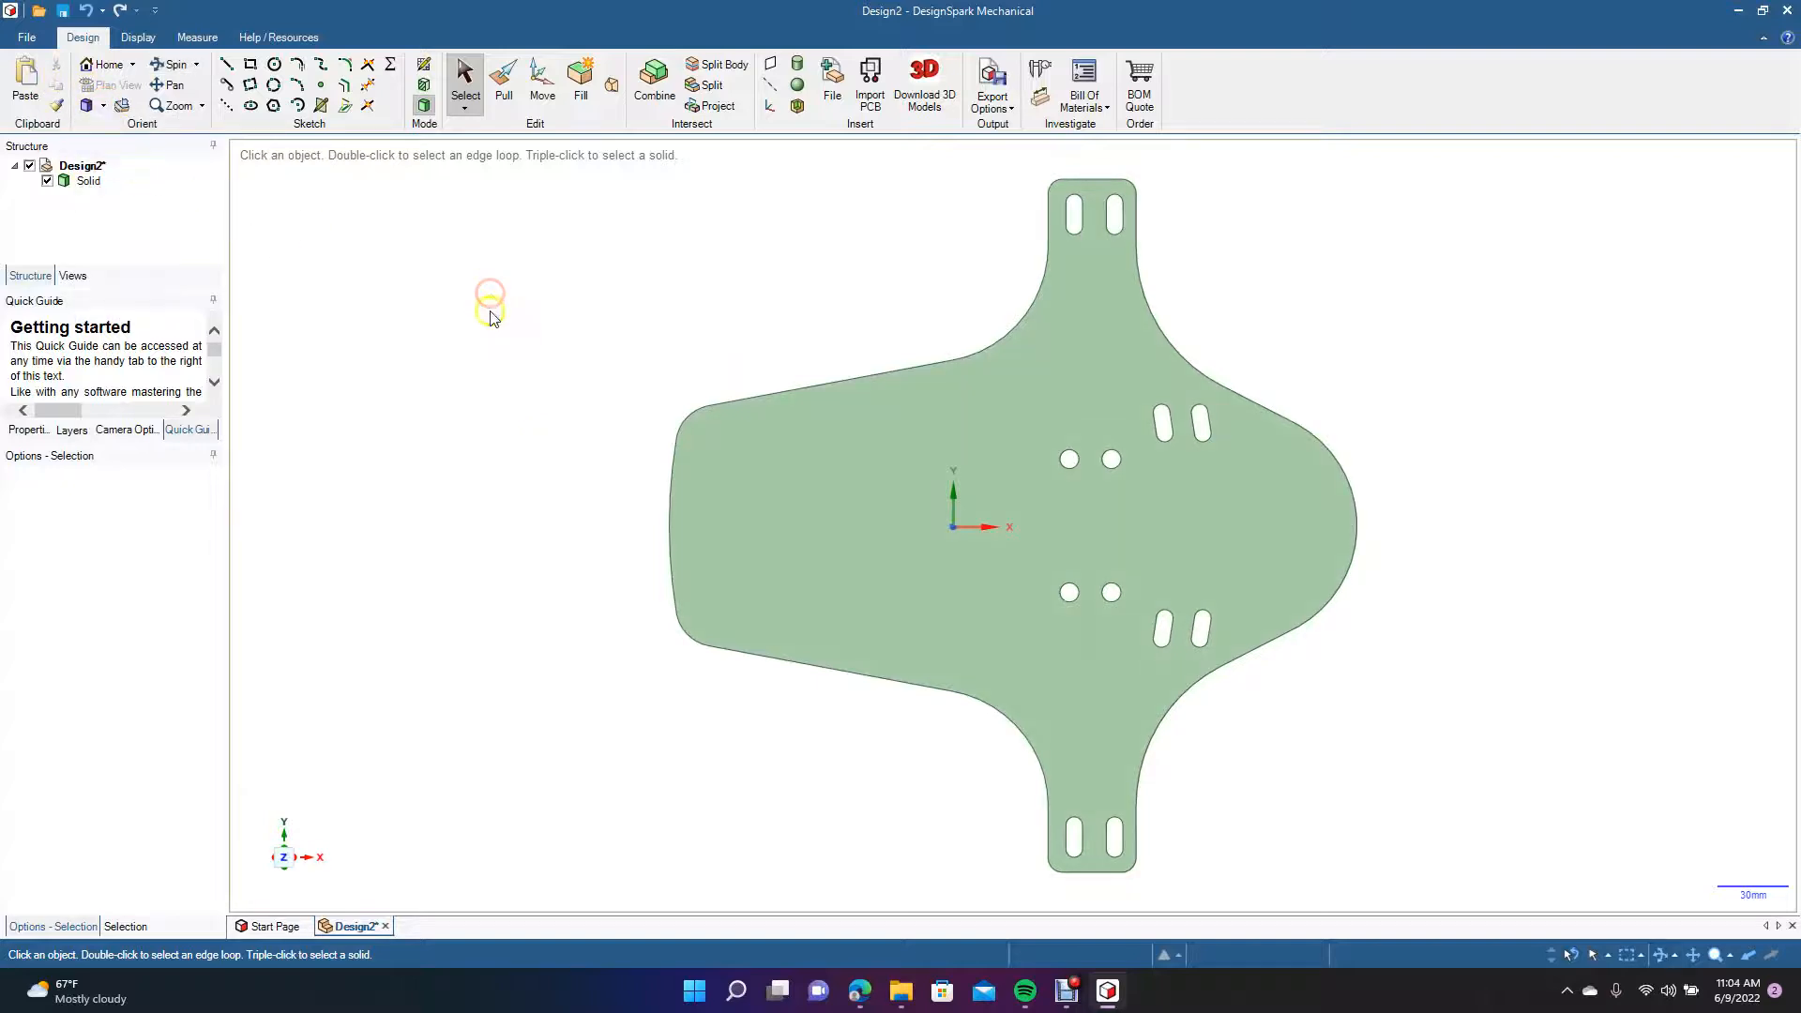
Duplicate the mud flap solid, place the copy beside the original along the X axis facing the opposite way, and show both from the top.
{"action": "key", "text": "ctrl+minus"}
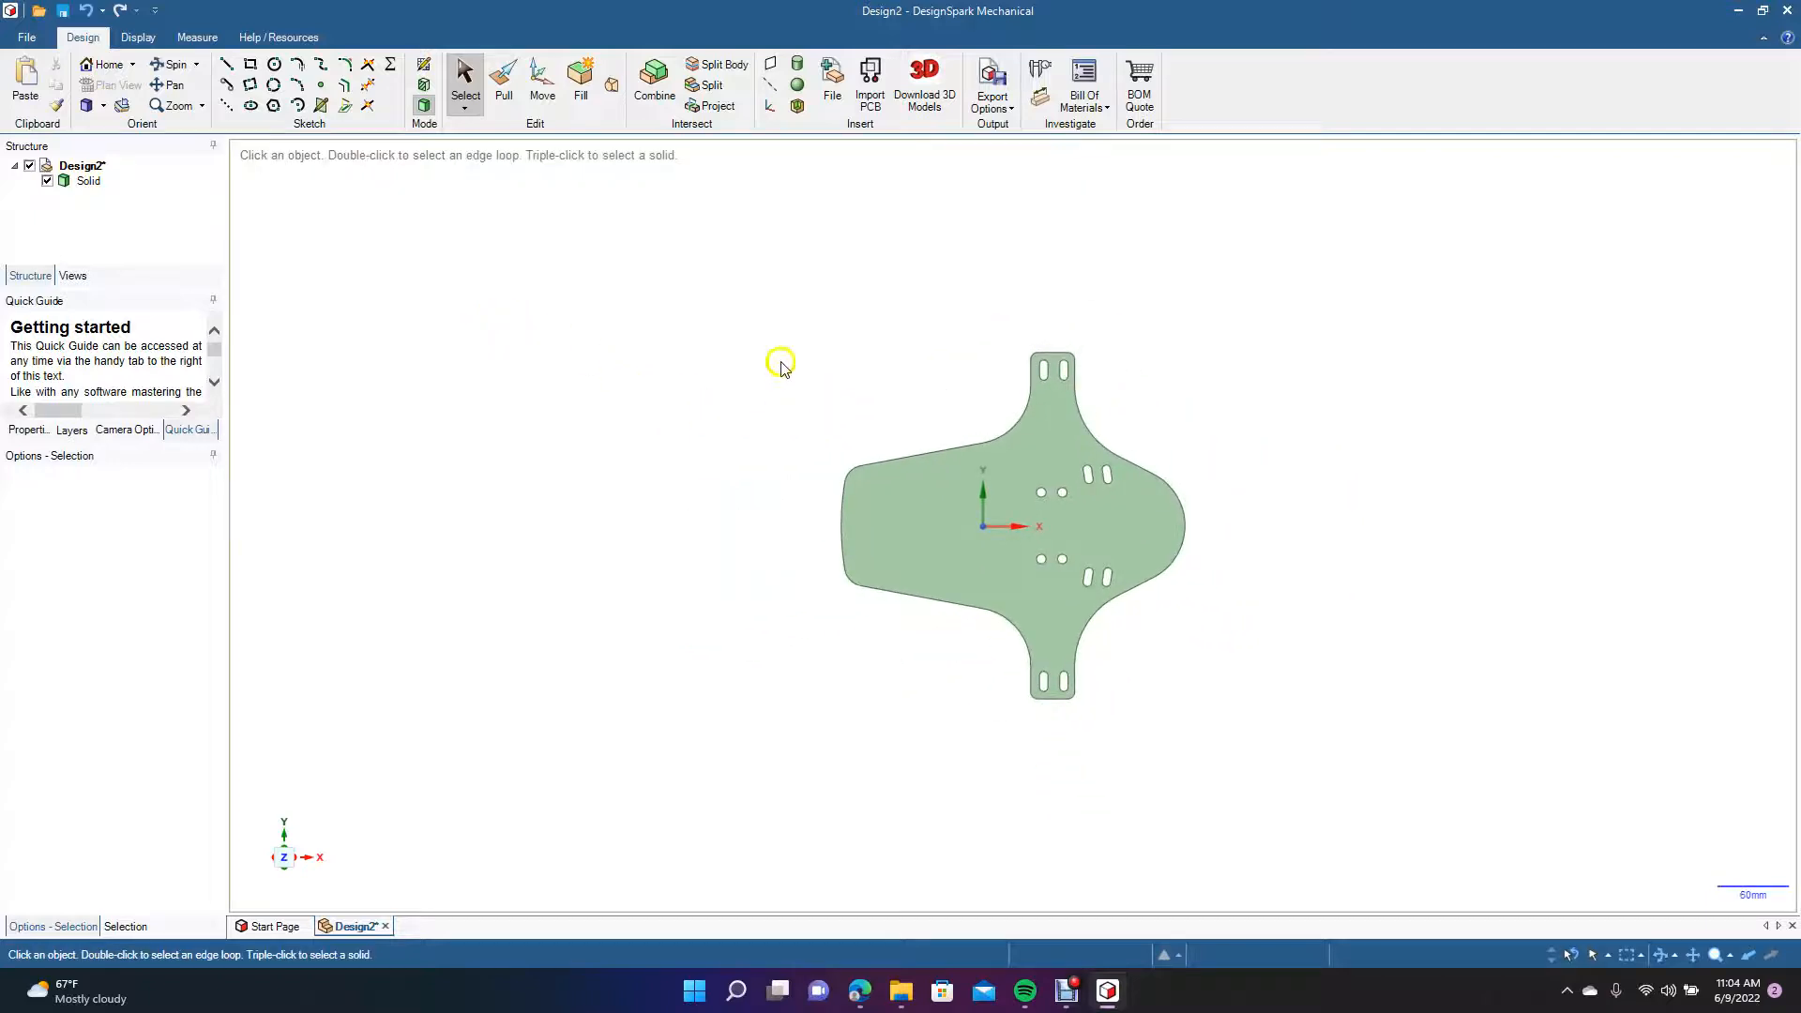
{"action": "left_click_drag", "start_coordinate": [734, 335], "coordinate": [1337, 810]}
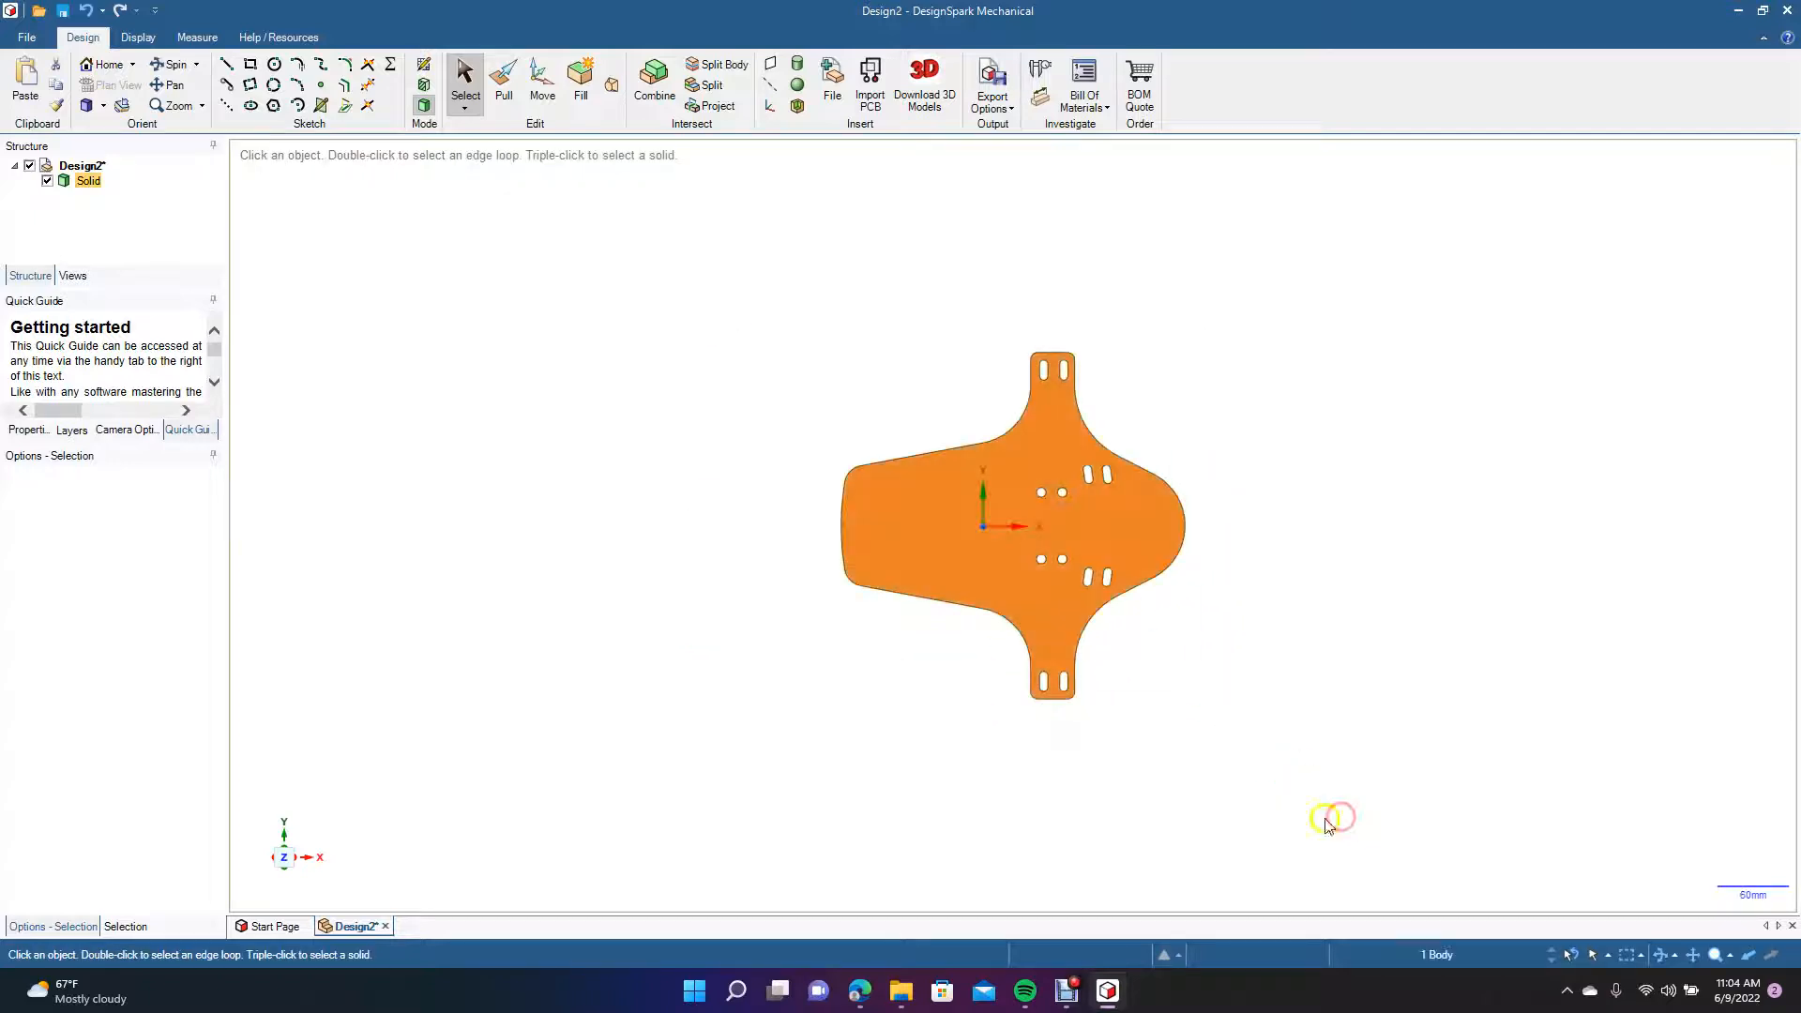
{"action": "left_click", "coordinate": [541, 81]}
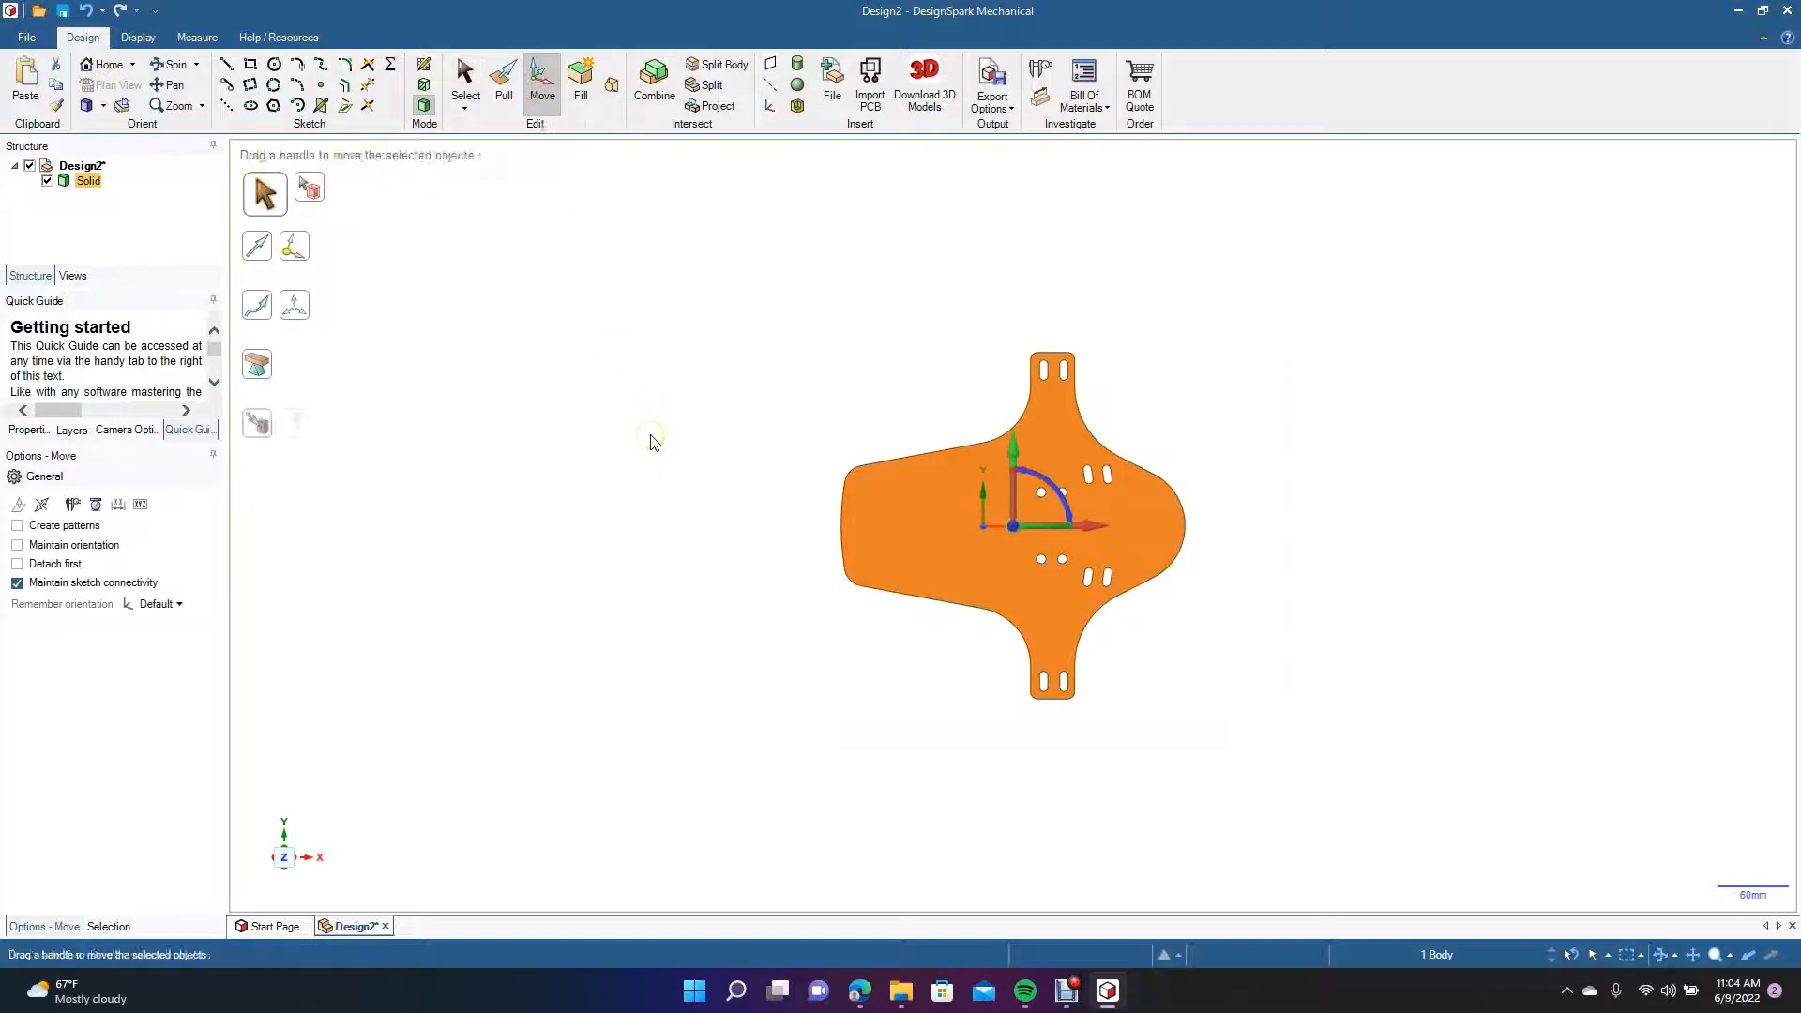
{"action": "key", "text": "ctrl+v"}
{"action": "left_click_drag", "start_coordinate": [1078, 521], "coordinate": [1476, 605]}
{"action": "left_click", "coordinate": [1615, 332]}
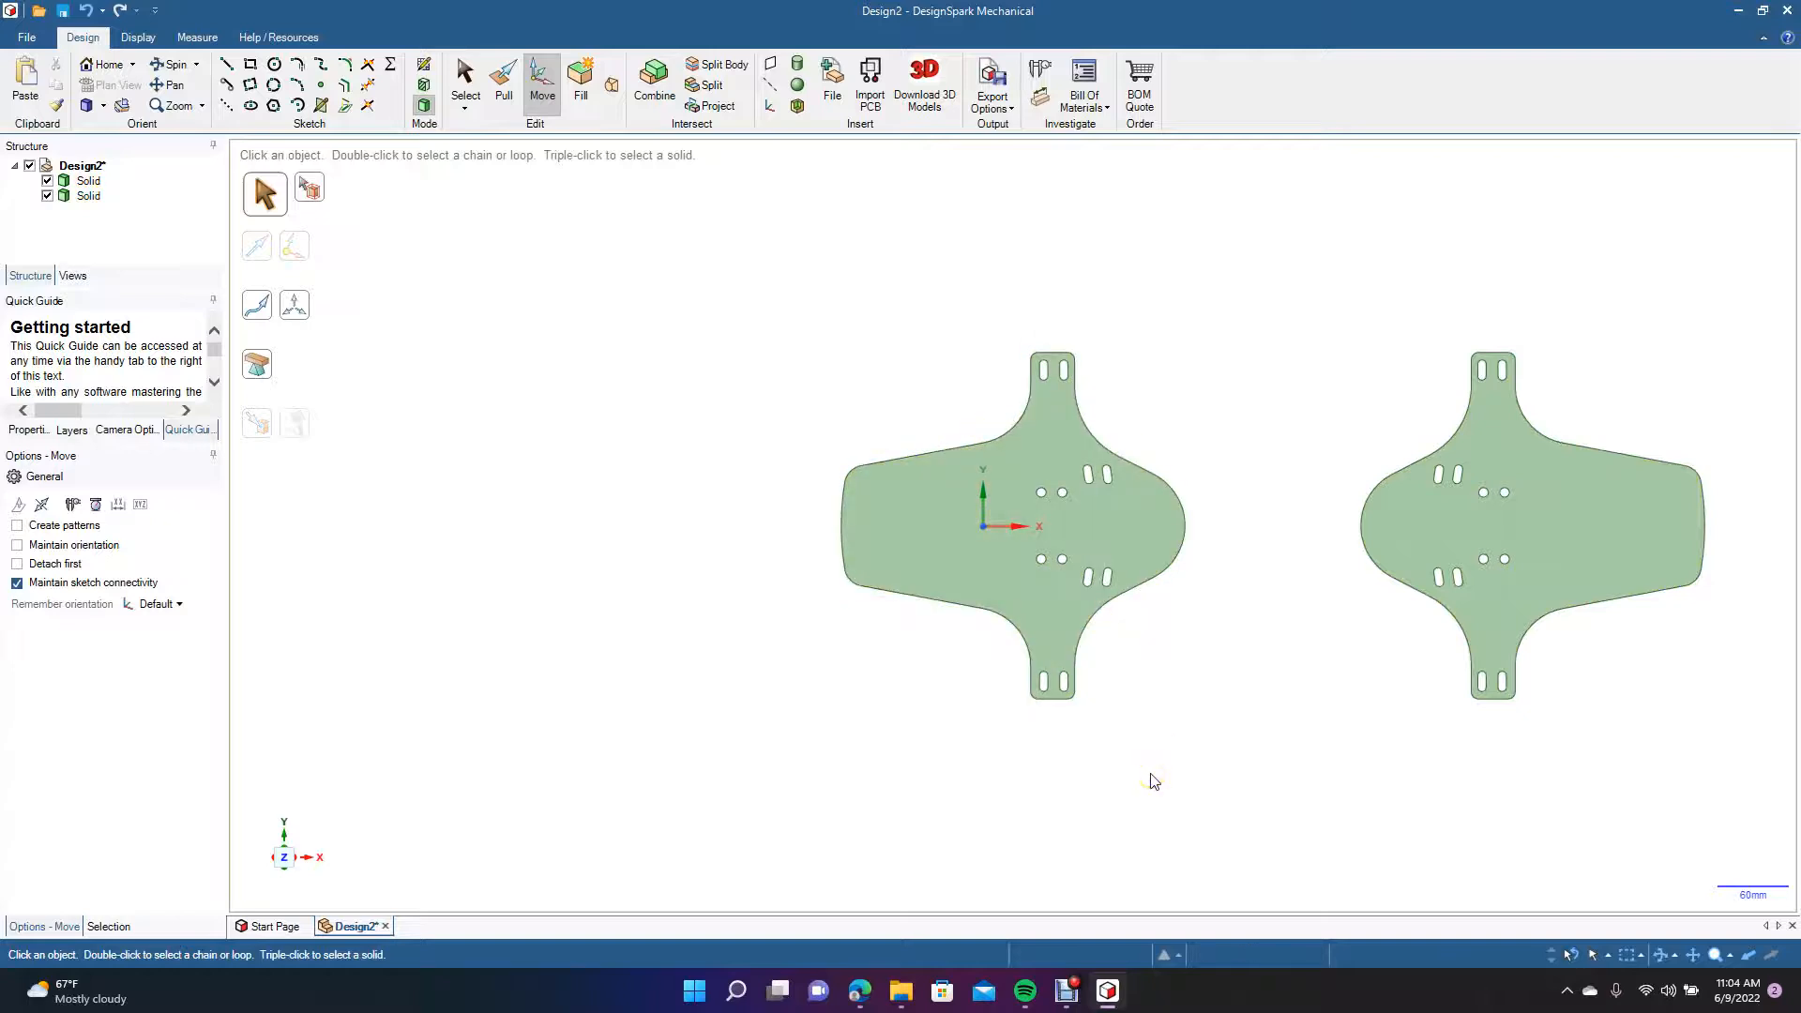
{"action": "left_click", "coordinate": [103, 106]}
{"action": "left_click", "coordinate": [120, 166]}
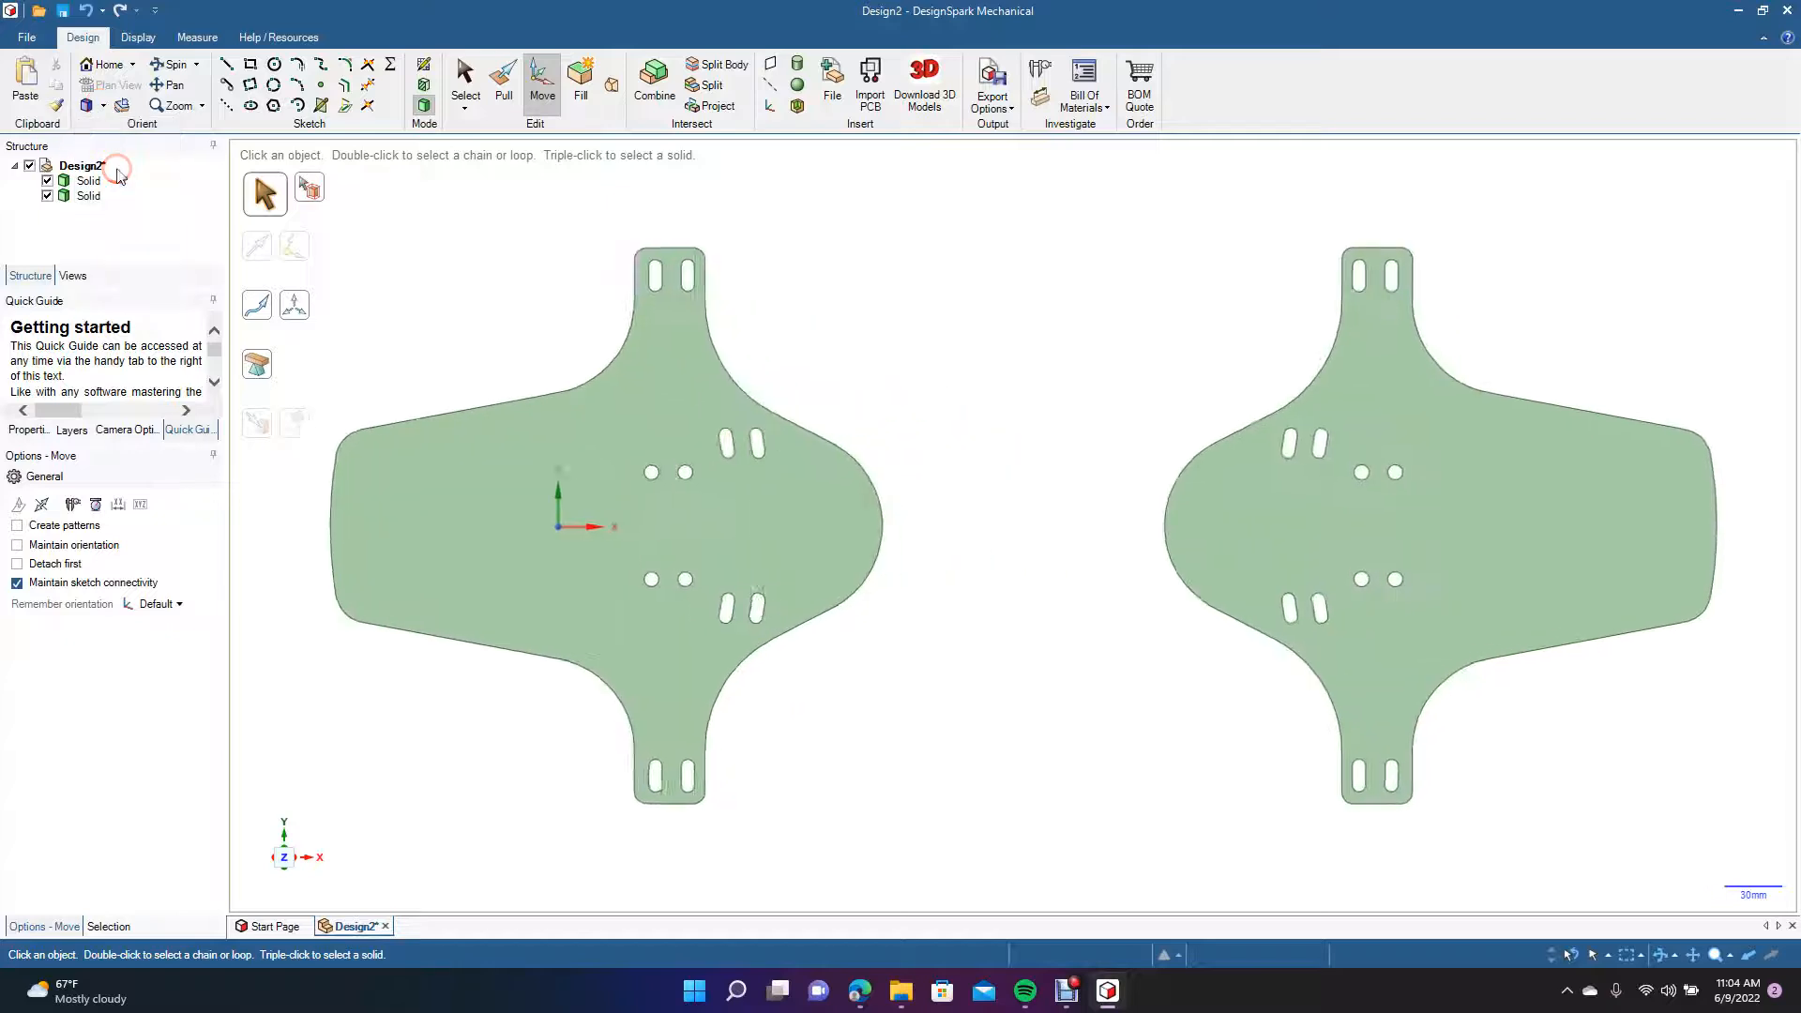